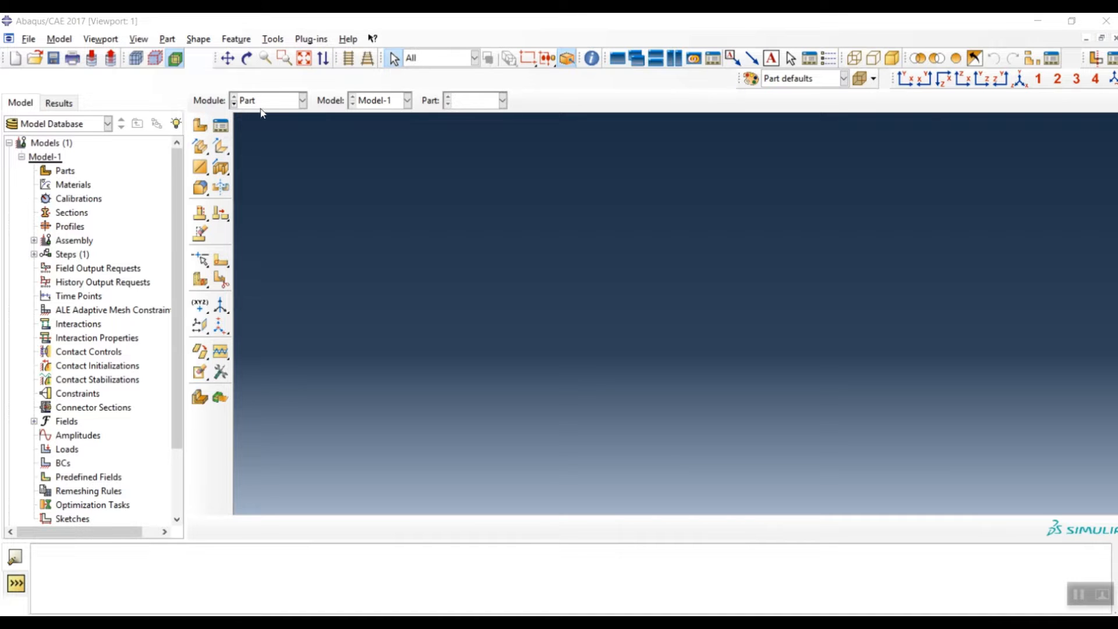
Create a new 3D deformable part with a solid extrusion base feature and an approximate size of 200.
left_click(200, 126)
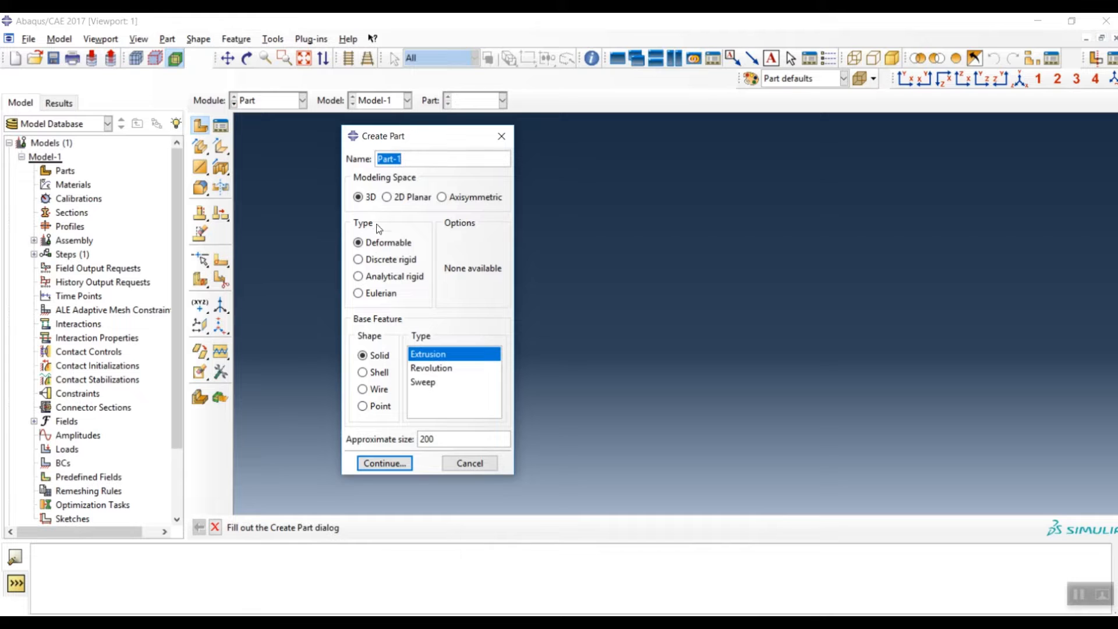
left_click_drag(410, 138, 490, 136)
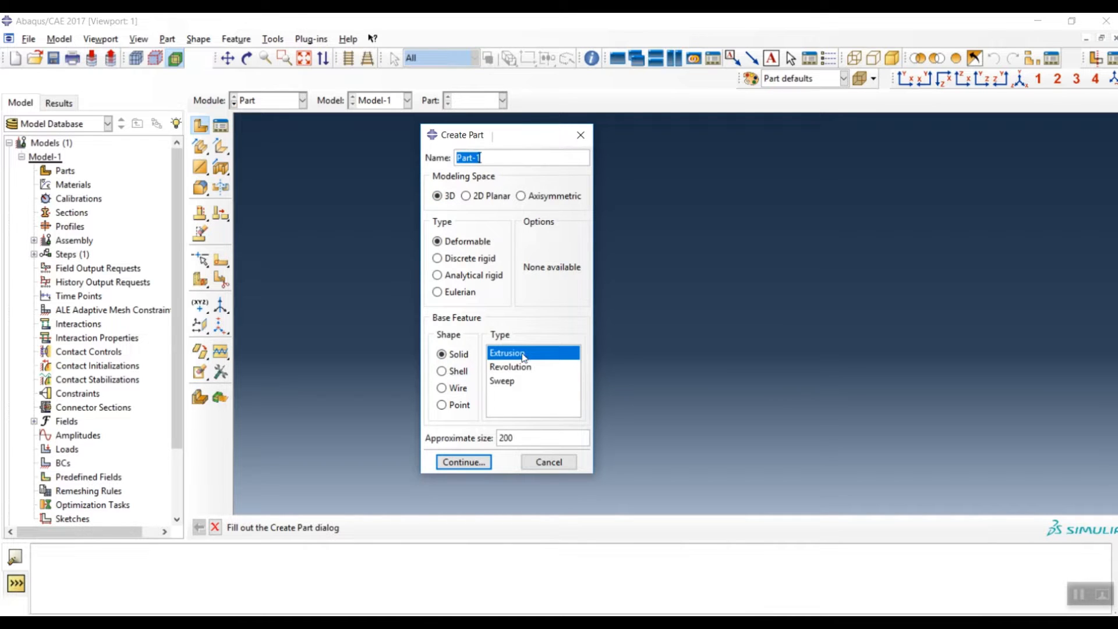
left_click(464, 462)
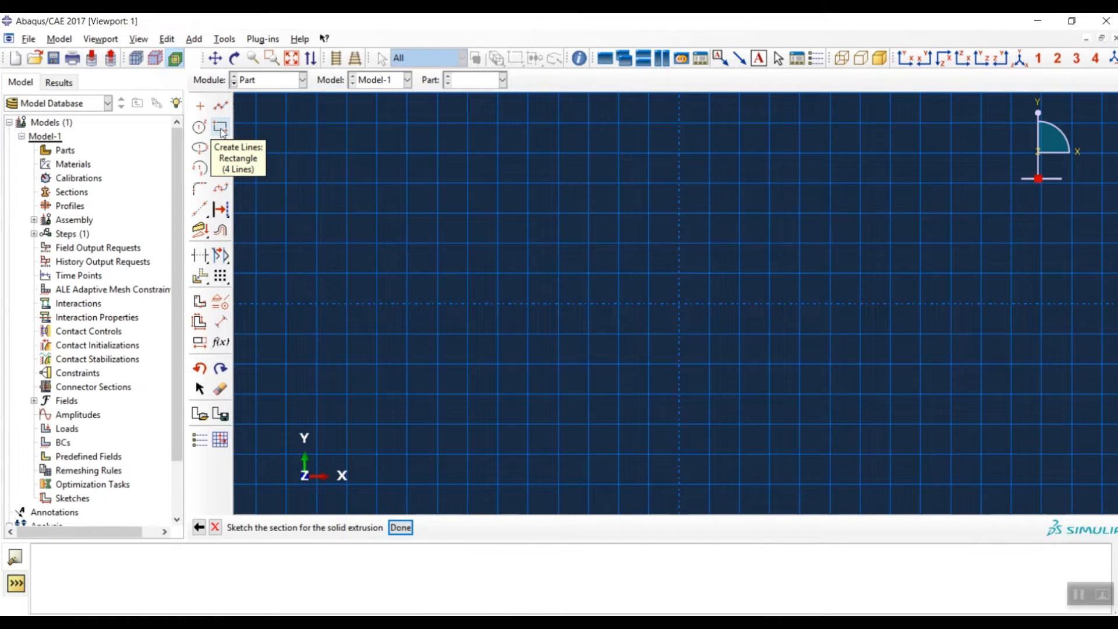
Sketch a rectangle about 75 wide and 45 high around the sketch origin.
left_click(221, 128)
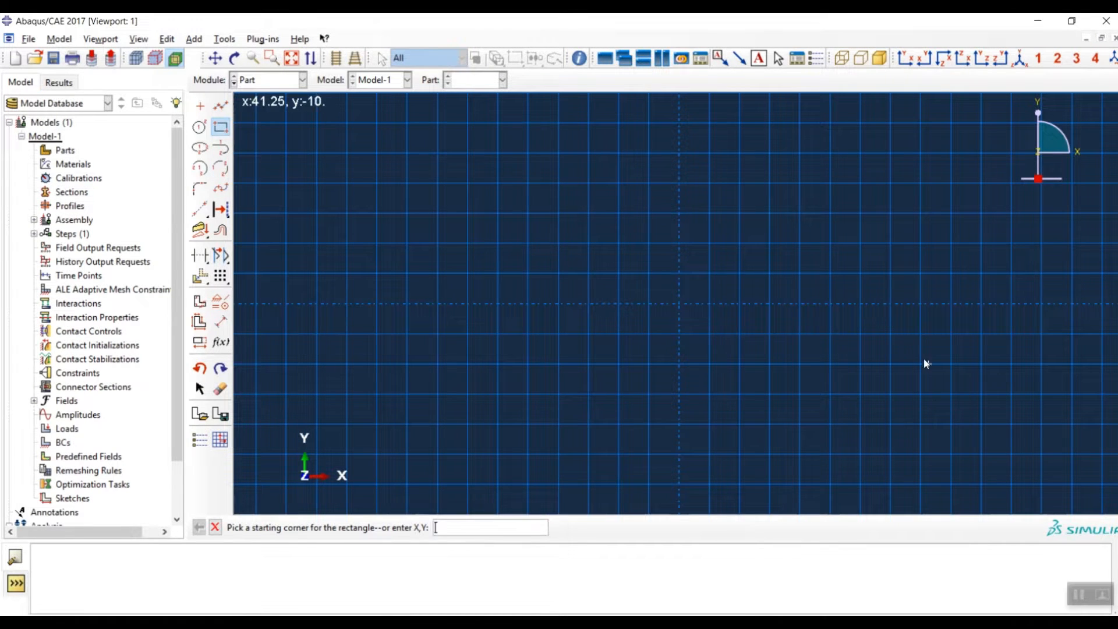
left_click(438, 183)
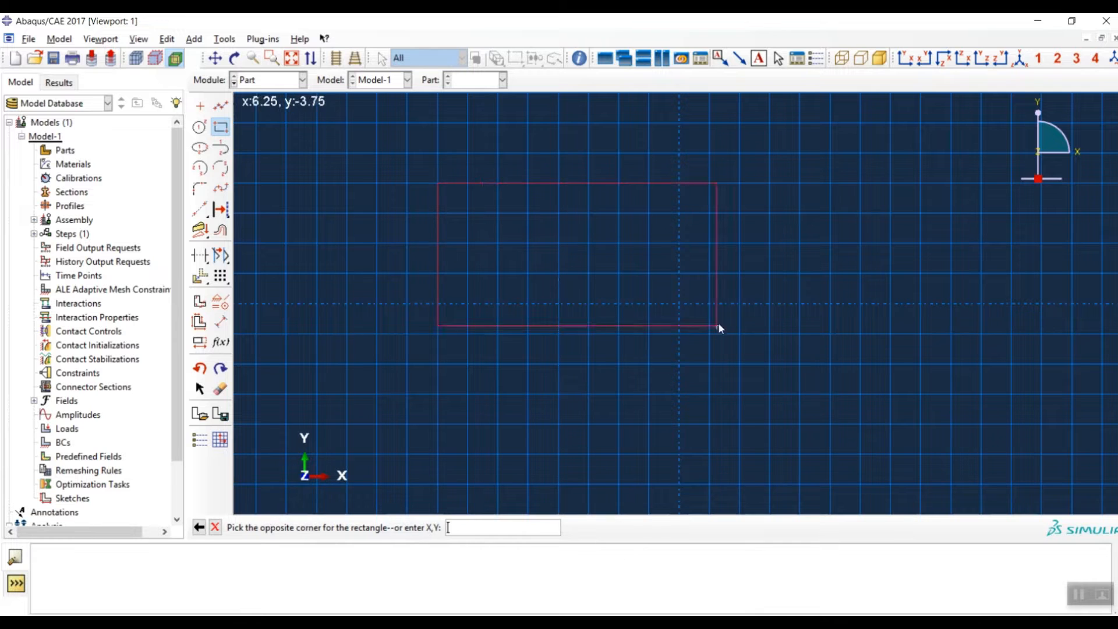
left_click(891, 453)
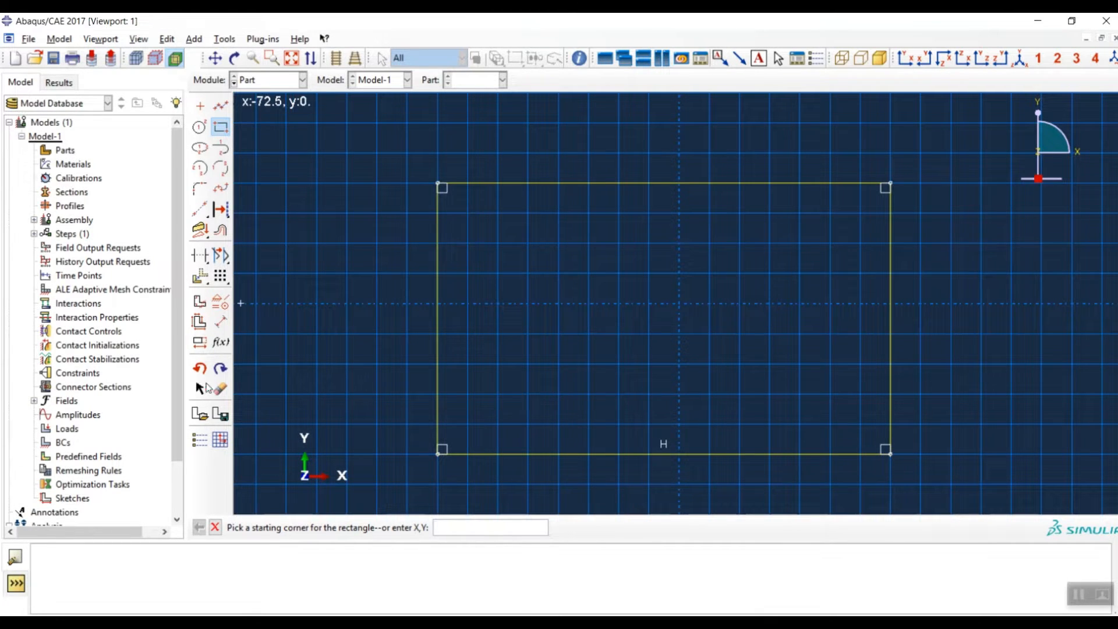
Dimension the rectangle with a height of 15.5 and a width of 20.
left_click(220, 321)
left_click(438, 312)
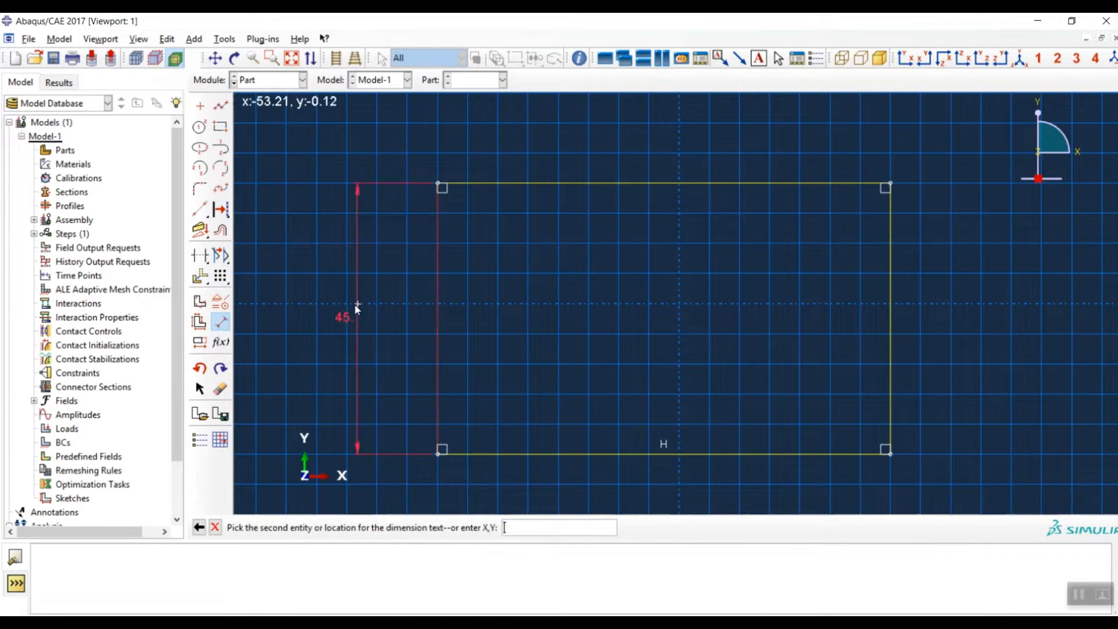
left_click(325, 310)
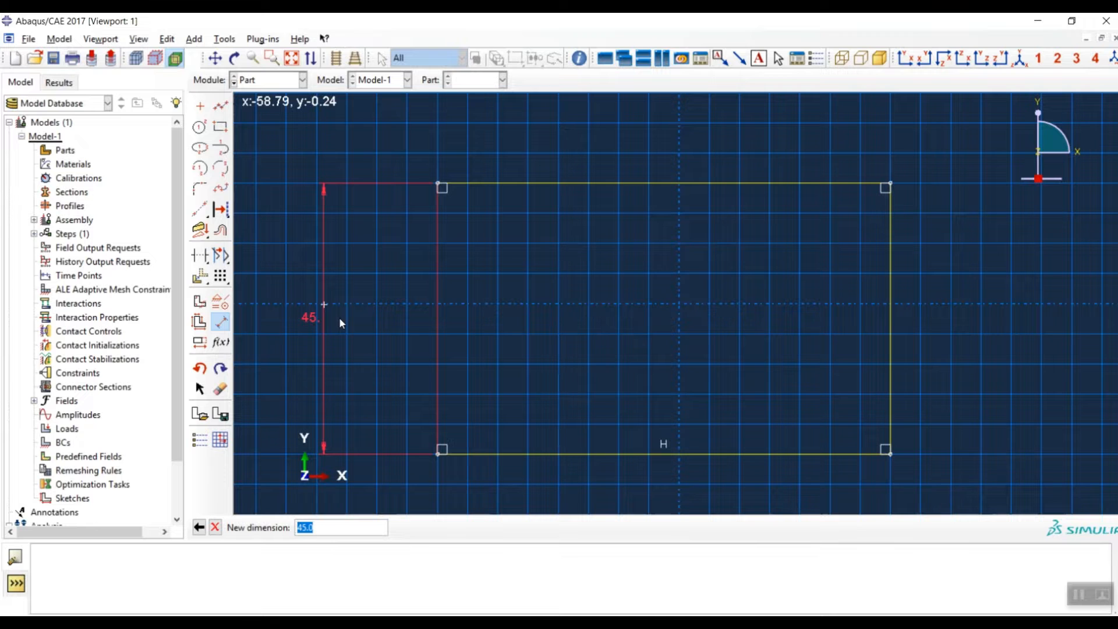
type("15.5")
key("Return")
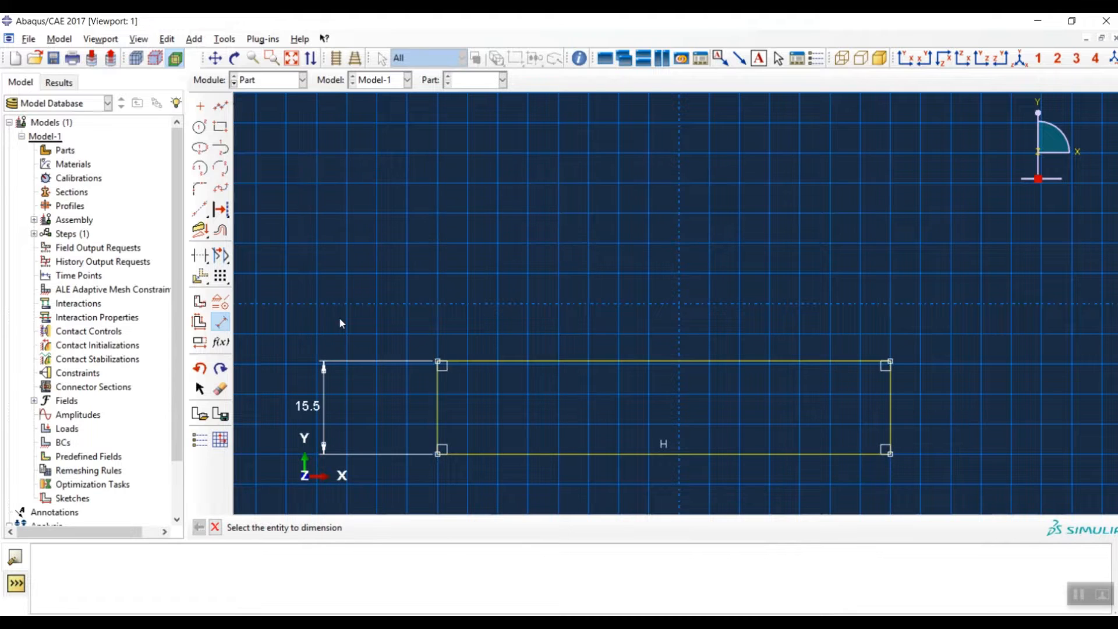
left_click(628, 456)
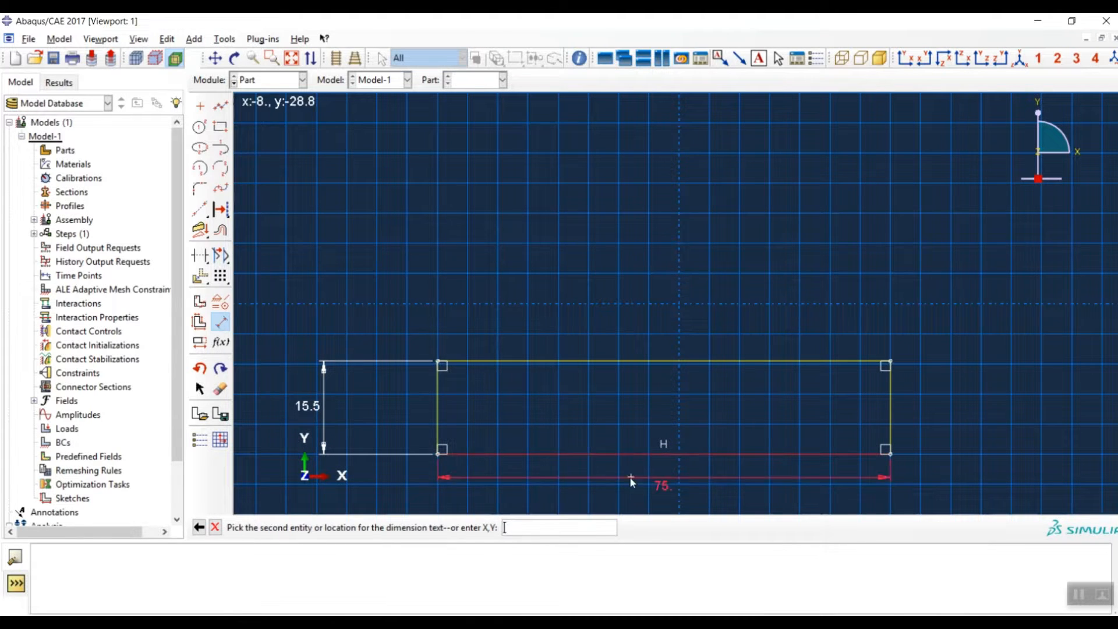
left_click(633, 496)
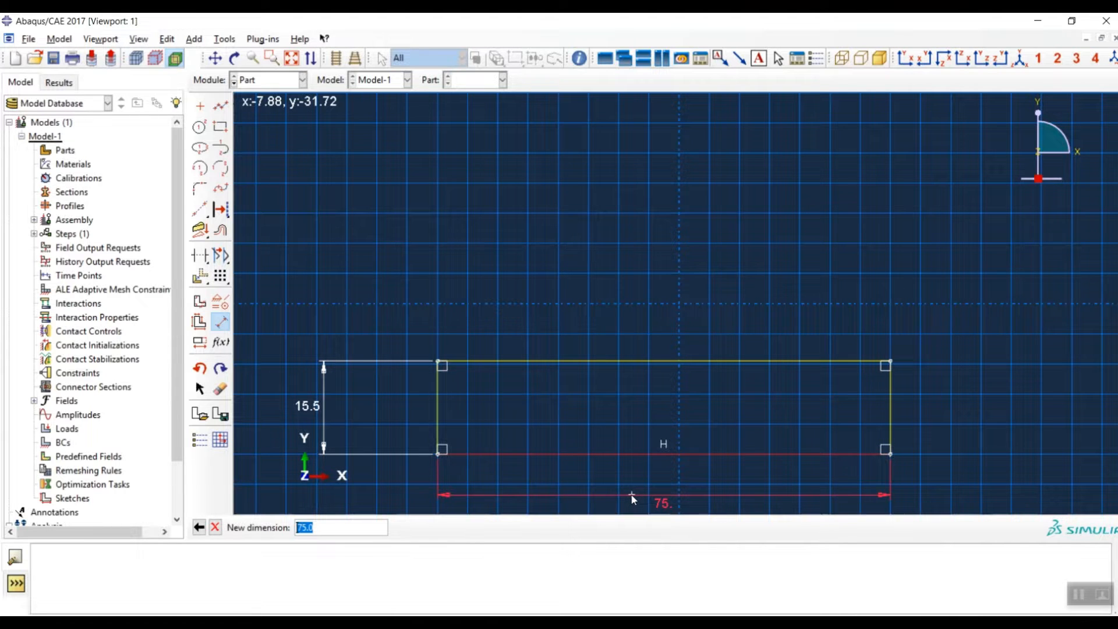
type("20")
key("Return")
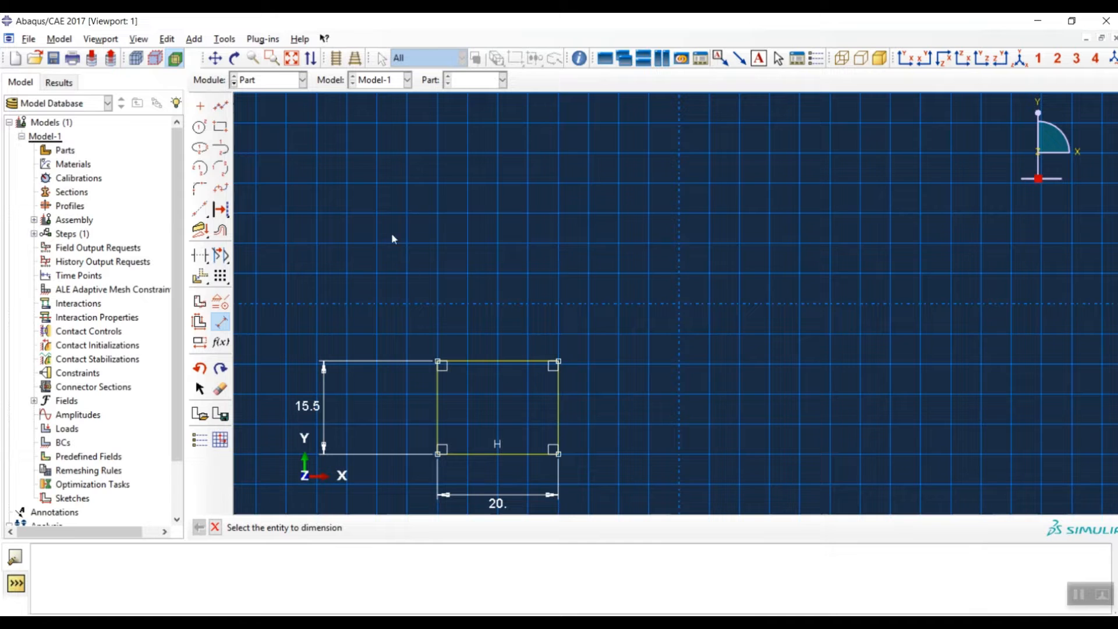
left_click(221, 322)
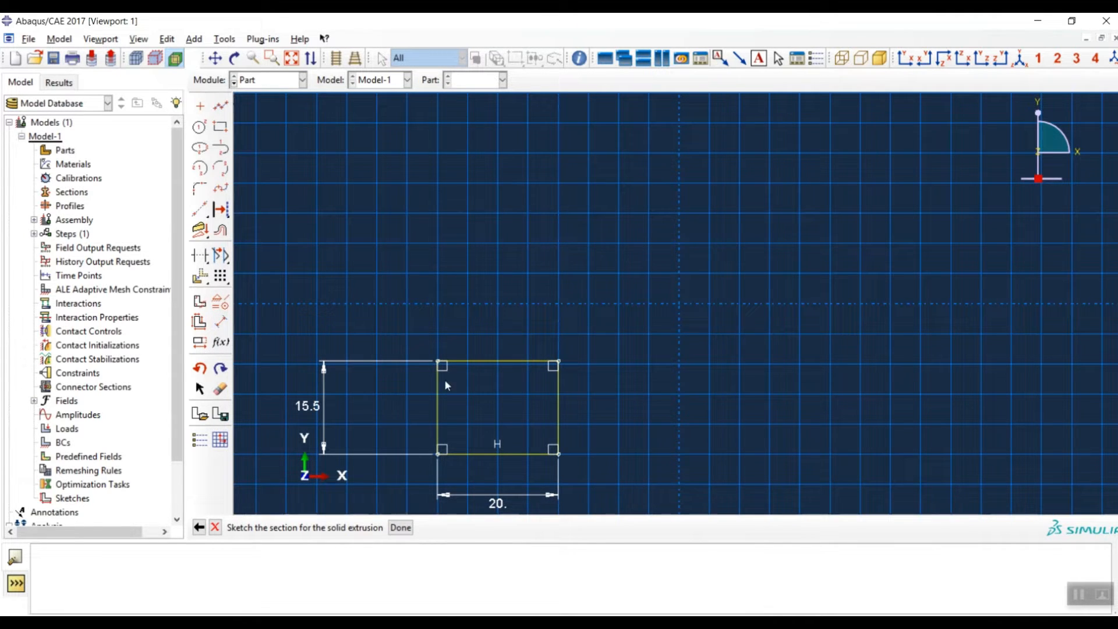
Finish the section sketch and extrude it to a blind depth of 20.
left_click(401, 527)
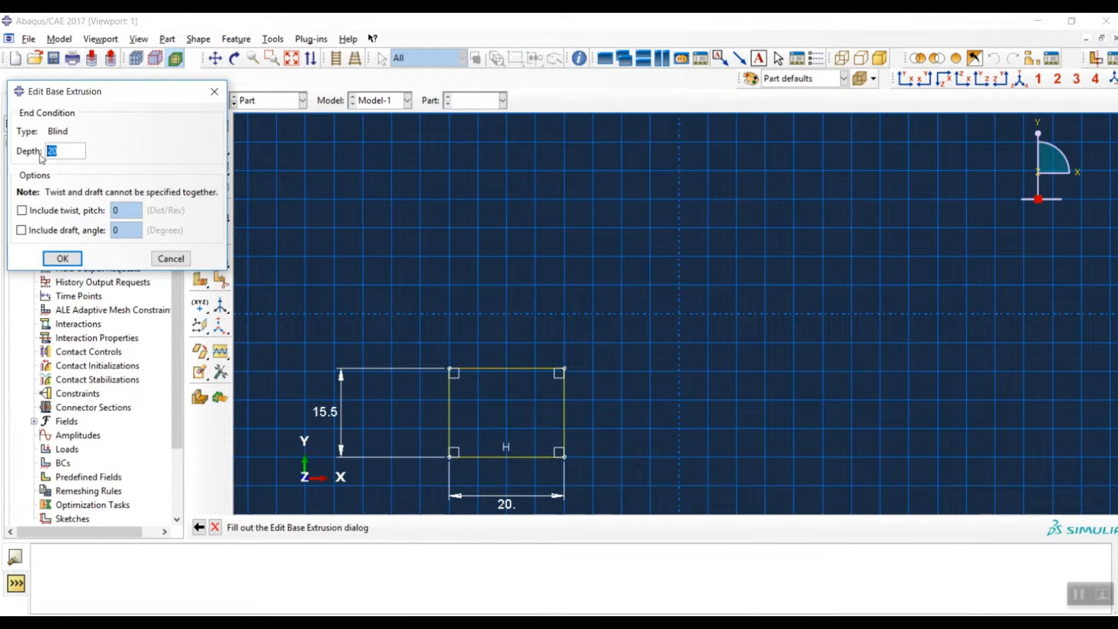
left_click(63, 259)
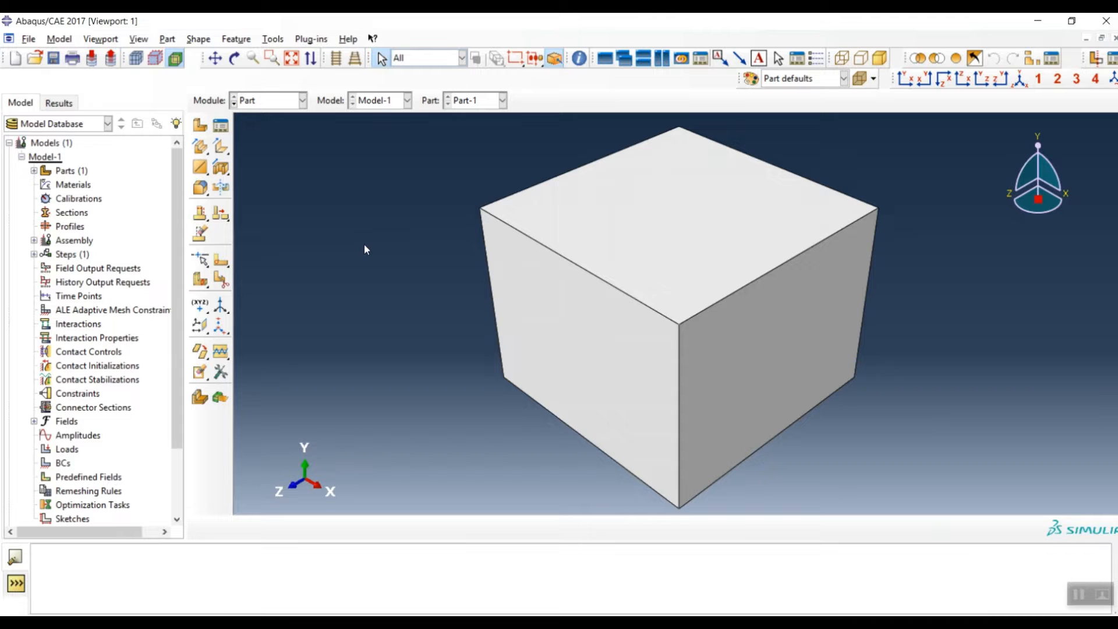
Start an extruded cut sketch on the block's front Z face, with its right edge oriented vertical and on the right.
left_click(221, 169)
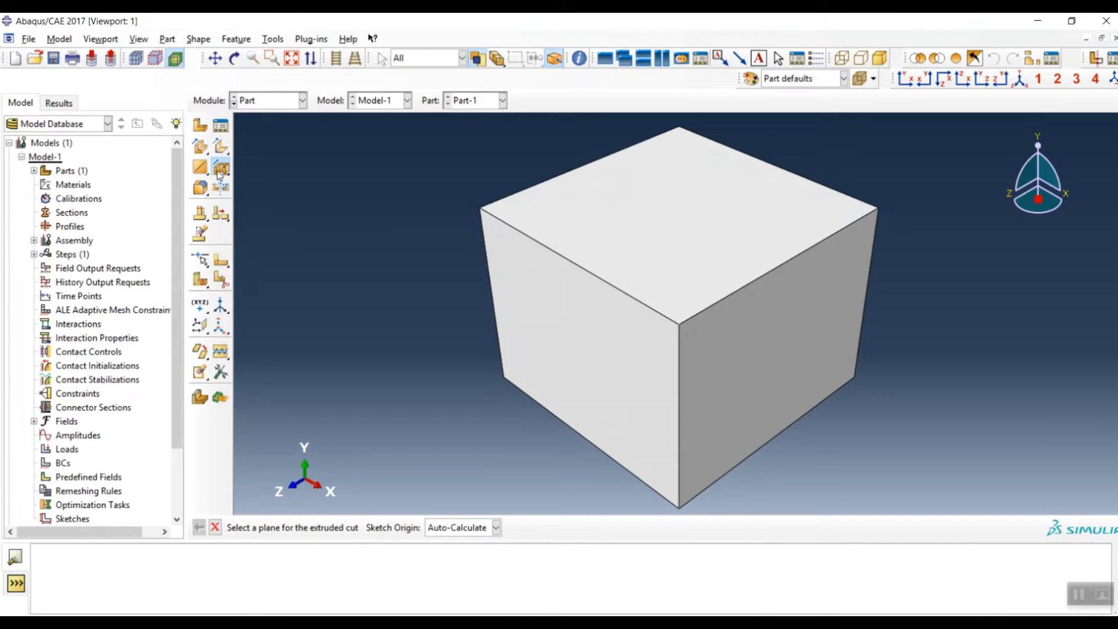
left_click(595, 368)
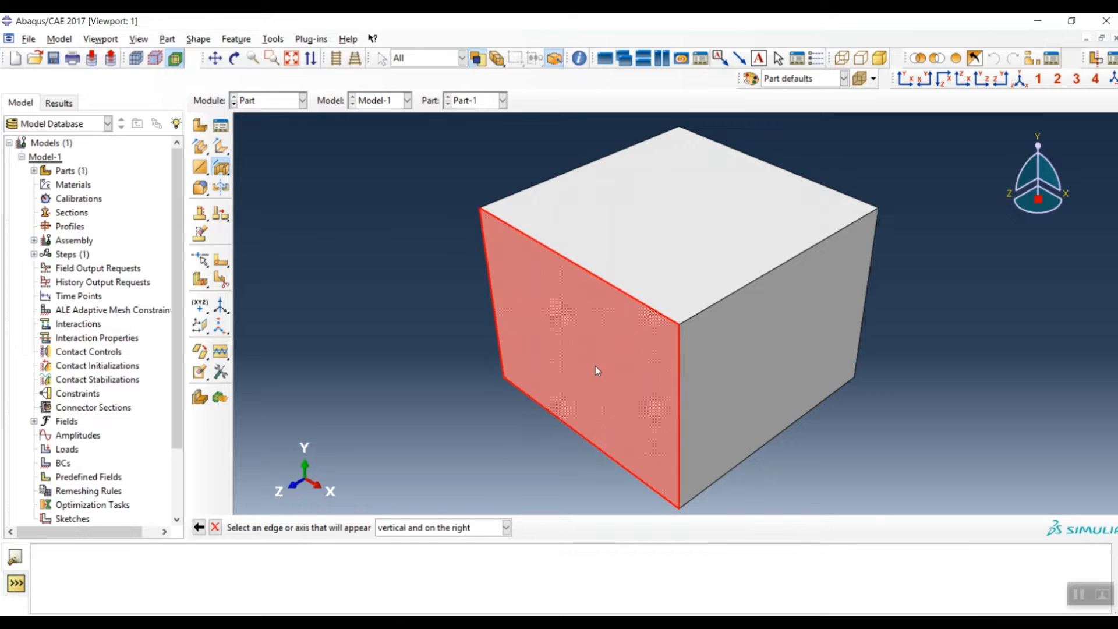
left_click(678, 440)
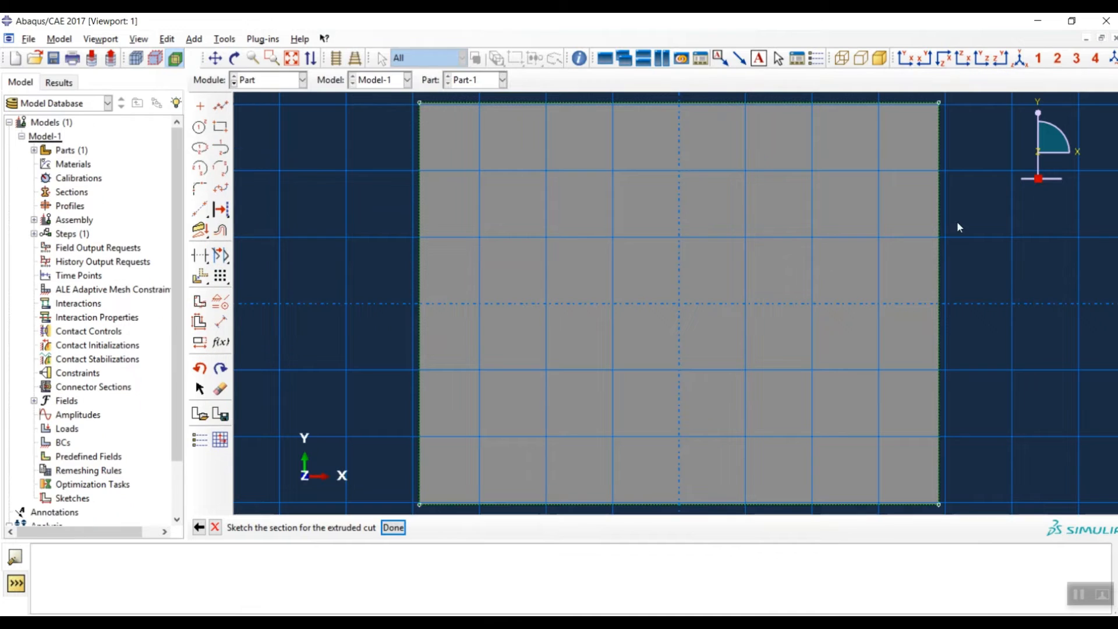
Sketch three side-by-side rectangles of equal height standing on the bottom edge of the block's face.
left_click(220, 126)
left_click(446, 505)
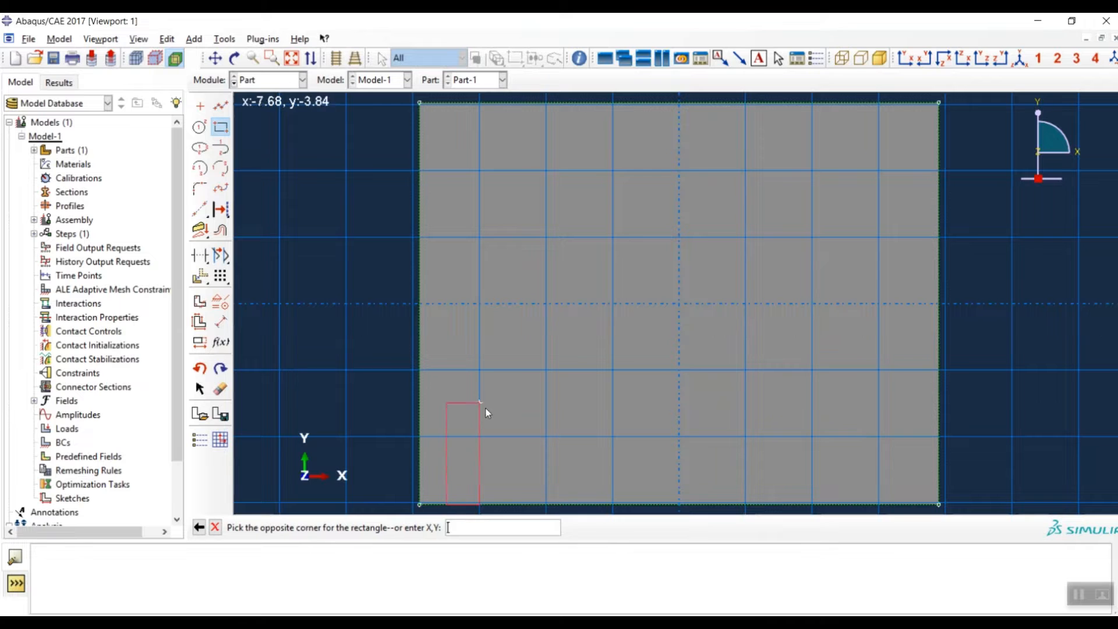
left_click(628, 402)
left_click(663, 505)
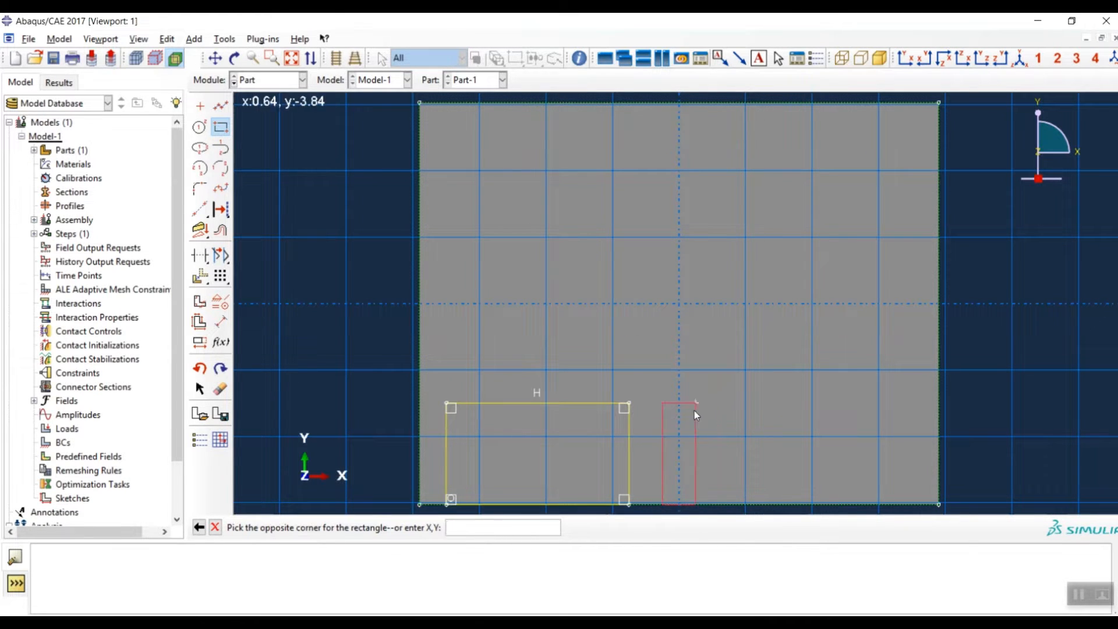
left_click(829, 402)
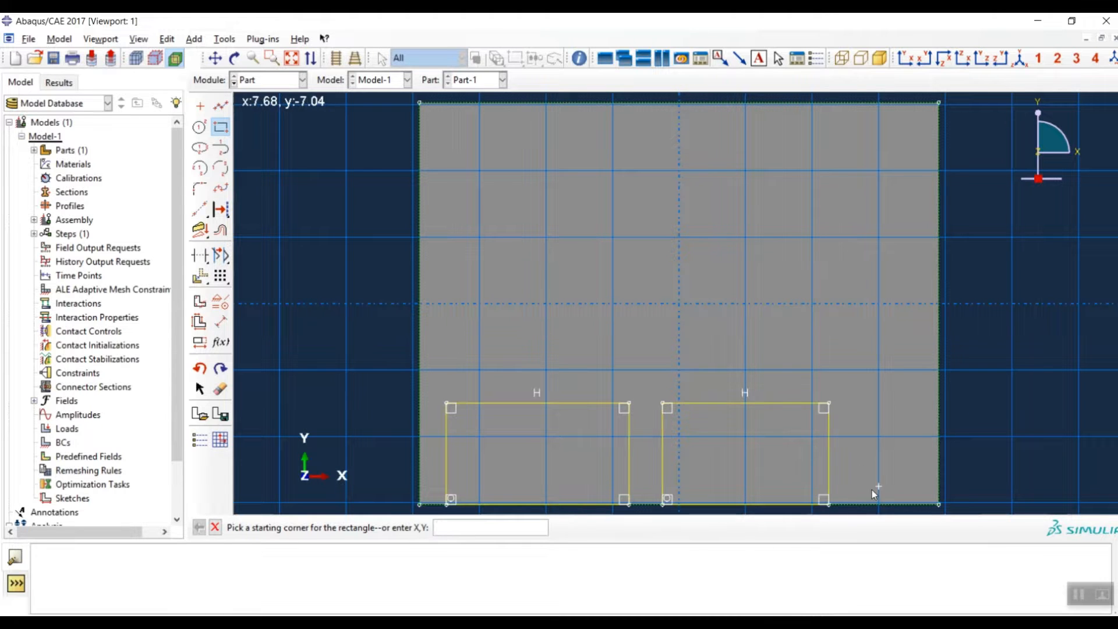
left_click(845, 505)
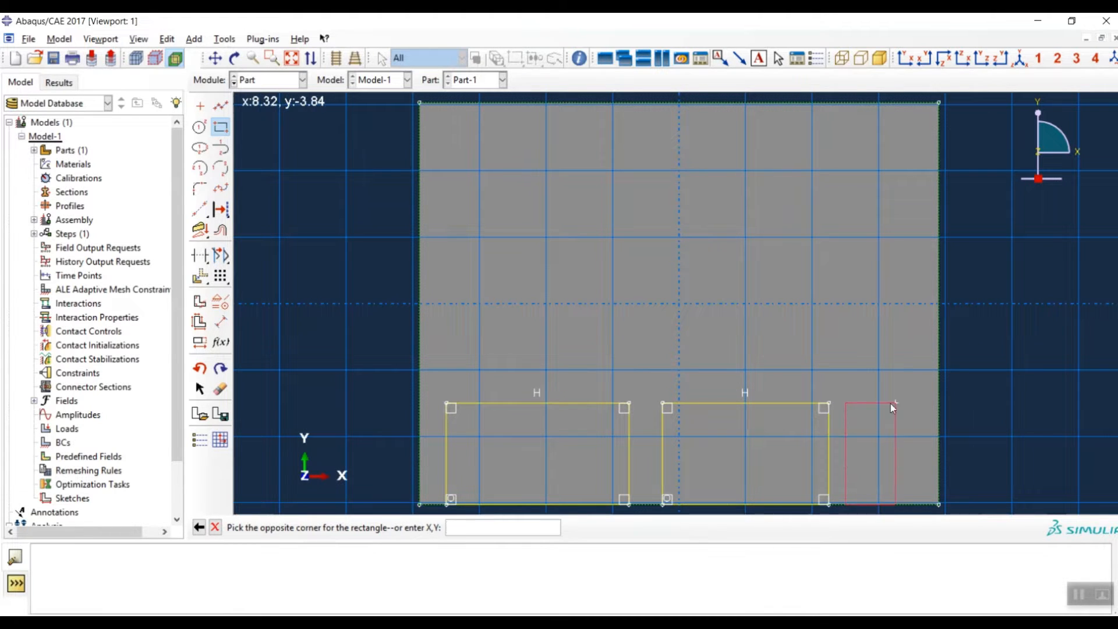
left_click(913, 406)
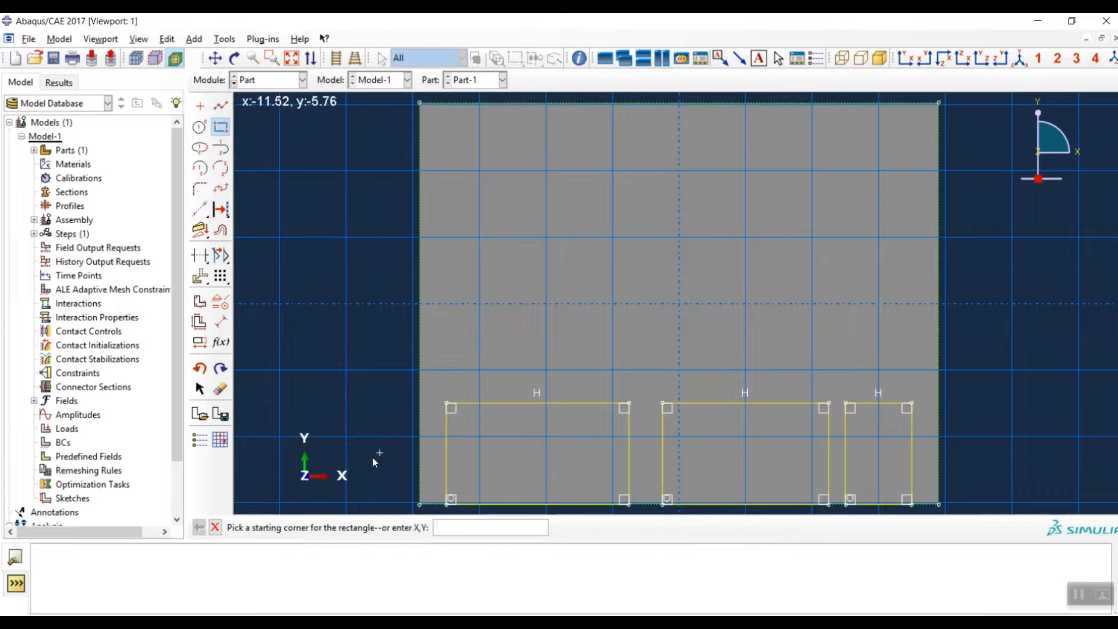
Dimension the gap between the face's left edge and the first rectangle as 0.5.
left_click(220, 321)
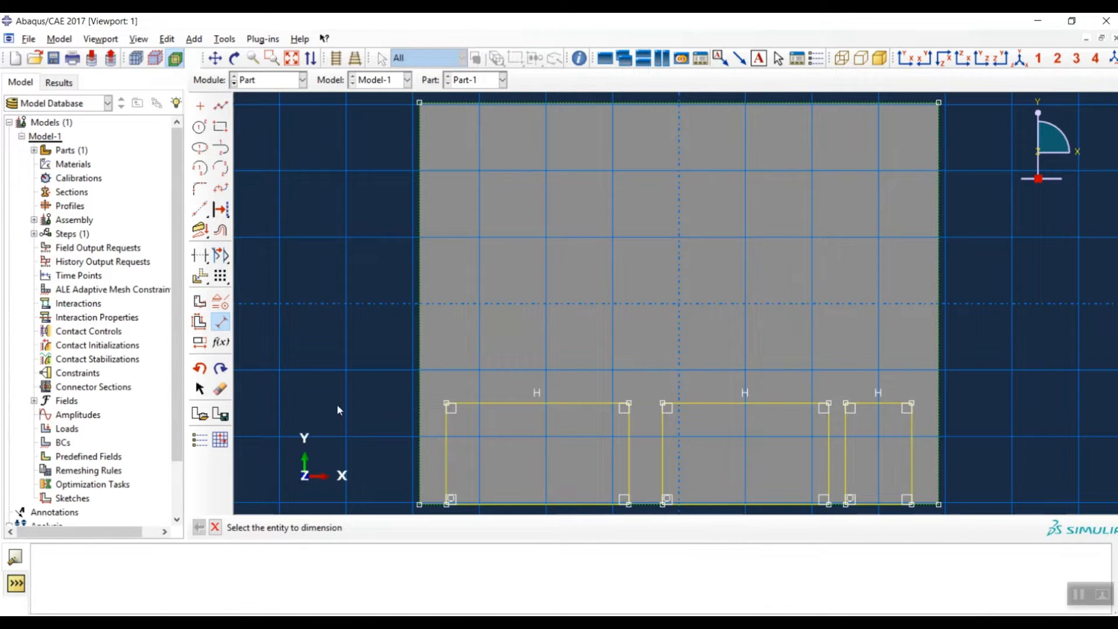
left_click(445, 456)
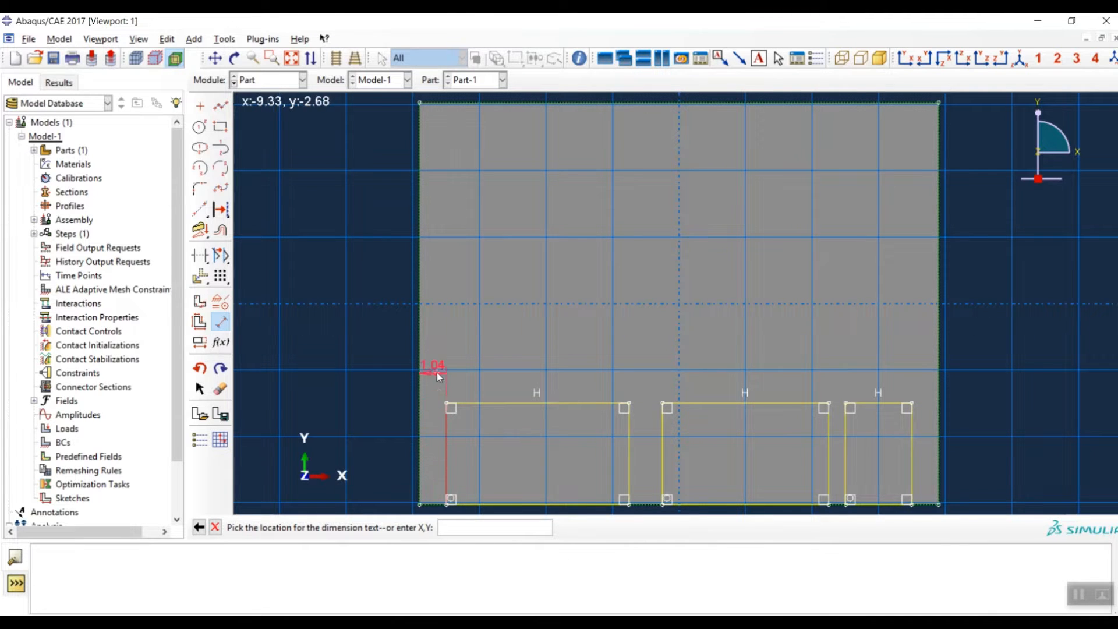
scroll(436, 372, "down", 2)
left_click(436, 499)
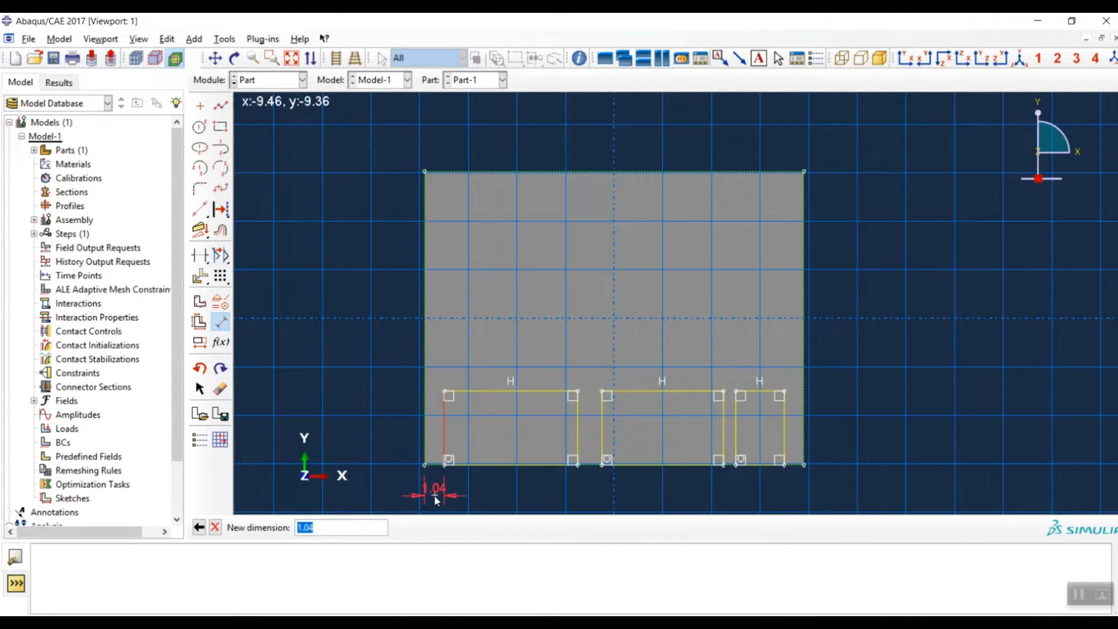
type("0.5")
key("Return")
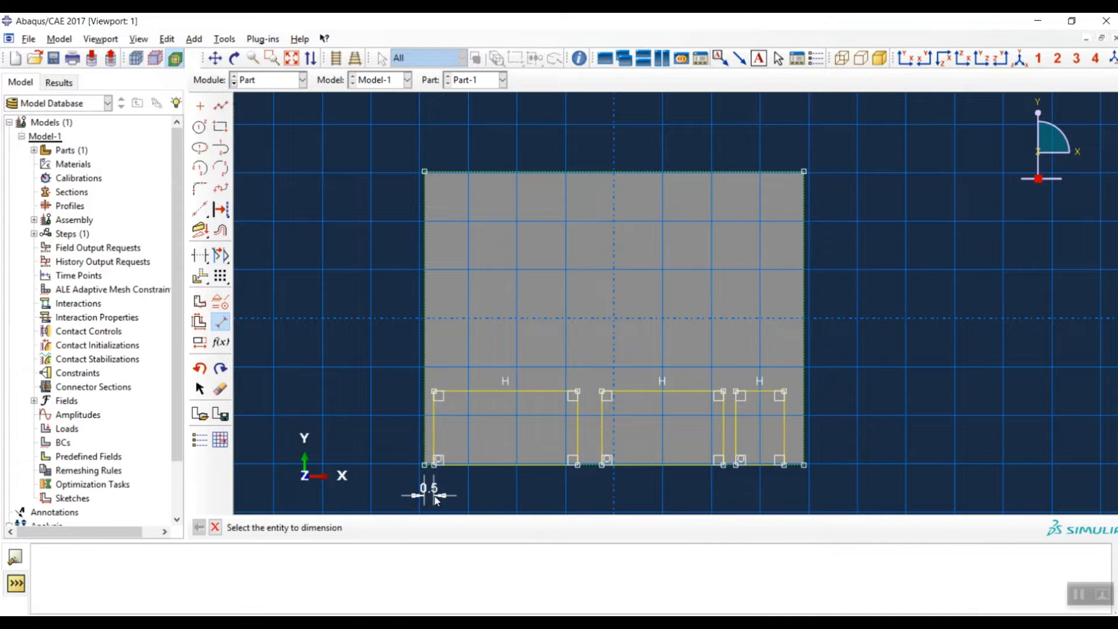
Dimension the gap between the first and middle rectangles as 0.5.
left_click(602, 436)
left_click(578, 437)
left_click(592, 491)
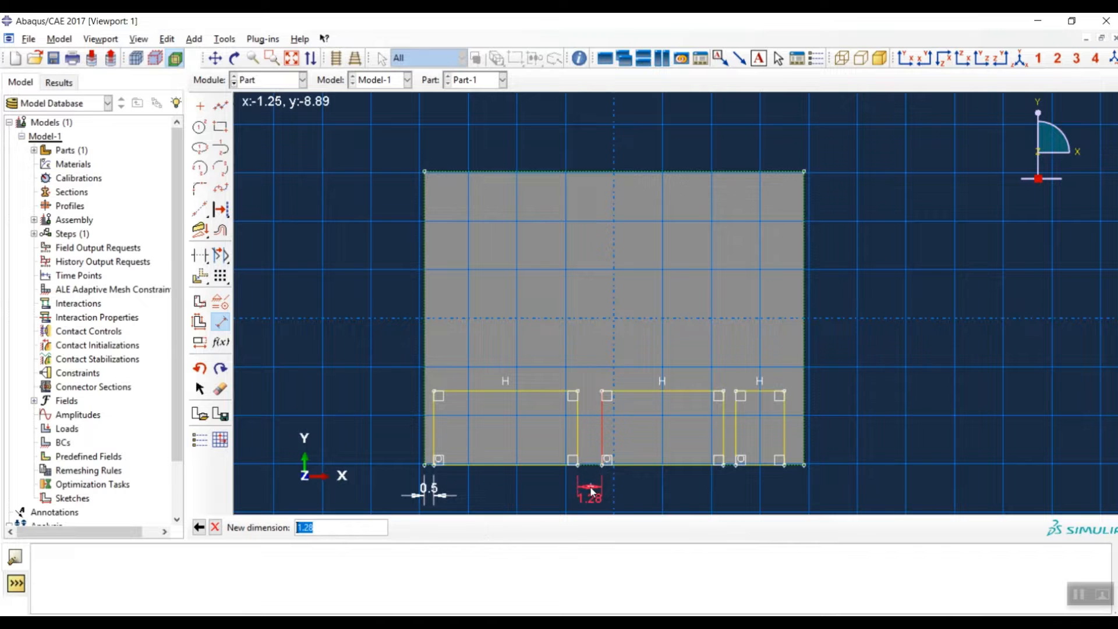
type("0.5")
key("Return")
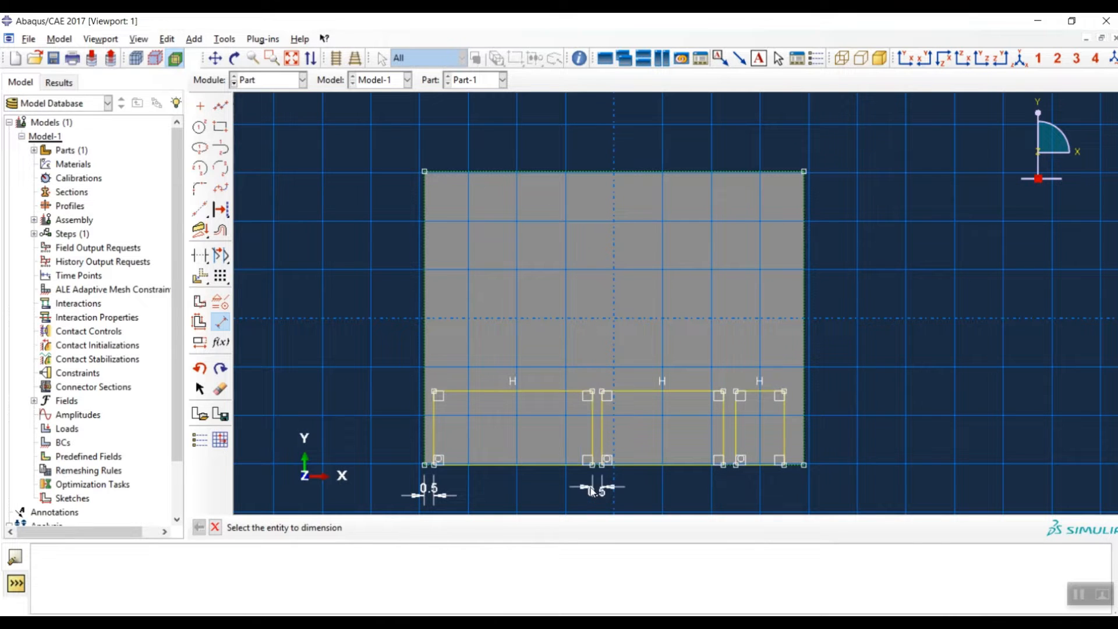
Dimension the gap between the middle and third rectangles as 0.5.
left_click(736, 441)
left_click(726, 441)
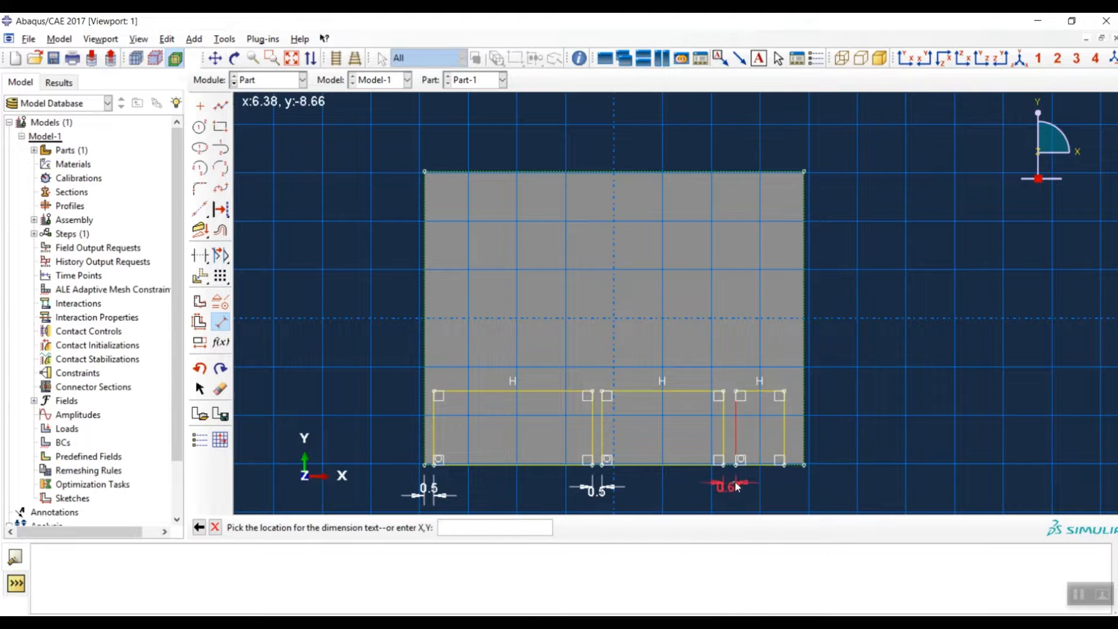
left_click(733, 493)
type("0.5")
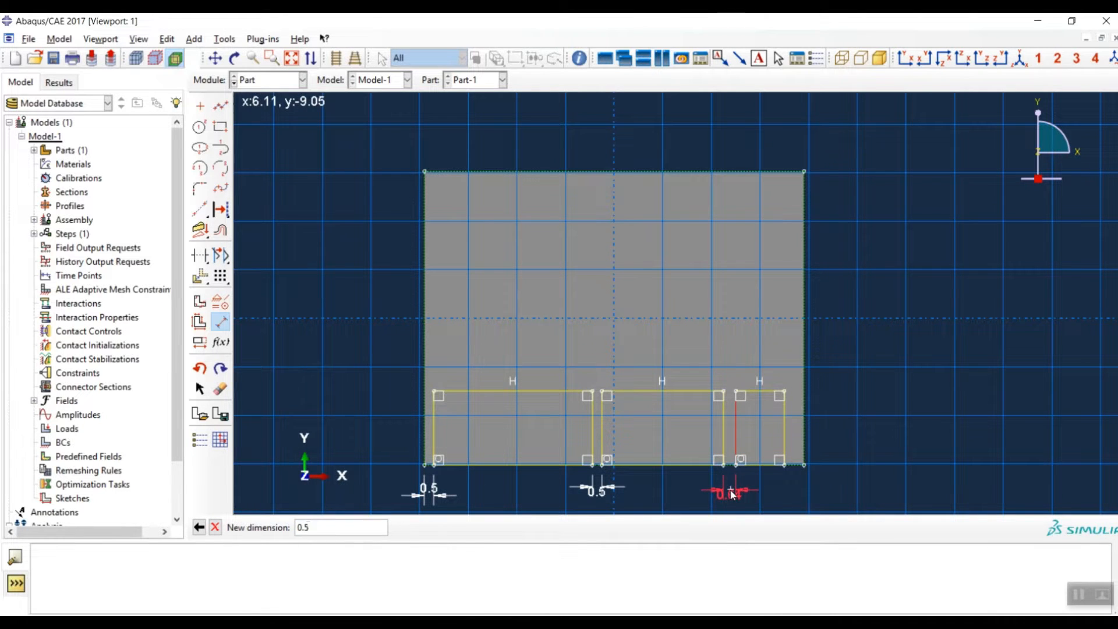
key("Return")
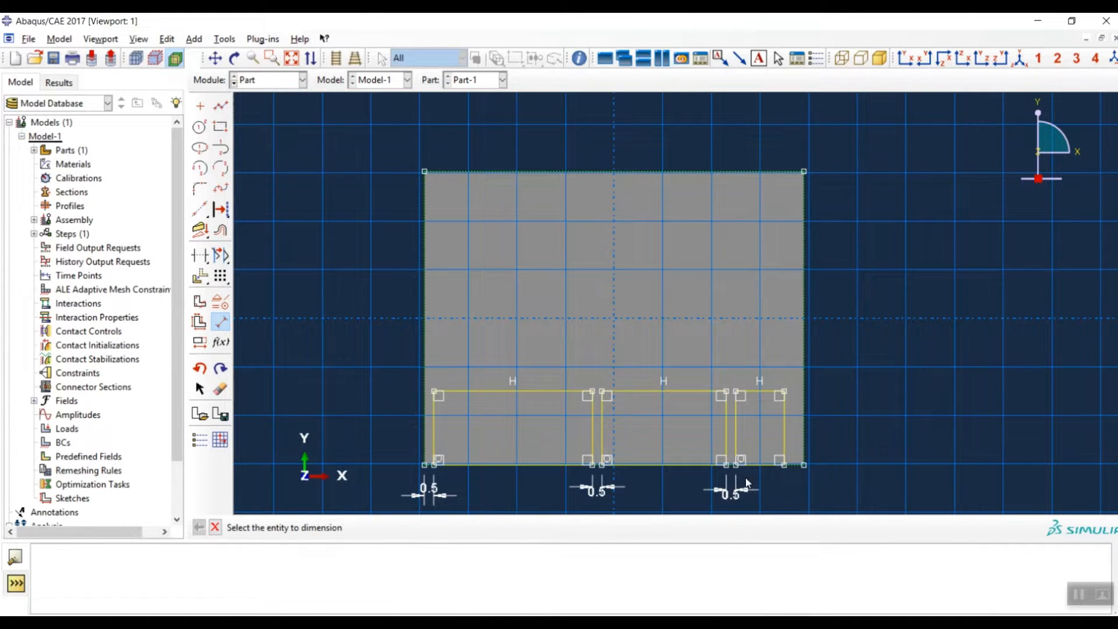
Dimension the gap between the third rectangle and the face's right edge as 0.5.
left_click(804, 429)
left_click(785, 429)
left_click(794, 488)
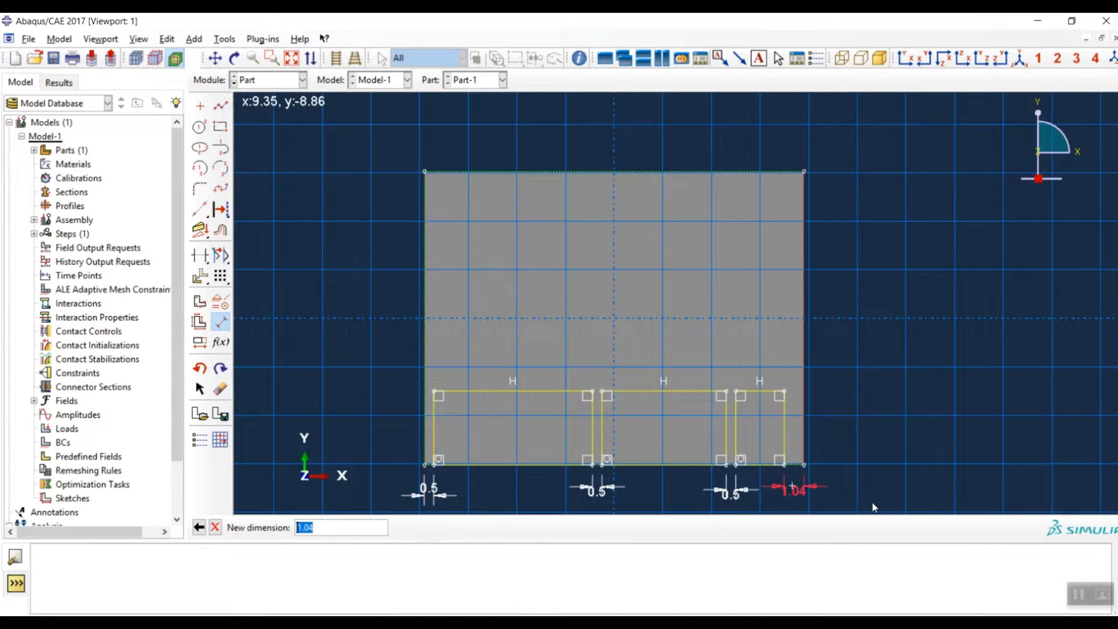
type("0.5")
key("Return")
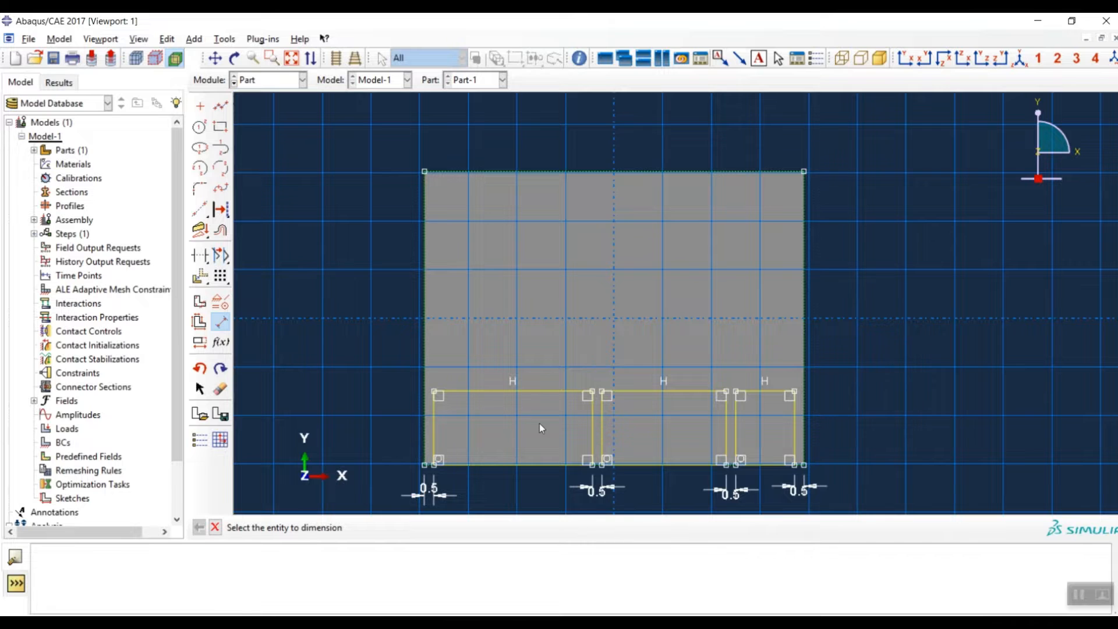
Apply an equal length constraint to all the vertical sides of the three rectangles along the bottom edge.
left_click(217, 307)
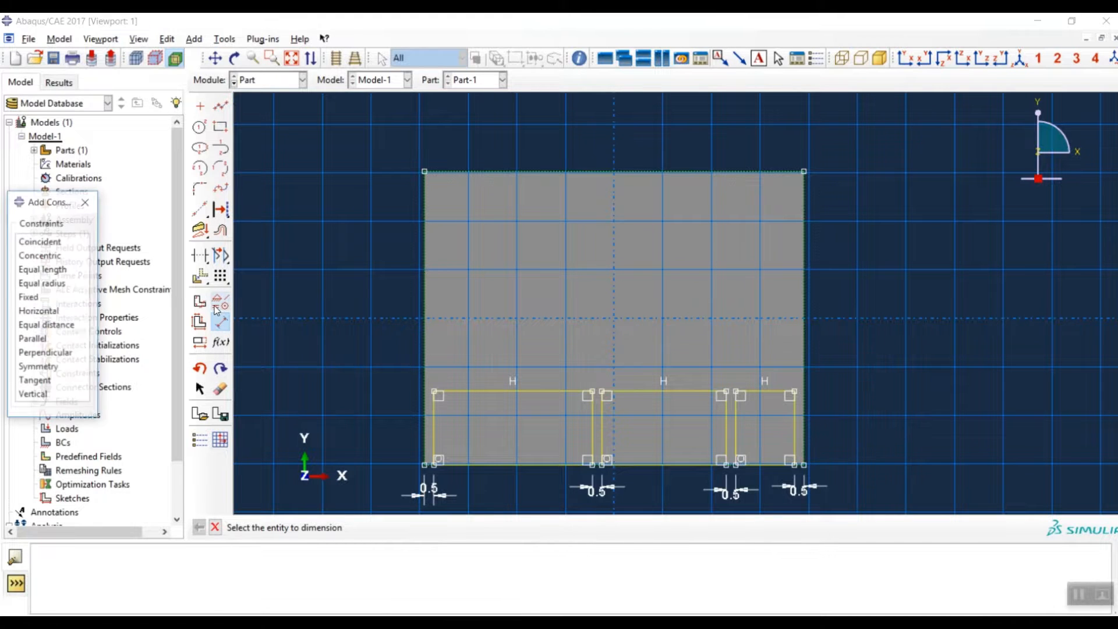
left_click_drag(56, 201, 191, 177)
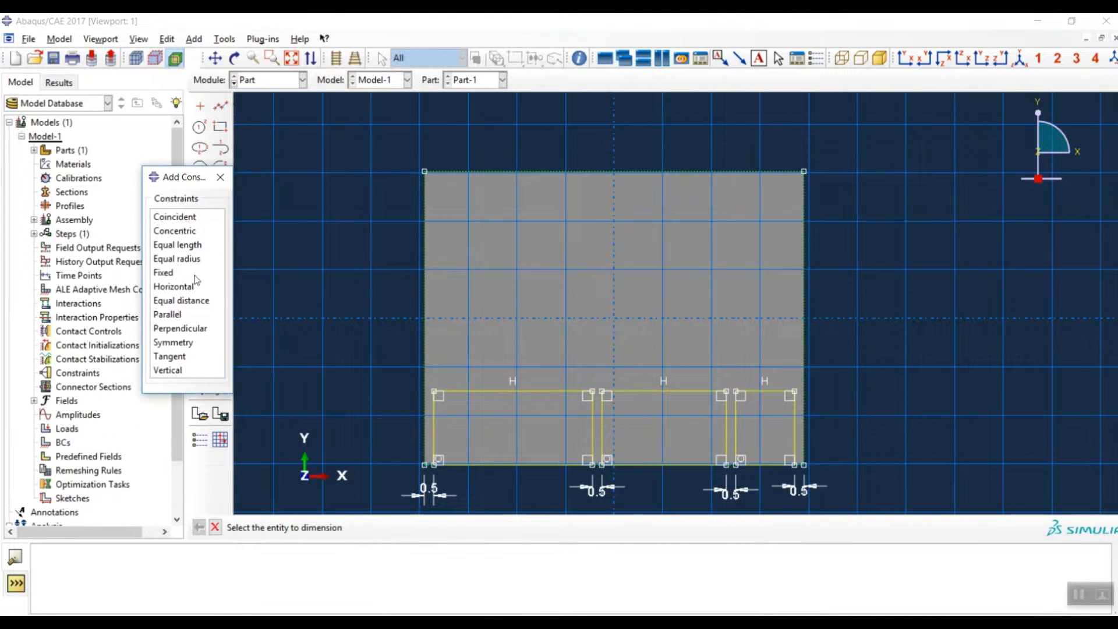
left_click(174, 245)
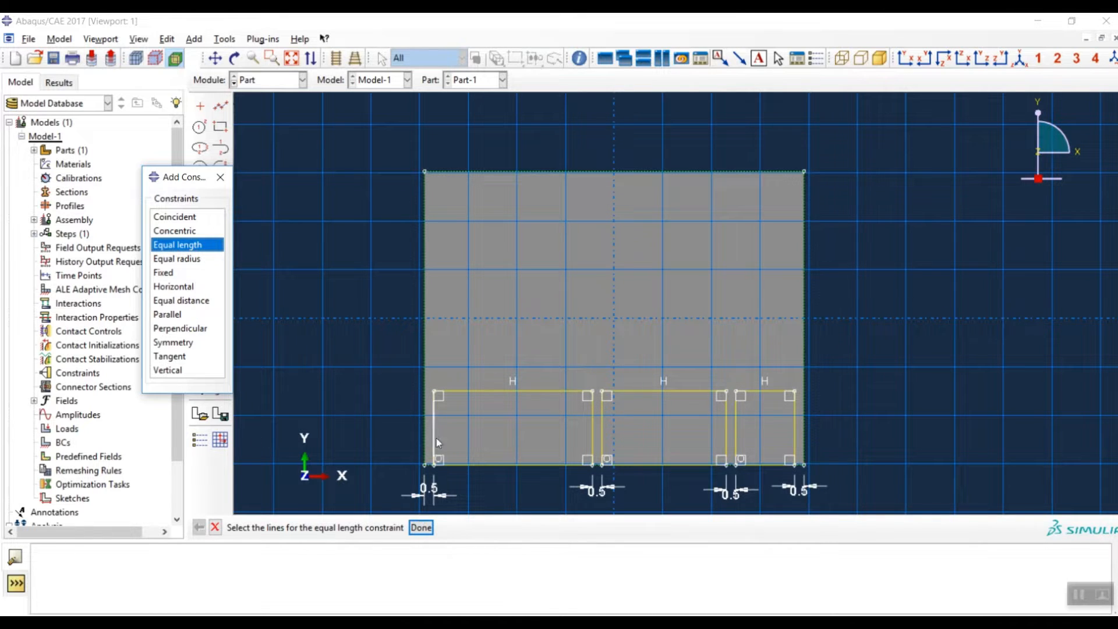
left_click_drag(435, 429, 805, 426)
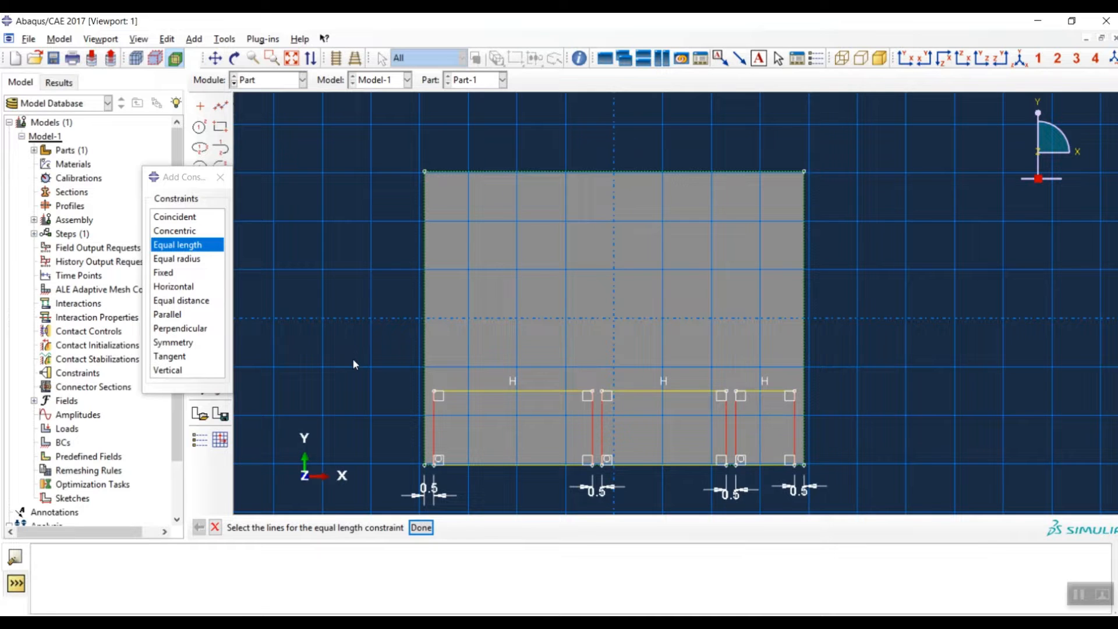
middle_click(358, 376)
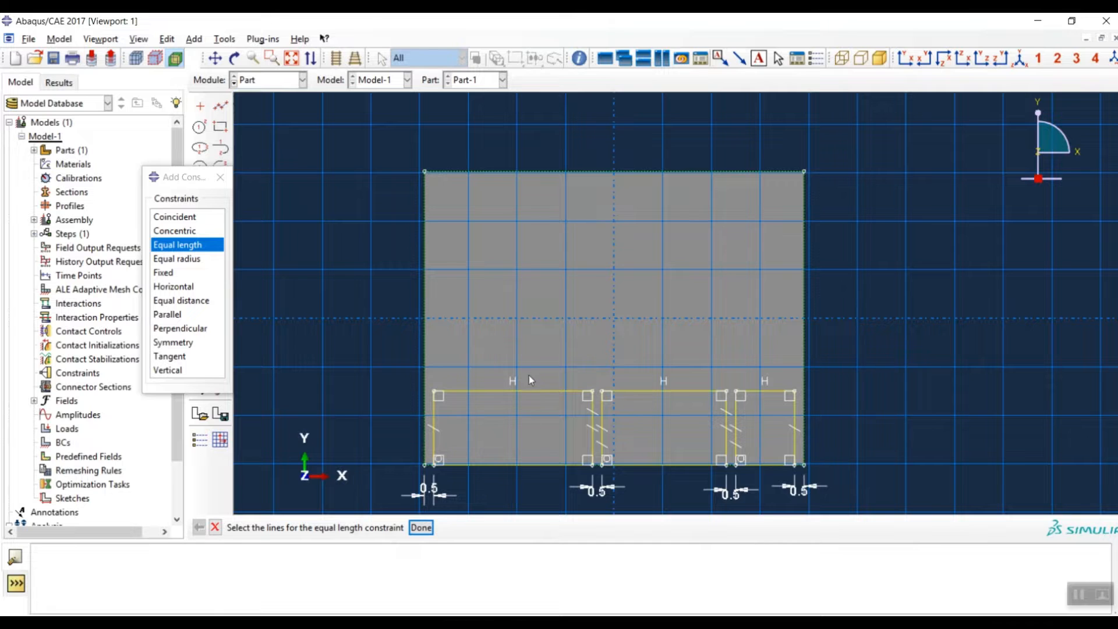
Constrain the top edges of the three bottom rectangles to equal length and finish adding constraints.
left_click(527, 416)
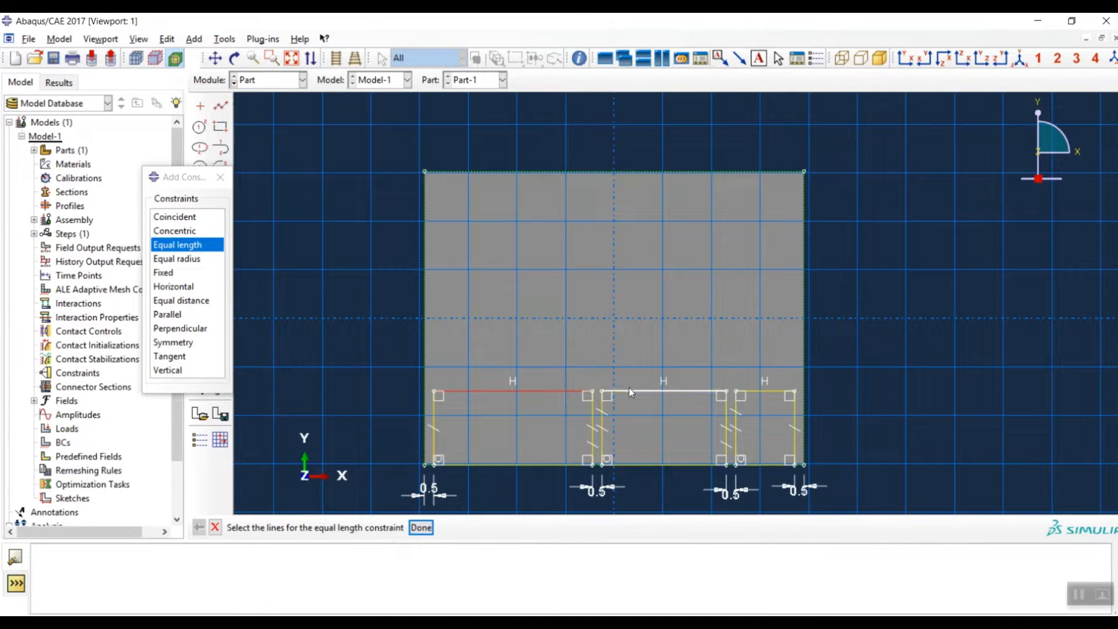
left_click(664, 390)
left_click(764, 406)
middle_click(351, 396)
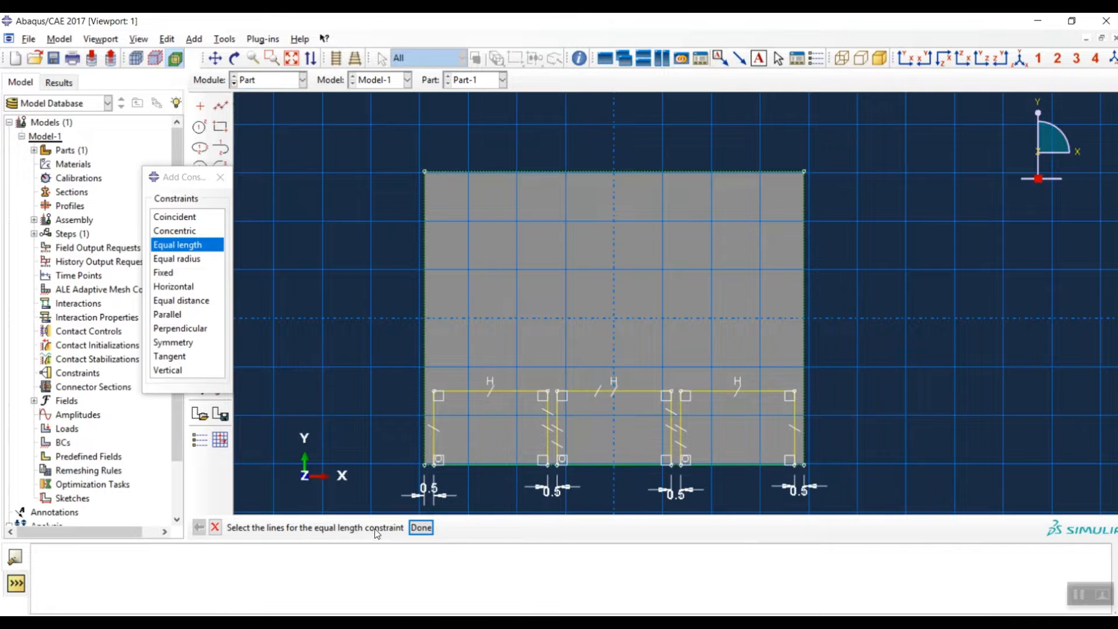
left_click(421, 528)
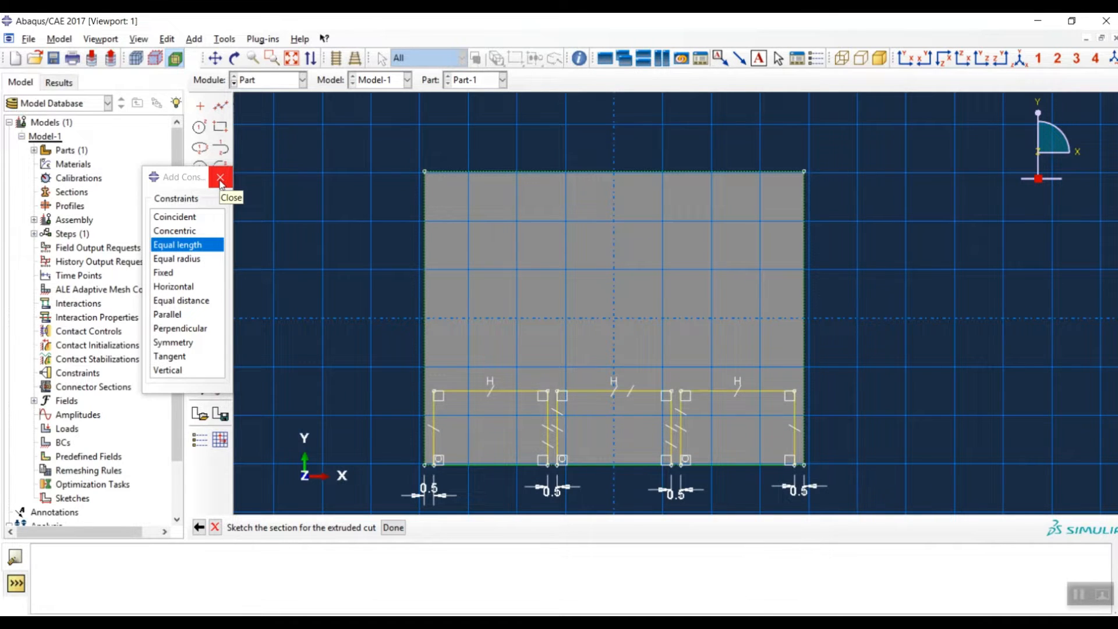
left_click(220, 184)
Dimension the height of the bottom row's rightmost rectangle as 4.5.
left_click(220, 322)
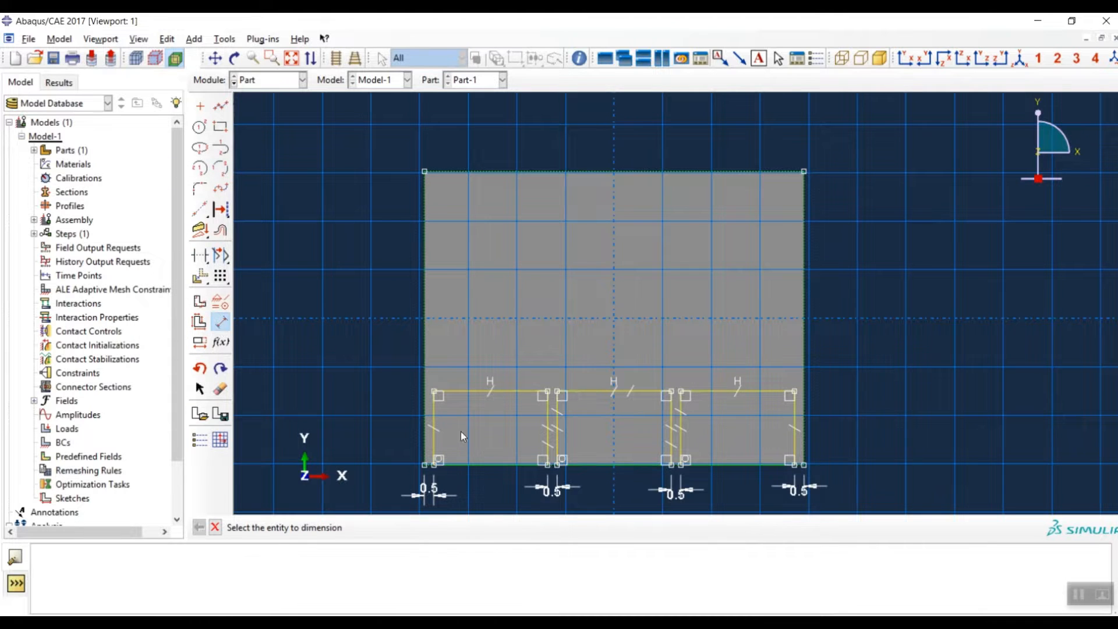
left_click(795, 431)
left_click(926, 446)
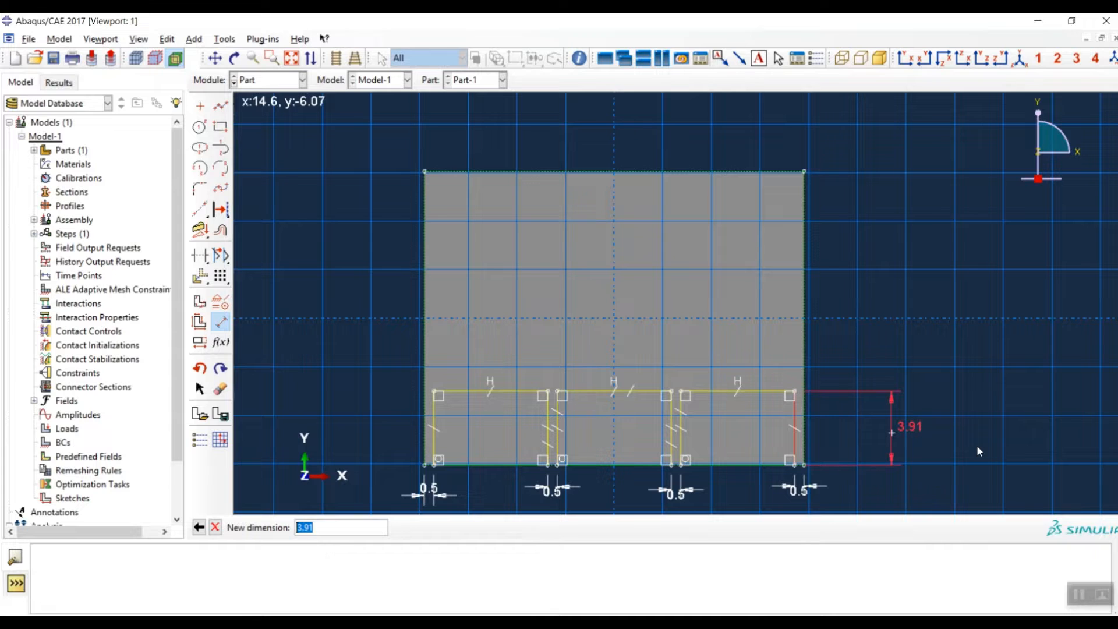
type("4.5")
key("Return")
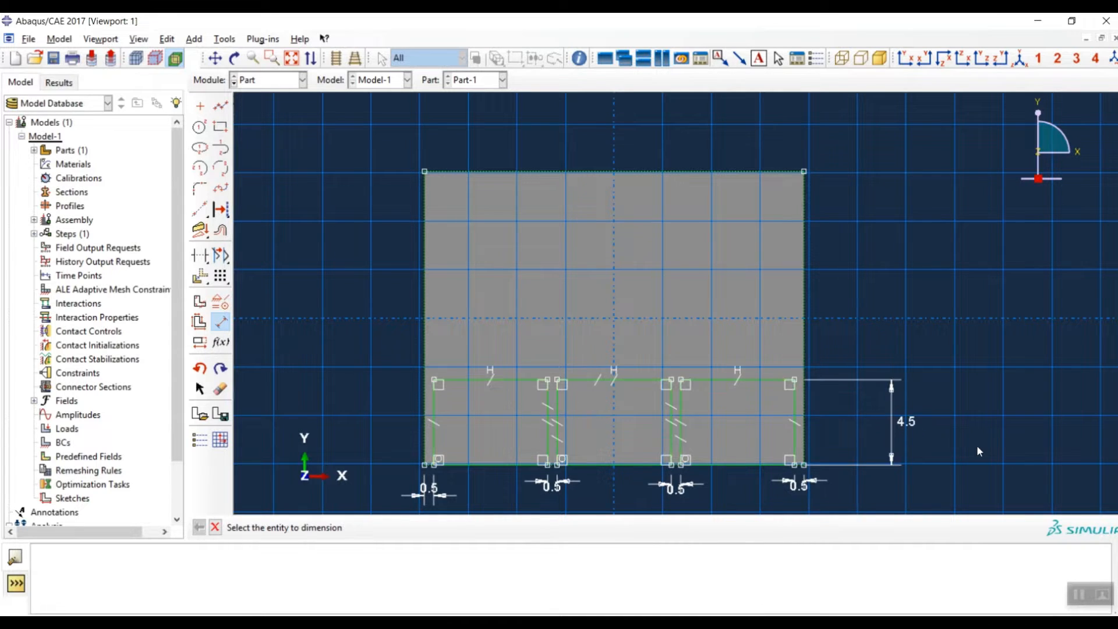
left_click(495, 380)
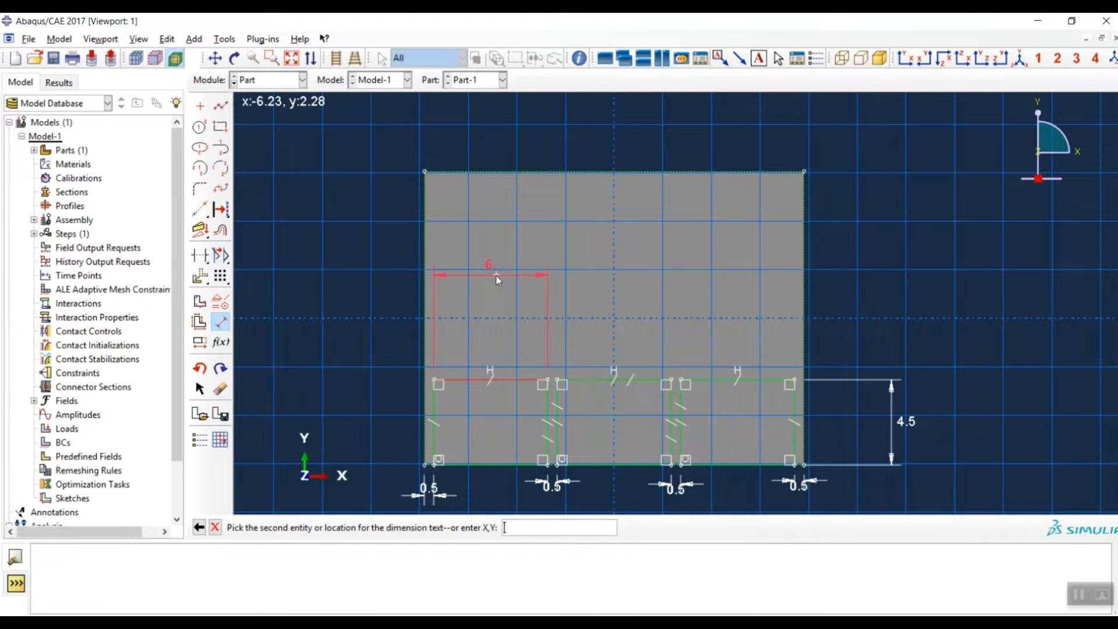
left_click(496, 274)
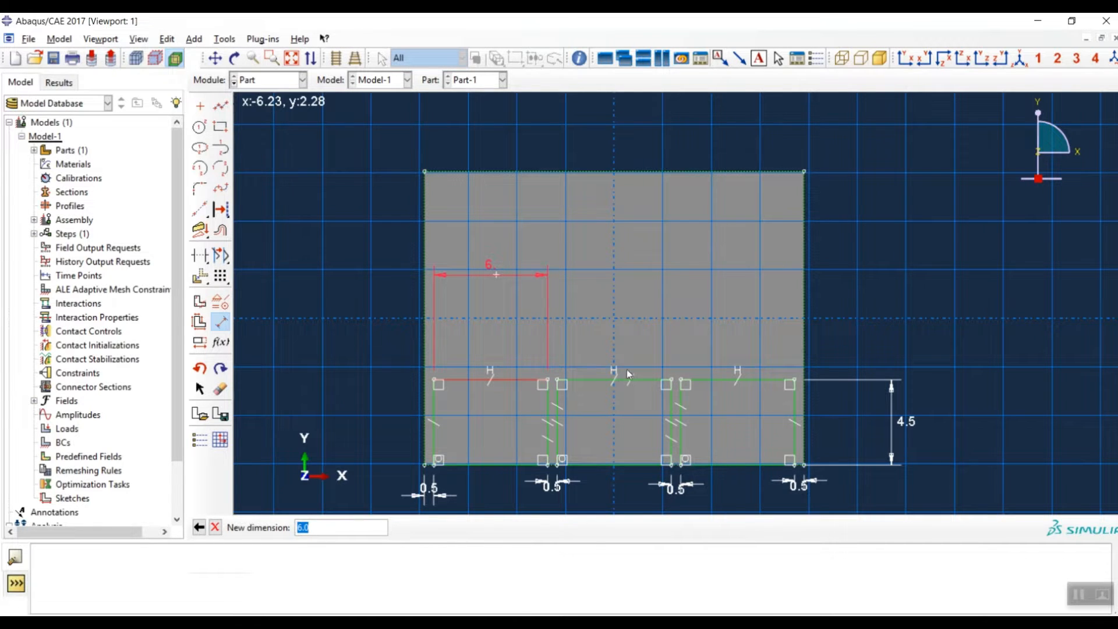
left_click(216, 529)
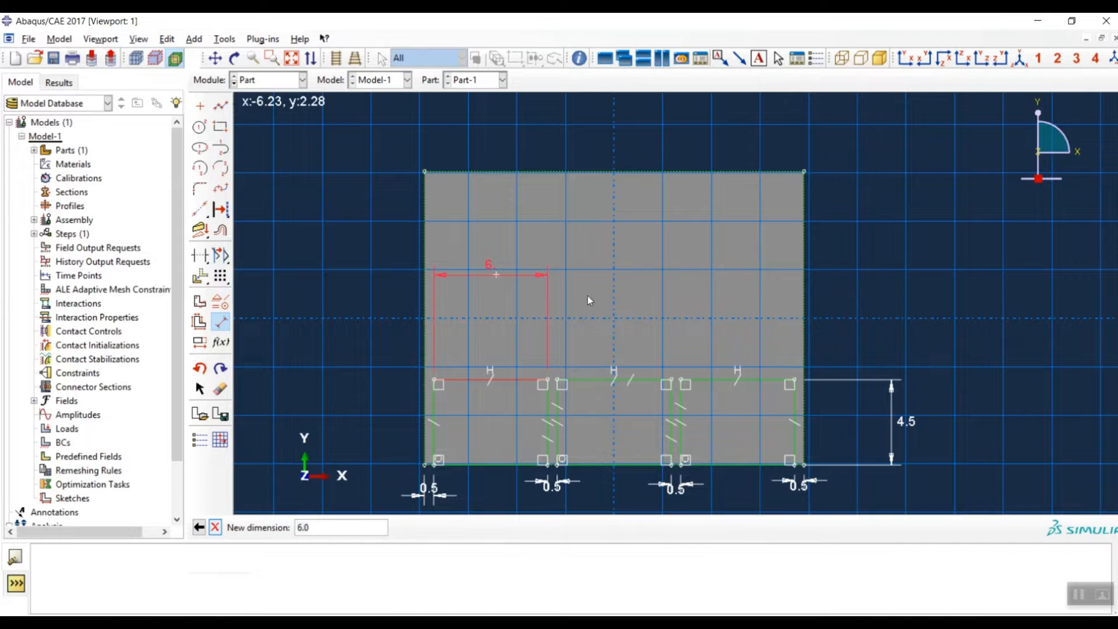
left_click(198, 527)
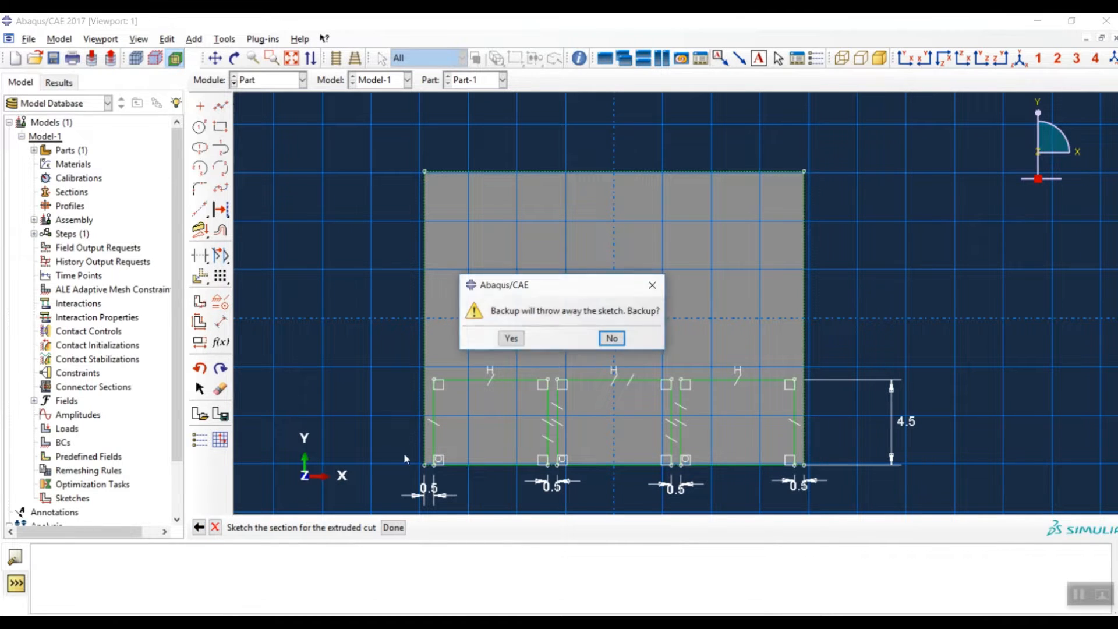
left_click(654, 286)
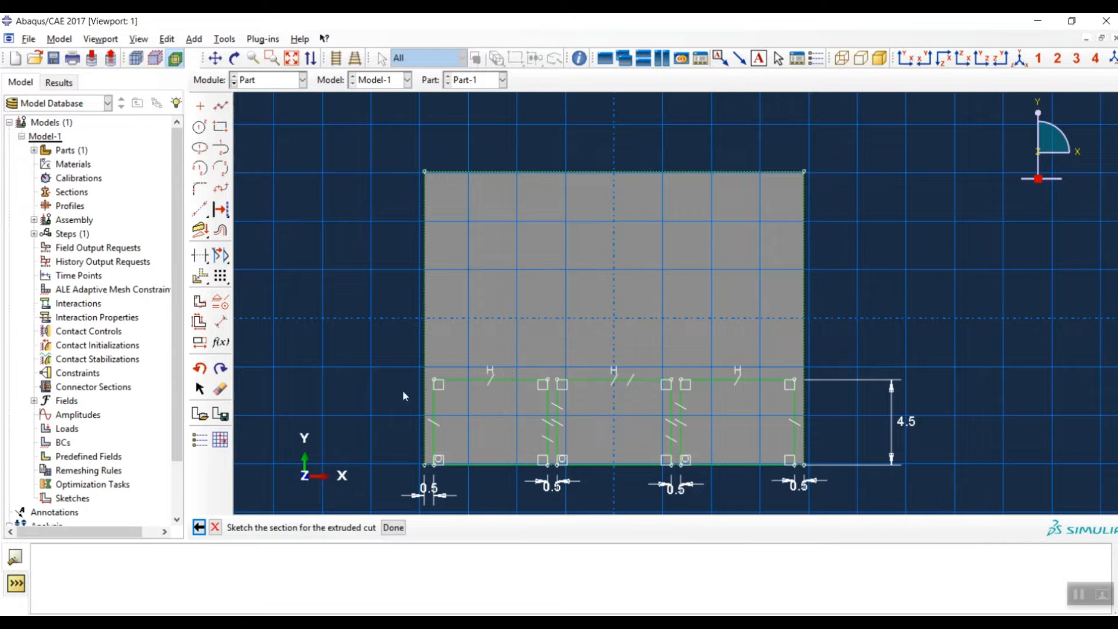
Sketch a second row of three separate rectangles above the bottom row, the first one about 5.8 wide.
left_click(220, 126)
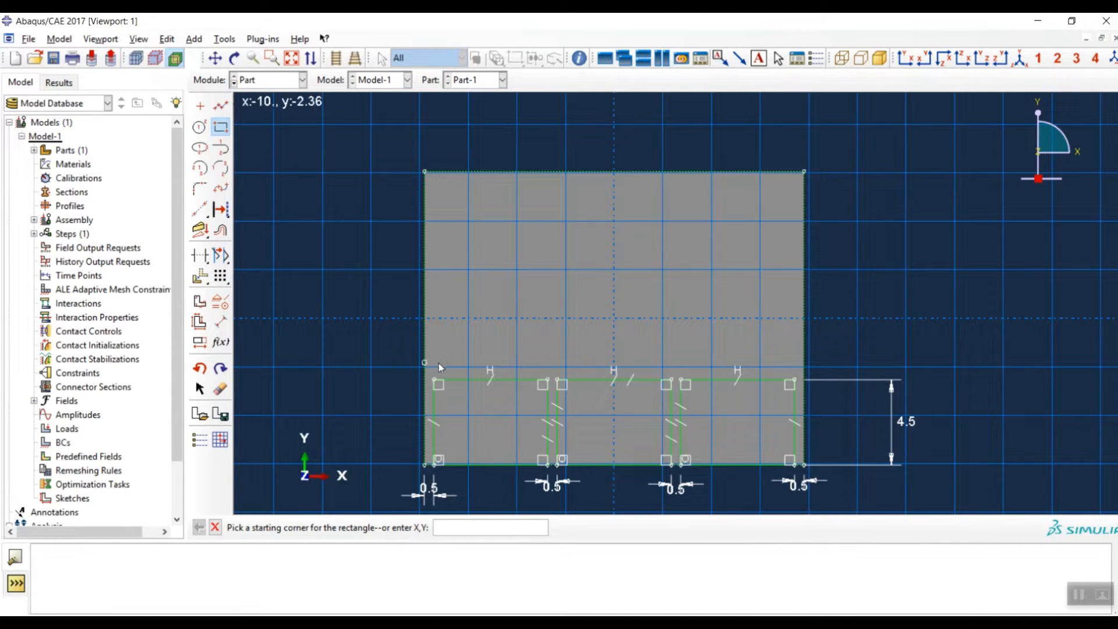
left_click(448, 350)
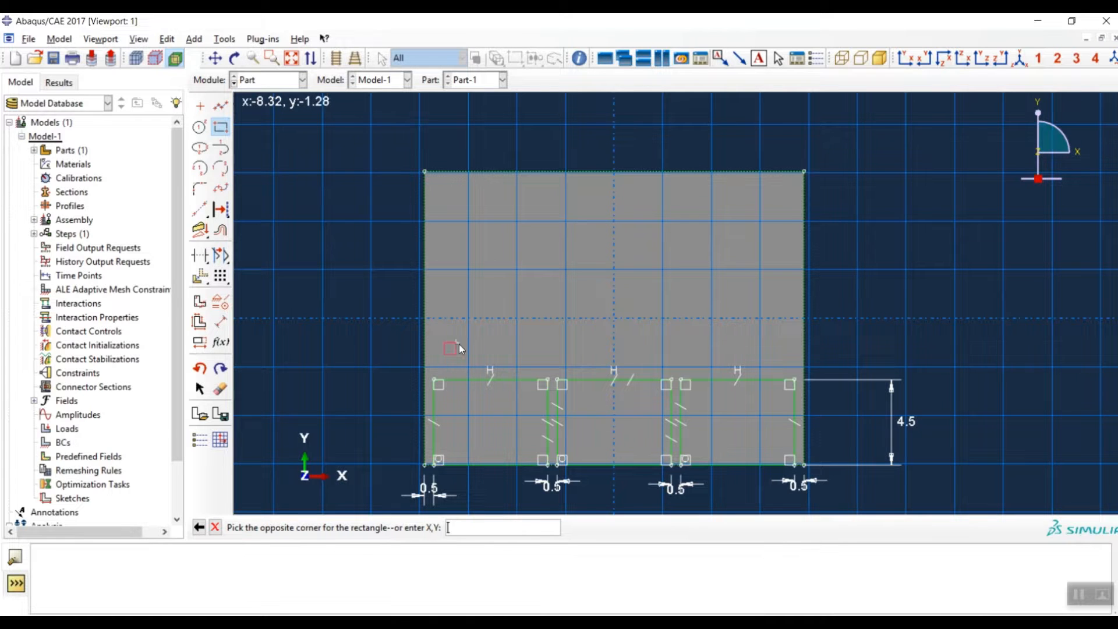
left_click(549, 287)
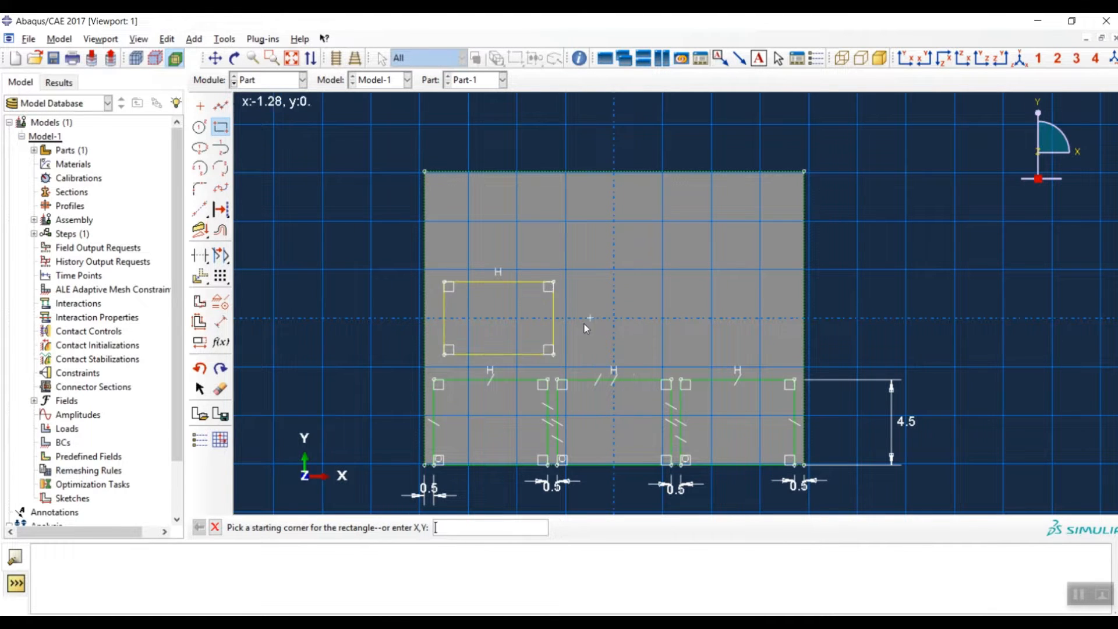
left_click(577, 355)
left_click(673, 282)
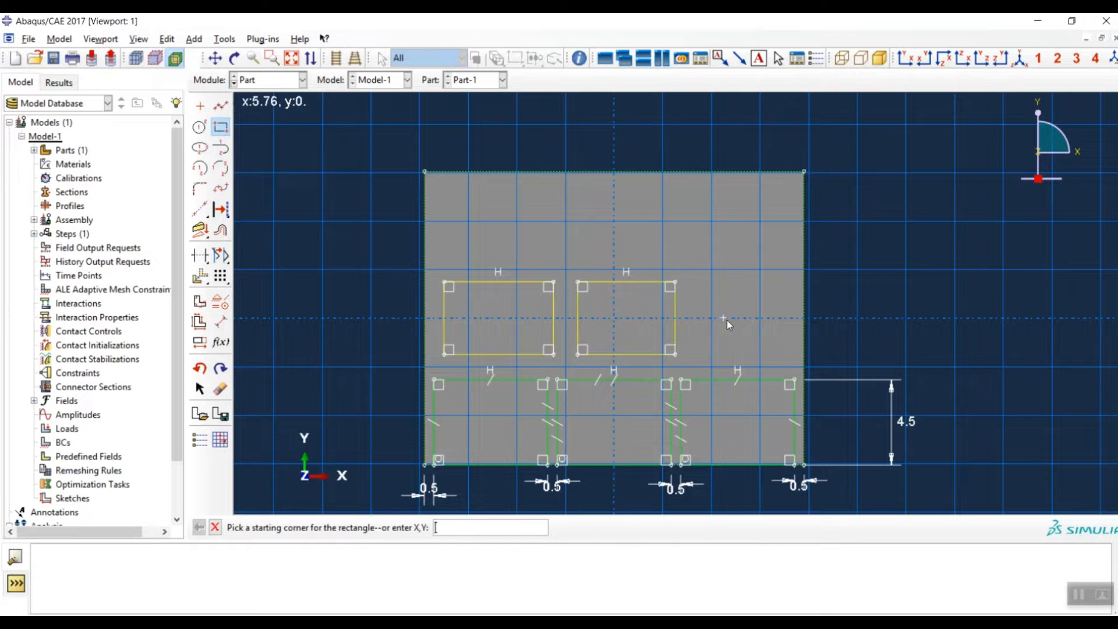
left_click(703, 350)
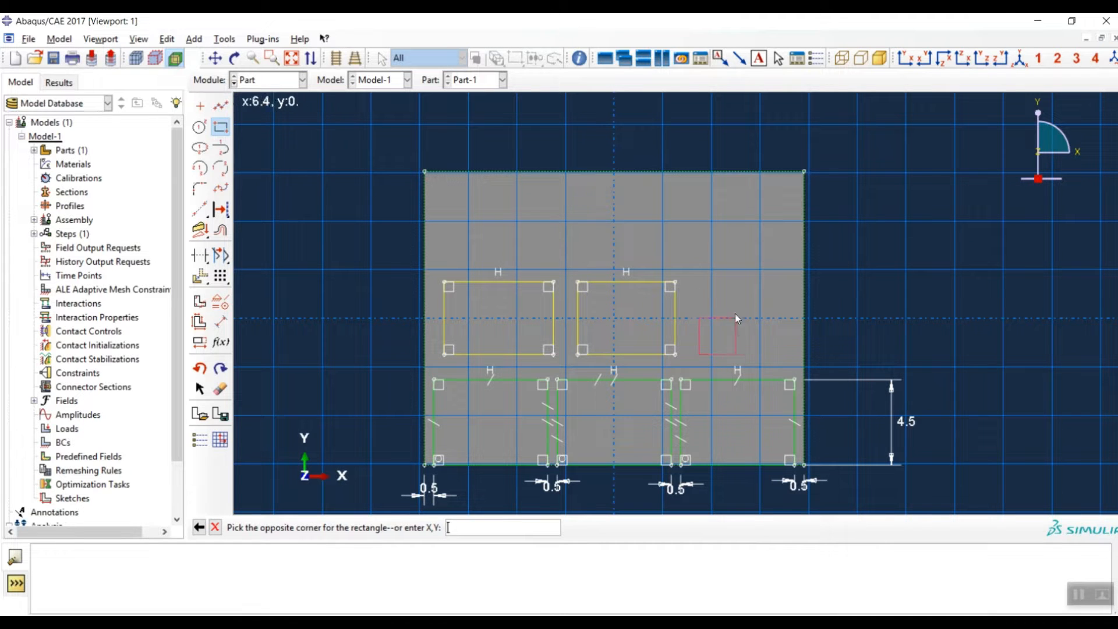
left_click(785, 283)
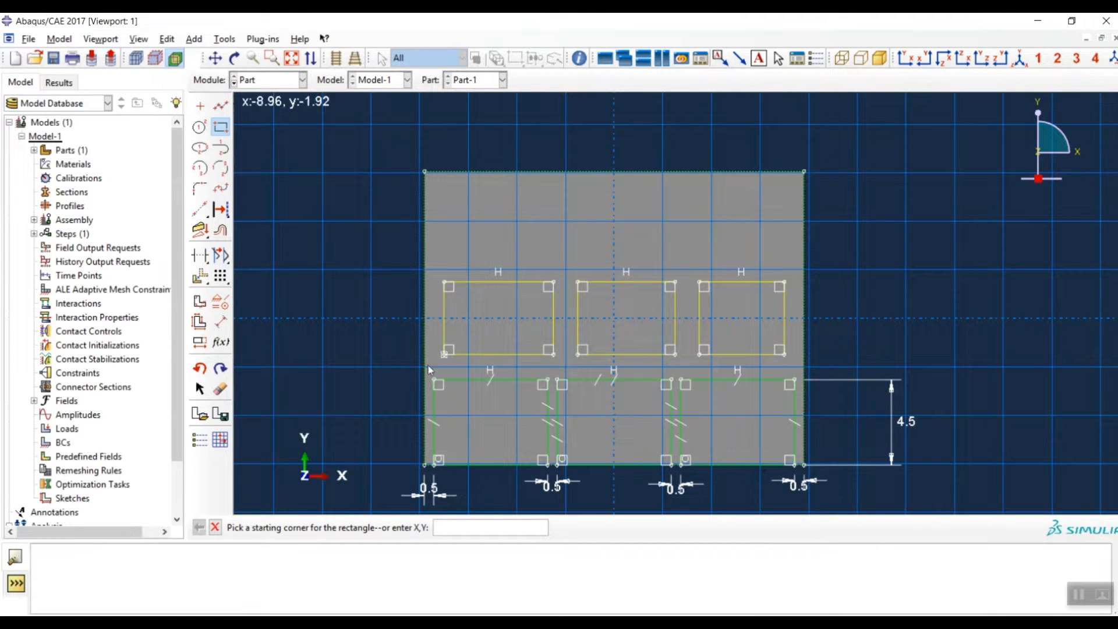
Dimension the vertical gap between the first upper rectangle and the bottom row as 0.5.
left_click(220, 322)
left_click(477, 354)
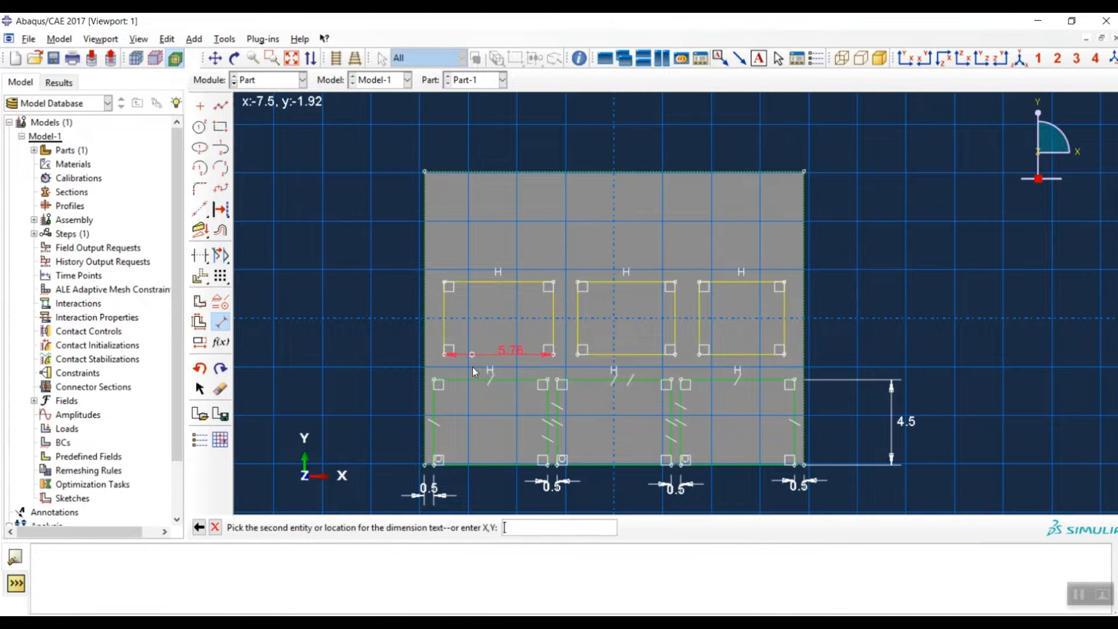
left_click(473, 378)
left_click(415, 377)
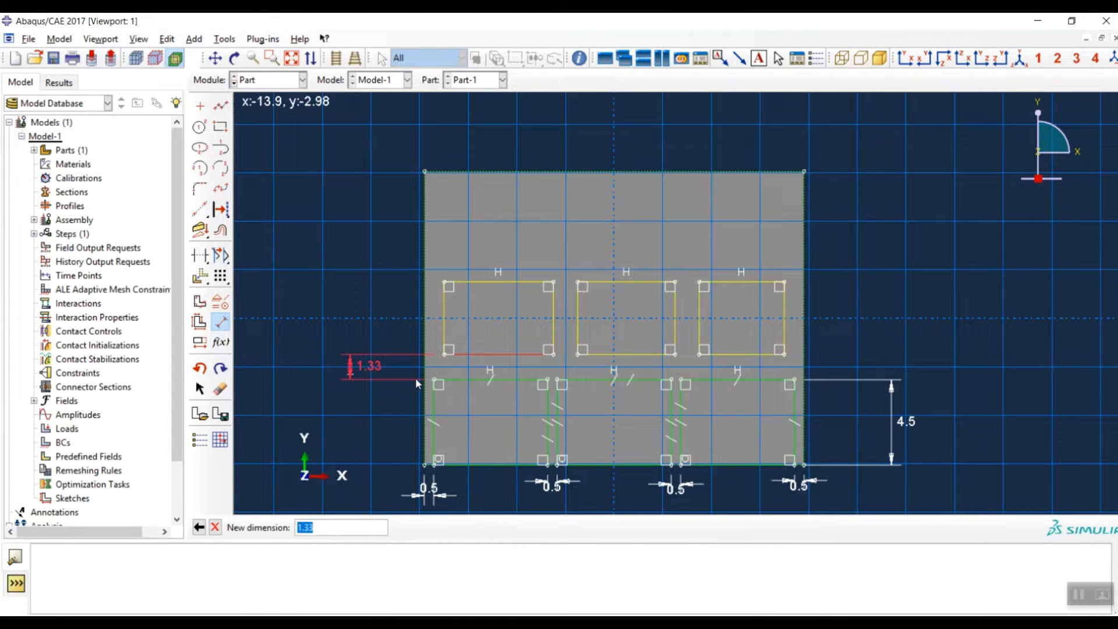
type("0.5")
key("Return")
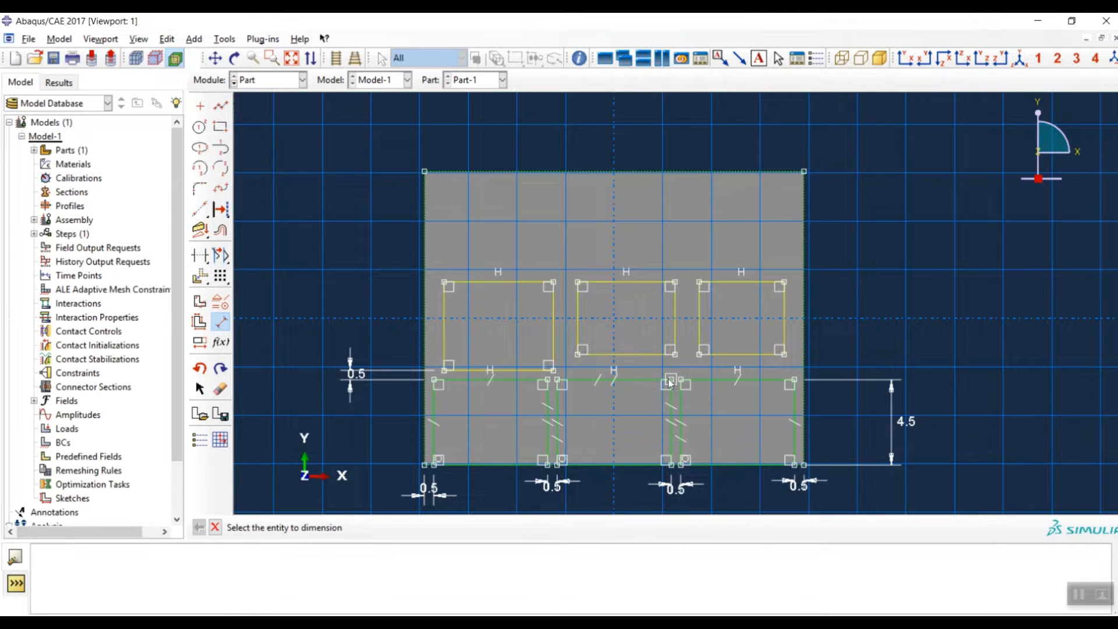
Dimension the vertical gap between the middle upper rectangle and the bottom row as 0.5.
left_click(629, 354)
left_click(589, 379)
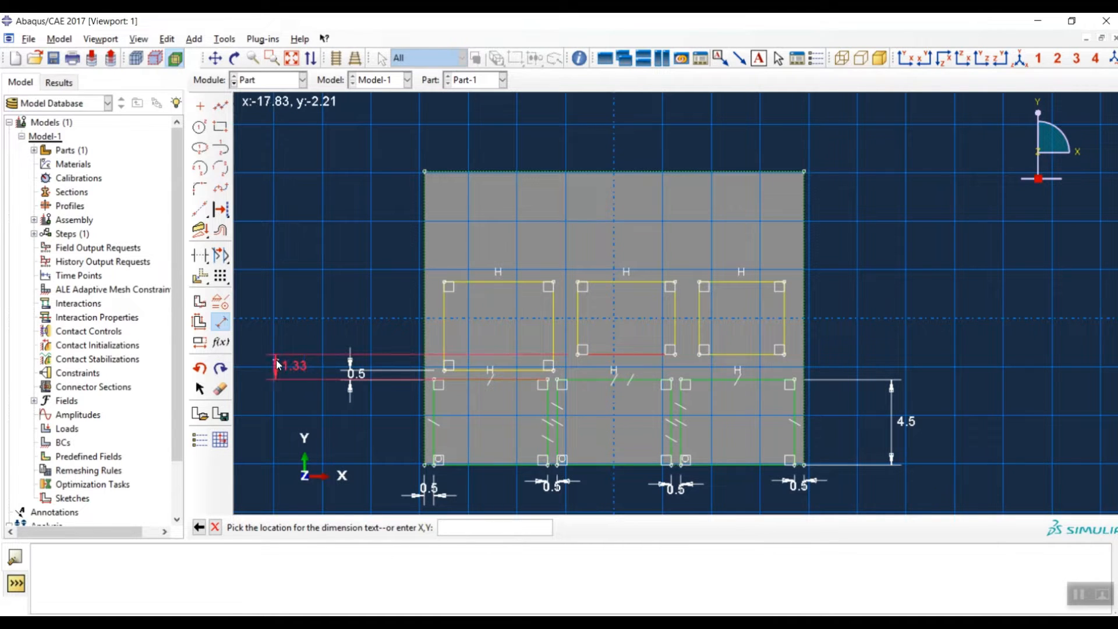
left_click(277, 365)
type("0.5")
key("Return")
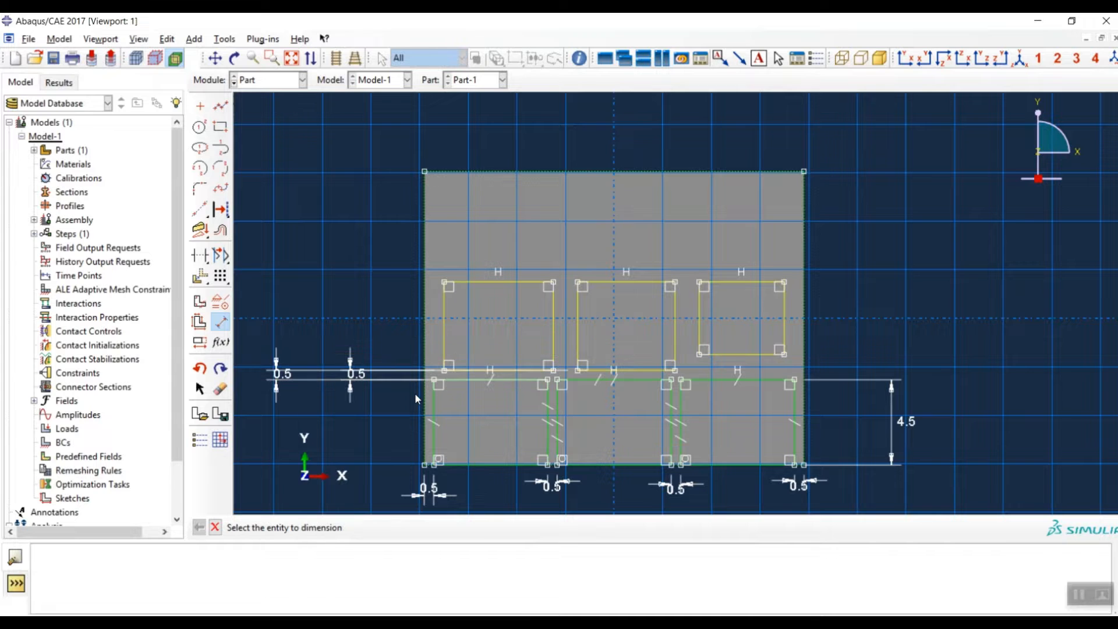
Dimension the vertical gap between the third upper rectangle and the bottom row as 0.5.
left_click(737, 354)
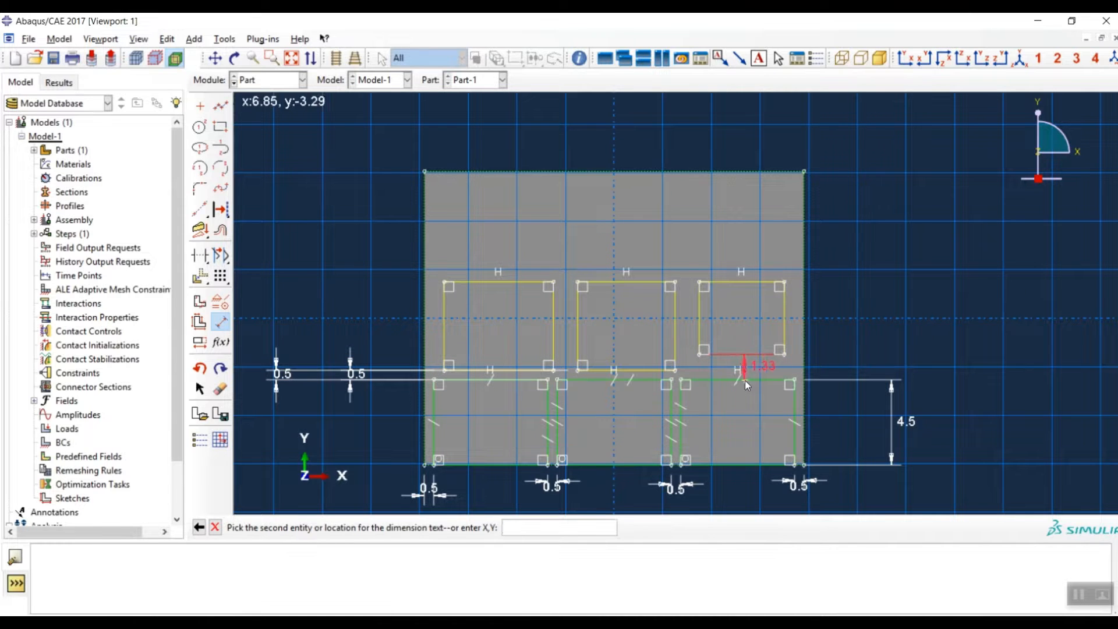
left_click(745, 380)
left_click(944, 374)
type("0.5")
key("Return")
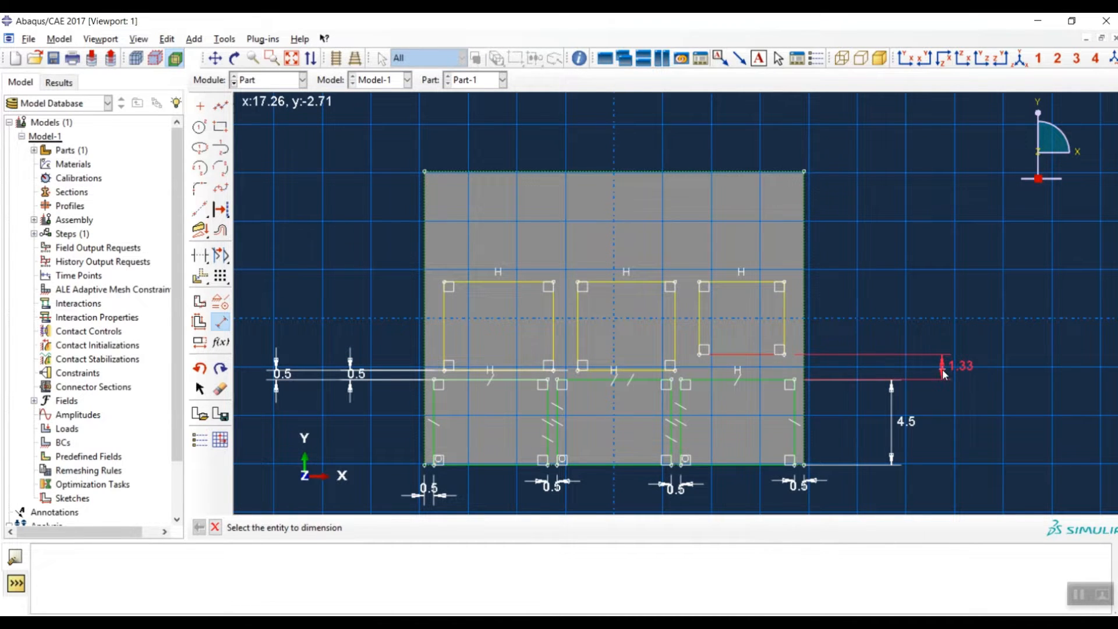
Dimension the gap between the third upper rectangle and the face's right edge as 0.5.
left_click(784, 329)
left_click(804, 336)
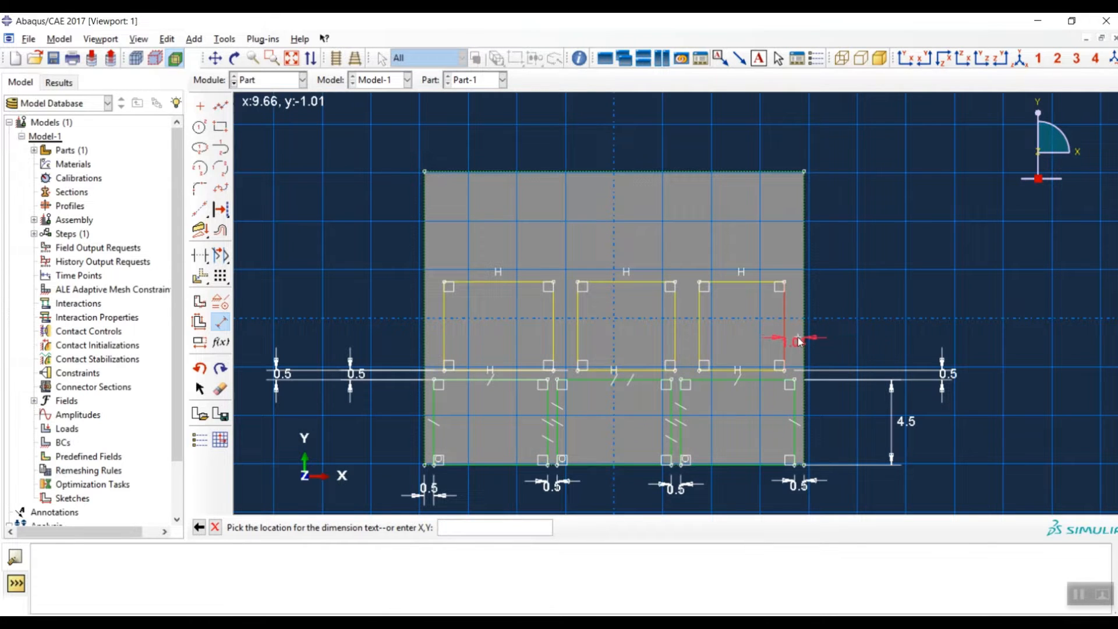
left_click(797, 341)
type("0.5")
key("Return")
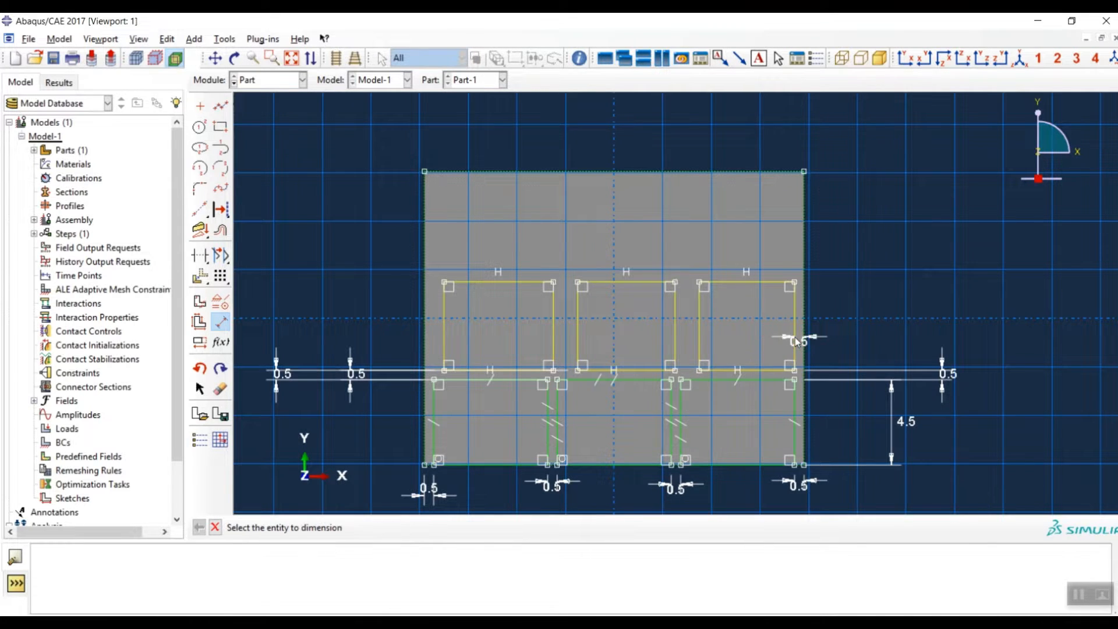
Dimension the gap between the middle and third upper rectangles as 0.5.
left_click(700, 323)
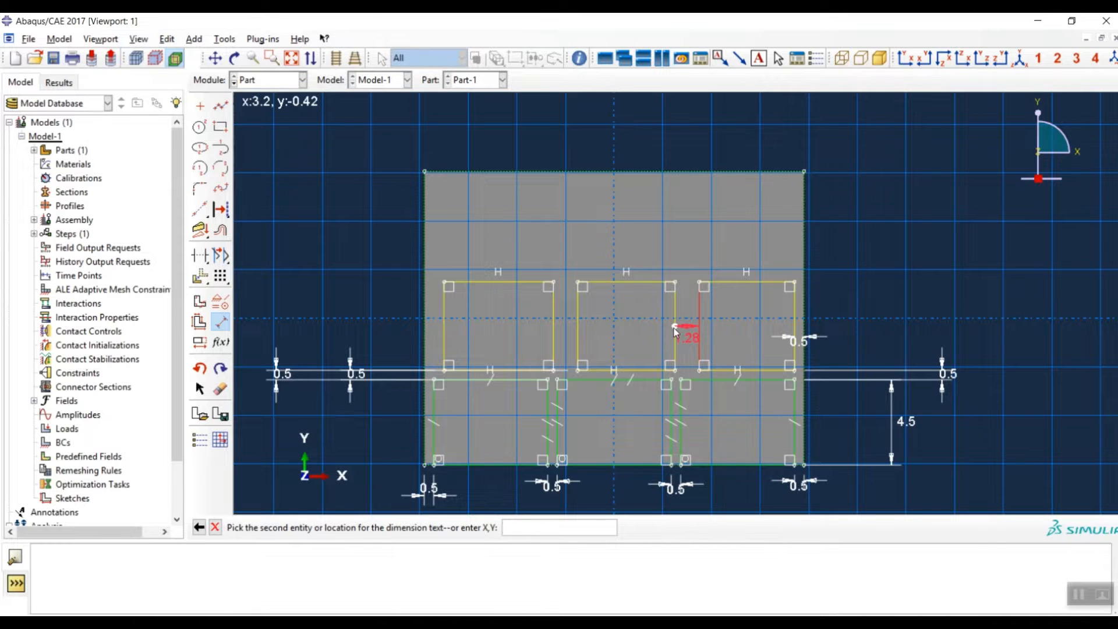
left_click(675, 335)
left_click(688, 340)
type("0.5")
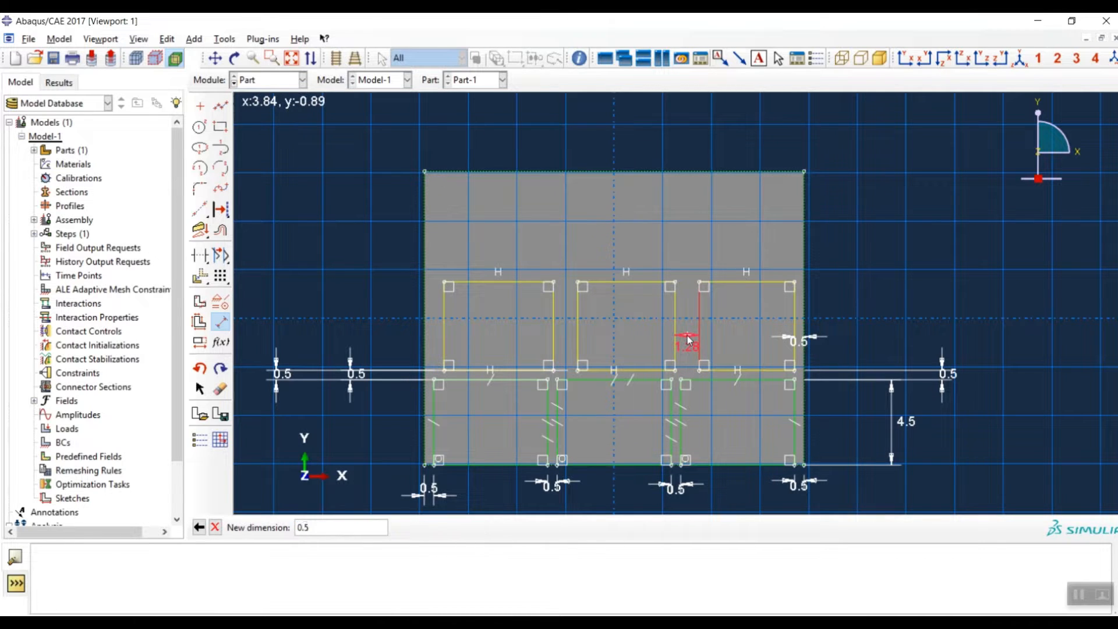
key("Return")
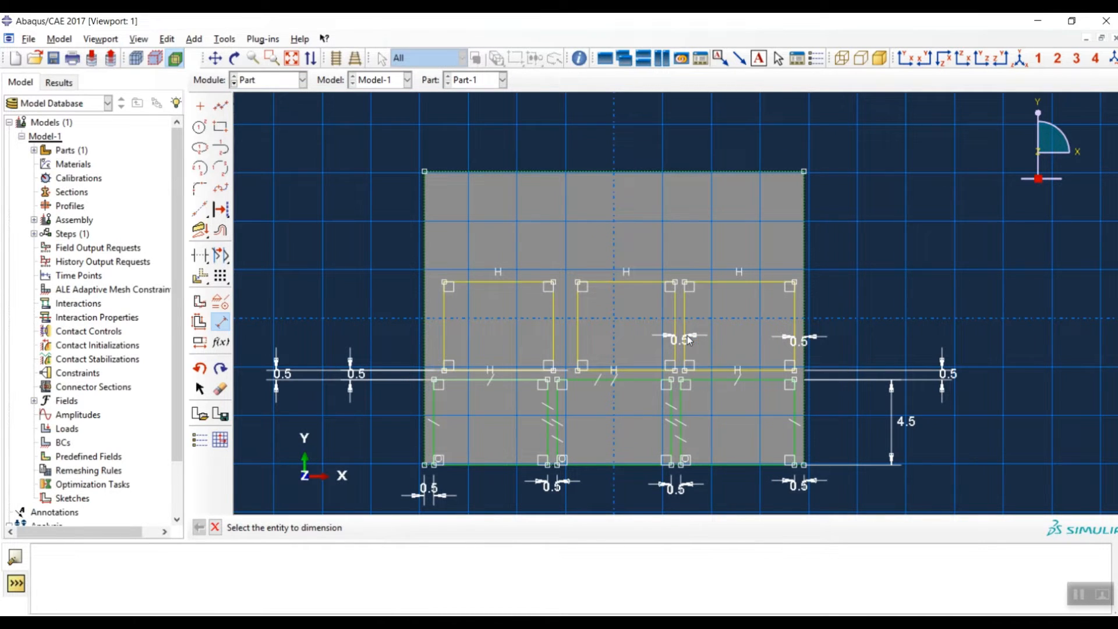
Dimension the gap between the first and middle rectangles of the second row as 0.5.
left_click(551, 342)
left_click(578, 331)
left_click(564, 331)
type("0.5")
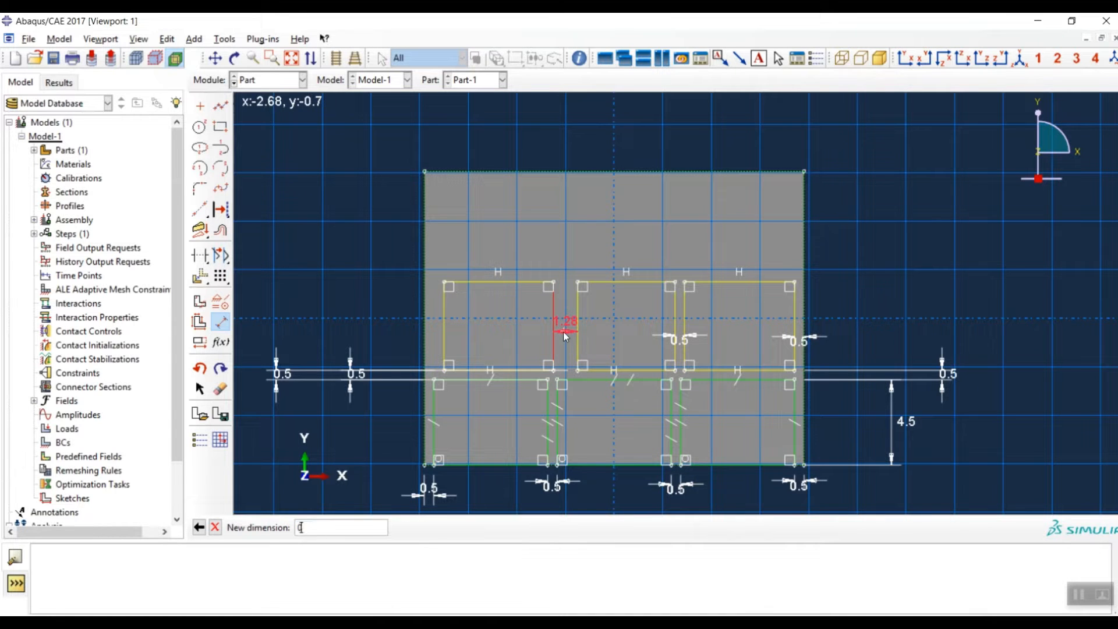
key("Return")
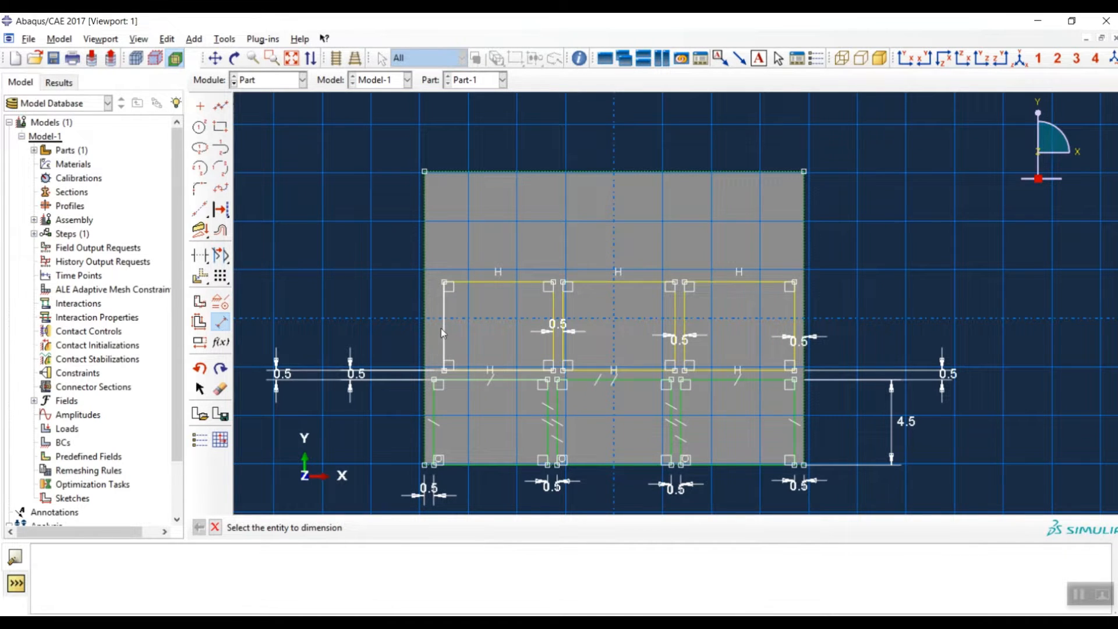
Dimension the gap between the second row's first rectangle and the face's left edge as 0.5.
left_click(442, 327)
left_click(425, 327)
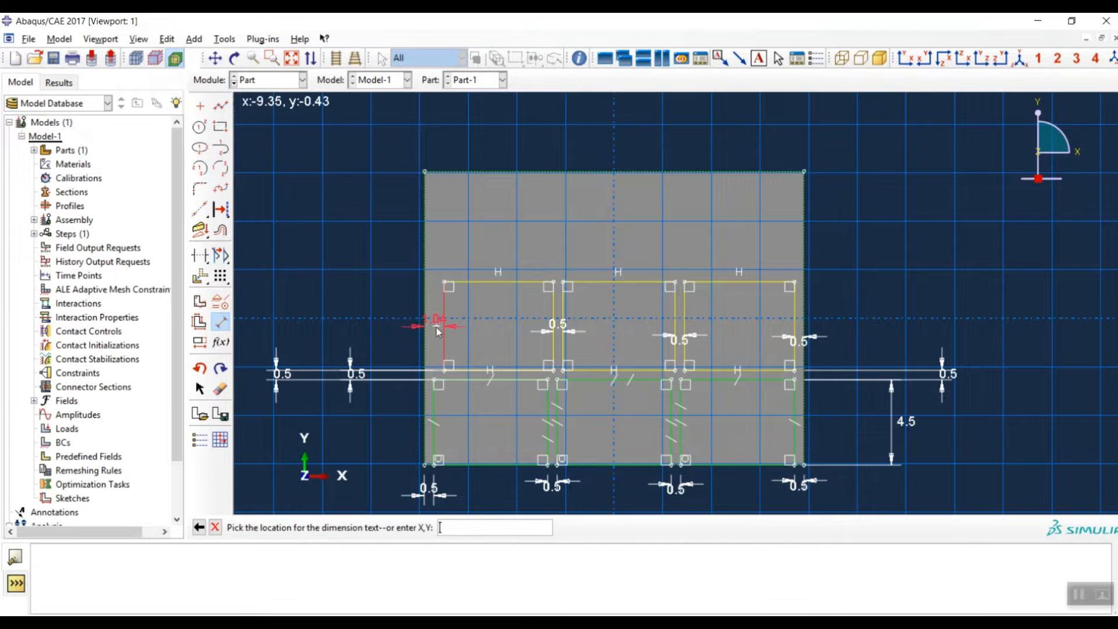
left_click(438, 331)
type("0.5")
key("Return")
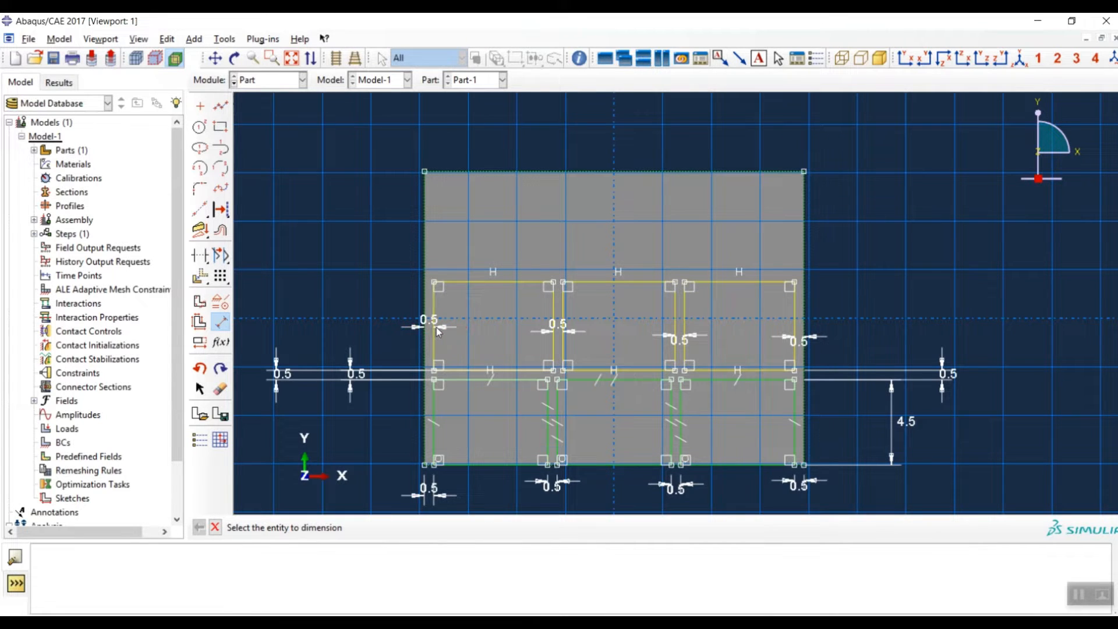
Apply an equal length constraint to all vertical sides of the three second-row rectangles.
left_click(220, 301)
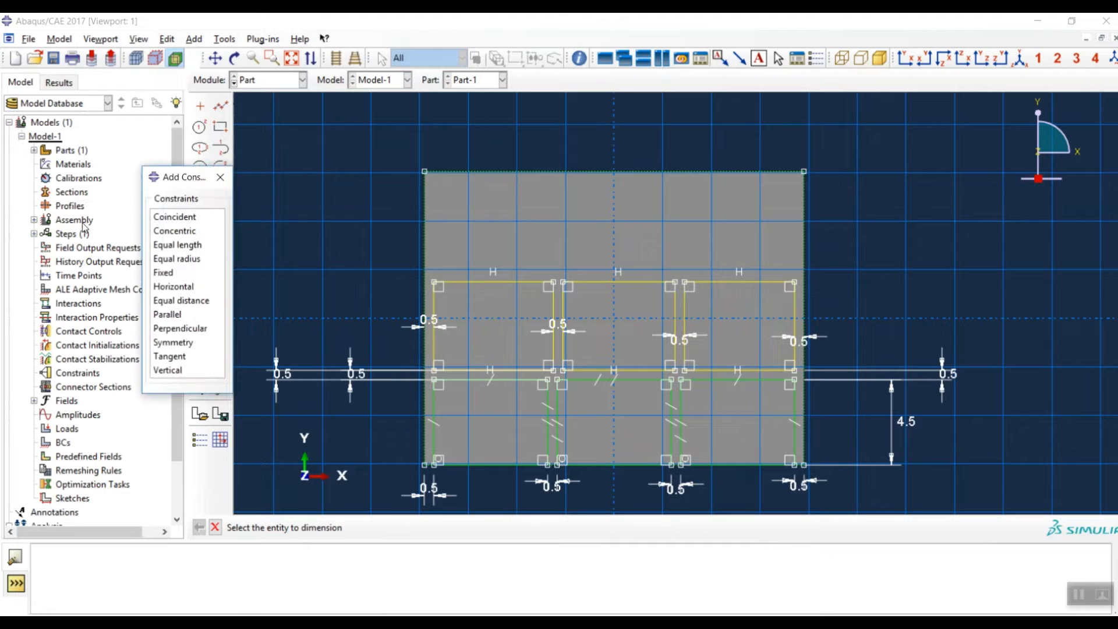
left_click(180, 247)
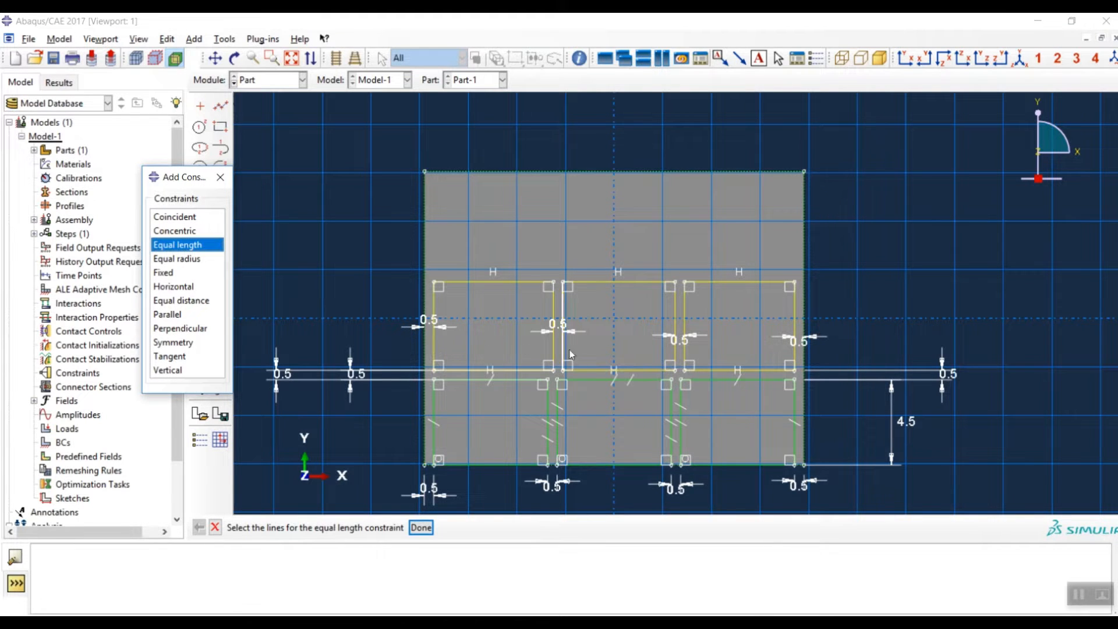
left_click(434, 320)
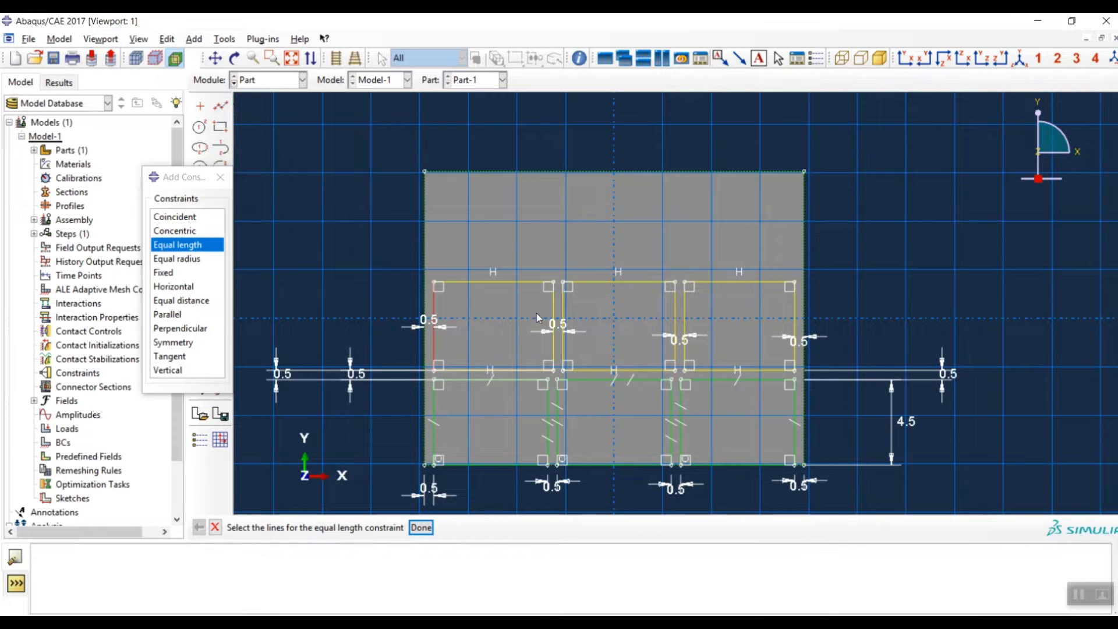
left_click_drag(537, 315, 795, 334)
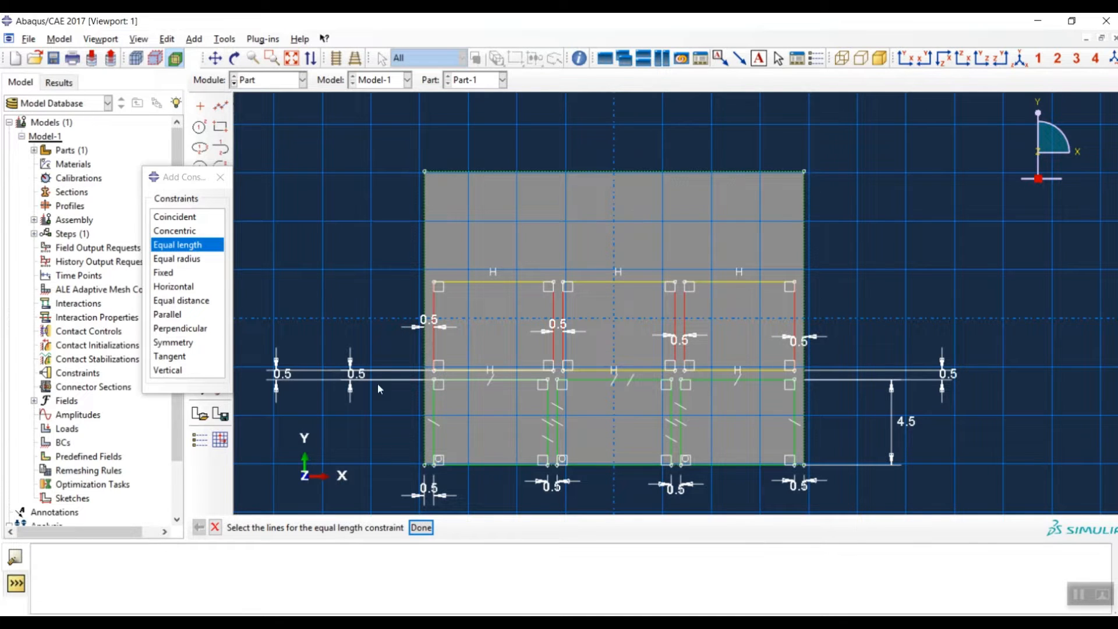
left_click(428, 529)
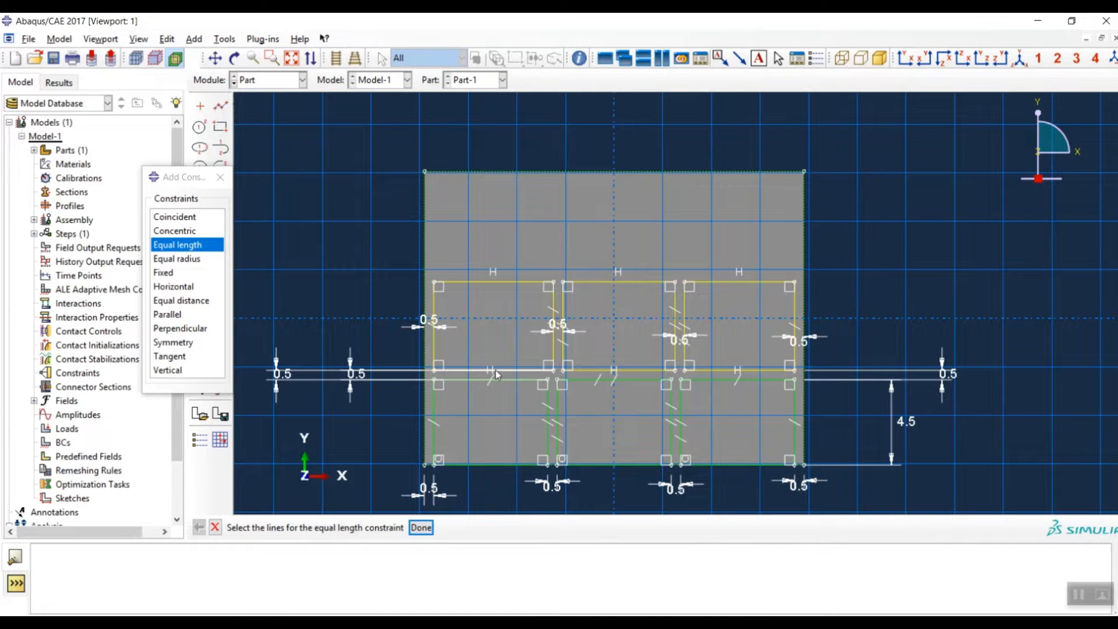
Apply an equal length constraint to the horizontal sides of the three second-row rectangles and finish adding constraints.
left_click(516, 371)
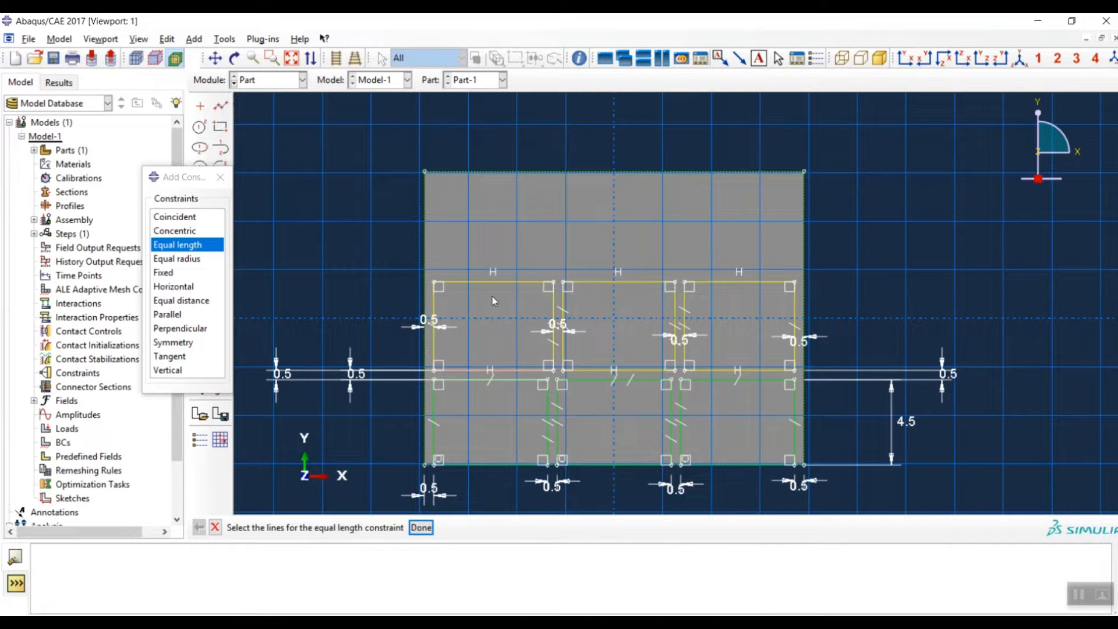
left_click(498, 281)
left_click(622, 281)
left_click(738, 282)
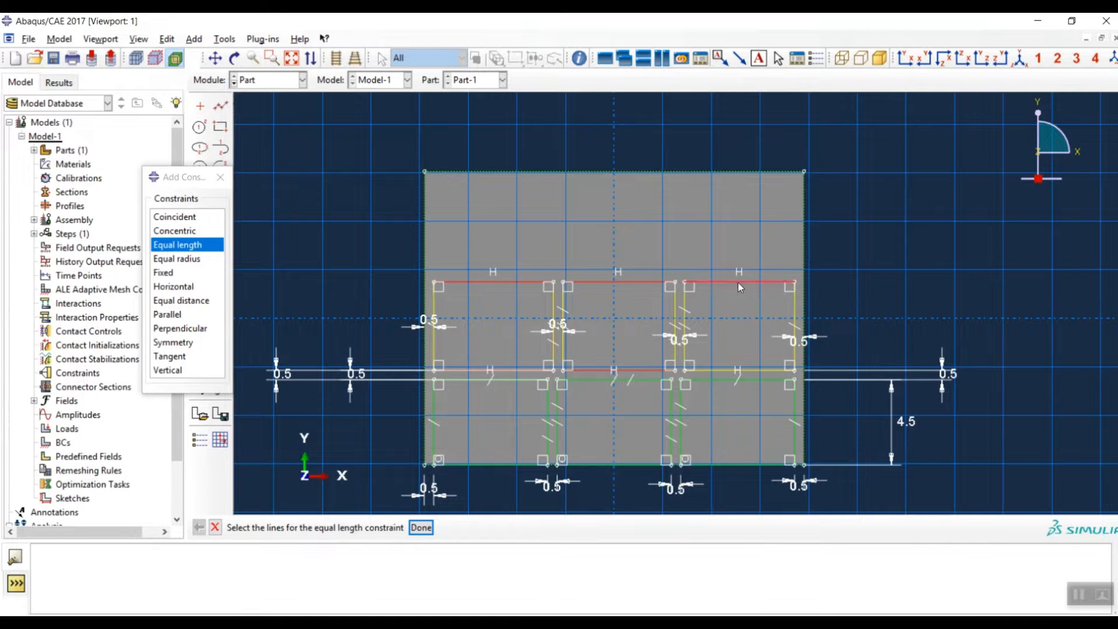
left_click(743, 369)
left_click(421, 527)
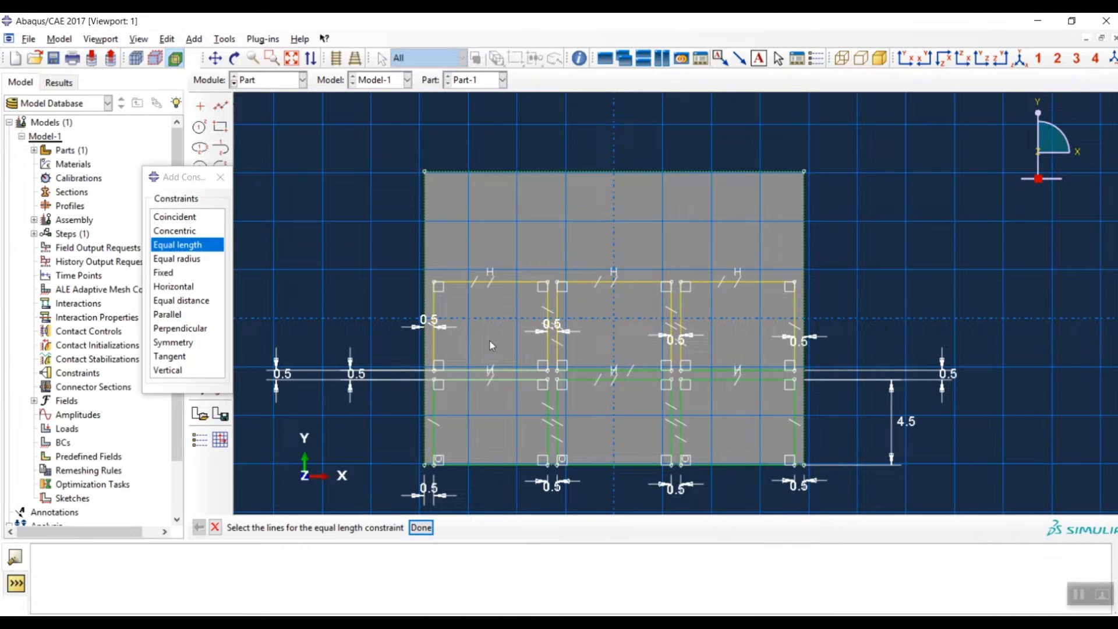
left_click(220, 177)
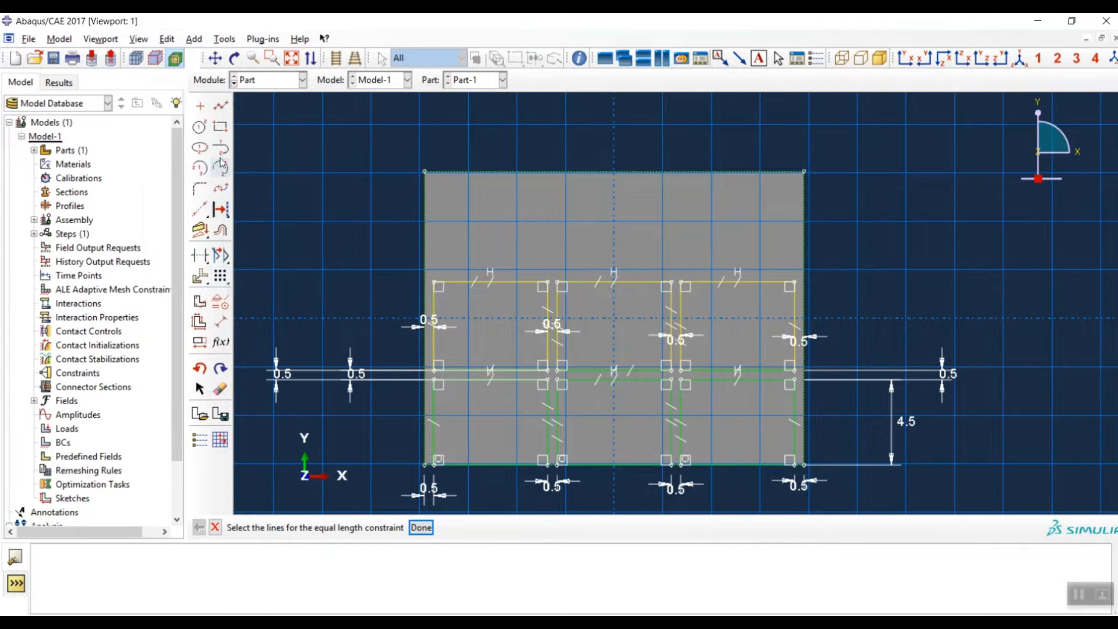
Dimension the height of the second row's first rectangle as 3.
left_click(224, 324)
left_click(434, 333)
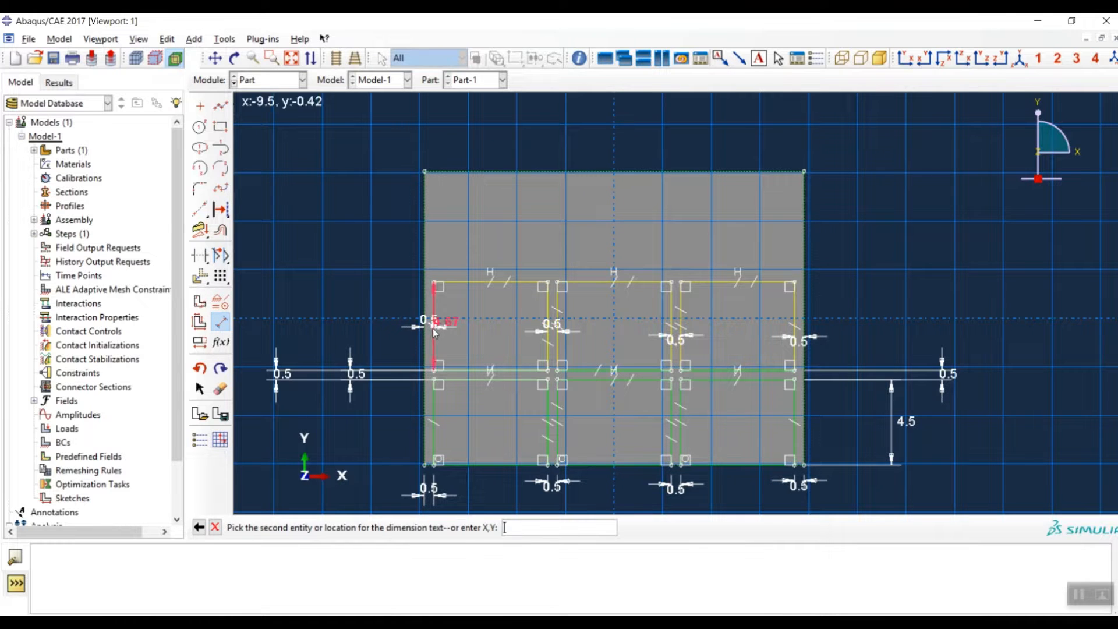
left_click(343, 311)
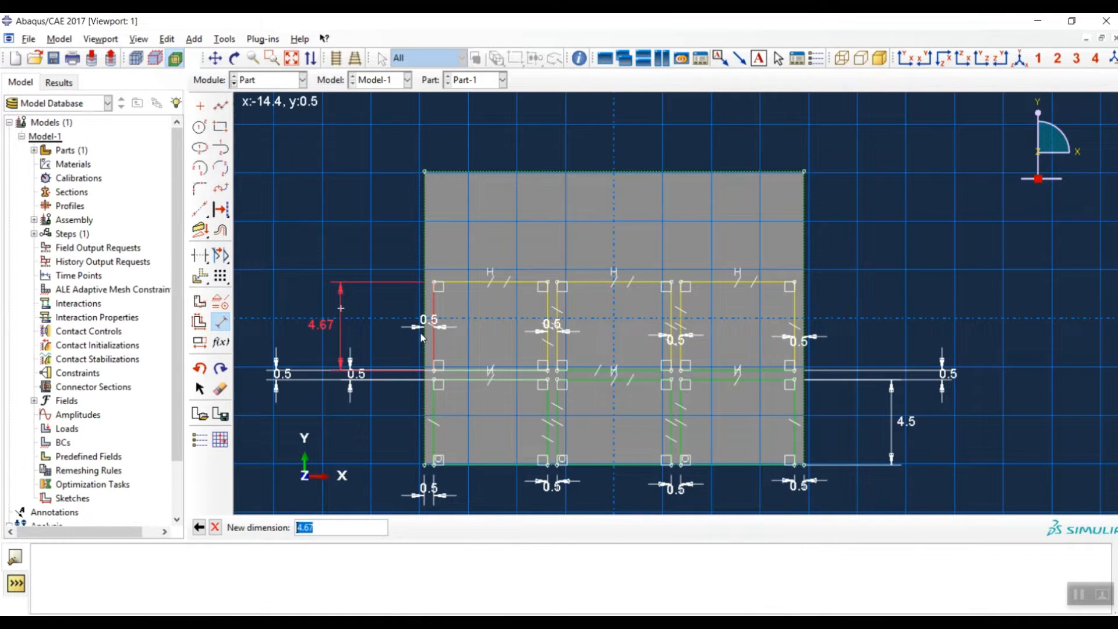
type("3")
key("Return")
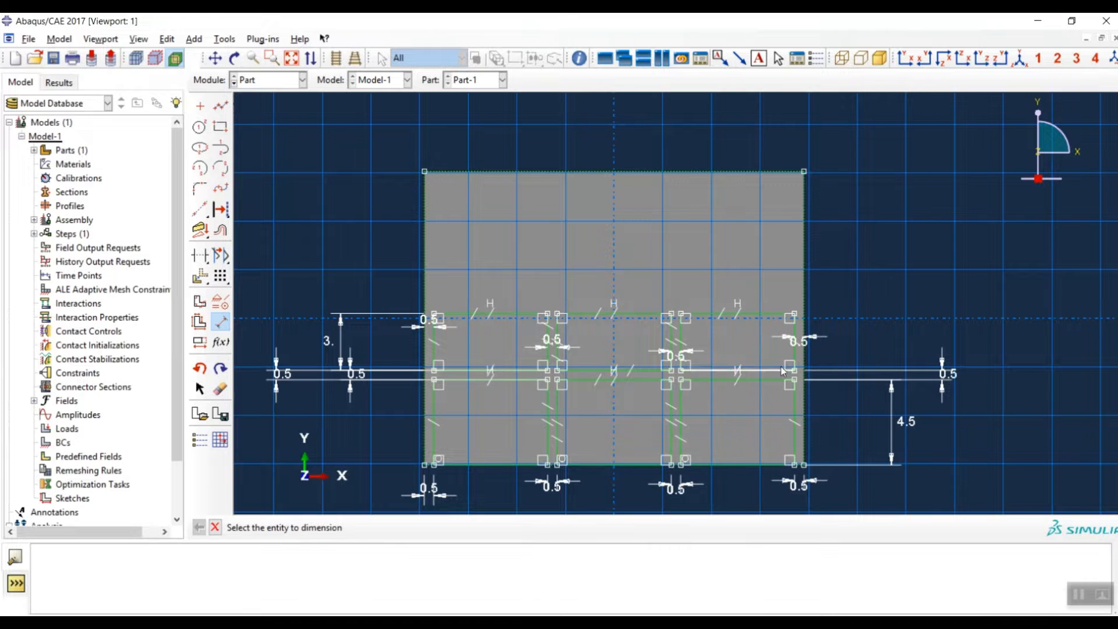
Sketch three separate rectangles side by side above the second row, each about 4.5 to 5 wide and 1.9 high.
left_click(220, 126)
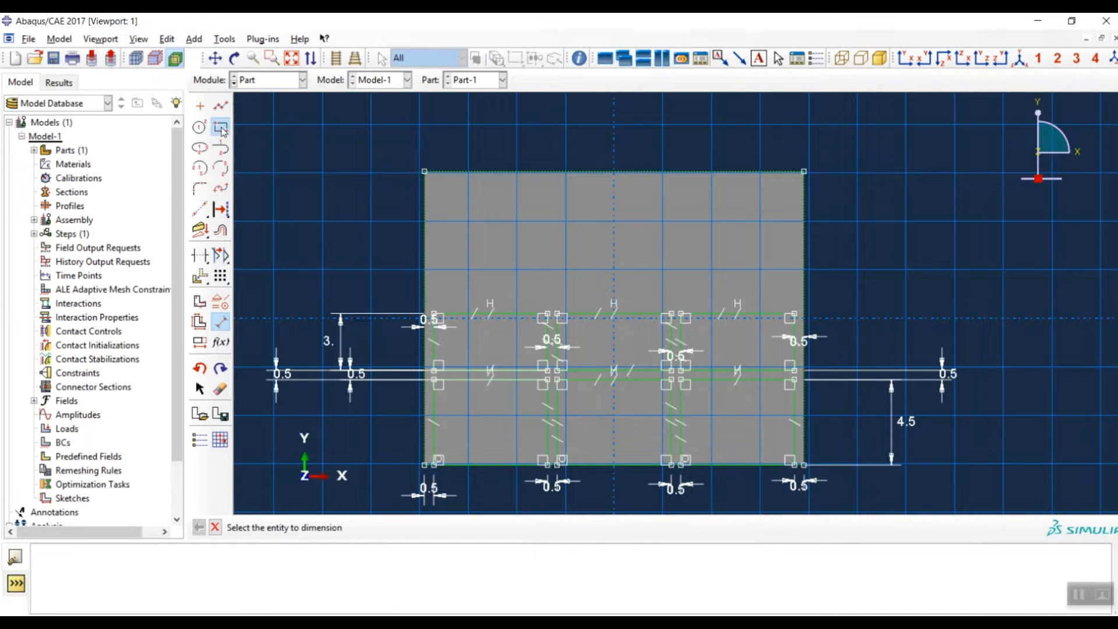
left_click(444, 282)
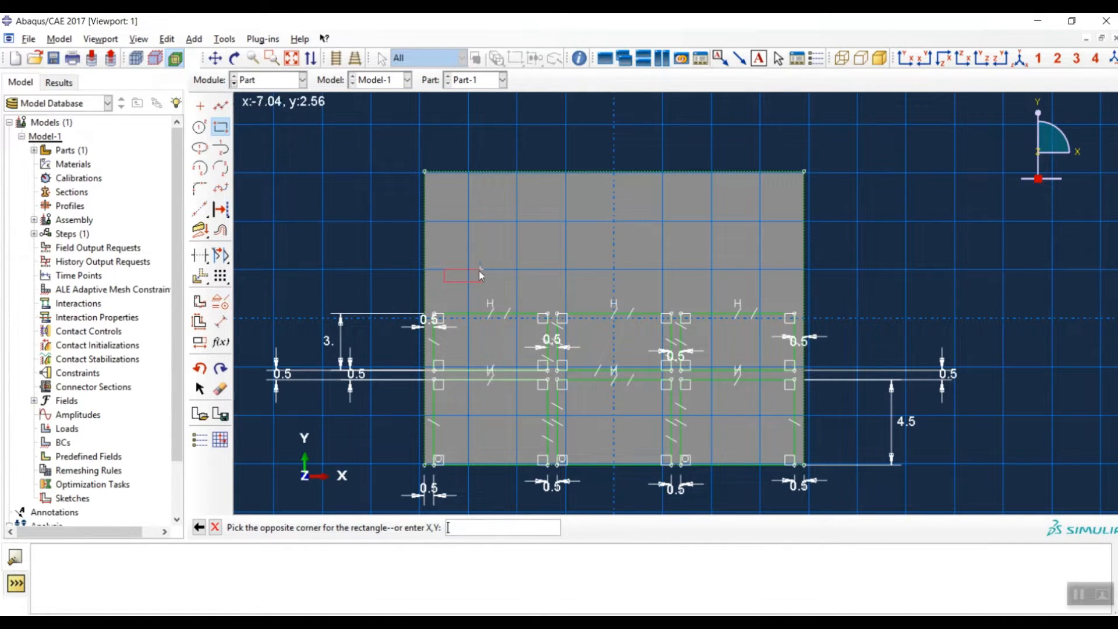
left_click(528, 245)
left_click(566, 281)
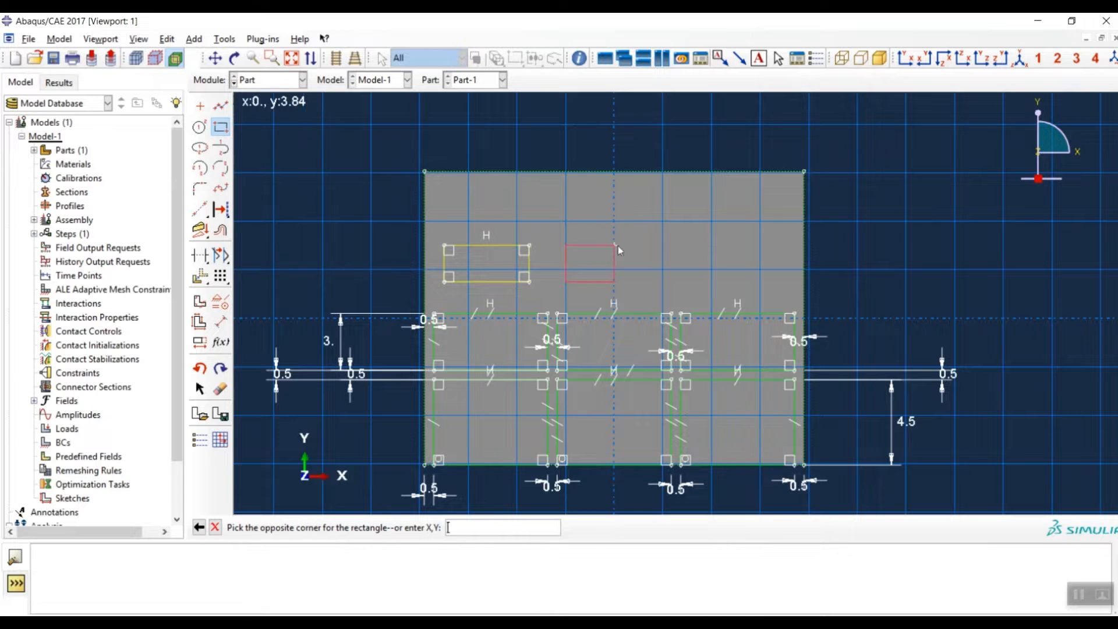
left_click(662, 246)
left_click(688, 281)
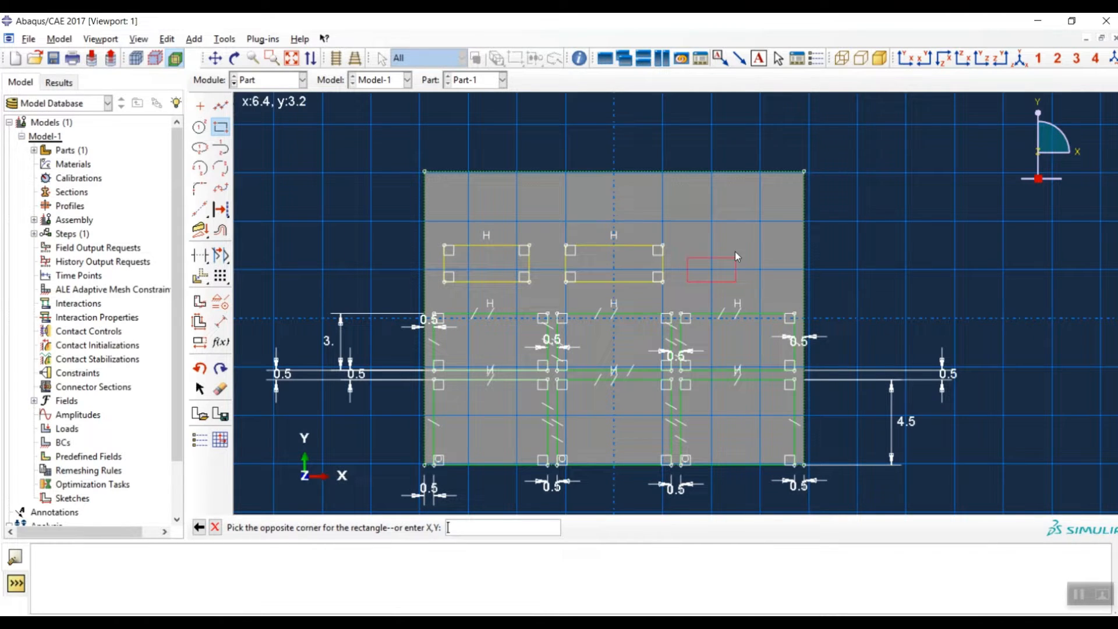
left_click(771, 245)
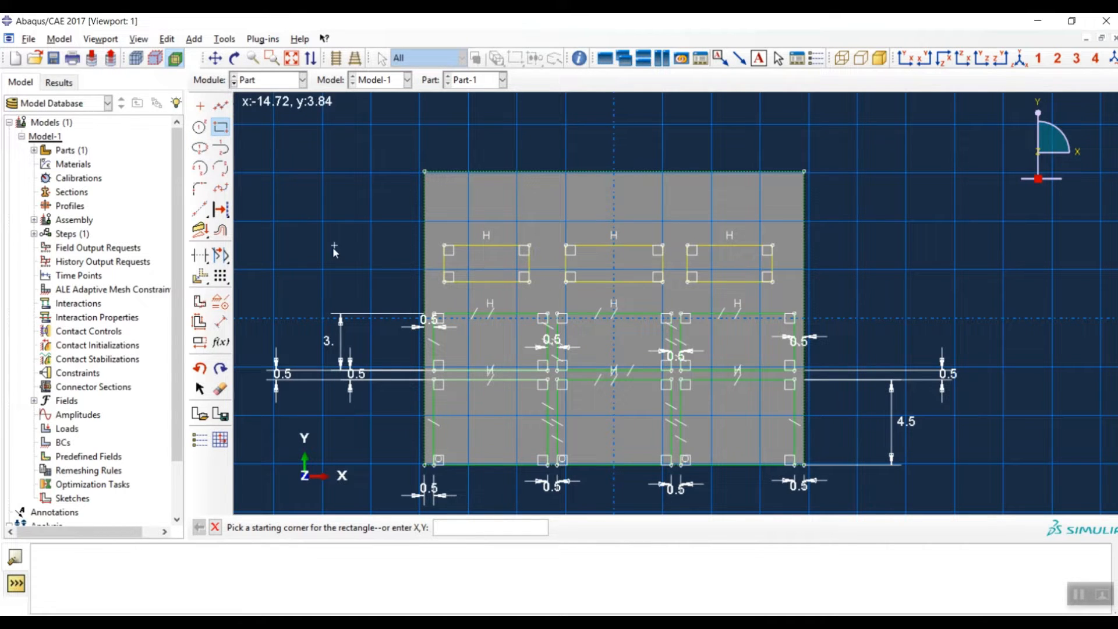
Dimension the vertical gap between the new third row's first rectangle and the second row as 0.5.
left_click(220, 321)
left_click(502, 283)
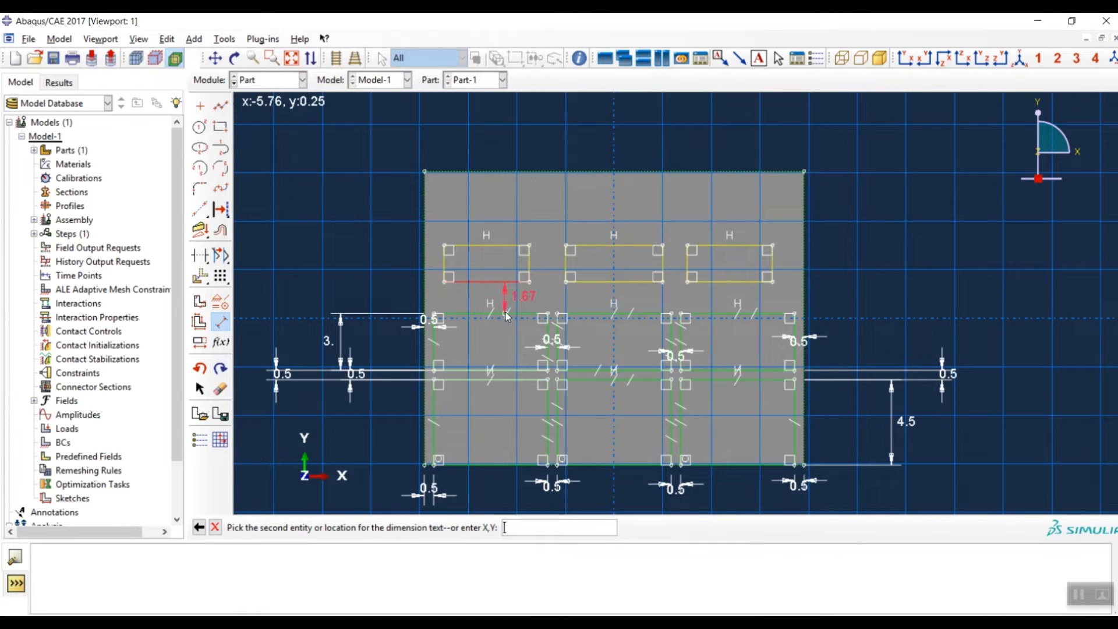
left_click(505, 317)
left_click(335, 300)
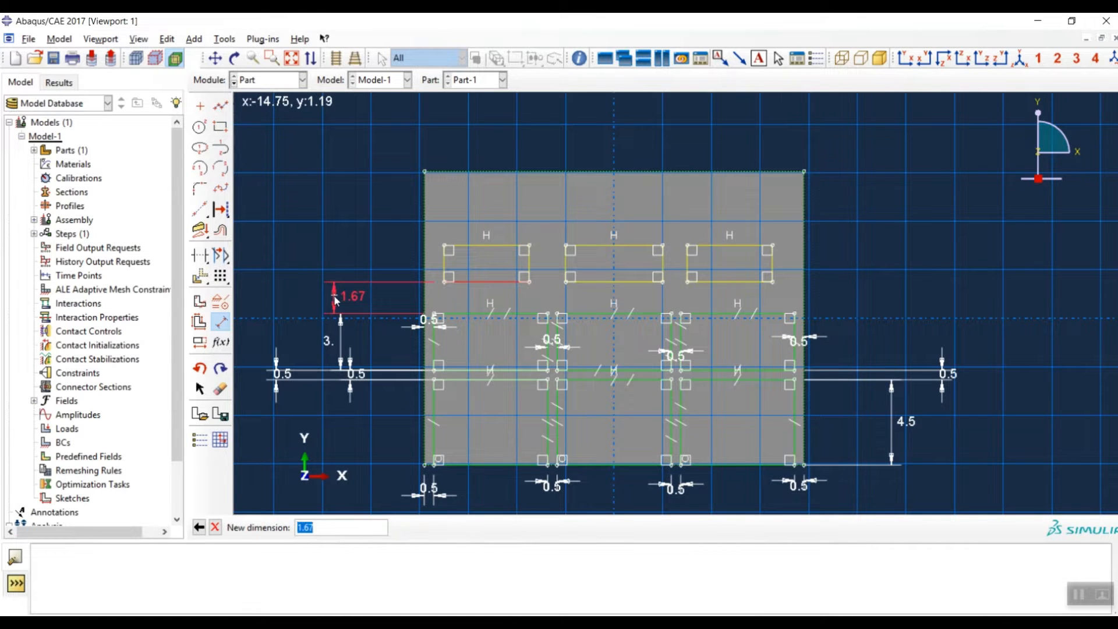
type("0.5")
key("Return")
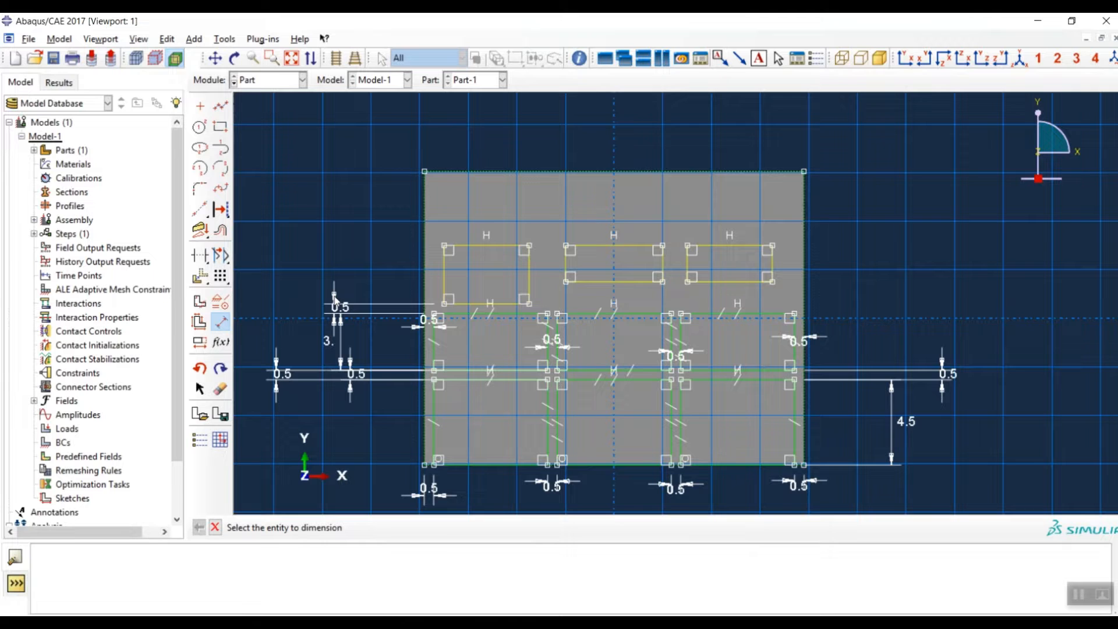
Dimension the vertical gap between the third row's middle rectangle and the second row as 0.5.
left_click(631, 283)
left_click(629, 317)
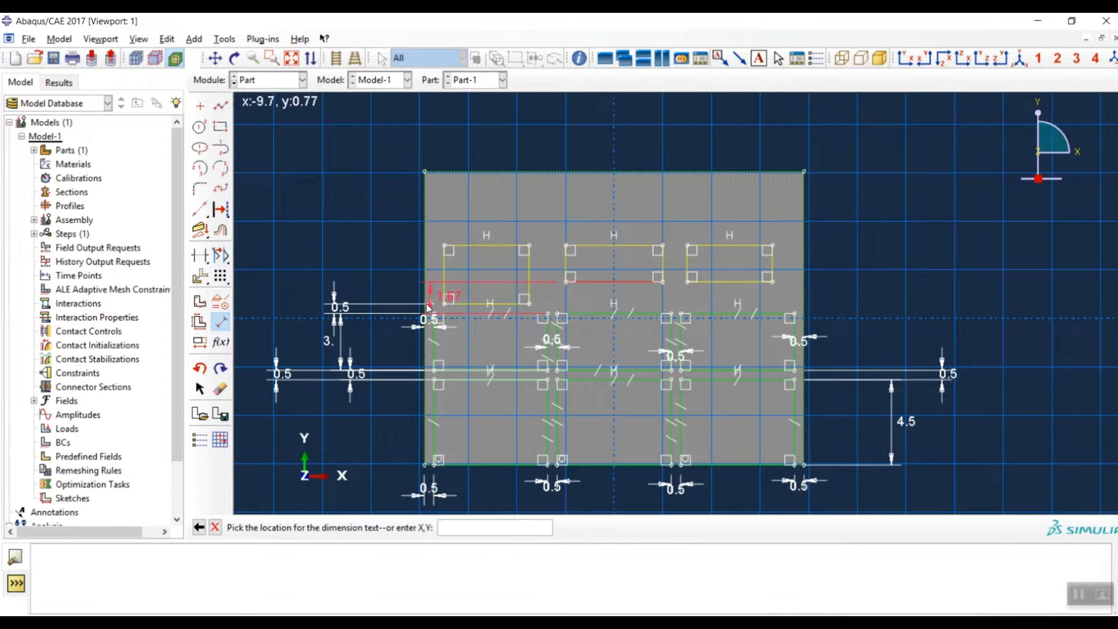
left_click(291, 318)
type("0.5")
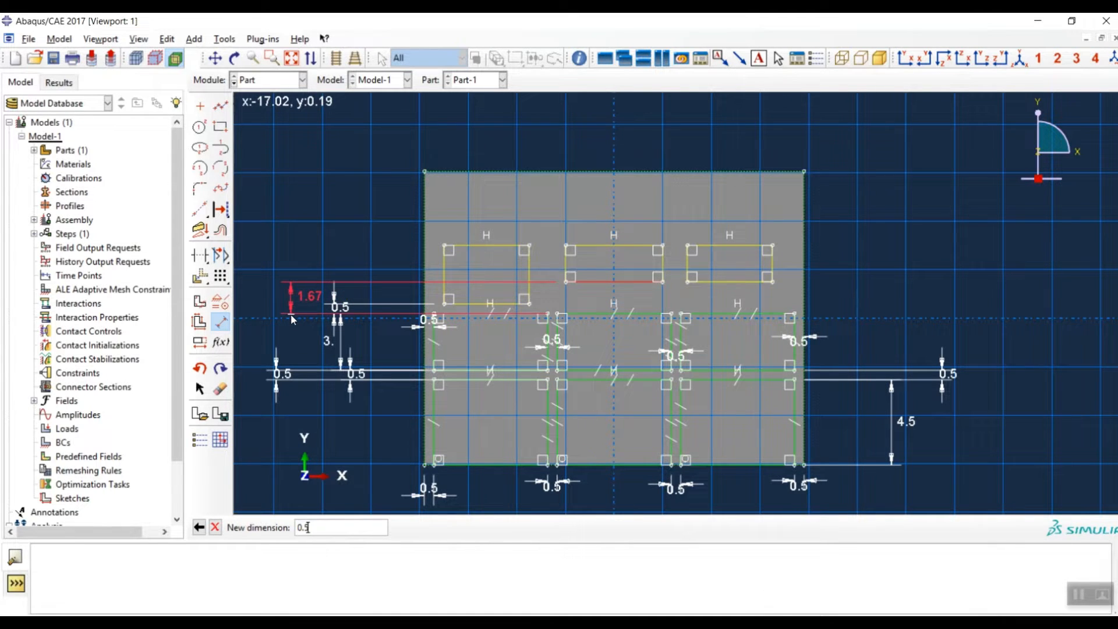
key("Return")
Dimension the vertical gap between the third row's rightmost rectangle and the second row as 0.5.
left_click(734, 284)
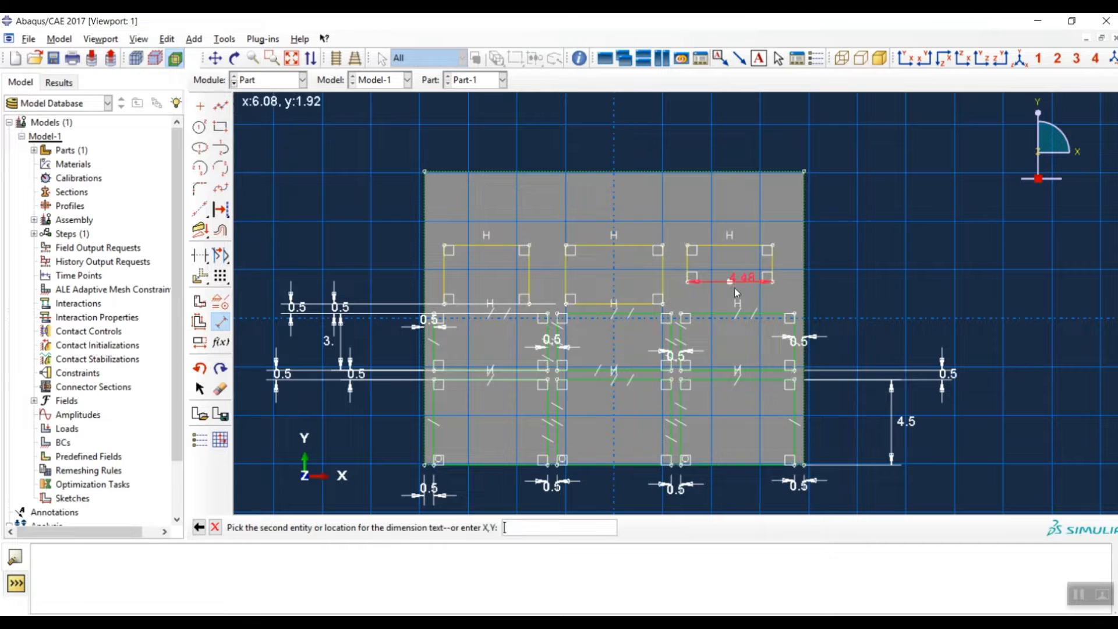
left_click(736, 317)
left_click(877, 306)
type("0")
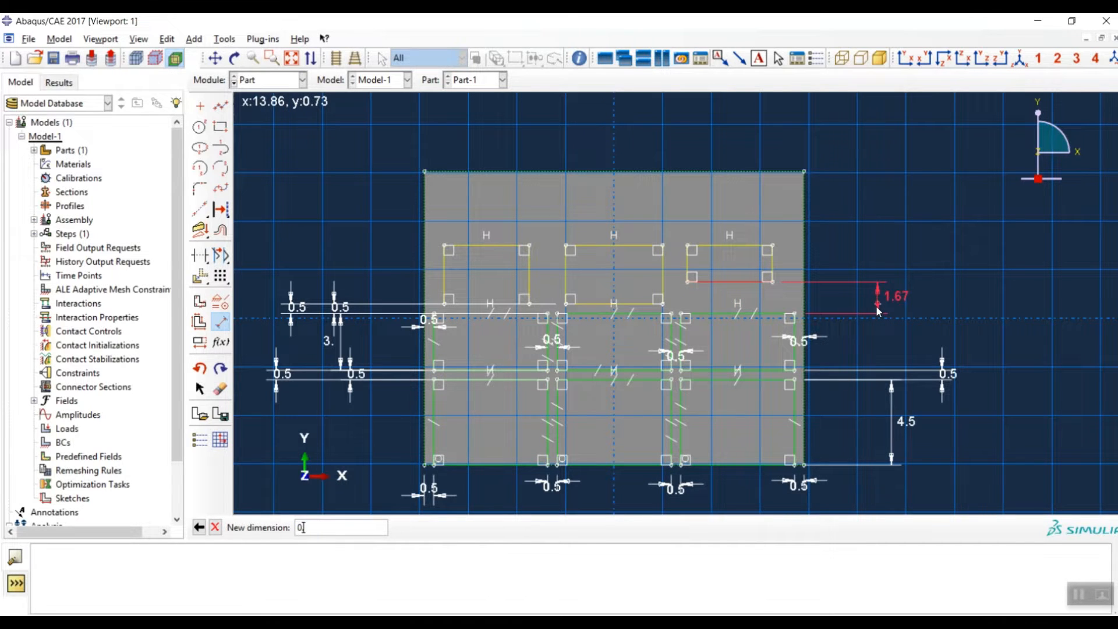
type(".5")
key("Return")
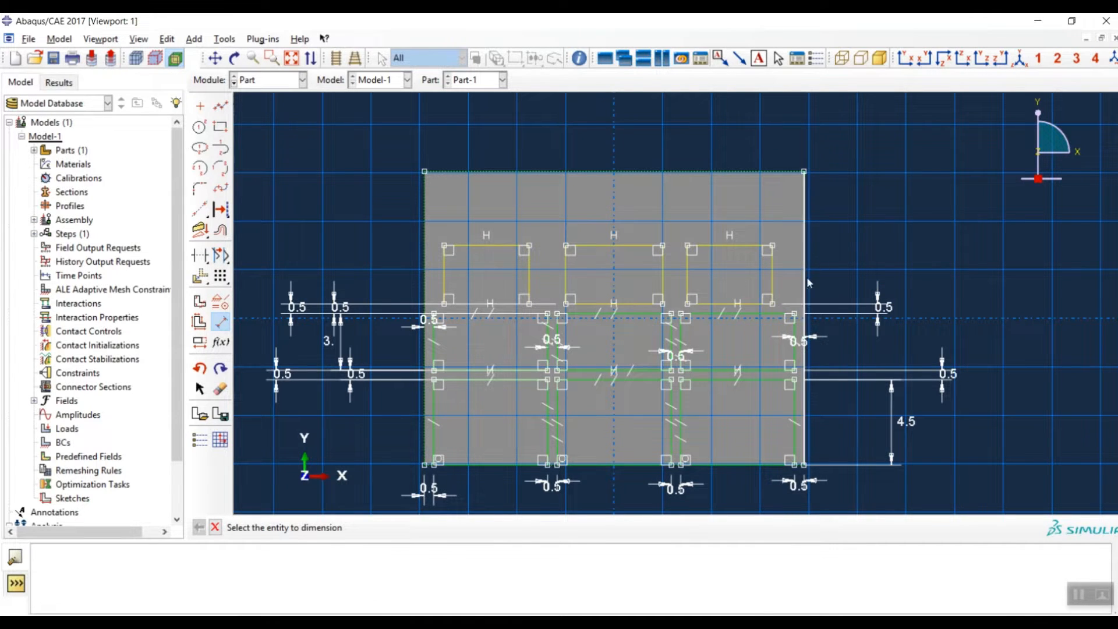
Dimension the gap between the third row's rightmost rectangle and the face's right edge as 0.5.
left_click(804, 283)
left_click(774, 276)
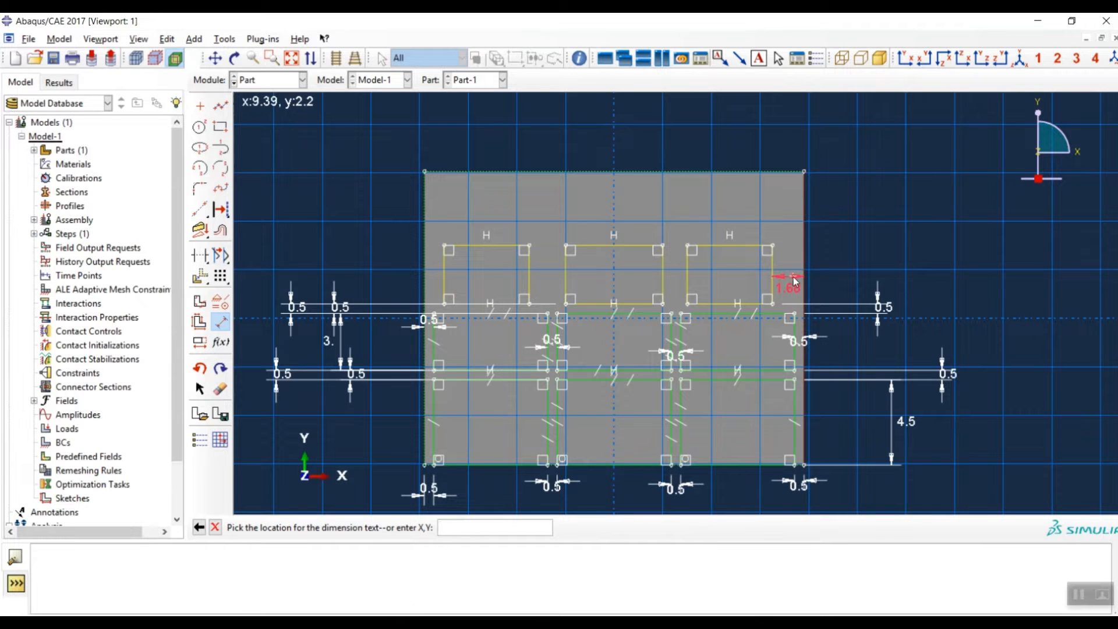
left_click(796, 281)
type("0.5")
key("Return")
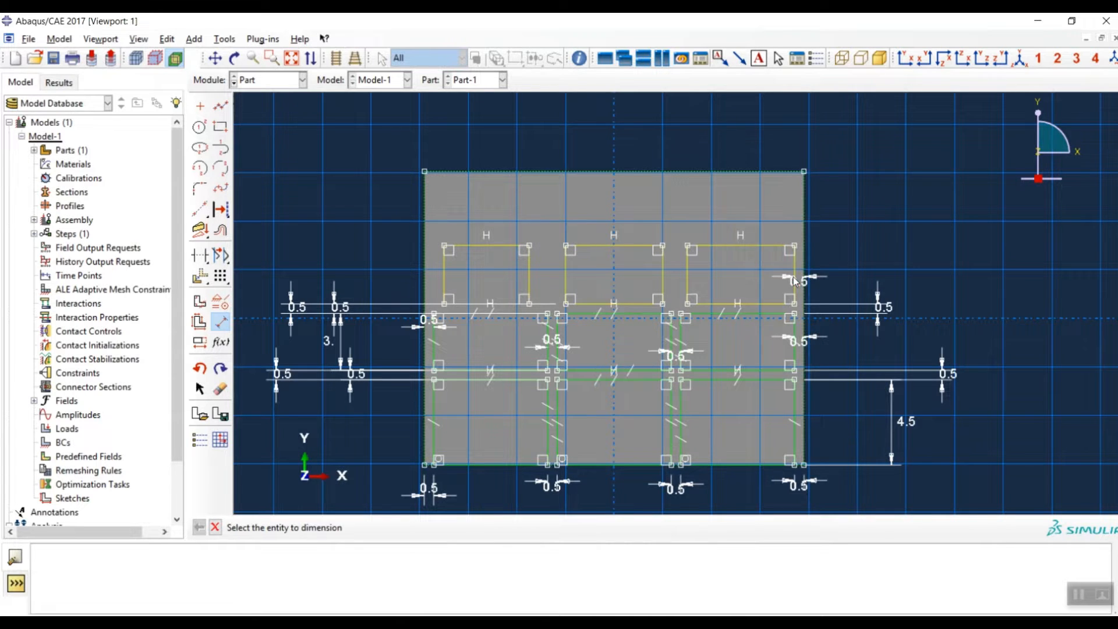
Dimension the gap between the middle and rightmost rectangles of the third row as 0.5.
left_click(664, 280)
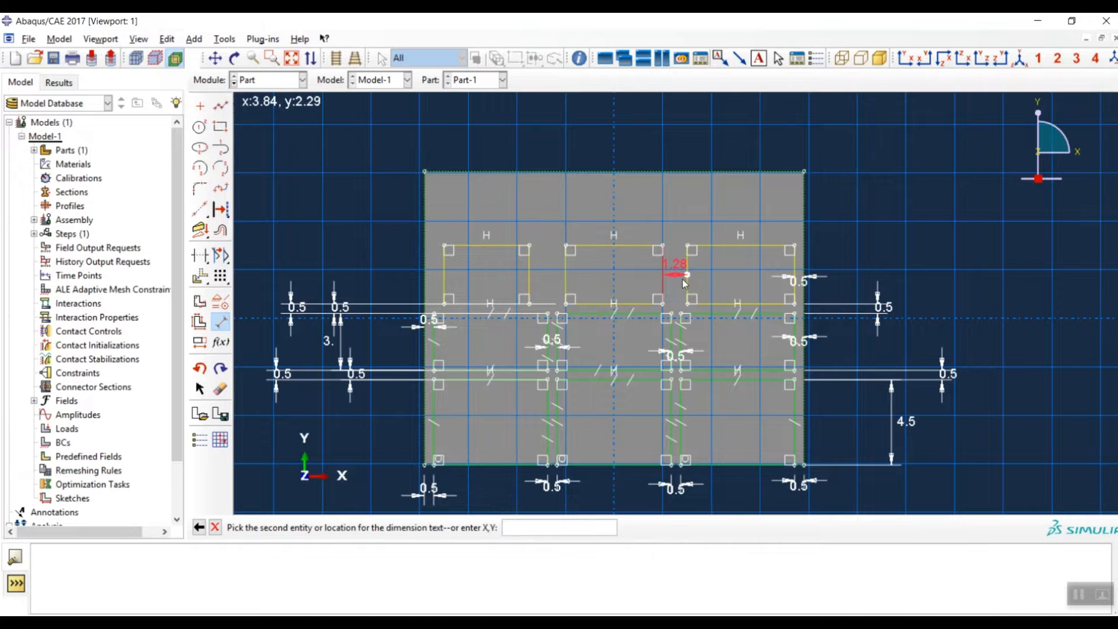
left_click(688, 281)
left_click(677, 278)
type("0.5")
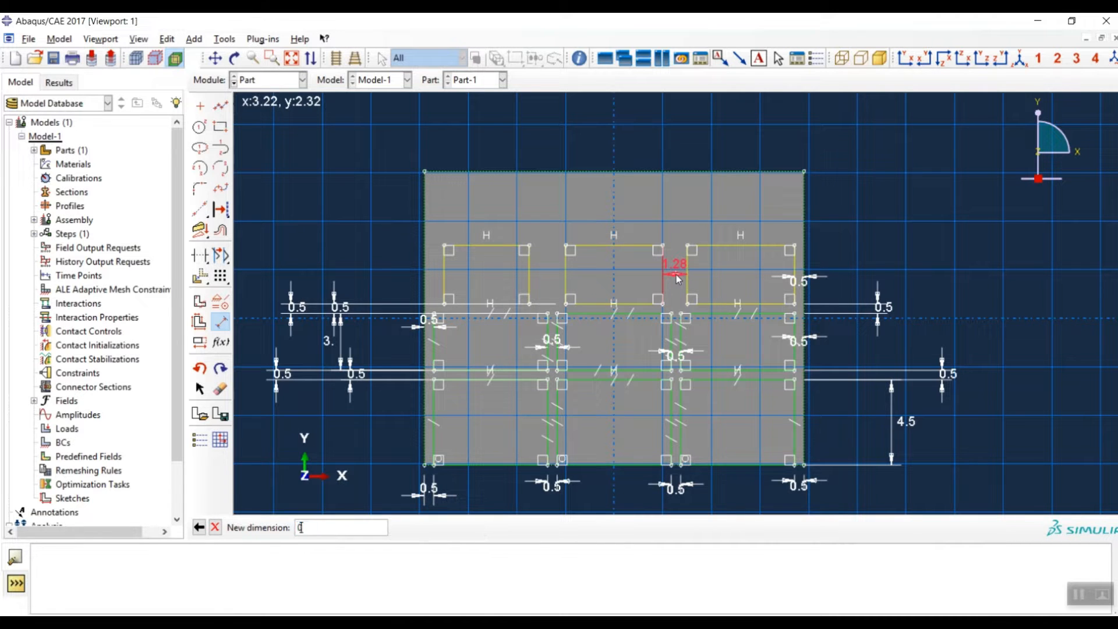
key("Return")
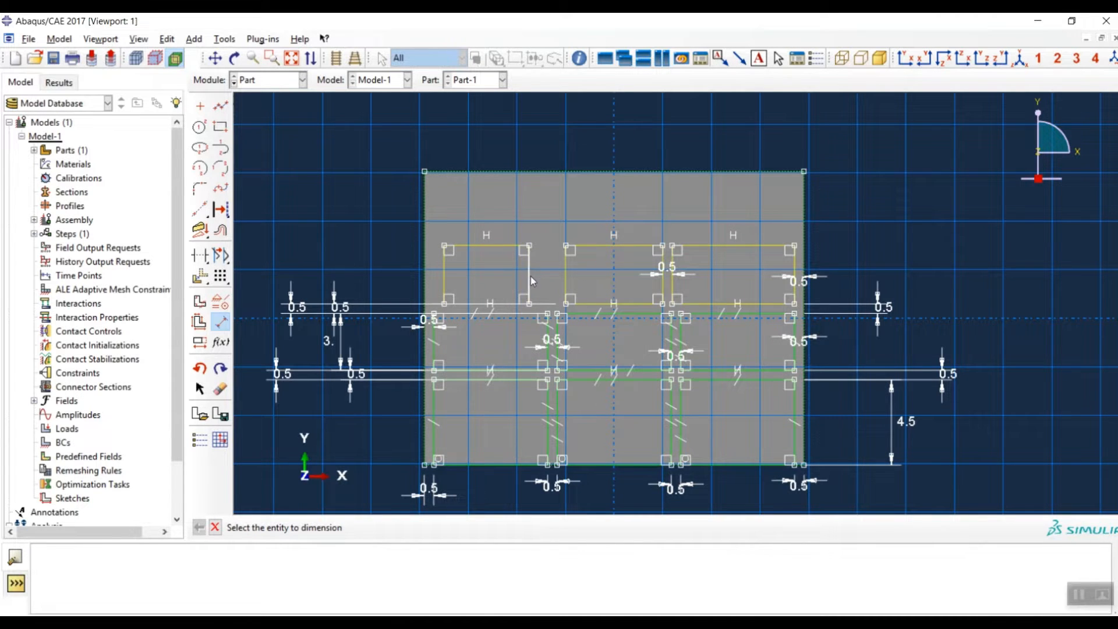
Dimension the gap between the leftmost and middle rectangles of the third row as 0.5.
left_click(529, 277)
left_click(565, 277)
left_click(545, 272)
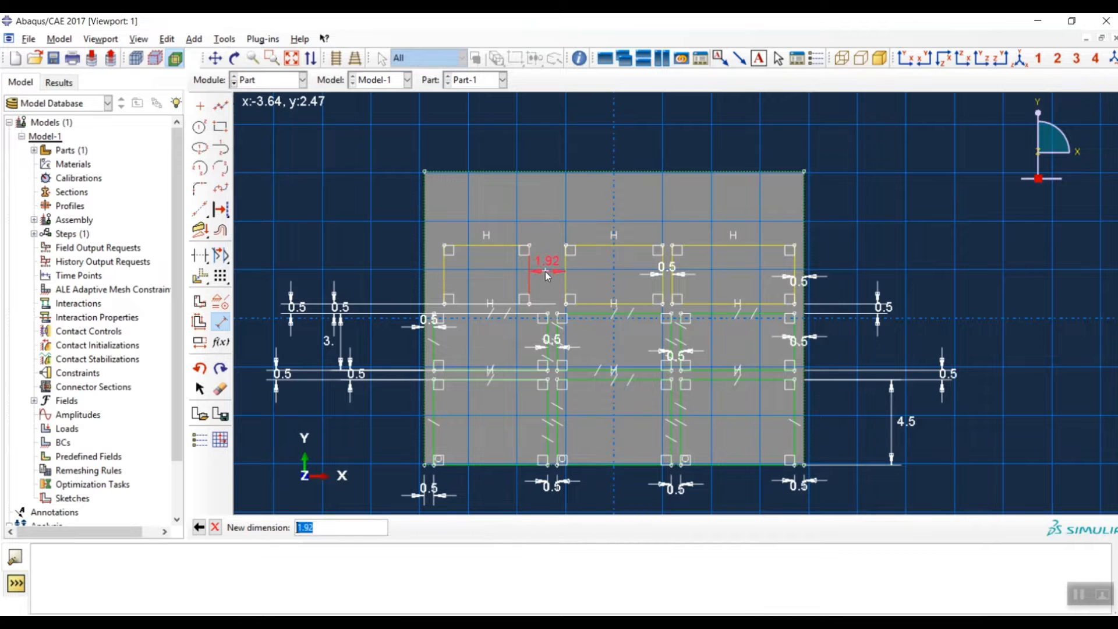
type("0.5")
key("Return")
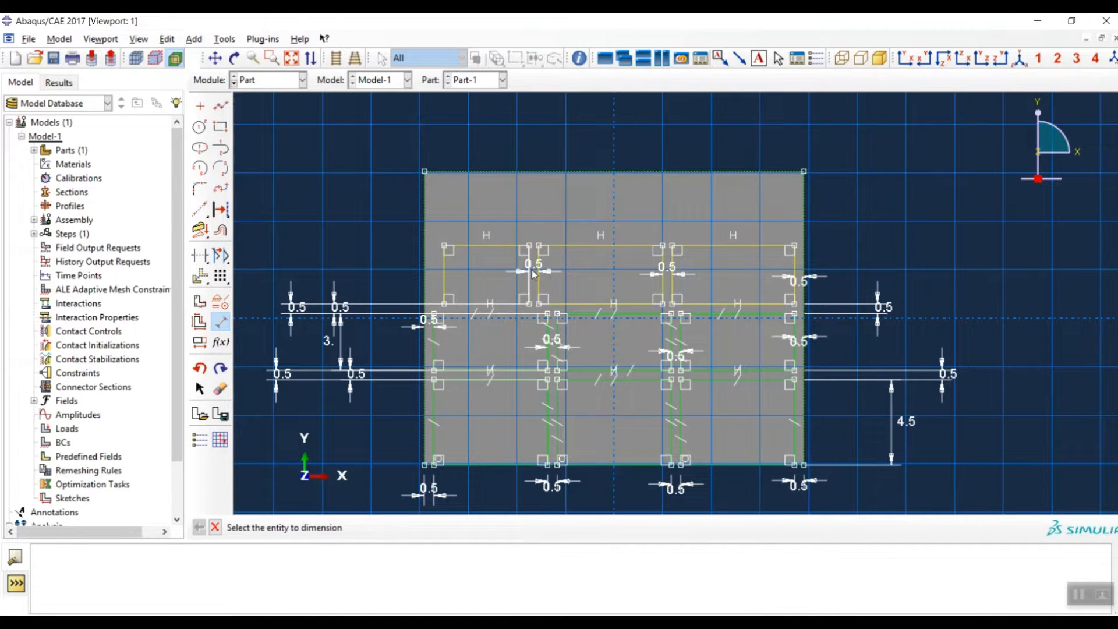
Dimension the gap between the third row's leftmost rectangle and the face's left edge as 0.5.
left_click(444, 284)
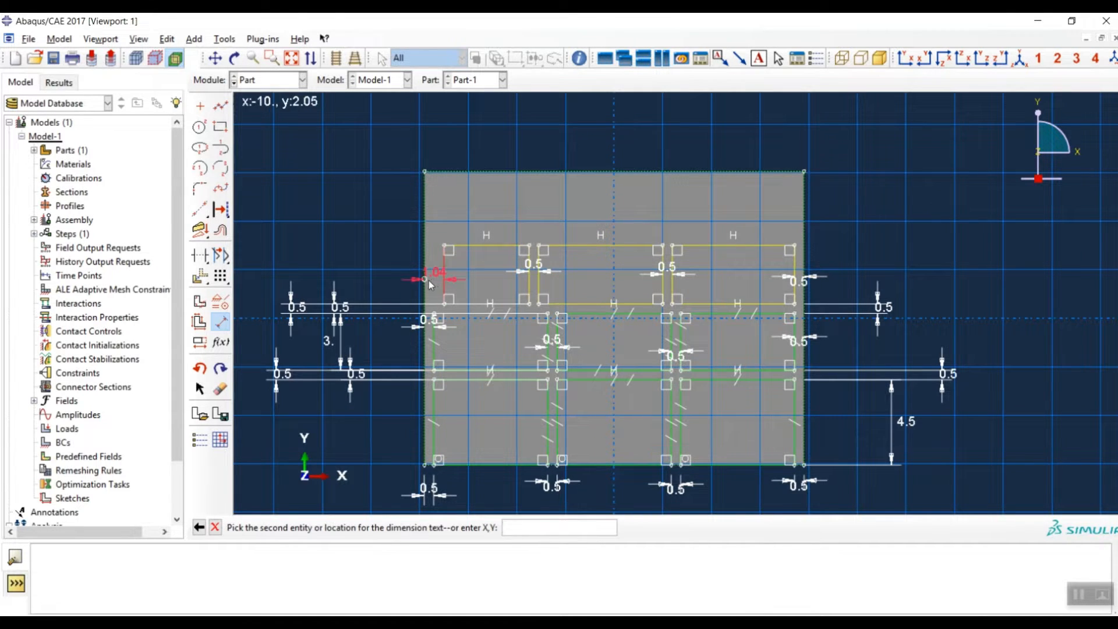
left_click(426, 283)
left_click(434, 283)
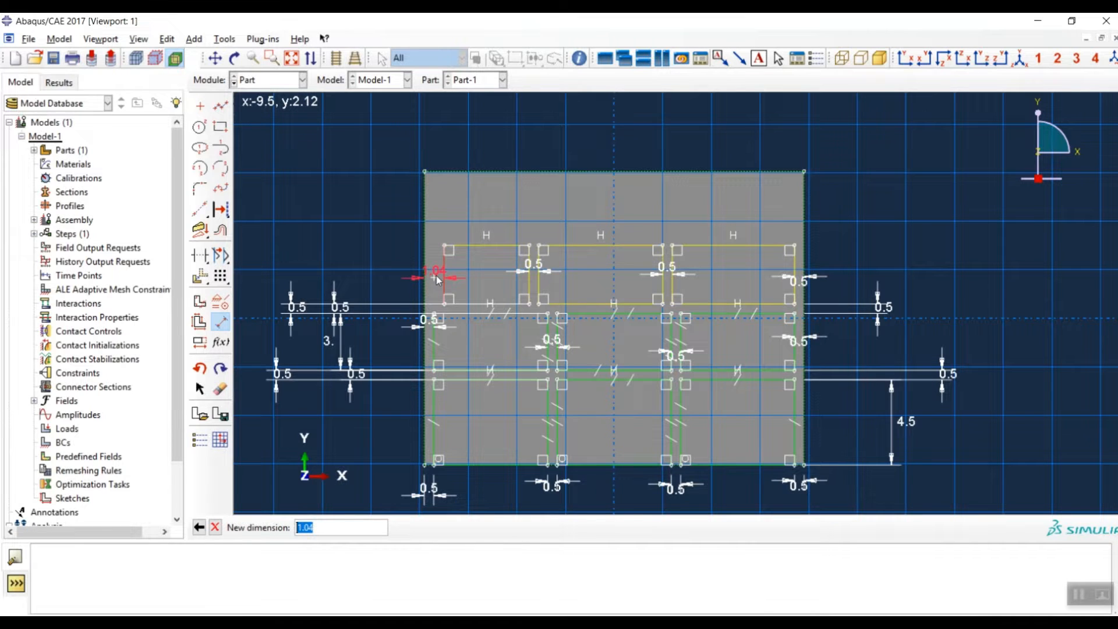
type("0.5")
key("Return")
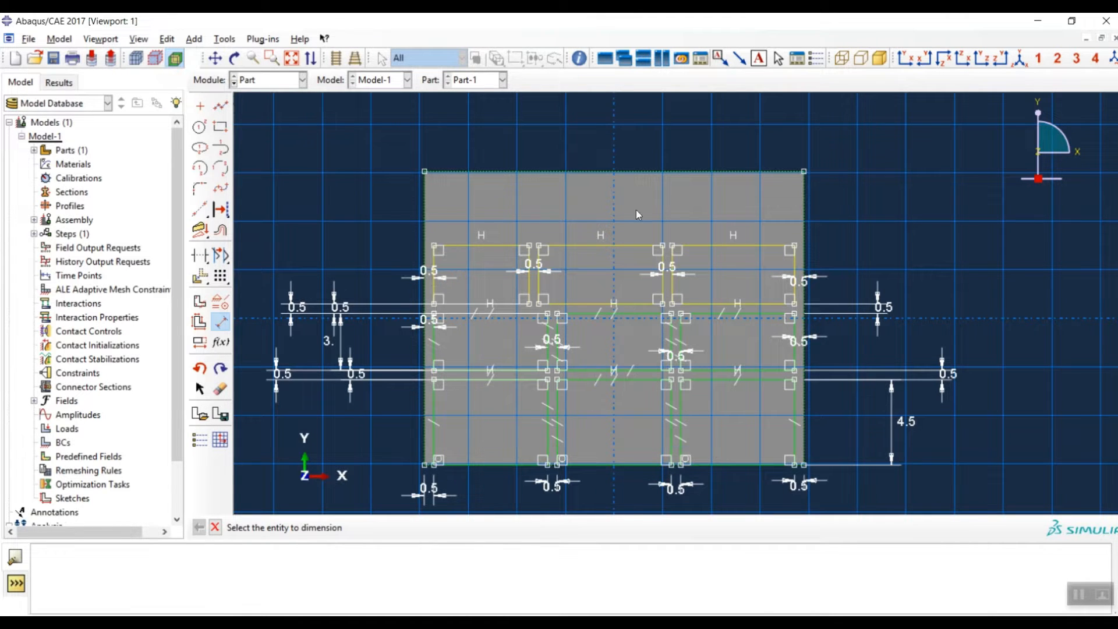
Apply an equal length constraint to the horizontal edges of the third row's three rectangles.
left_click(220, 301)
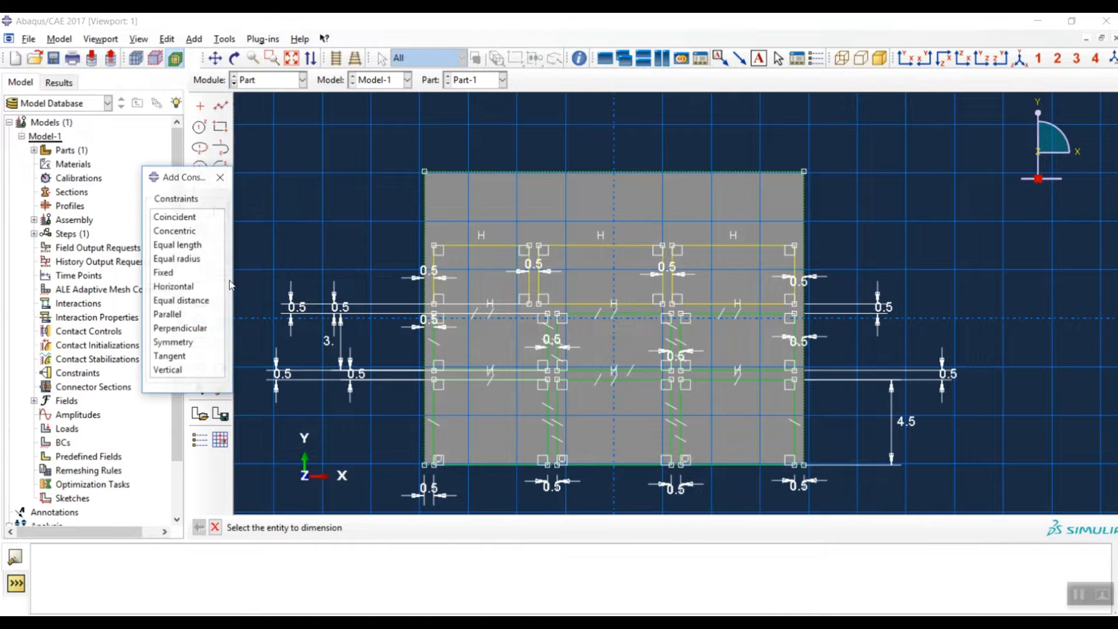
left_click(169, 245)
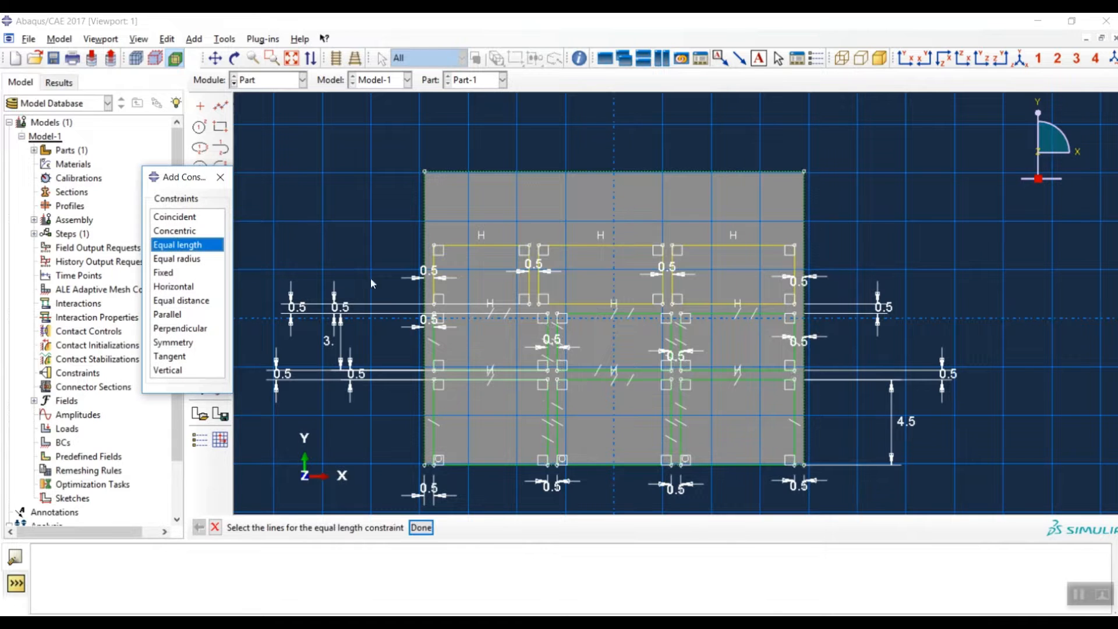
left_click(491, 246)
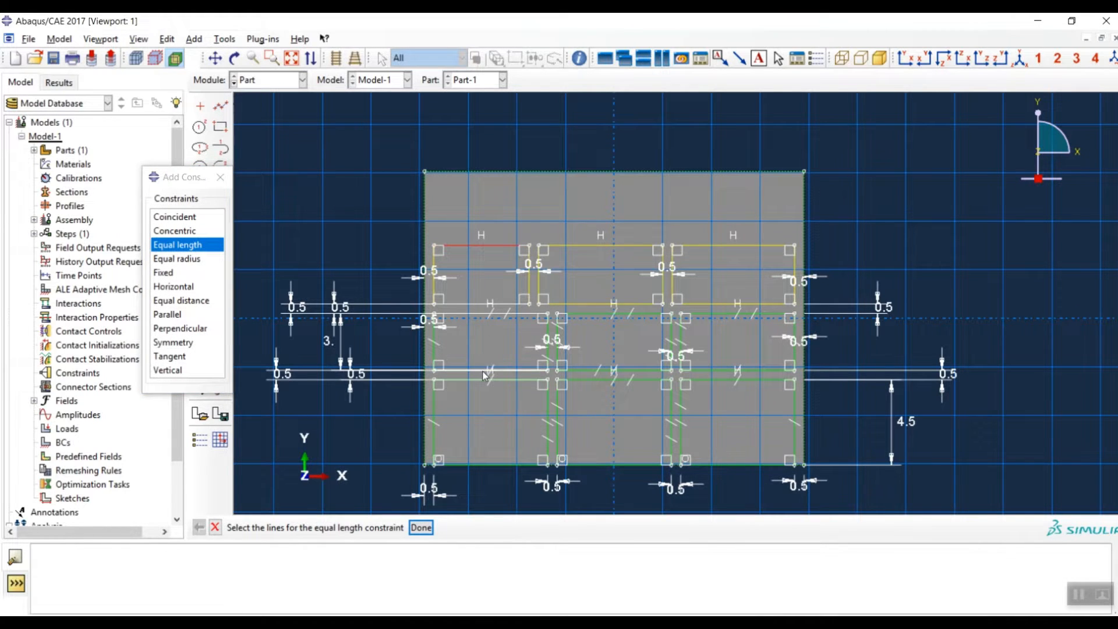
left_click(618, 246)
left_click(616, 304)
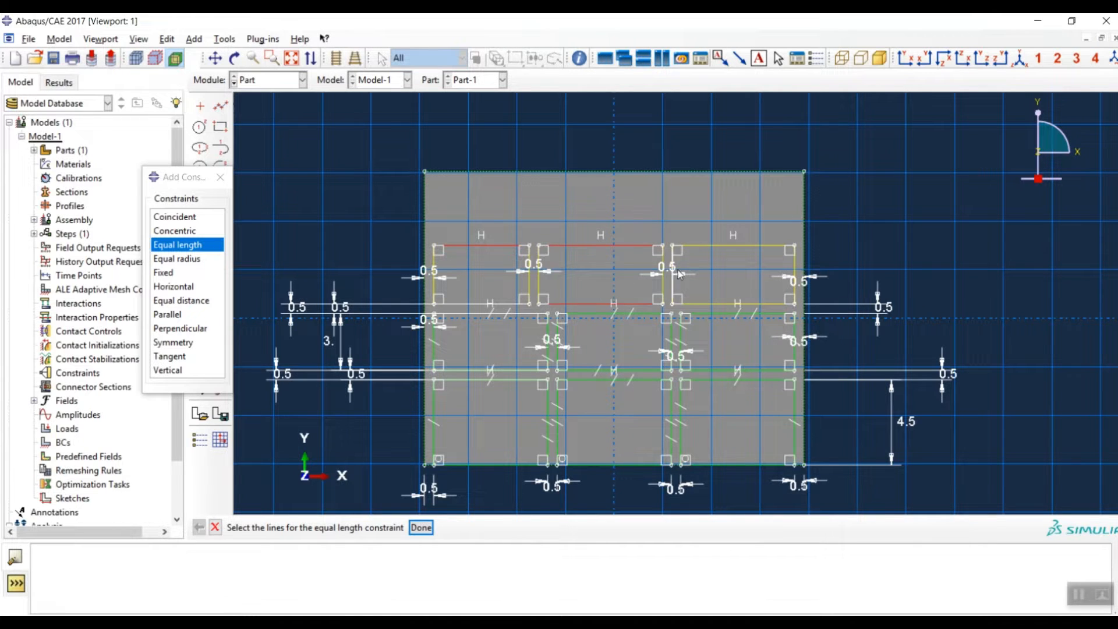
left_click(715, 243)
left_click(728, 303)
middle_click(341, 233)
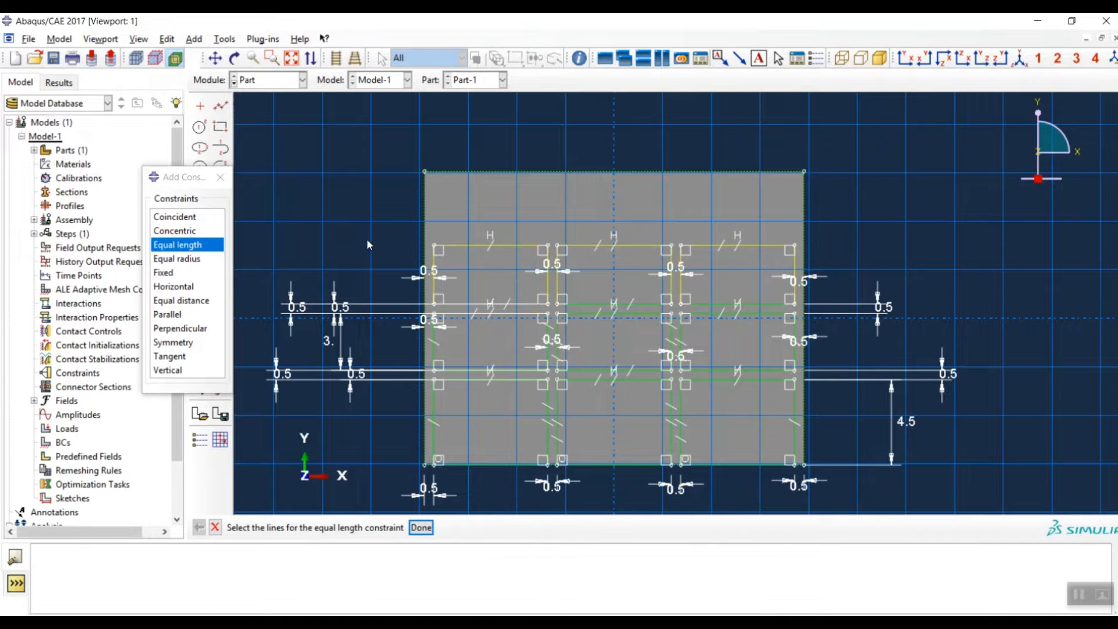
Apply an equal length constraint to the vertical edges of the third row's rectangles and finish adding constraints.
left_click(435, 278)
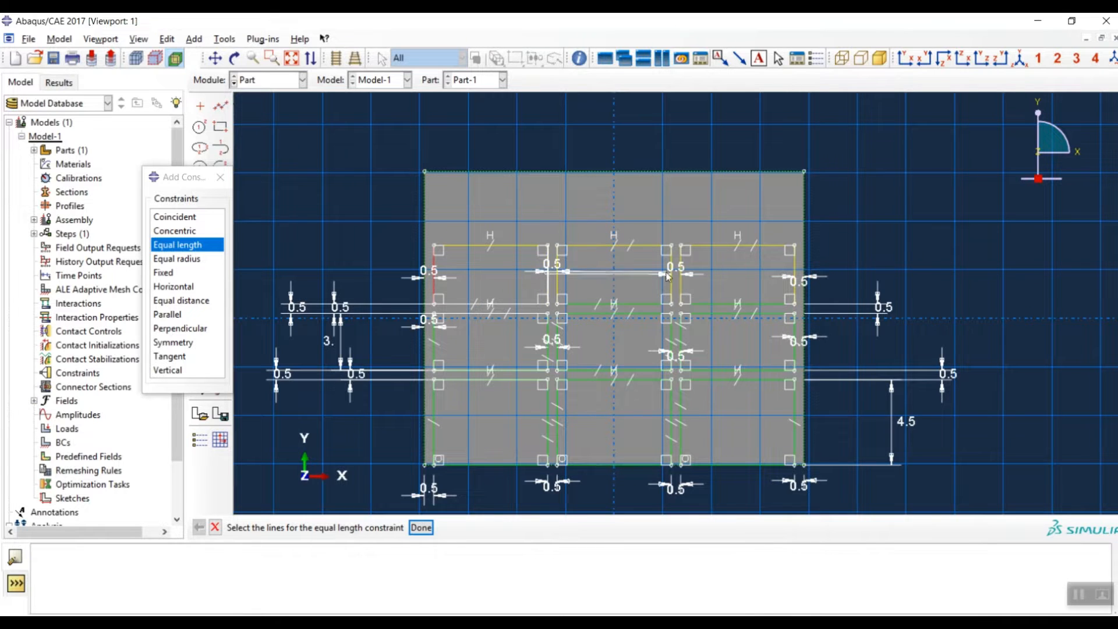
left_click(793, 271)
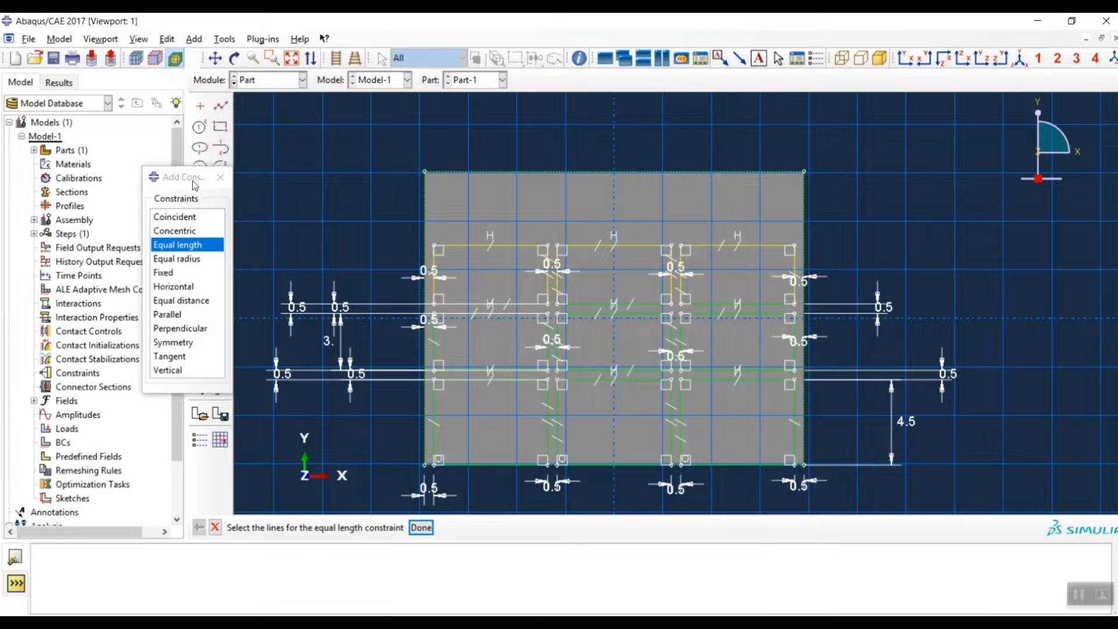
left_click_drag(194, 180, 102, 206)
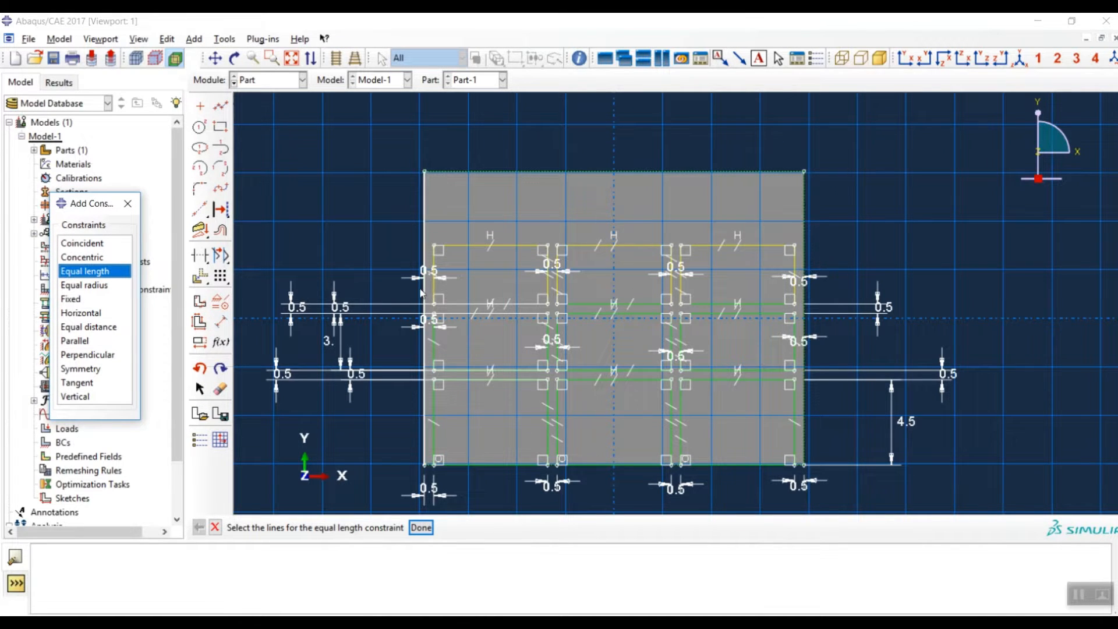
left_click(128, 203)
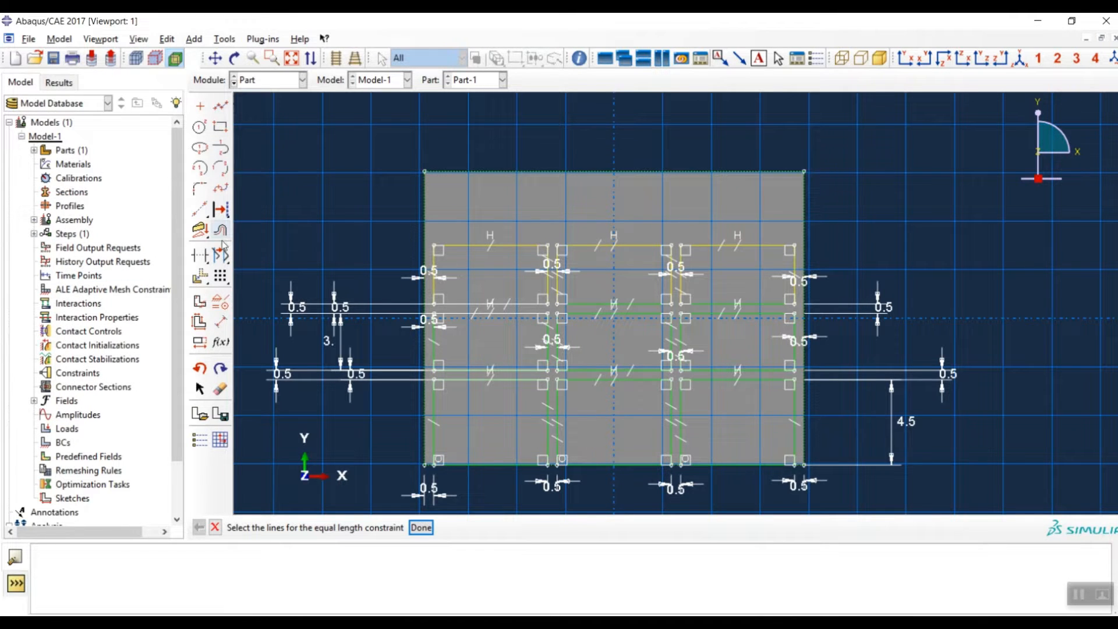
Dimension the height of the third row's rightmost rectangle as 3.
left_click(223, 324)
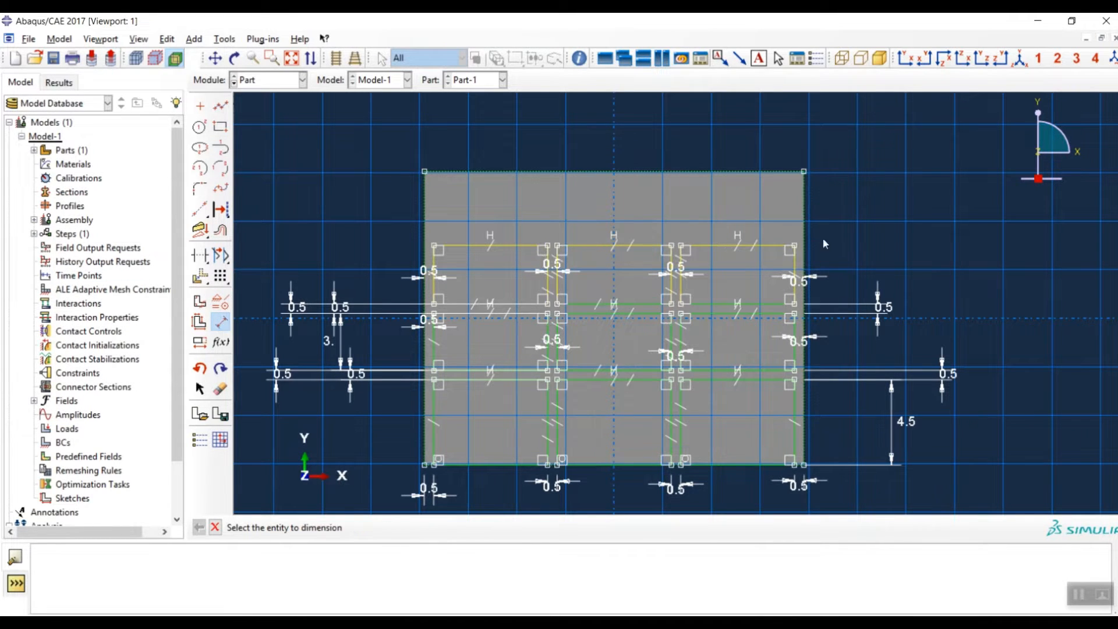
left_click(793, 275)
left_click(844, 274)
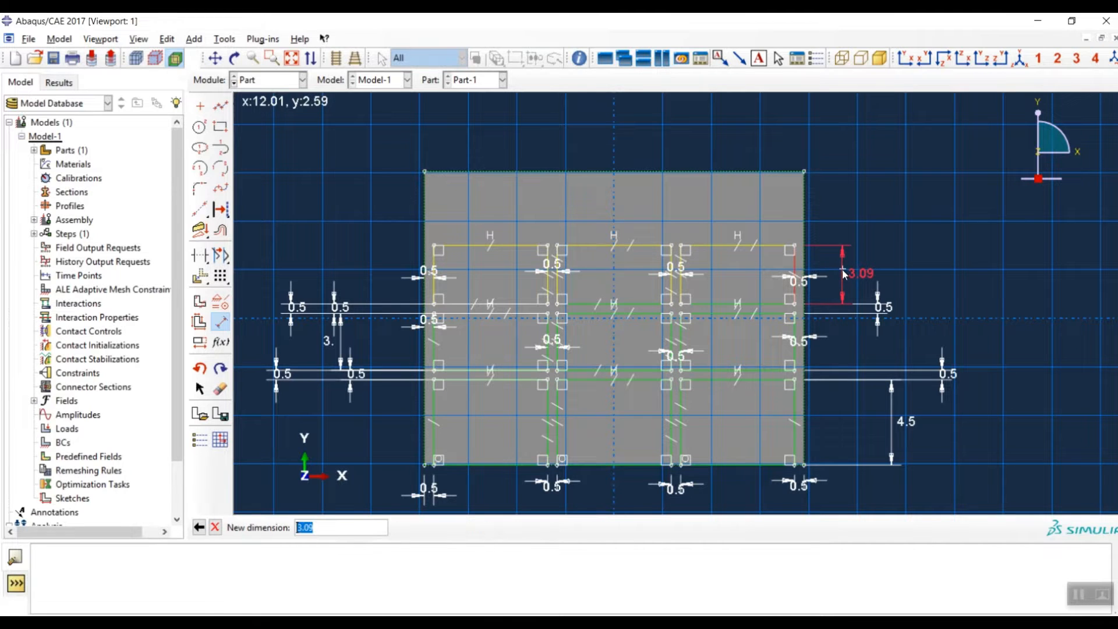
type("3")
key("Return")
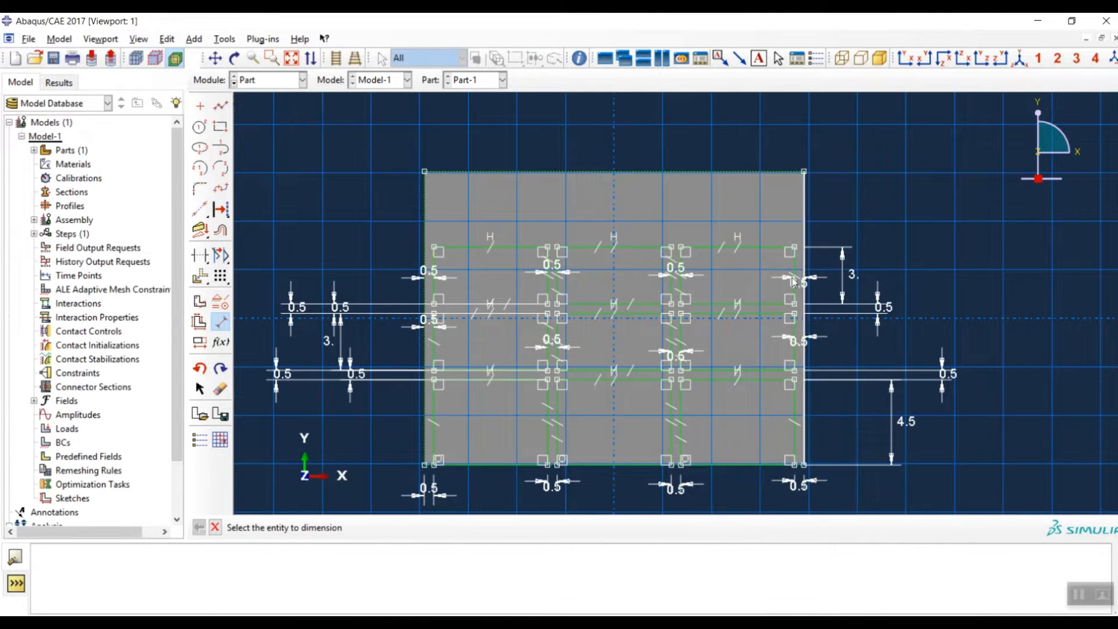
Sketch a fourth row of three separate rectangles, each about 1.3 high, between the third row and the face's top edge.
left_click(220, 127)
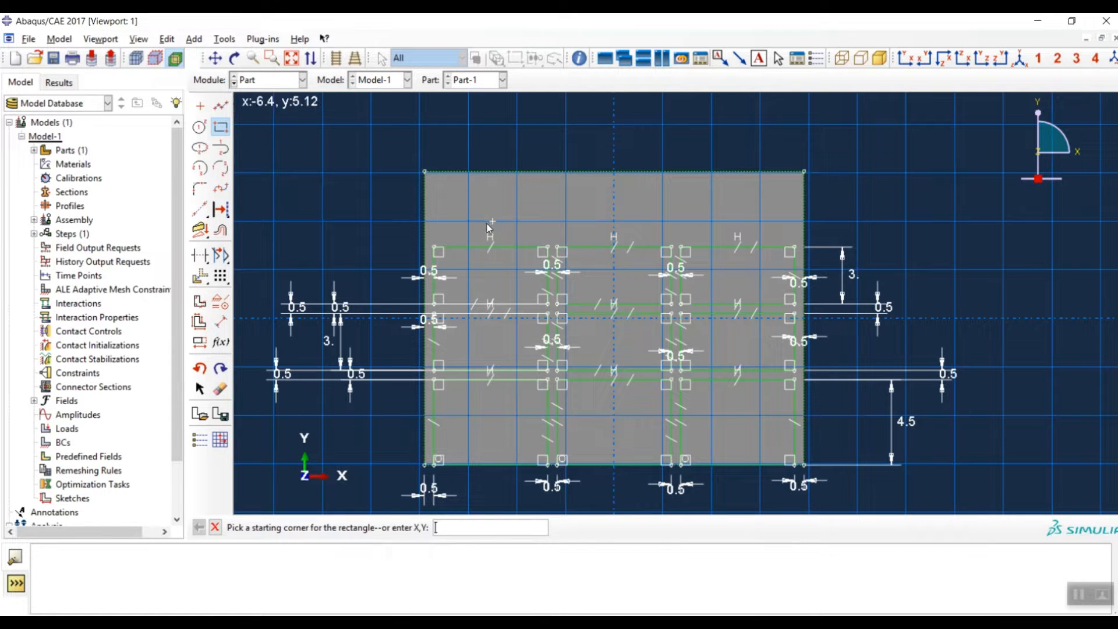
left_click(444, 193)
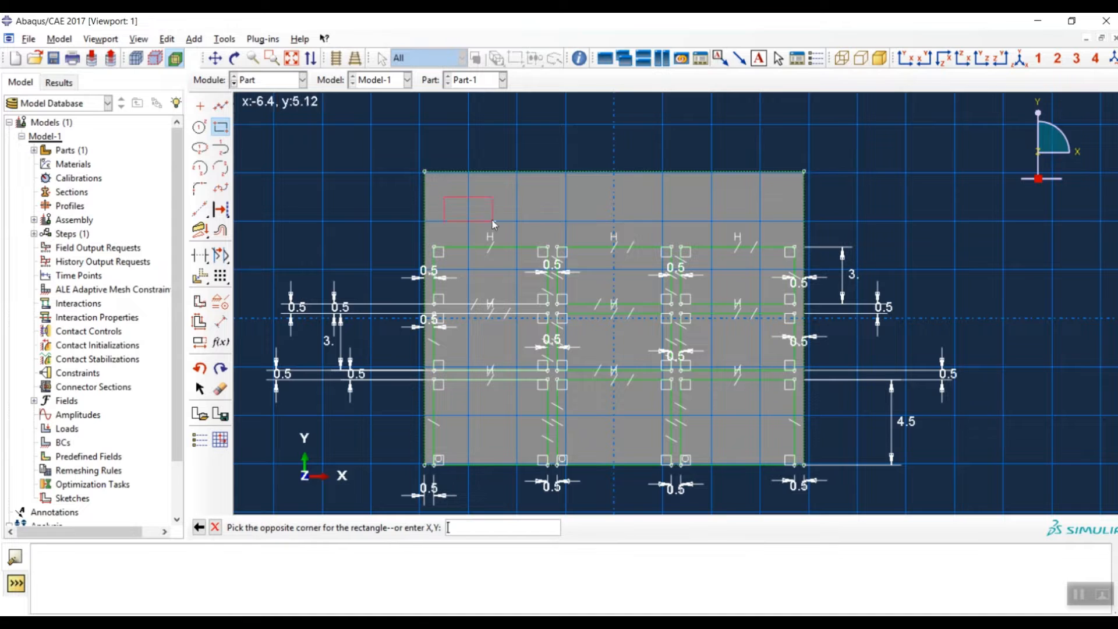
left_click(531, 223)
left_click(577, 197)
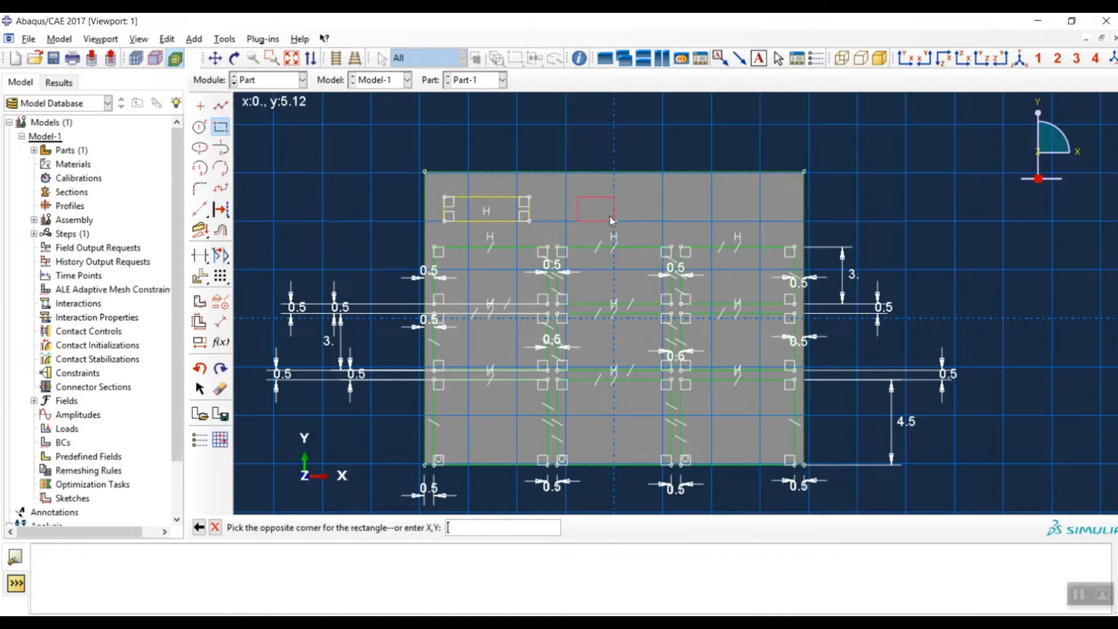
left_click(651, 222)
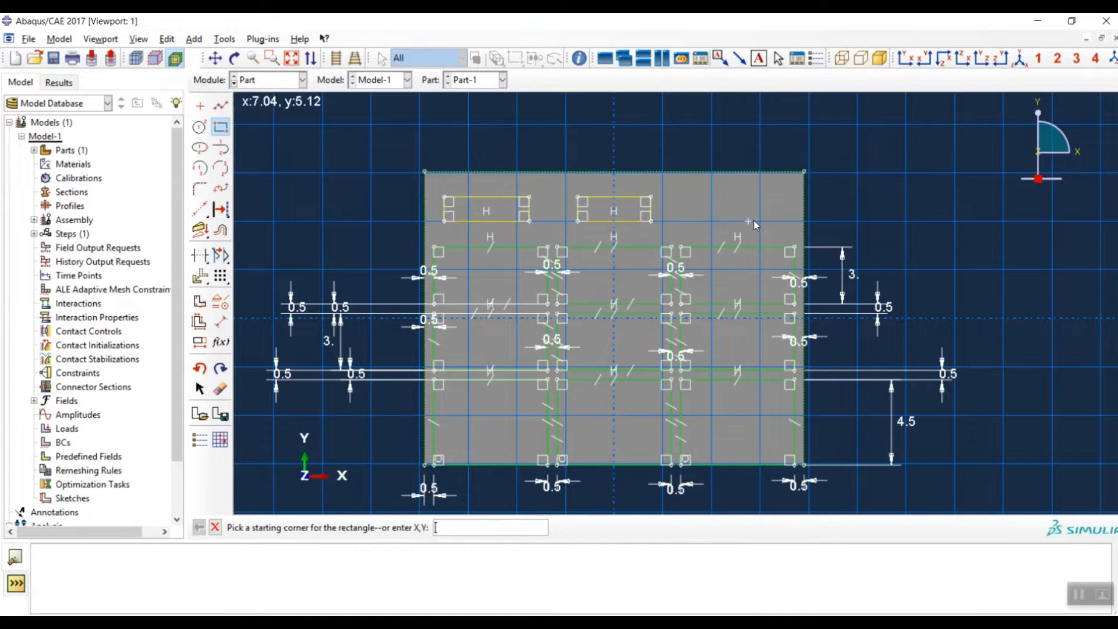
left_click(700, 197)
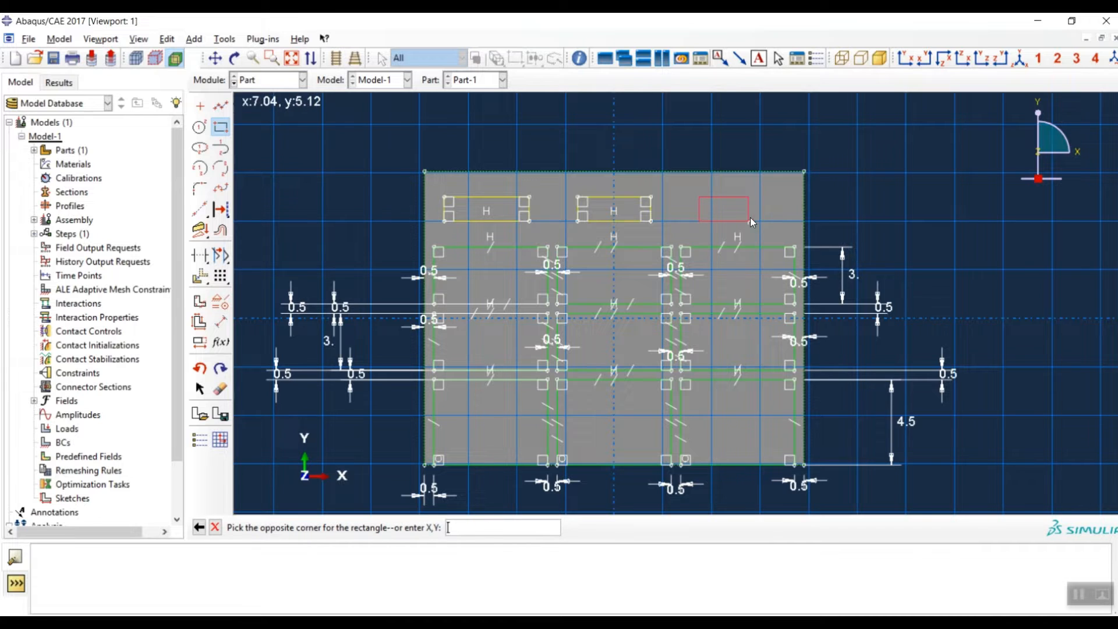
left_click(784, 222)
Dimension the gap between the fourth row's rightmost rectangle and the face's right edge as 0.5.
left_click(222, 322)
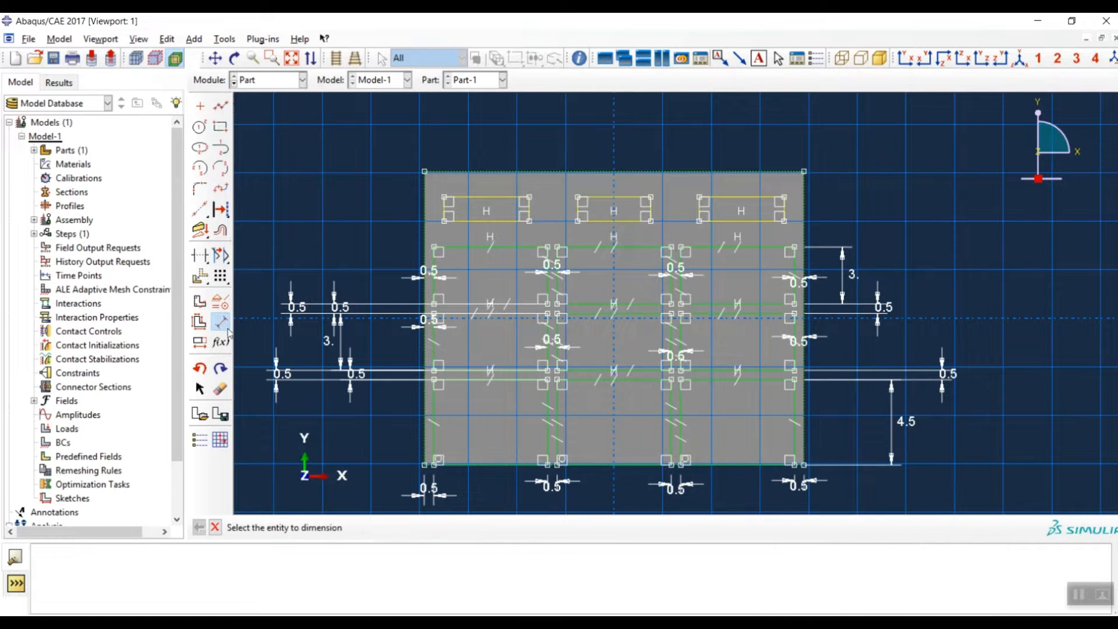
left_click(805, 213)
left_click(784, 212)
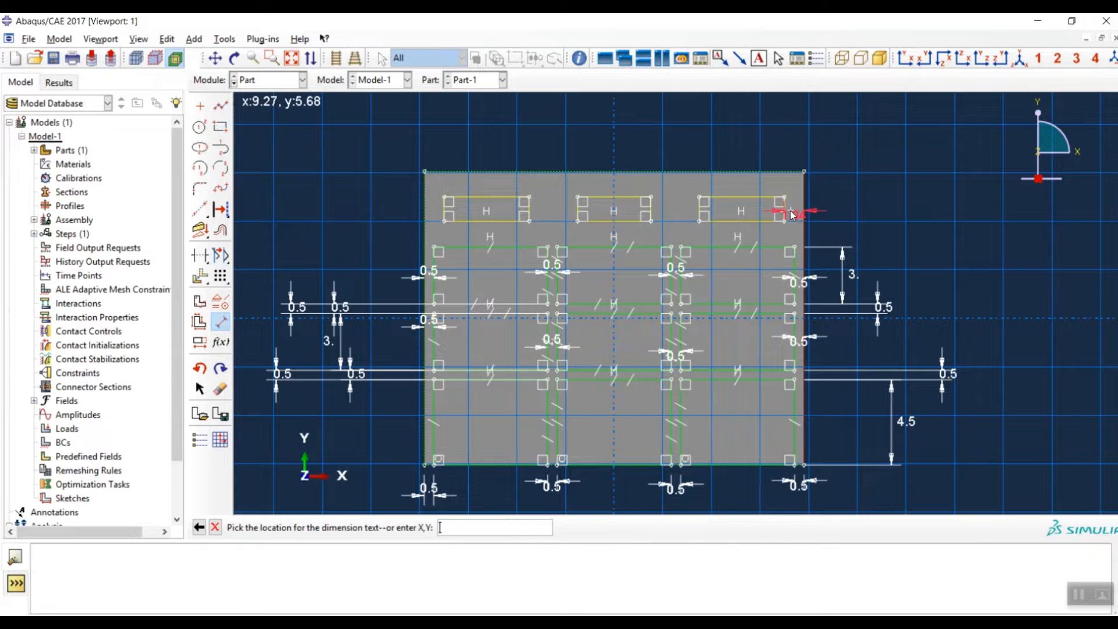
left_click(797, 224)
type("0.5")
key("Return")
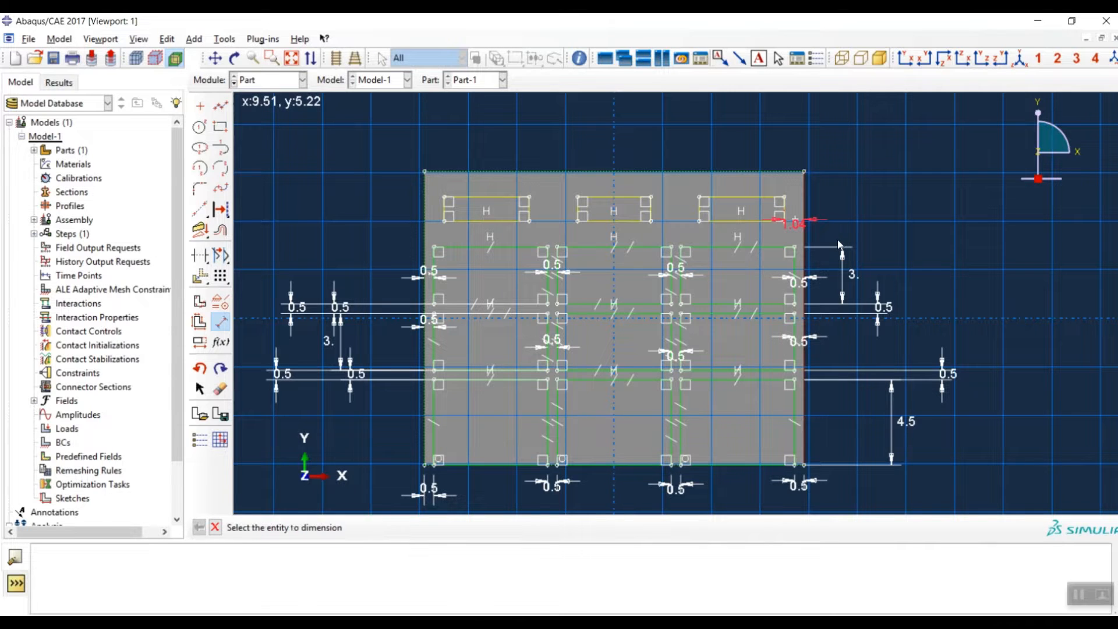
Dimension the gap between the middle and rightmost rectangles of the fourth row as 0.5.
left_click(710, 218)
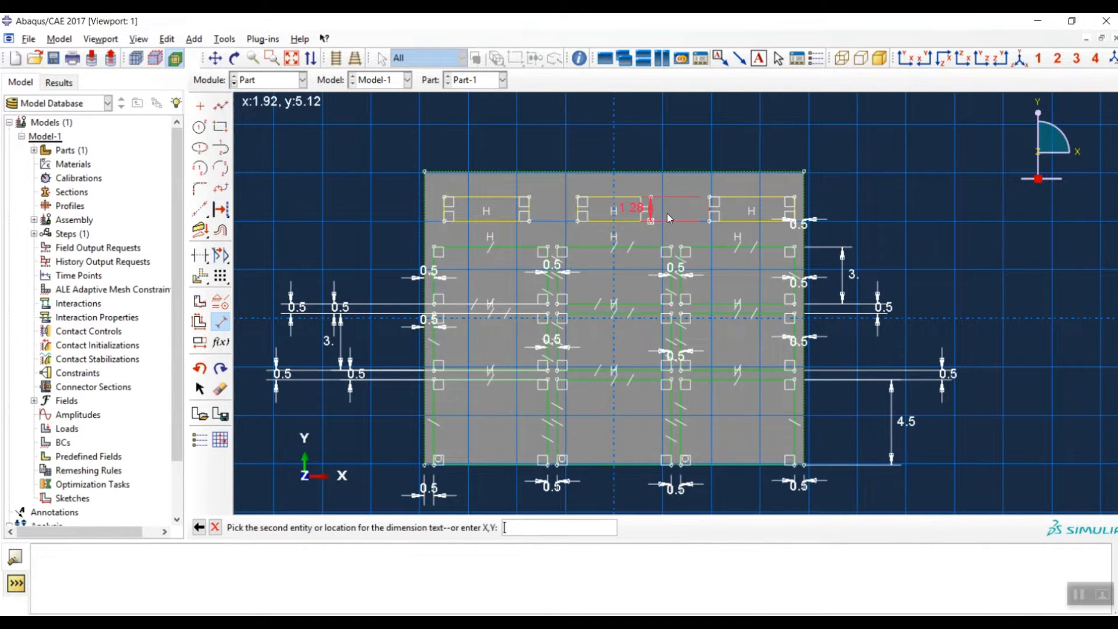
left_click(652, 217)
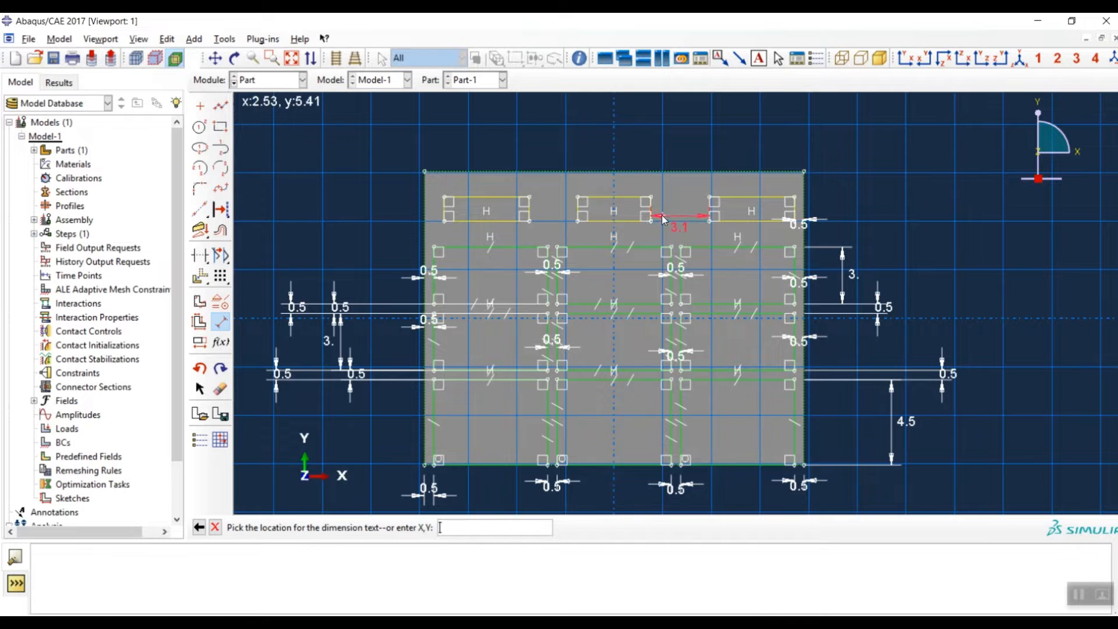
left_click(676, 215)
type("0.5")
key("Return")
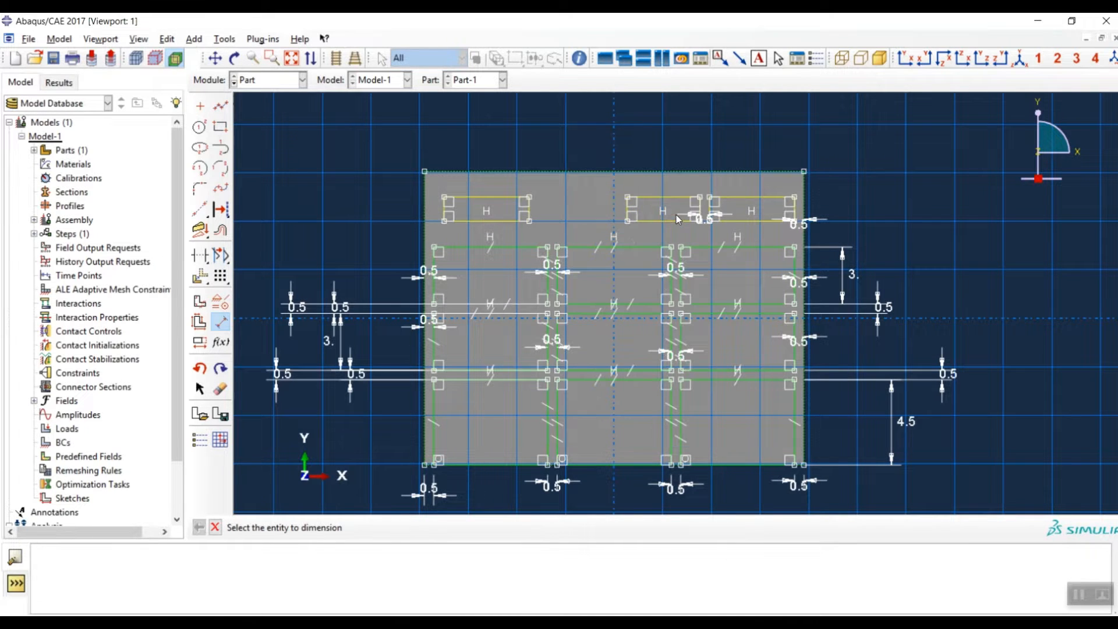
Dimension the gap between the leftmost and middle rectangles of the fourth row as 0.5.
left_click(628, 216)
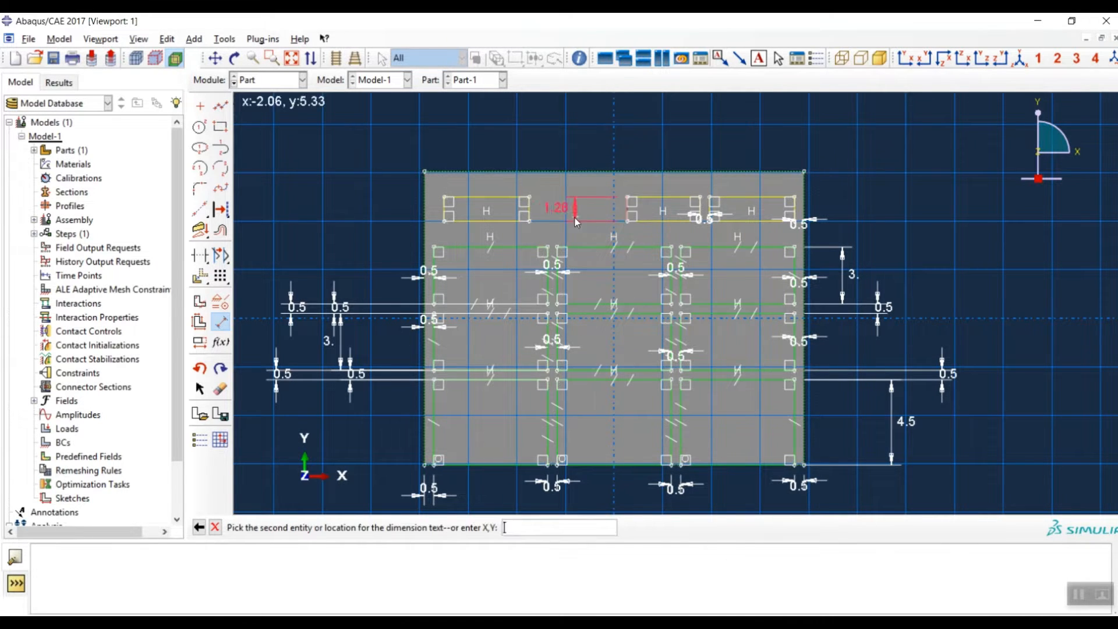
left_click(529, 215)
left_click(568, 212)
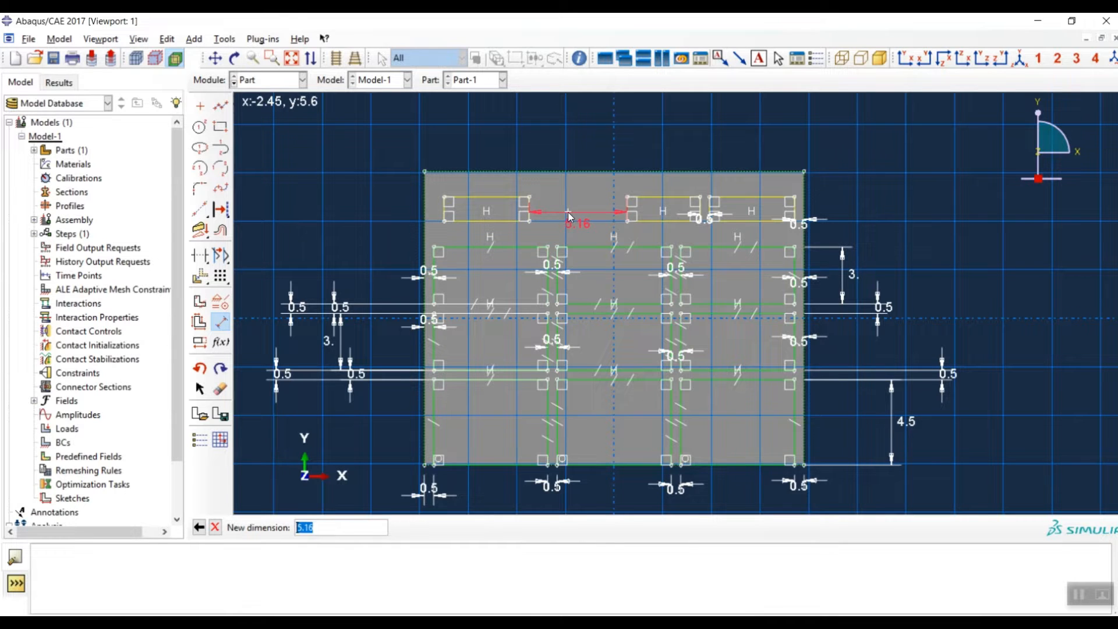
type("0.5")
key("Return")
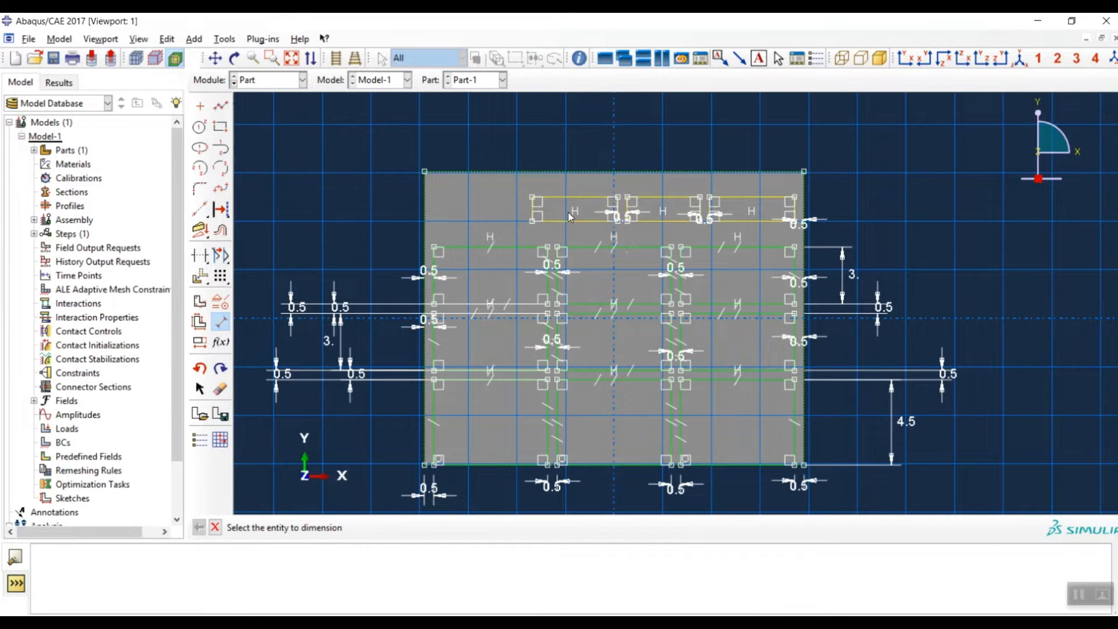
Dimension the gap between the fourth row's leftmost rectangle and the face's left edge as 0.5.
left_click(534, 215)
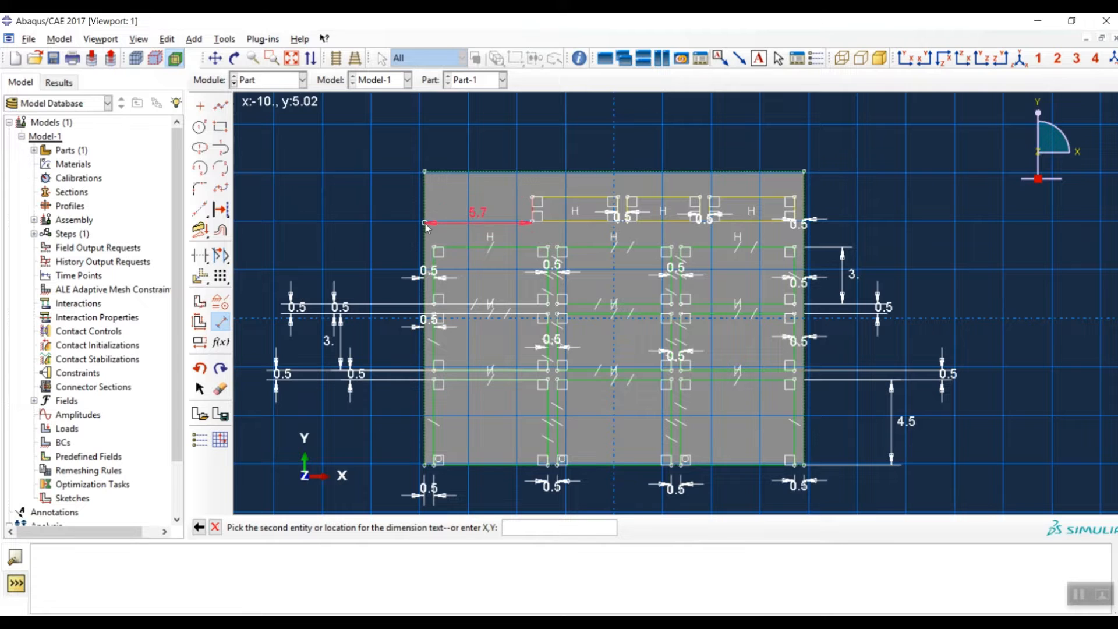
left_click(425, 213)
left_click(454, 213)
type("0")
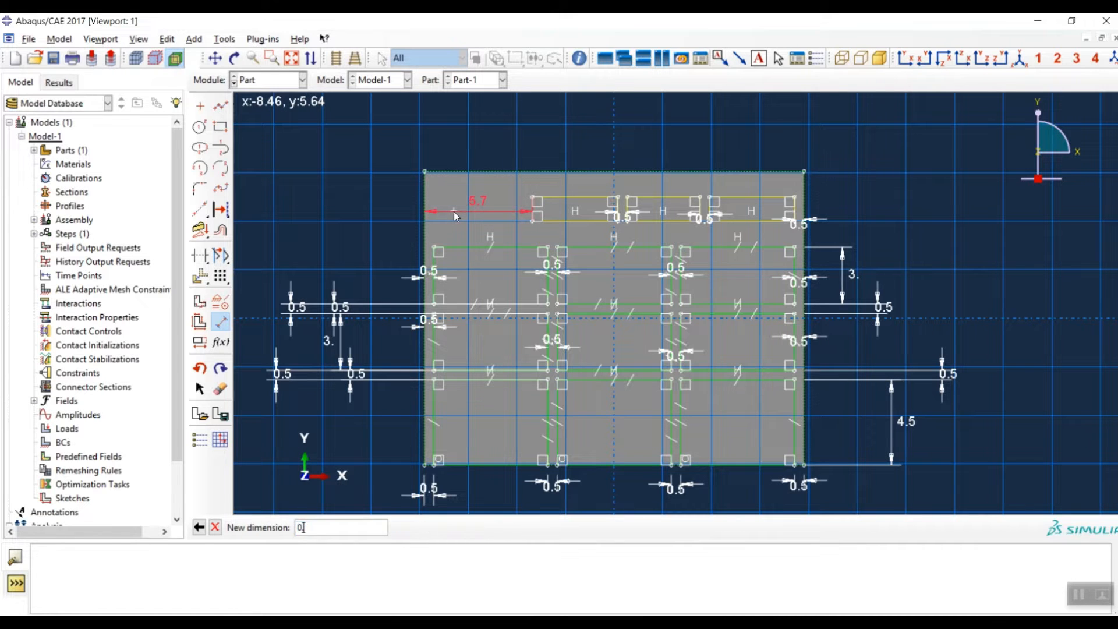
type(".5")
key("Return")
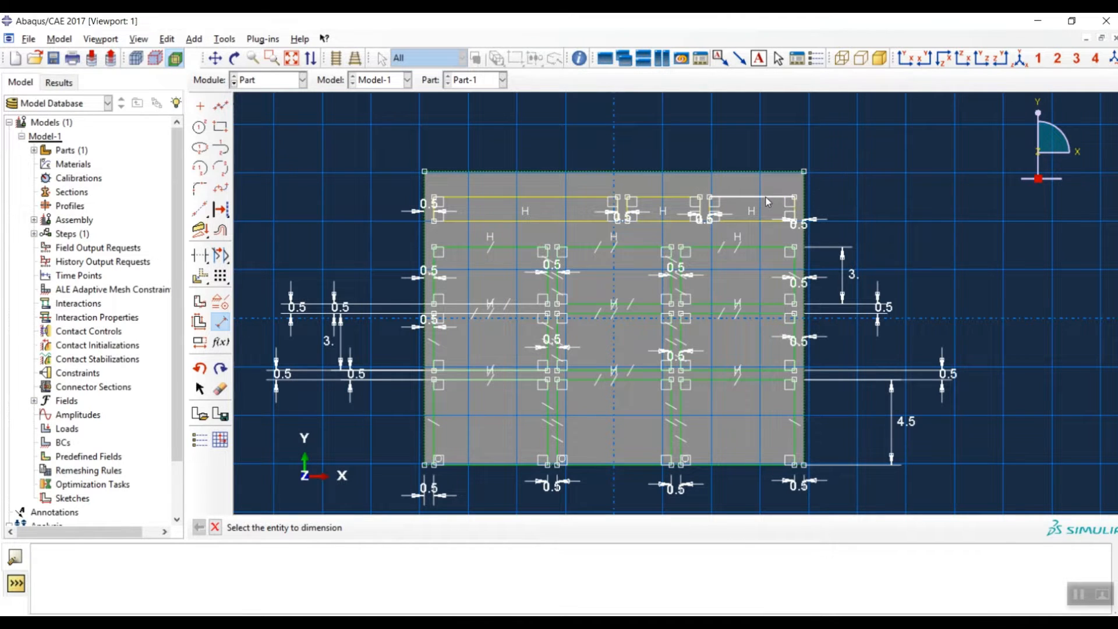
Apply an equal-length constraint to the horizontal edges of the fourth row's three rectangles.
left_click(222, 322)
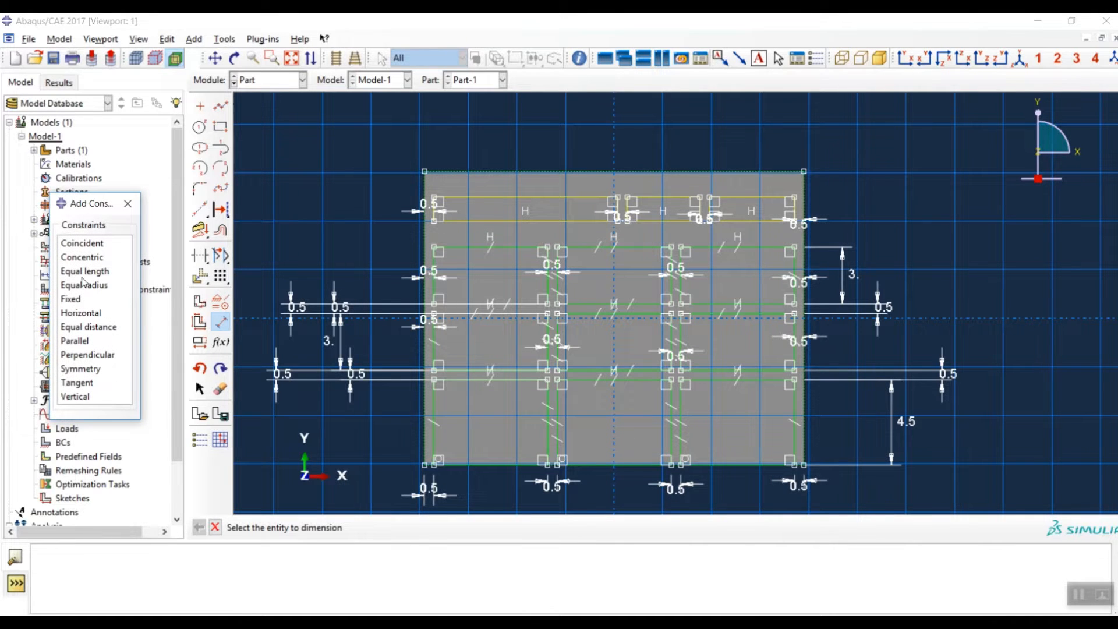
left_click(87, 272)
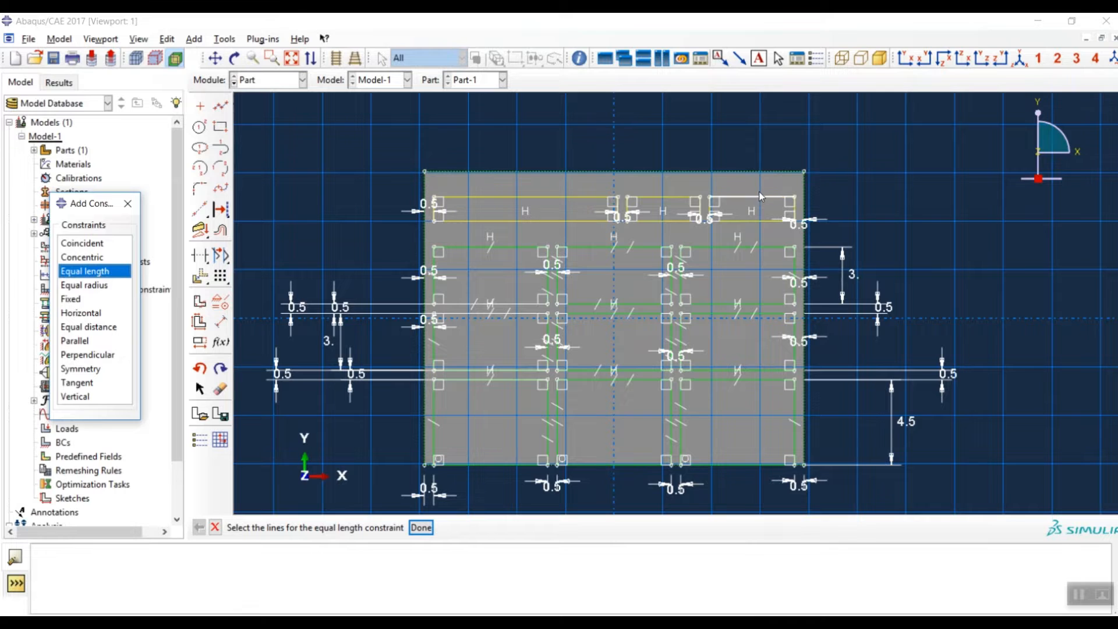
left_click(753, 235)
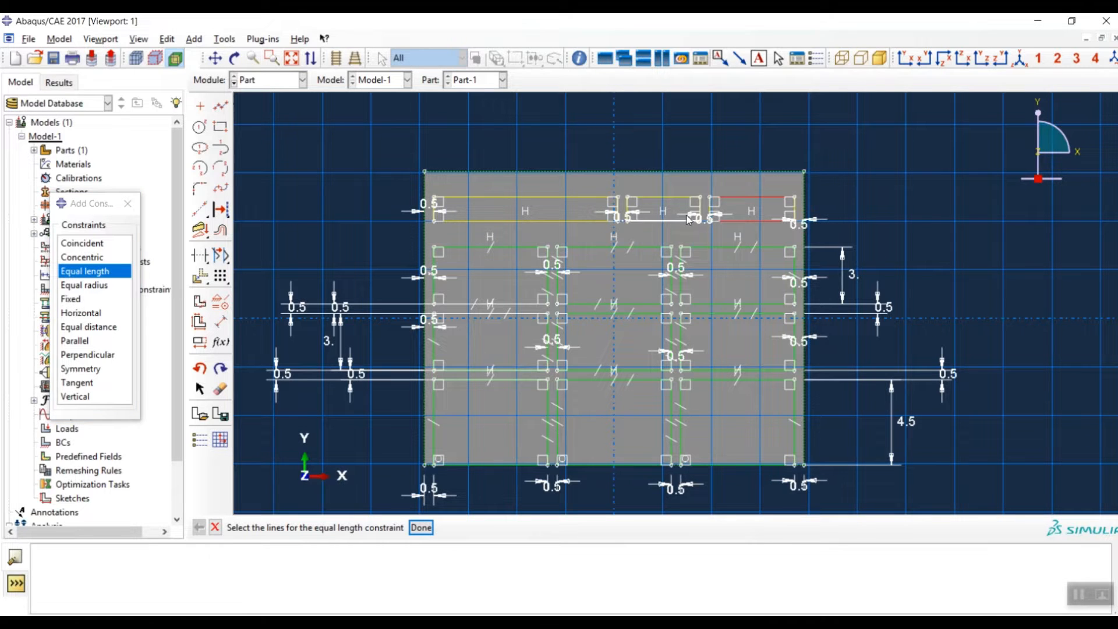
left_click_drag(655, 226, 656, 227)
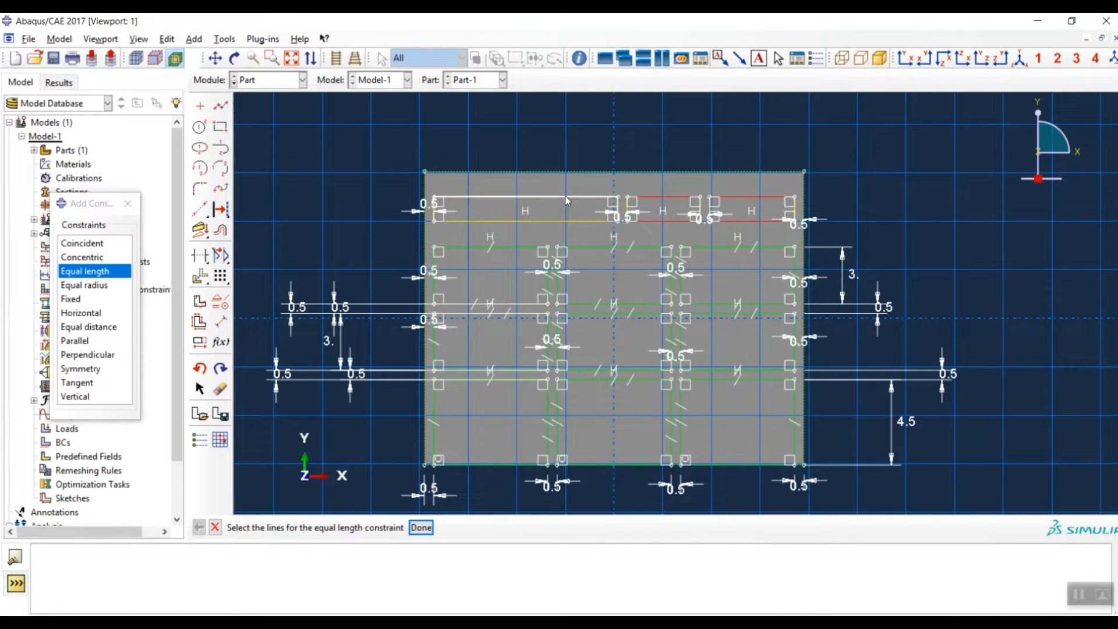
left_click_drag(546, 190, 539, 239)
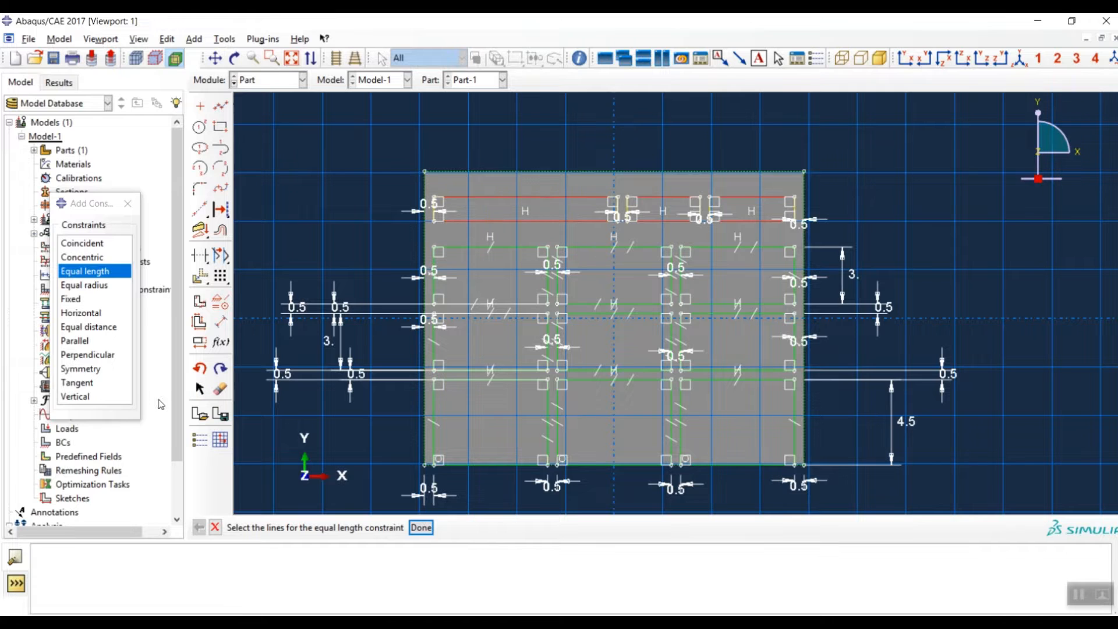
left_click(422, 528)
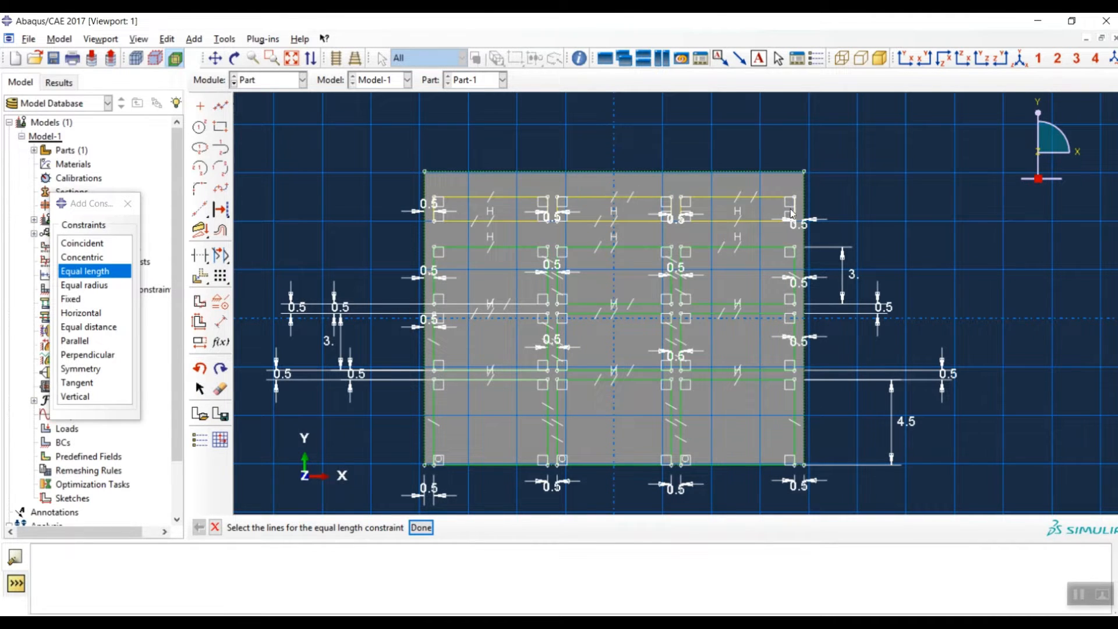
Apply an equal-length constraint to the vertical edges of the fourth row's three rectangles.
left_click_drag(522, 205, 733, 214)
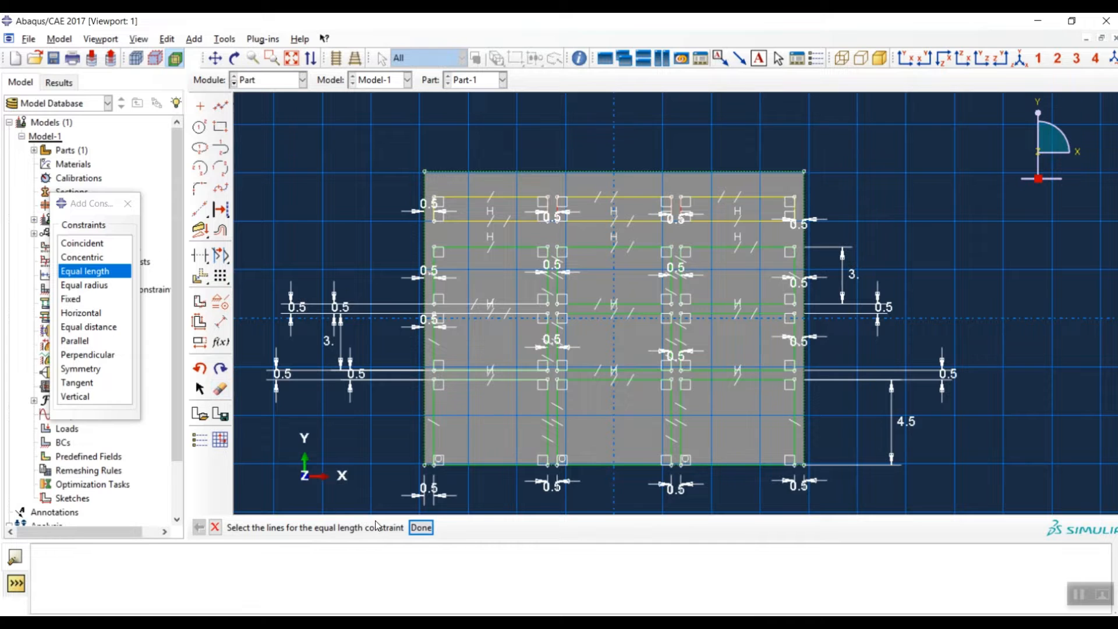
left_click(421, 527)
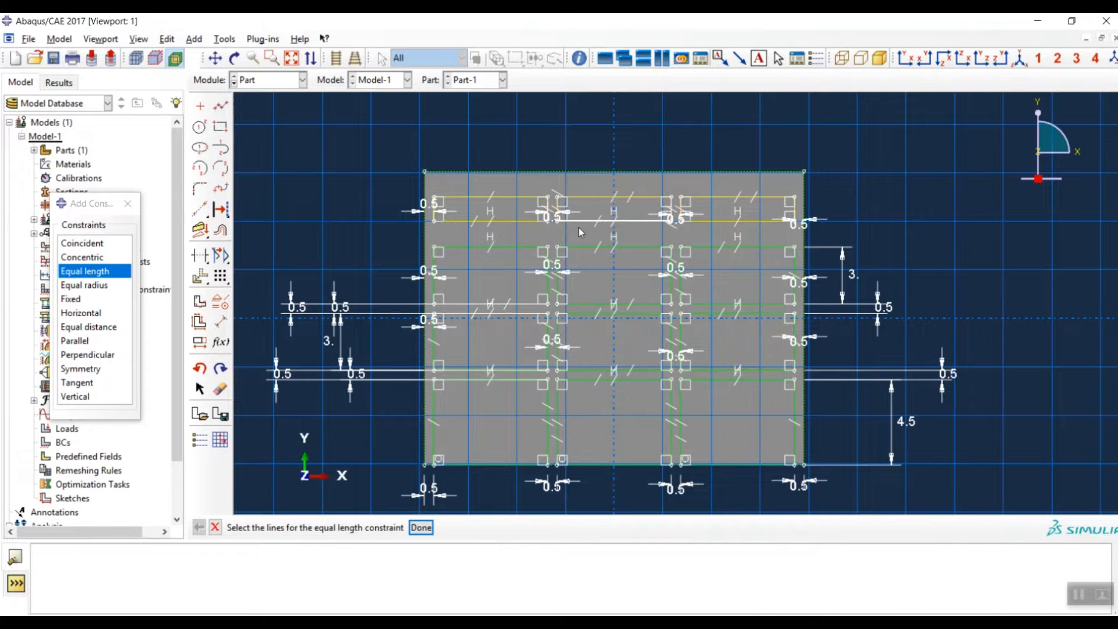
left_click(127, 203)
Dimension the vertical gap between the leftmost rectangles of the third and fourth rows as 0.5.
left_click(220, 321)
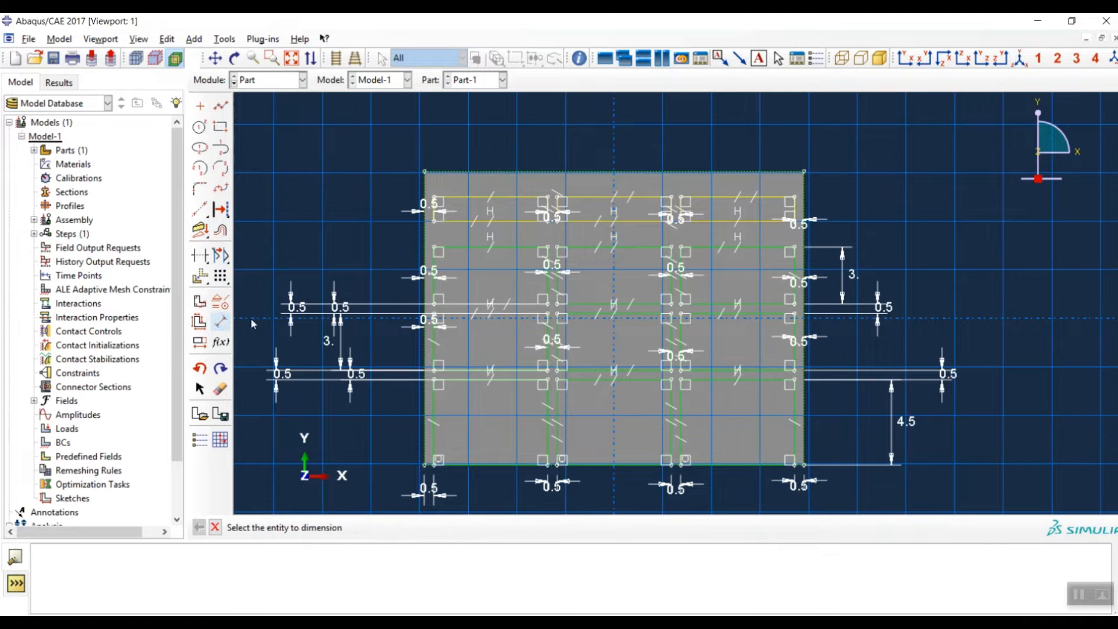
left_click(494, 223)
left_click(495, 248)
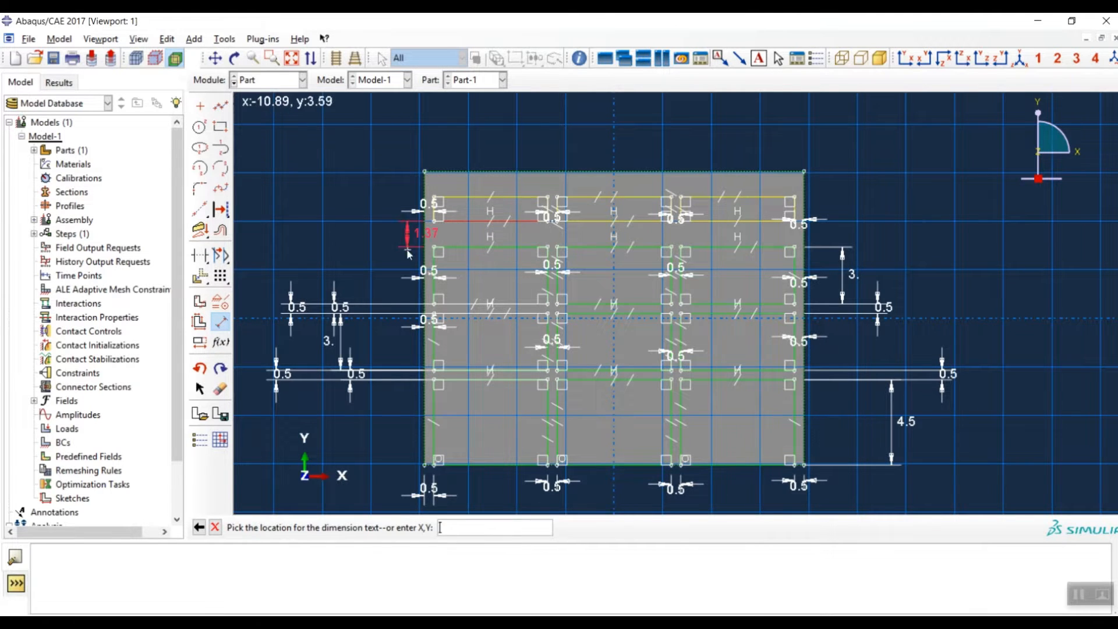
left_click(379, 245)
type("0.5")
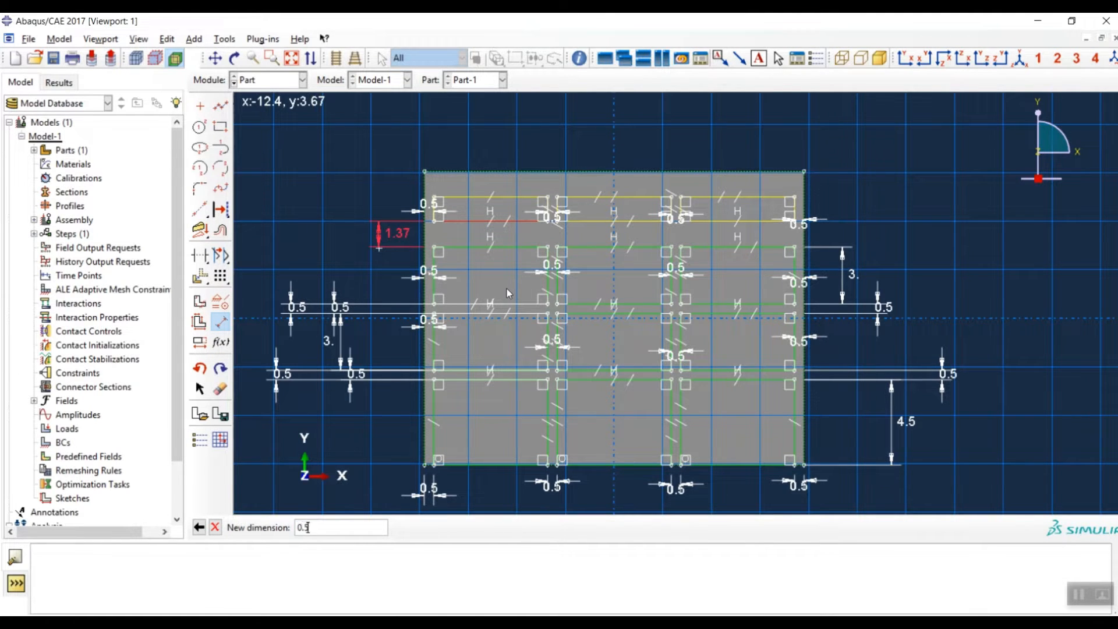
key("Return")
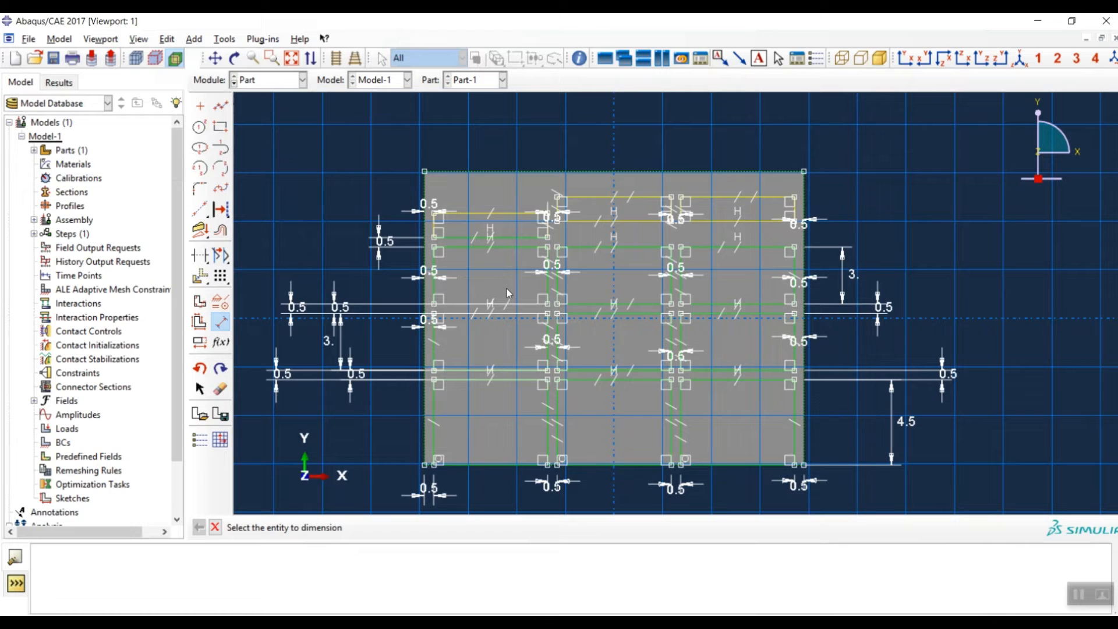
Dimension the vertical gap between the middle rectangles of the third and fourth rows as 0.5.
left_click(618, 222)
left_click(616, 248)
left_click(306, 282)
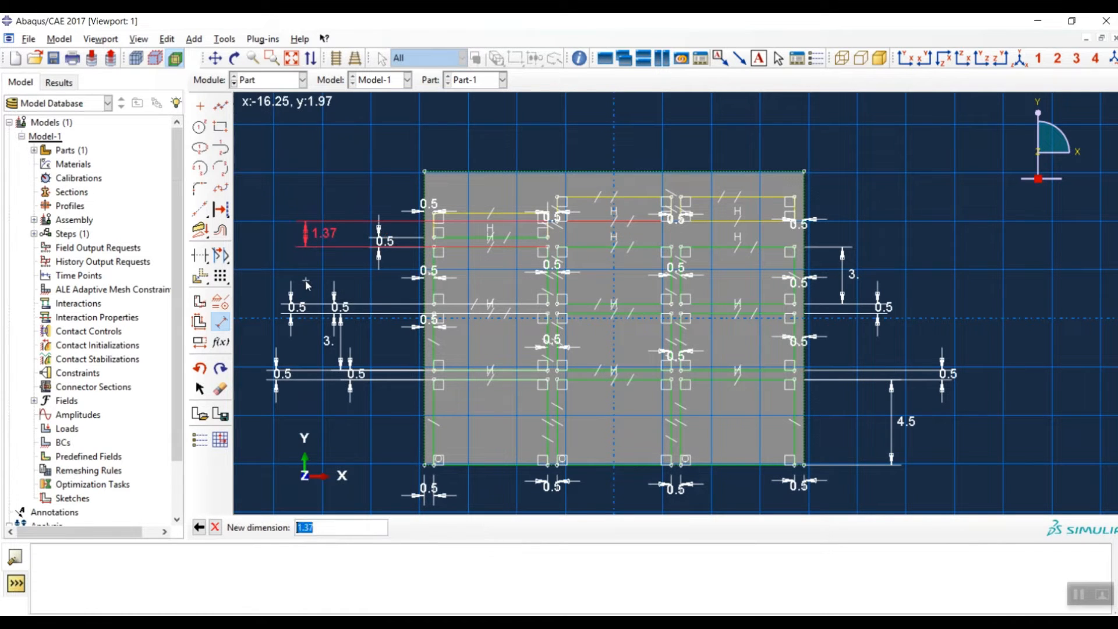
type("0.5")
key("Return")
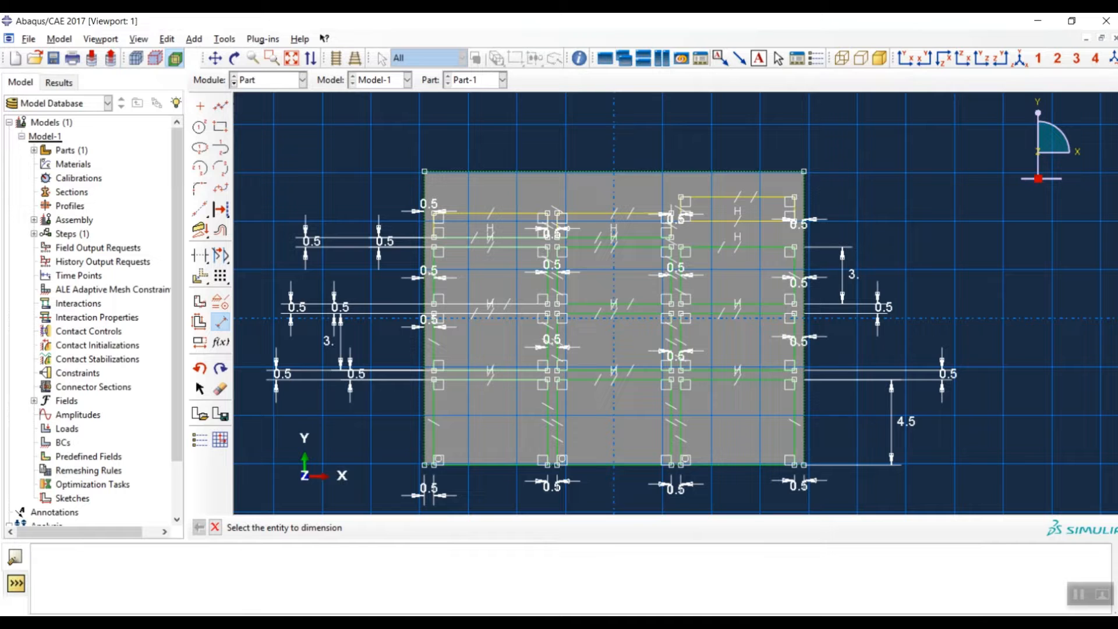
Dimension the vertical gap between the rightmost rectangles of the third and fourth rows as 0.5.
left_click(749, 222)
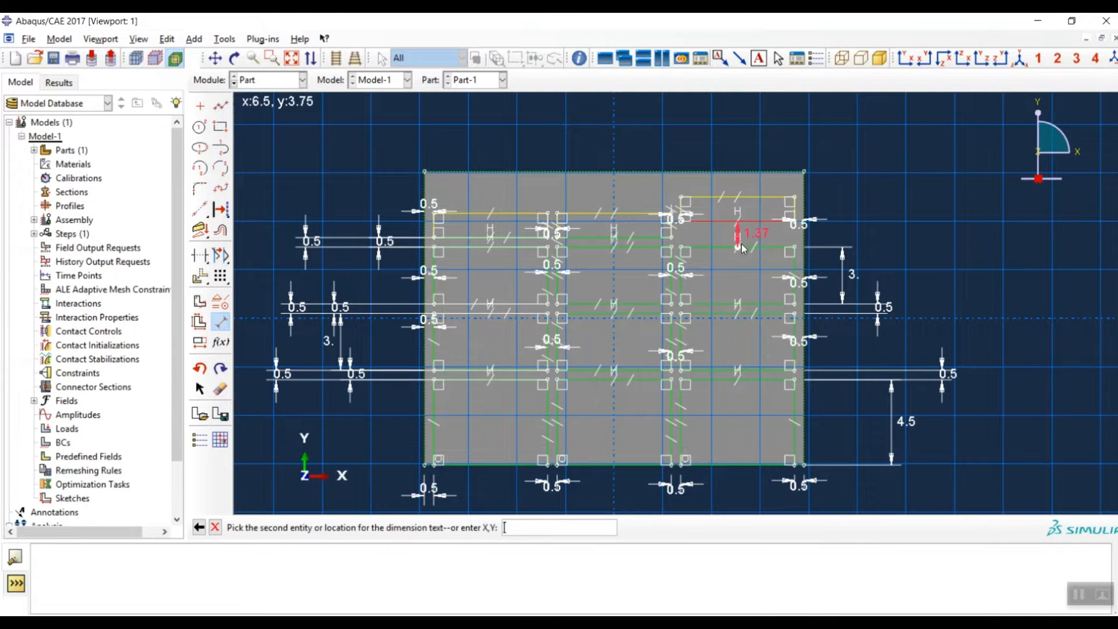
left_click(744, 247)
left_click(882, 232)
type("0.5")
key("Return")
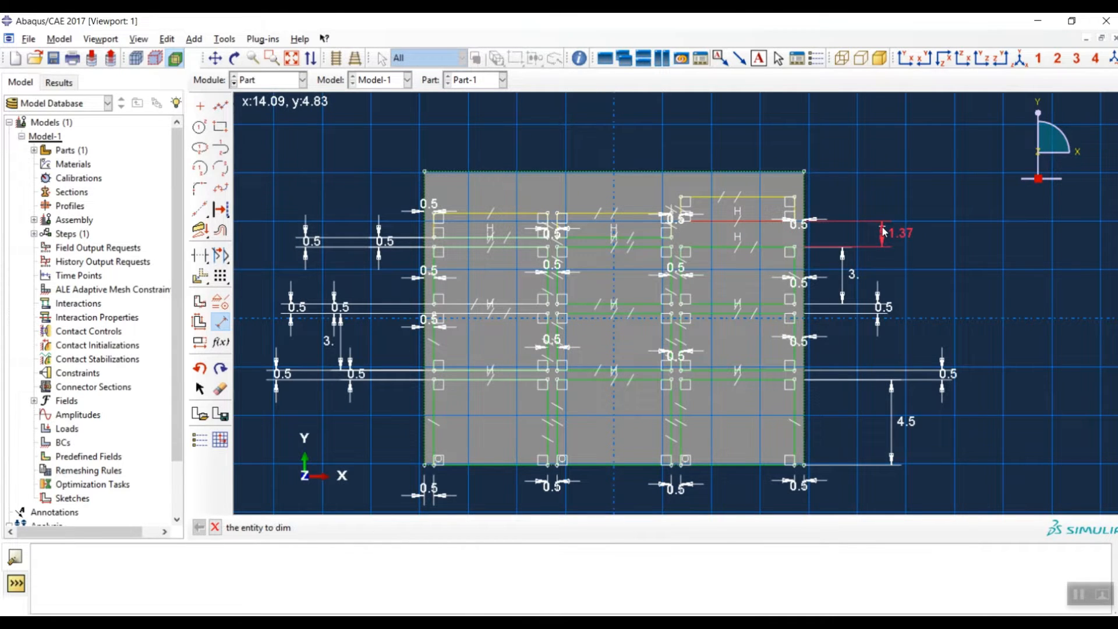
Dimension the height of the fourth row's leftmost rectangle as 3.
left_click(435, 233)
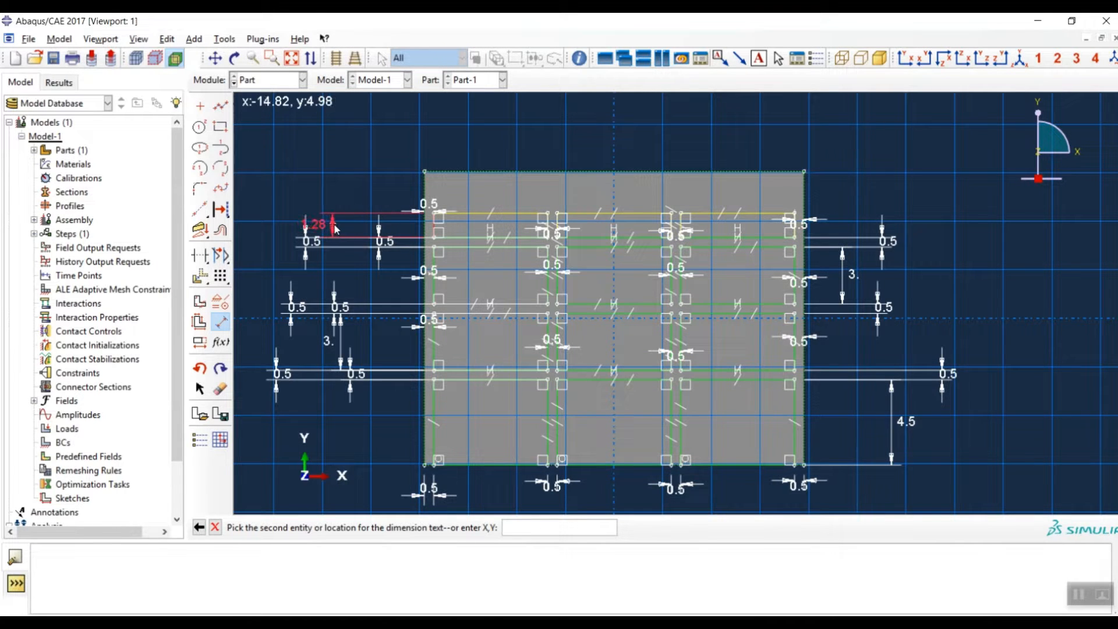
left_click(269, 231)
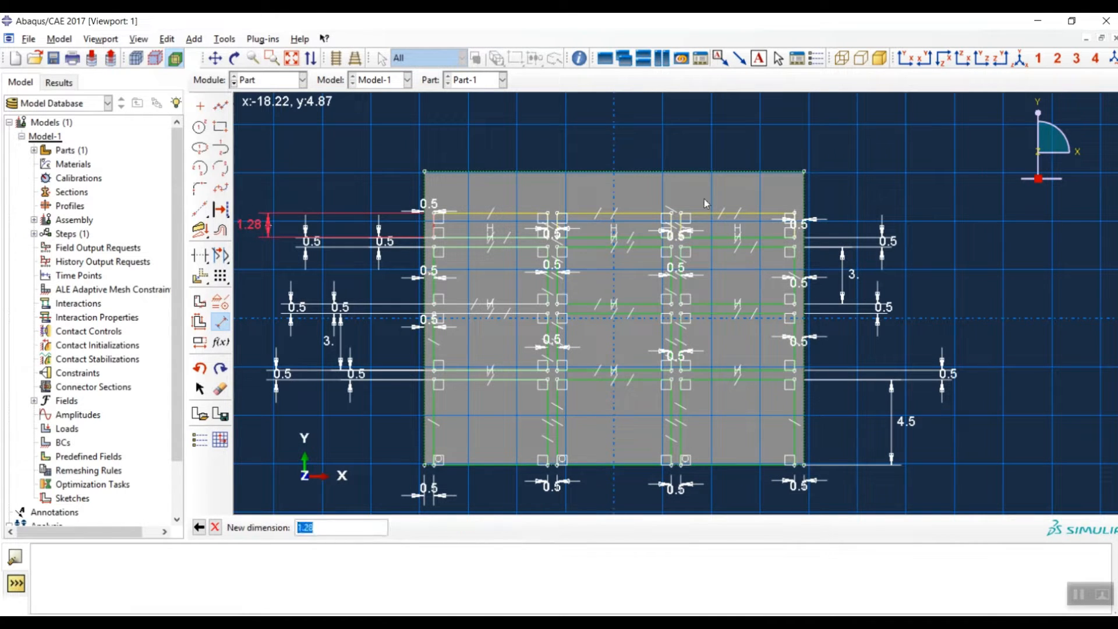
type("3")
key("Return")
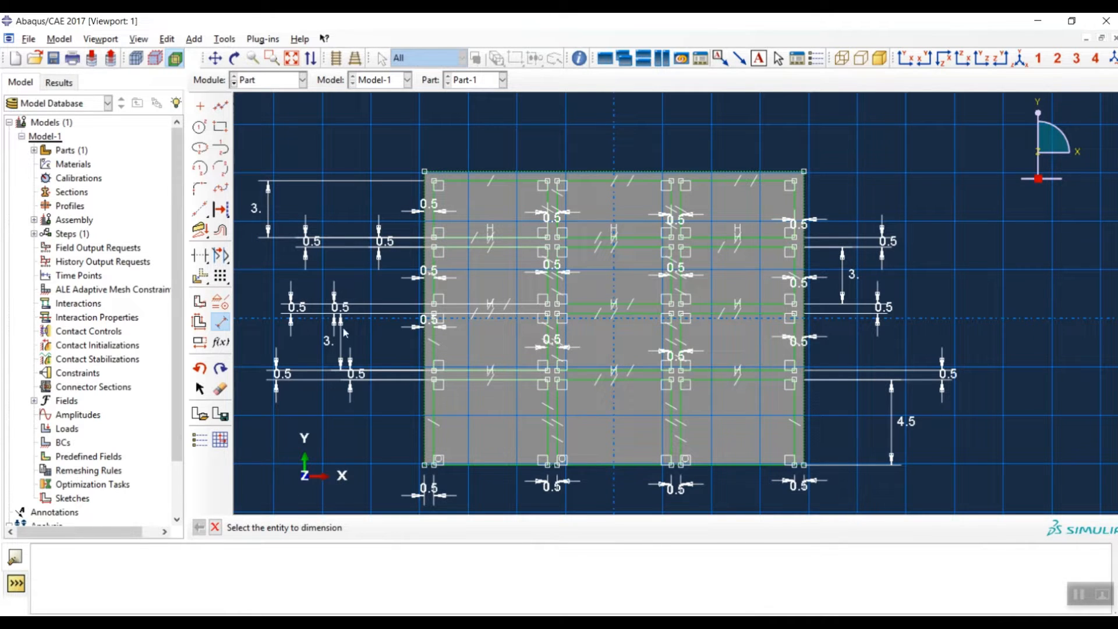
left_click(216, 325)
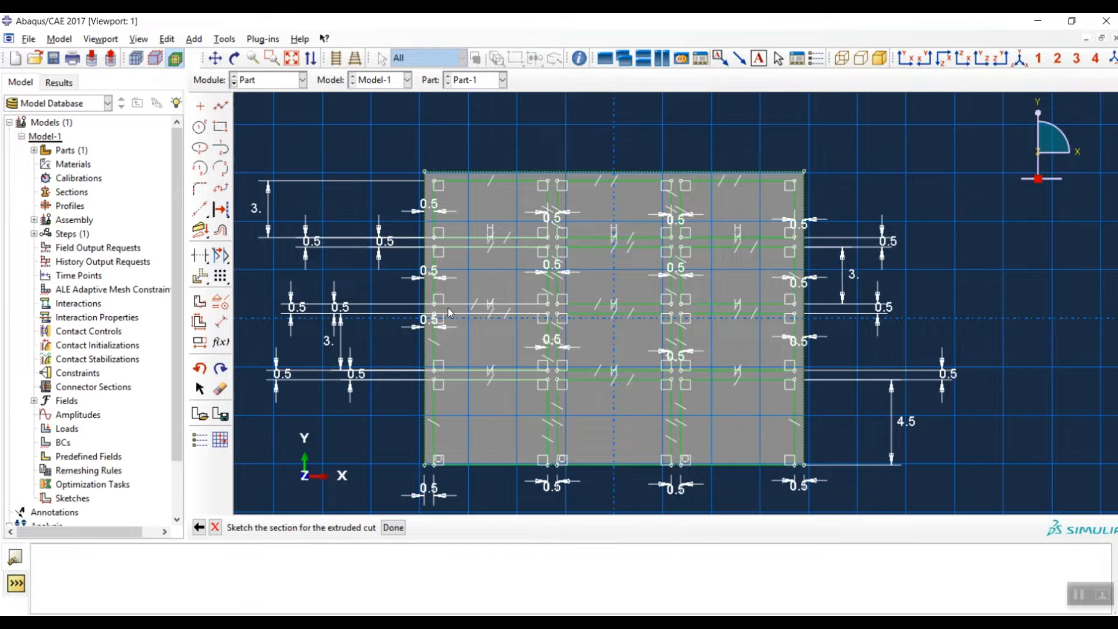
Finish the section sketch and cut the twelve rectangles through the block with the Through All end condition.
left_click(393, 527)
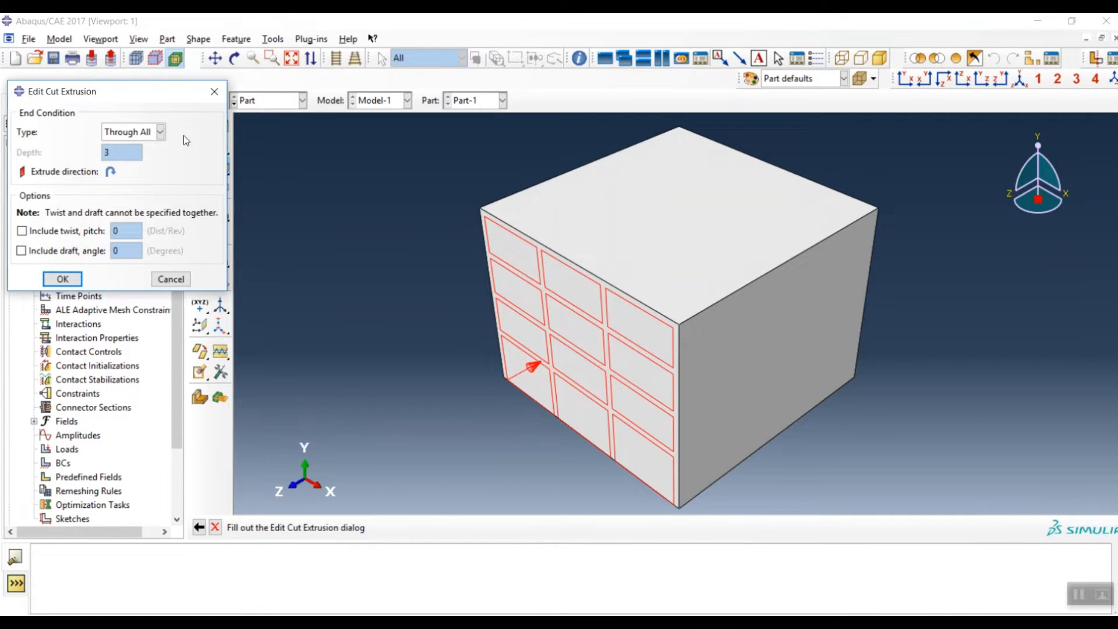
left_click_drag(153, 91, 286, 183)
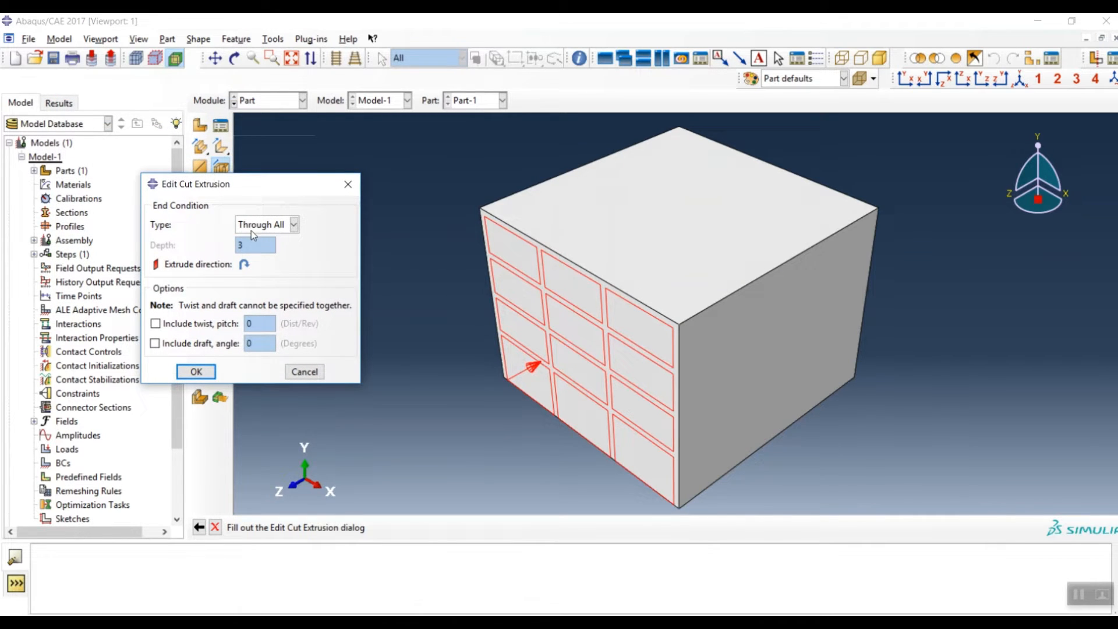
left_click(201, 377)
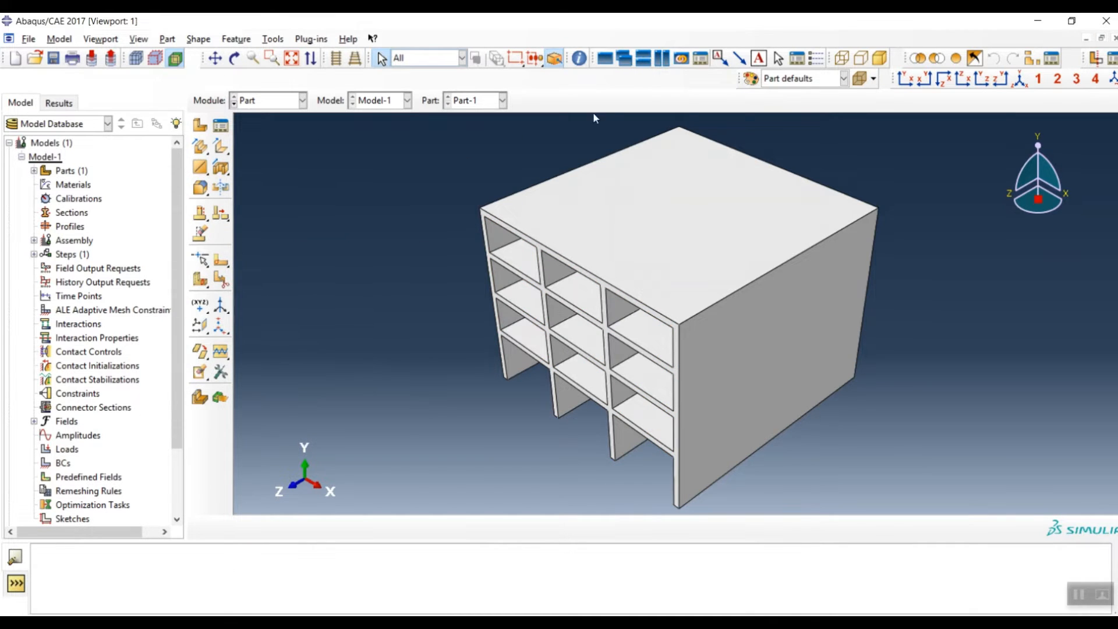
Start an extruded cut sketch on the block's solid X-side face, with its far vertical edge as the vertical reference on the right.
left_click(235, 58)
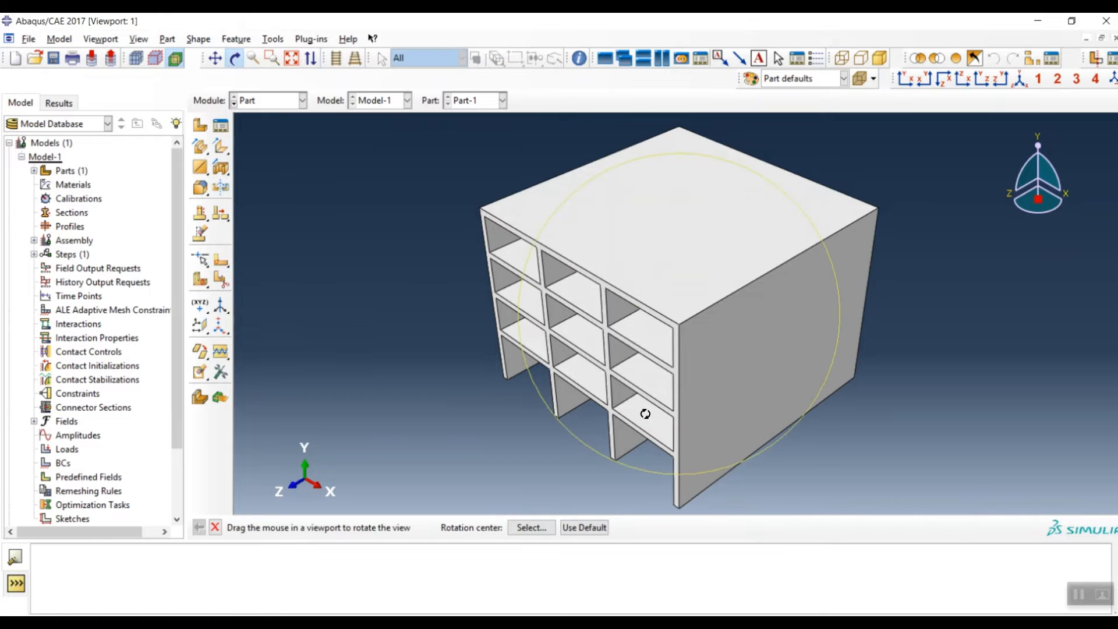
left_click_drag(671, 412, 798, 345)
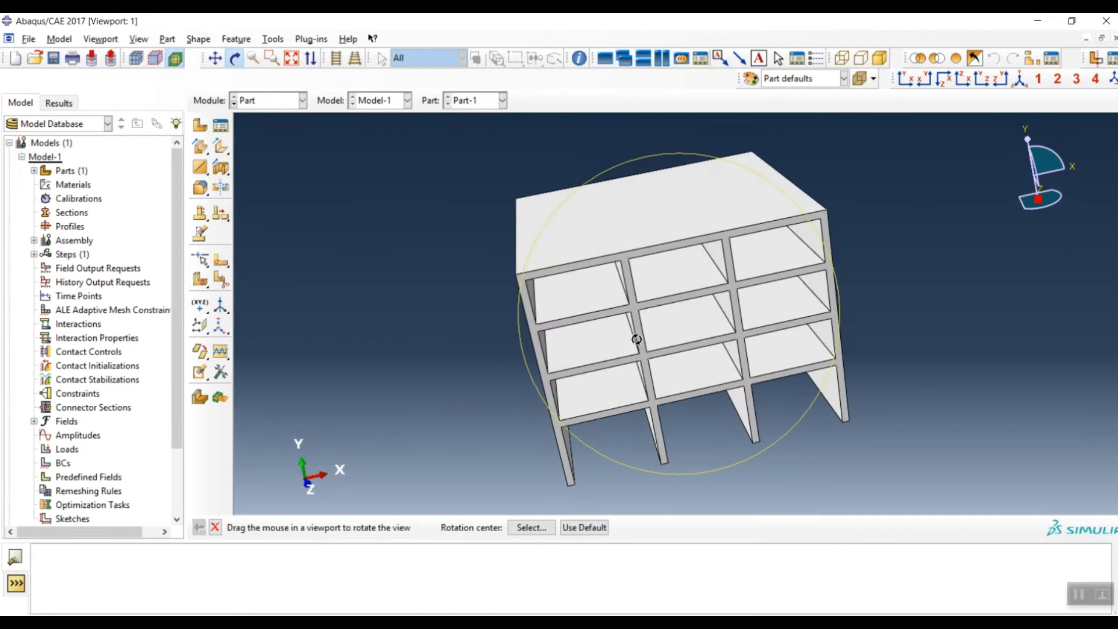
left_click_drag(638, 339, 537, 280)
left_click_drag(634, 298, 738, 389)
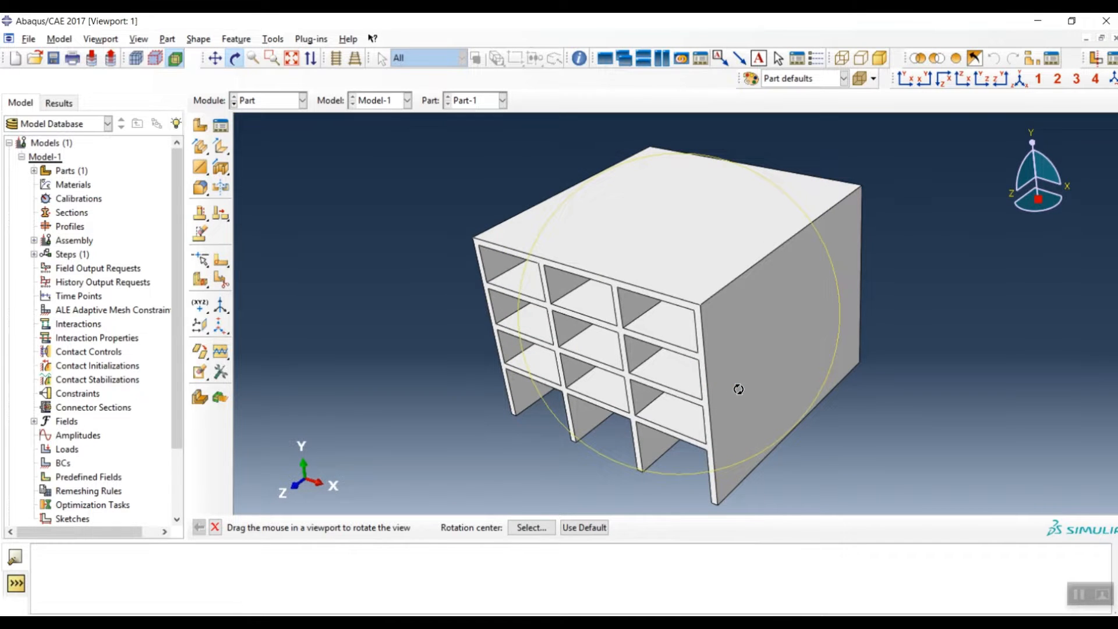
left_click_drag(722, 379, 697, 349)
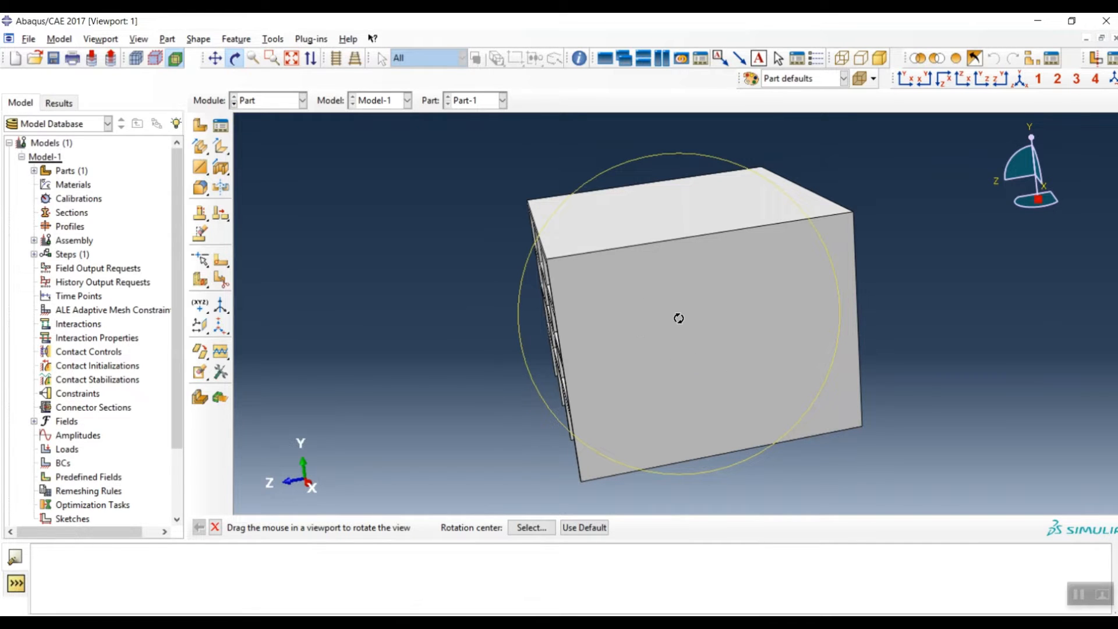
key("Escape")
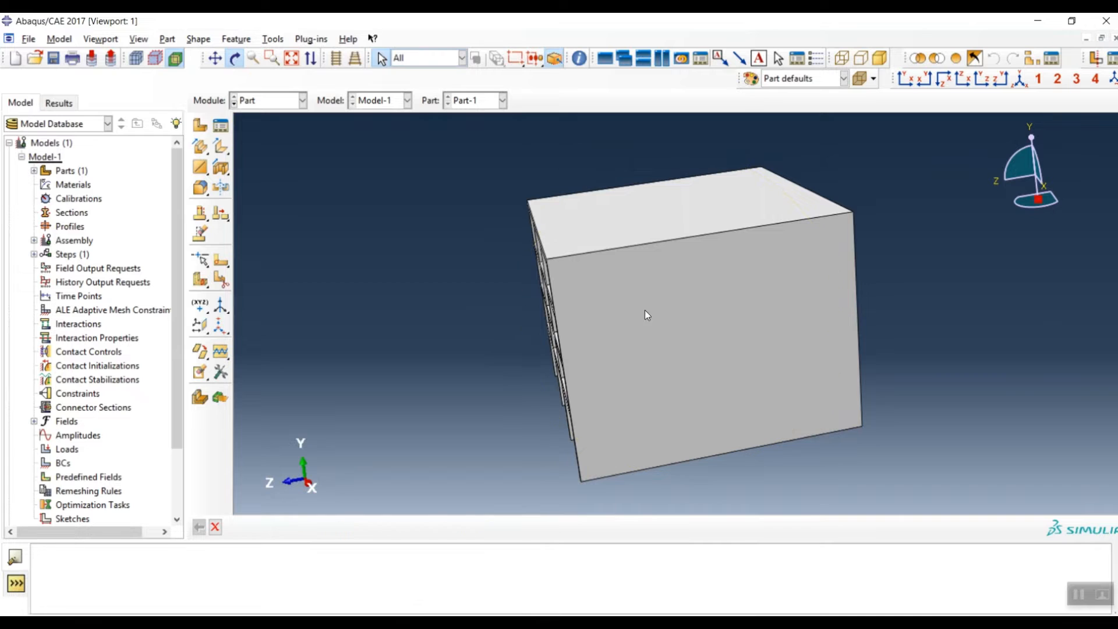
left_click(222, 170)
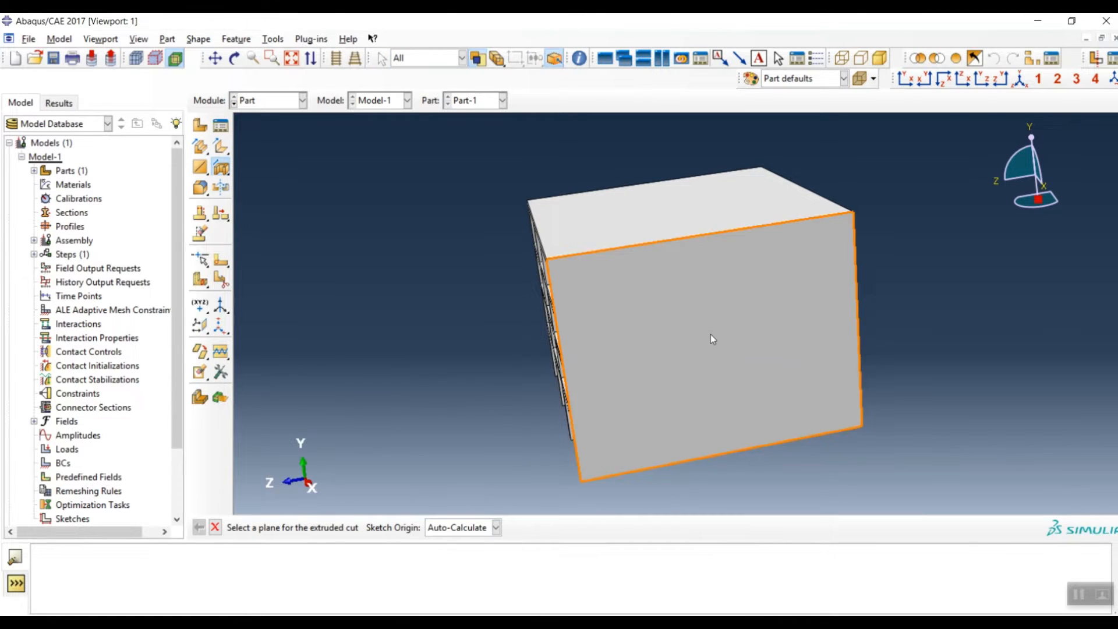
left_click(711, 335)
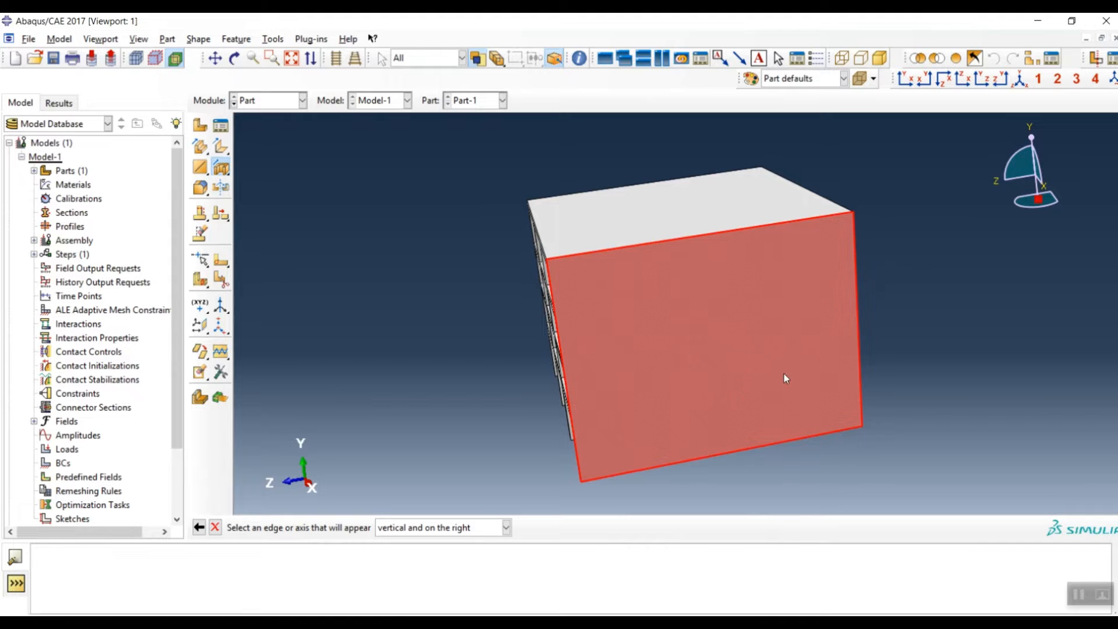
left_click(860, 315)
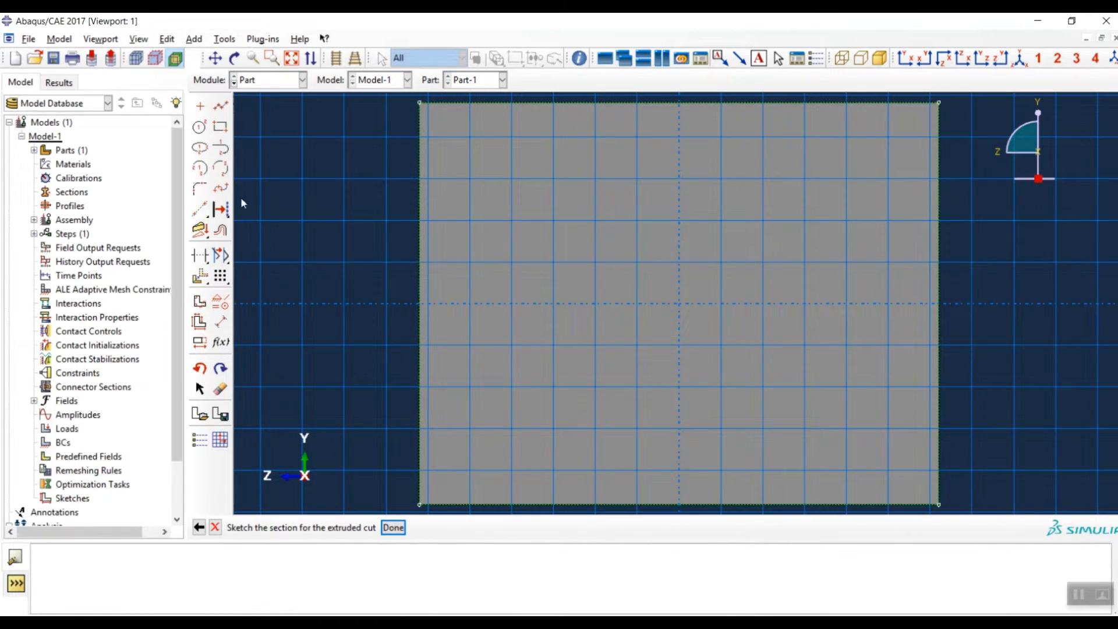
Sketch three side-by-side rectangles, about 3.3 high, standing on the block face's lower edge with gaps between them.
left_click(220, 127)
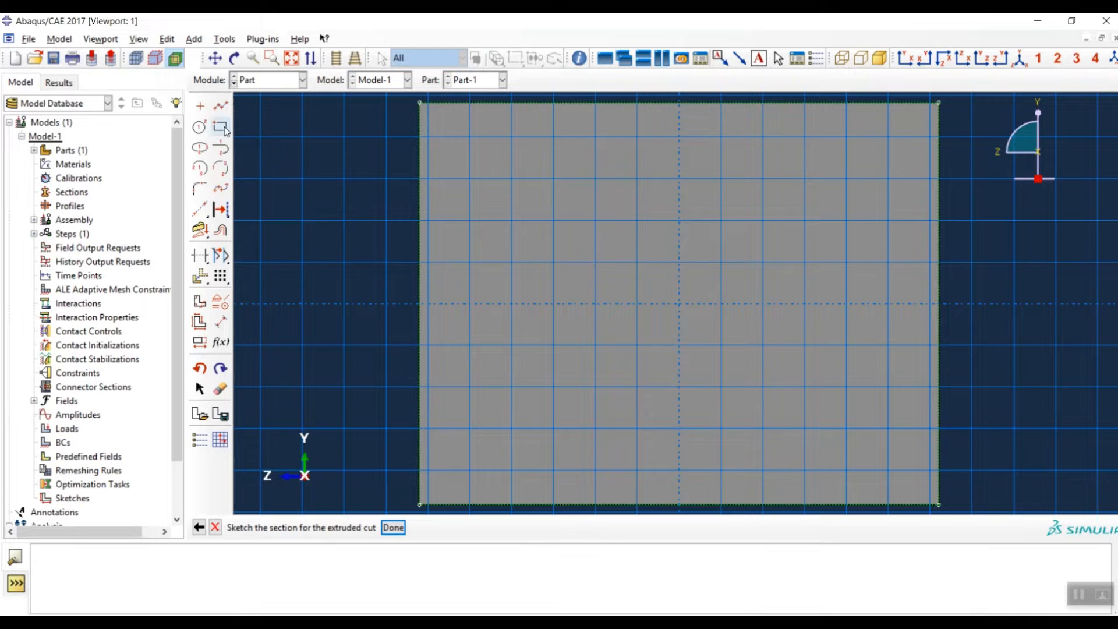
left_click(448, 504)
left_click(637, 418)
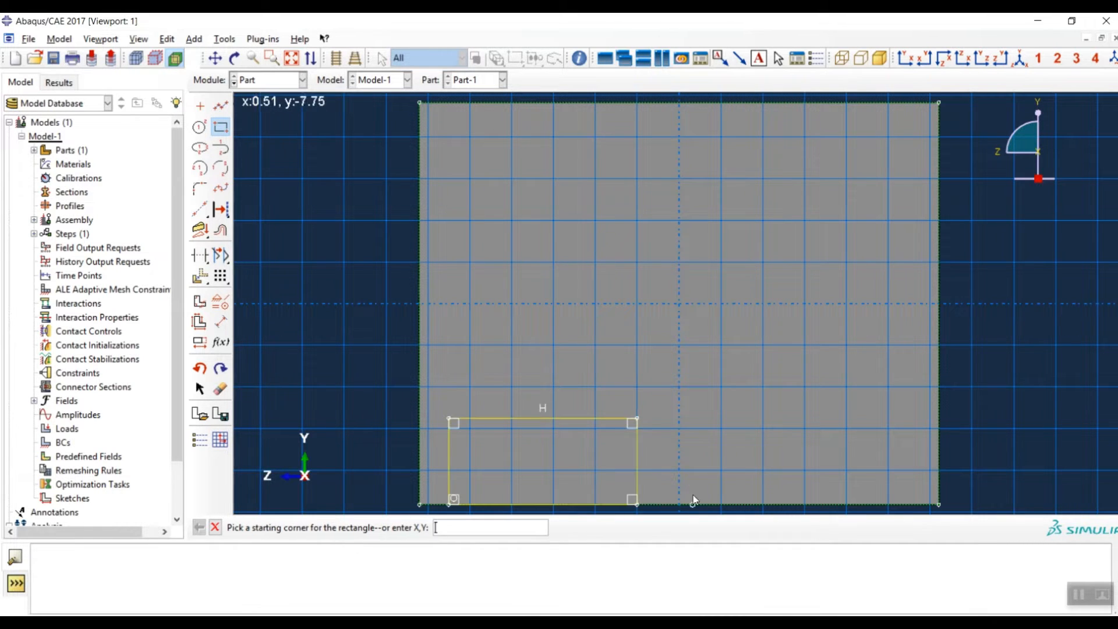
left_click(658, 504)
left_click(773, 418)
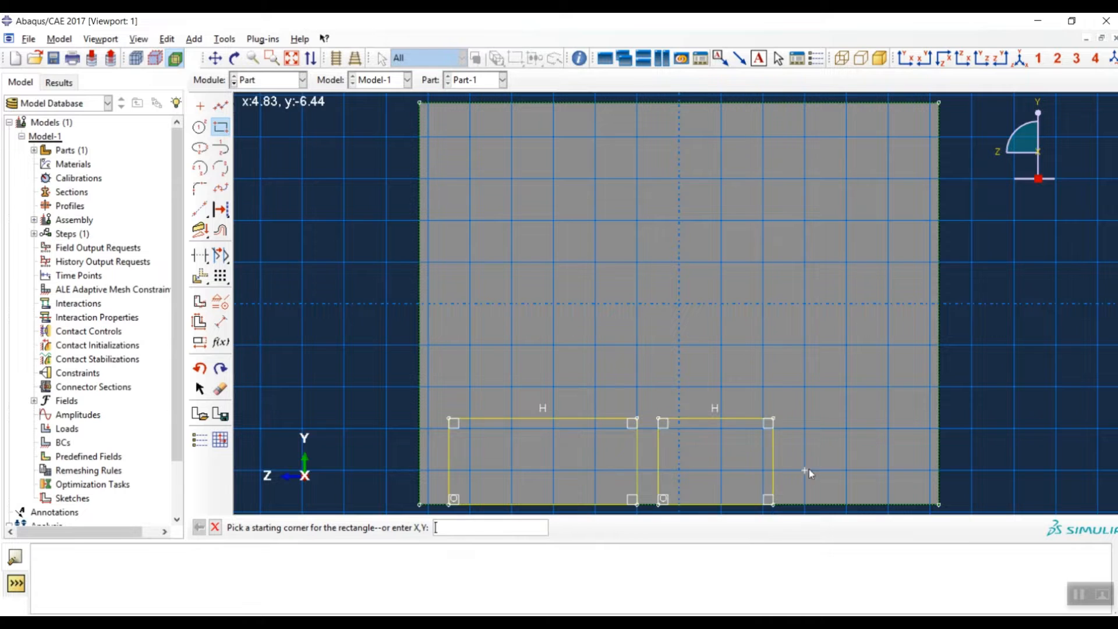
left_click(794, 504)
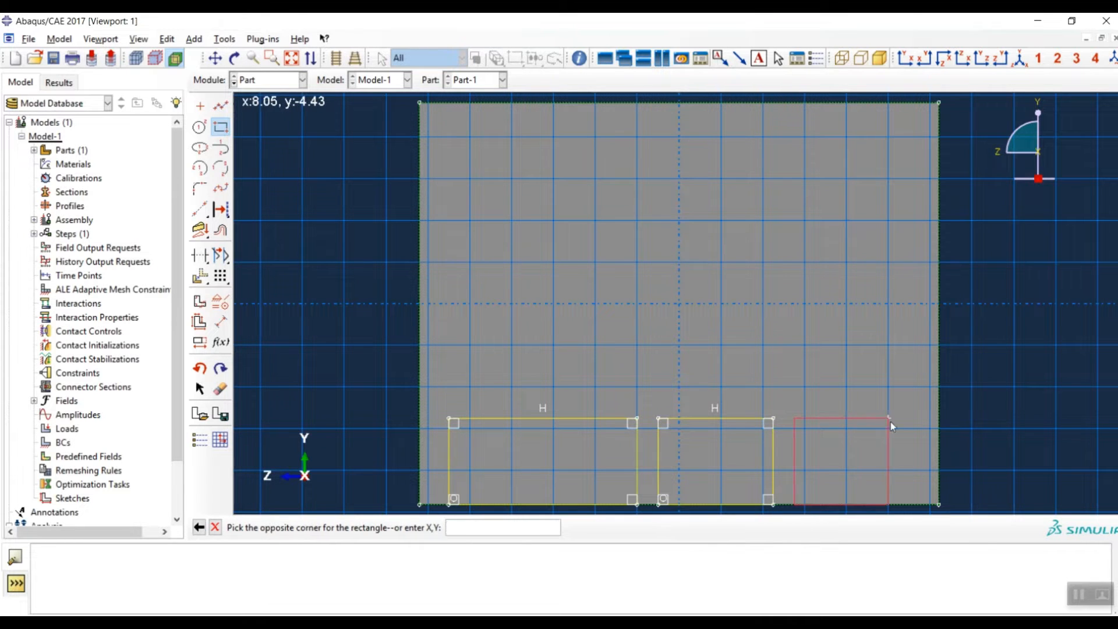
left_click(909, 418)
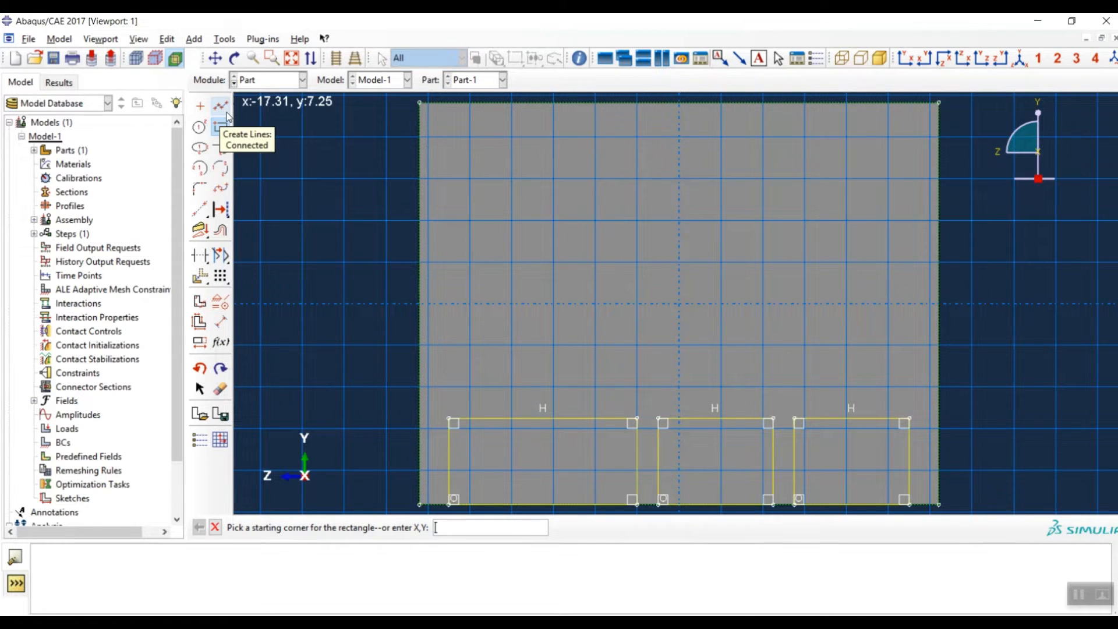
Dimension the gap between the face's left edge and the leftmost rectangle as 0.5.
left_click(221, 321)
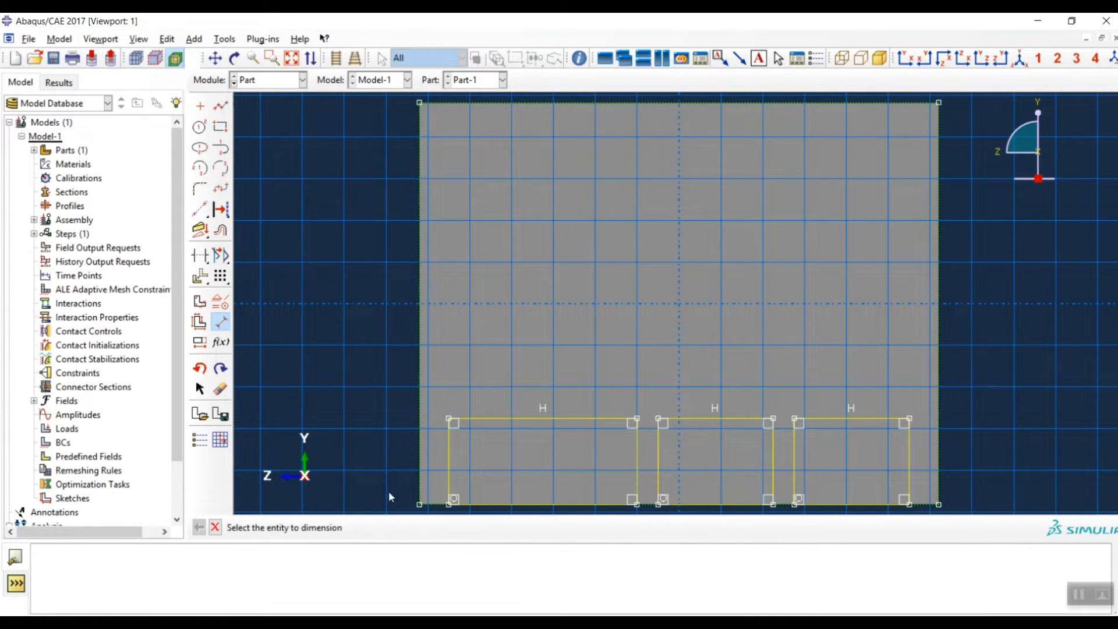
left_click(446, 461)
left_click(420, 465)
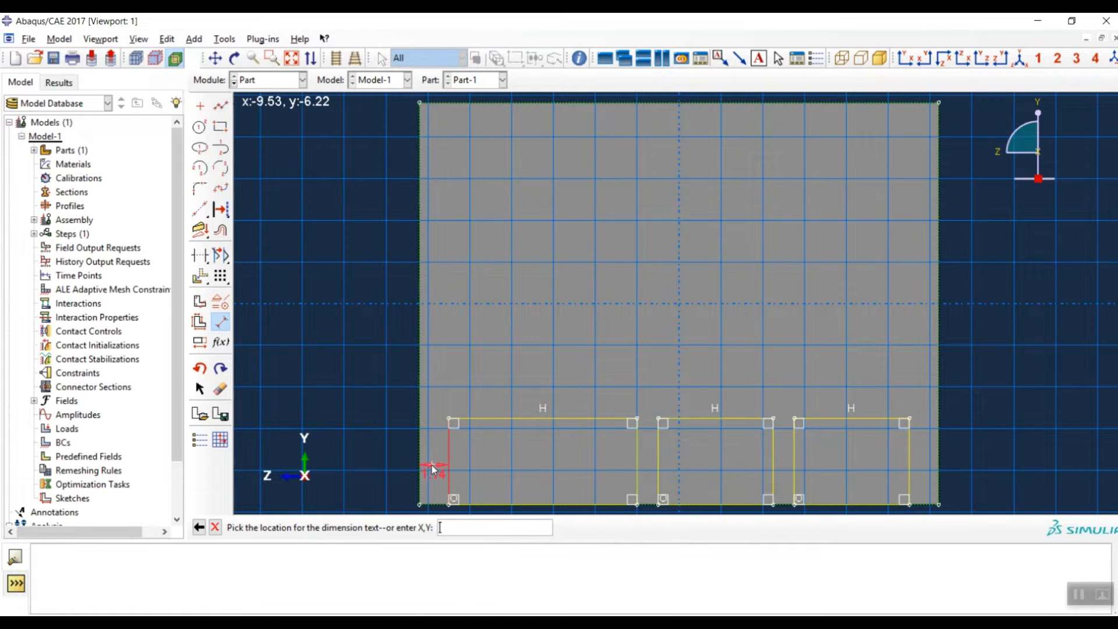
left_click(432, 465)
type("0.5")
key("Return")
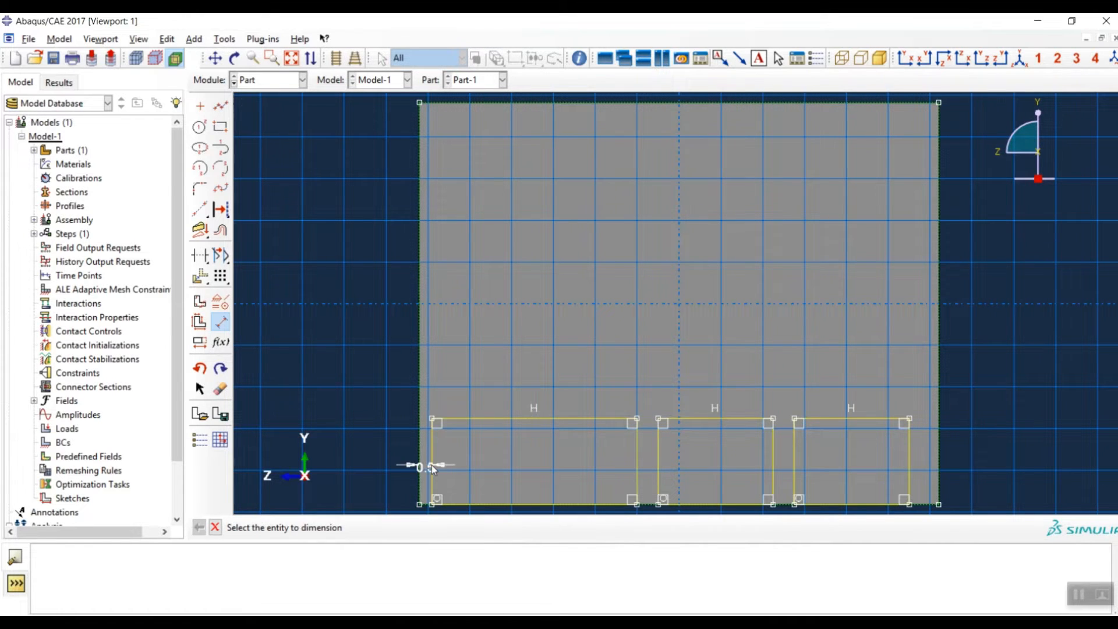
Dimension the gap between the left and middle rectangles of the lowest row as 0.5.
left_click(658, 463)
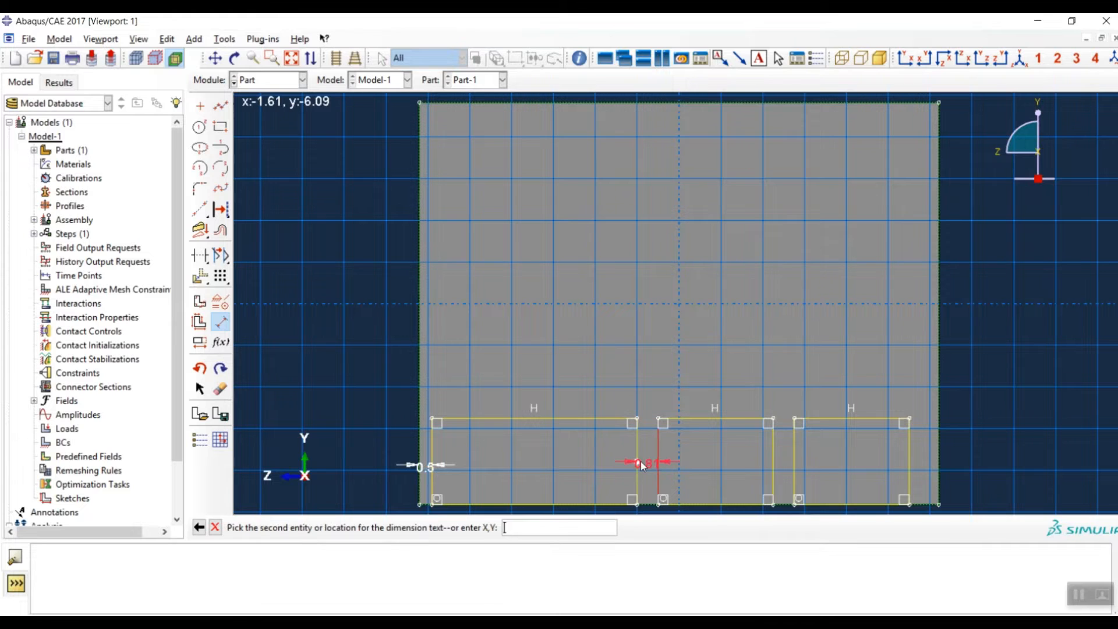
left_click(640, 461)
left_click(649, 466)
type("0.5")
key("Return")
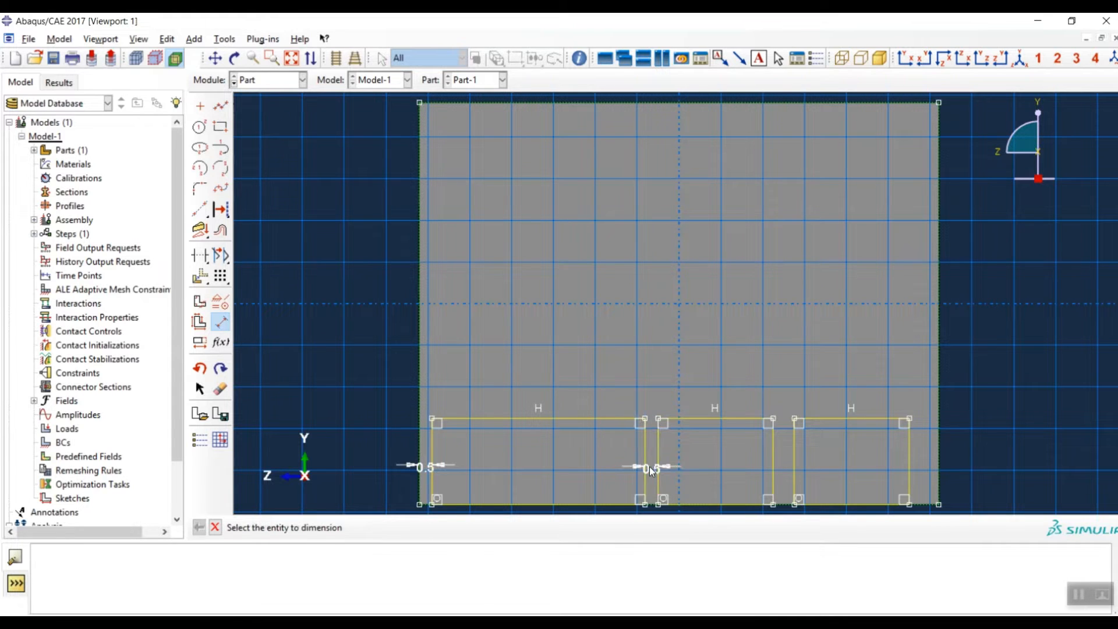
Dimension the gap between the middle and right rectangles of the lowest row as 0.5.
left_click(796, 470)
left_click(774, 467)
left_click(784, 467)
type("0")
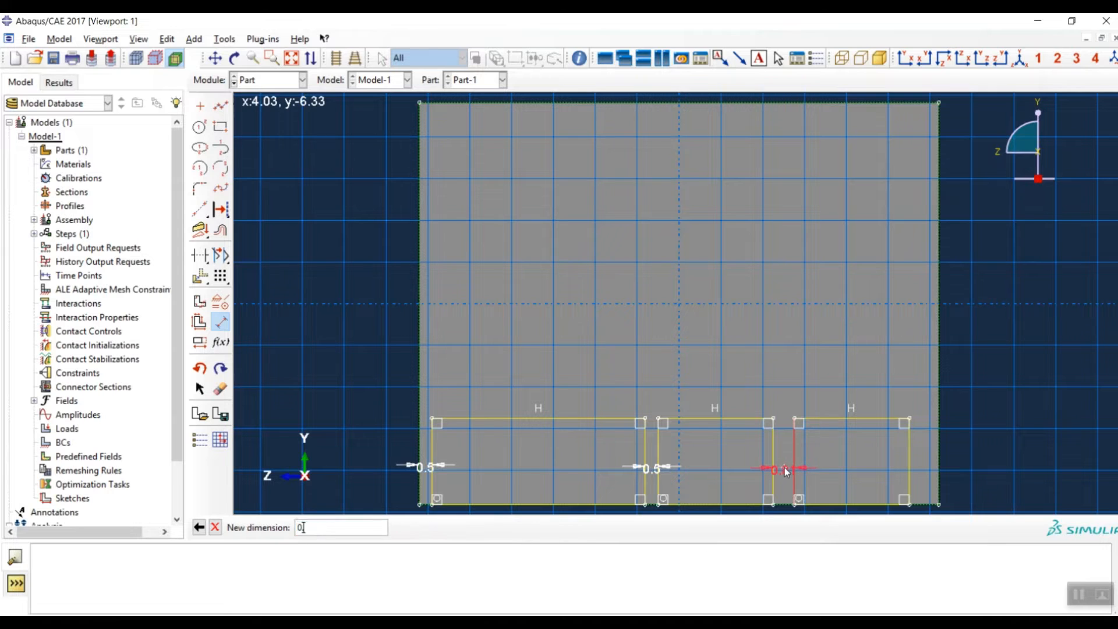
type(".5")
key("Return")
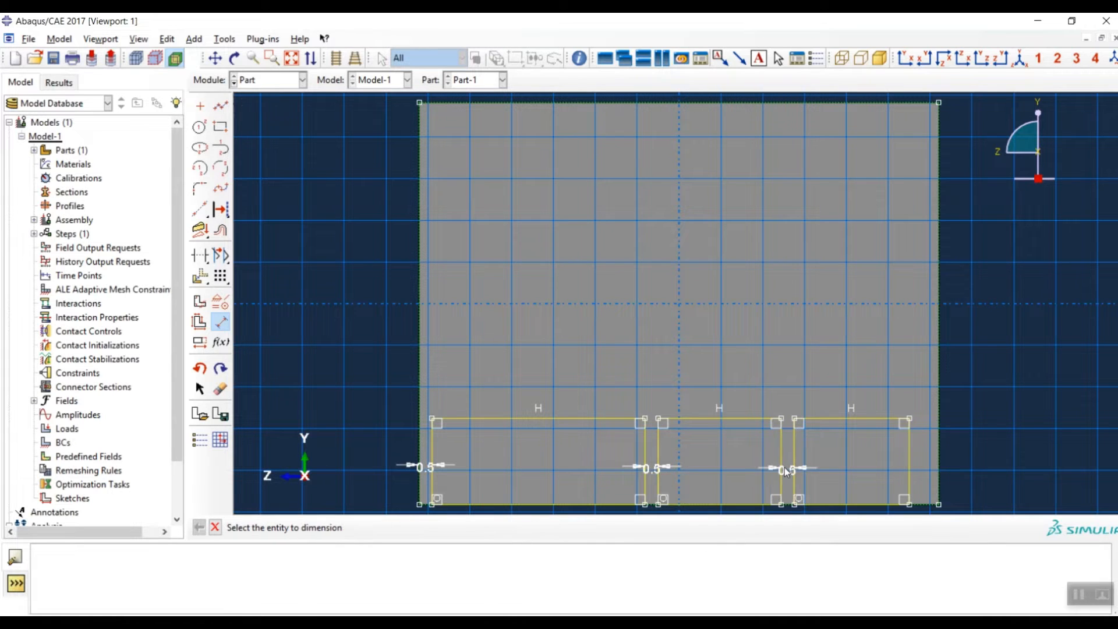
Dimension the gap between the lowest row's rightmost rectangle and the face's right edge as 0.5.
left_click(942, 463)
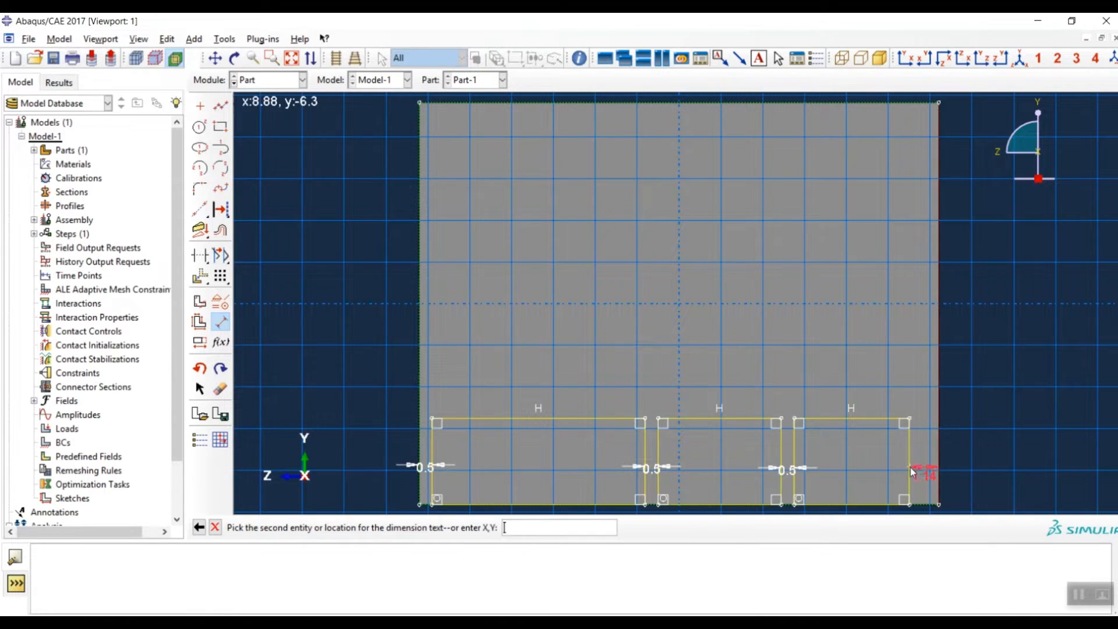
left_click(922, 467)
type("0.5")
key("Return")
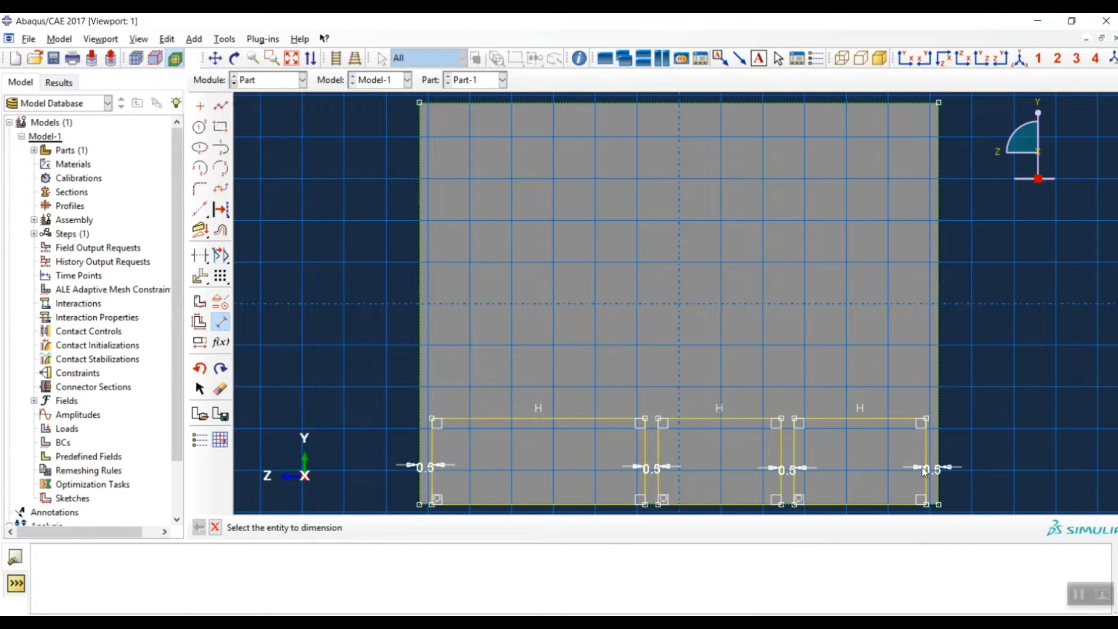
Apply an equal length constraint to the top edges of the three rectangles.
left_click(200, 276)
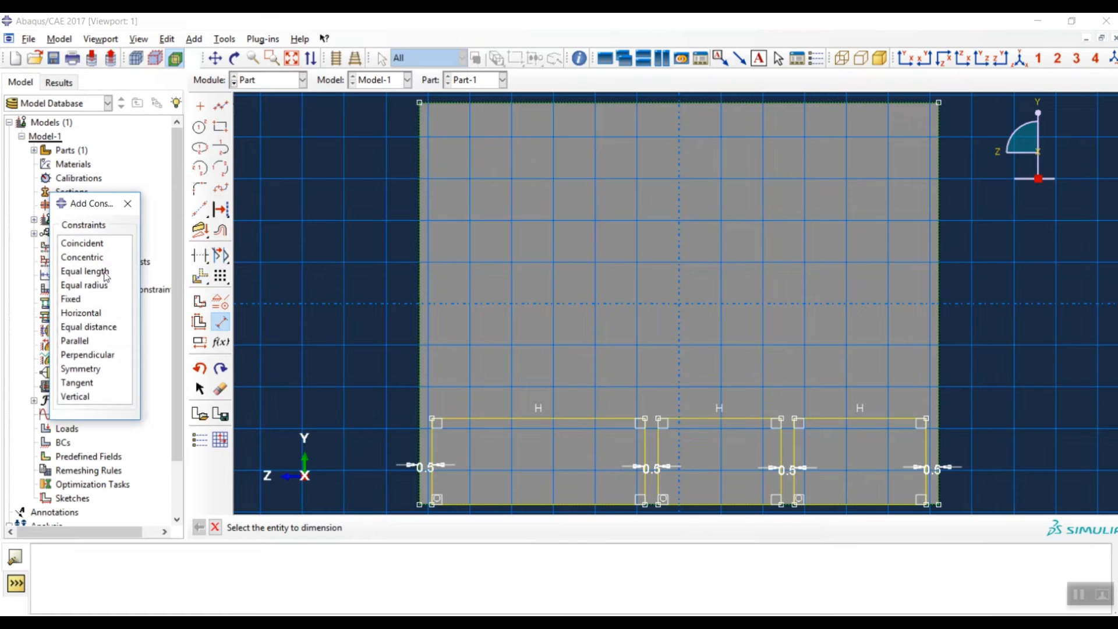
left_click(85, 271)
left_click(527, 418)
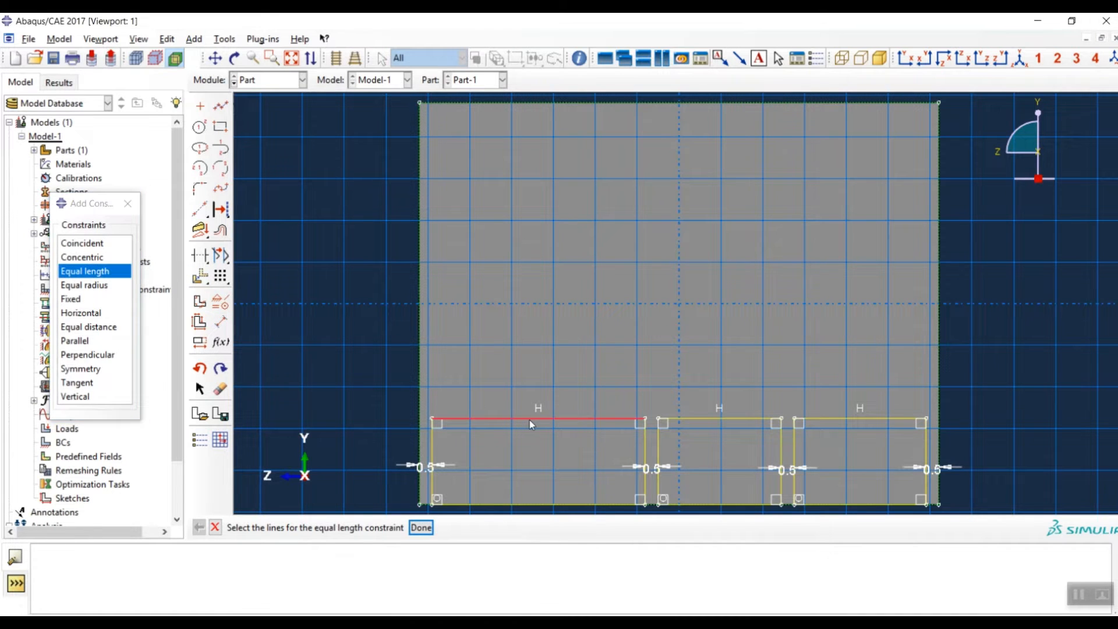
left_click(846, 418)
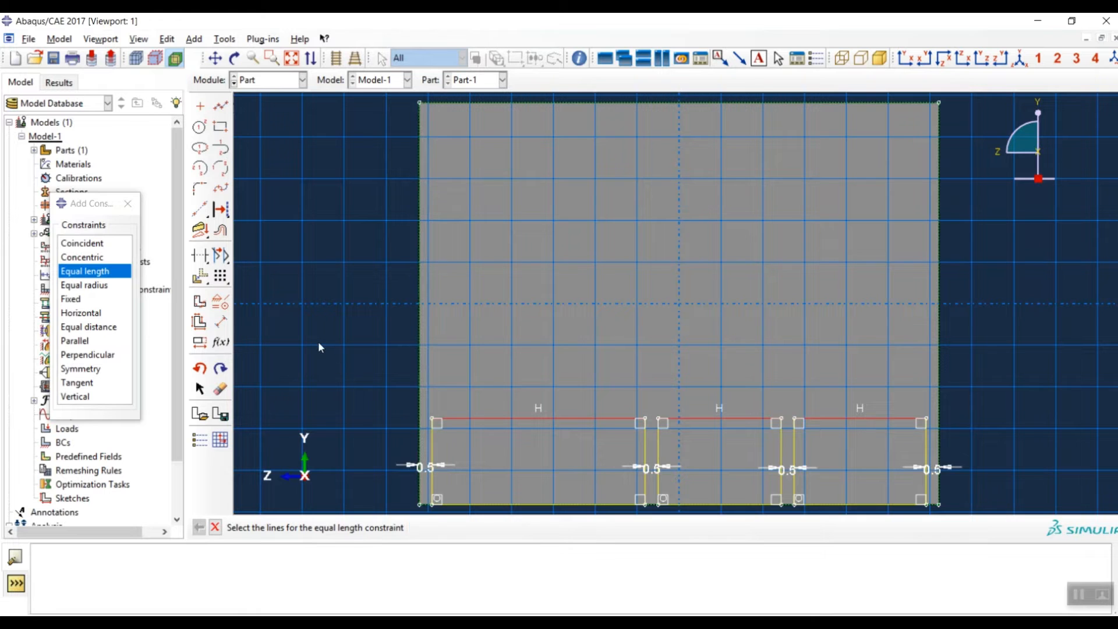
middle_click(318, 342)
Apply an equal length constraint to the facing vertical sides of the three rectangles and finish adding constraints.
mouse_move(556, 445)
left_mouse_down()
mouse_move(832, 435)
mouse_move(796, 434)
left_mouse_up()
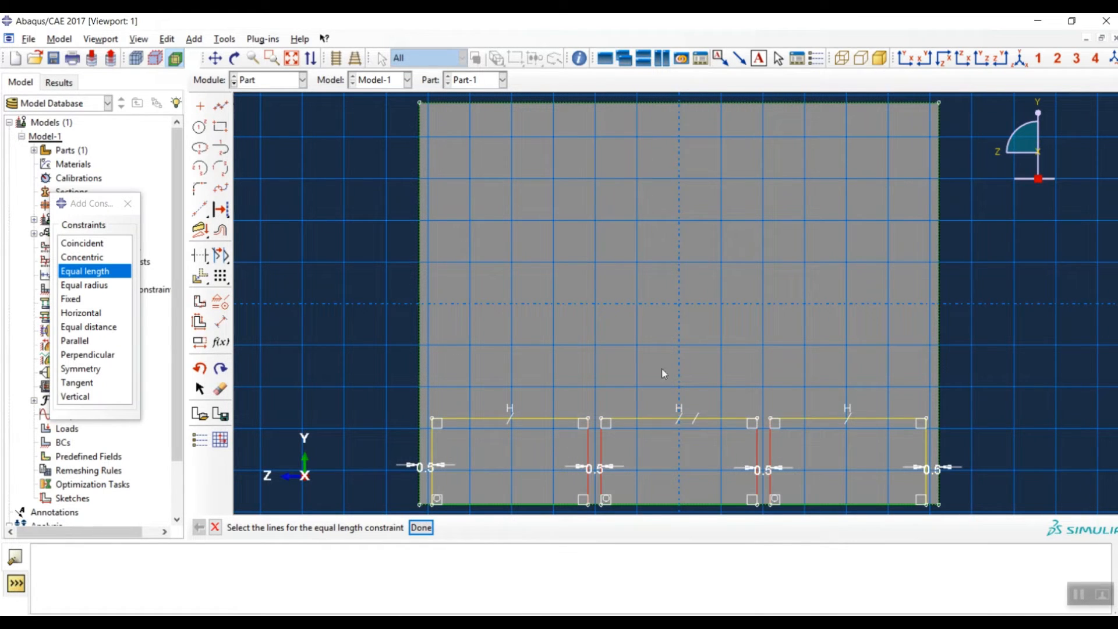
middle_click(609, 321)
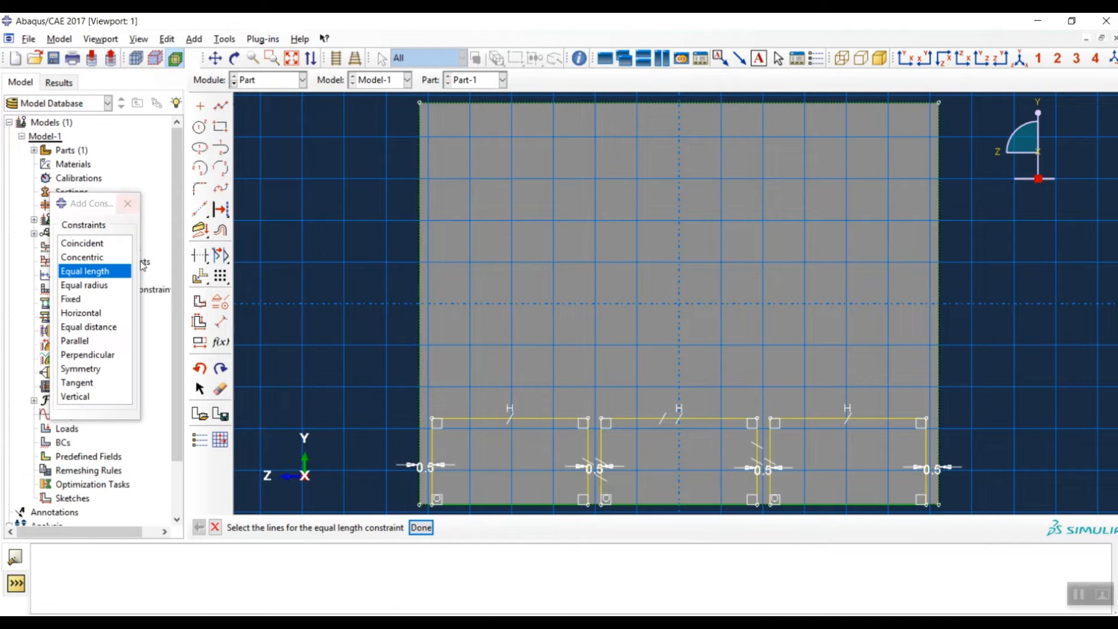
left_click(128, 203)
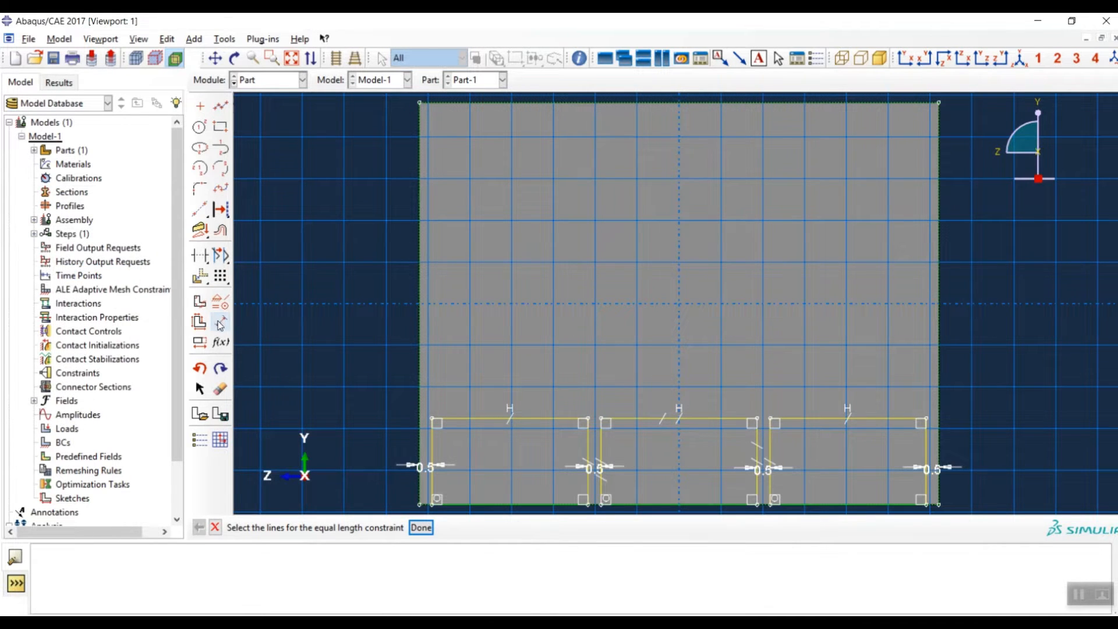
Dimension the height of the lowest row's leftmost rectangle as 4.5.
left_click(220, 321)
left_click(432, 464)
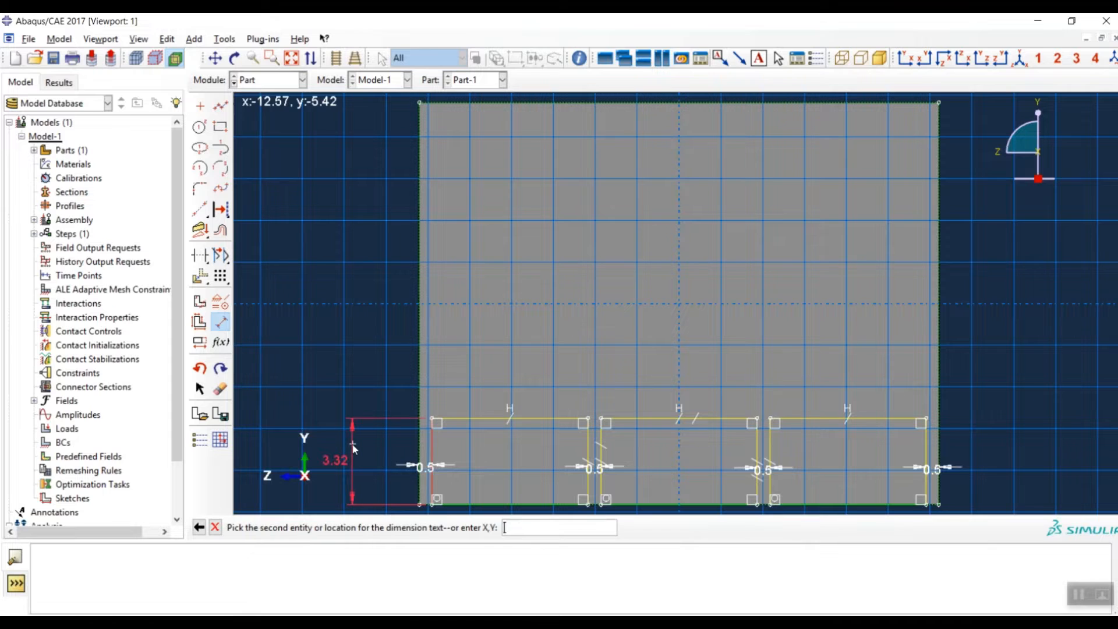
left_click(353, 448)
type("4.5")
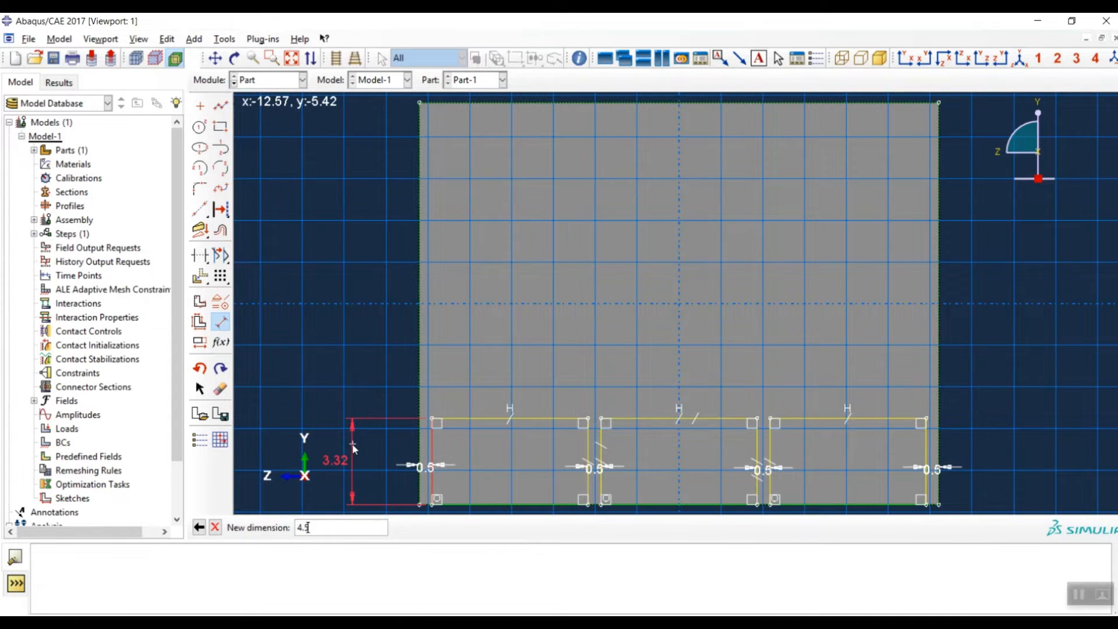
key("Return")
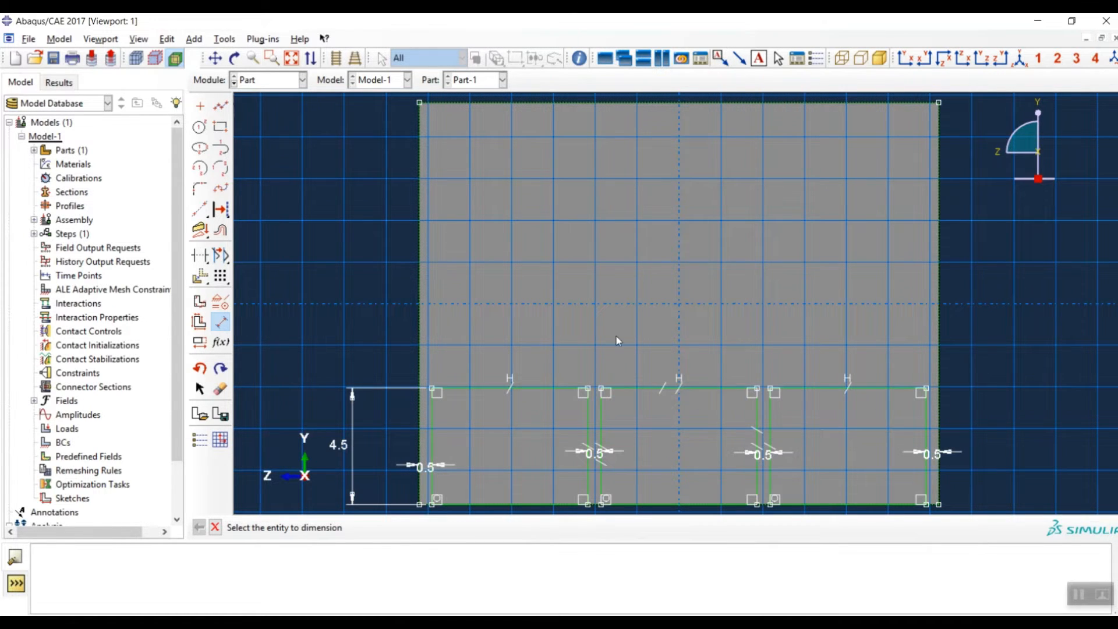
Sketch a second row of three rectangles just above the first row, with their top edges on the horizontal centerline.
left_click(220, 127)
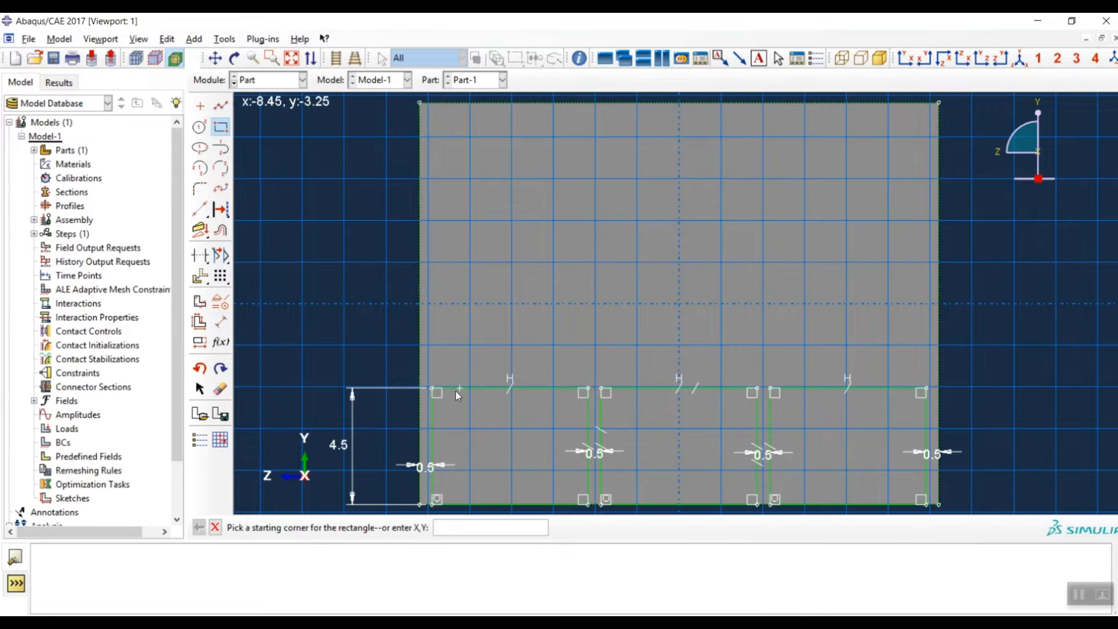
left_click(438, 366)
left_click(574, 304)
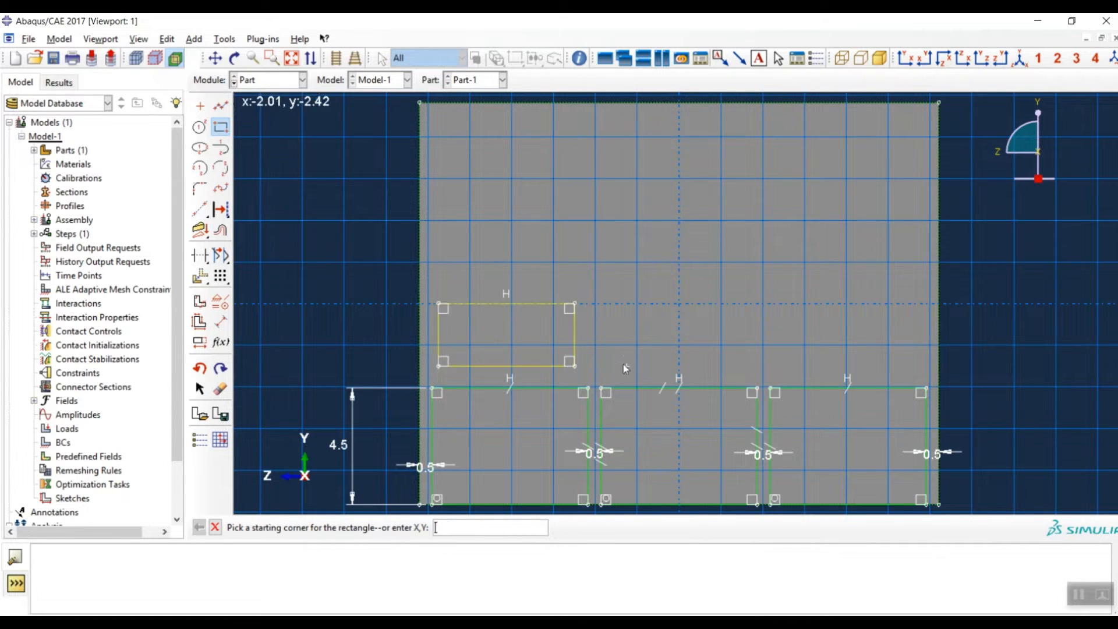
left_click(617, 366)
left_click(742, 304)
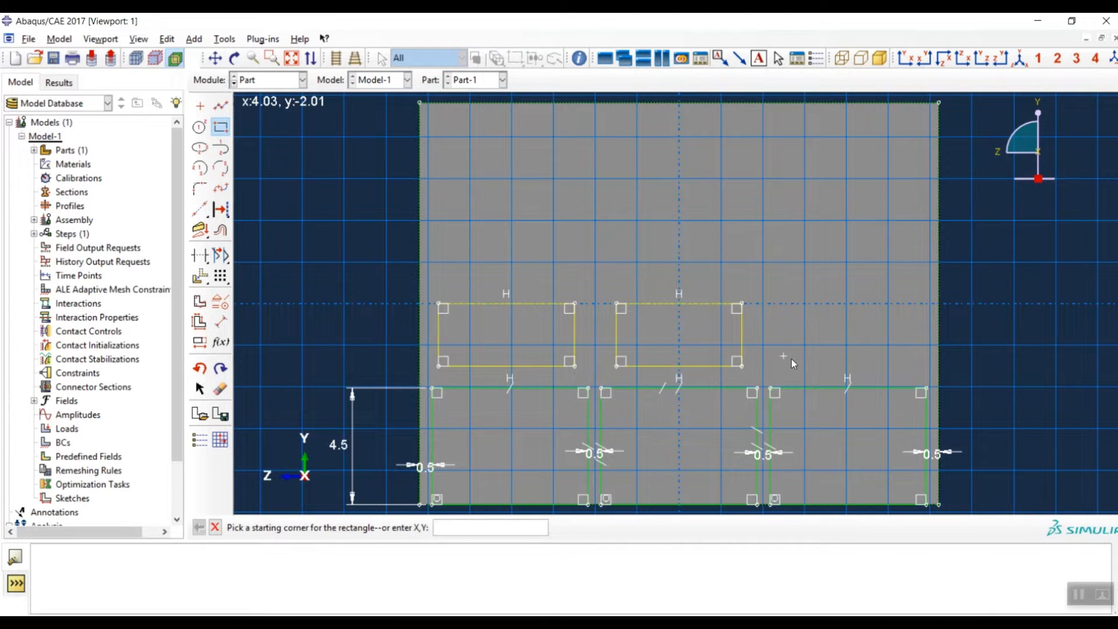
left_click(795, 356)
left_click(909, 303)
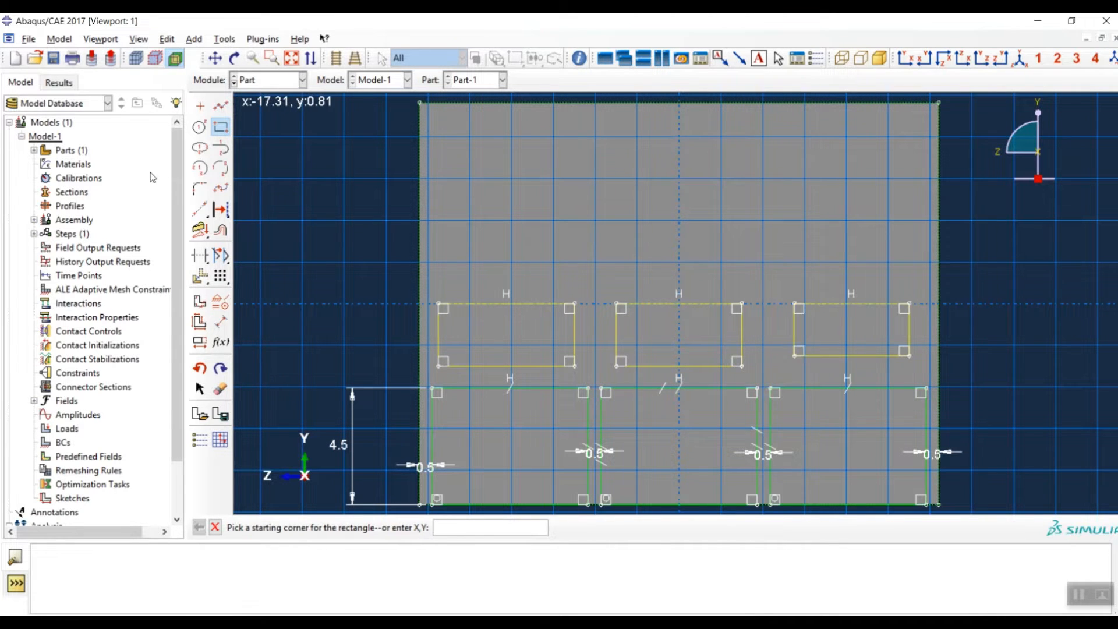
Dimension the gap between the face's left edge and the second row's leftmost rectangle as 0.5.
left_click(221, 324)
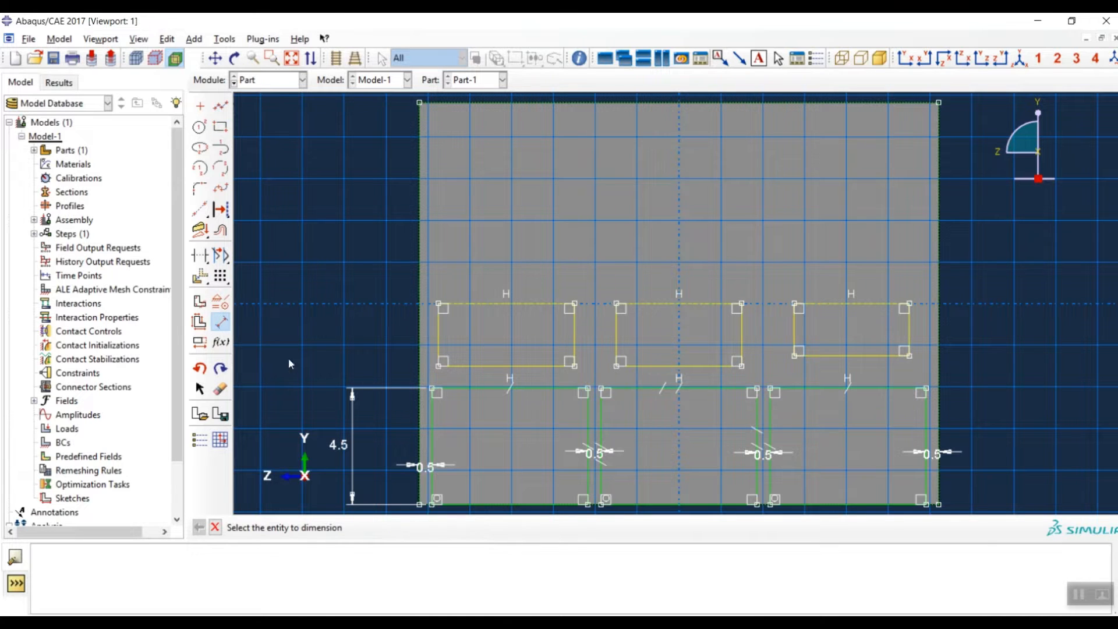
left_click(438, 342)
left_click(419, 340)
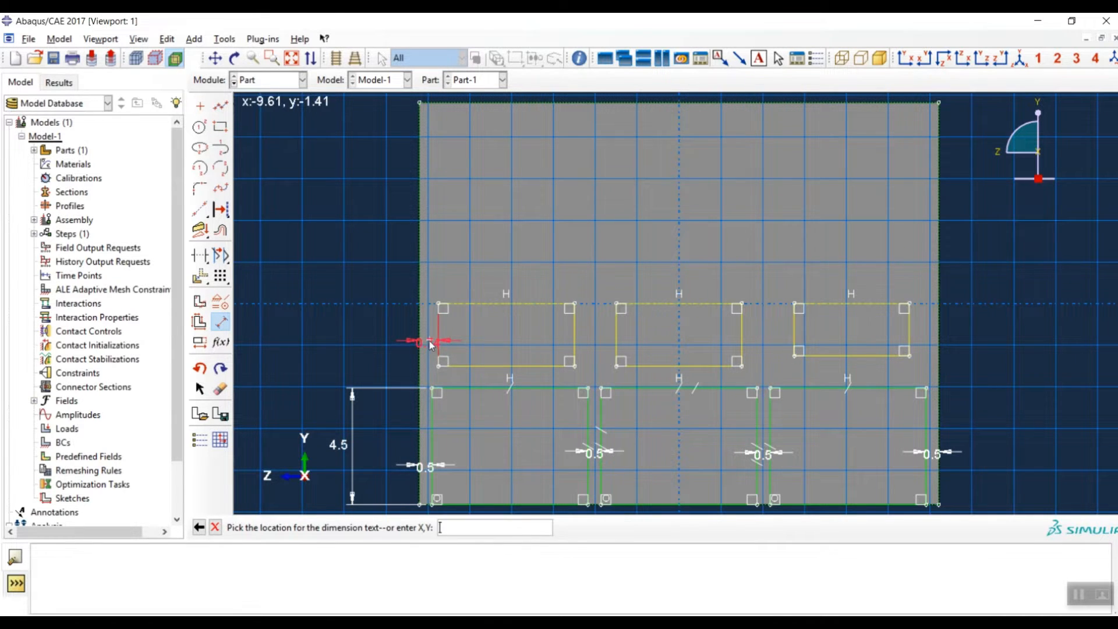
left_click(428, 341)
type("0.5")
key("Return")
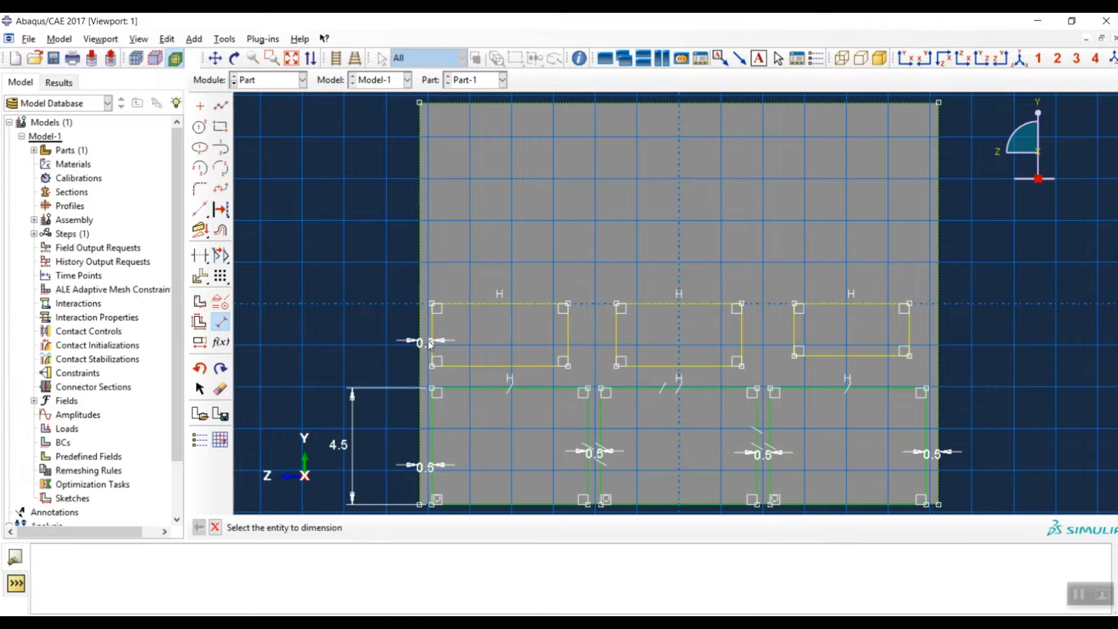
Dimension the gap between the left and middle rectangles of the second row as 0.5.
left_click(615, 337)
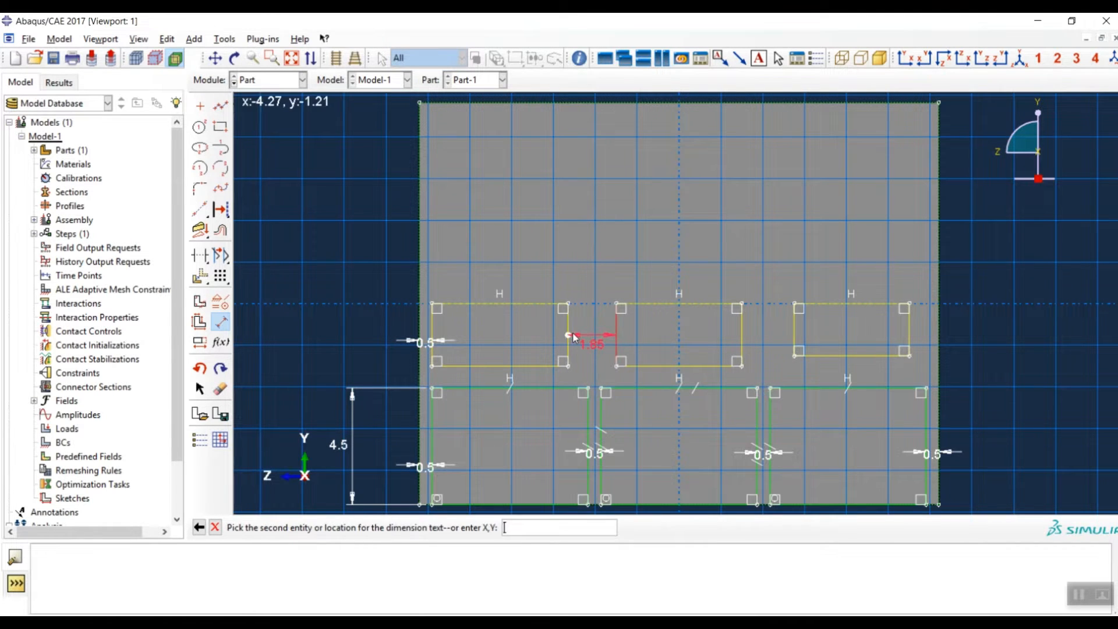
left_click(568, 340)
left_click(597, 341)
type("0.5")
key("Return")
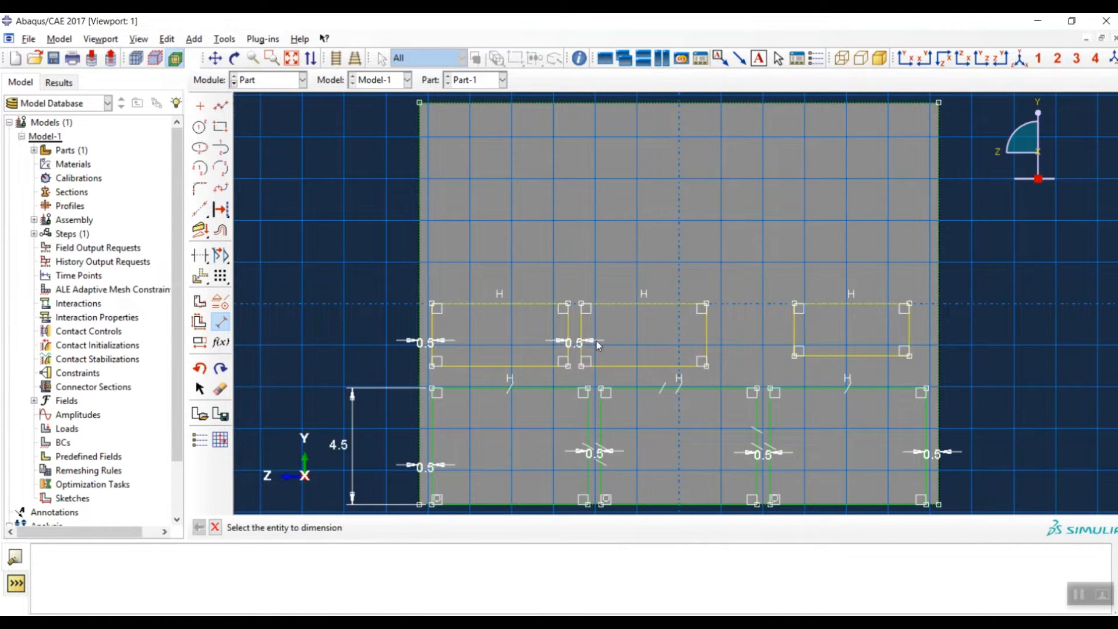
Dimension the gap between the middle and right rectangles of the second row as 0.5.
left_click(794, 327)
left_click(706, 330)
left_click(735, 331)
type("0.5")
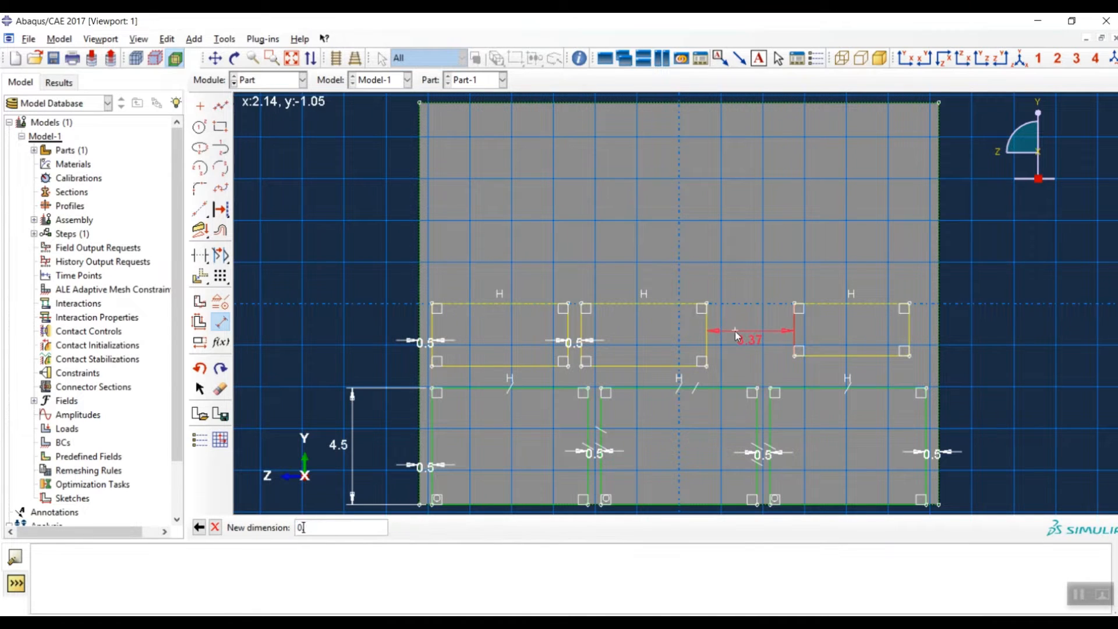
key("Return")
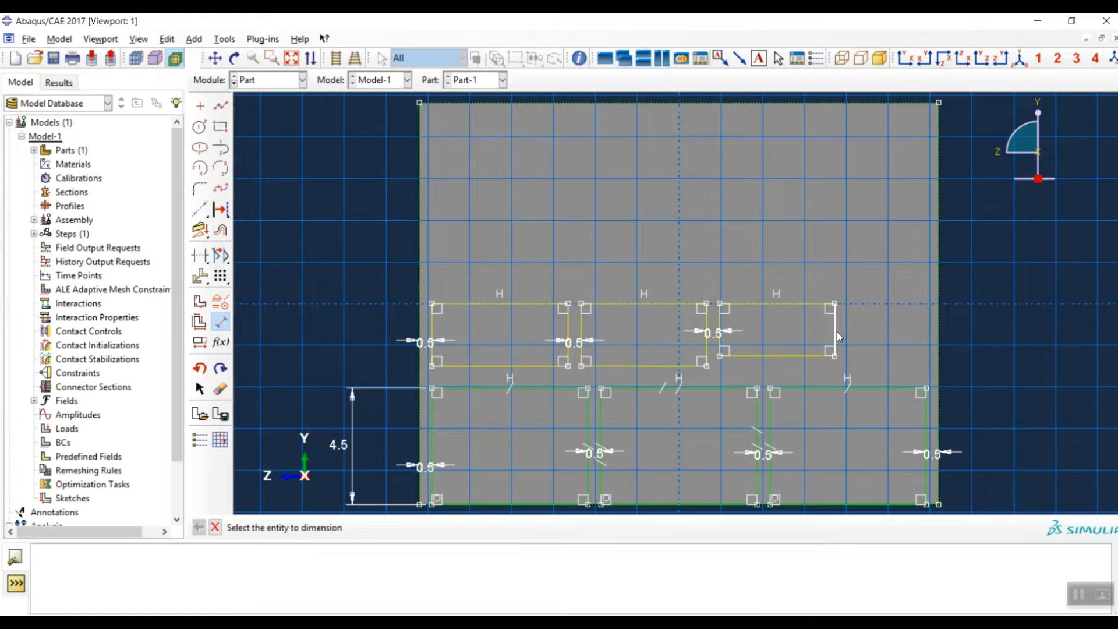
Dimension the gap between the second row's rightmost rectangle and the face's right edge as 0.5.
left_click(836, 331)
left_click(936, 330)
left_click(896, 330)
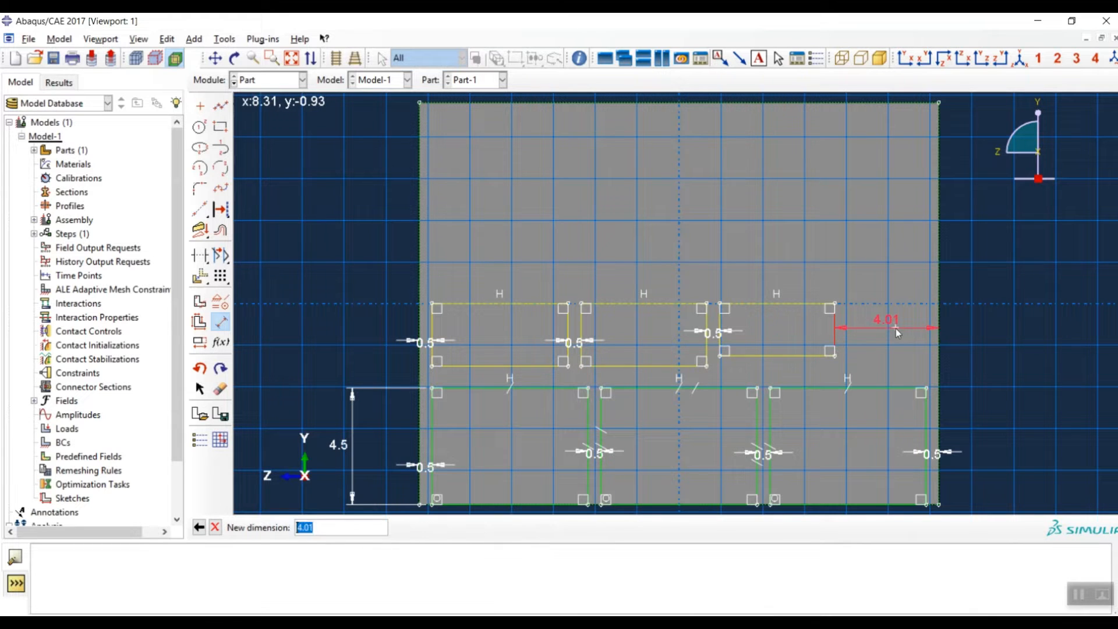
type("0.5")
key("Return")
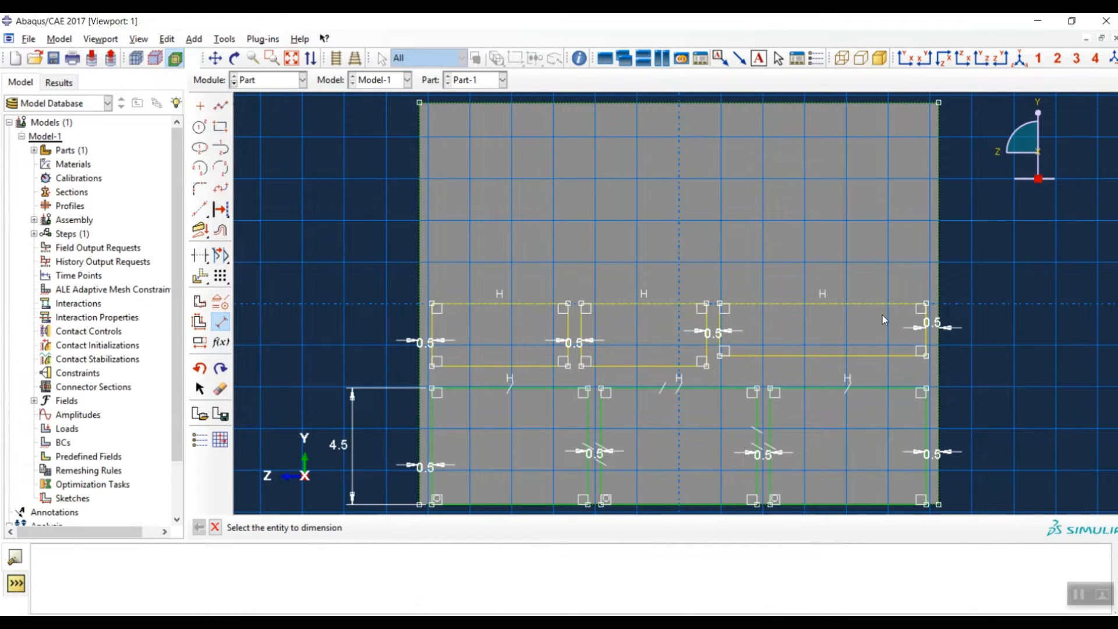
Apply equal-length constraints to the top edges and to the vertical edges of the three second-row rectangles.
left_click(220, 301)
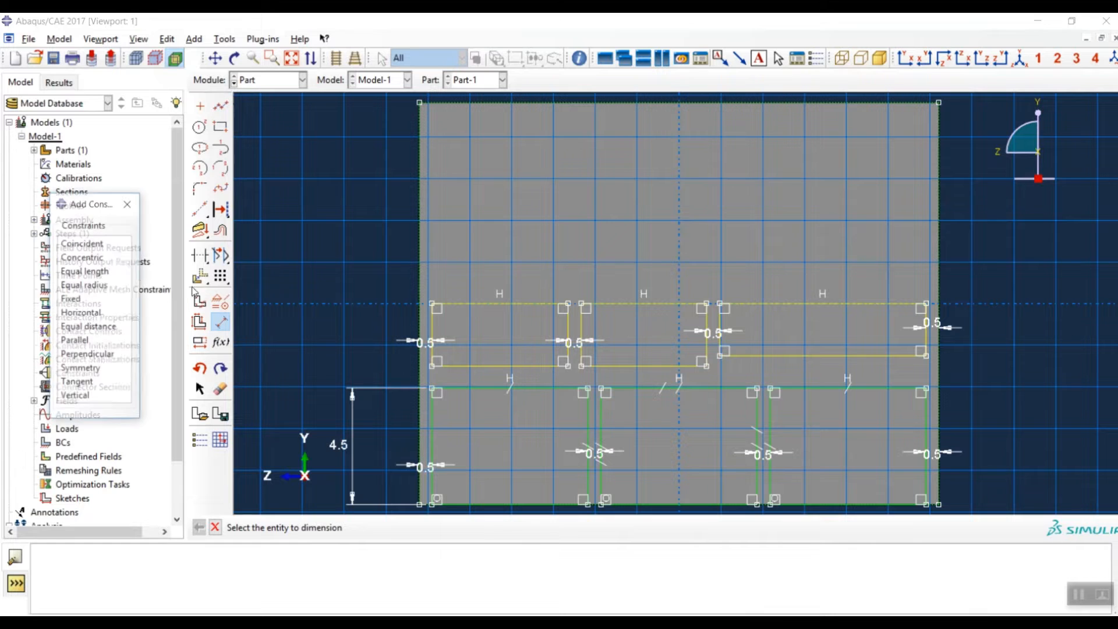
left_click(85, 272)
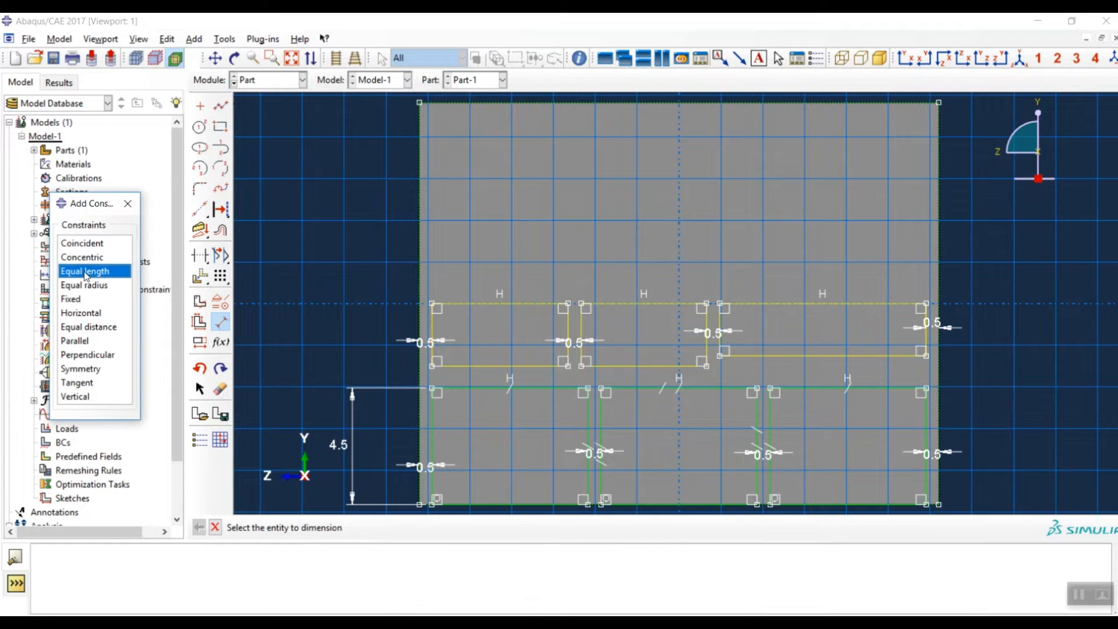
left_click(513, 304)
left_click(650, 304)
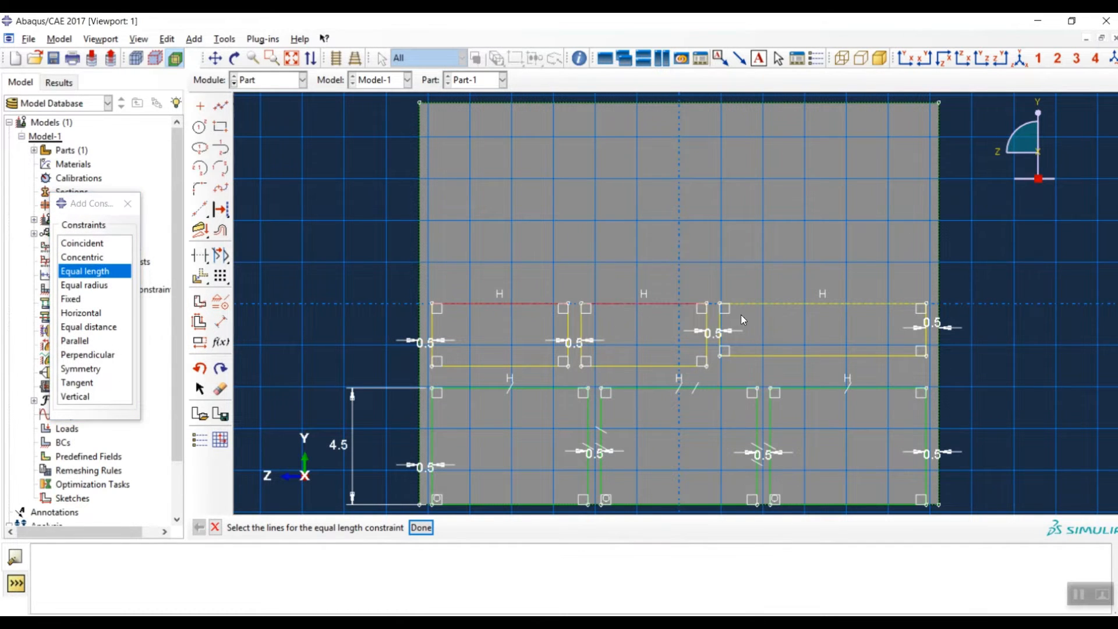
left_click(840, 303)
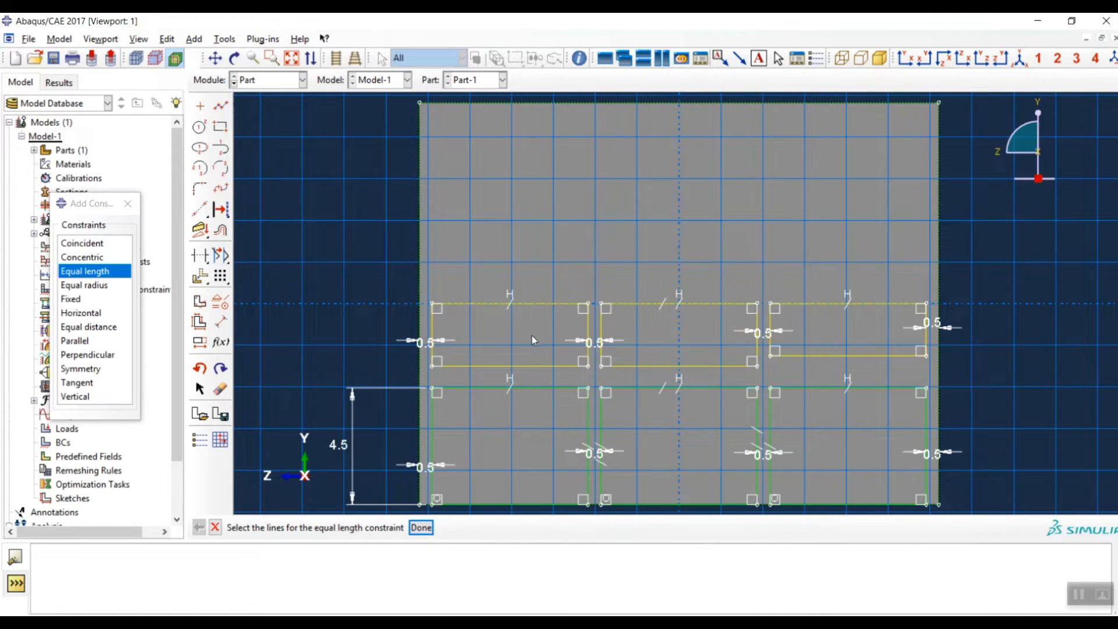
left_click_drag(531, 336, 848, 331)
middle_click(343, 272)
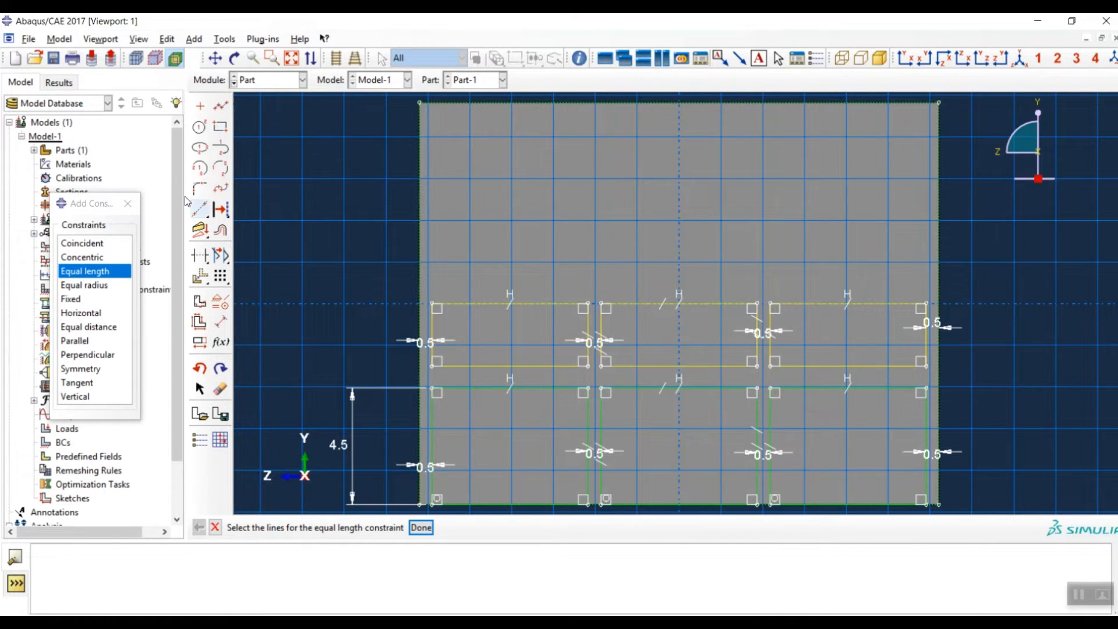
Dimension the vertical gap between the left rectangles of the first and second rows as 0.5.
left_click(220, 321)
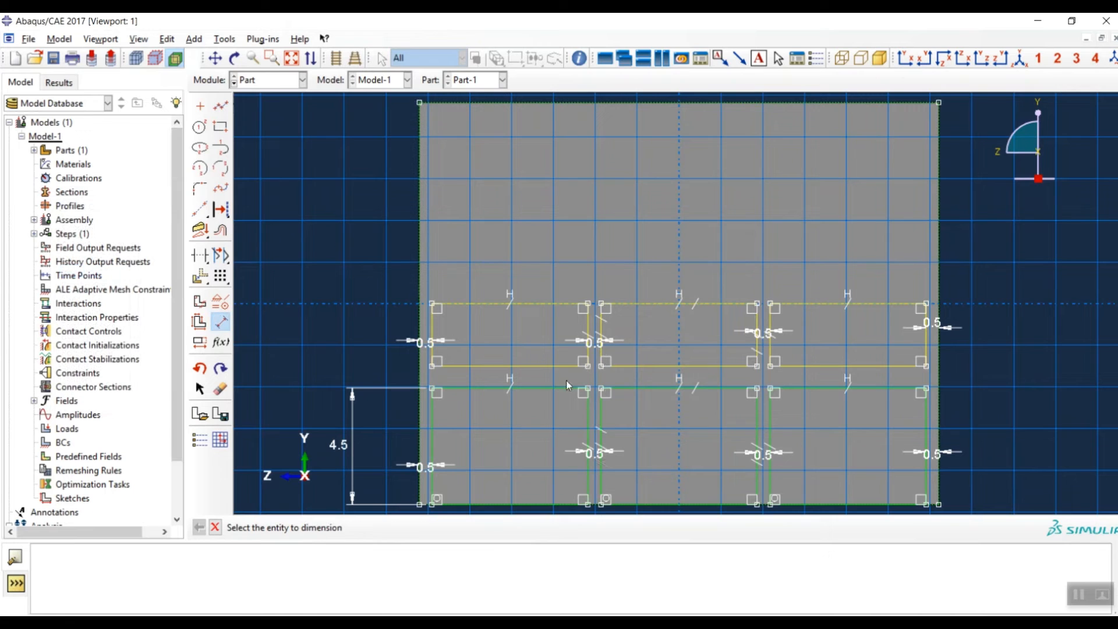
left_click(533, 366)
left_click(533, 387)
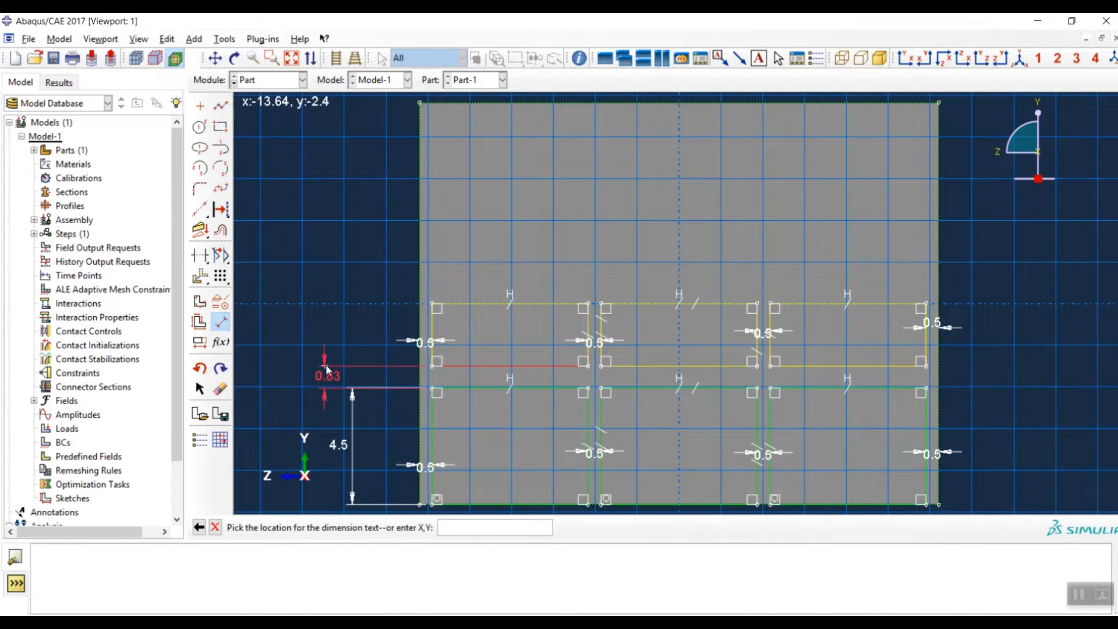
left_click(332, 376)
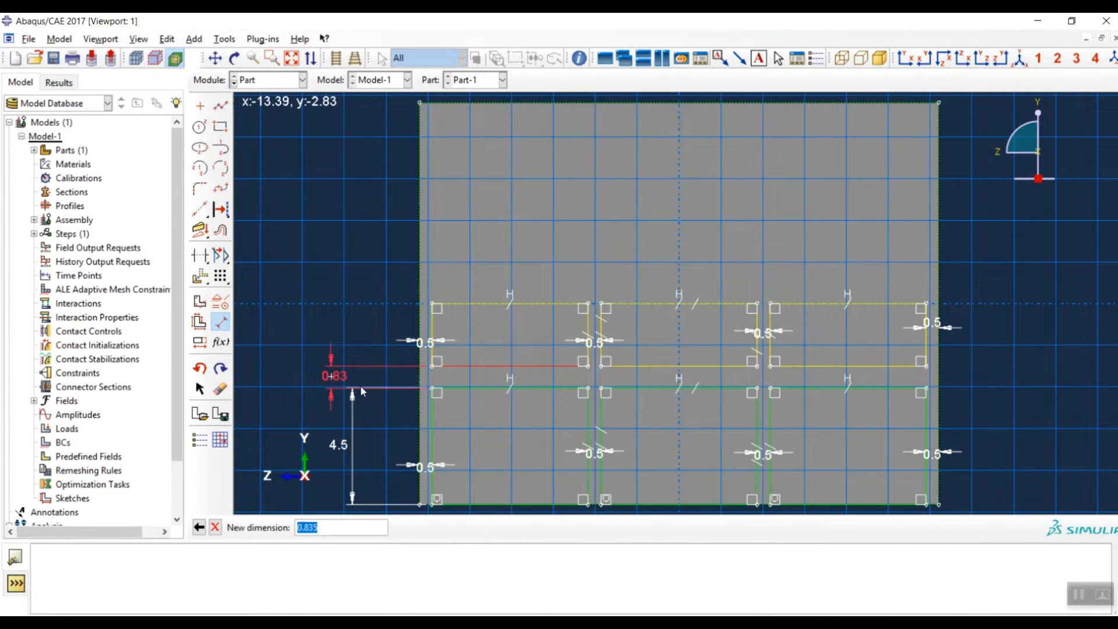
type("0.5")
key("Return")
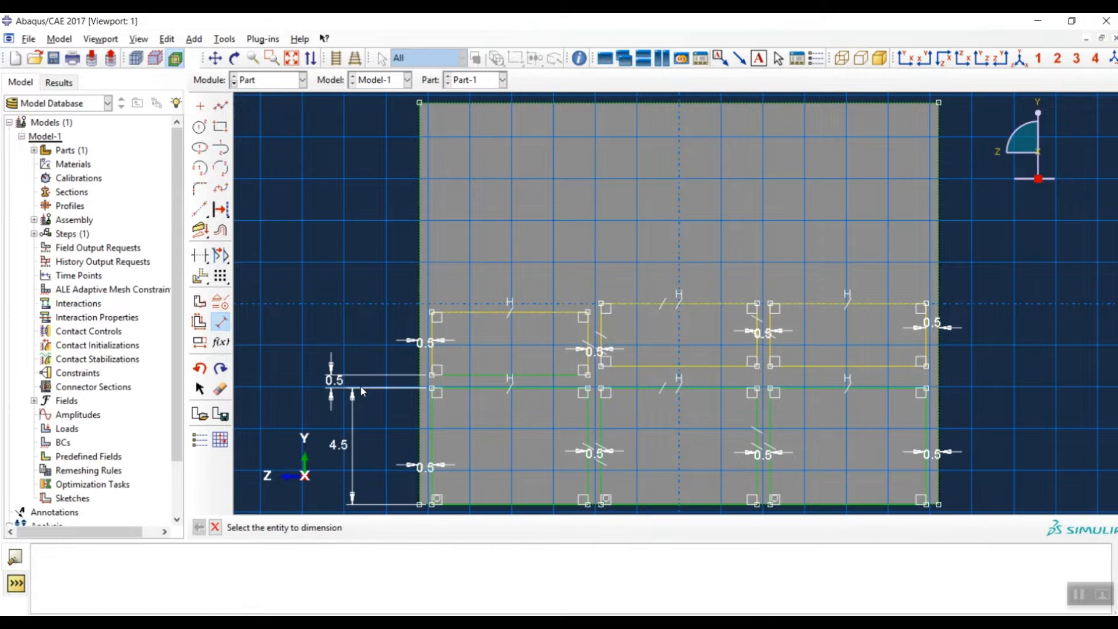
Dimension the vertical gap between the middle rectangles of the first and second rows as 0.5.
left_click(687, 365)
left_click(690, 387)
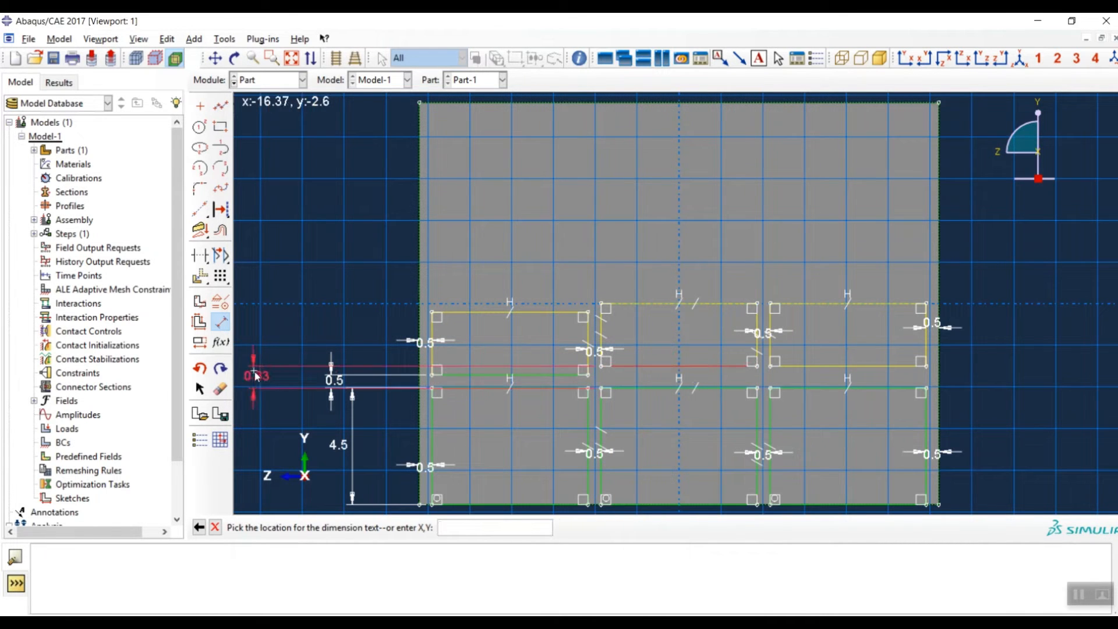
left_click(272, 376)
type("0.5")
key("Return")
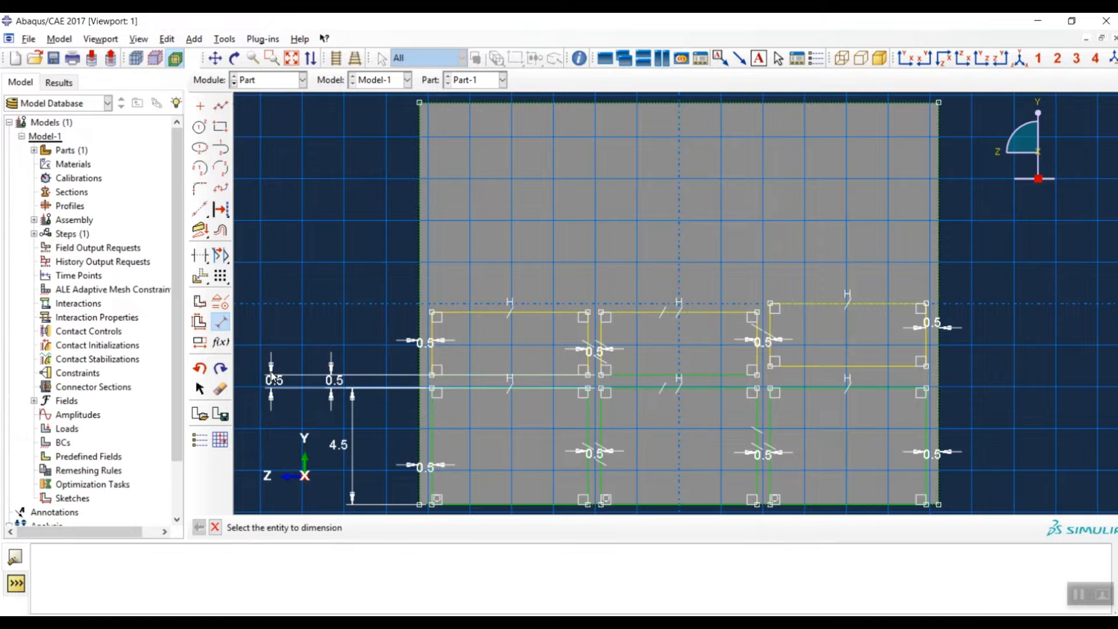
Dimension the vertical gap between the right rectangles of the first and second rows as 0.5.
left_click(849, 366)
left_click(852, 388)
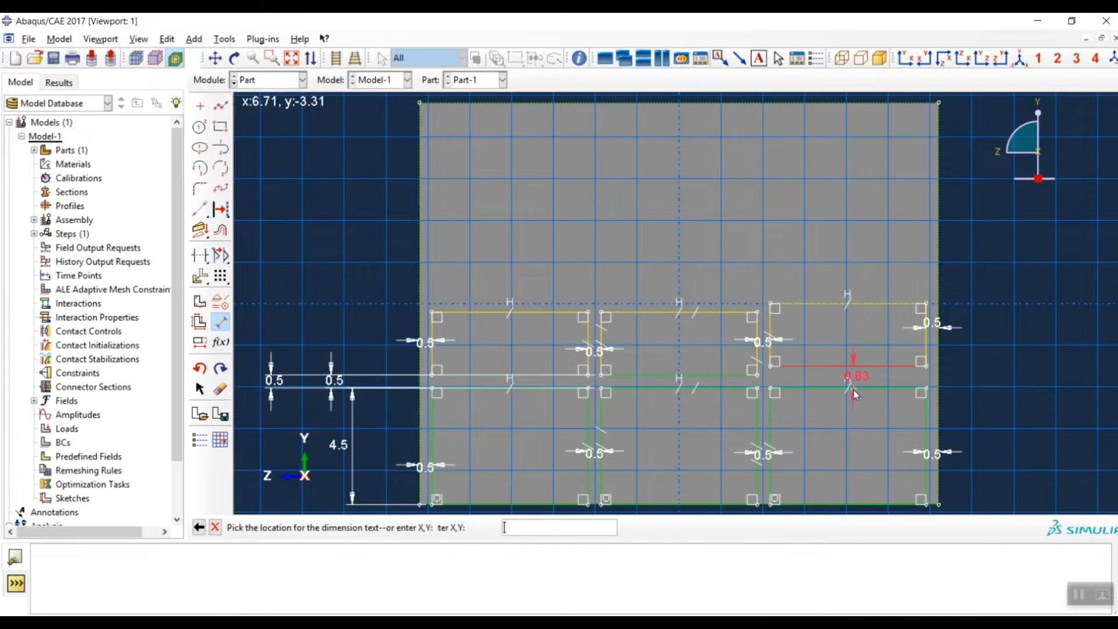
left_click(1007, 392)
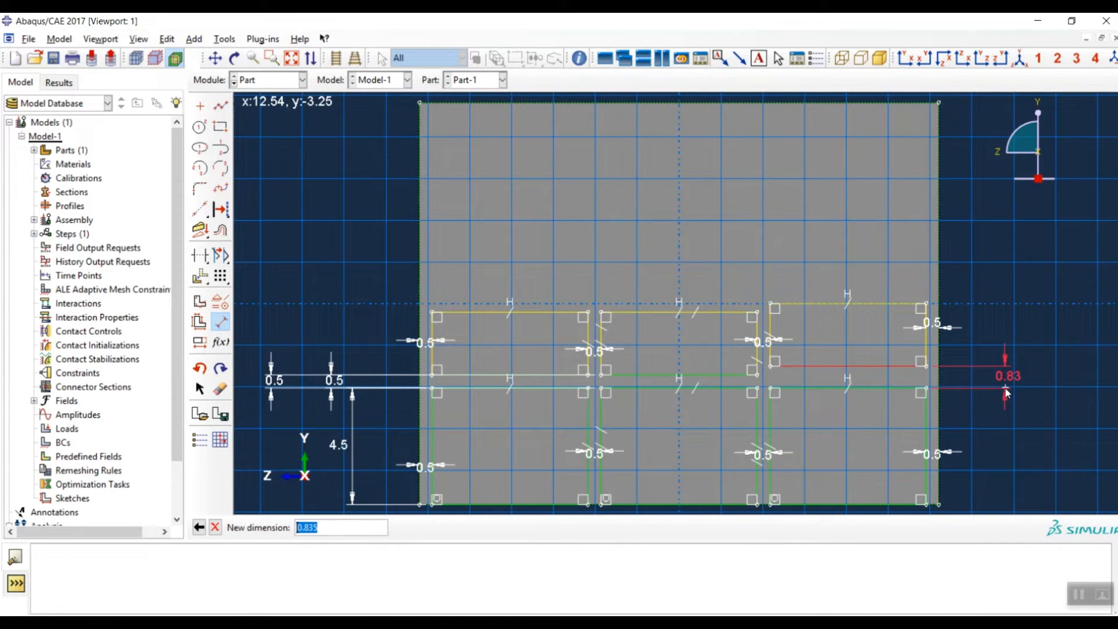
type("0")
key("Return")
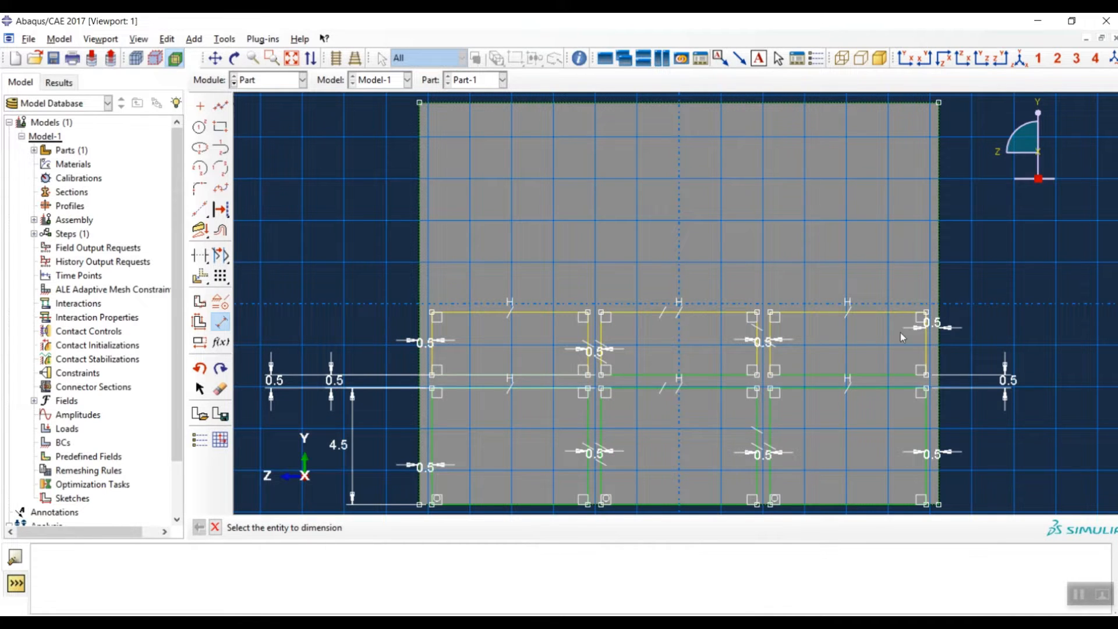
Try to add another 0.5 dimension between the face's right edge and the second row's rightmost rectangle.
left_click(938, 344)
left_click(925, 344)
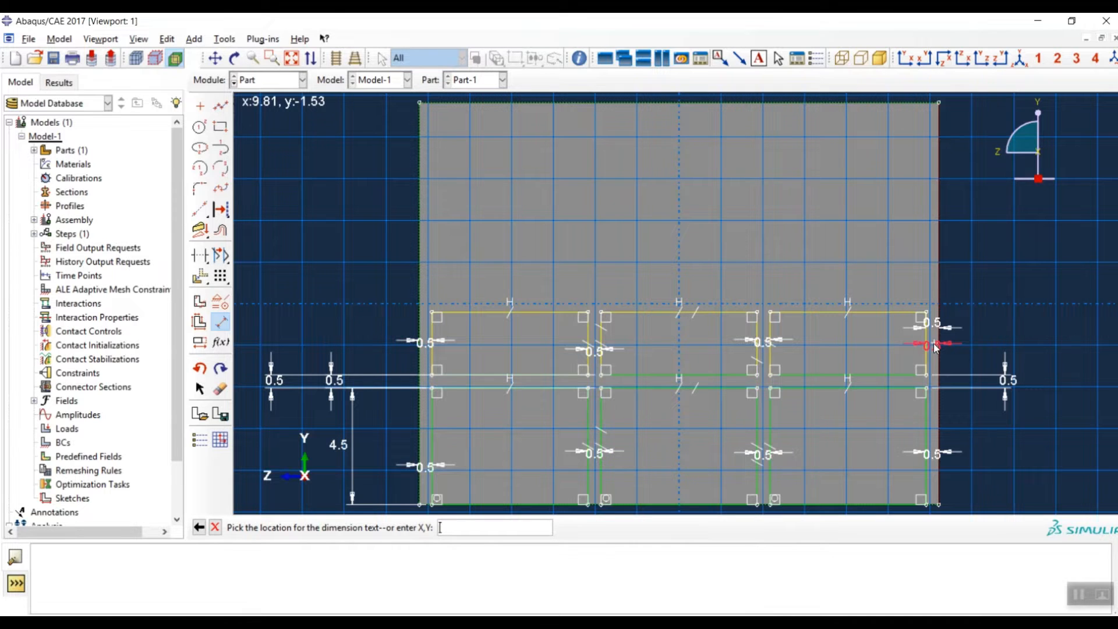
left_click(935, 348)
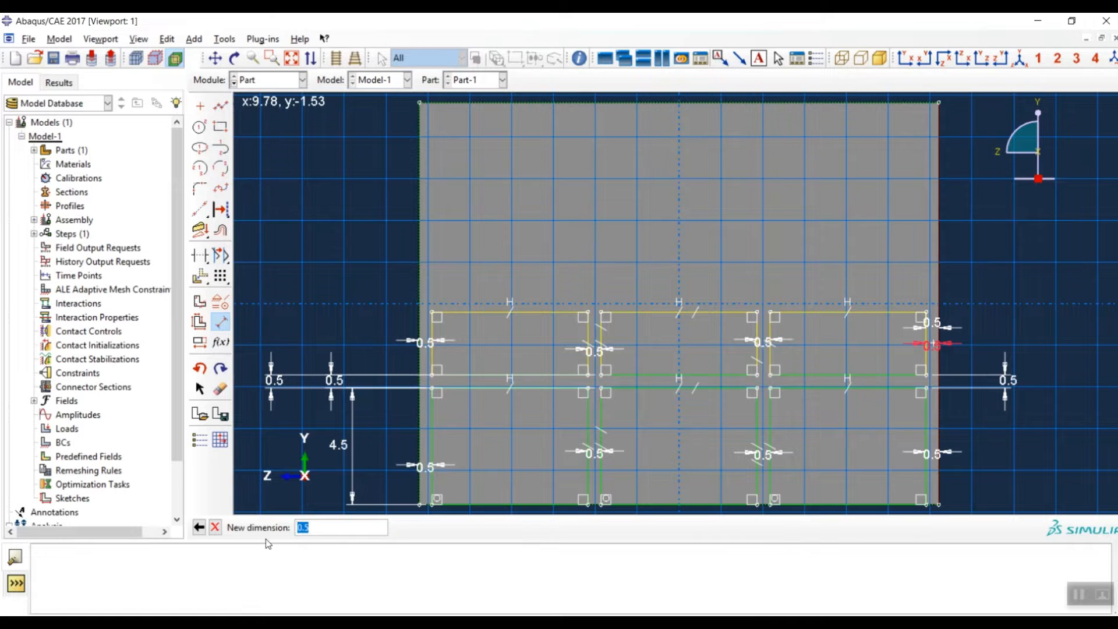
key("Return")
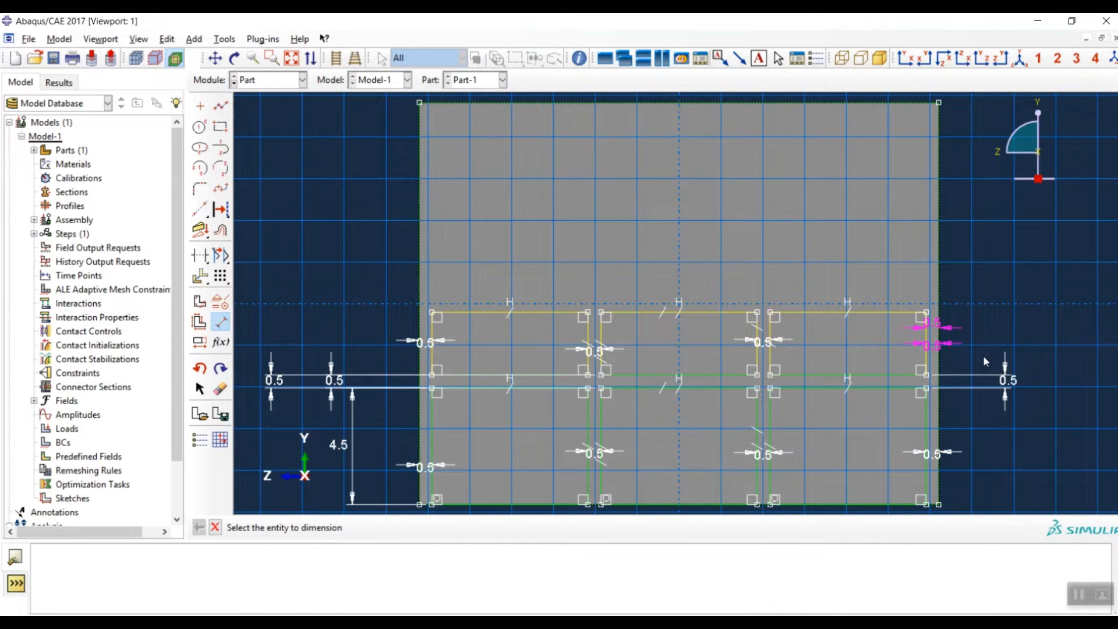
key("Escape")
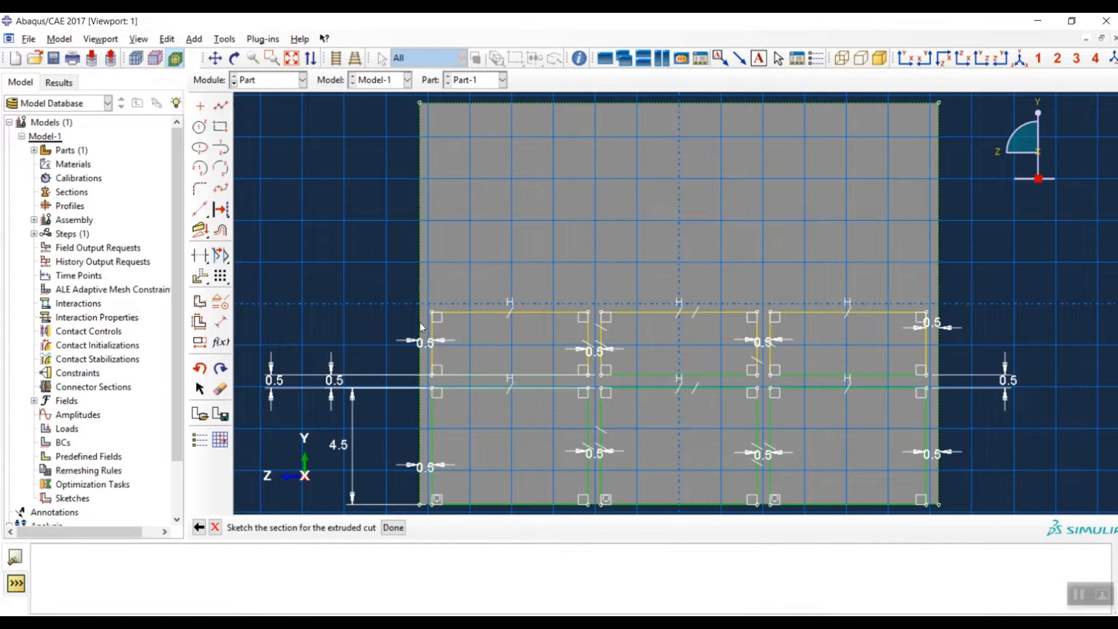
Dimension the height of the second row's left rectangle as 3.
left_click(221, 321)
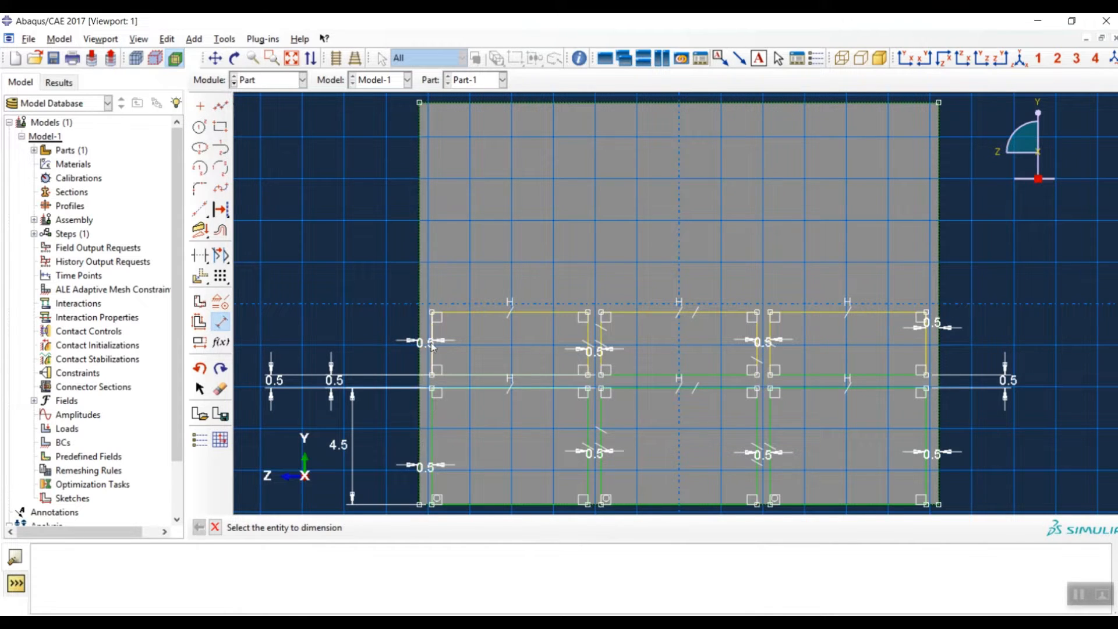
left_click(431, 342)
left_click(313, 337)
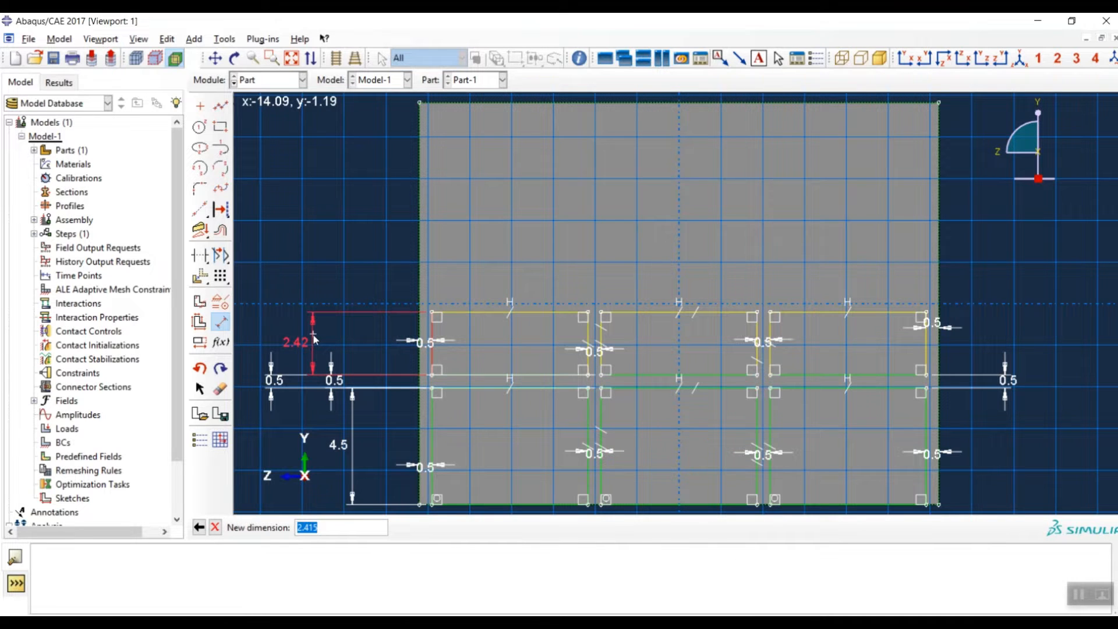
type("3")
key("Return")
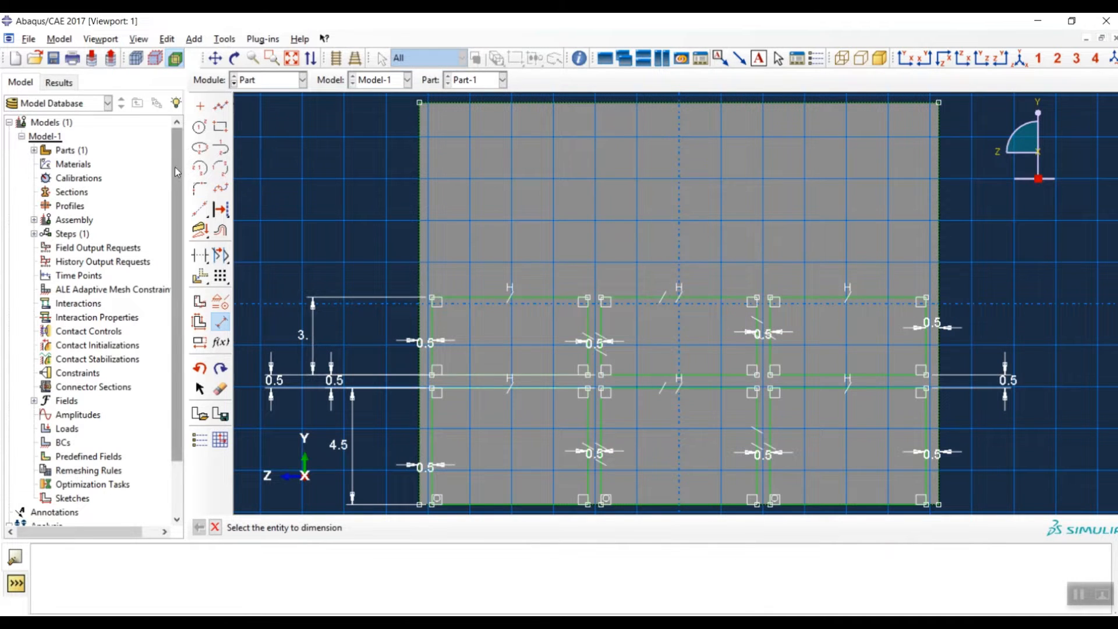
Sketch a third row of three rectangles just above the second row, with their top edges at about y 3.6.
left_click(221, 126)
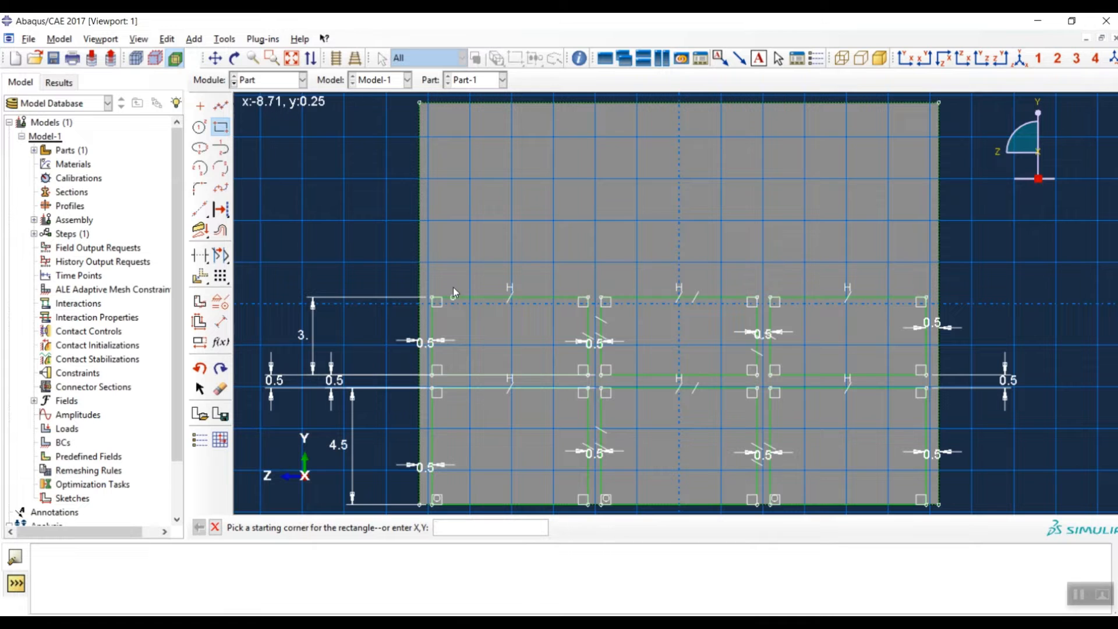
left_click(438, 282)
left_click(574, 211)
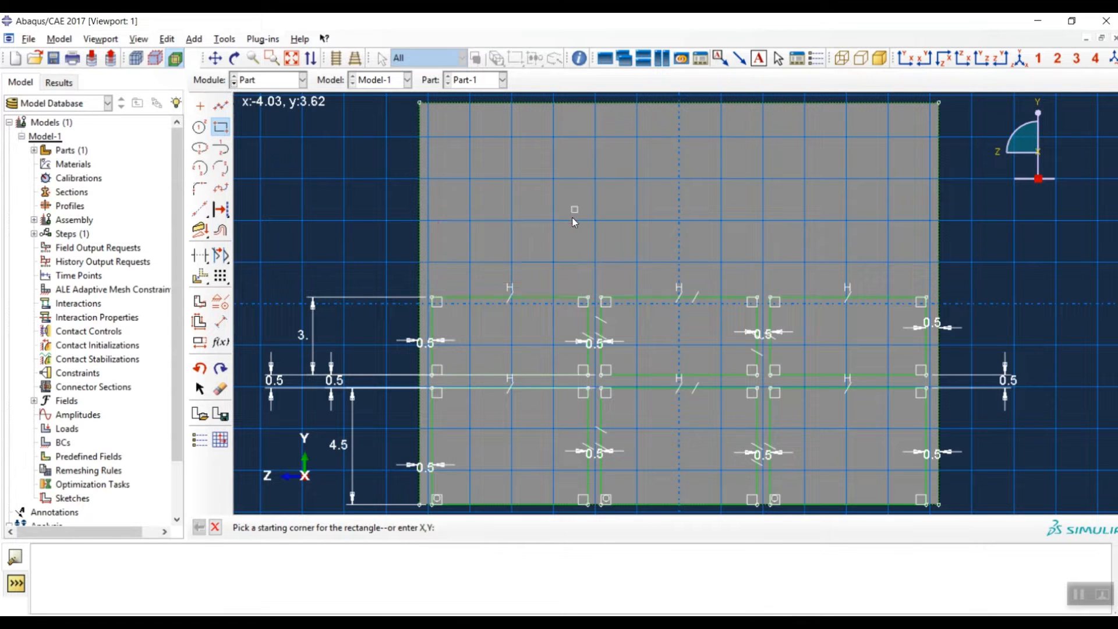
left_click(616, 281)
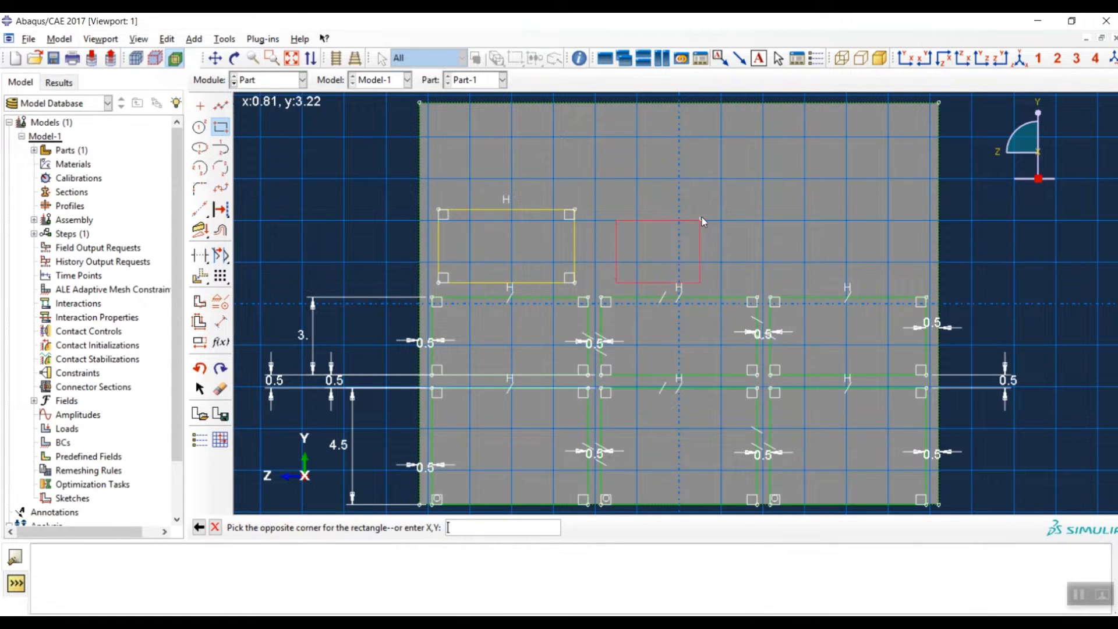
left_click(740, 209)
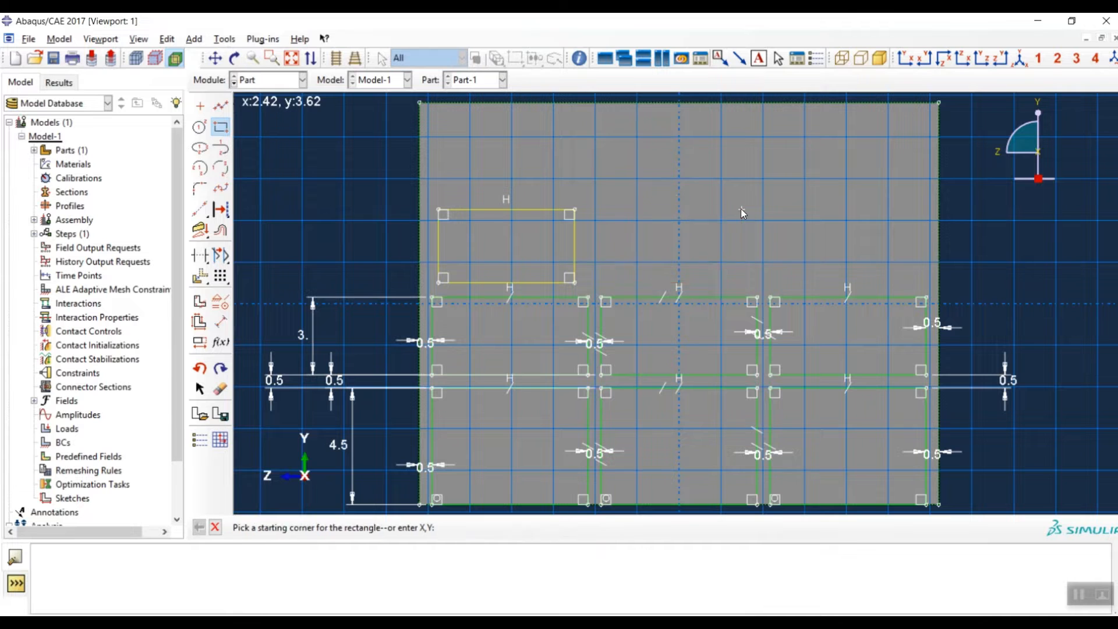
left_click(774, 282)
left_click(909, 209)
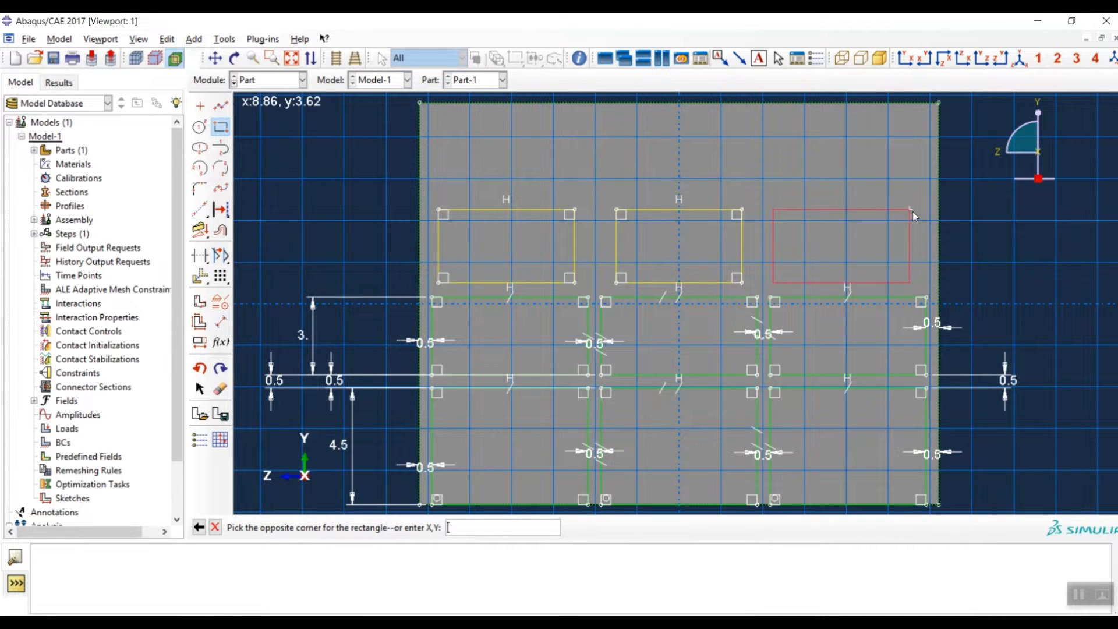
Dimension the vertical gap between the left rectangles of the second and third rows as 0.5.
left_click(220, 320)
left_click(460, 285)
left_click(459, 299)
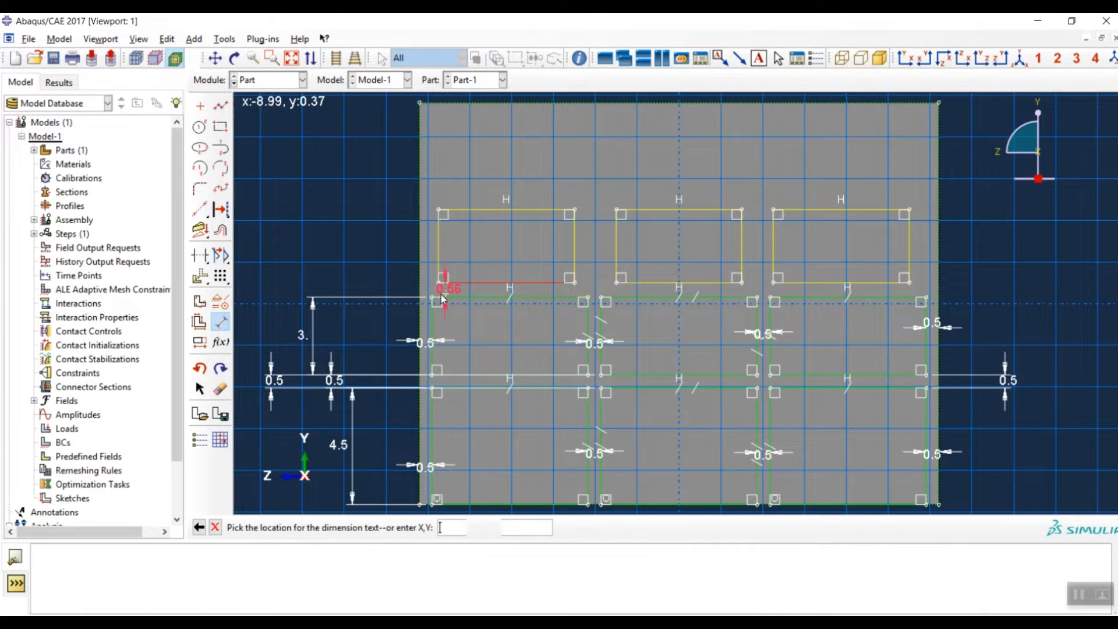
left_click(346, 292)
type("0.5")
key("Return")
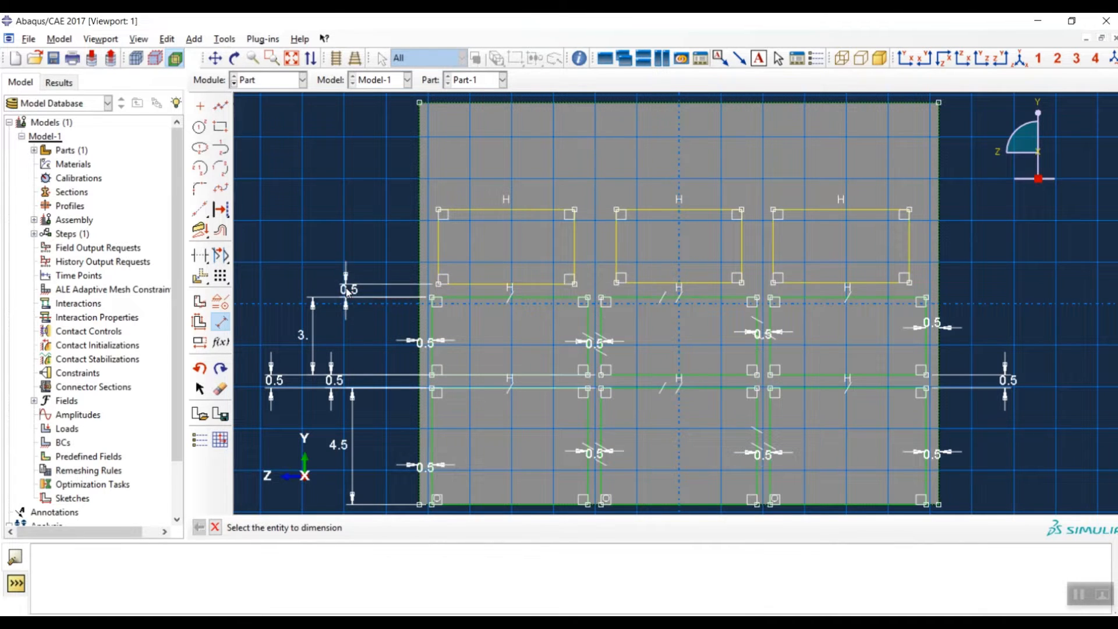
Dimension the vertical gap between the third row's middle rectangle and the second row's top edge as 0.5.
left_click(682, 284)
left_click(577, 297)
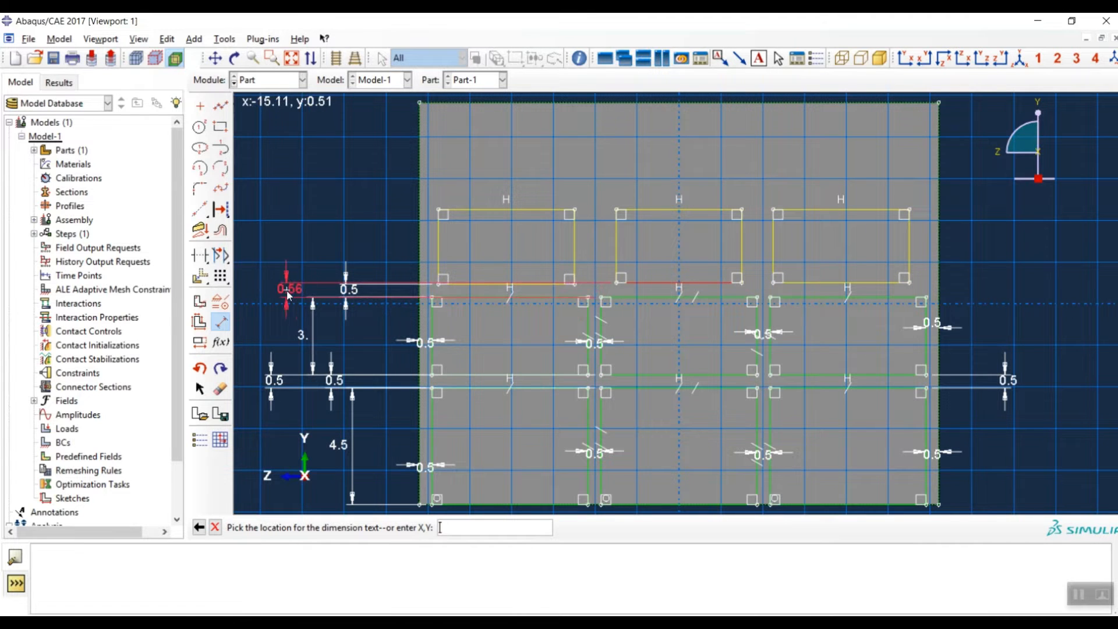
left_click(287, 292)
type("0.5")
key("Return")
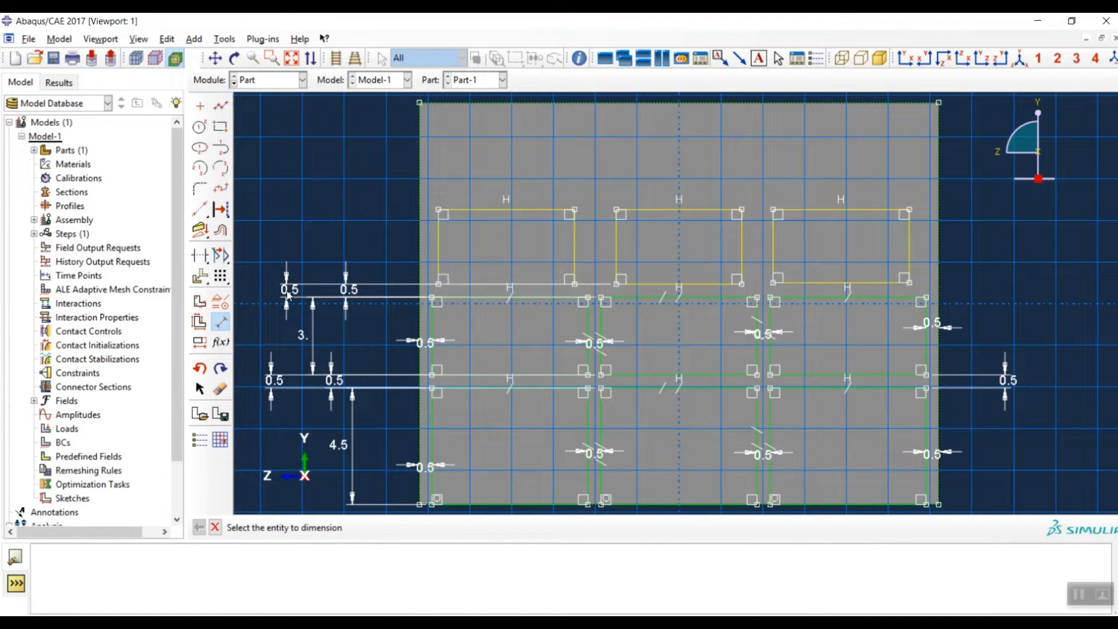
Dimension the vertical gap between the right rectangles of the second and third rows as 0.5.
left_click(849, 284)
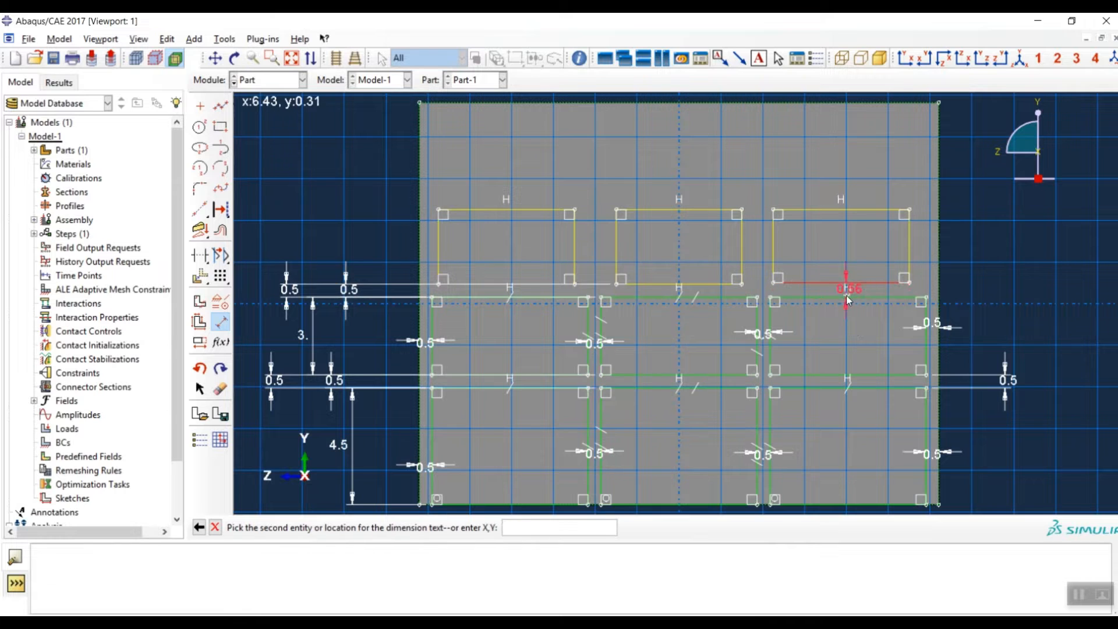
left_click(910, 299)
left_click(1009, 315)
type("0.5")
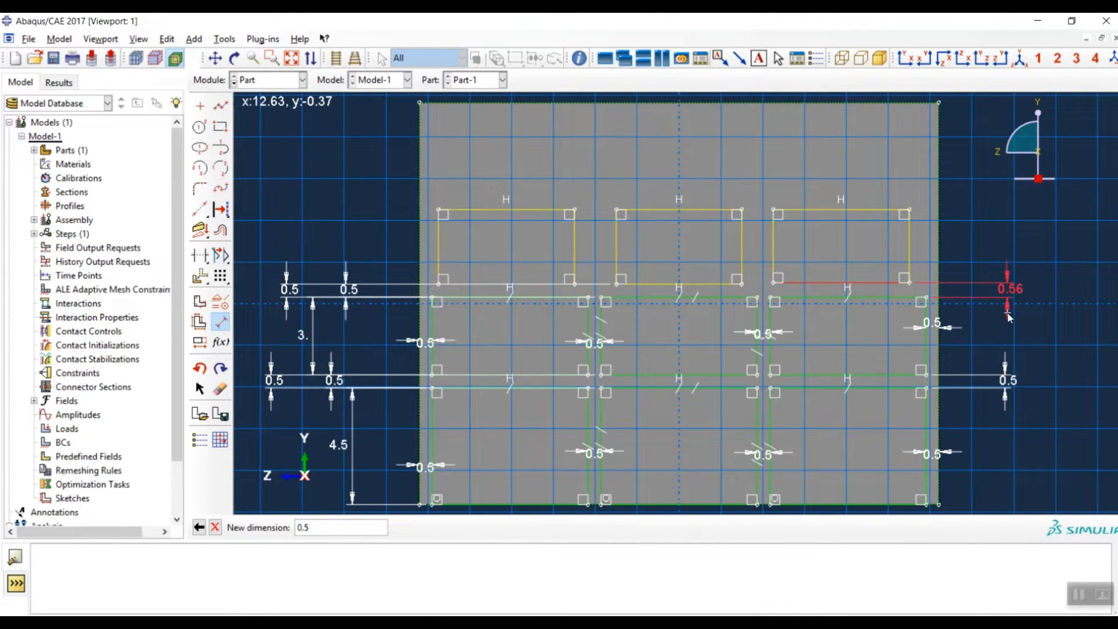
key("Return")
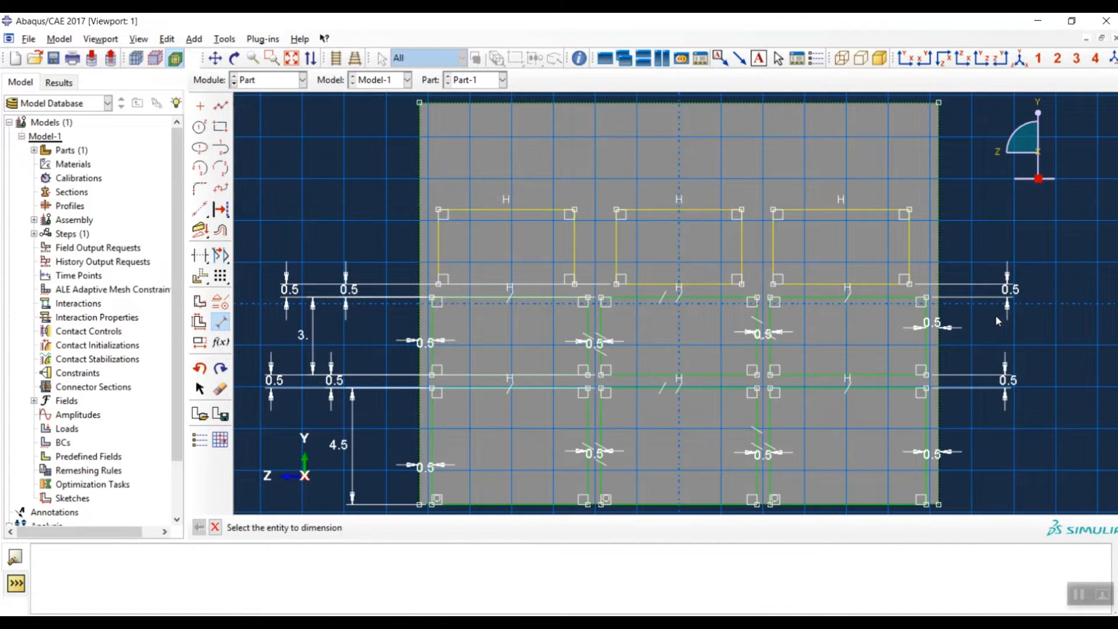
Dimension the gap between the third row's right rectangle and the block's right edge as 0.5.
left_click(937, 251)
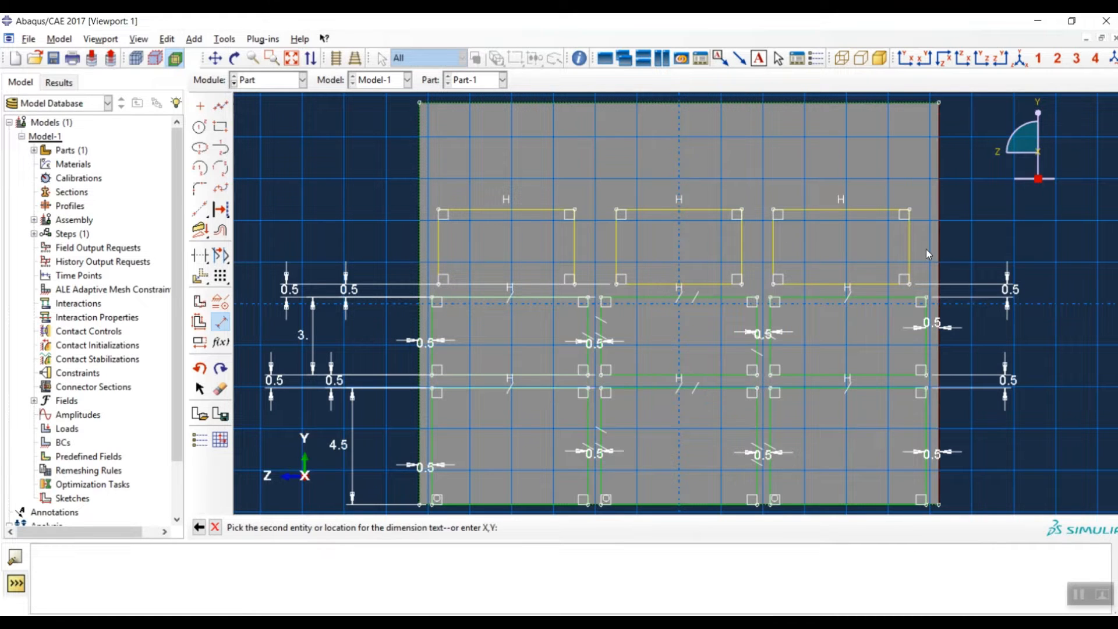
left_click(912, 251)
left_click(923, 250)
type("0.5")
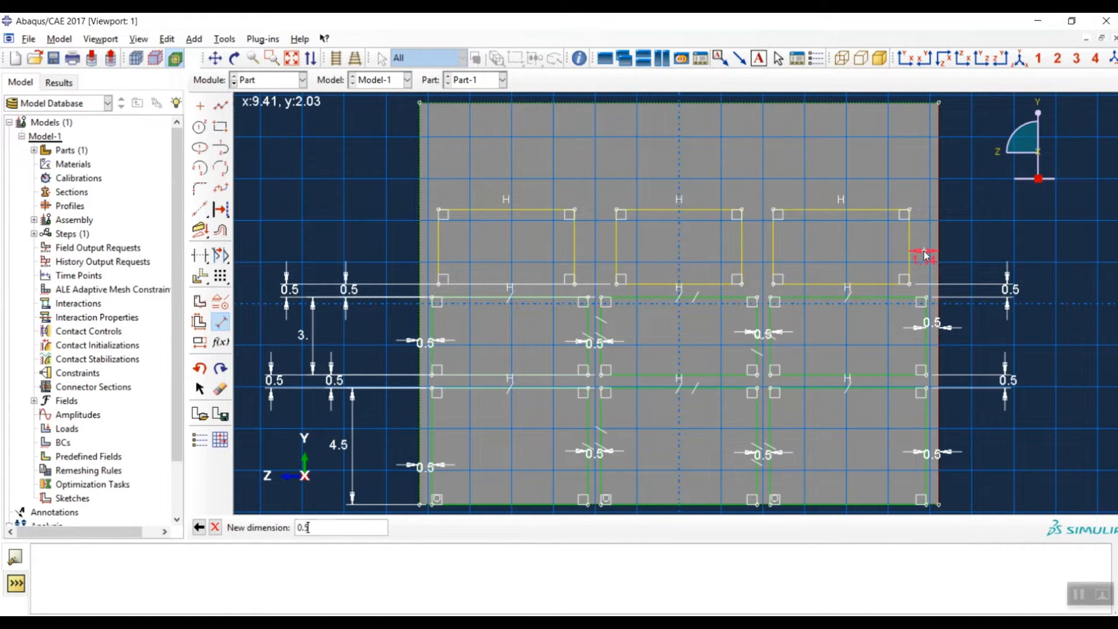
key("Return")
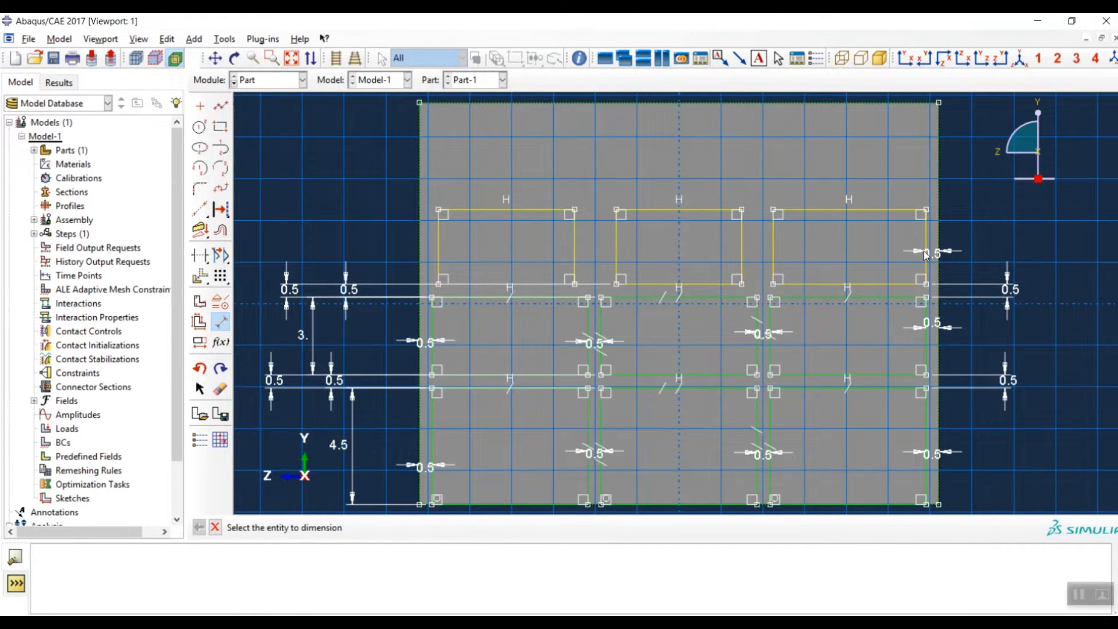
Dimension the horizontal gap between the middle and right rectangles of the third row as 0.5.
left_click(774, 243)
left_click(741, 250)
left_click(763, 258)
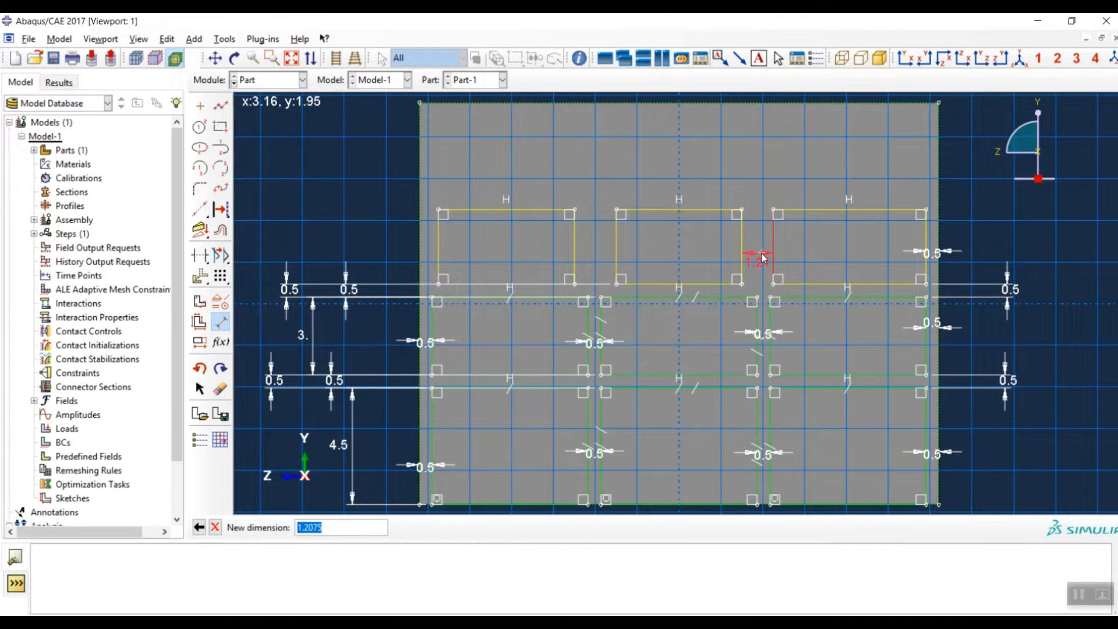
type("0.5")
key("Return")
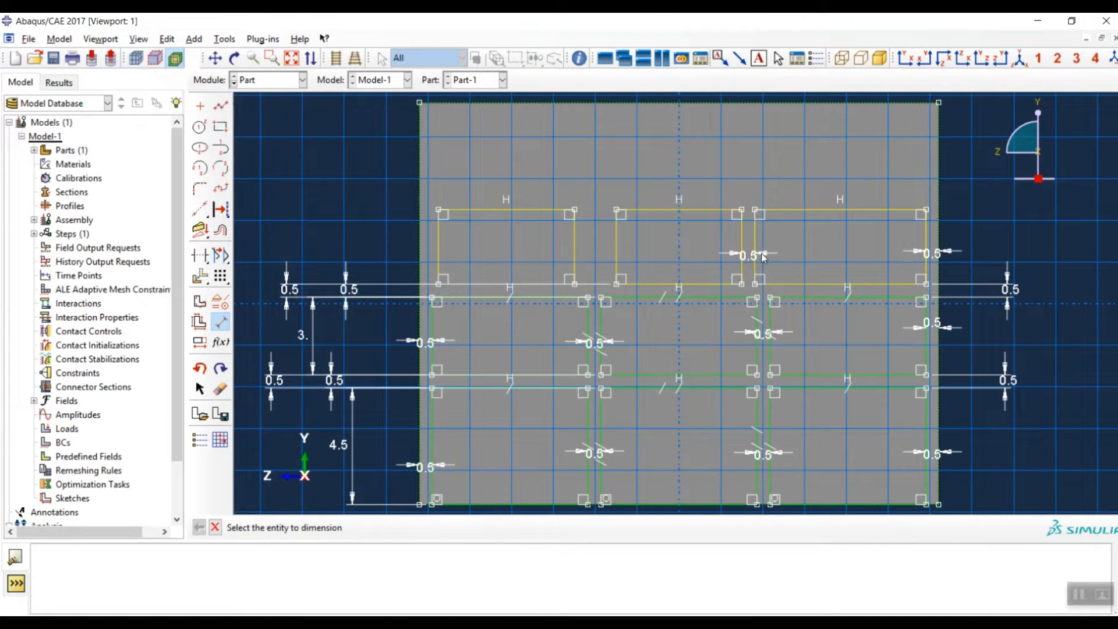
Dimension the horizontal gap between the left and middle rectangles of the third row as 0.5.
left_click(616, 252)
left_click(575, 252)
left_click(600, 253)
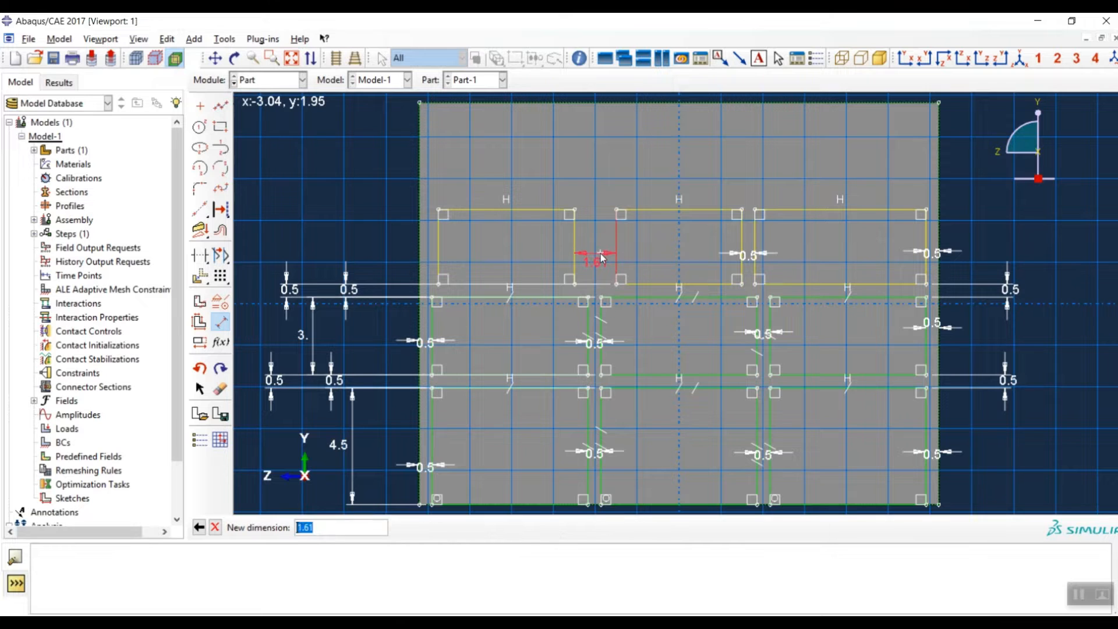
type("0.5")
key("Return")
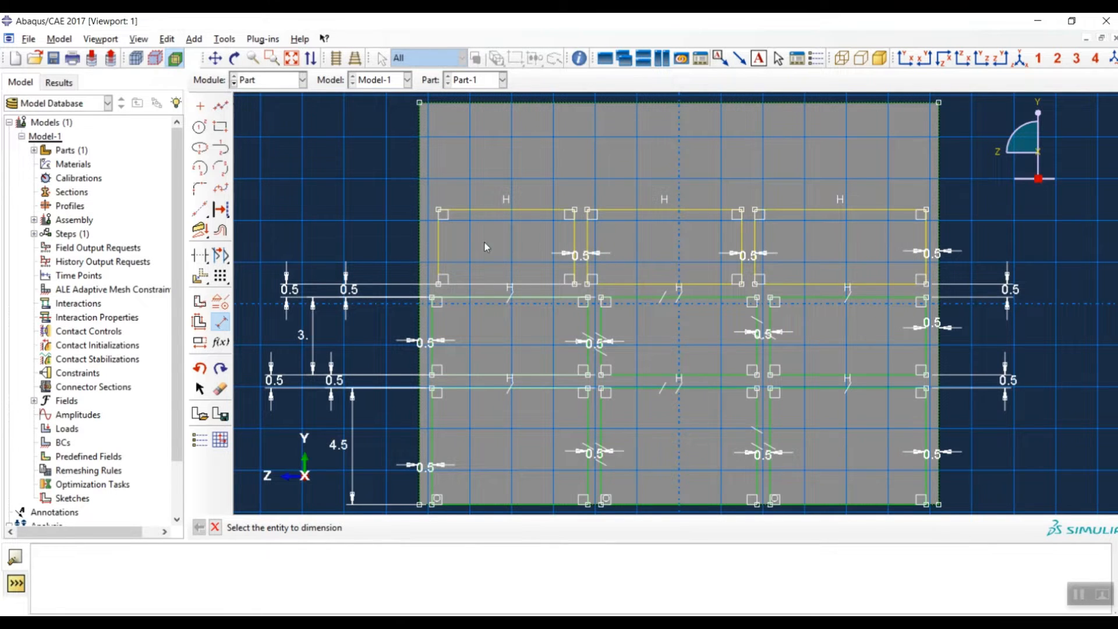
Dimension the gap between the third row's left rectangle and the block's left edge as 0.5.
left_click(436, 252)
left_click(420, 254)
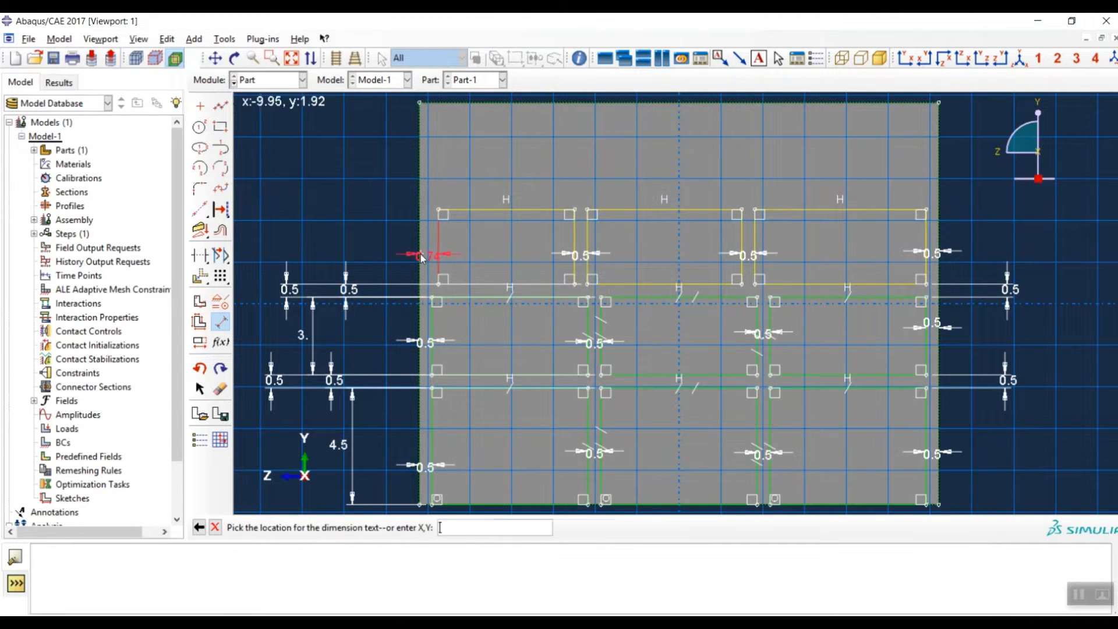
left_click(429, 256)
type("0.5")
key("Return")
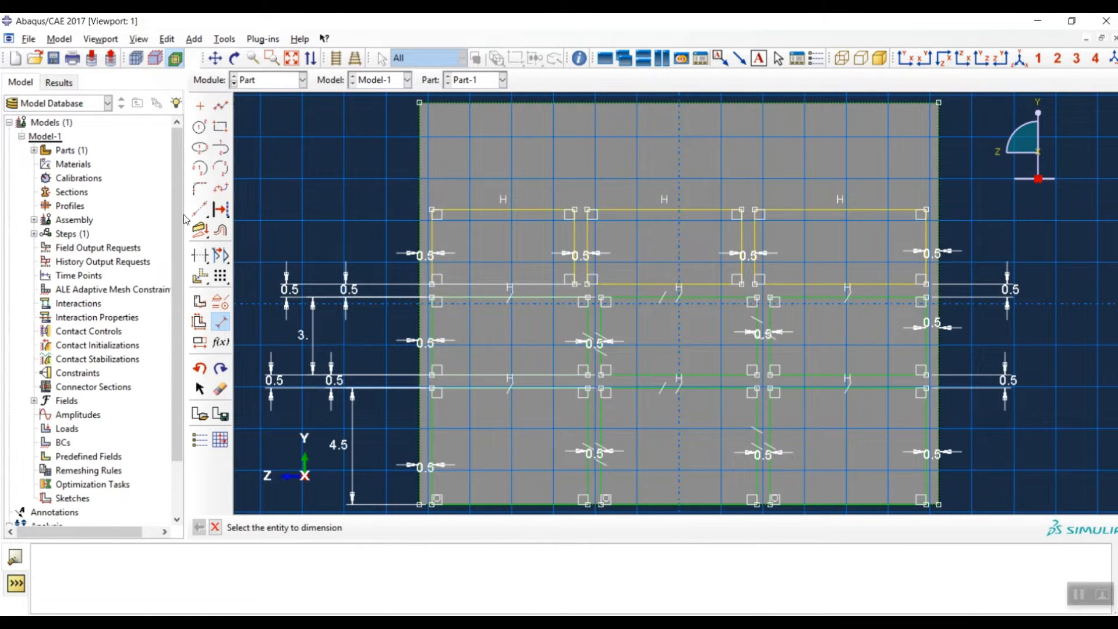
Apply an Equal length constraint to the third row's four inner vertical edges, on both sides of the two separating walls.
left_click(221, 301)
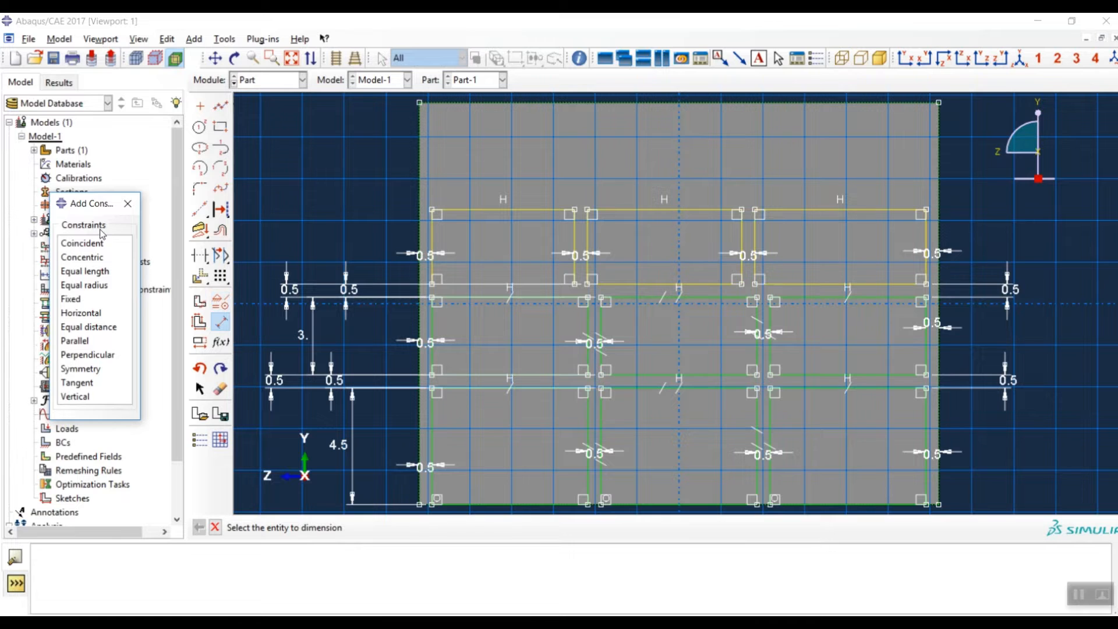
left_click(85, 272)
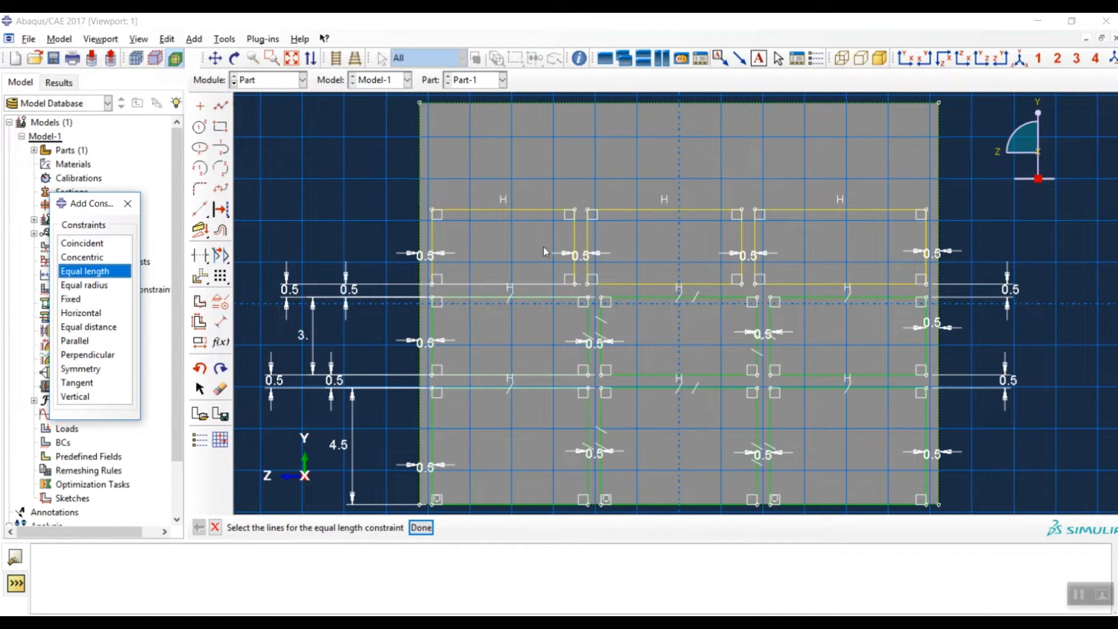
left_click_drag(548, 242, 864, 244)
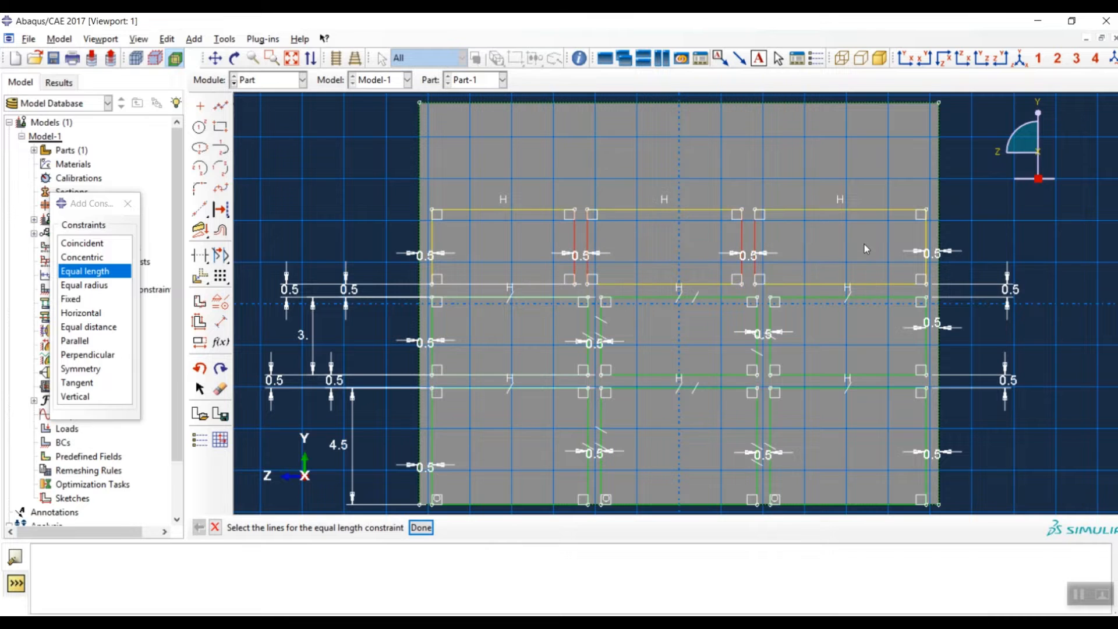
left_click(421, 527)
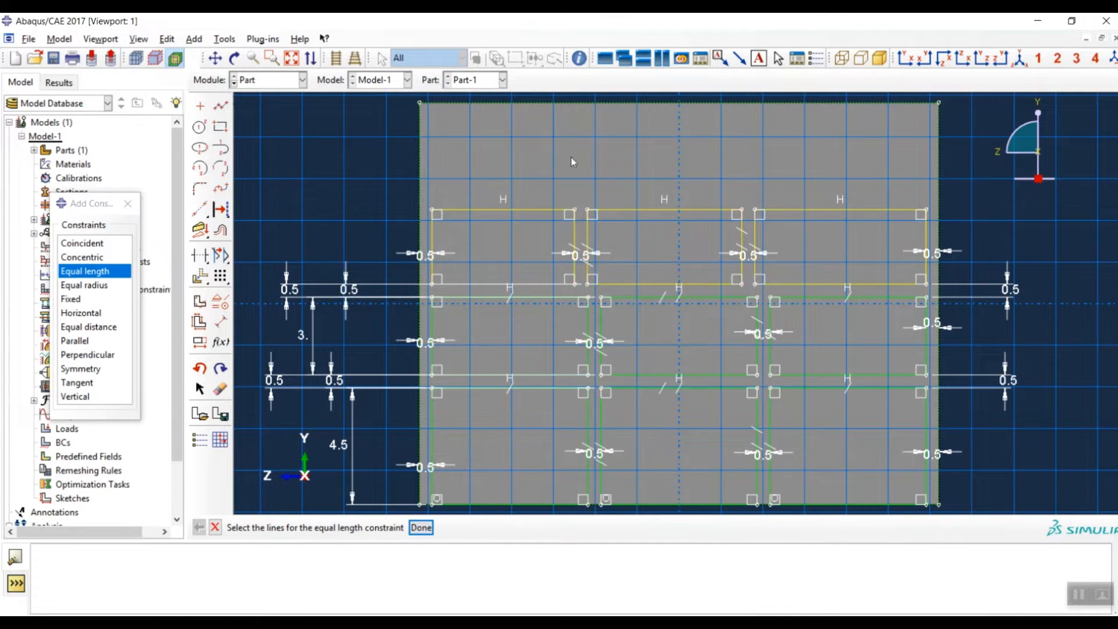
Apply an Equal length constraint to the top edges of the three rectangles in the third row and close the constraint dialog.
left_click(515, 232)
left_click(671, 203, "shift")
left_click(868, 203, "shift")
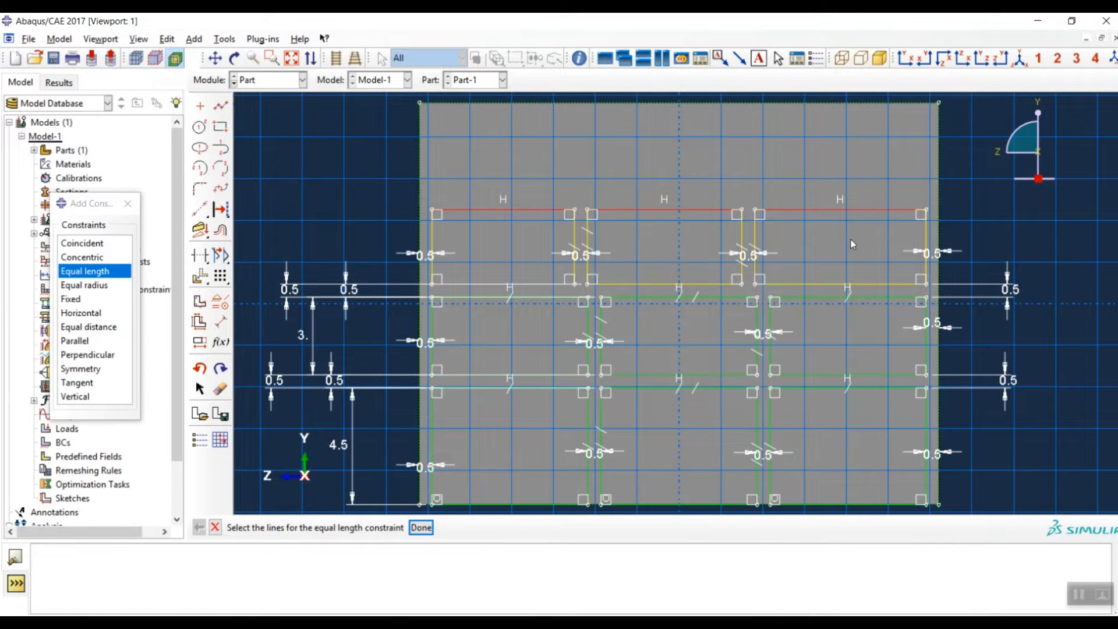
middle_click(637, 261)
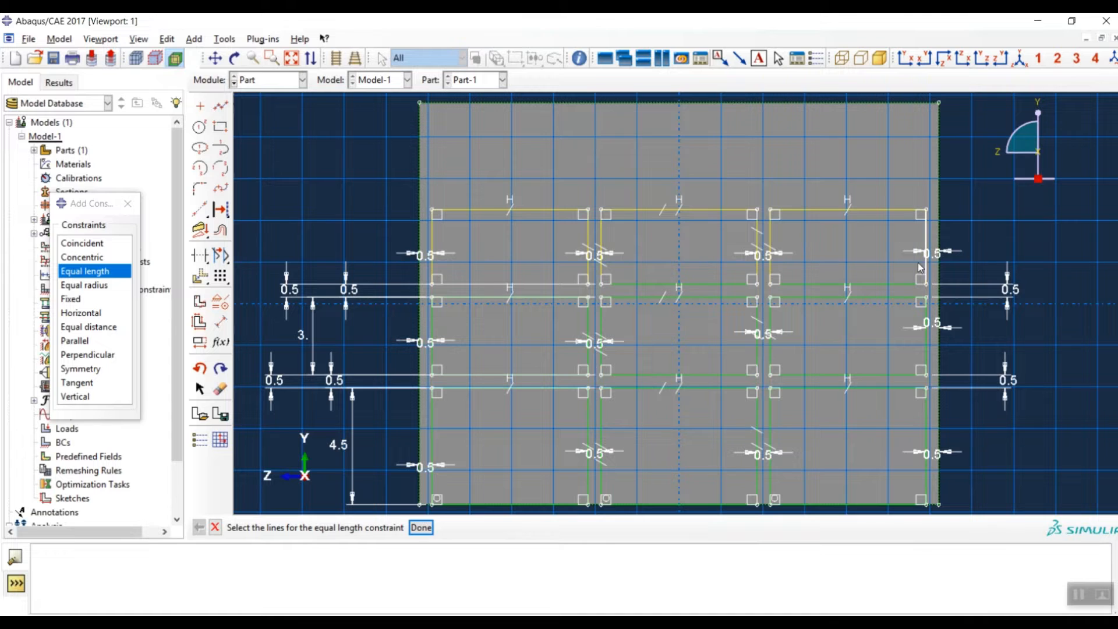
left_click(128, 203)
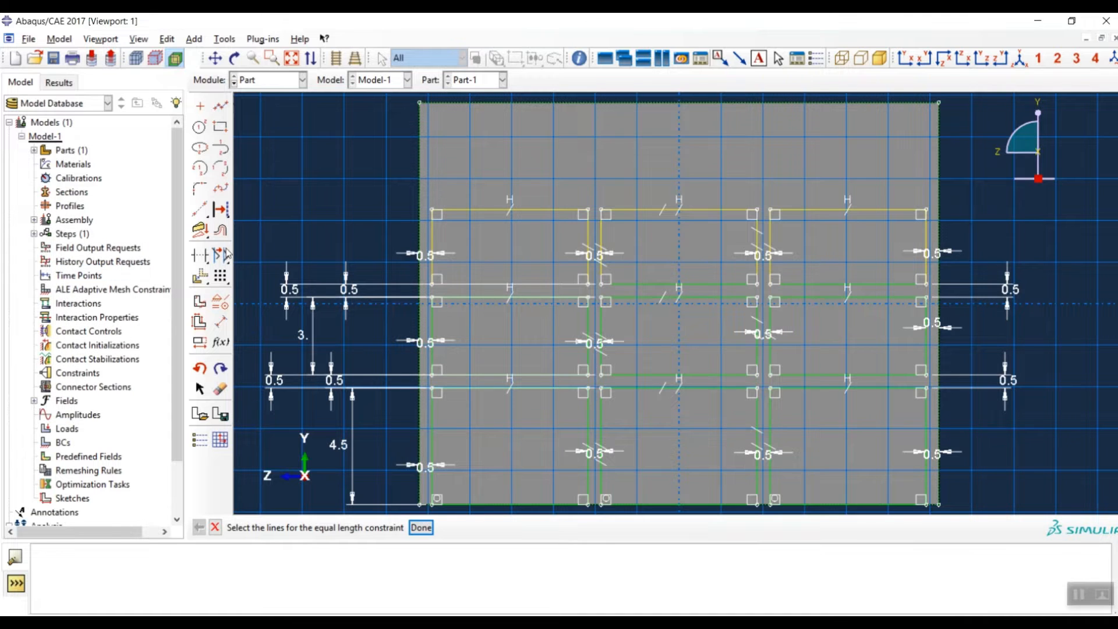
Dimension the height of the third row's left rectangle as 3.
left_click(221, 322)
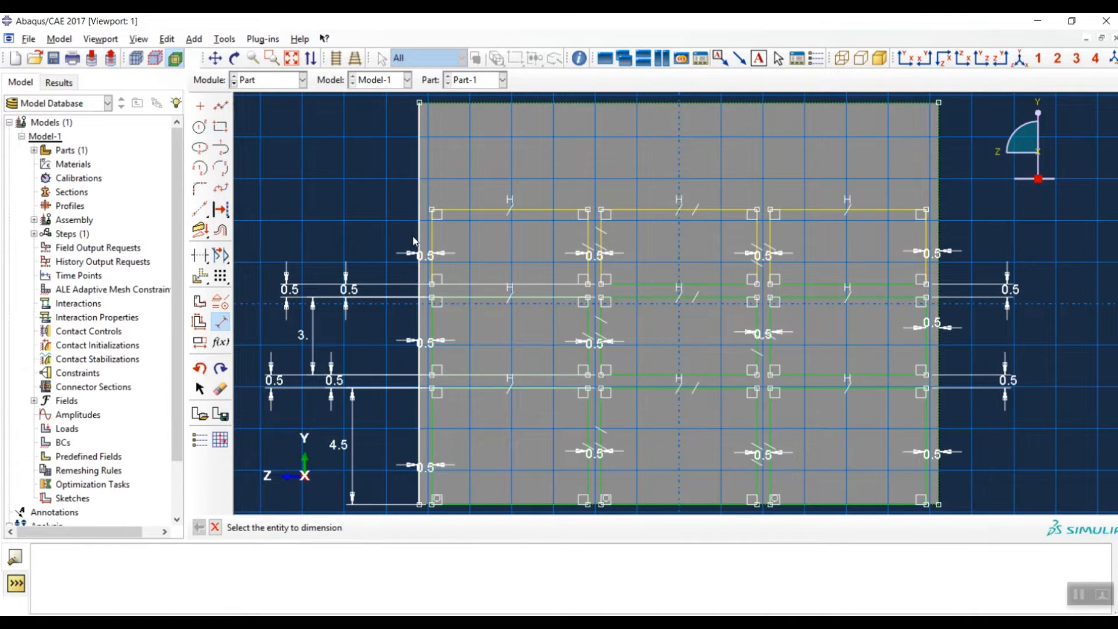
left_click(433, 236)
left_click(314, 245)
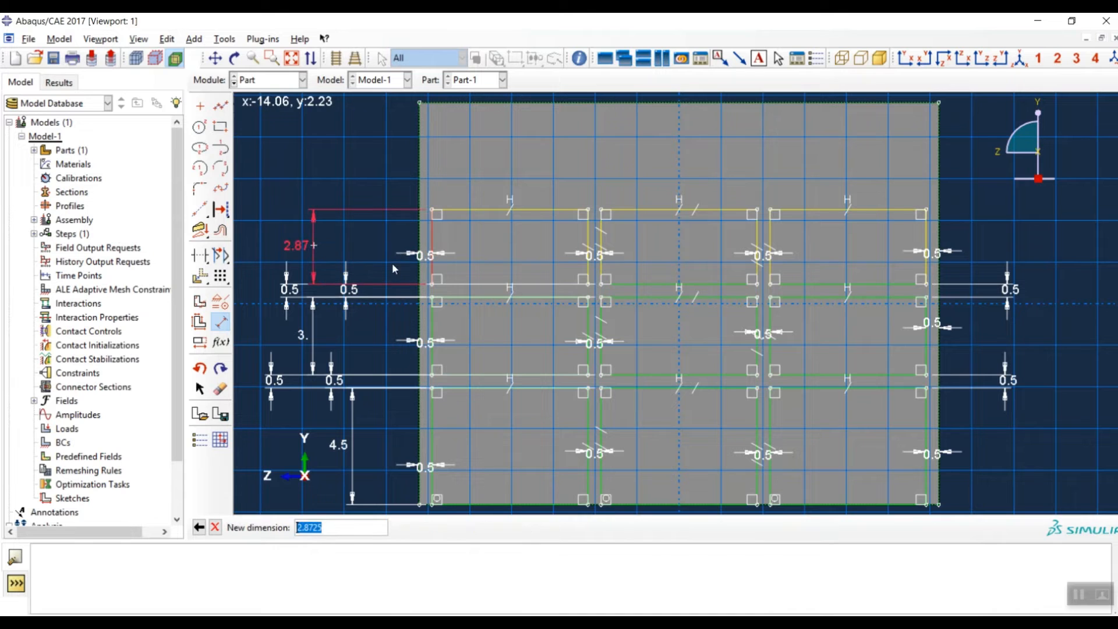
type("3")
key("Return")
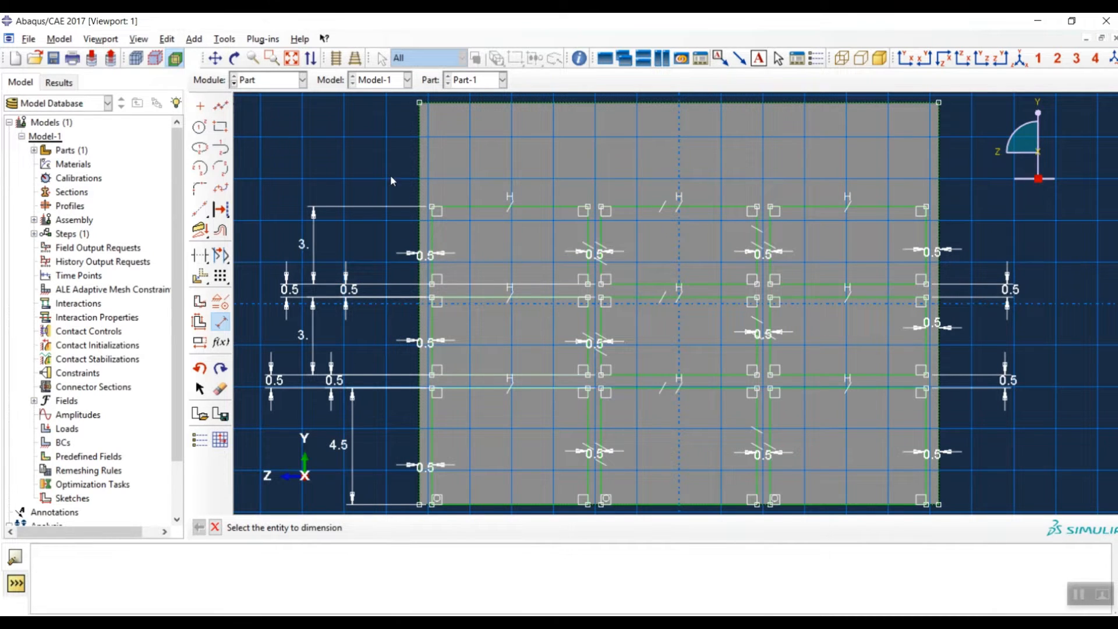
Sketch a fourth row of three rectangles above the third row, with their top edges aligned just below the block's top edge.
left_click(220, 128)
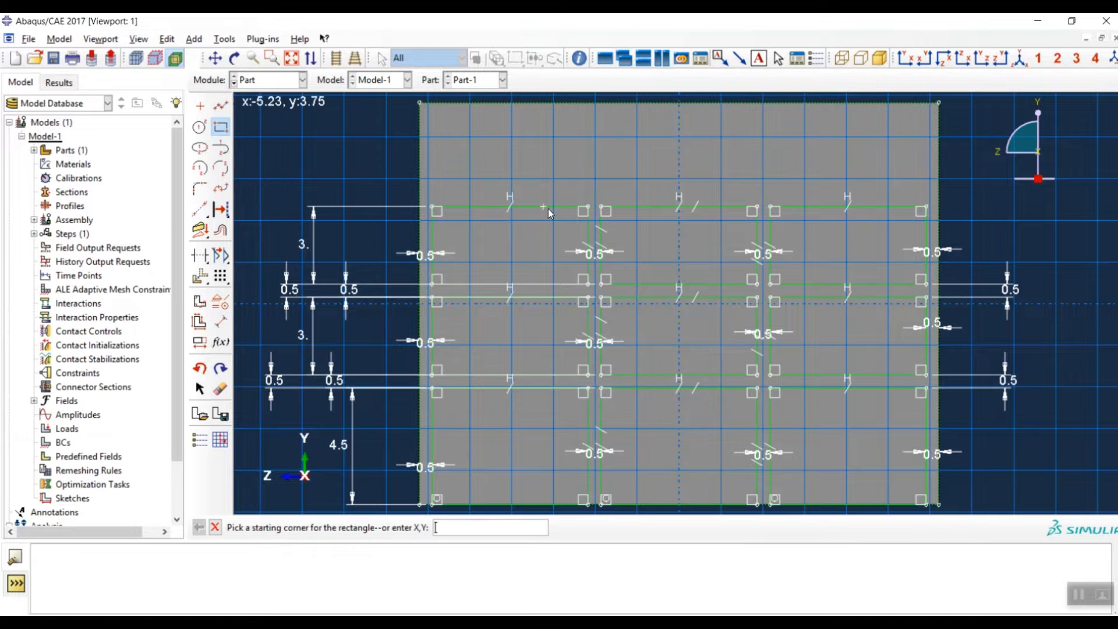
left_click(440, 187)
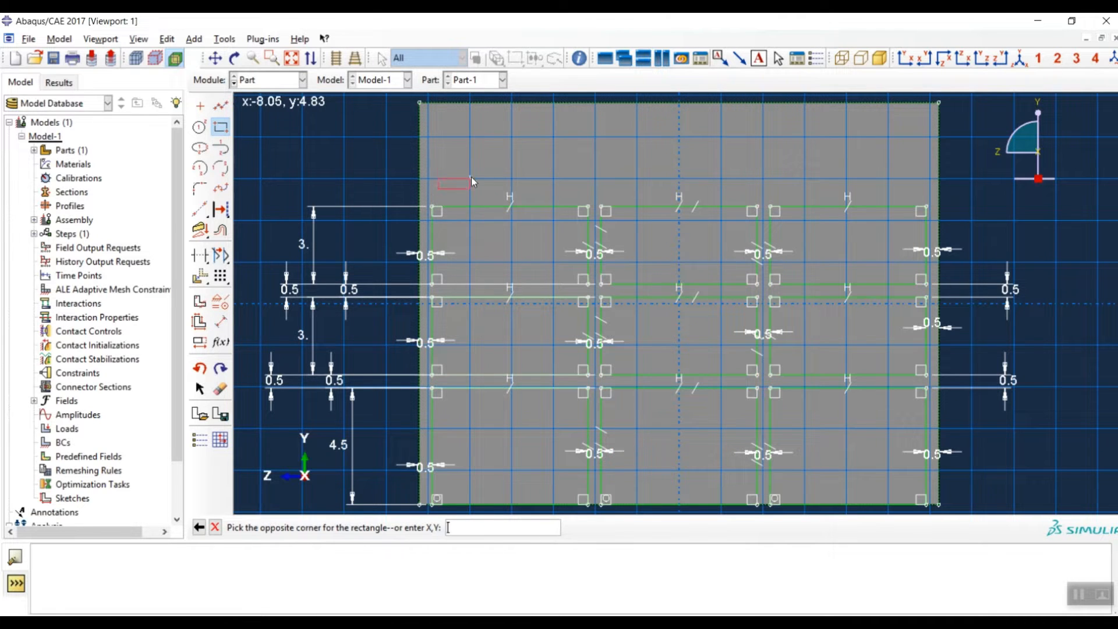
left_click(561, 126)
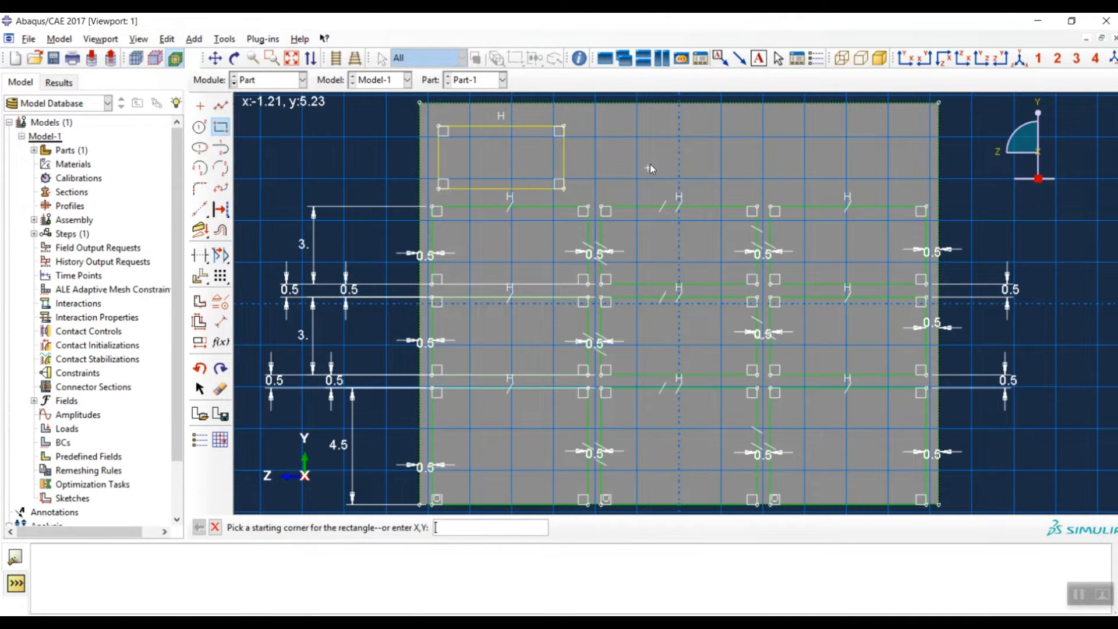
left_click(721, 126)
left_click(783, 178)
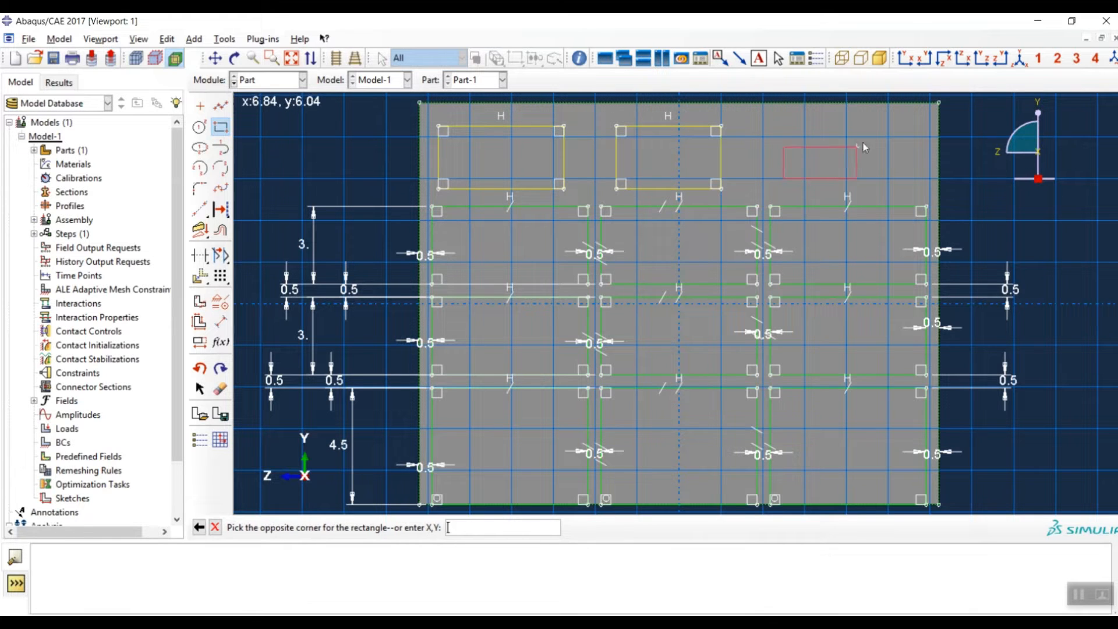
left_click(898, 126)
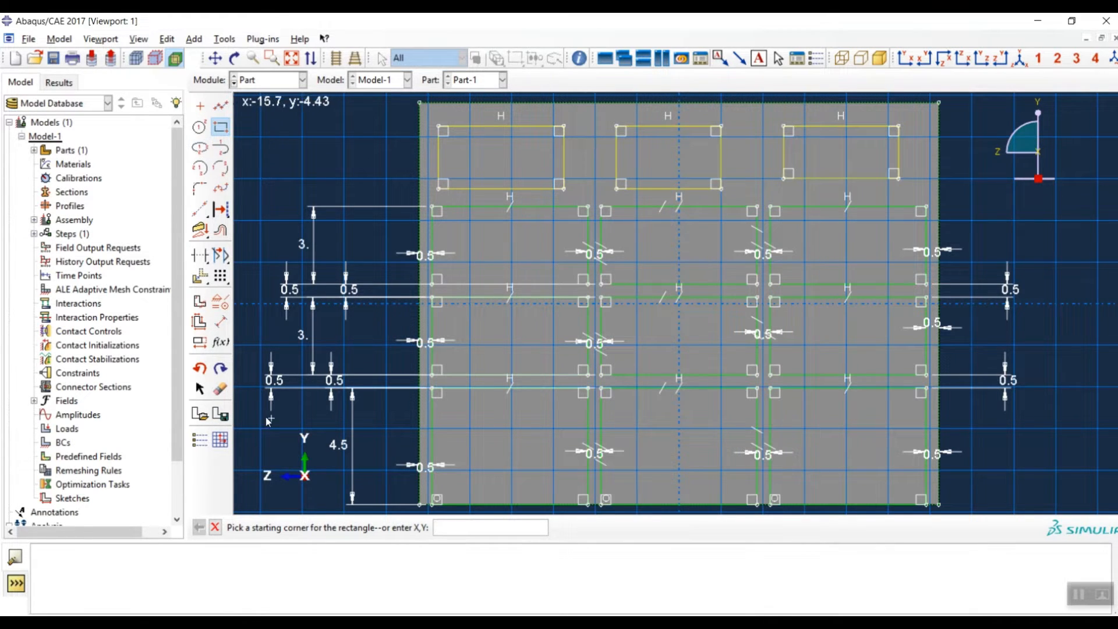
Dimension the vertical gap between the left rectangles of the third and fourth rows as 0.5.
left_click(223, 323)
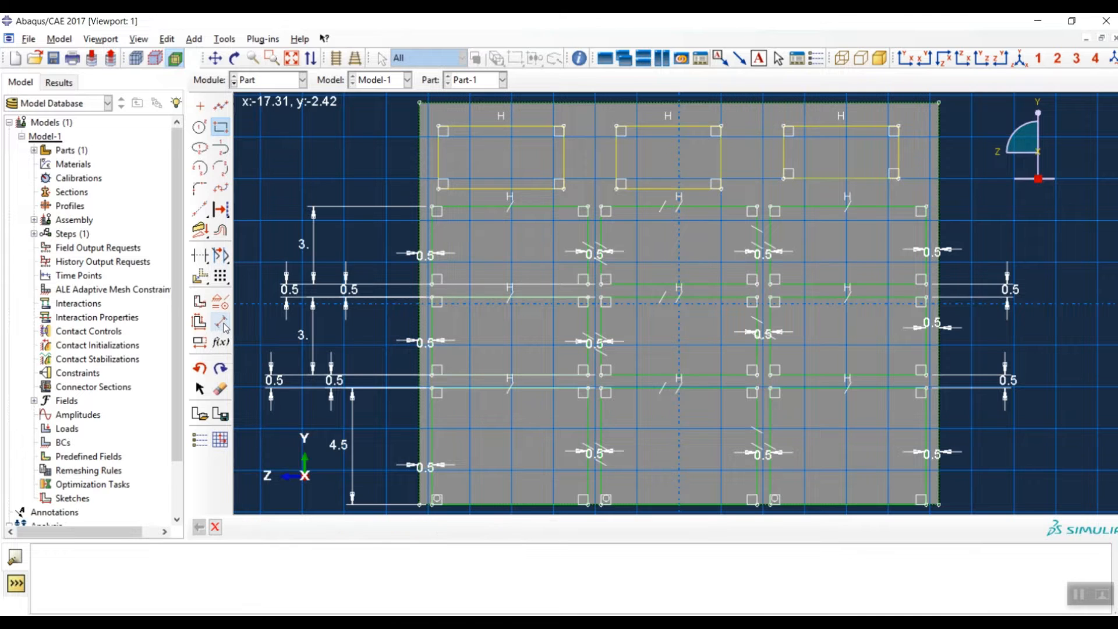
left_click(467, 188)
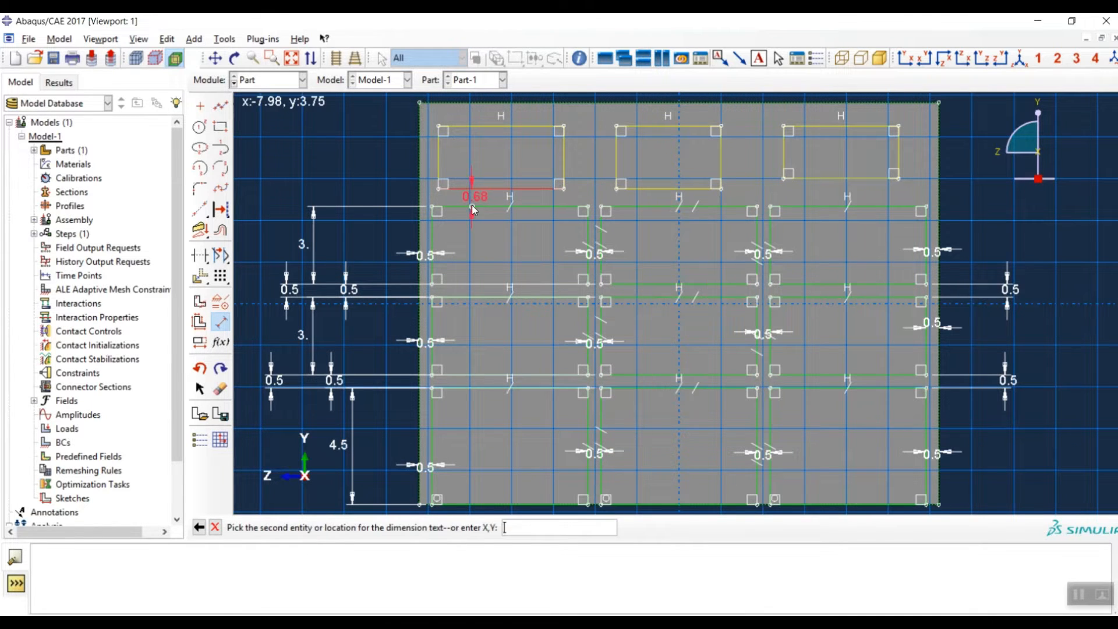
left_click(474, 207)
left_click(361, 194)
type("0.5")
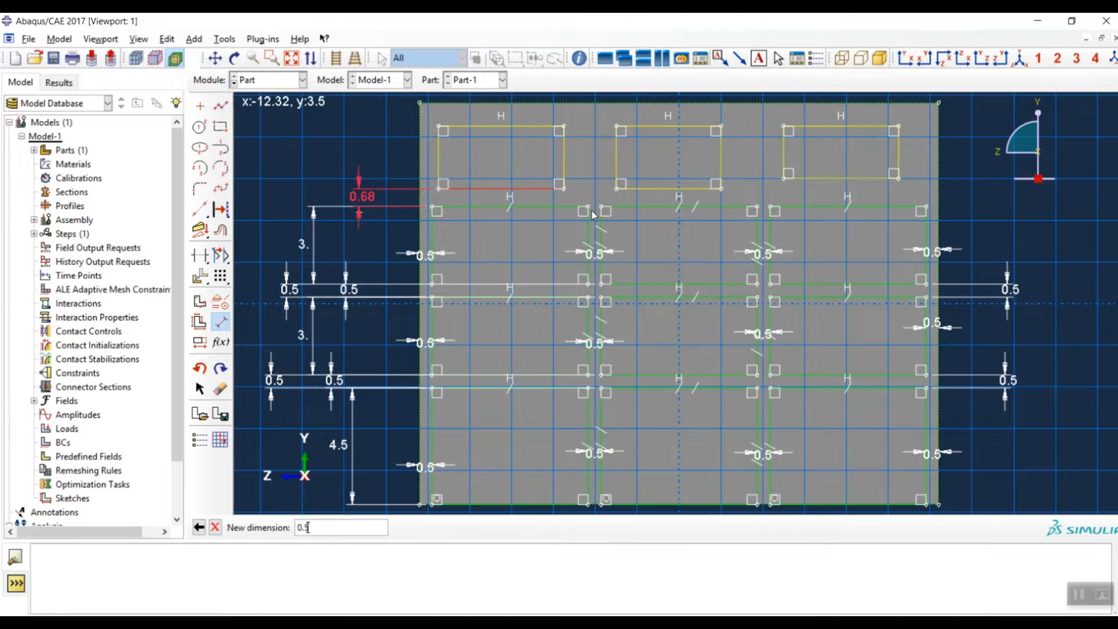
key("Return")
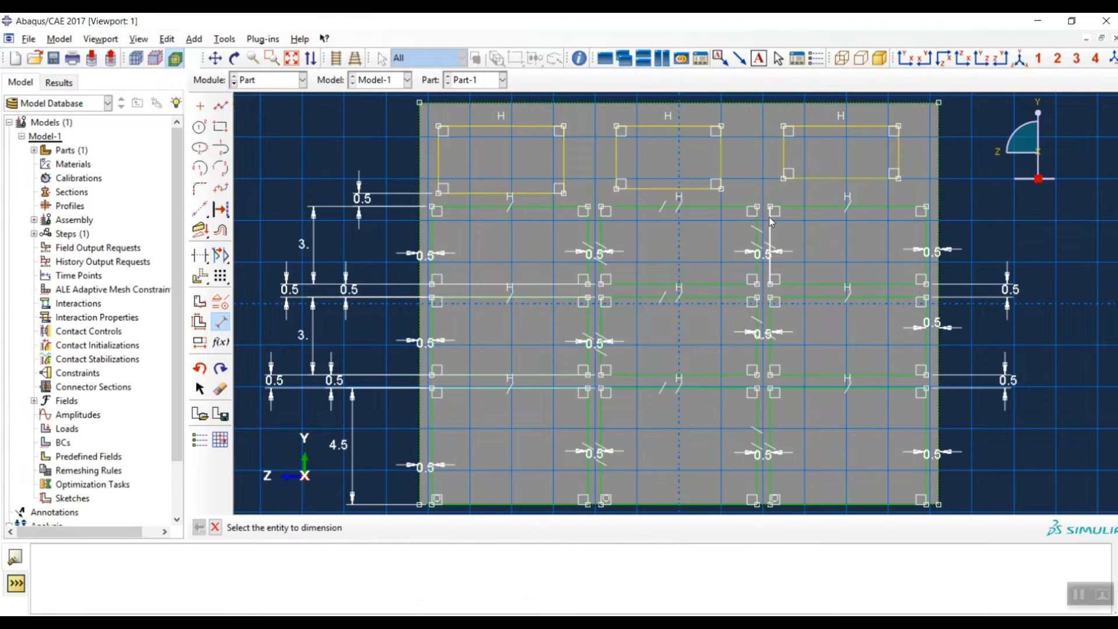
Dimension the vertical gap between the middle rectangles of the third and fourth rows as 0.5.
left_click(688, 188)
left_click(686, 207)
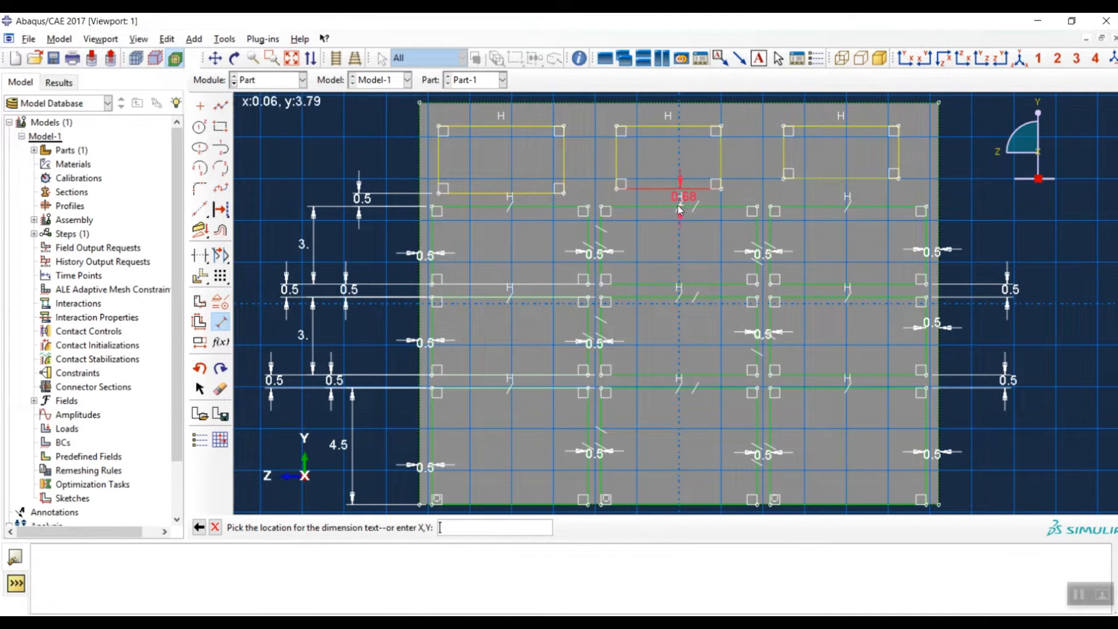
left_click(594, 208)
type("0.5")
key("Return")
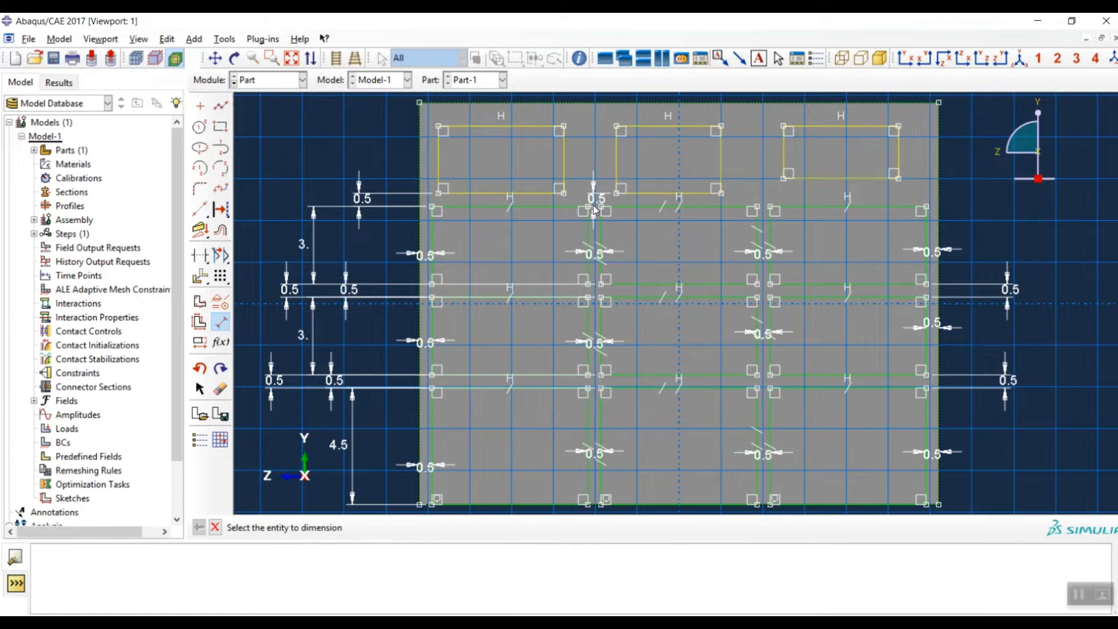
Dimension the vertical gap between the right rectangles of the third and fourth rows as 0.5.
left_click(819, 179)
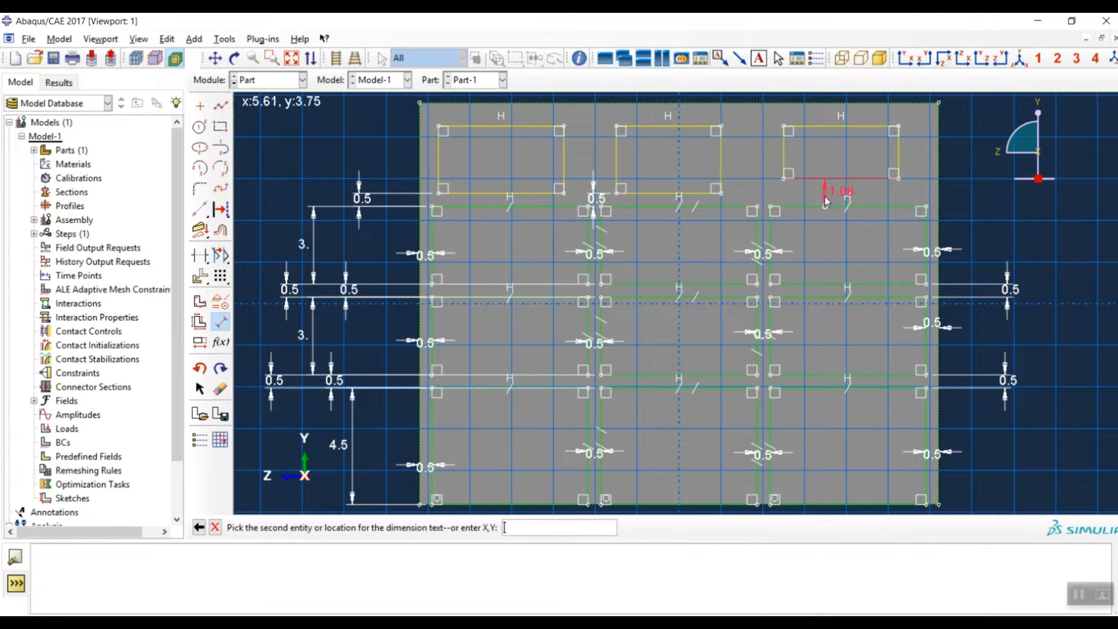
left_click(800, 207)
left_click(765, 203)
type("0.5")
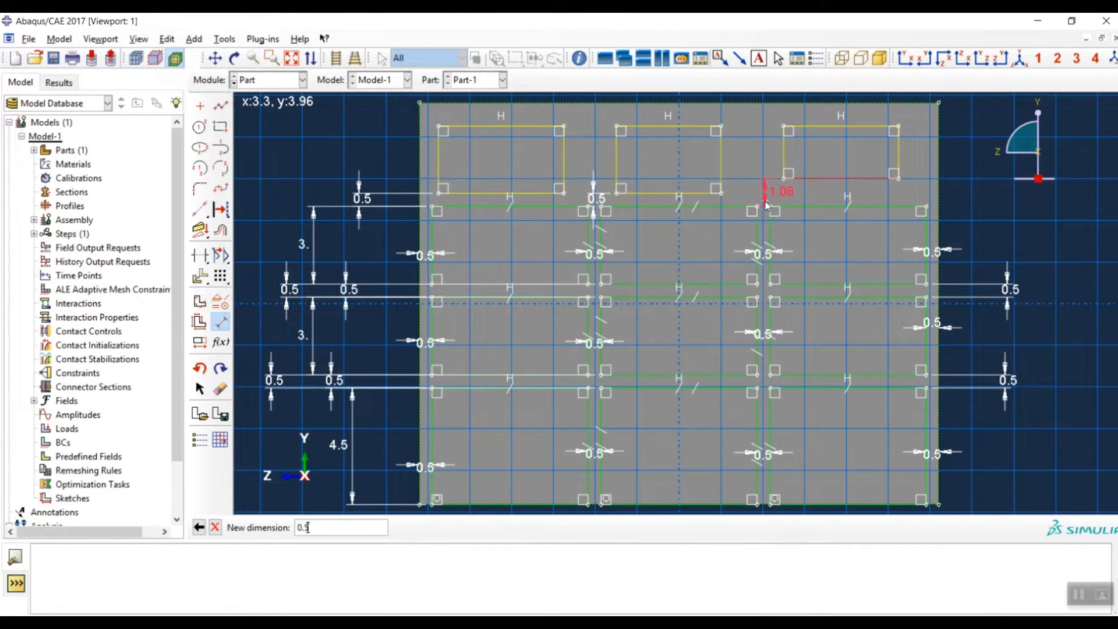
key("Return")
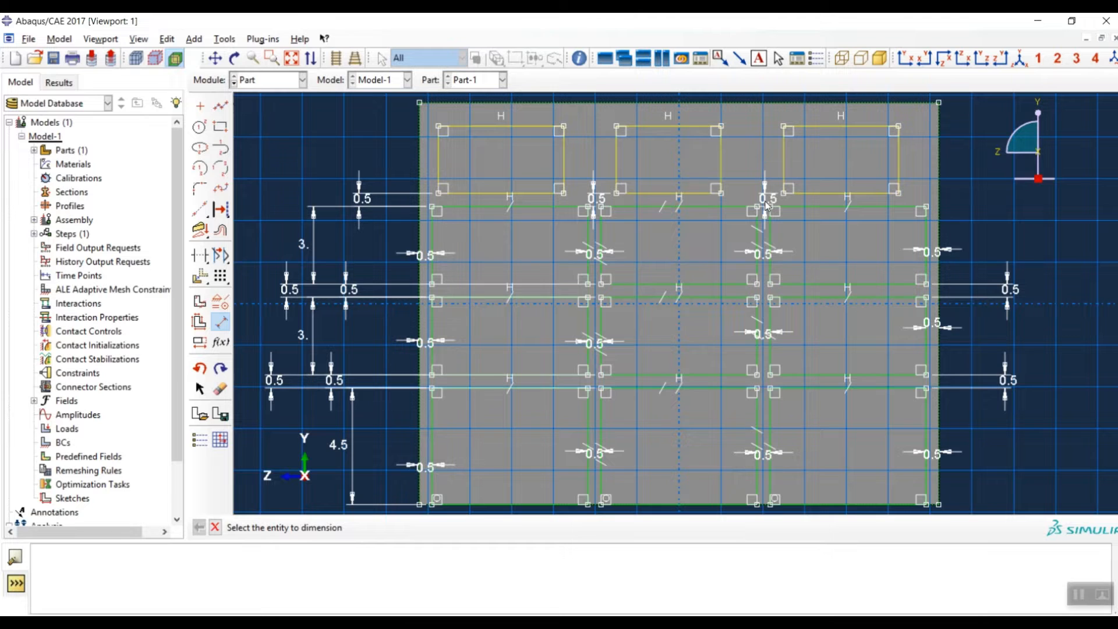
Dimension the horizontal gap between the middle and right rectangles of the fourth row as 0.5.
left_click(778, 165)
left_click(722, 164)
left_click(735, 168)
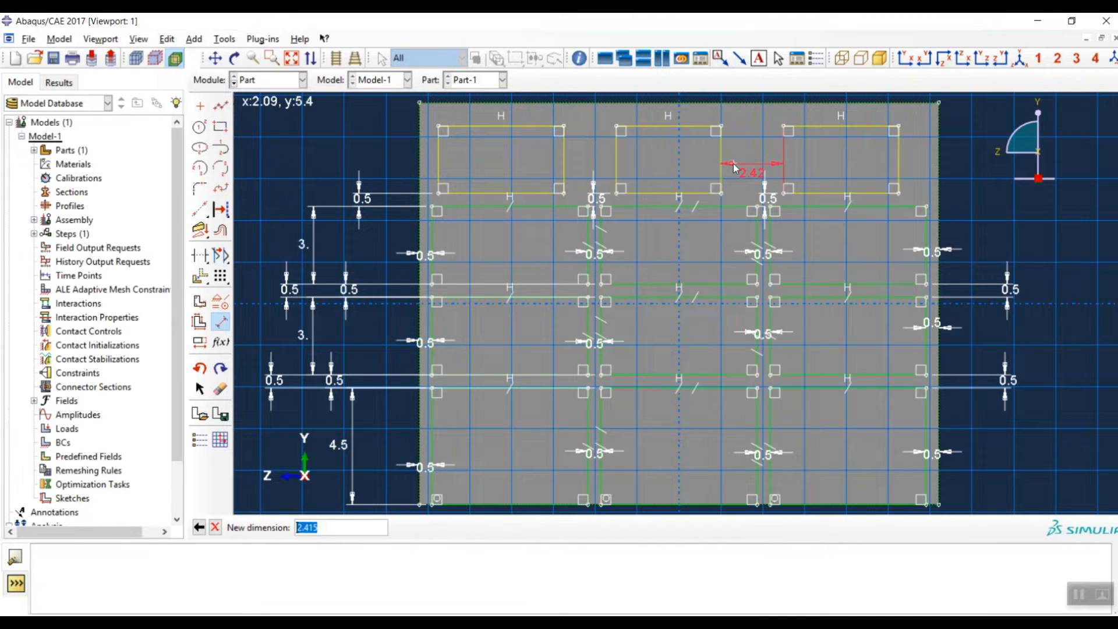
type("0.5")
key("Return")
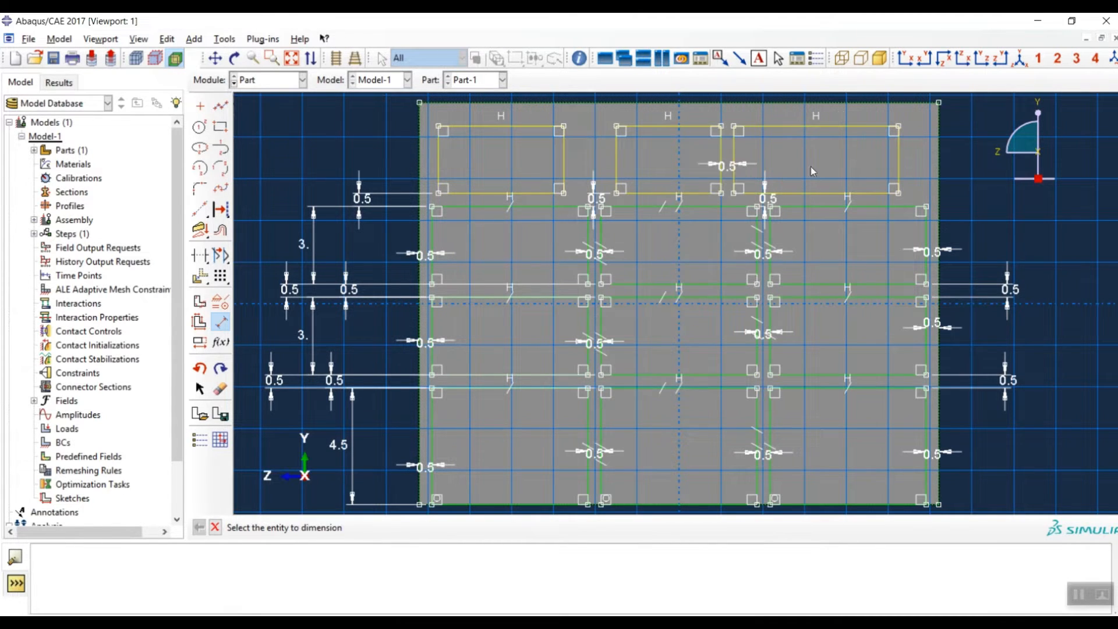
Dimension the horizontal gap between the fourth row's right rectangle and the block's right edge as 0.5.
left_click(939, 164)
left_click(900, 161)
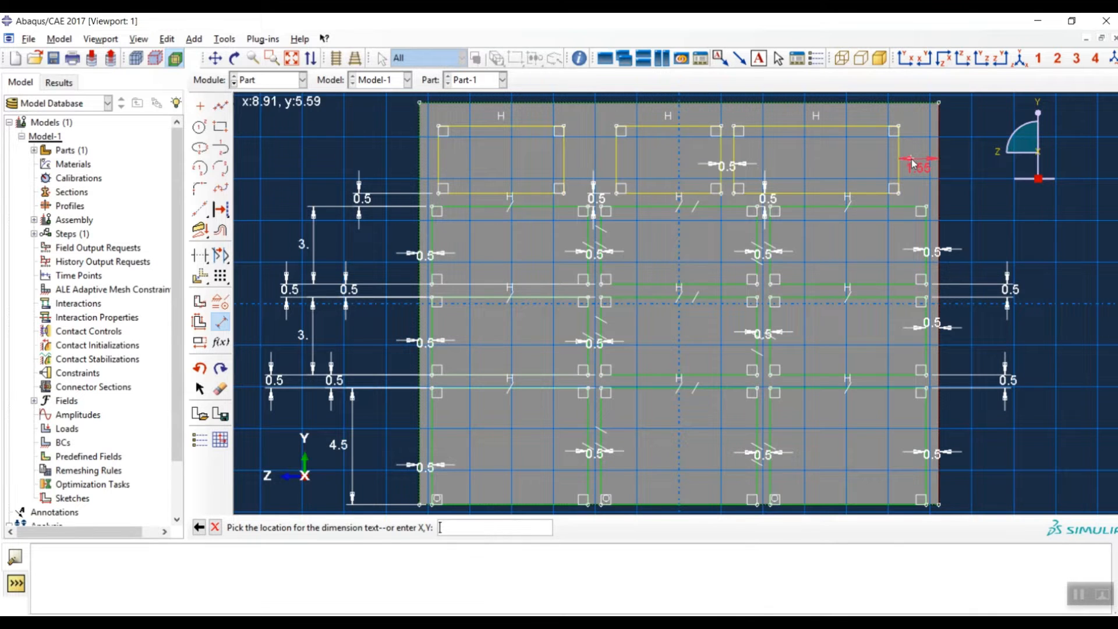
left_click(917, 167)
type("0.5")
key("Return")
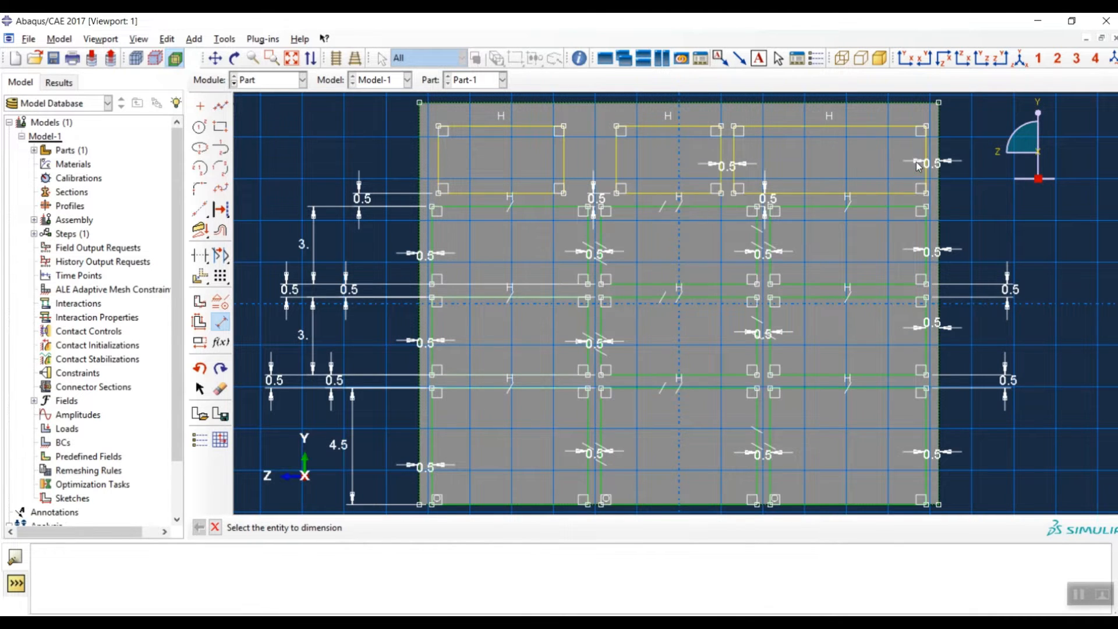
Dimension the horizontal gap between the left and middle rectangles of the fourth row as 0.5.
left_click(617, 163)
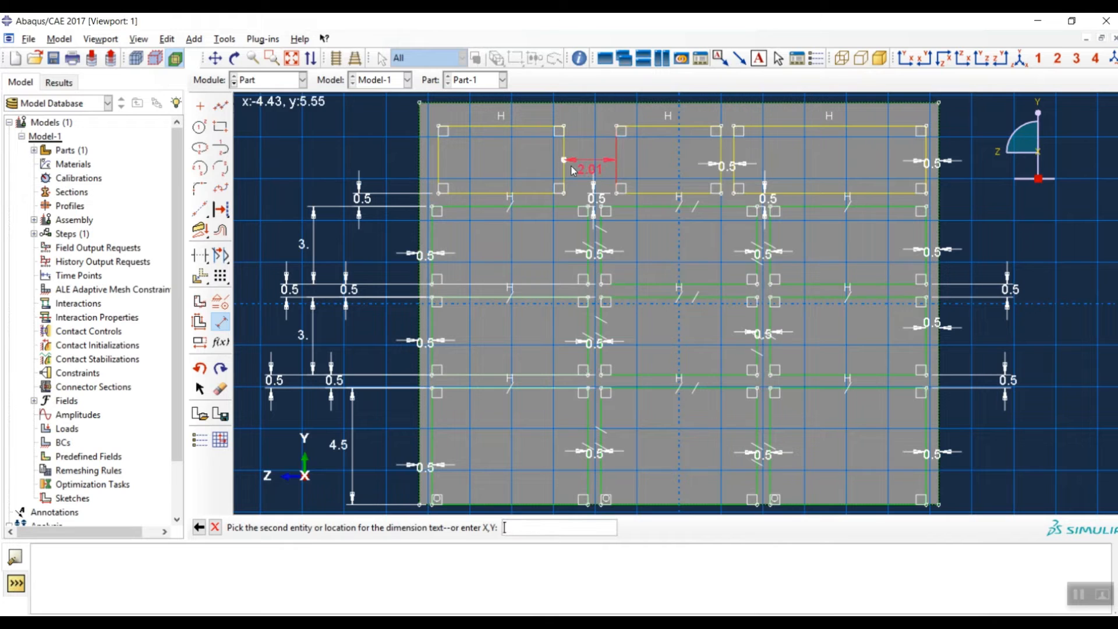
left_click(565, 165)
left_click(589, 170)
type("0.5")
key("Return")
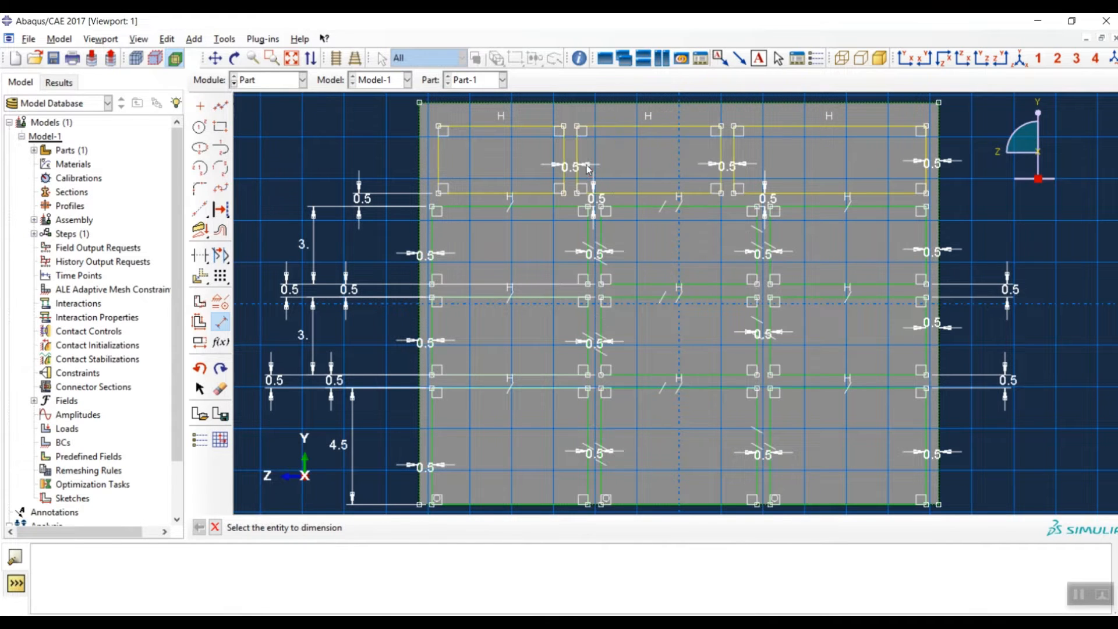
Dimension the horizontal gap between the fourth row's left rectangle and the block's left edge as 0.5.
left_click(439, 159)
left_click(420, 162)
left_click(431, 169)
type("0.5")
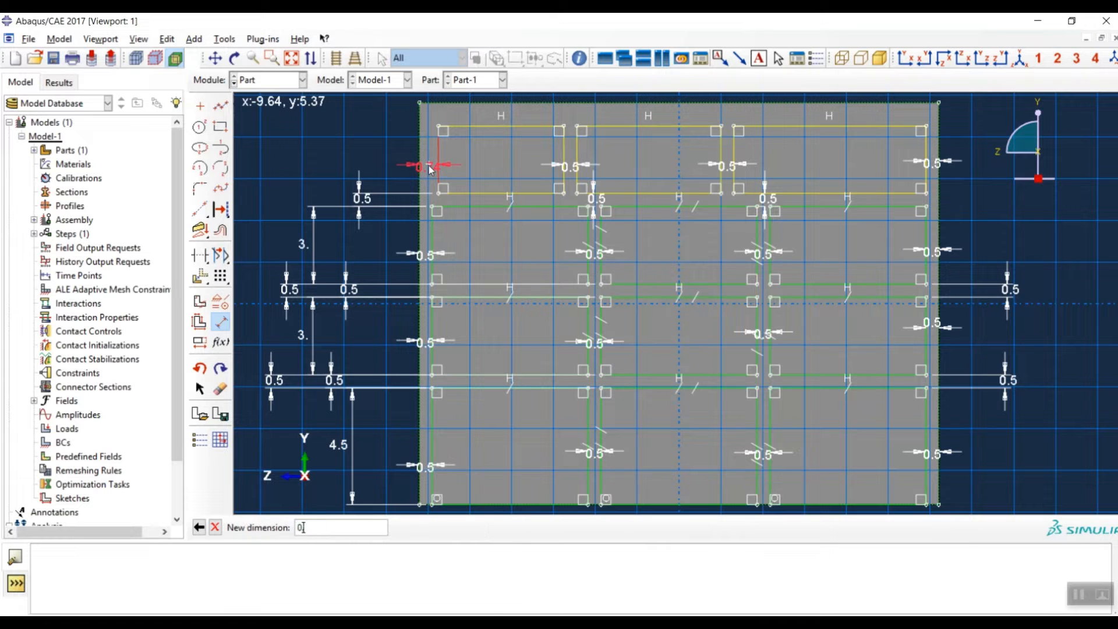
key("Return")
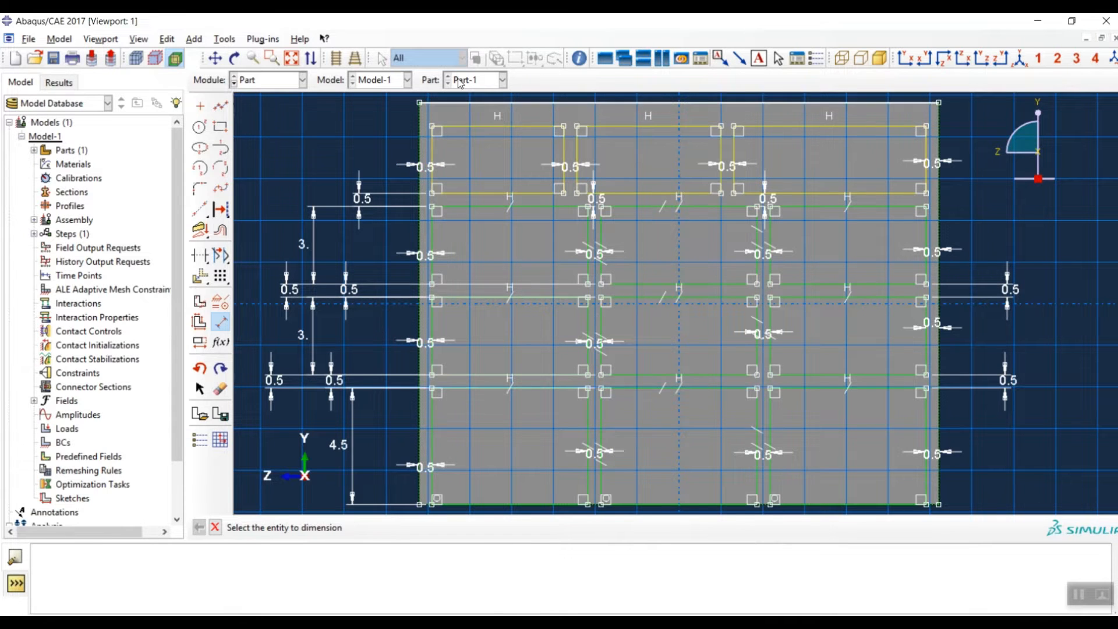
Apply an equal length constraint to the upper edges of the three rectangles in the fourth row.
left_click(221, 302)
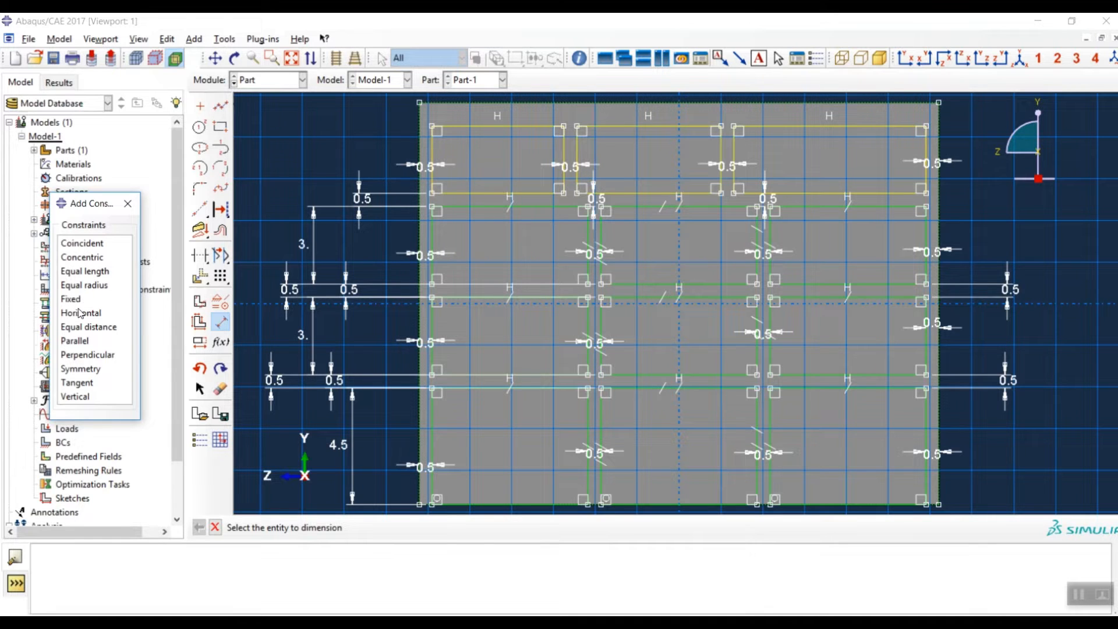
left_click(87, 271)
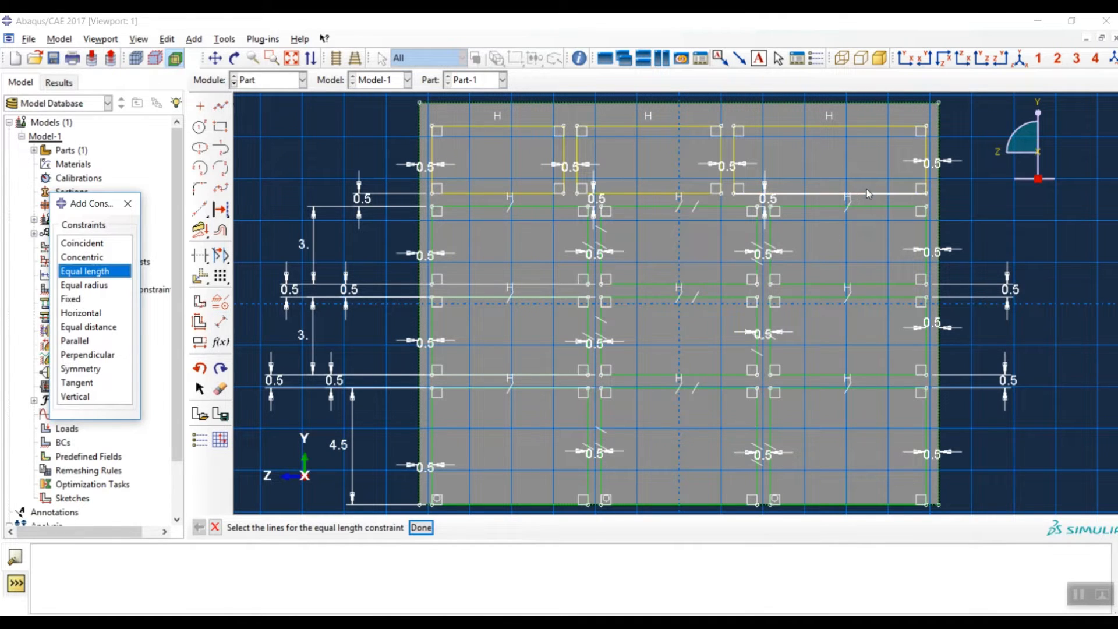
left_click(849, 126)
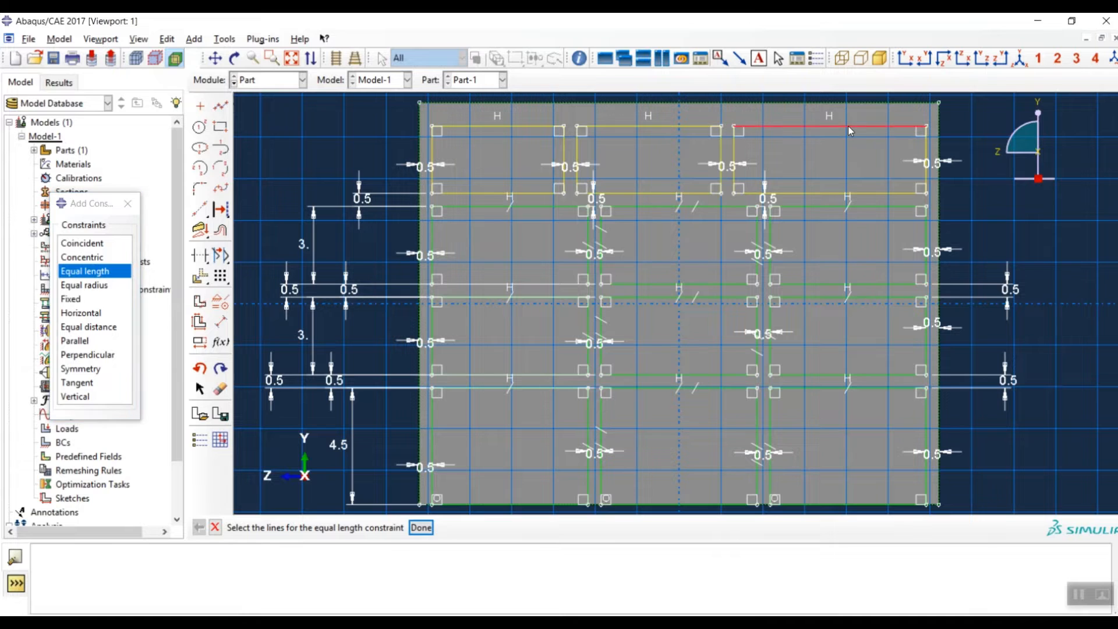
left_click(697, 125)
left_click(494, 126)
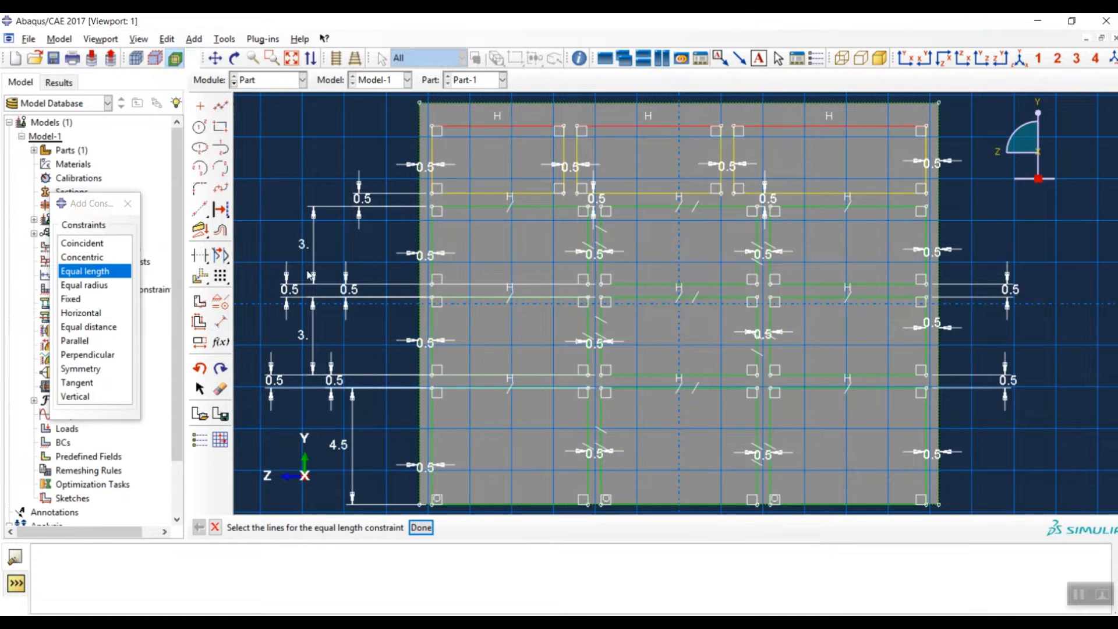
left_click(429, 528)
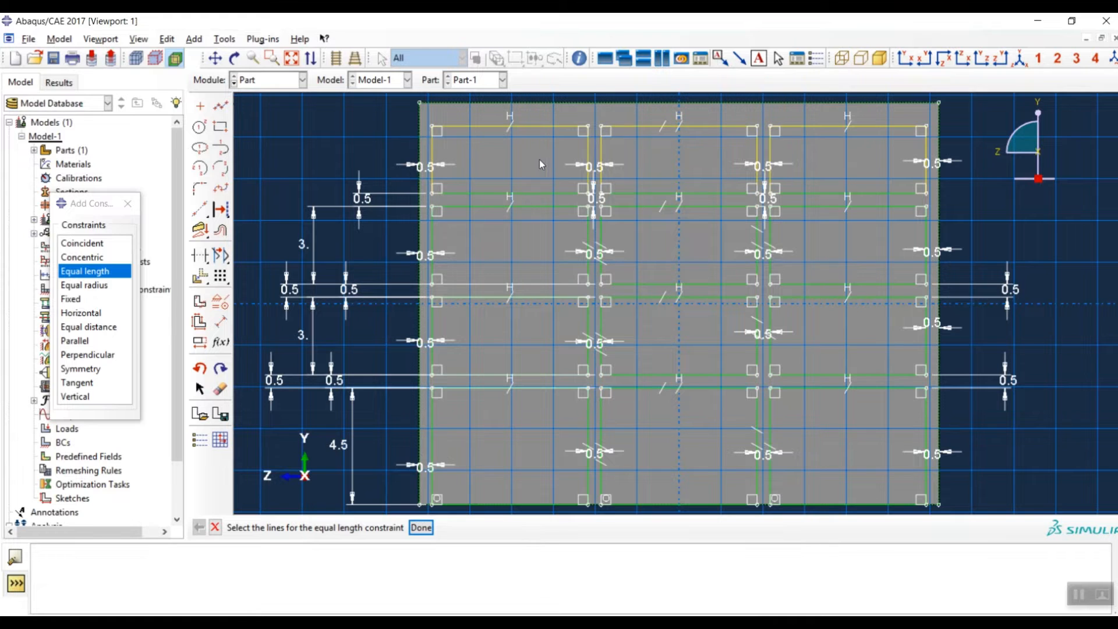
Apply an equal length constraint to the facing vertical edges of the fourth row's three rectangles and close the constraint options.
left_click_drag(791, 170, 802, 167)
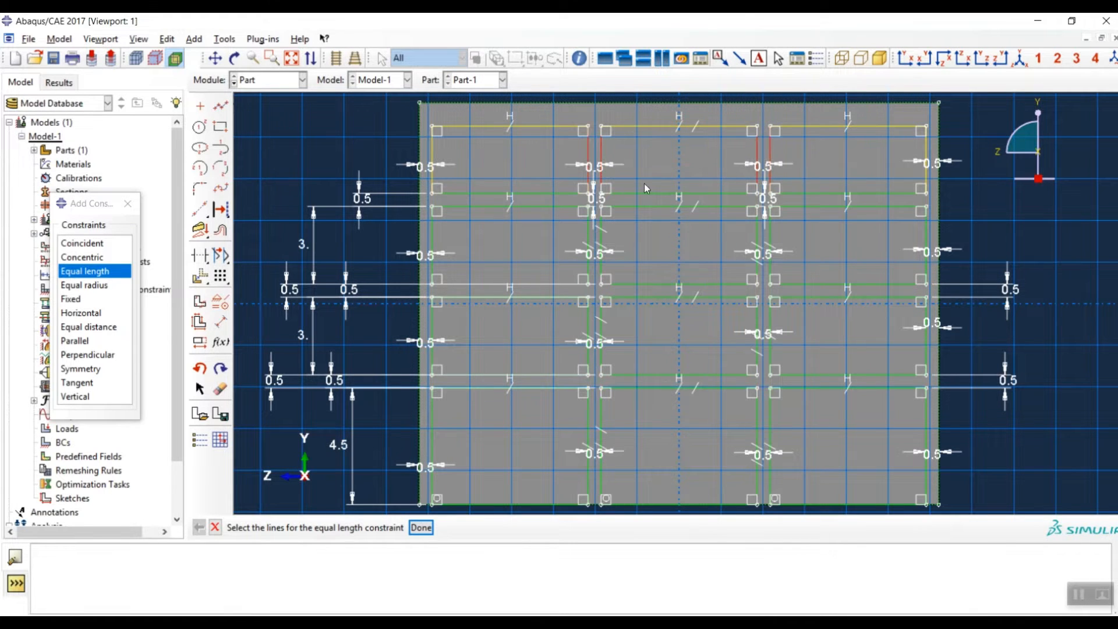
left_click(421, 527)
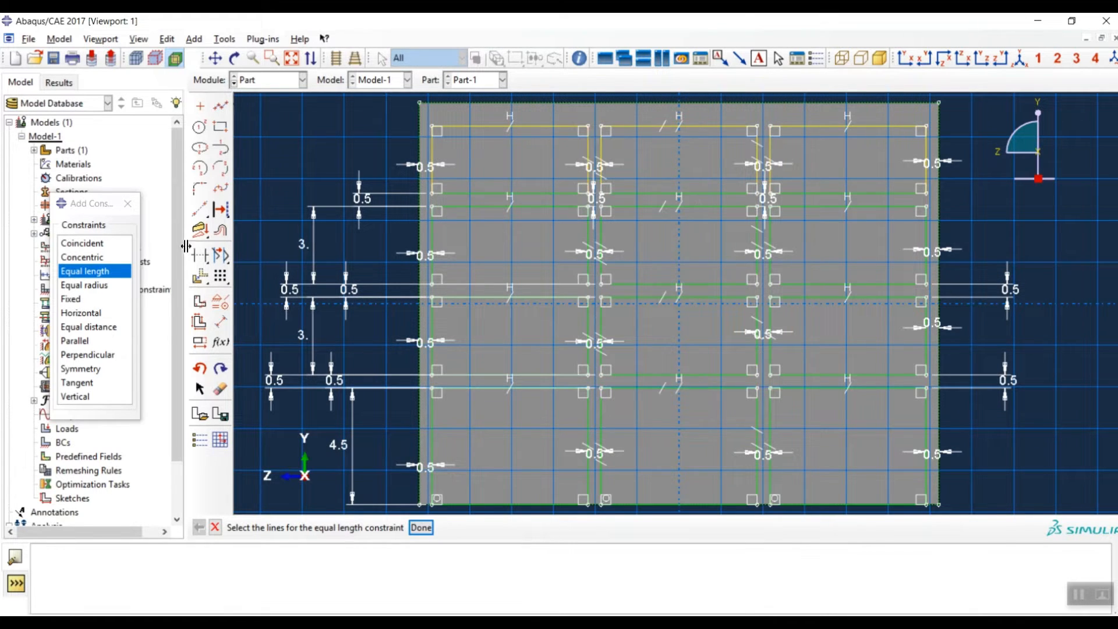
left_click(127, 203)
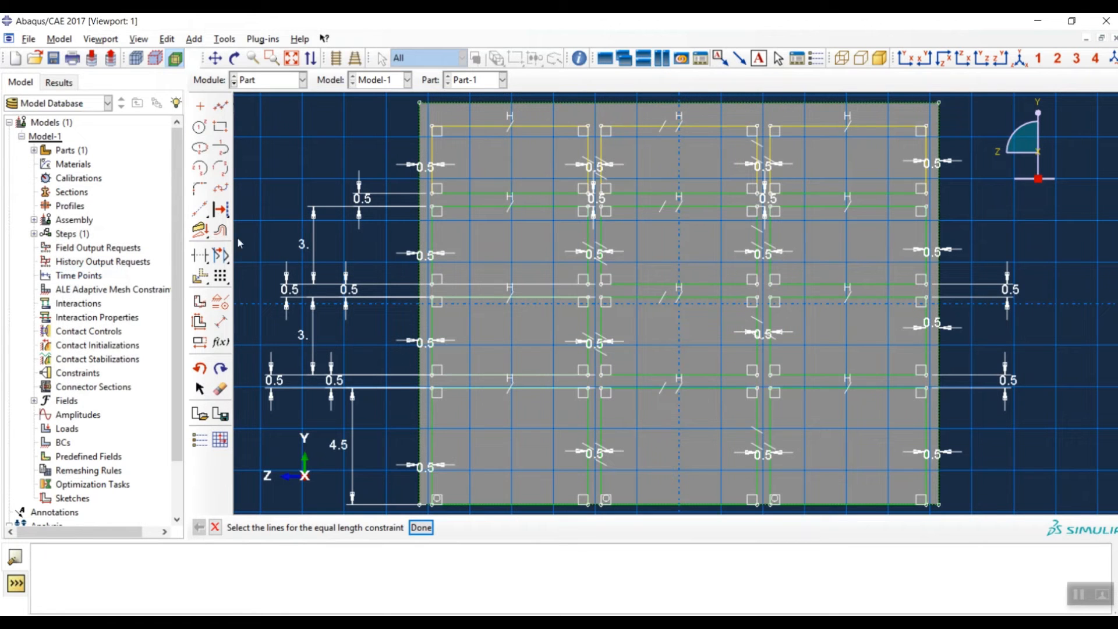
Start a new dimension in the side-face sketch of the openings.
left_click(219, 323)
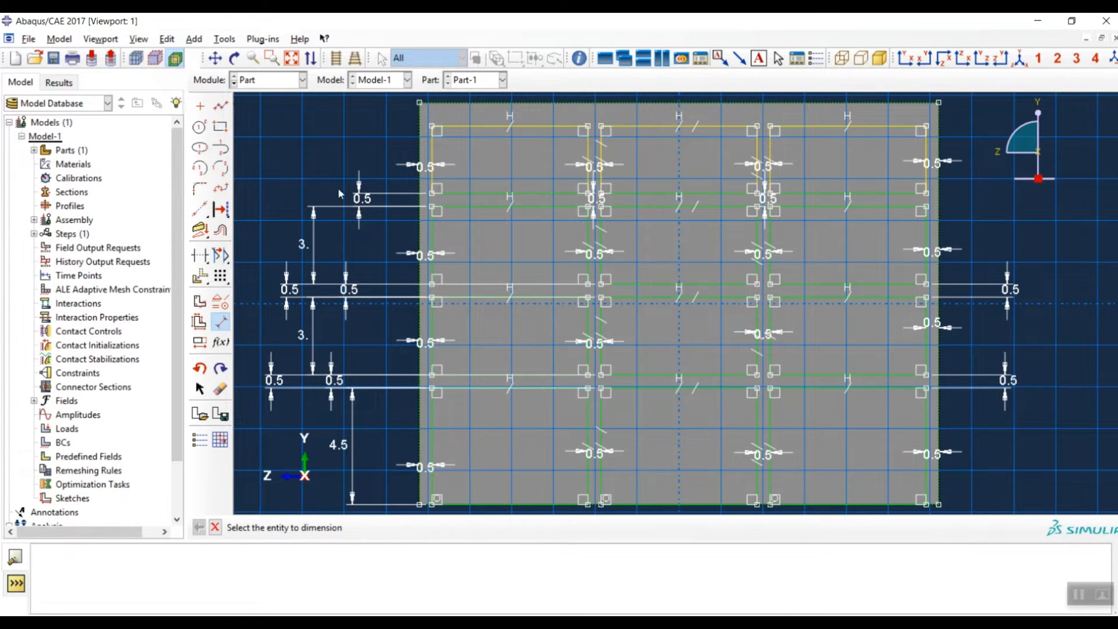
Dimension the top-storey opening's height to 3 and finish the sketch as an extruded cut with end condition Through All.
left_click(432, 157)
left_click(320, 160)
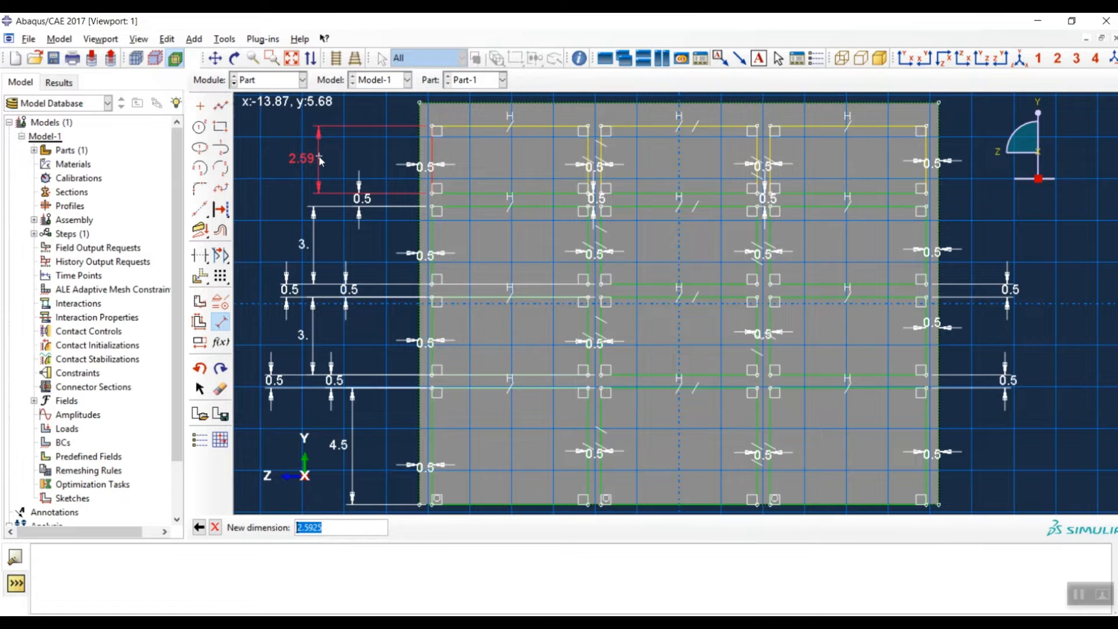
type("3")
key("Return")
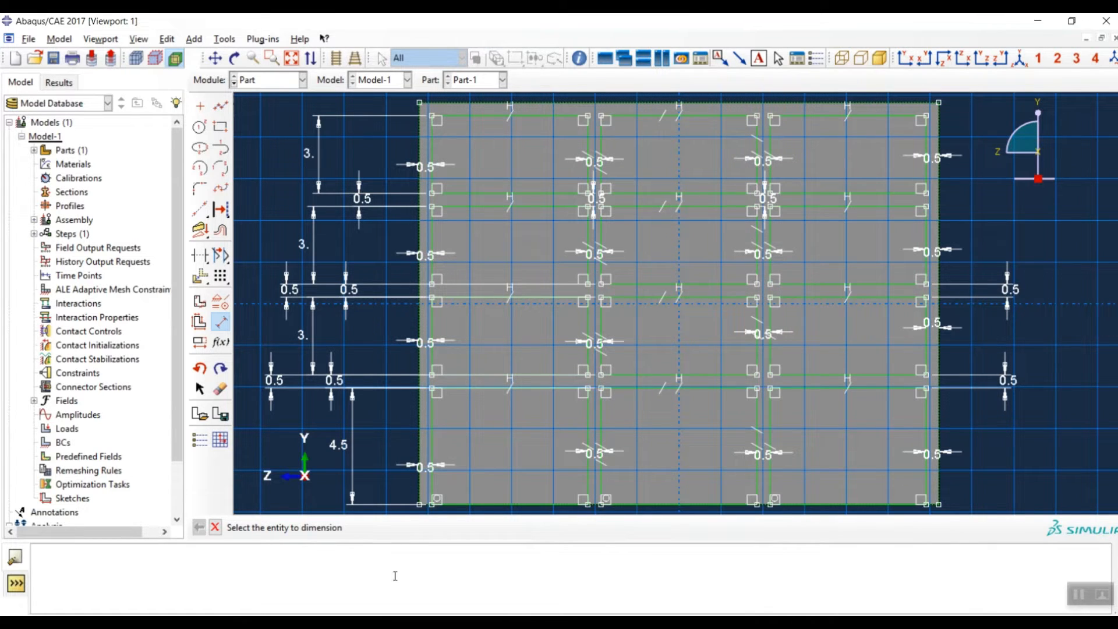
key("Escape")
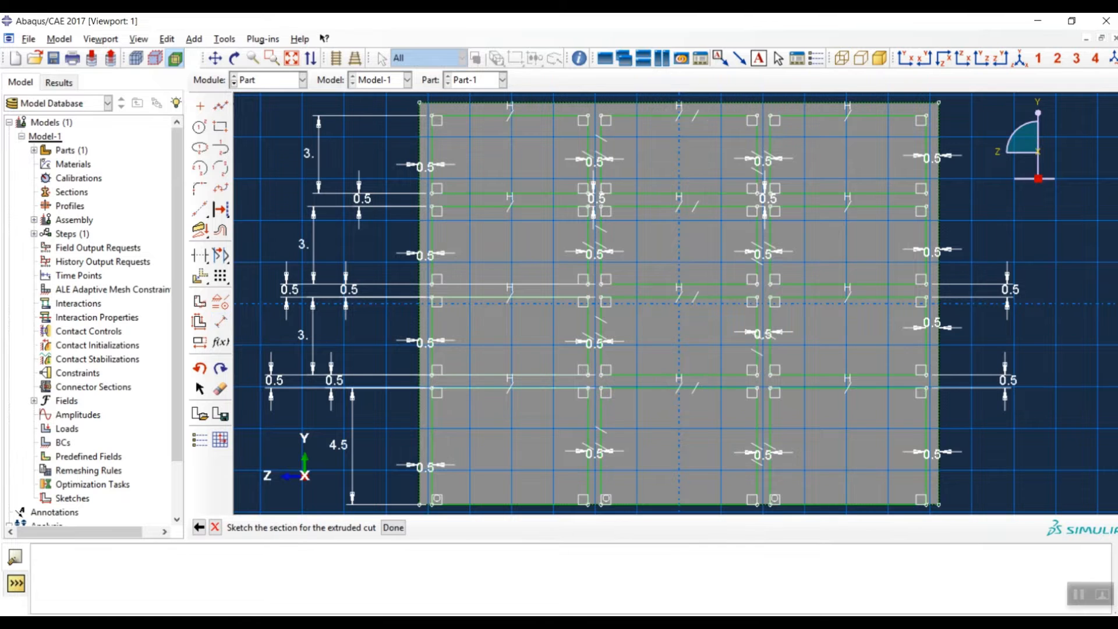
left_click(393, 528)
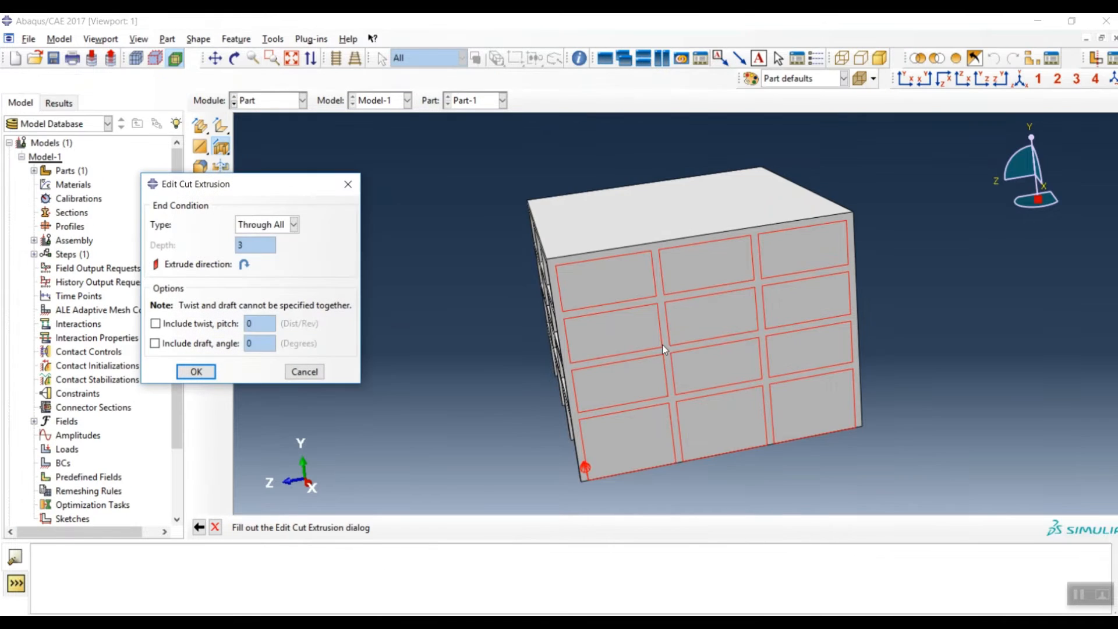
left_click(196, 372)
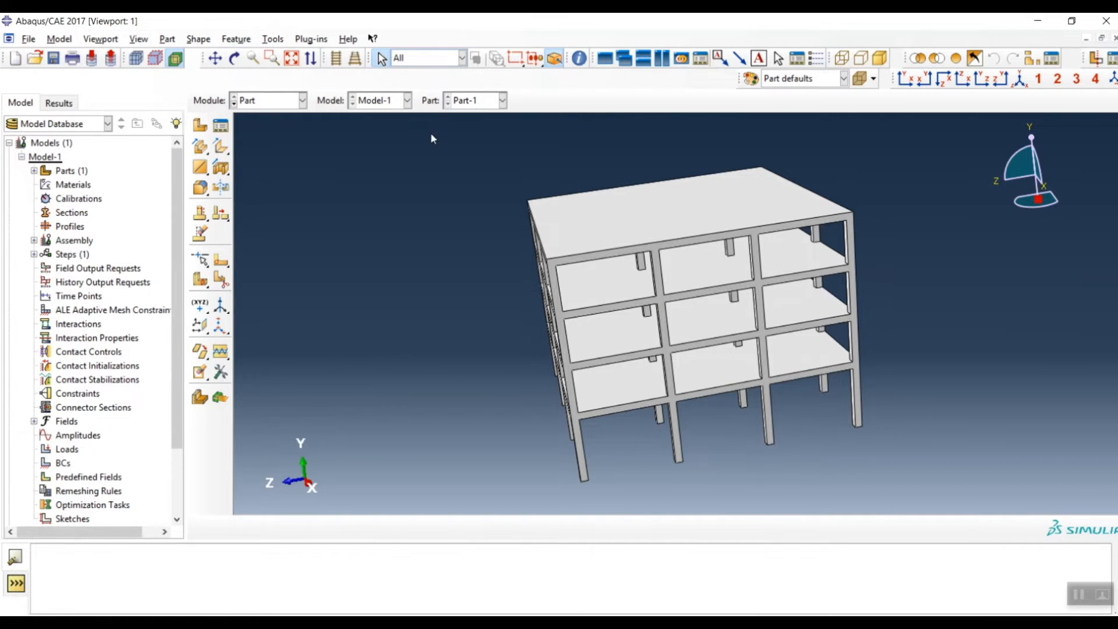
Switch to the Property module and start a new material named concrete.
left_click(266, 106)
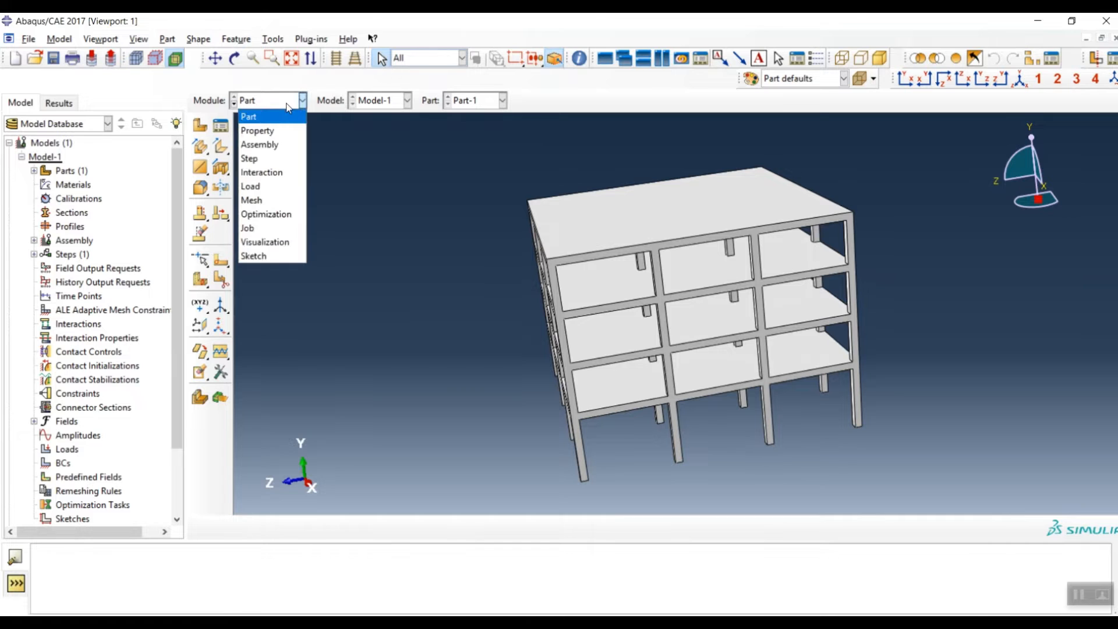
left_click(276, 128)
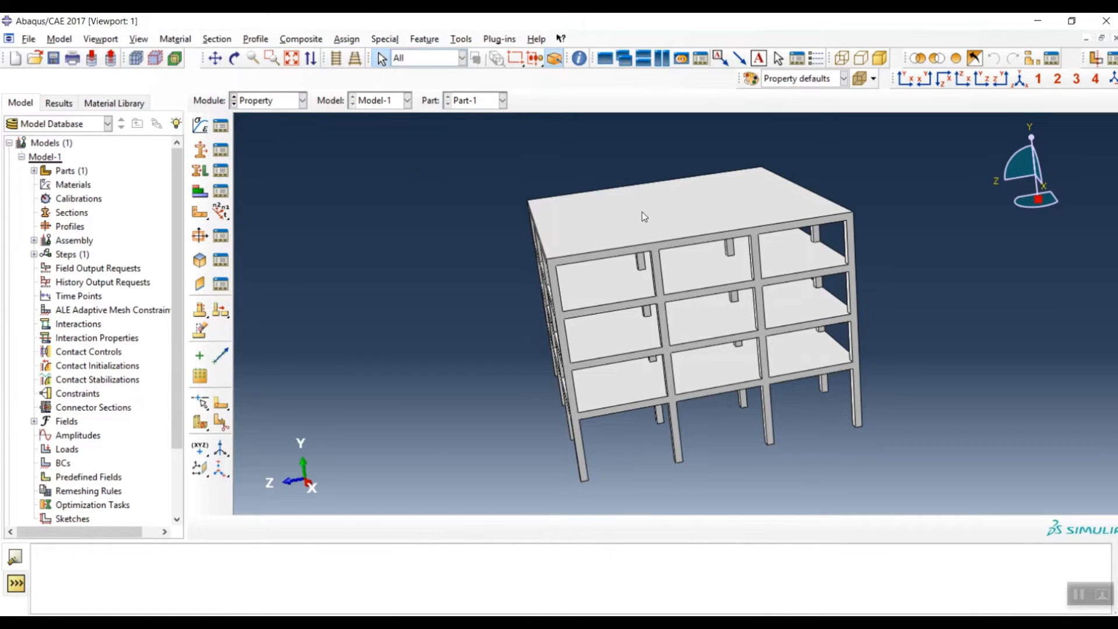
left_click(200, 125)
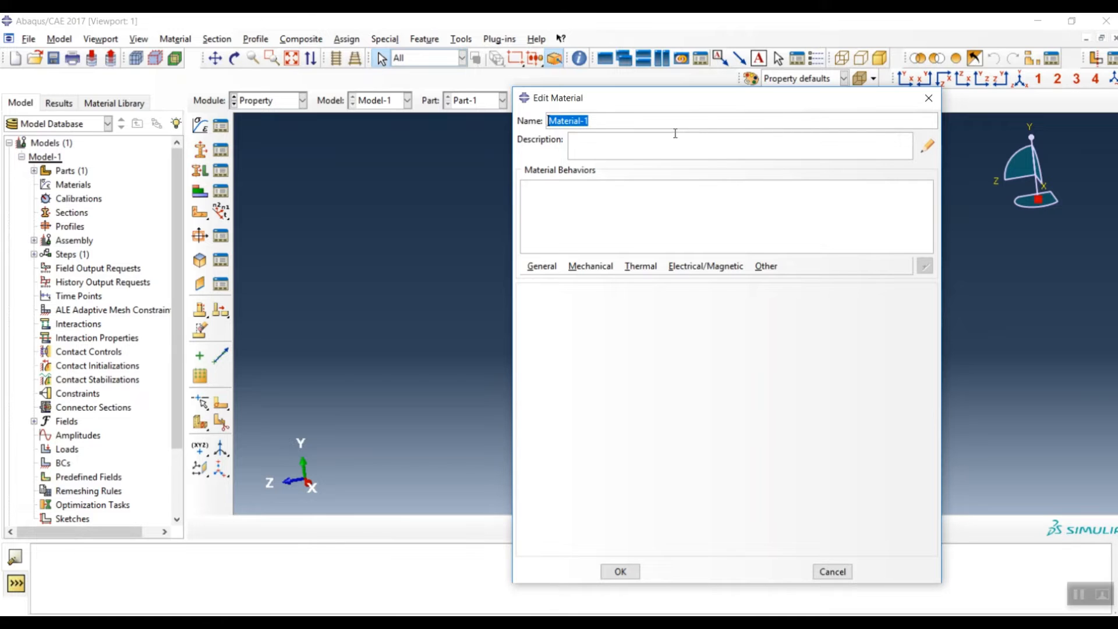
type("concrete")
Add isotropic elastic behavior to the concrete material with Young's modulus 30e9 and Poisson's ratio 0.2.
left_click(589, 269)
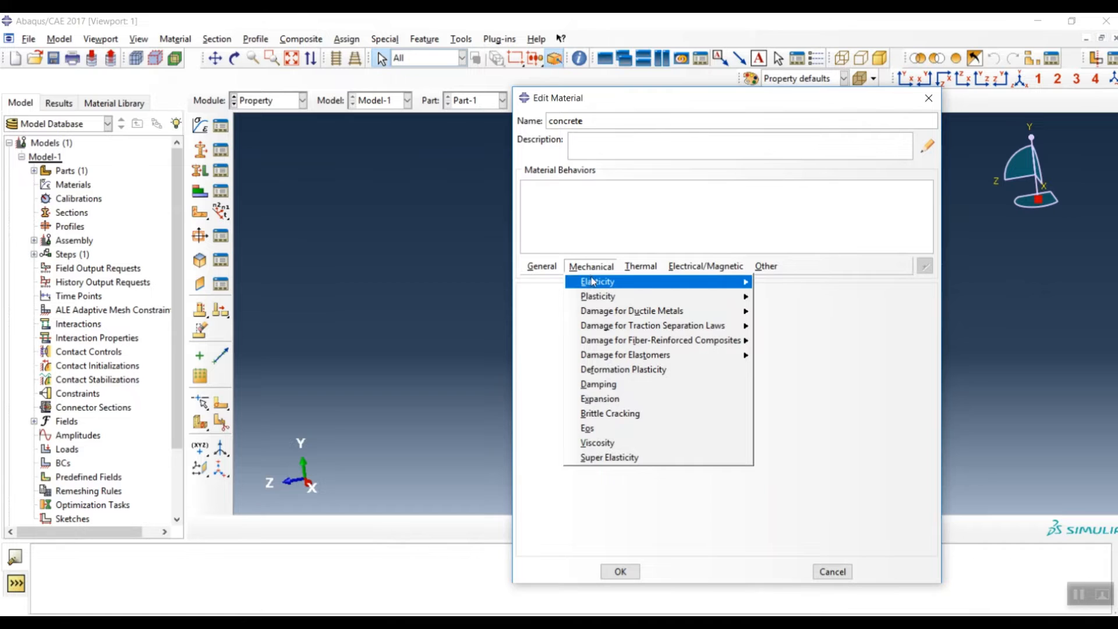
mouse_move(596, 282)
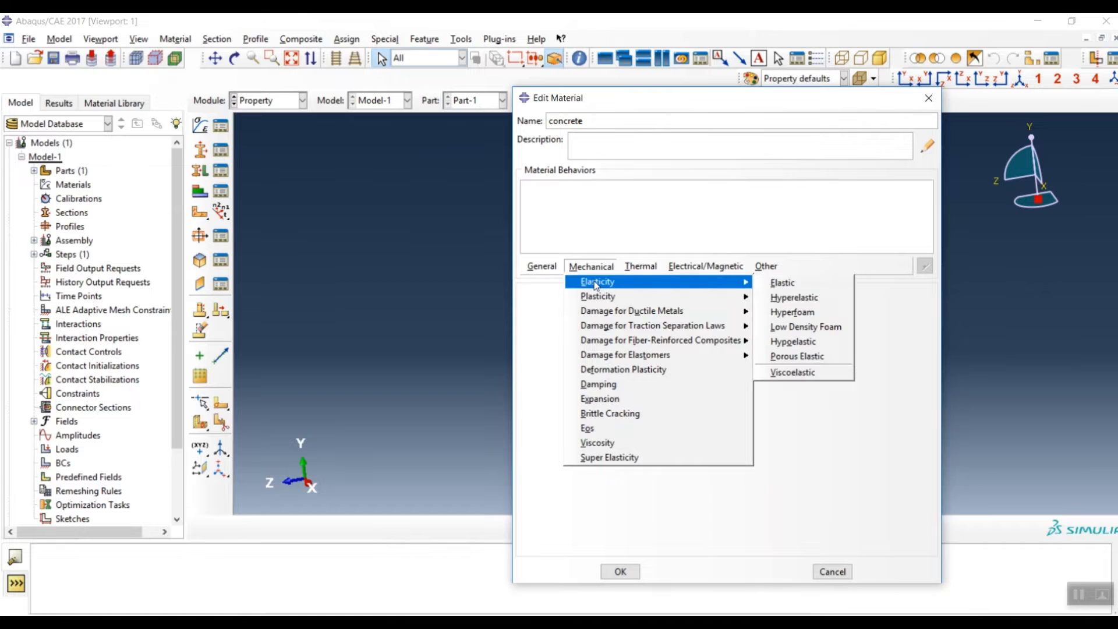
left_click(781, 283)
left_click(583, 466)
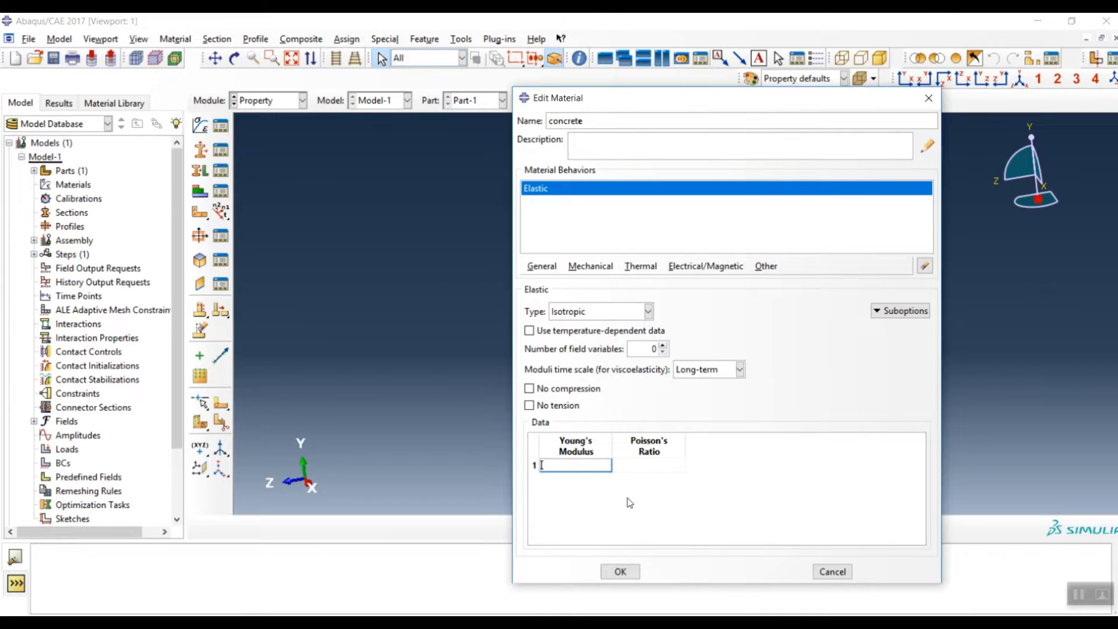
type("30")
type("e9")
left_click(653, 465)
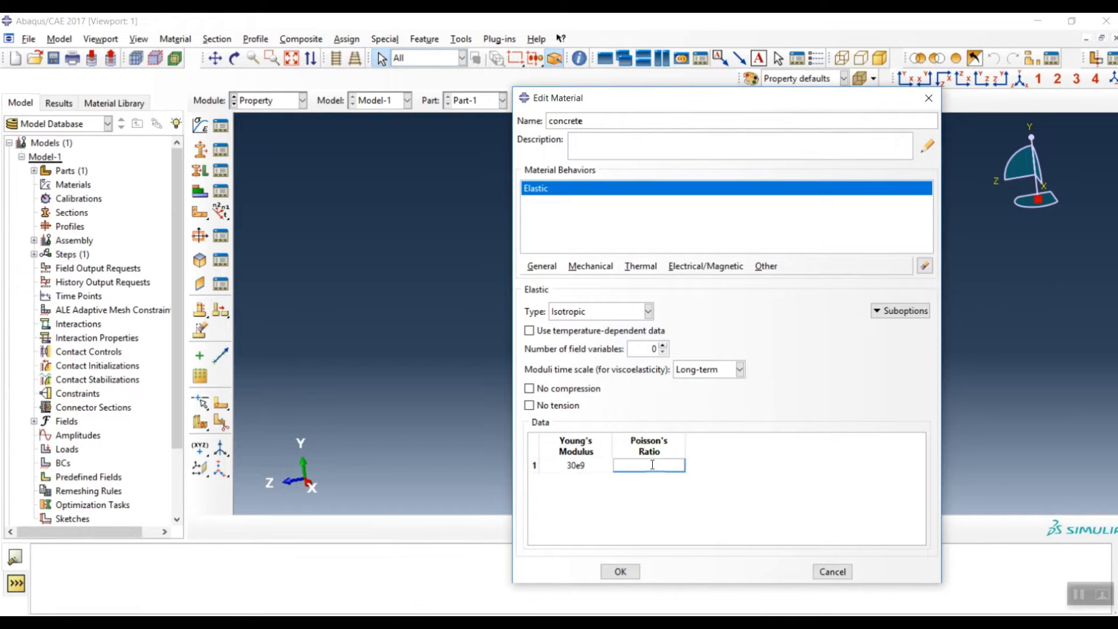
type("0.2")
Add a uniform mass density of 2400 to the concrete material and save the material.
left_click(545, 268)
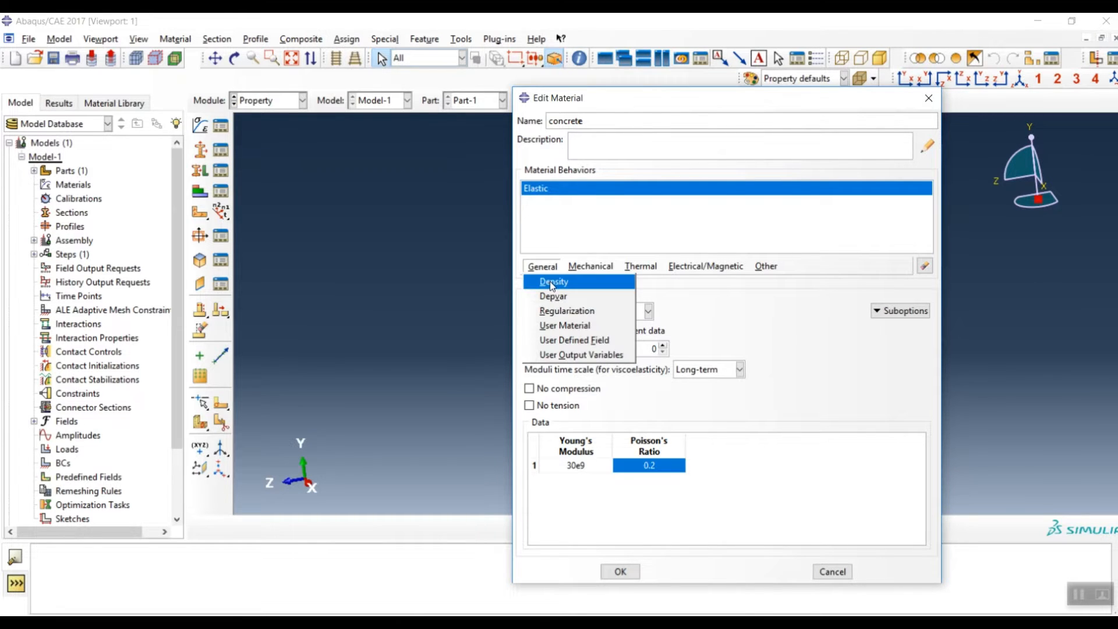
left_click(566, 283)
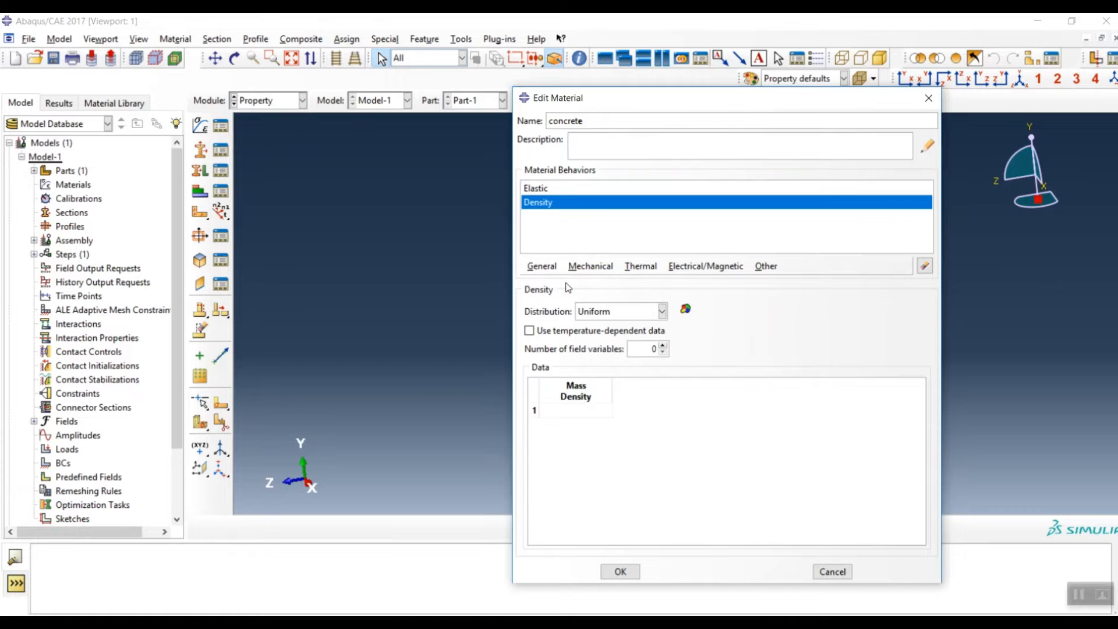
left_click(566, 409)
type("2400")
left_click(621, 571)
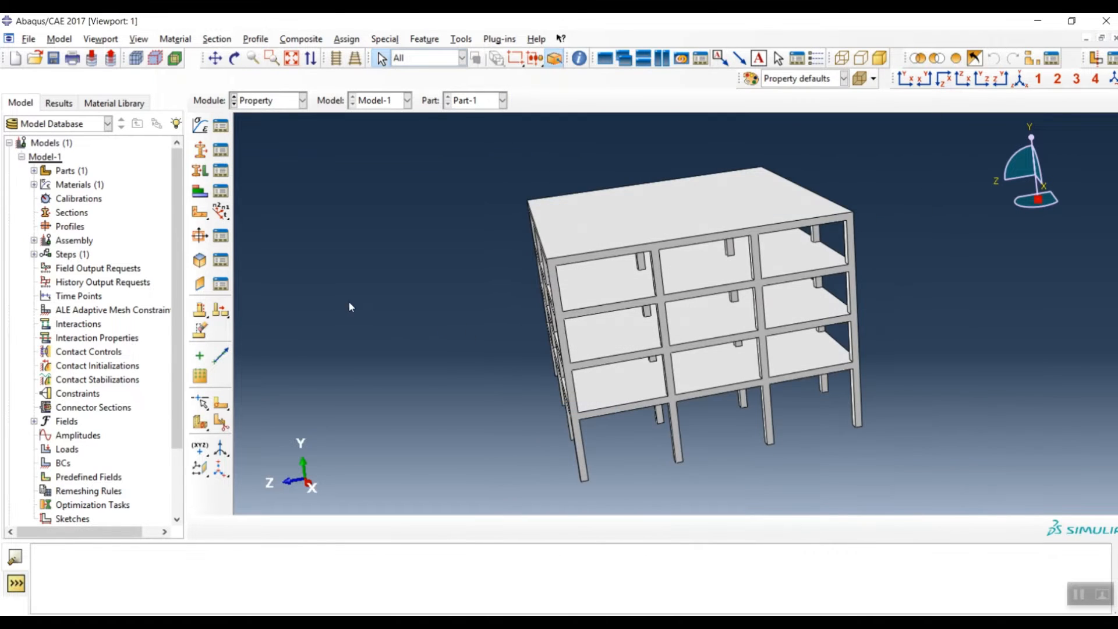
Create a solid homogeneous section named Concret that uses the concrete material.
left_click(219, 170)
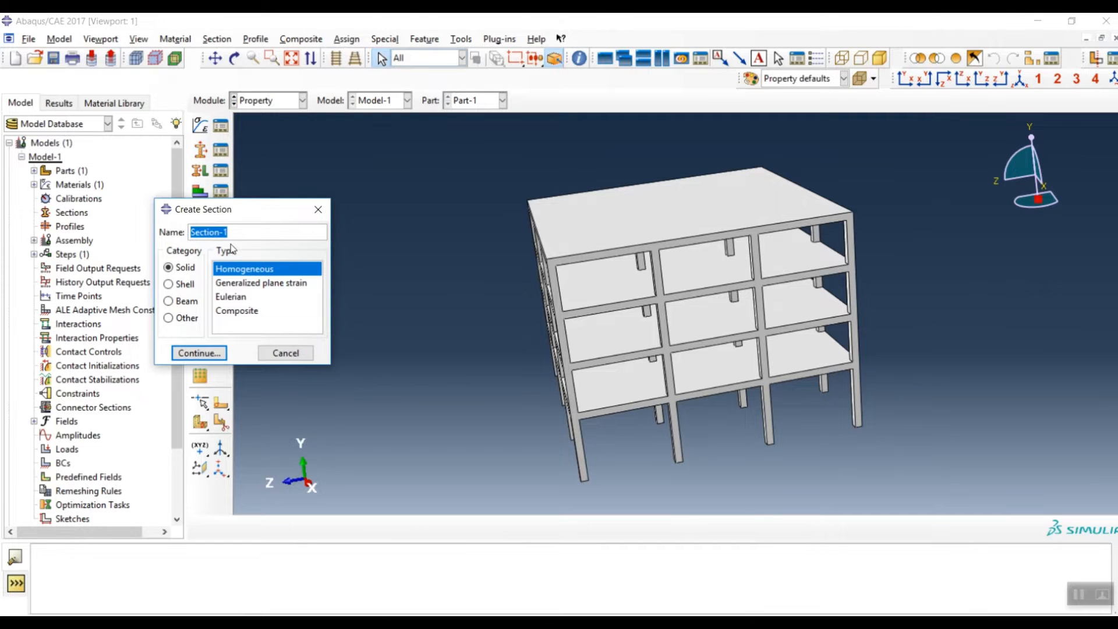
type("Concret")
left_click(201, 354)
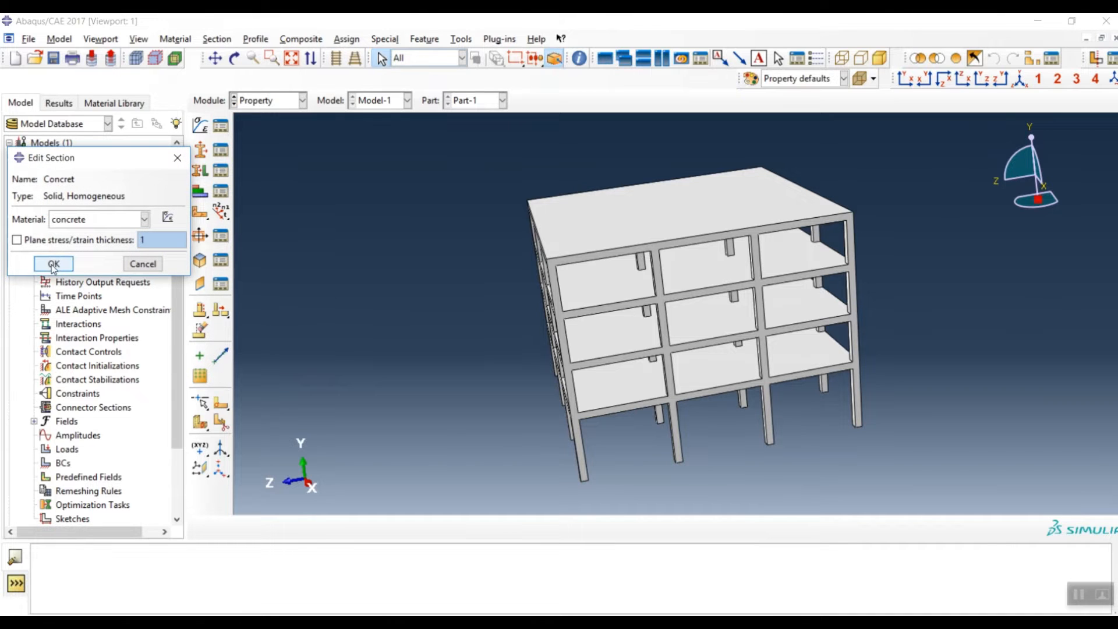
left_click(53, 264)
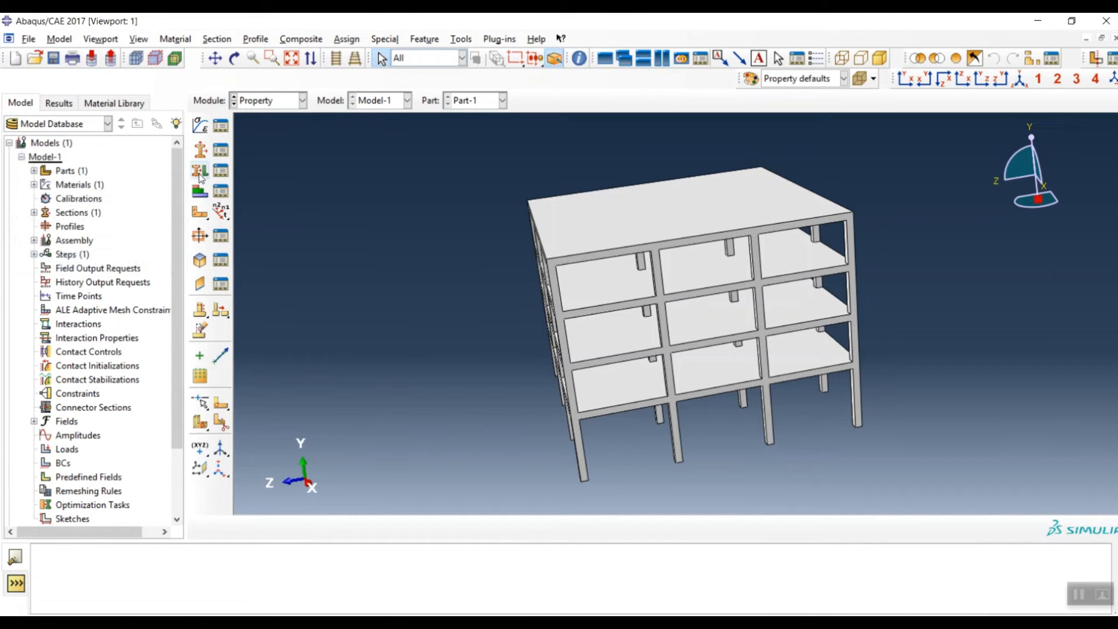
Assign the Concret section to the whole building part, creating the region set Set-1.
left_click(199, 173)
left_click(658, 226)
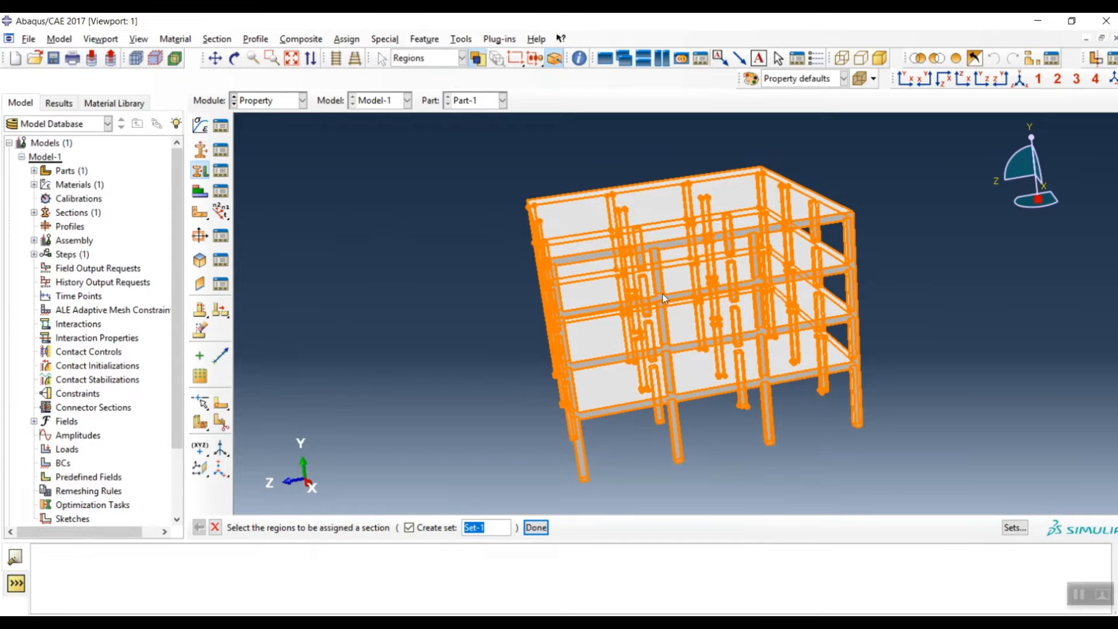
left_click(662, 241)
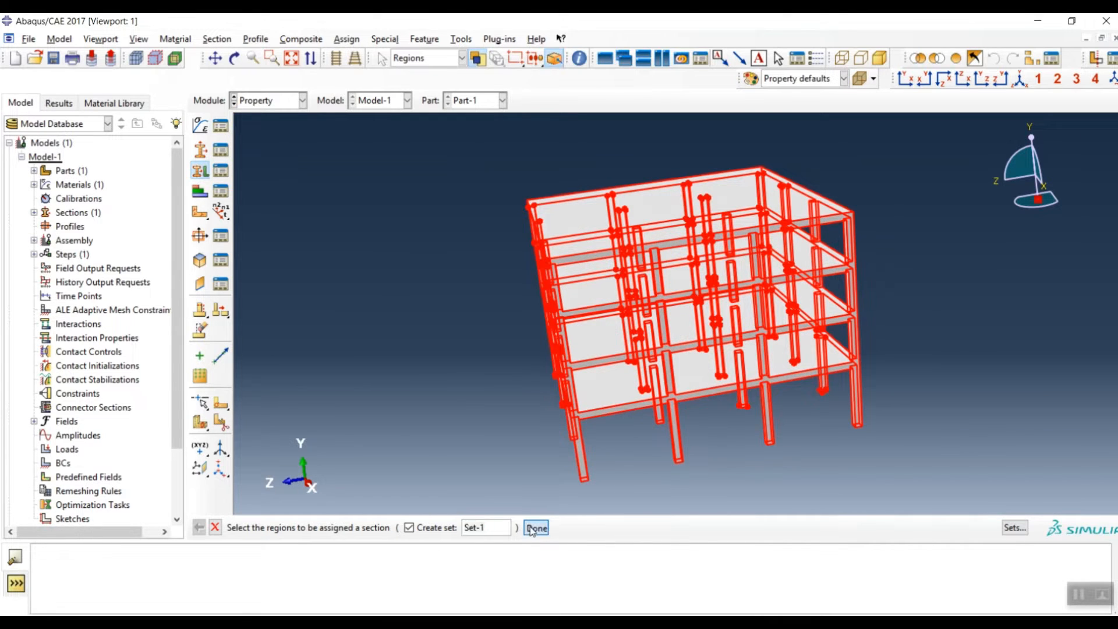
middle_click(815, 270)
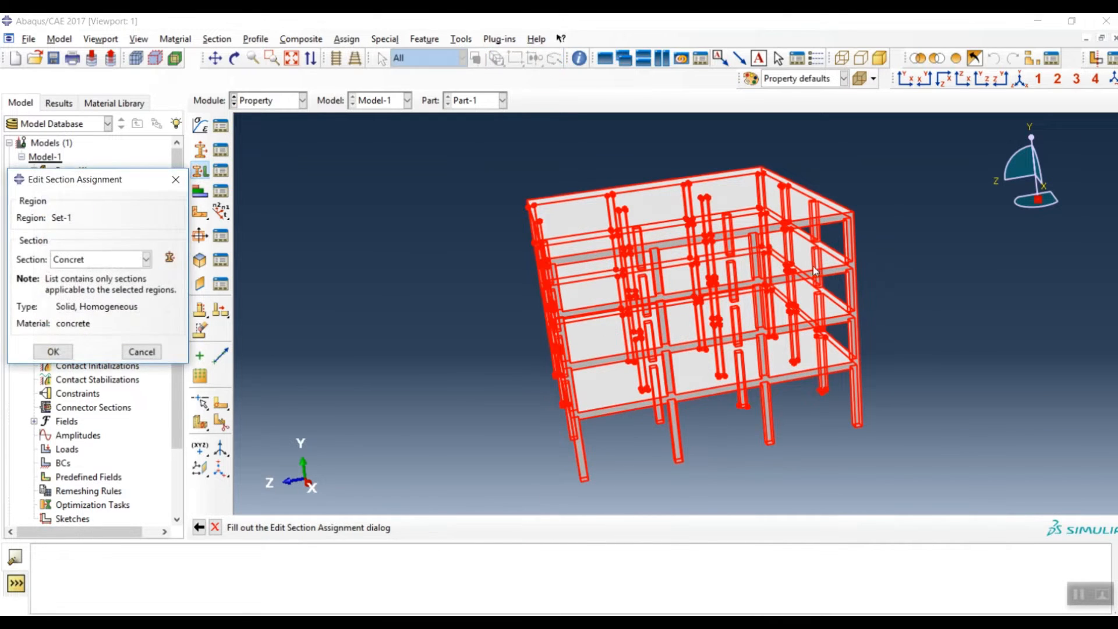
left_click(53, 353)
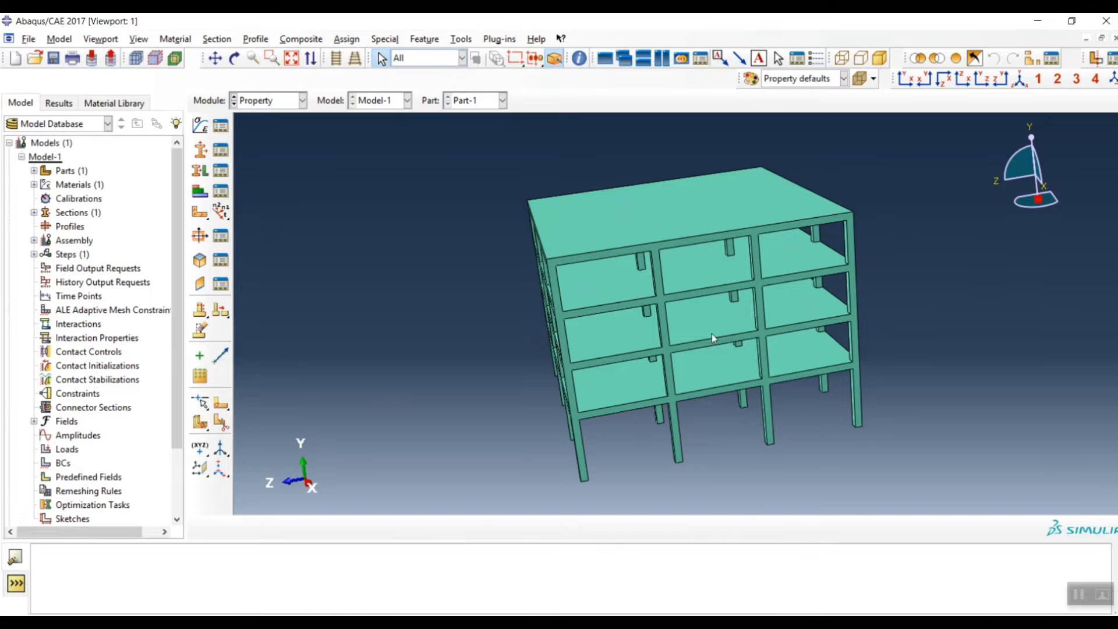
Switch to the Assembly module and create a dependent instance of Part-1.
left_click(287, 104)
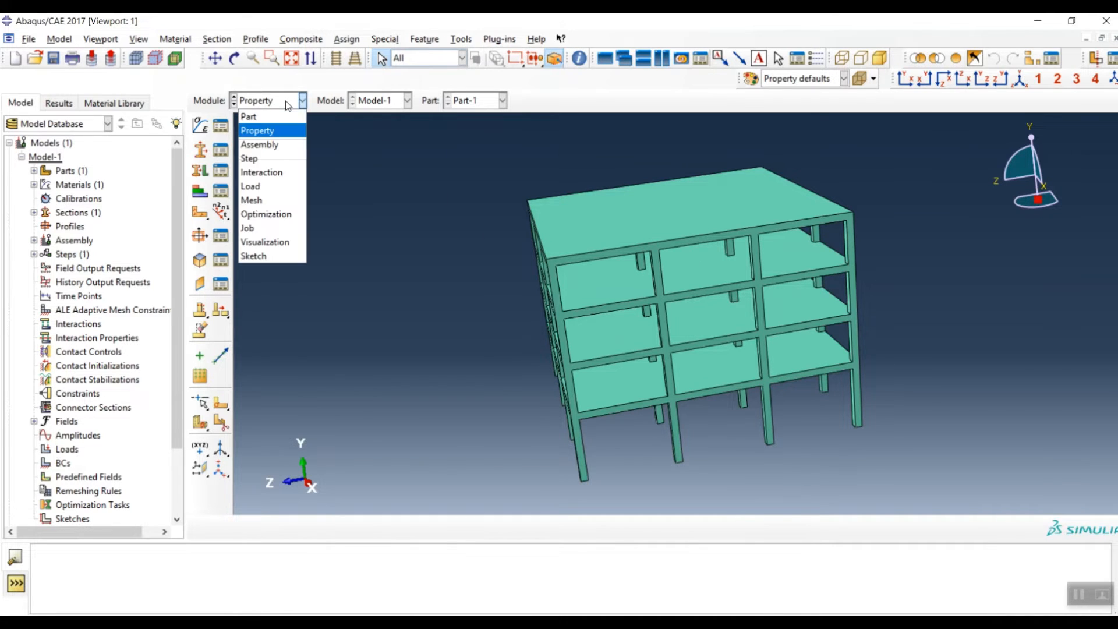
left_click(270, 144)
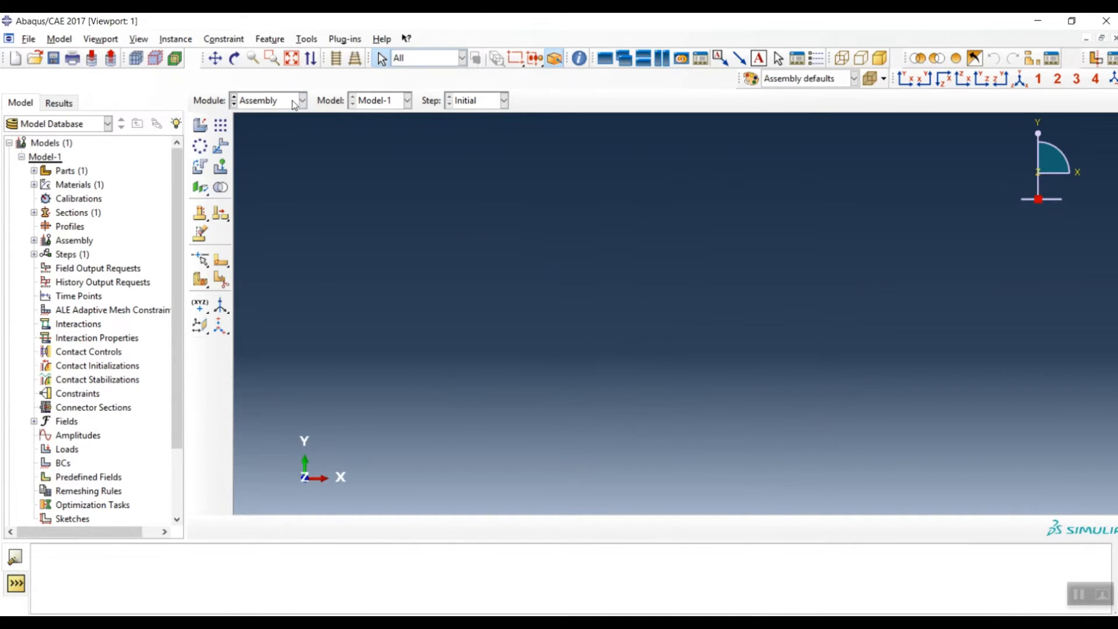
left_click(200, 130)
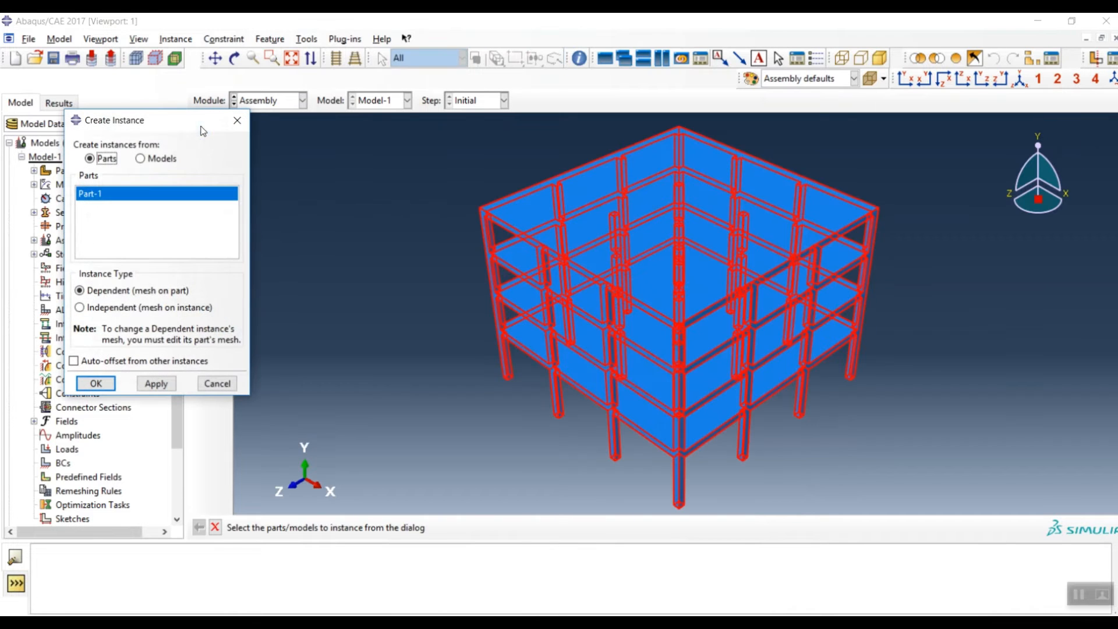
left_click_drag(145, 127, 294, 121)
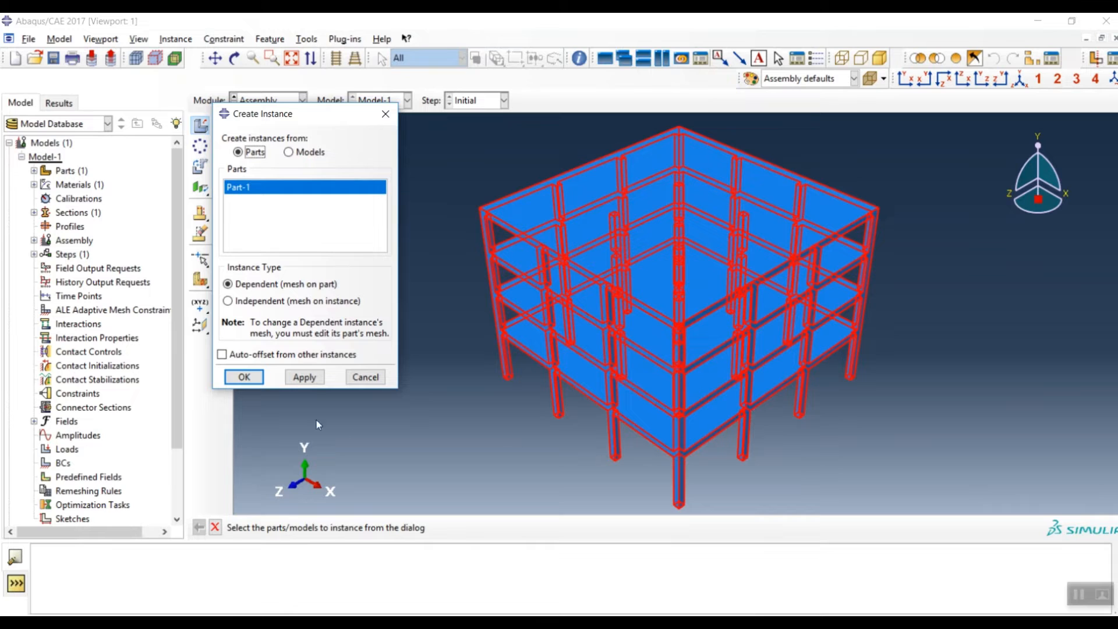
left_click(244, 377)
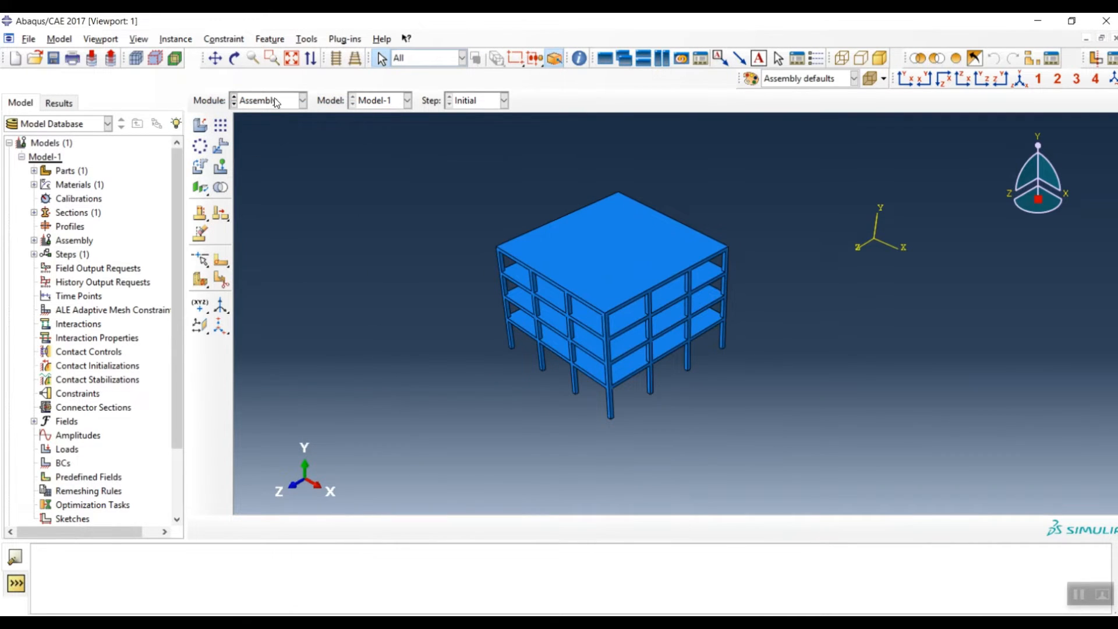
In the Step module, create a Dynamic, Explicit step named Earthquake after the Initial step.
left_click(274, 100)
left_click(259, 159)
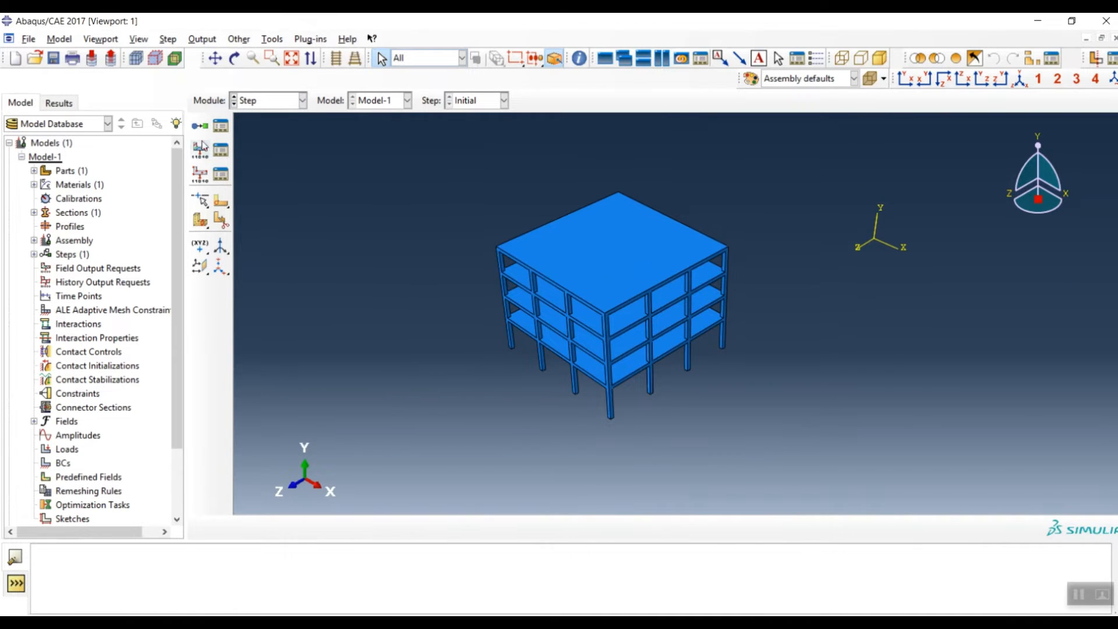
left_click(199, 126)
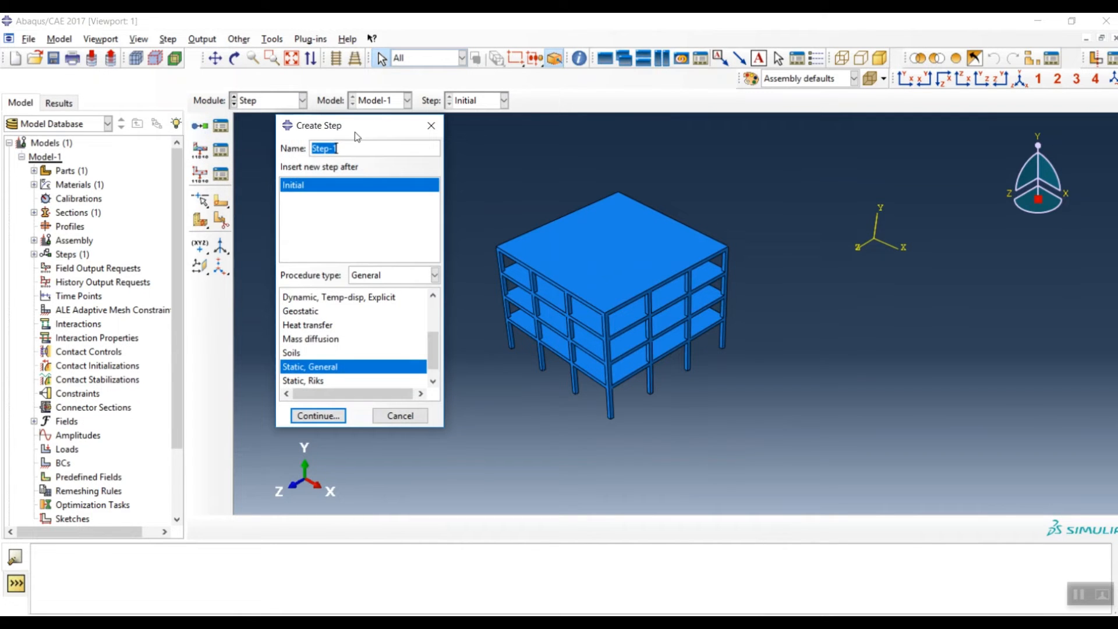
left_click_drag(357, 135, 376, 154)
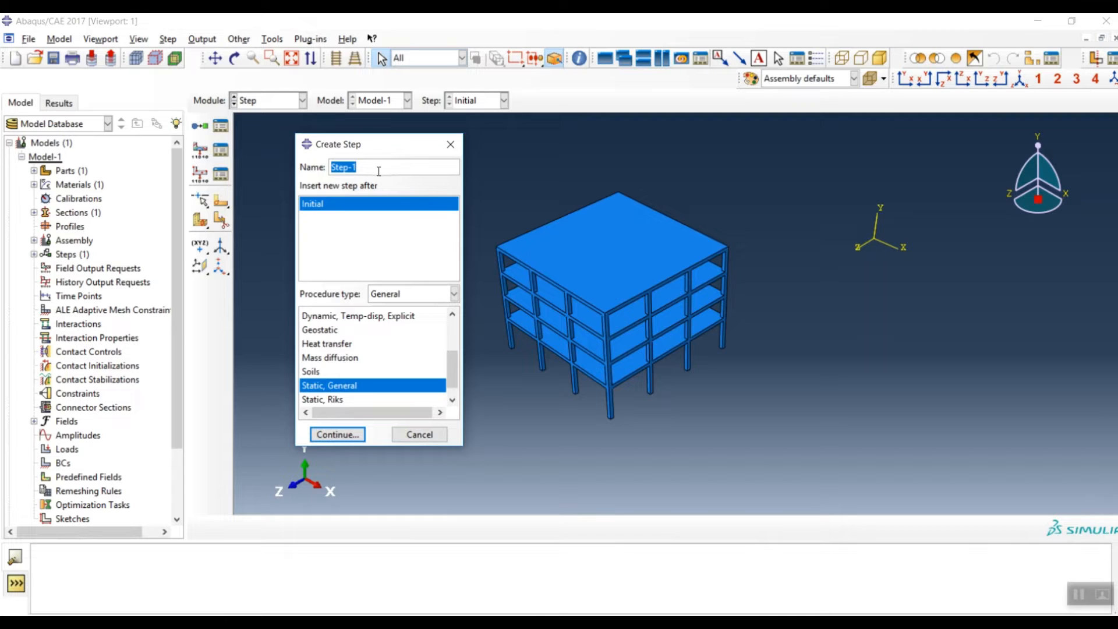
type("Earthquake")
left_click_drag(452, 372, 457, 354)
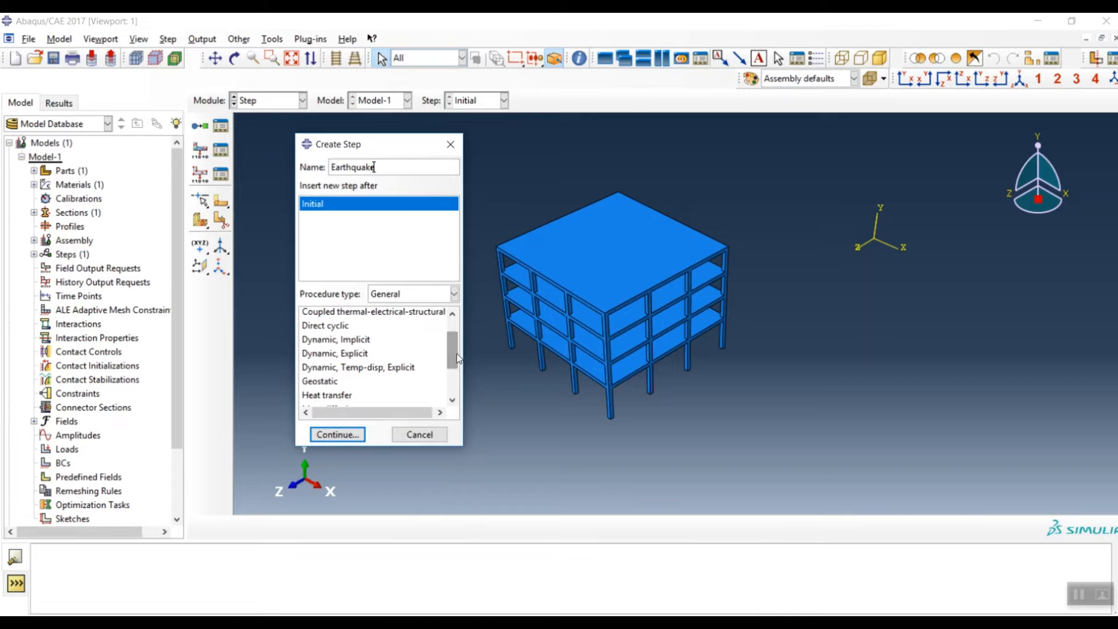
left_click(354, 356)
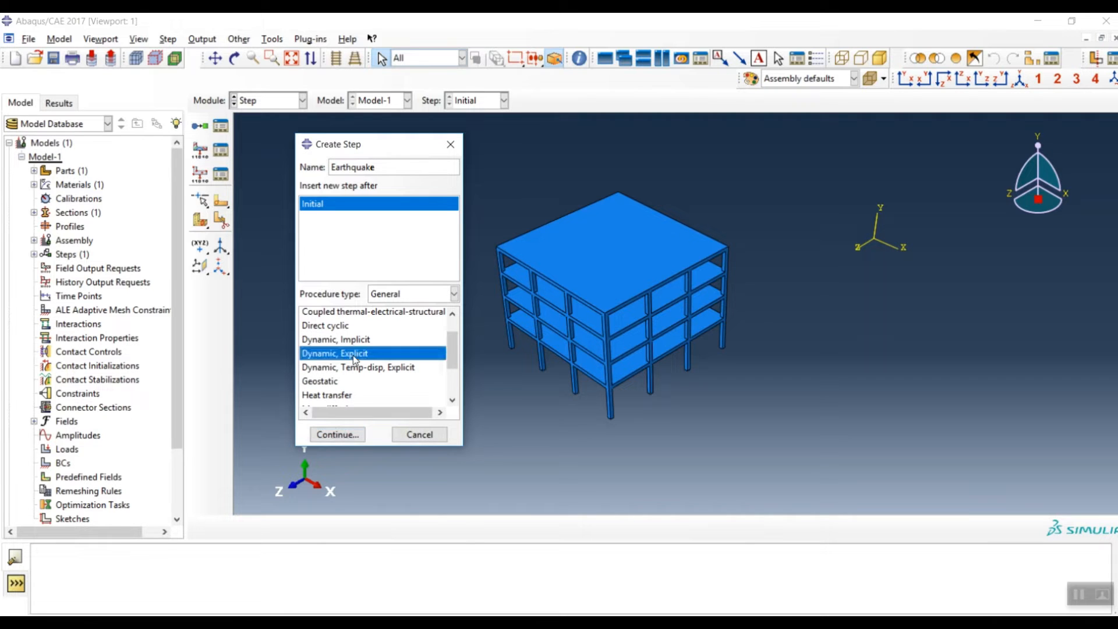
left_click(337, 434)
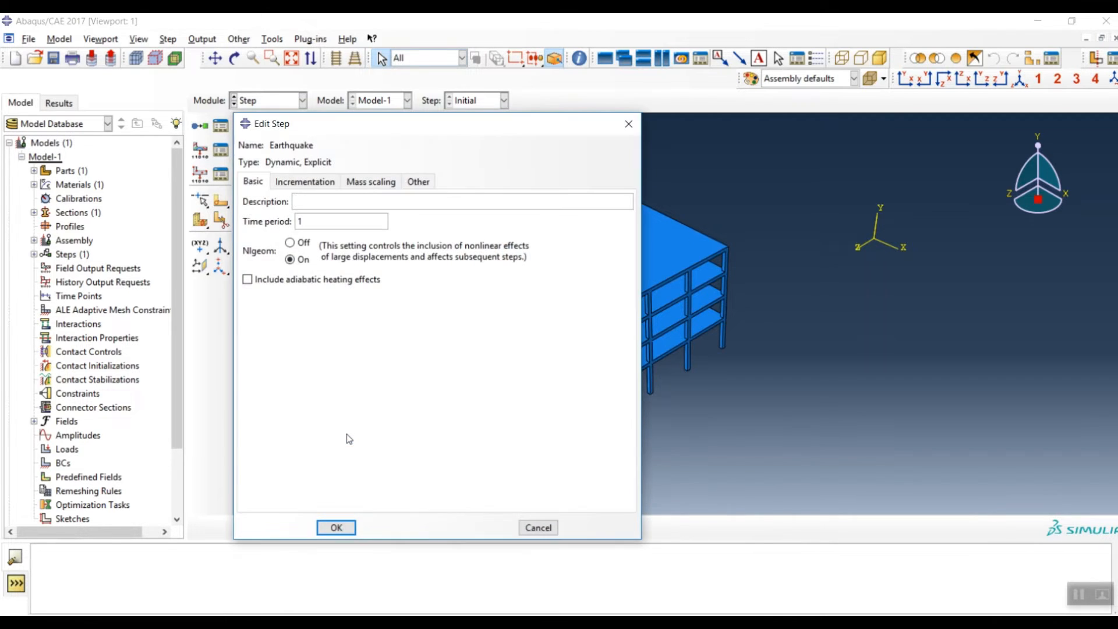
Switch to Excel and examine the time and acceleration data and chart in the Quebek 2005 earthquak workbook.
left_click_drag(385, 131, 481, 141)
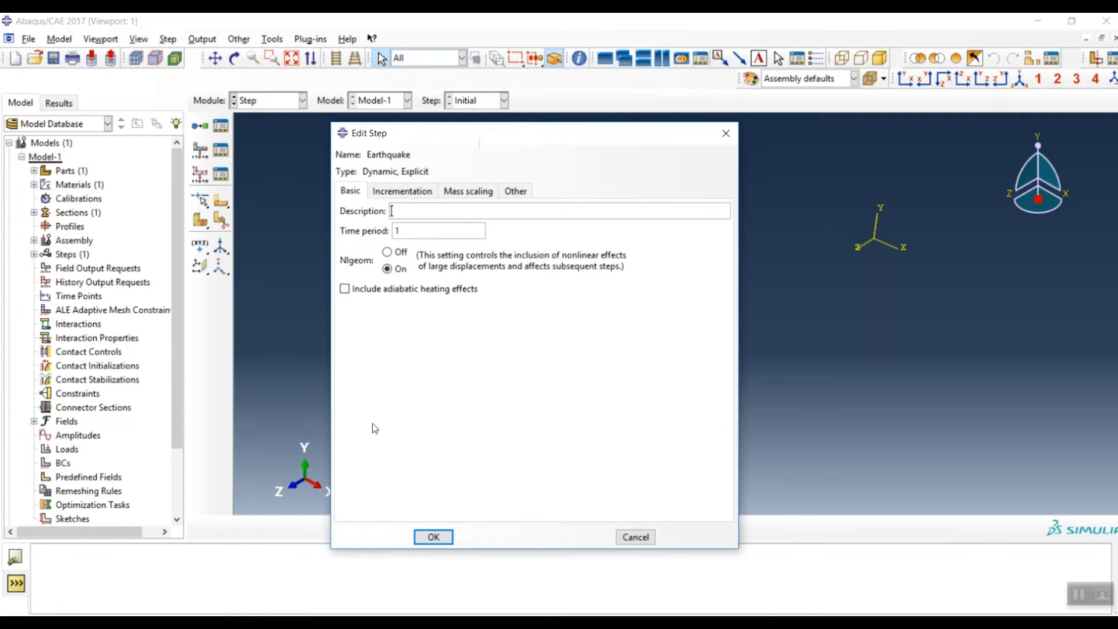
left_click(318, 622)
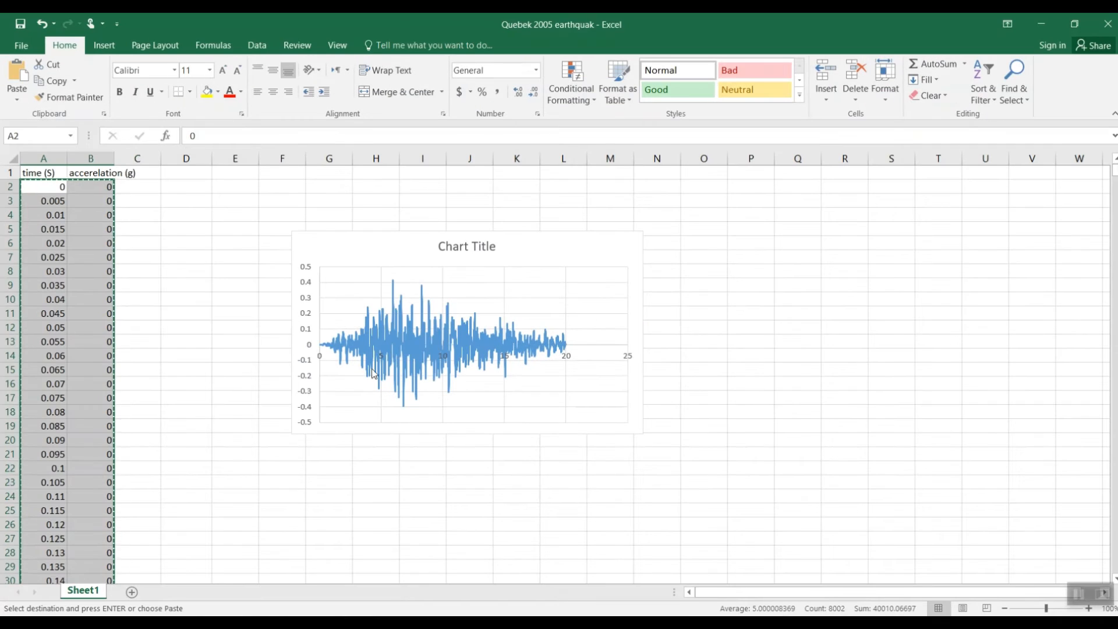
left_click(132, 216)
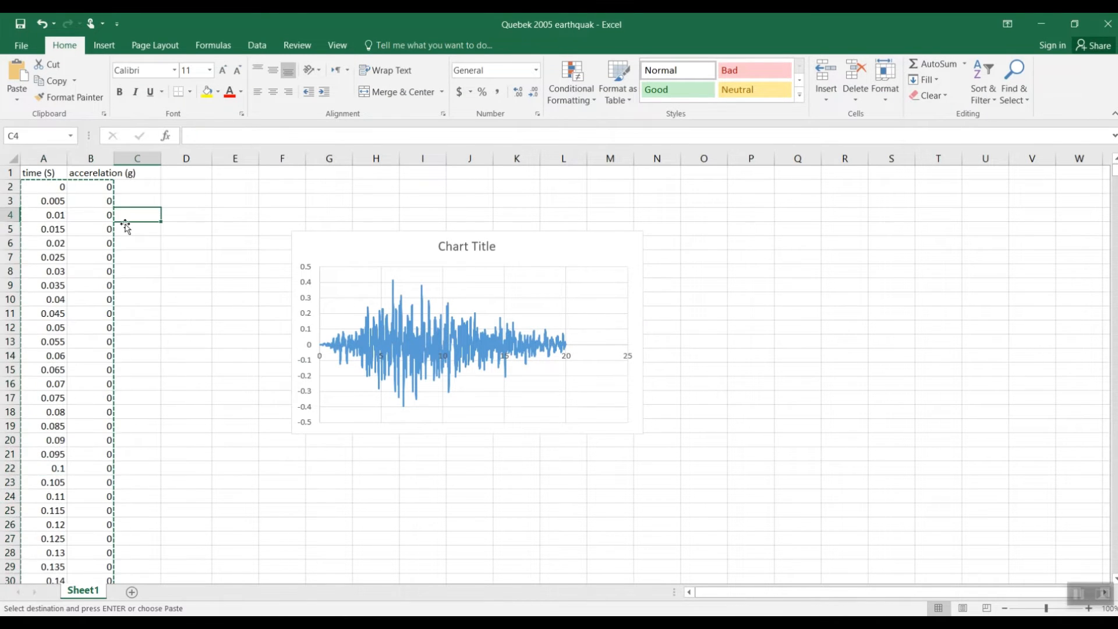
mouse_move(452, 333)
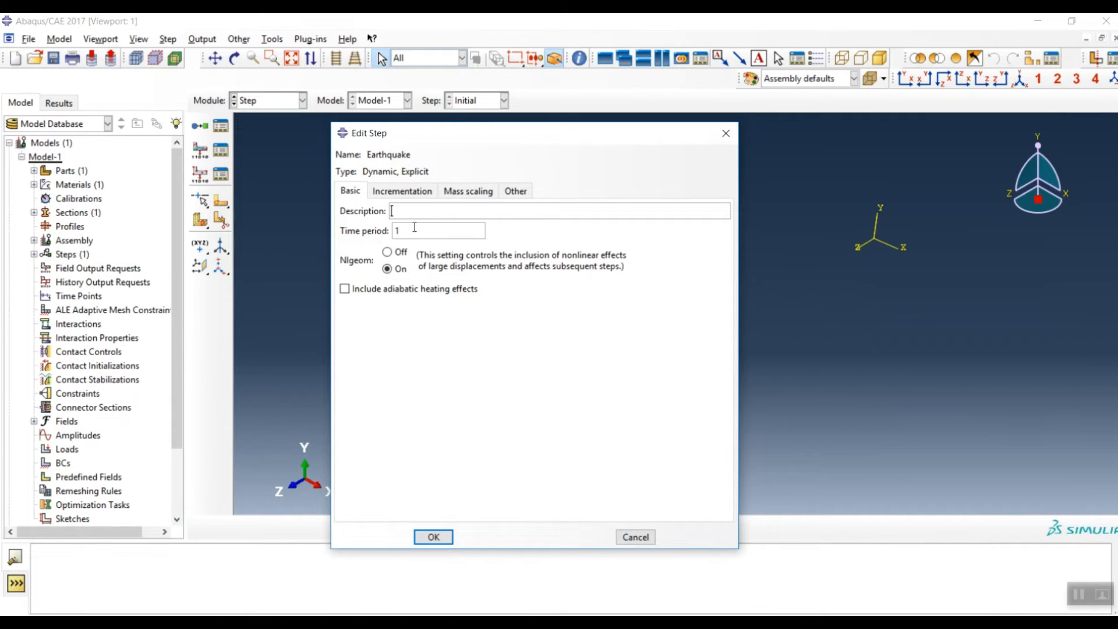
Back in Abaqus, set the Earthquake step's time period to 20 and its maximum time increment to 0.1.
double_click(414, 227)
type("20")
left_click(378, 197)
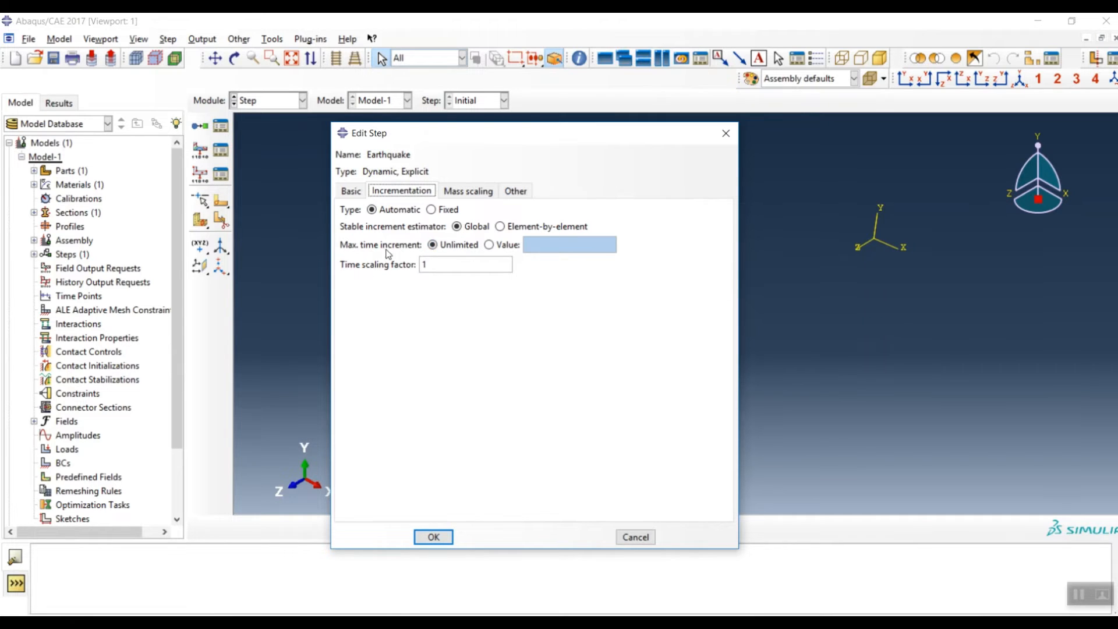
left_click(489, 245)
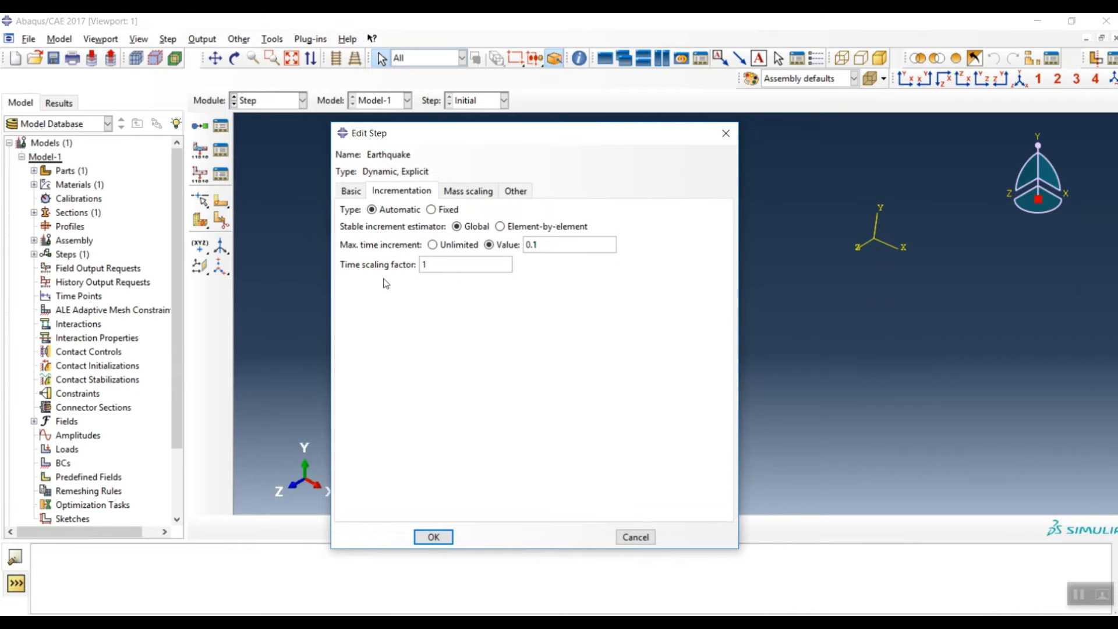
left_click(434, 537)
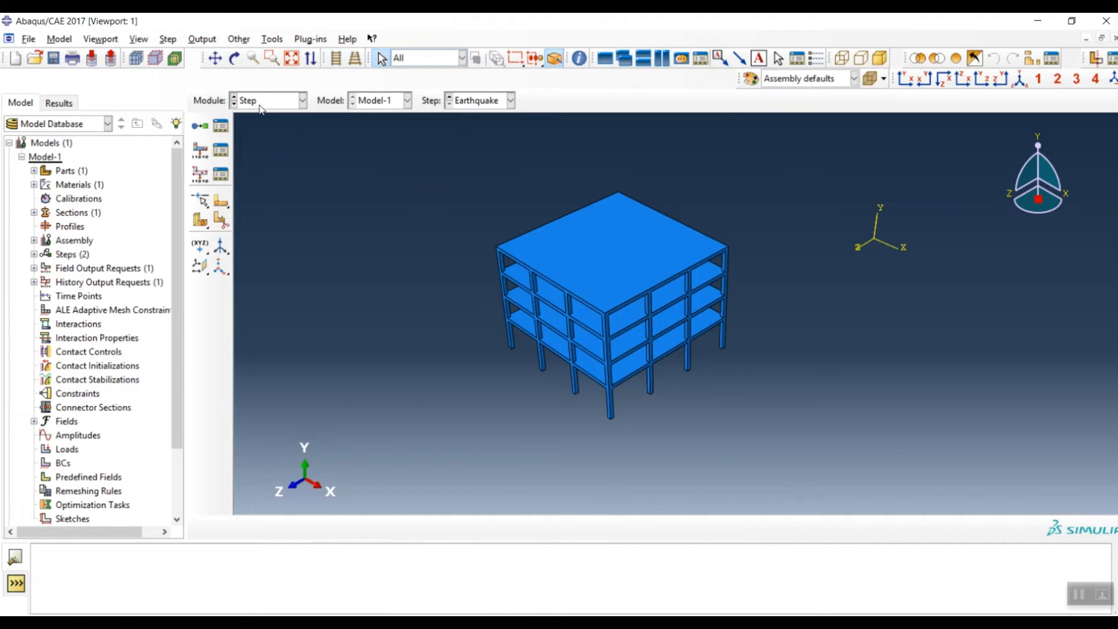
Edit the field output request F-Output-1 to exclude the CSTRESS contact stresses from its output variables.
left_click(216, 152)
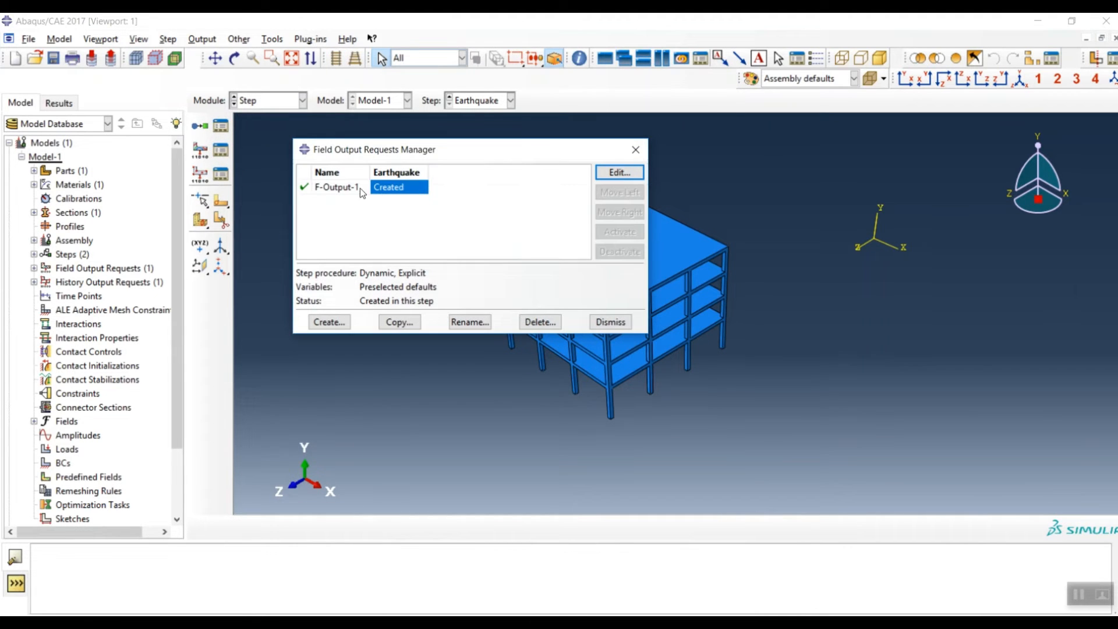
double_click(402, 192)
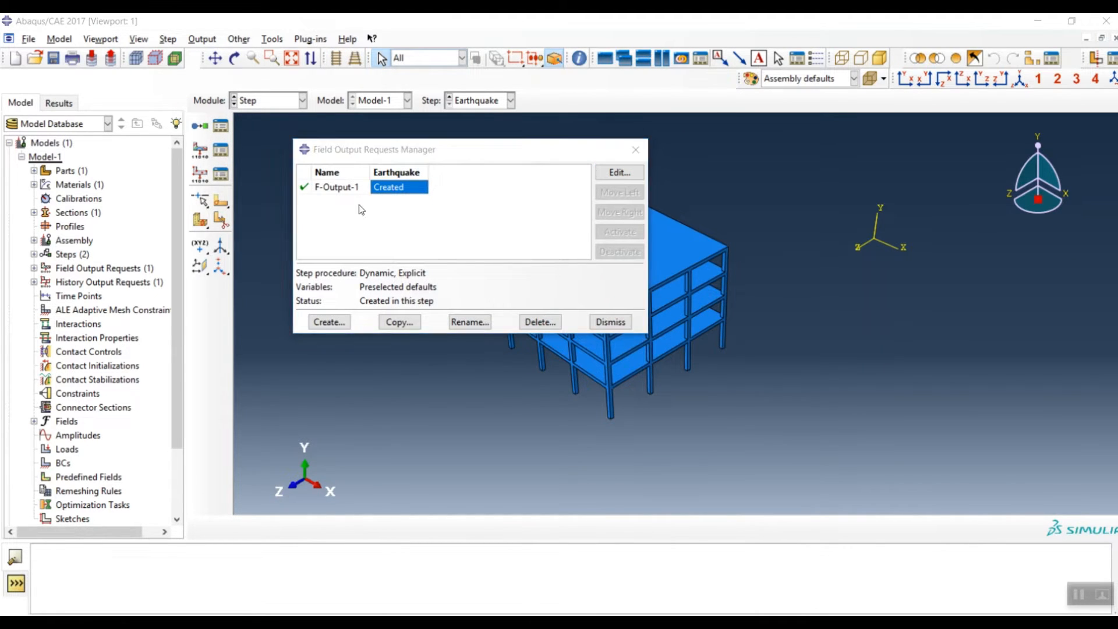
left_click_drag(178, 93, 193, 125)
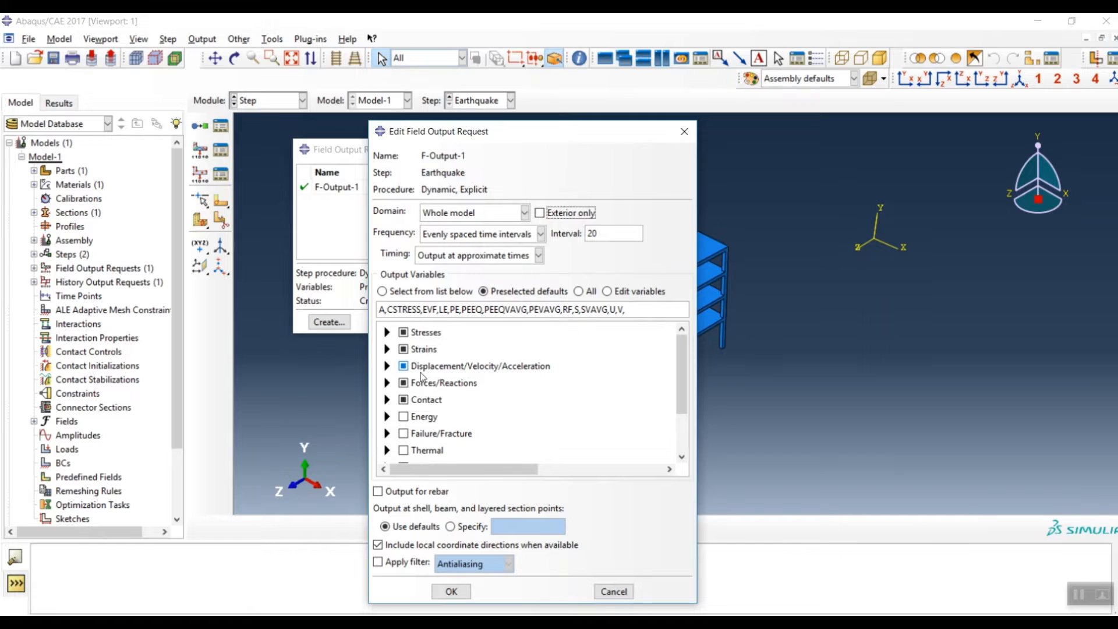
scroll(435, 414, "down", 3)
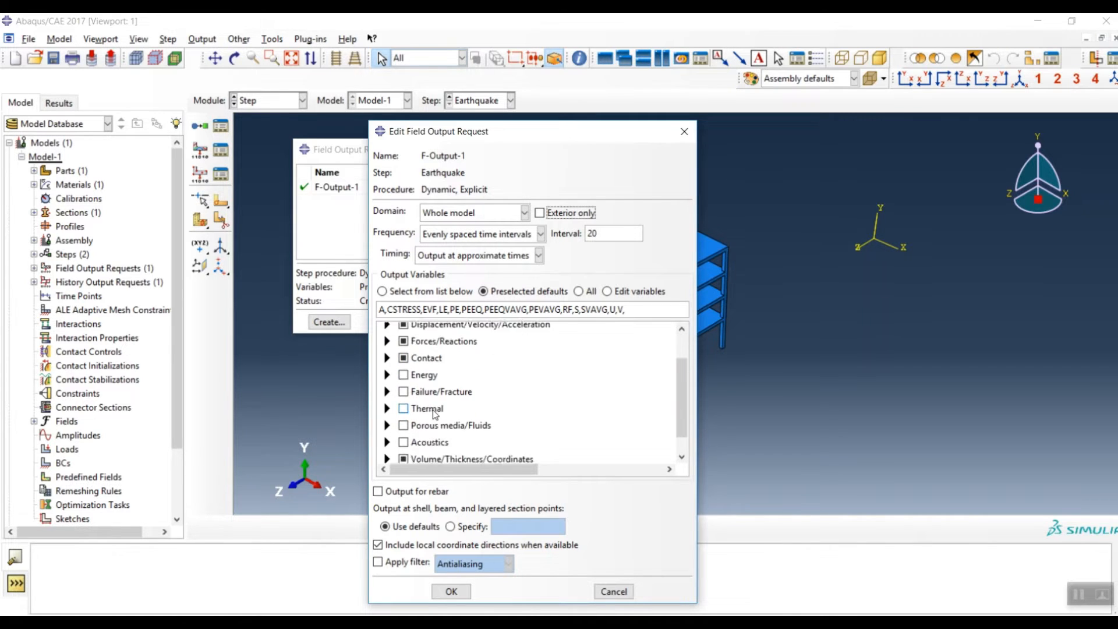
scroll(489, 419, "up", 4)
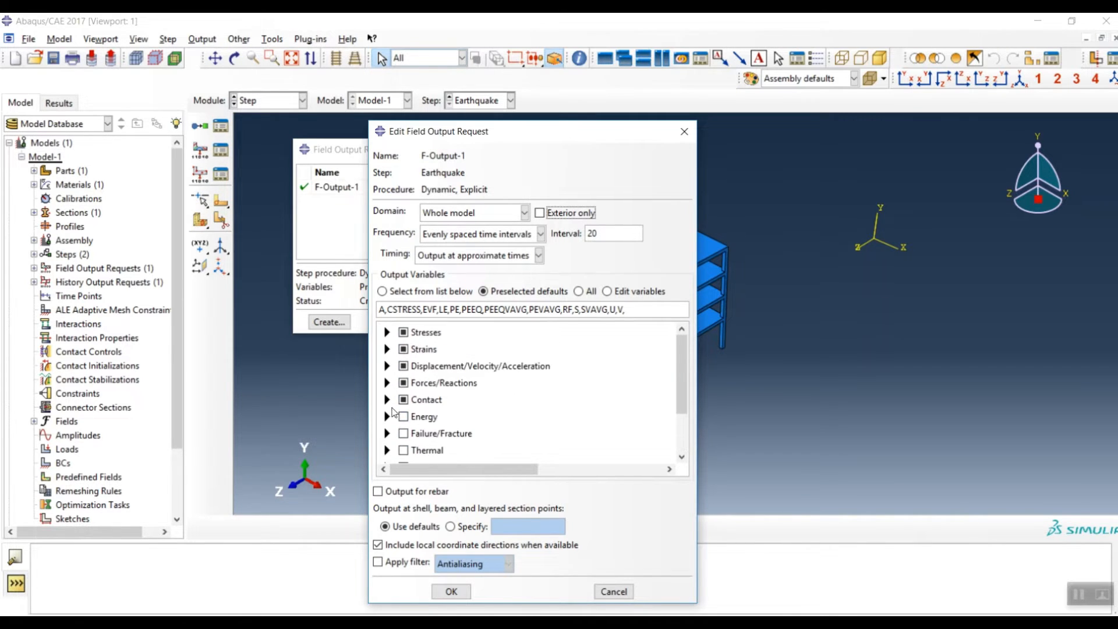
left_click(386, 400)
left_click(419, 413)
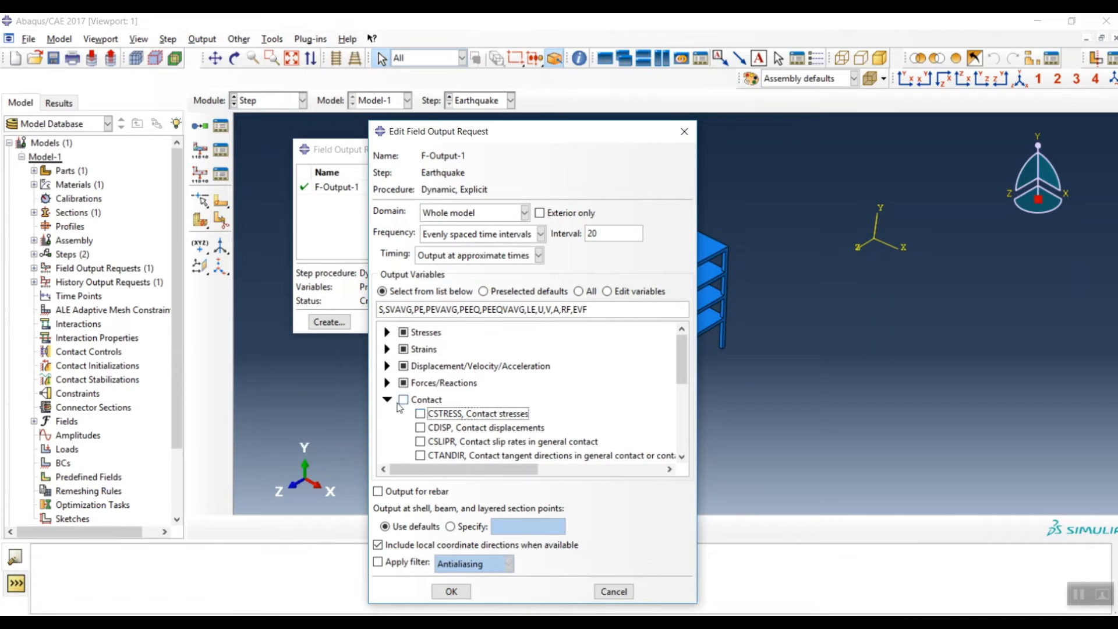
left_click(386, 399)
scroll(495, 406, "down", 3)
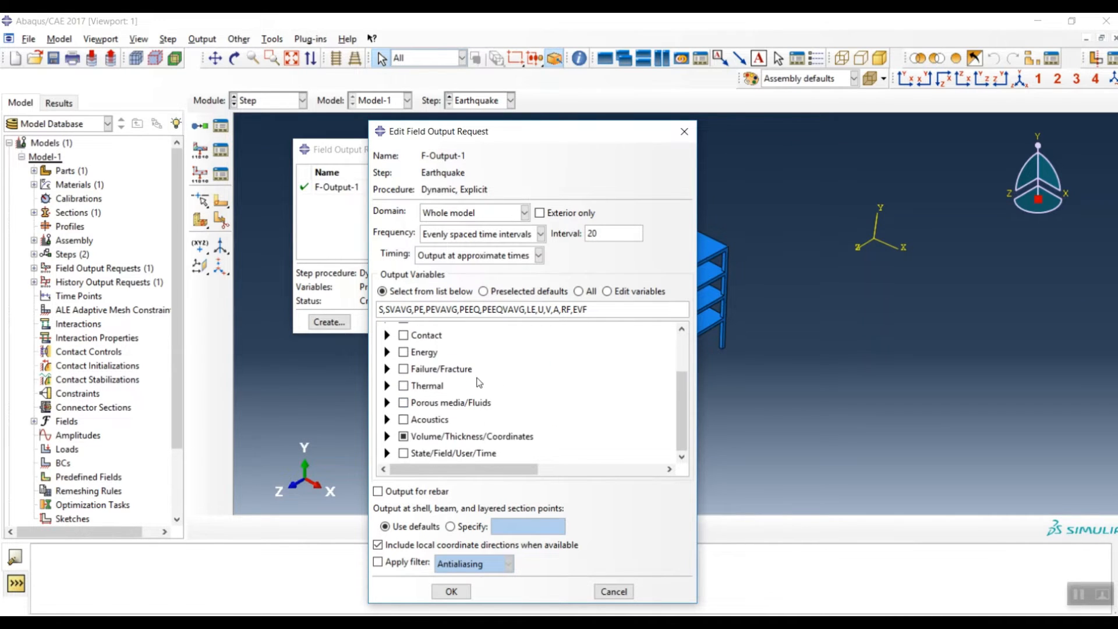
scroll(474, 382, "up", 3)
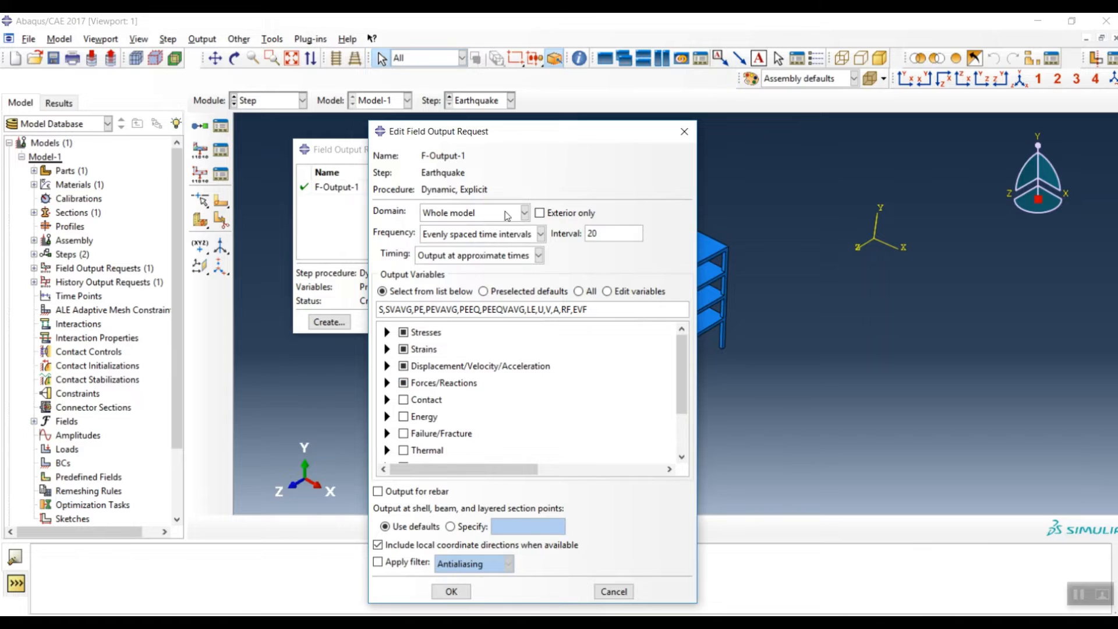
Set the F-Output-1 output frequency to every x units of time with x as 0.1, and close the requests manager.
left_click(521, 236)
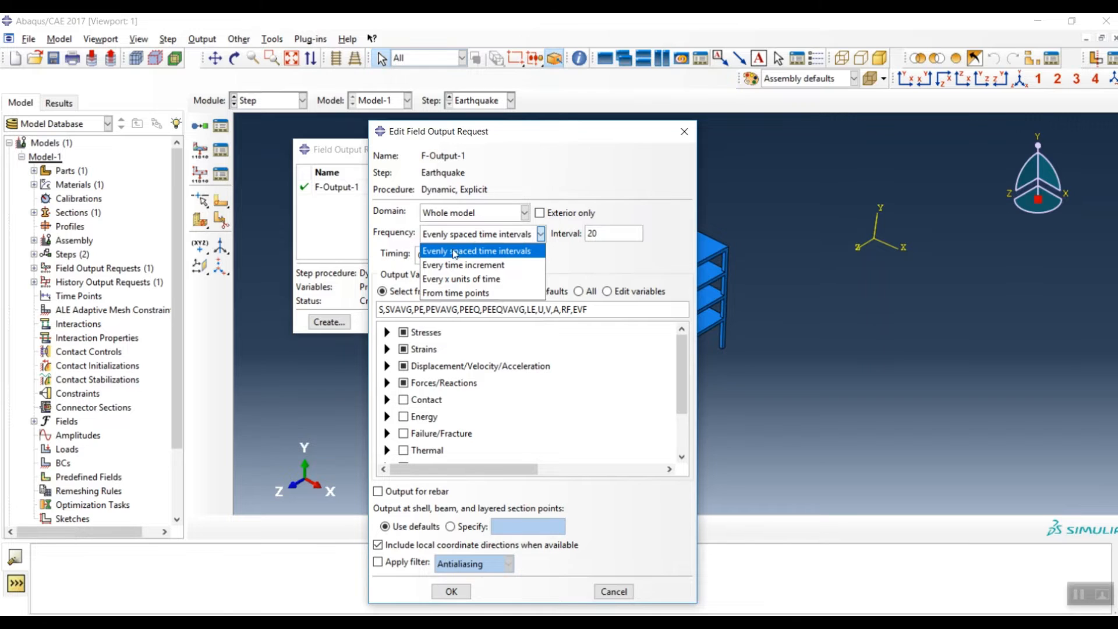
left_click(478, 285)
left_click(578, 232)
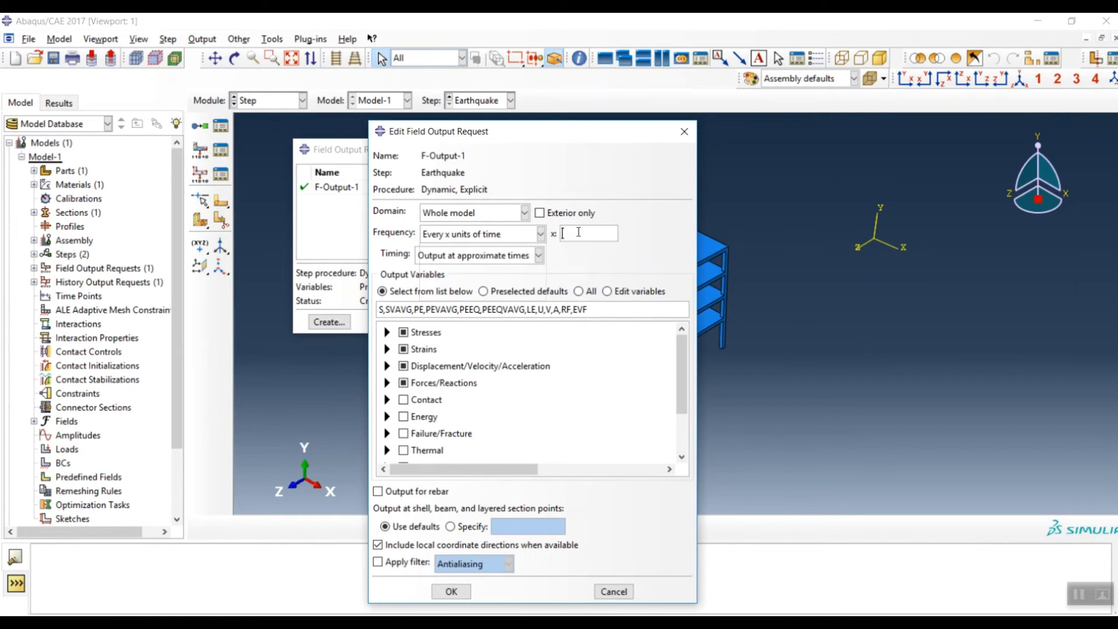
type("0.1")
left_click(460, 590)
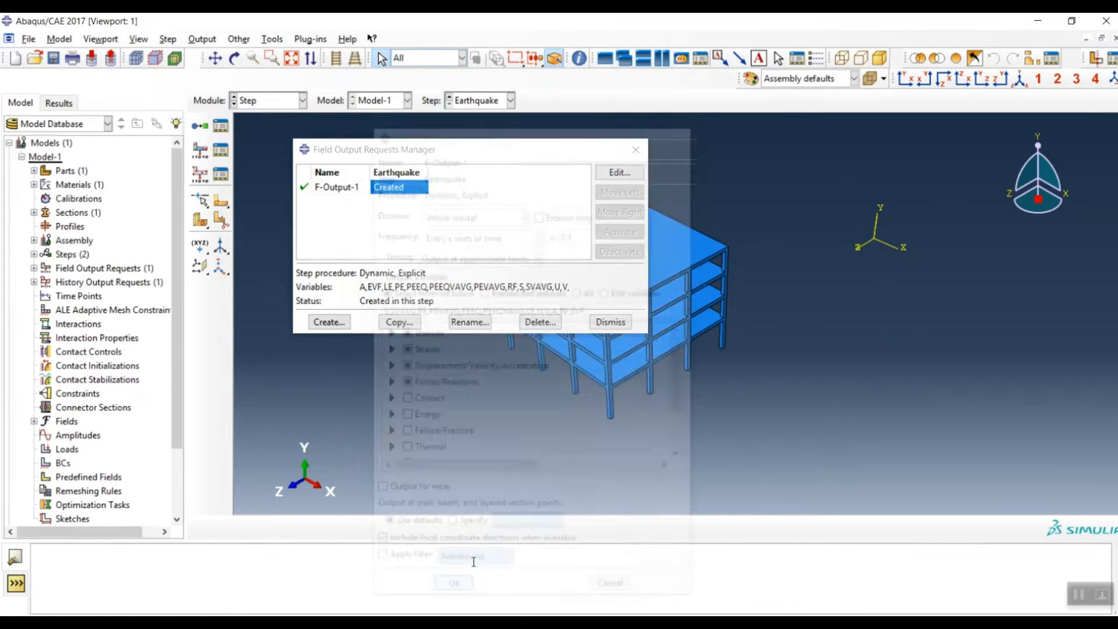
left_click(637, 150)
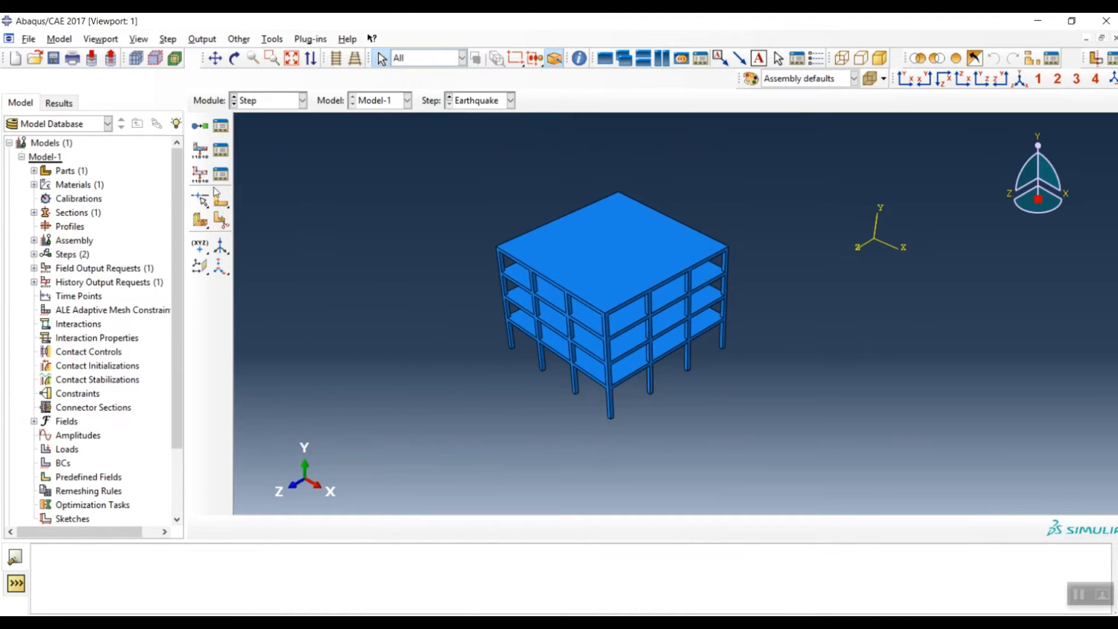
Set the history output request H-Output-1 to every n time increments with n as 1, keeping the preselected energy variables.
left_click(215, 174)
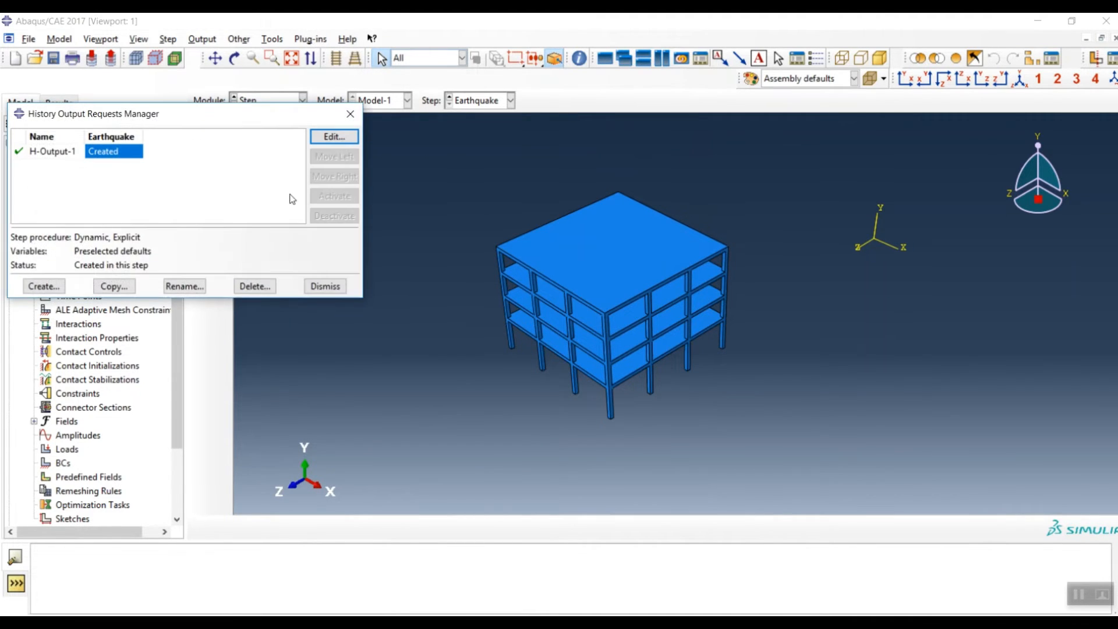
left_click_drag(157, 115, 389, 156)
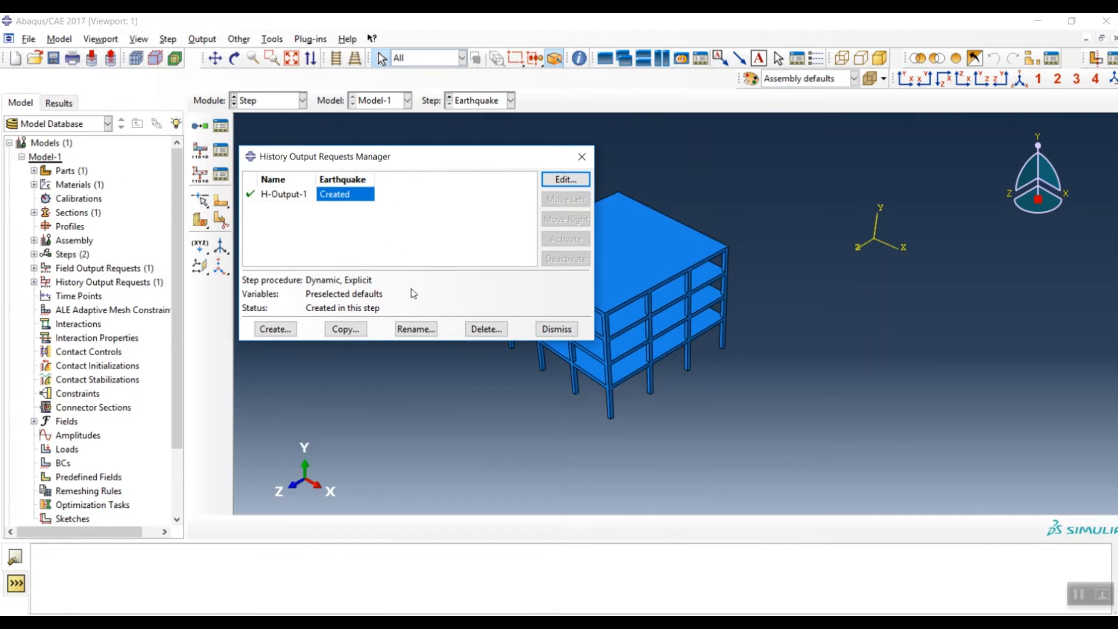
left_click(565, 180)
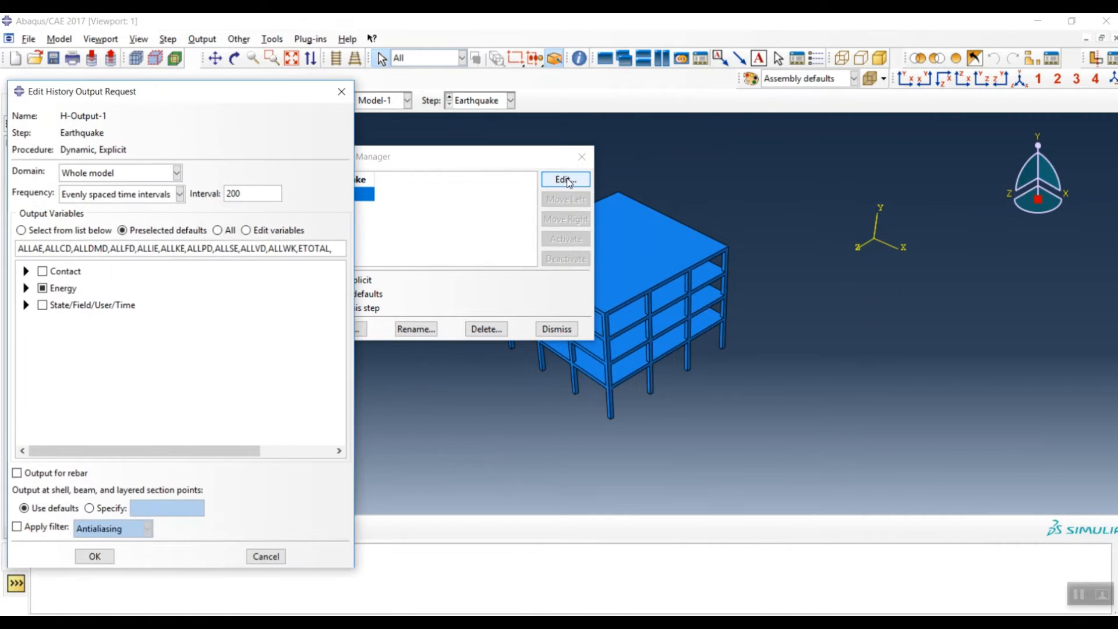
left_click(165, 196)
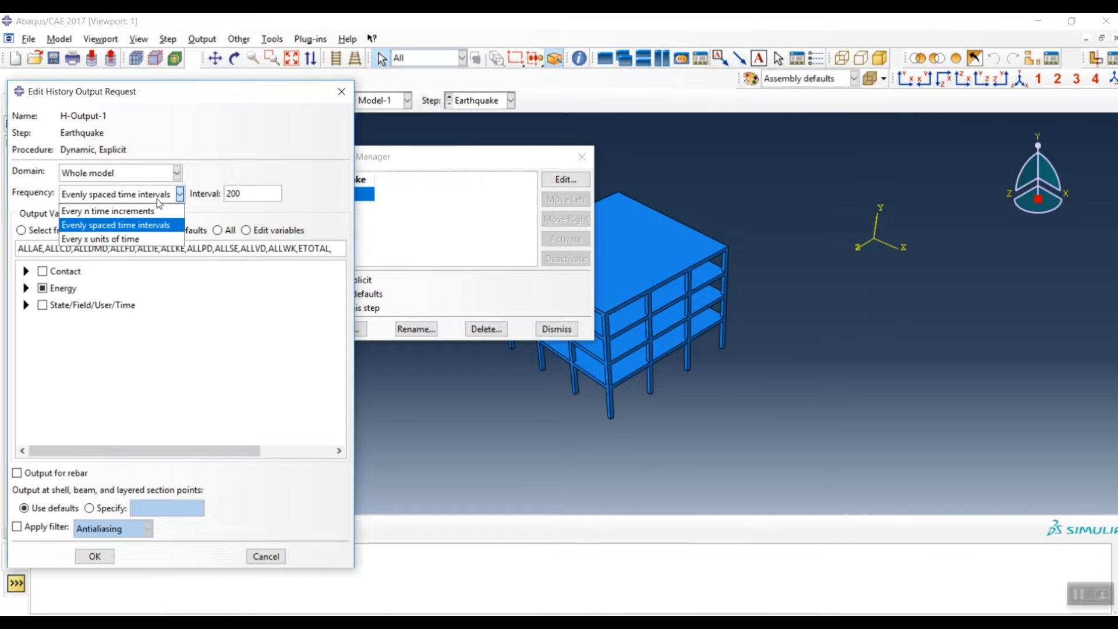
left_click(116, 212)
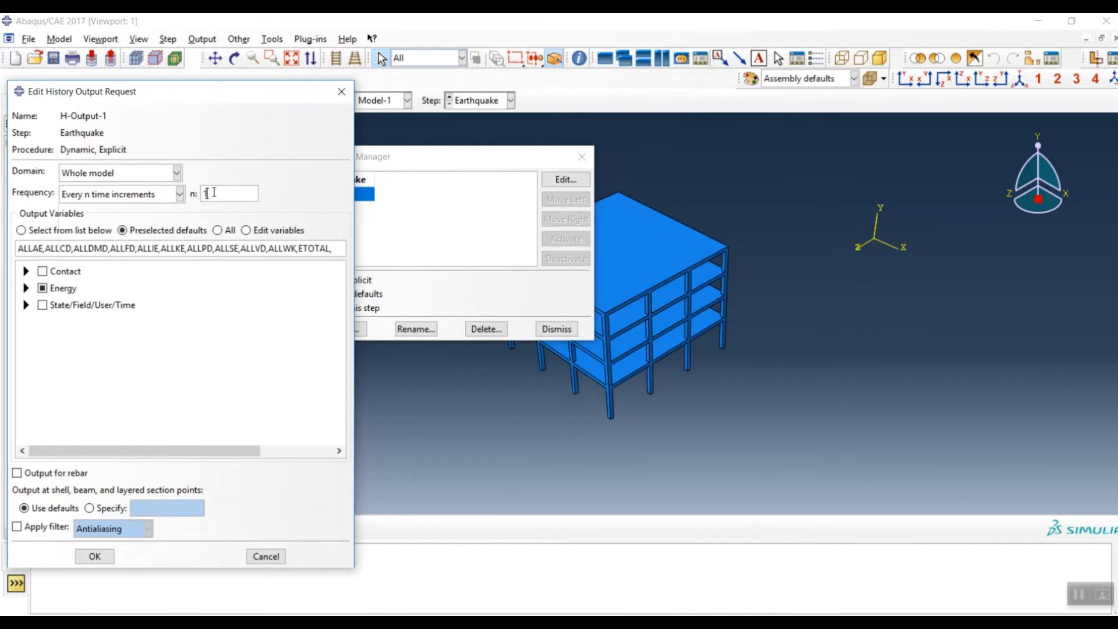
left_click(27, 288)
left_click(43, 302)
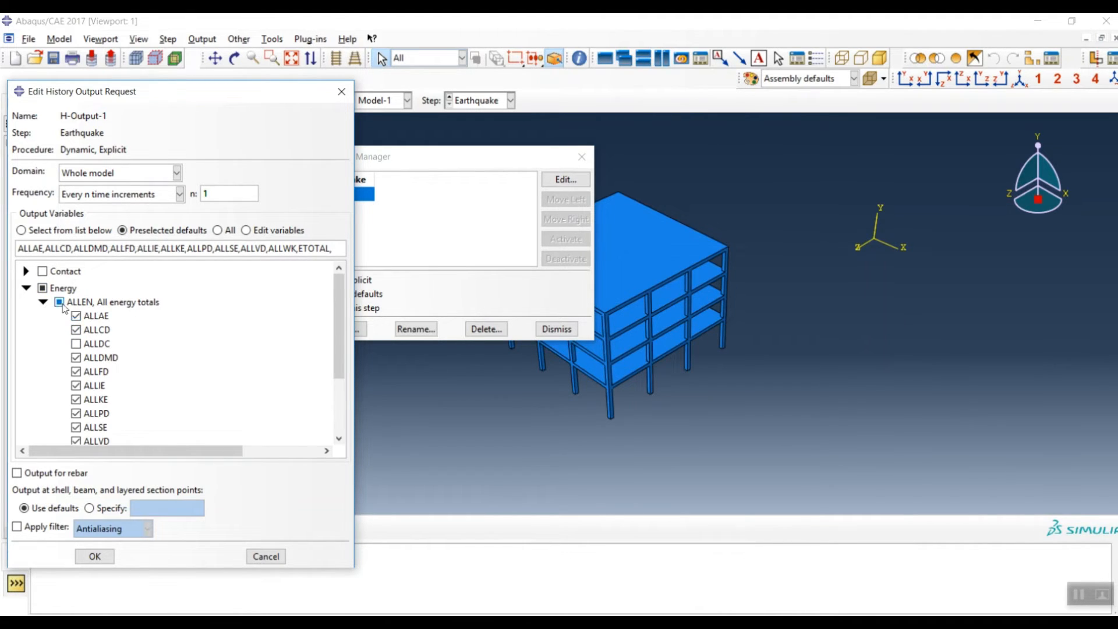
left_click(43, 302)
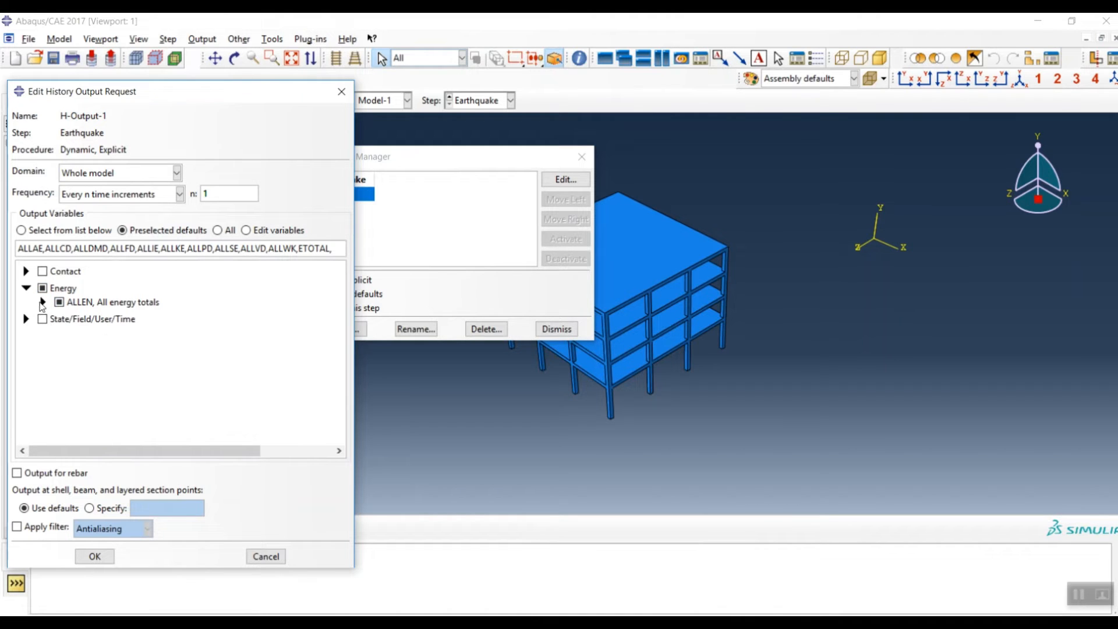
left_click(26, 288)
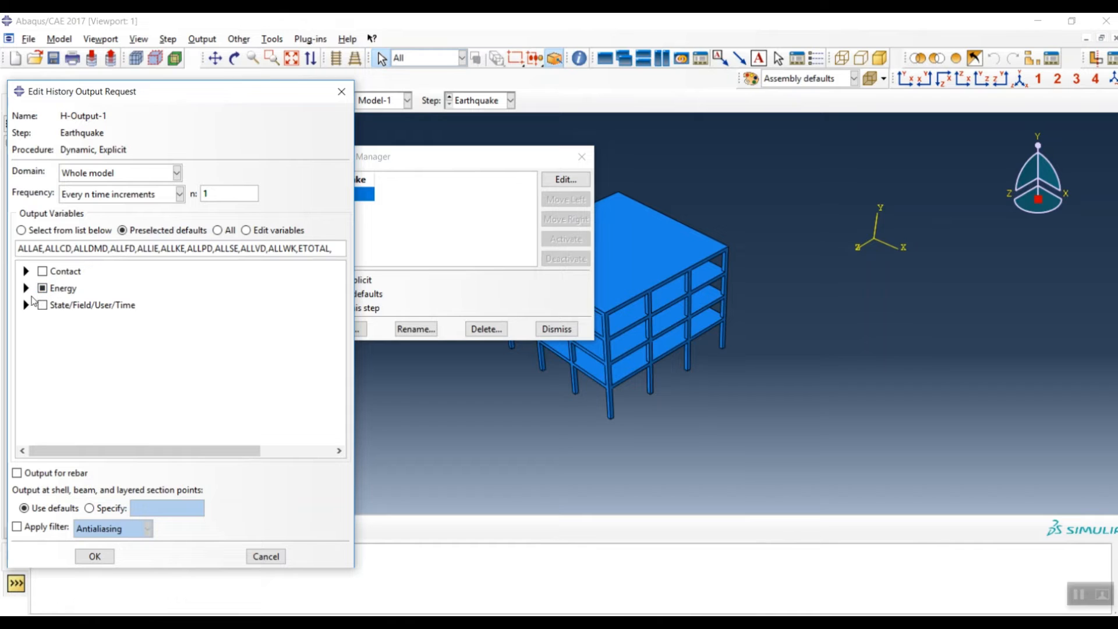
left_click(96, 556)
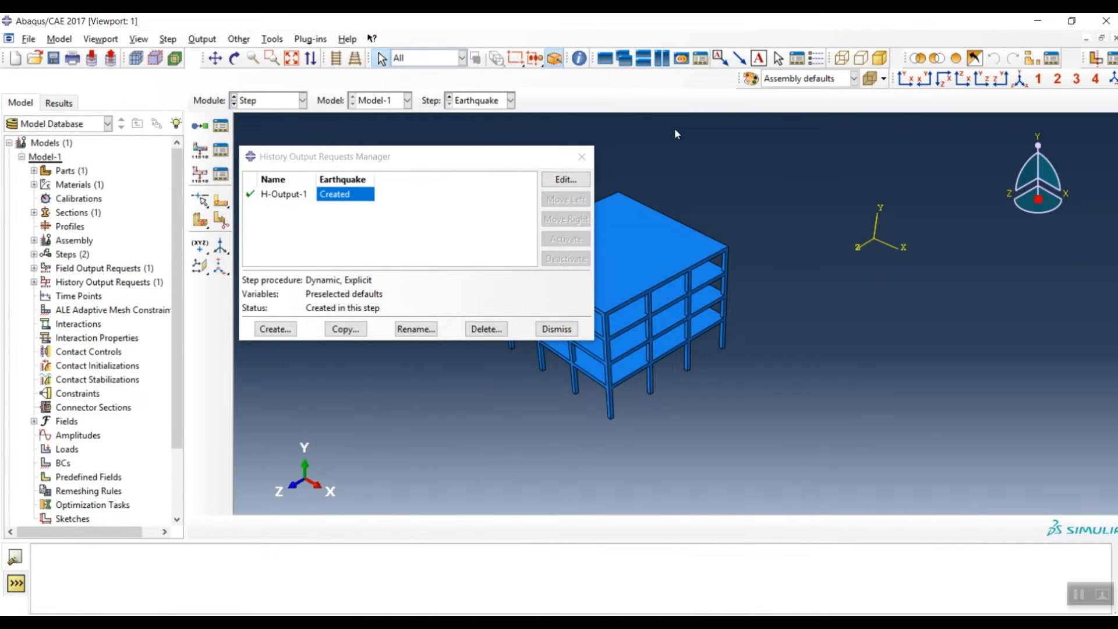
left_click(582, 157)
Switch to the Load module and start a mechanical Displacement/Rotation boundary condition named BC-1.
left_click(302, 105)
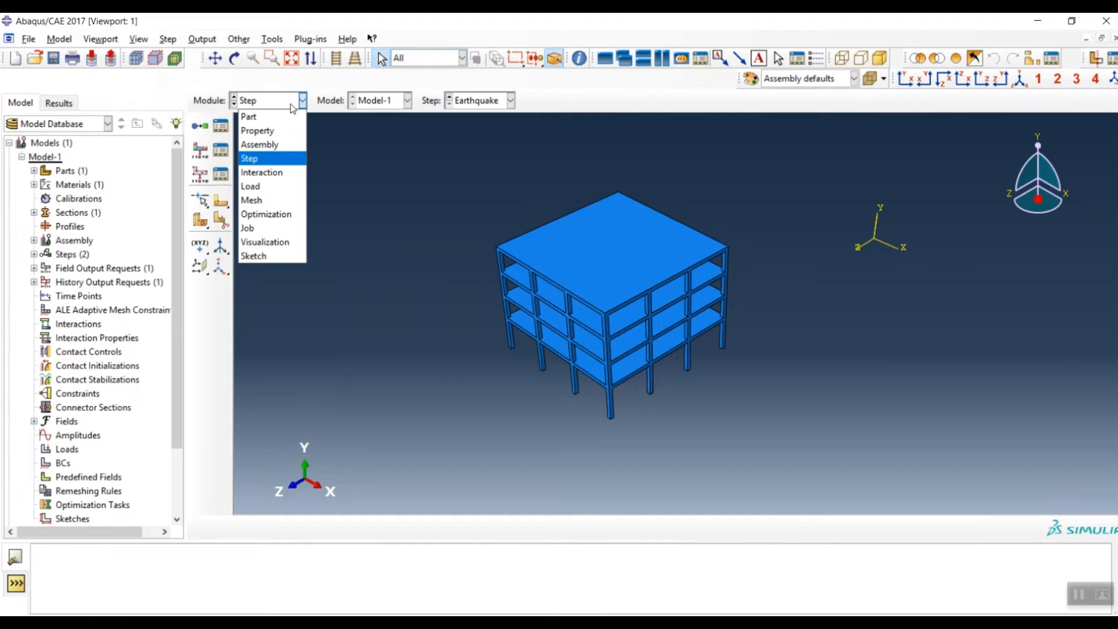
left_click(272, 186)
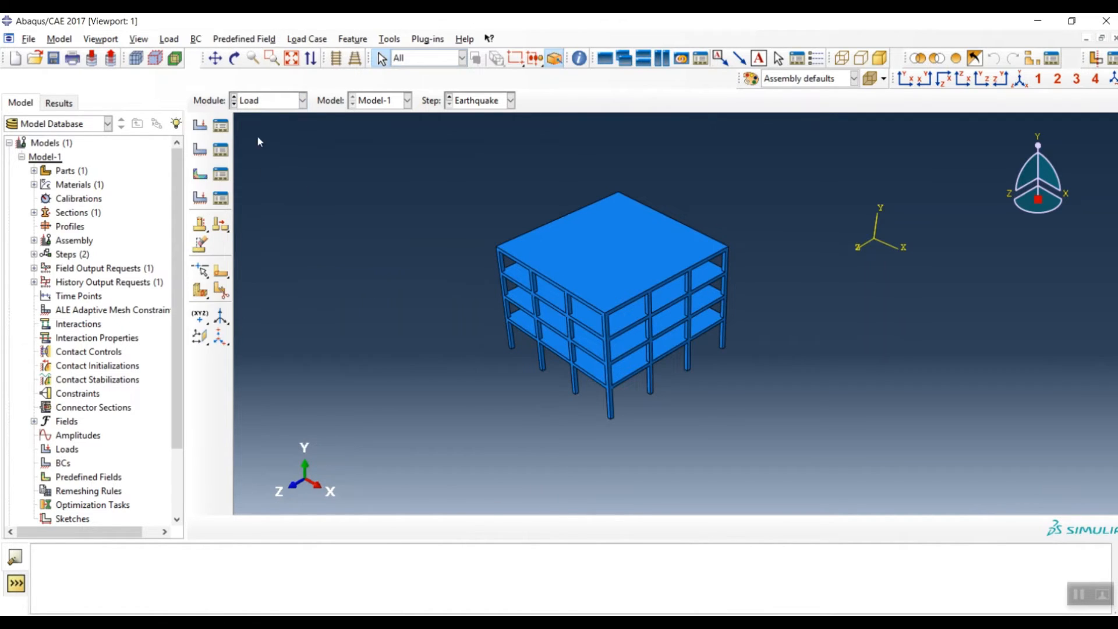
left_click(201, 151)
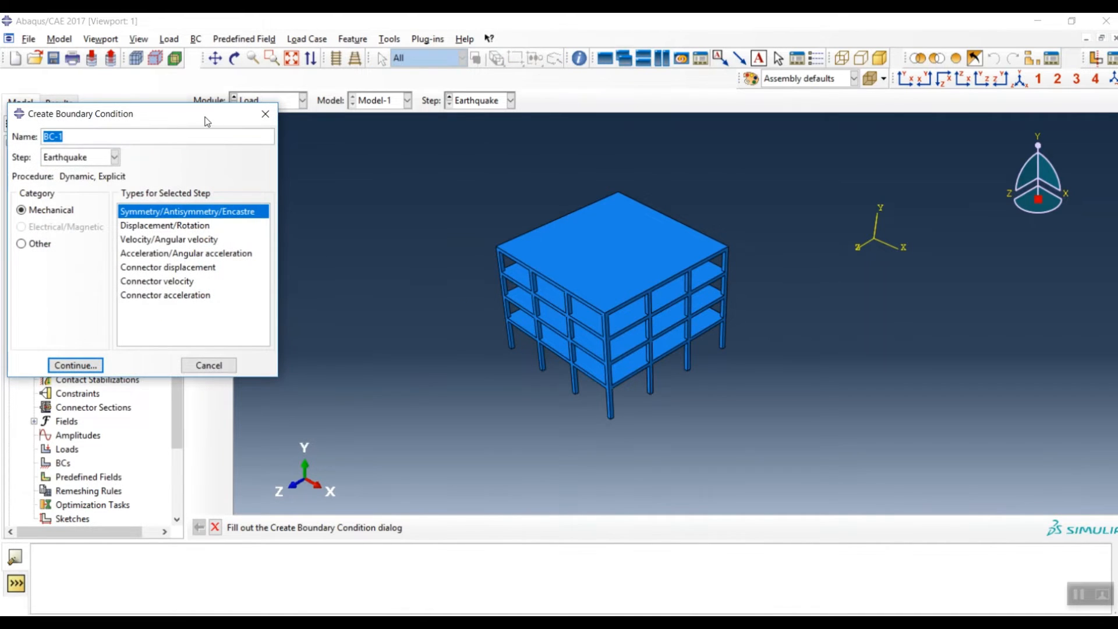
left_click_drag(205, 118, 355, 274)
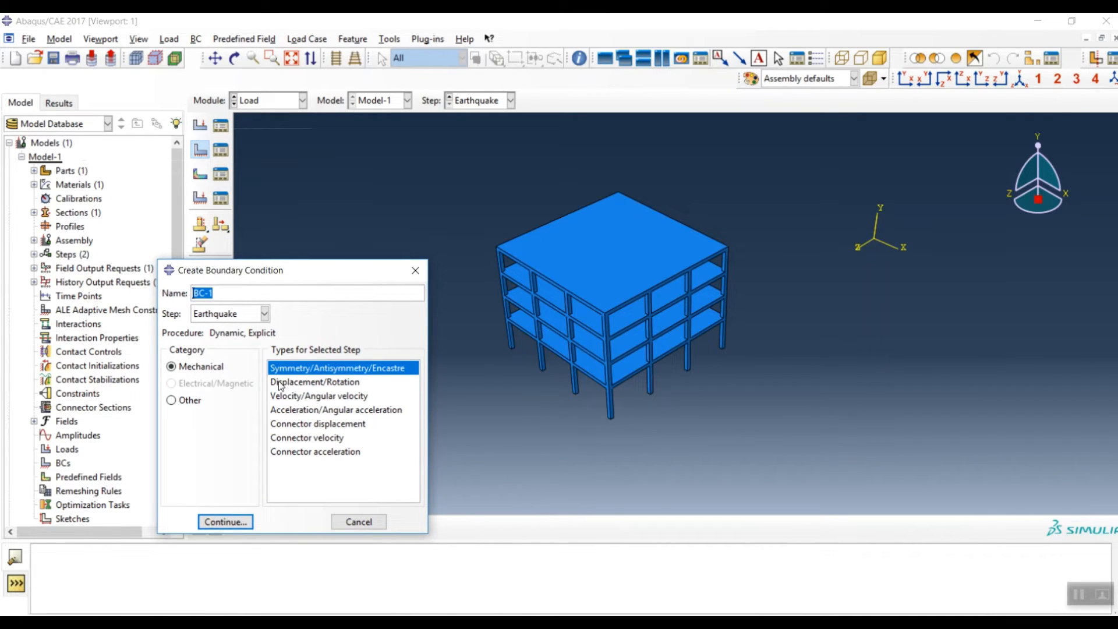
left_click(302, 384)
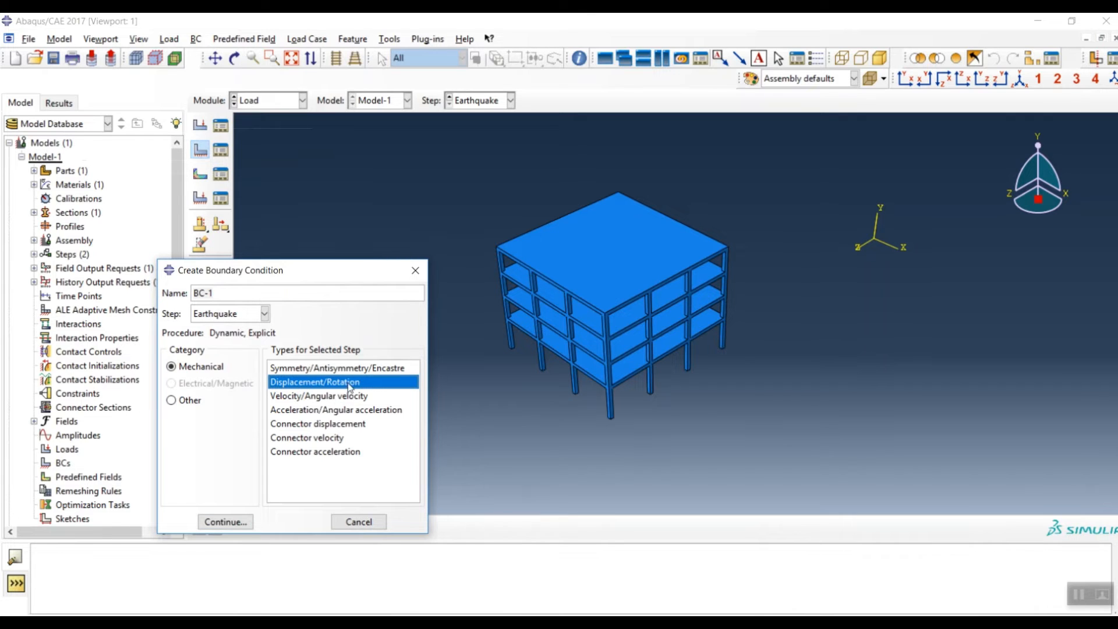
left_click(226, 521)
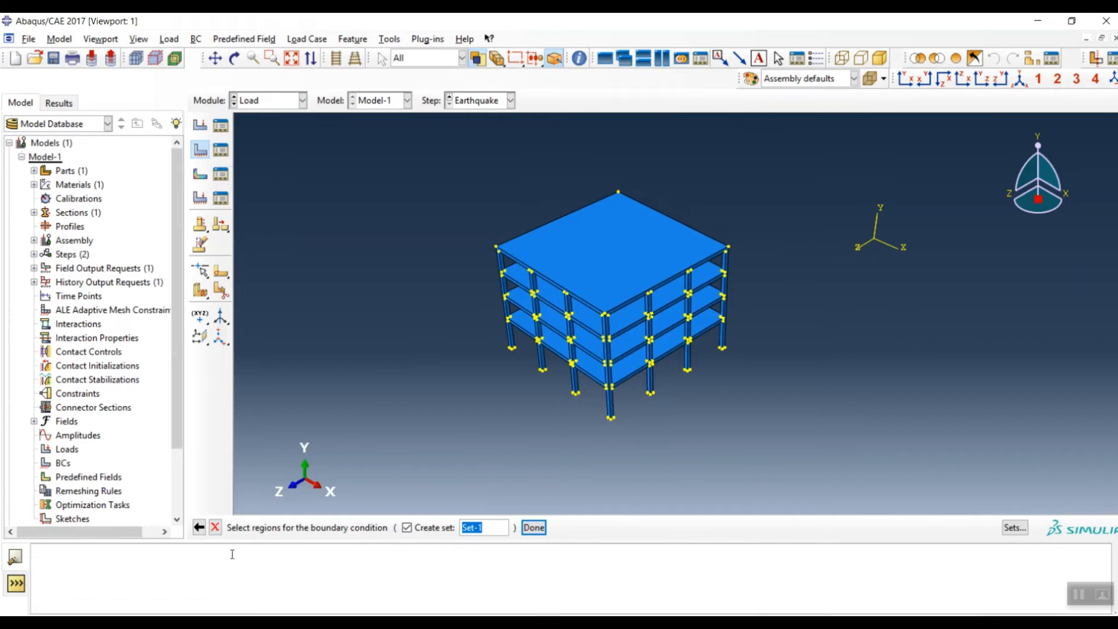
Return to the BC-1 definition, change its step to Initial, and proceed to the region selection.
left_click(199, 528)
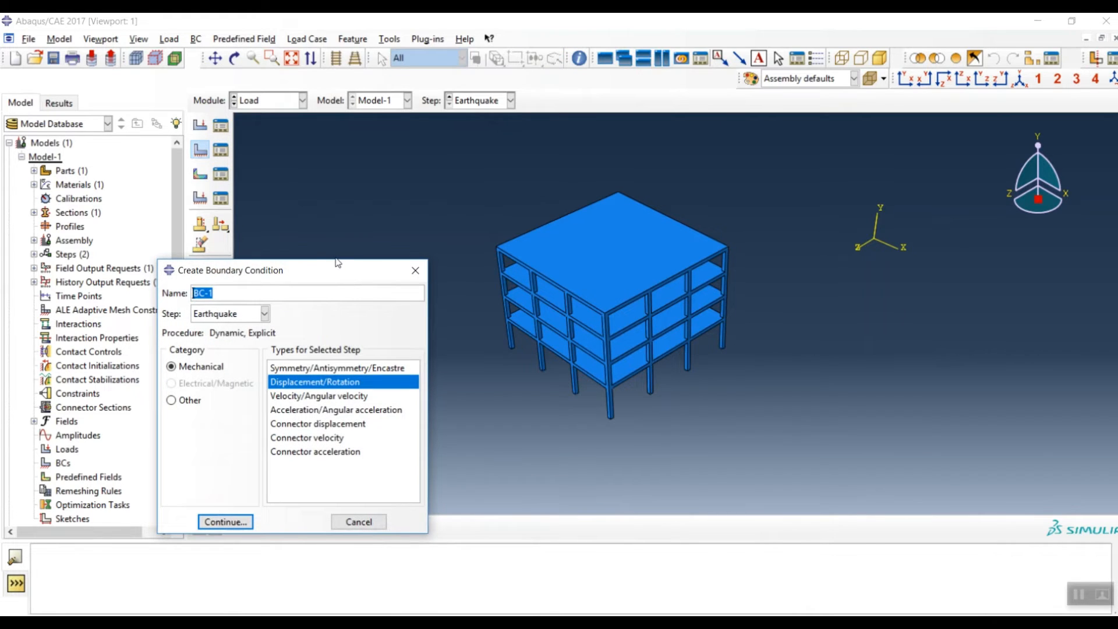
mouse_move(330, 270)
left_mouse_down()
mouse_move(362, 227)
mouse_move(368, 192)
left_mouse_up()
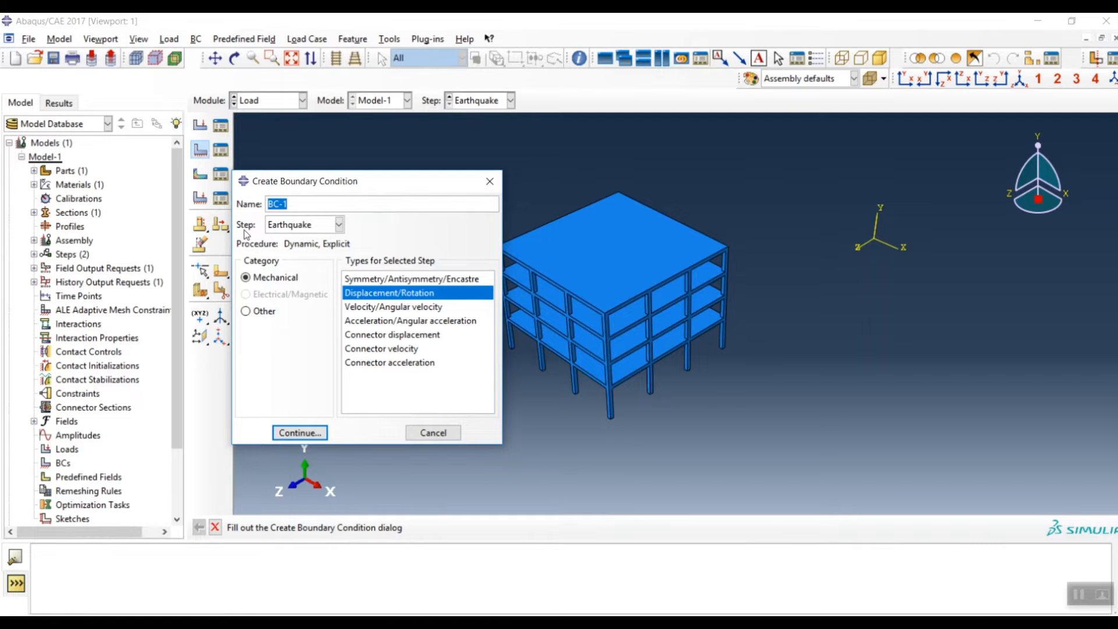
left_click(296, 231)
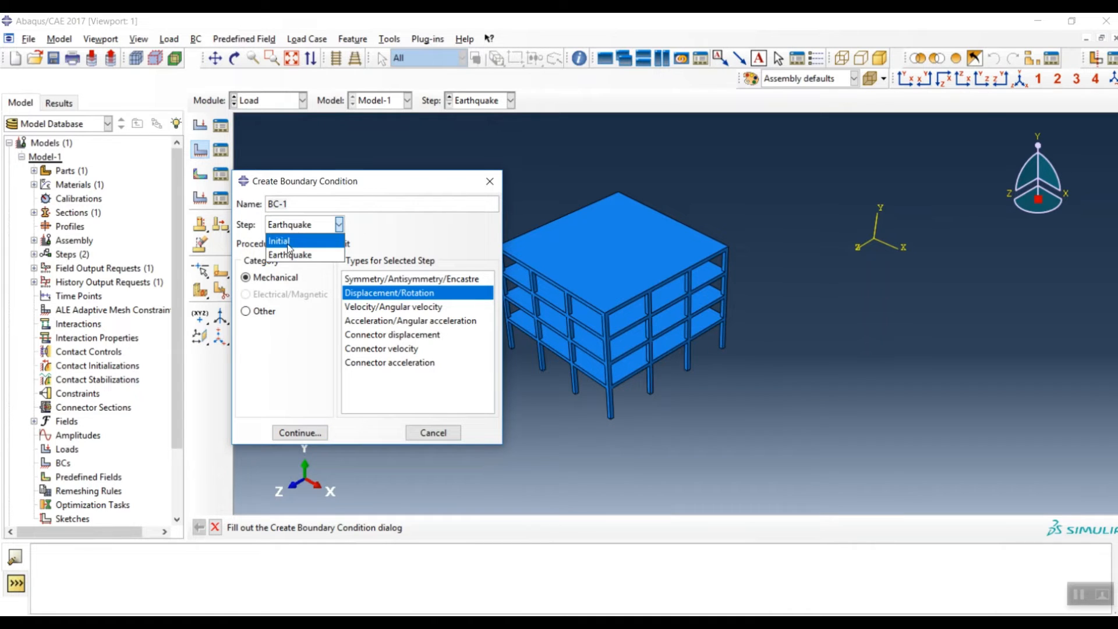
left_click(287, 244)
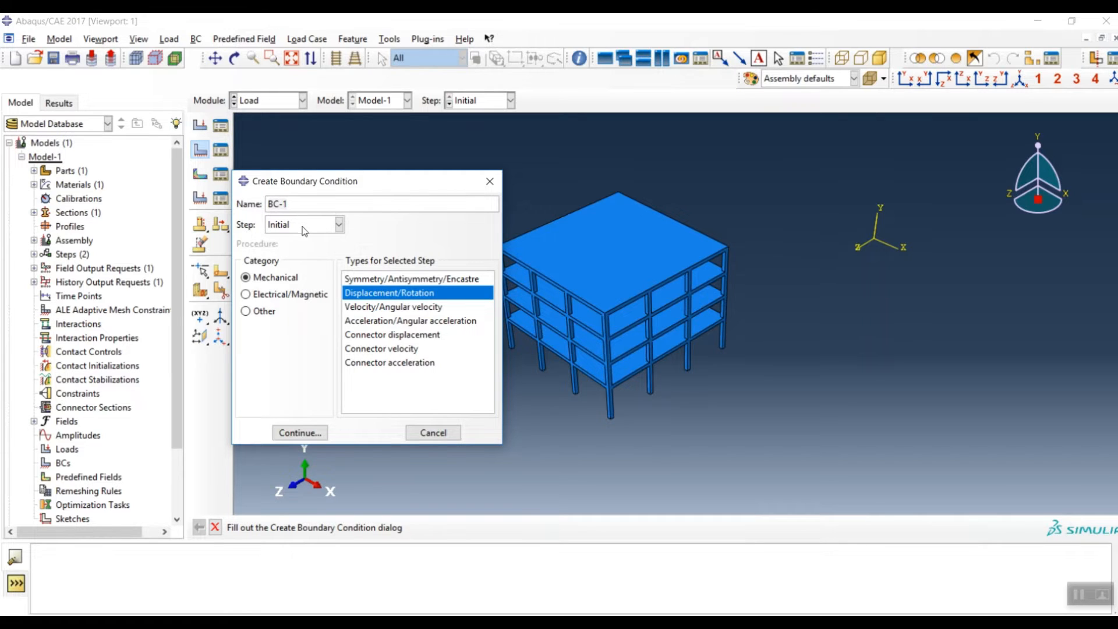
left_click(299, 432)
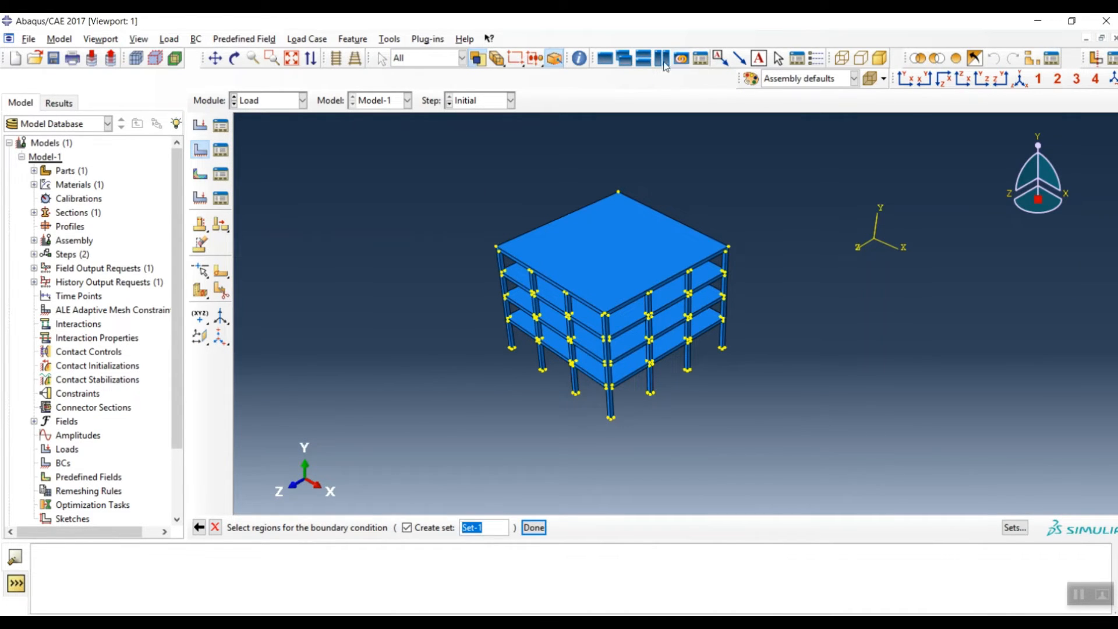
From the building's underside, select the bottom faces of three adjacent columns in the first outer row as the boundary condition region.
left_click(232, 59)
left_click_drag(488, 231, 702, 372)
scroll(705, 367, "up", 10)
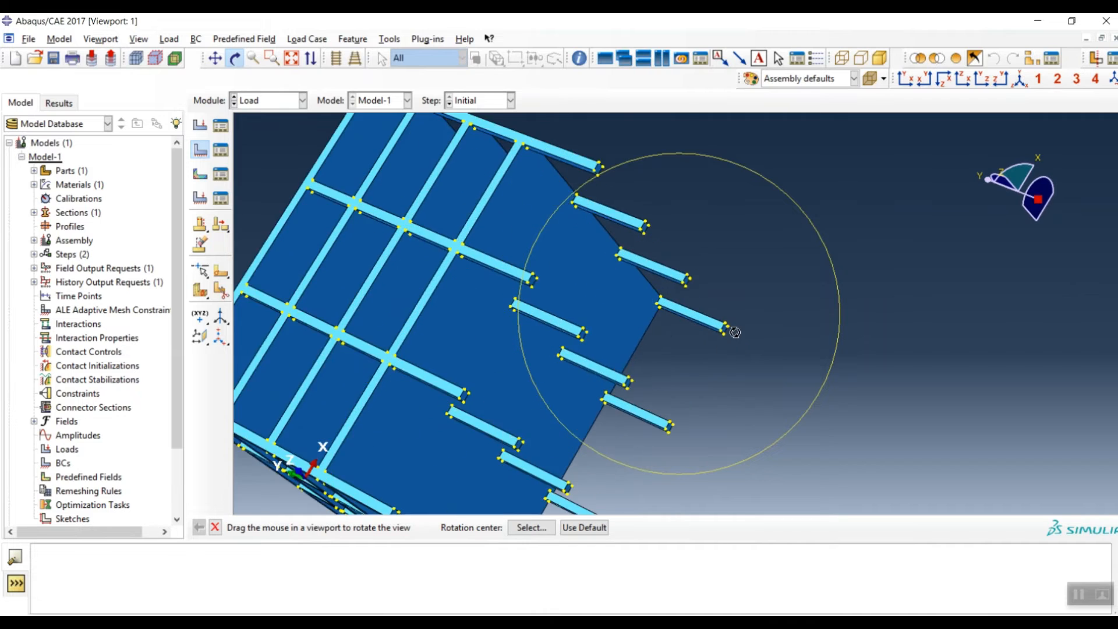
key("Escape")
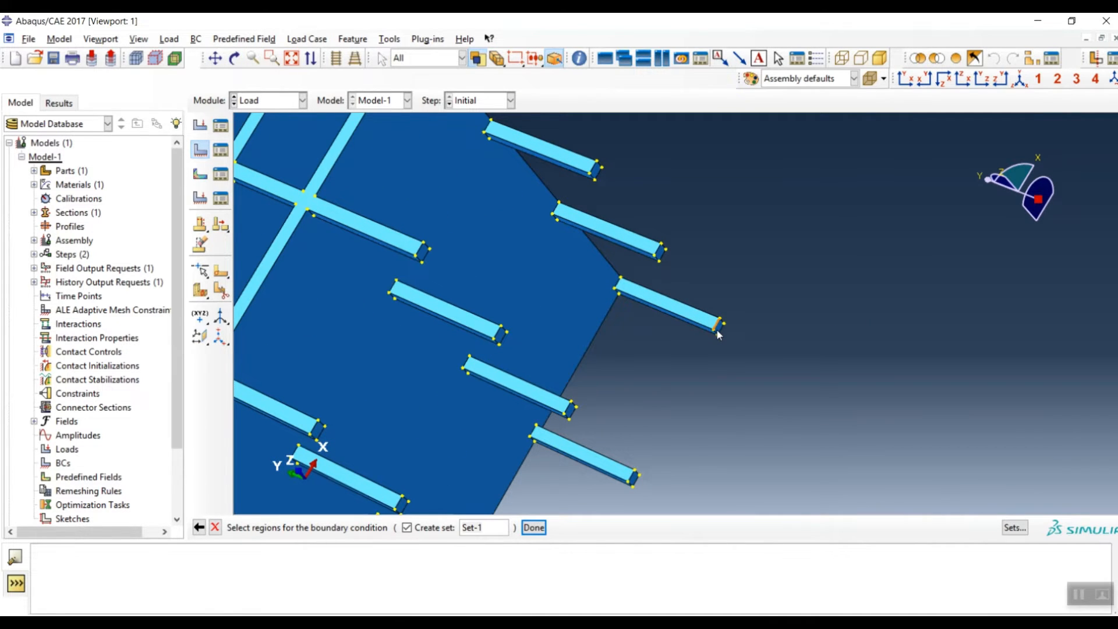
scroll(720, 337, "up", 5)
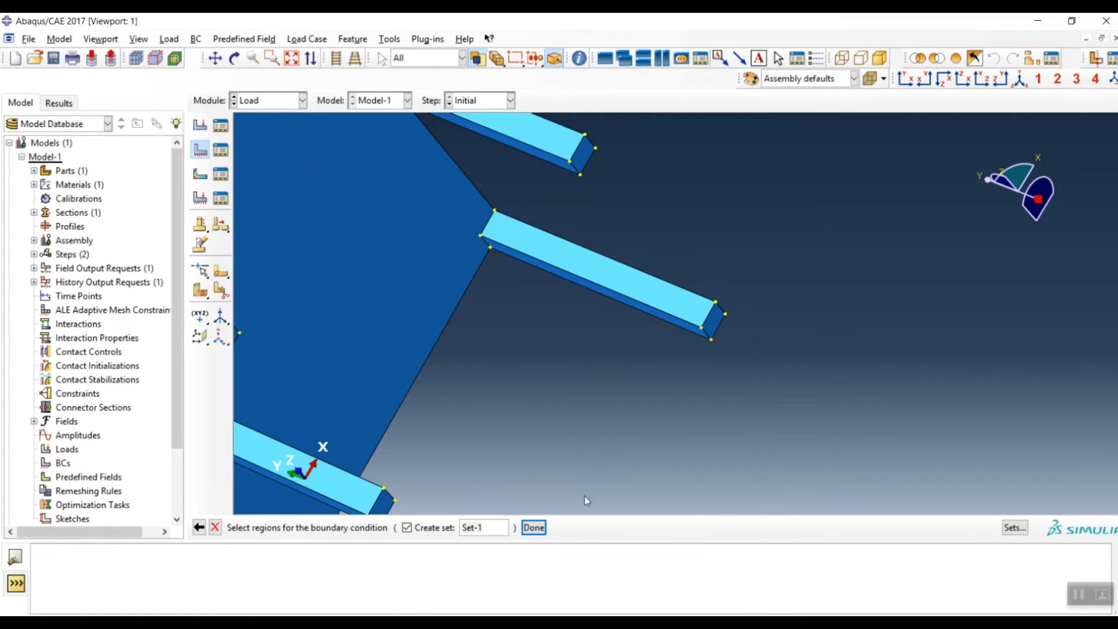
left_click(713, 323)
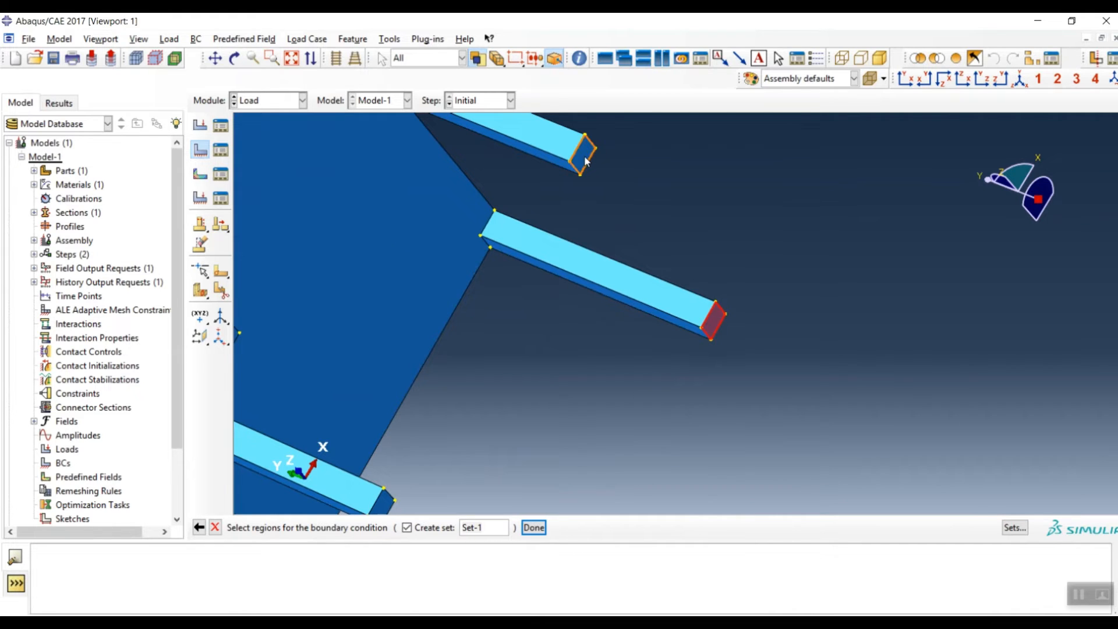
left_click(586, 162)
scroll(742, 291, "up", 5)
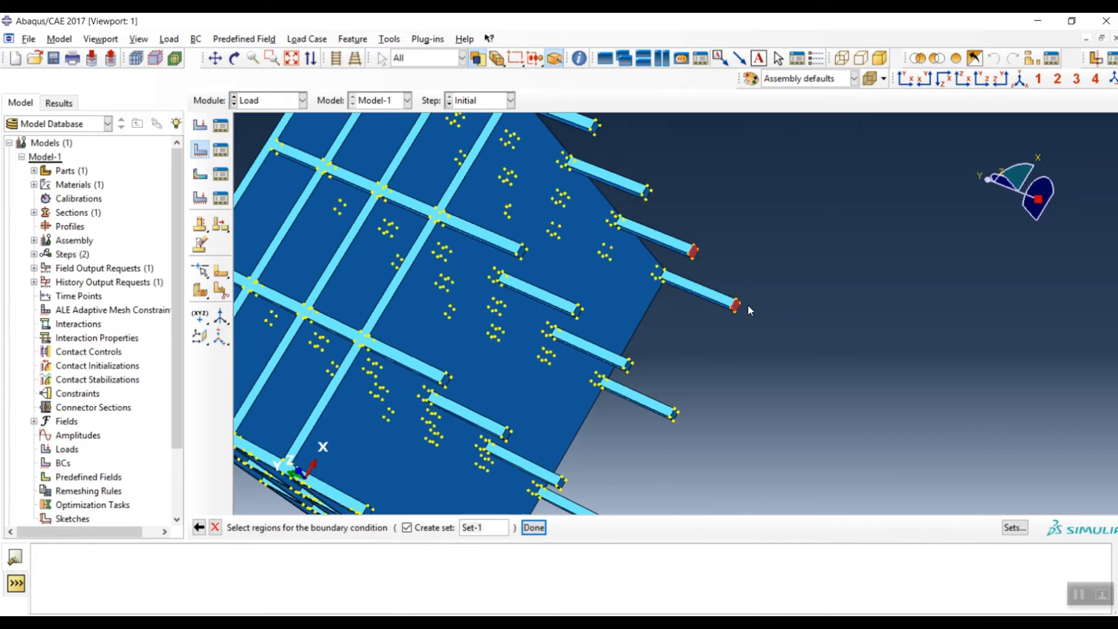
scroll(647, 198, "down", 4)
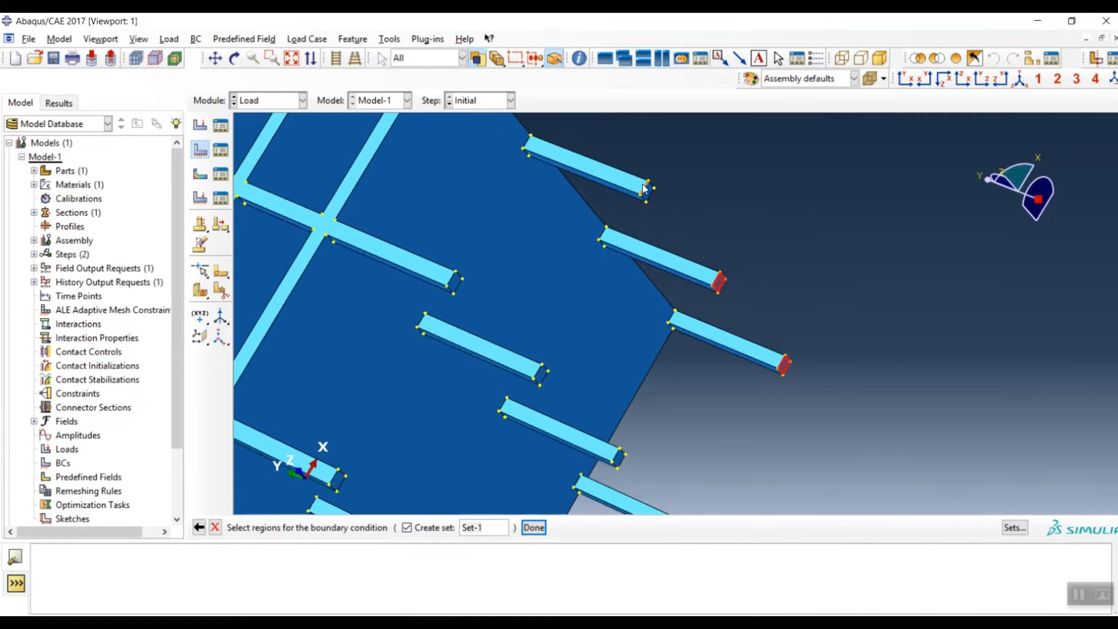
left_click(650, 201)
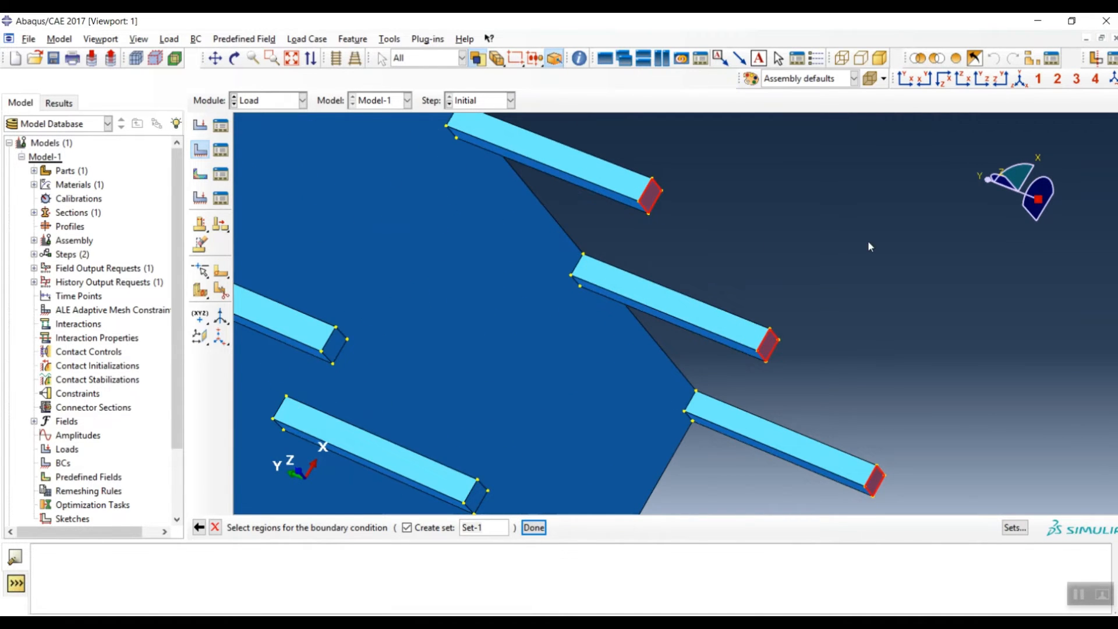
Add the bottom faces of the first row's remaining column and all four columns in the second row to the selection.
scroll(867, 240, "up", 5)
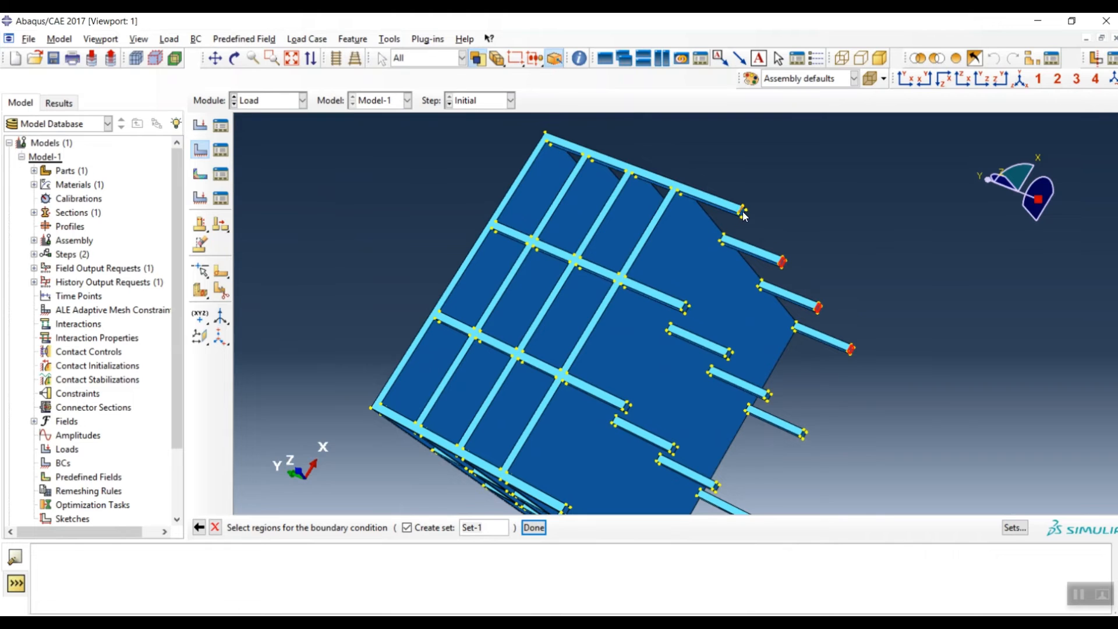
scroll(743, 216, "down", 4)
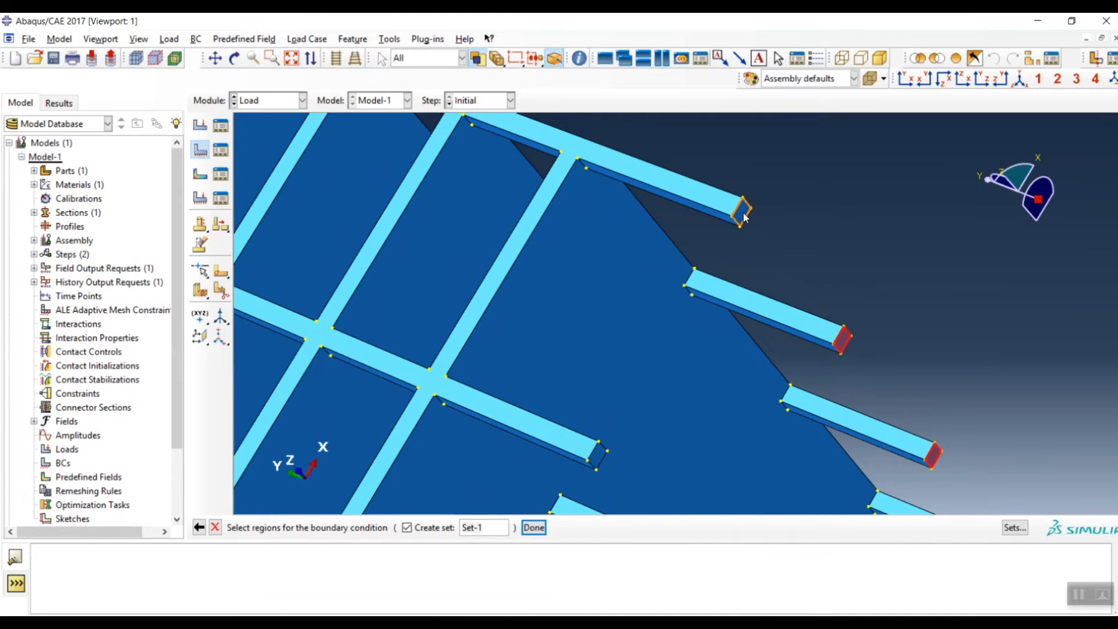
left_click(743, 216, "shift")
left_click(602, 456, "shift")
scroll(676, 350, "up", 6)
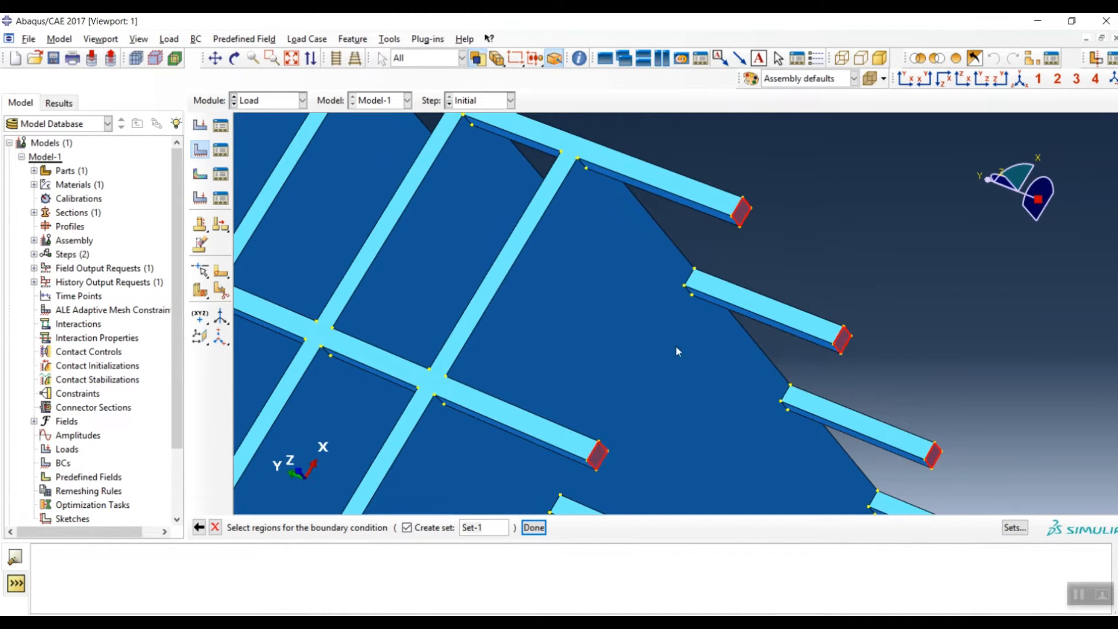
scroll(749, 420, "down", 4)
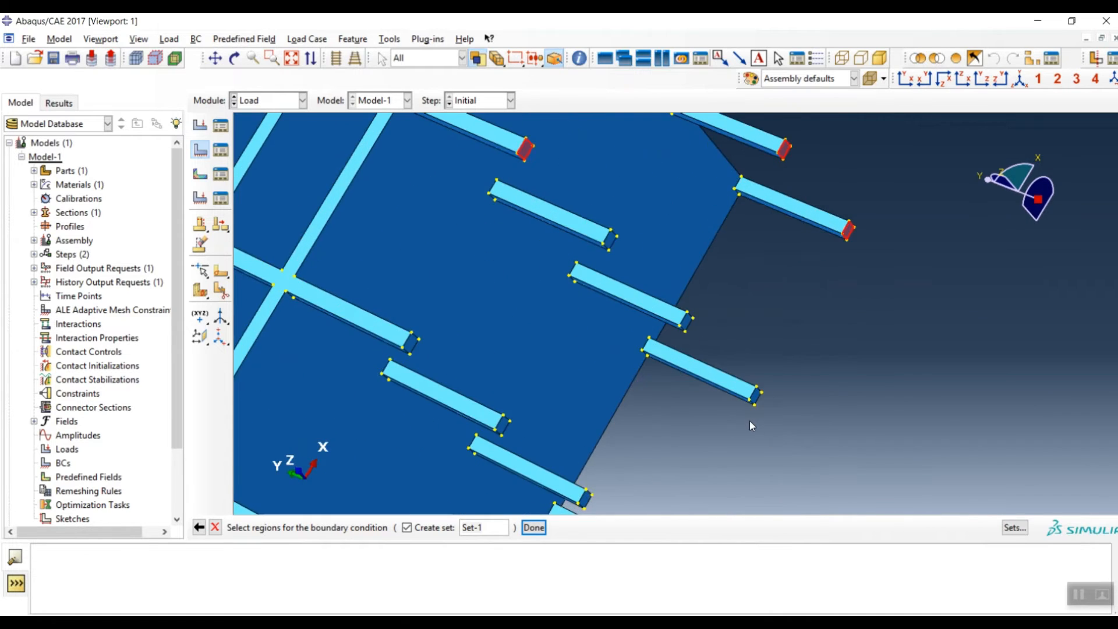
left_click(759, 383, "shift")
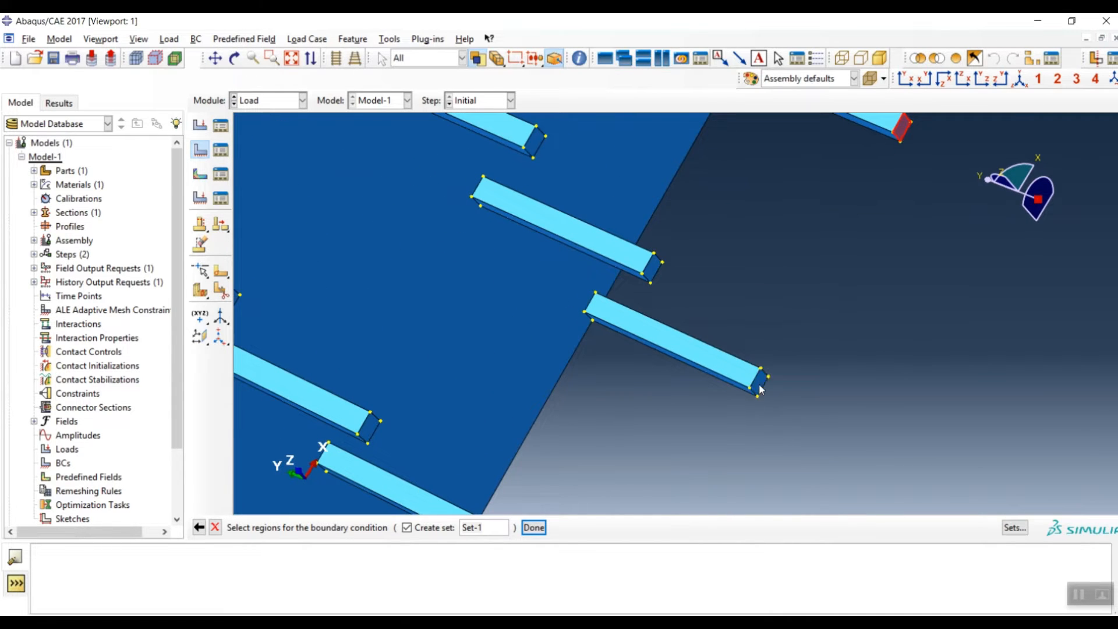
left_click(652, 266, "shift")
scroll(764, 266, "up", 5)
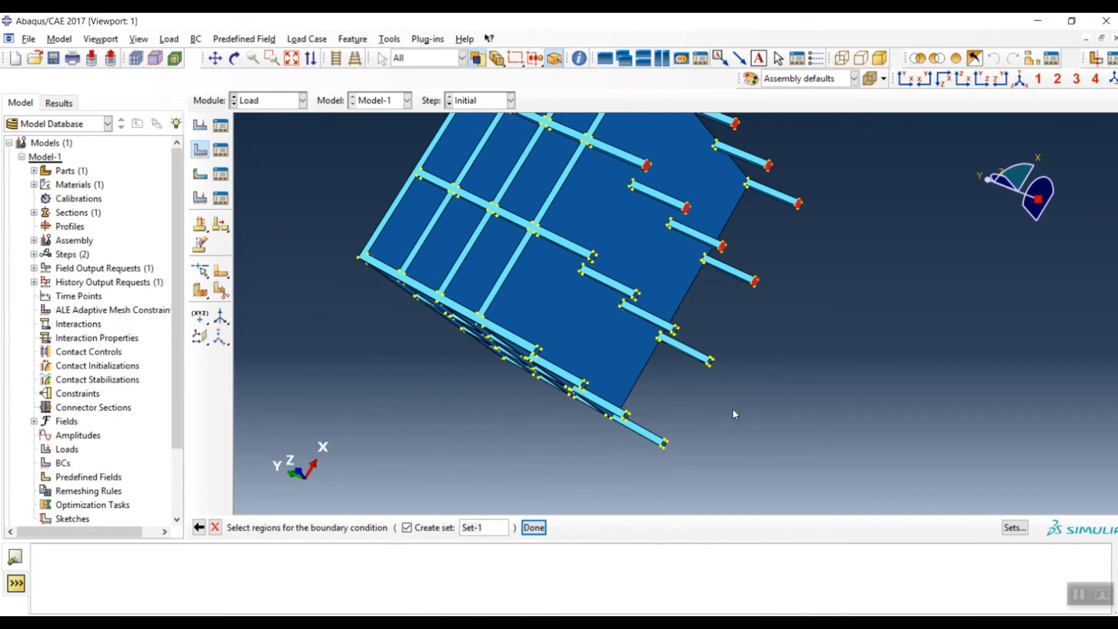
Add the bottom faces of the four columns in the third row to the boundary condition region.
scroll(695, 337, "down", 4)
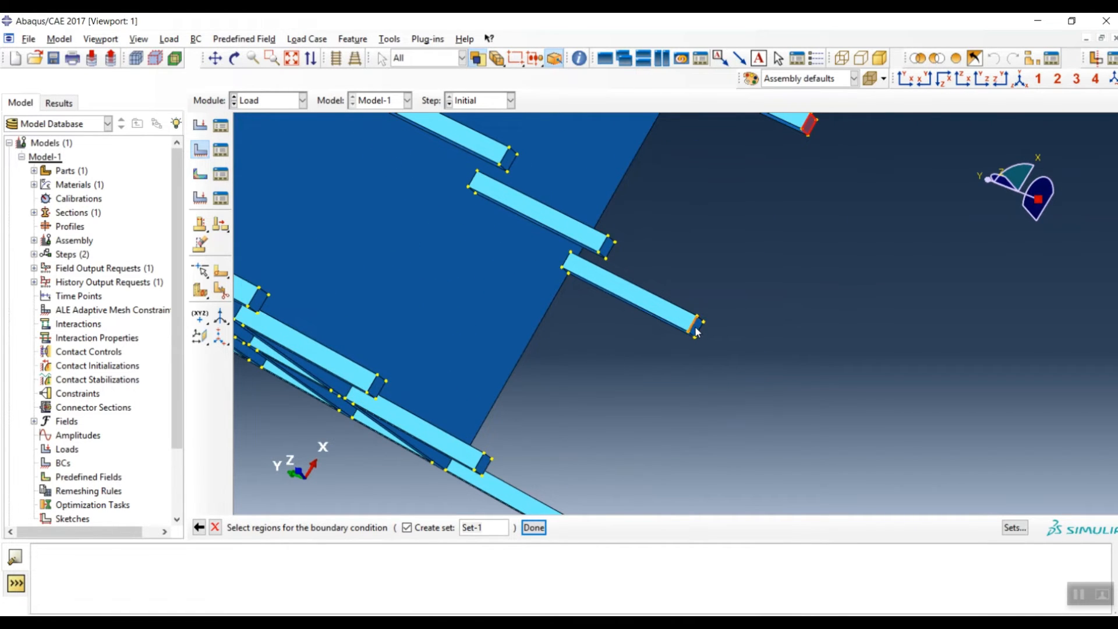
left_click(696, 331, "shift")
left_click(695, 330, "shift")
left_click(606, 250, "shift")
left_click(509, 162, "shift")
scroll(721, 268, "down", 5)
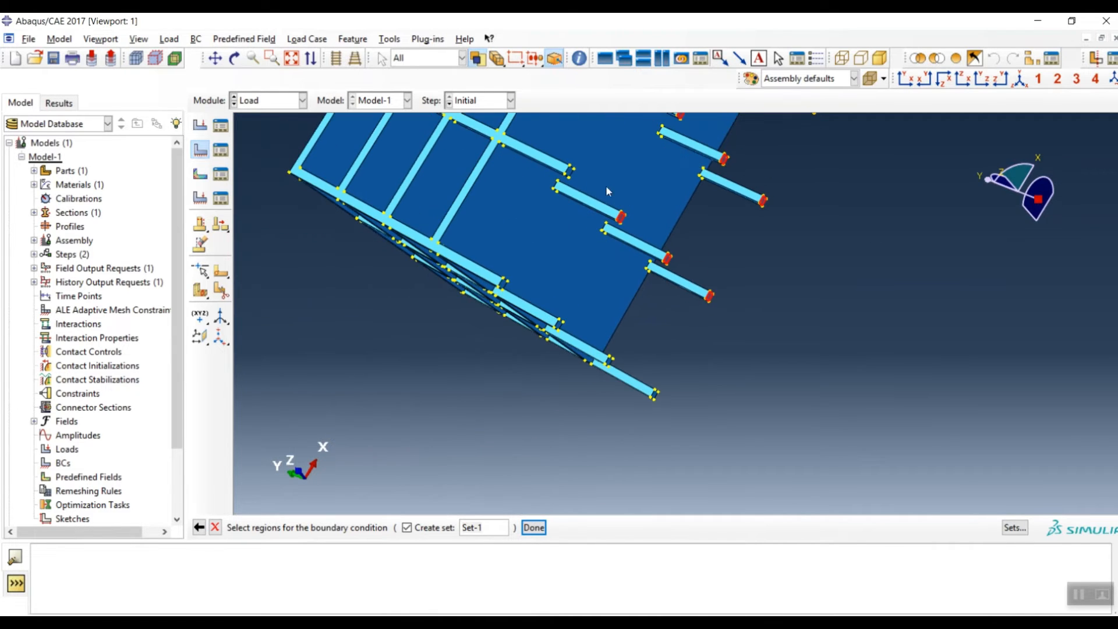
scroll(569, 171, "up", 5)
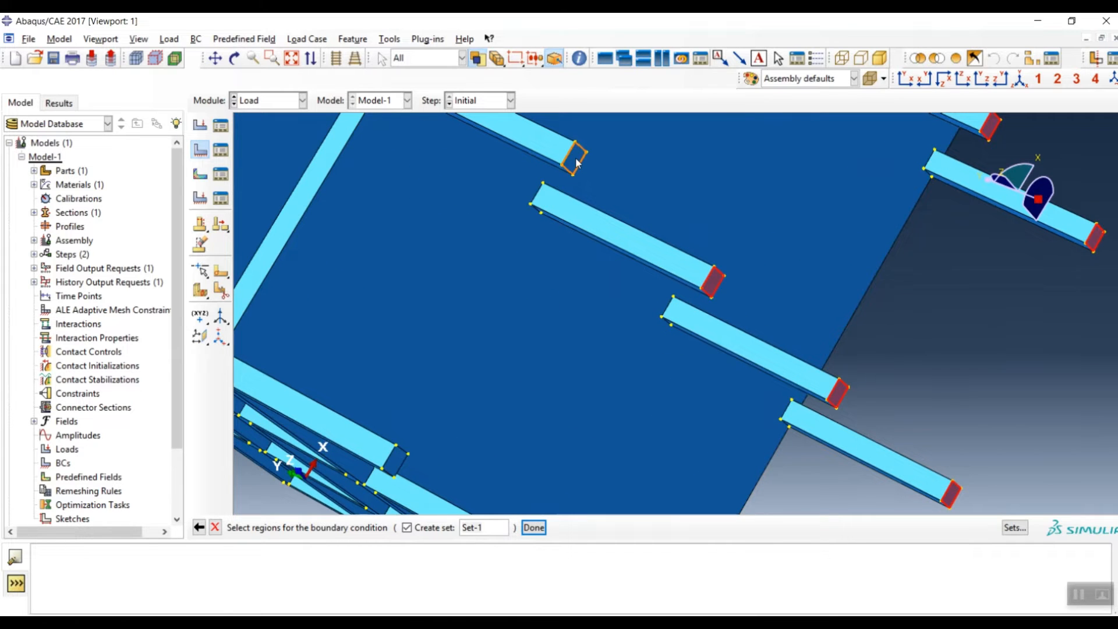
left_click(577, 163, "shift")
Add the bottom faces of the last row's four columns and accept the region as Set-1.
scroll(721, 191, "down", 5)
scroll(751, 368, "up", 2)
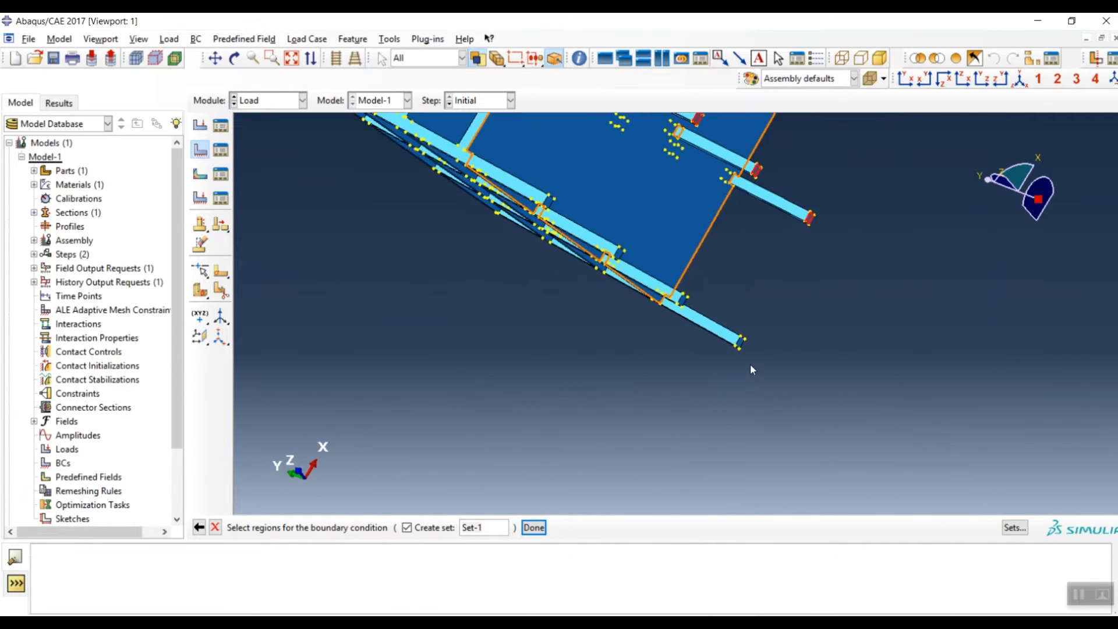
scroll(749, 343, "up", 5)
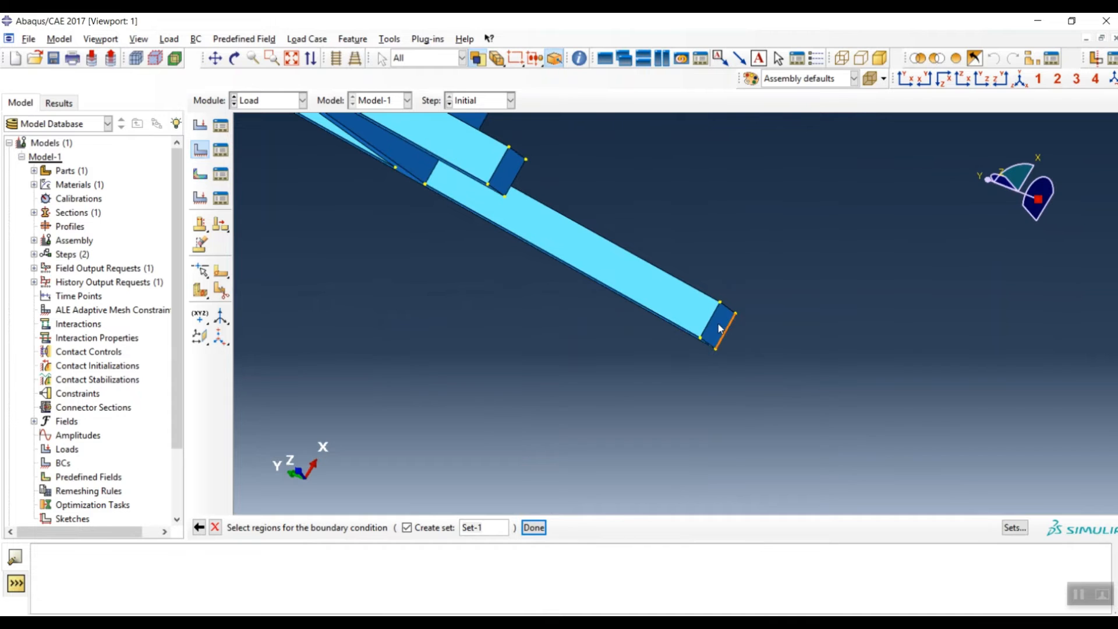
left_click(720, 327)
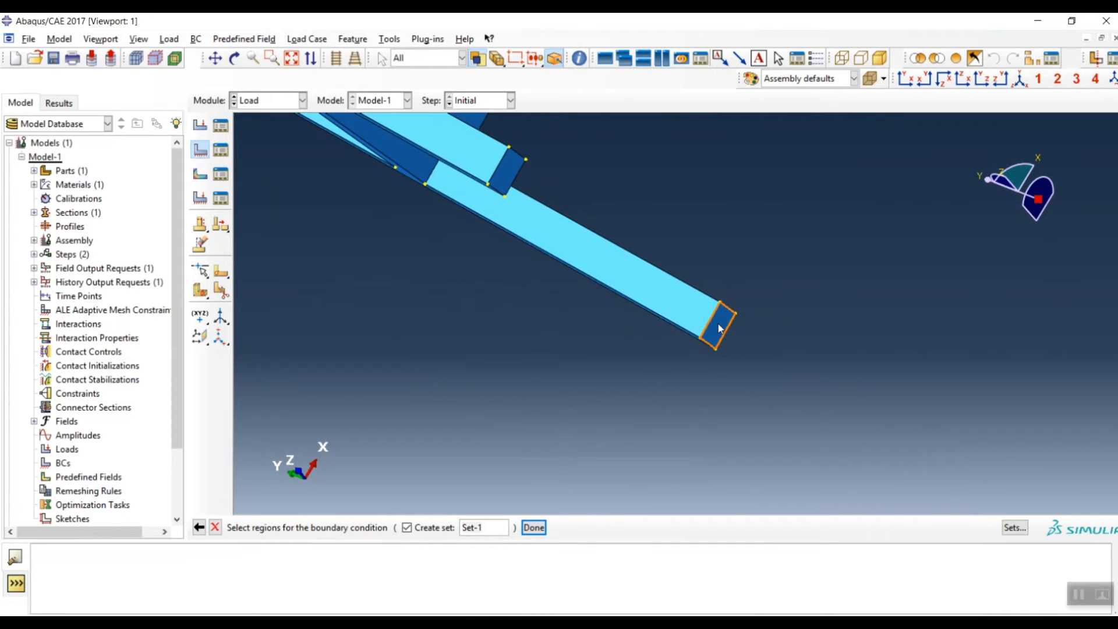
left_click(505, 181, "shift")
scroll(836, 326, "down", 6)
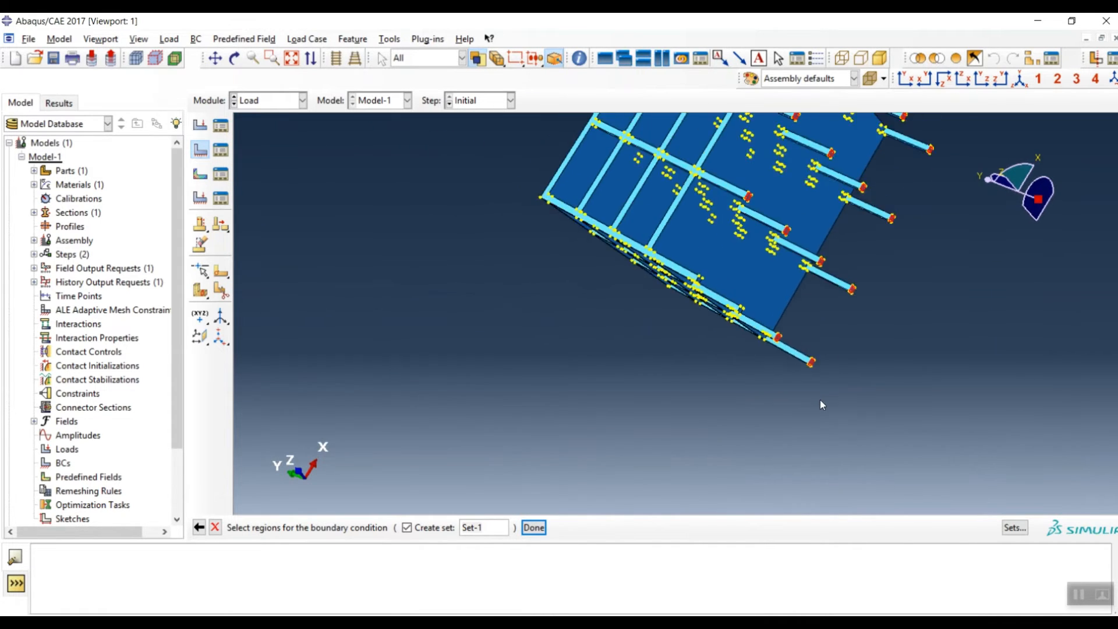
scroll(751, 312, "up", 5)
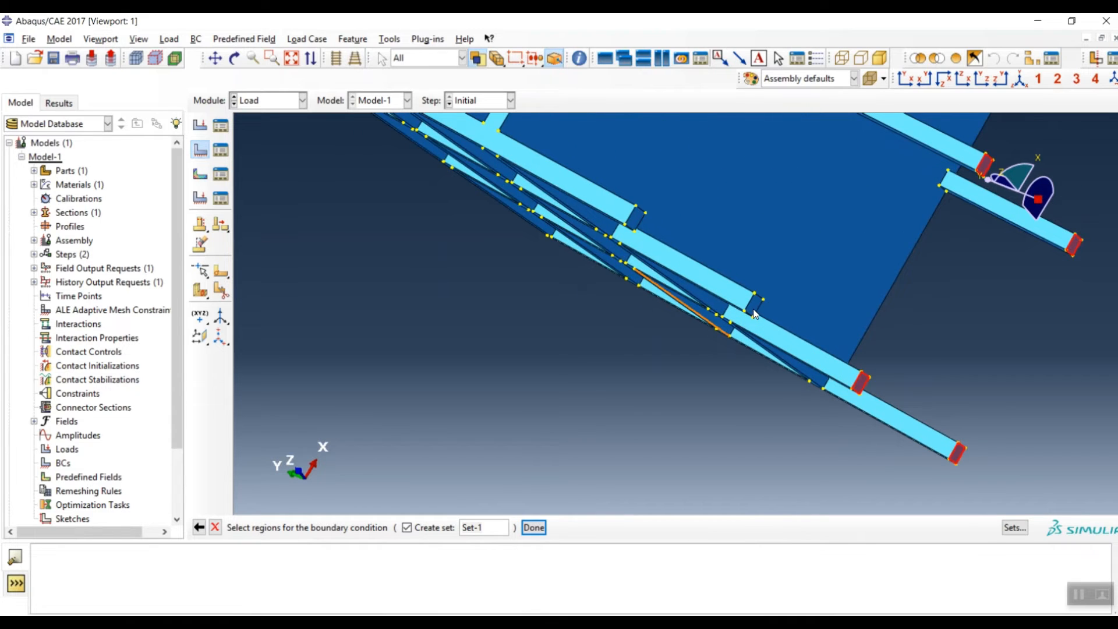
scroll(754, 314, "up", 2)
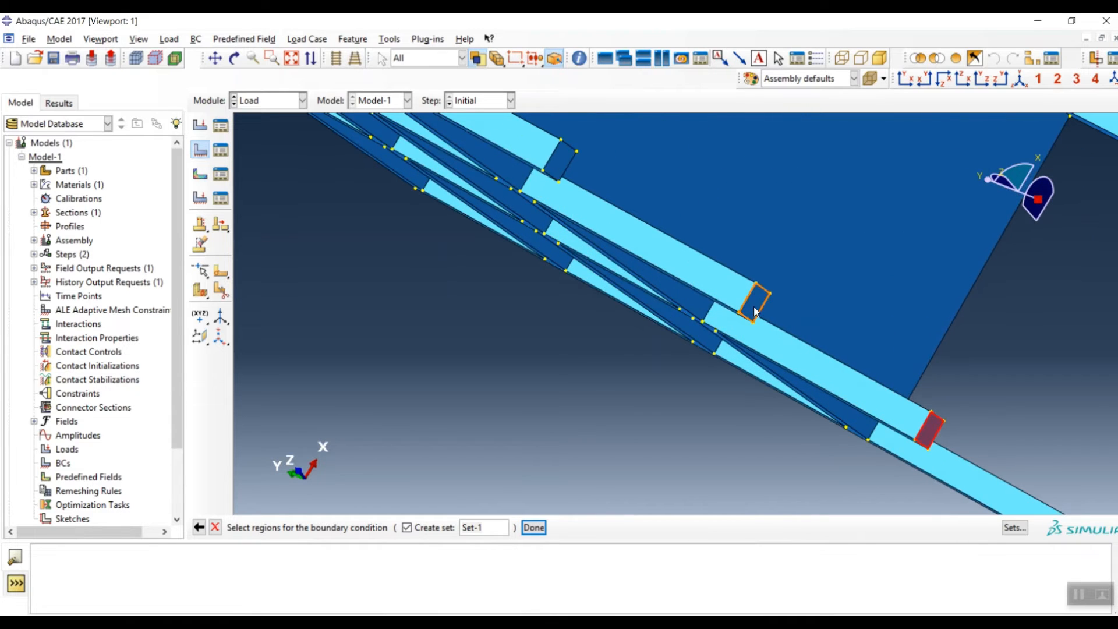
left_click(562, 165, "shift")
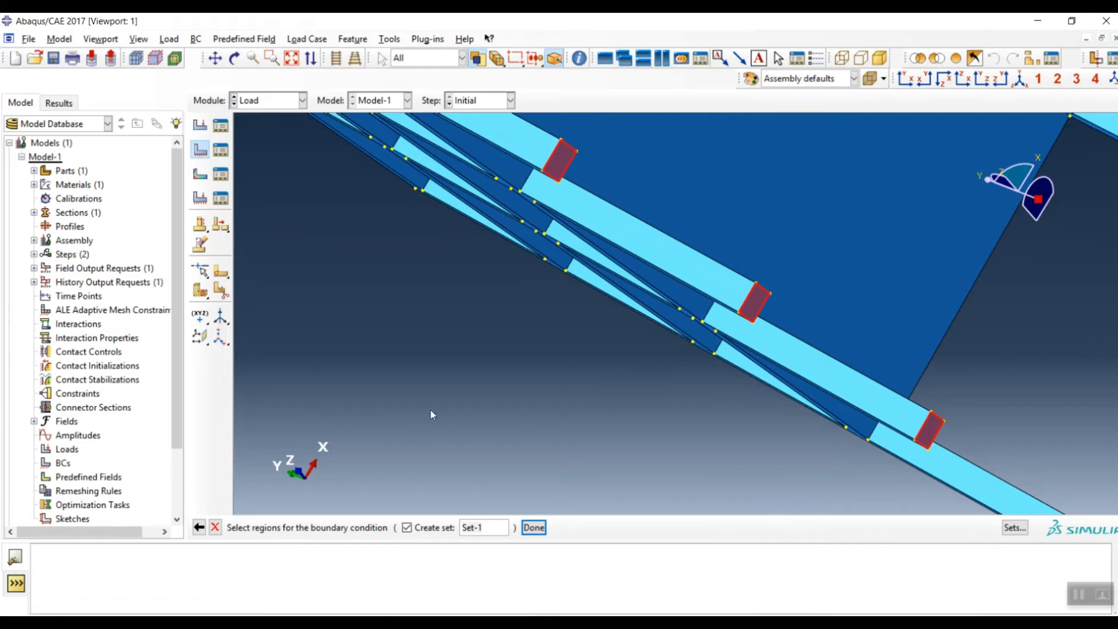
left_click(534, 527)
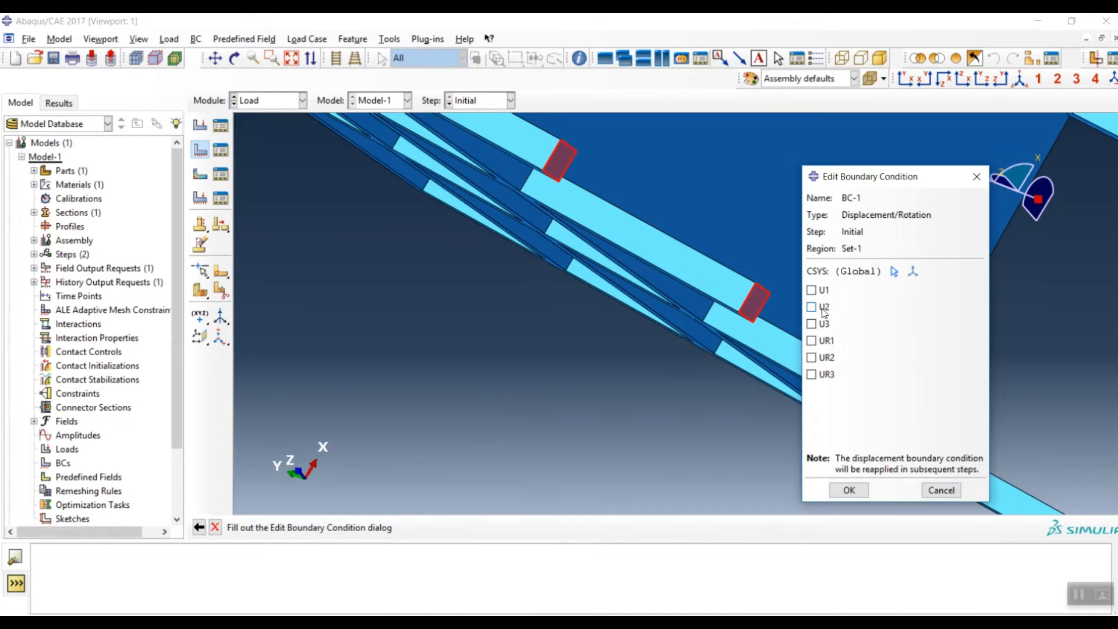
Constrain U2, U3, UR1, UR2 and UR3 for the column bases in BC-1 and accept the boundary condition.
left_click(813, 307)
left_click(812, 324)
left_click(811, 340)
left_click(811, 358)
left_click(811, 374)
left_click(851, 490)
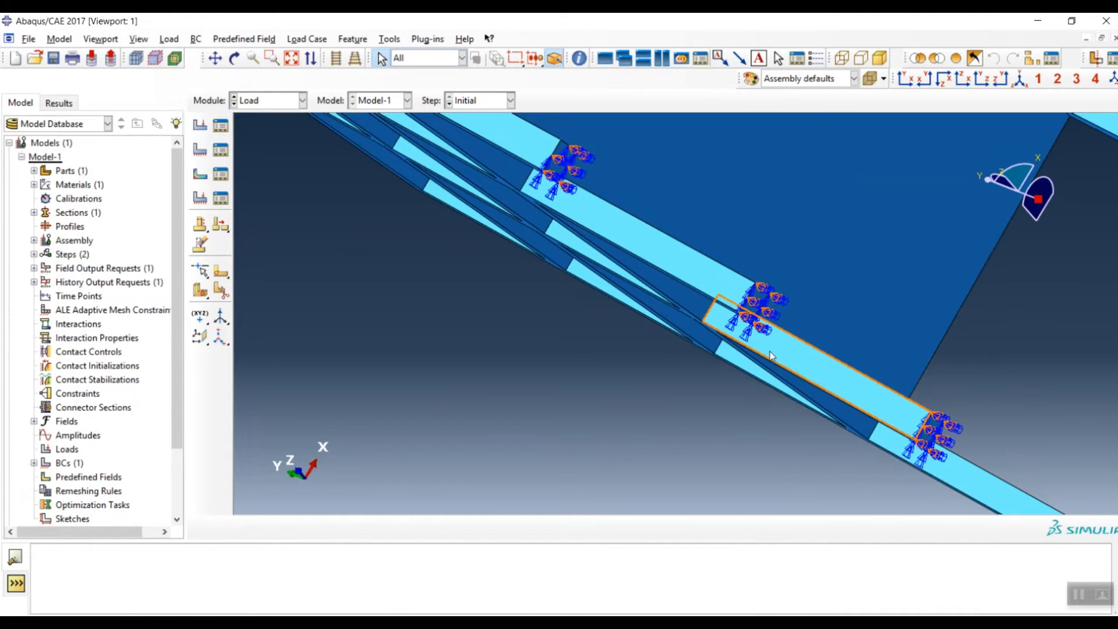
left_click_drag(770, 351, 641, 397, "ctrl+alt")
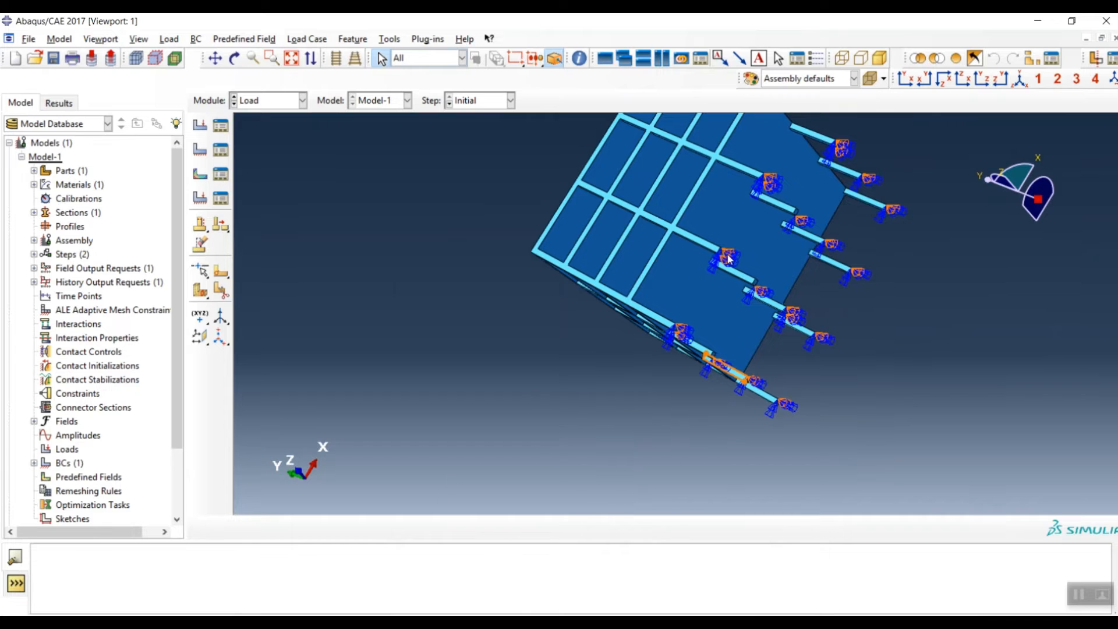
left_click_drag(728, 259, 806, 181, "ctrl+alt")
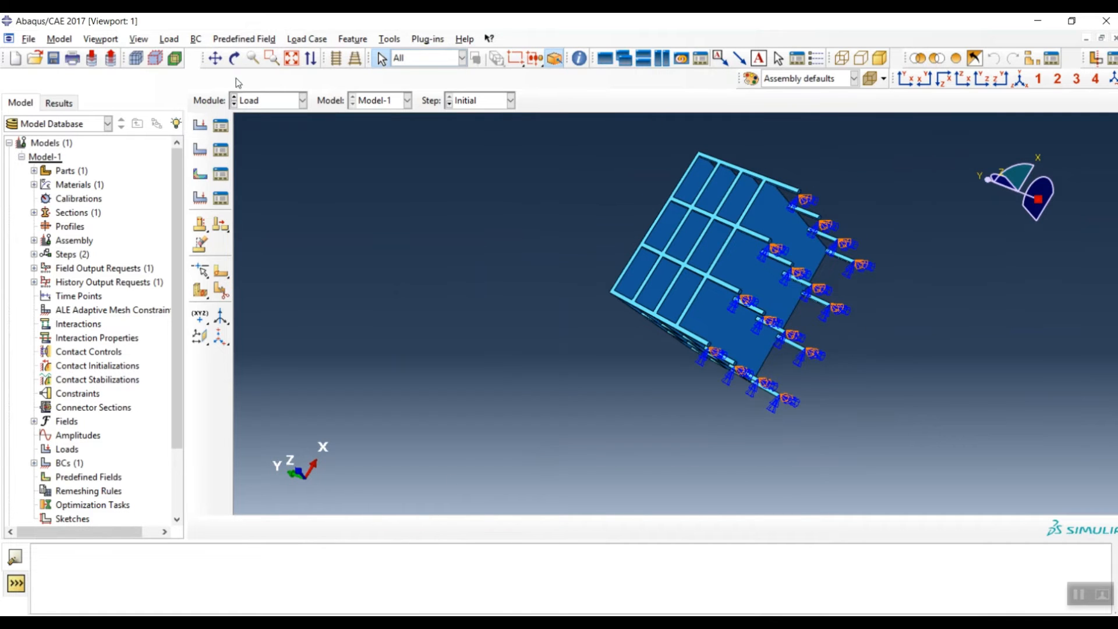
left_click(234, 58)
left_click_drag(735, 268, 750, 367)
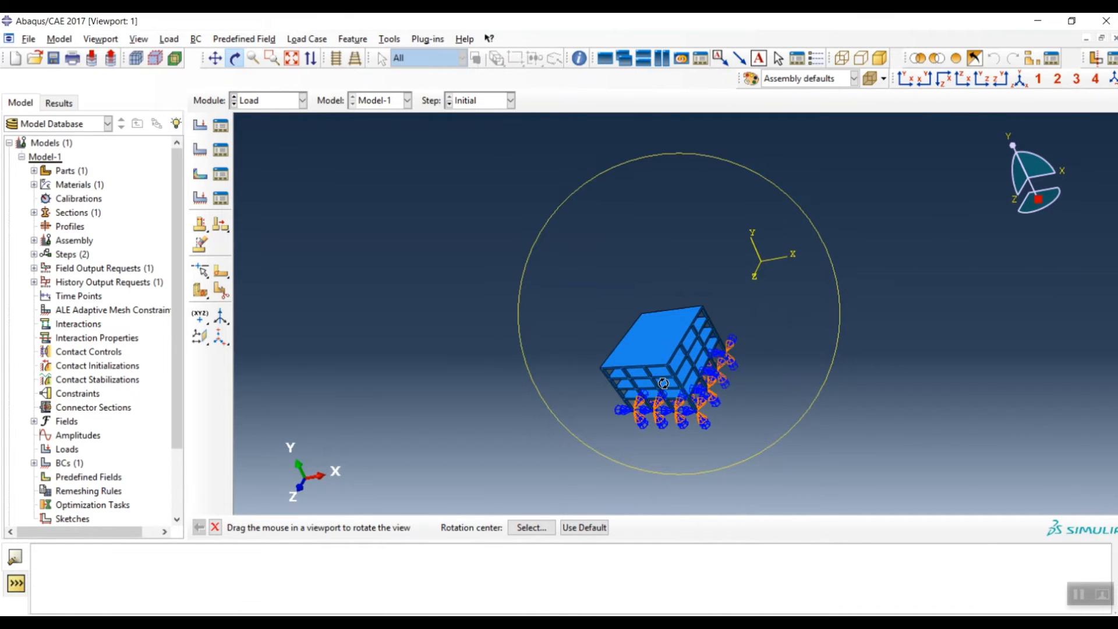
key("Escape")
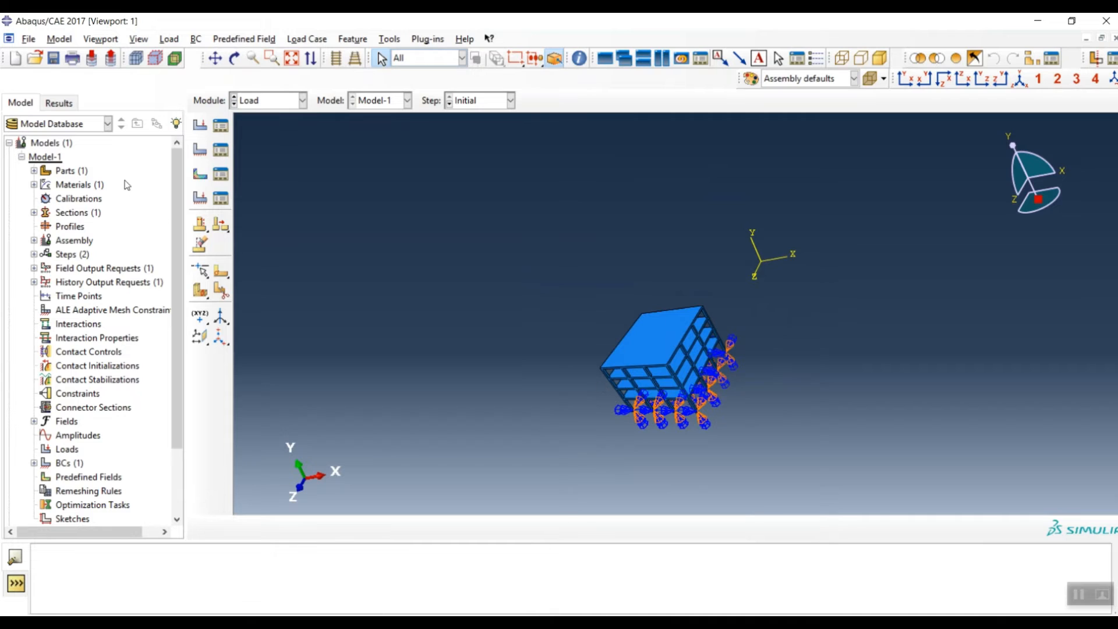
Start boundary condition BC-2 as a mechanical Acceleration/Angular acceleration type in the Earthquake step.
left_click(199, 152)
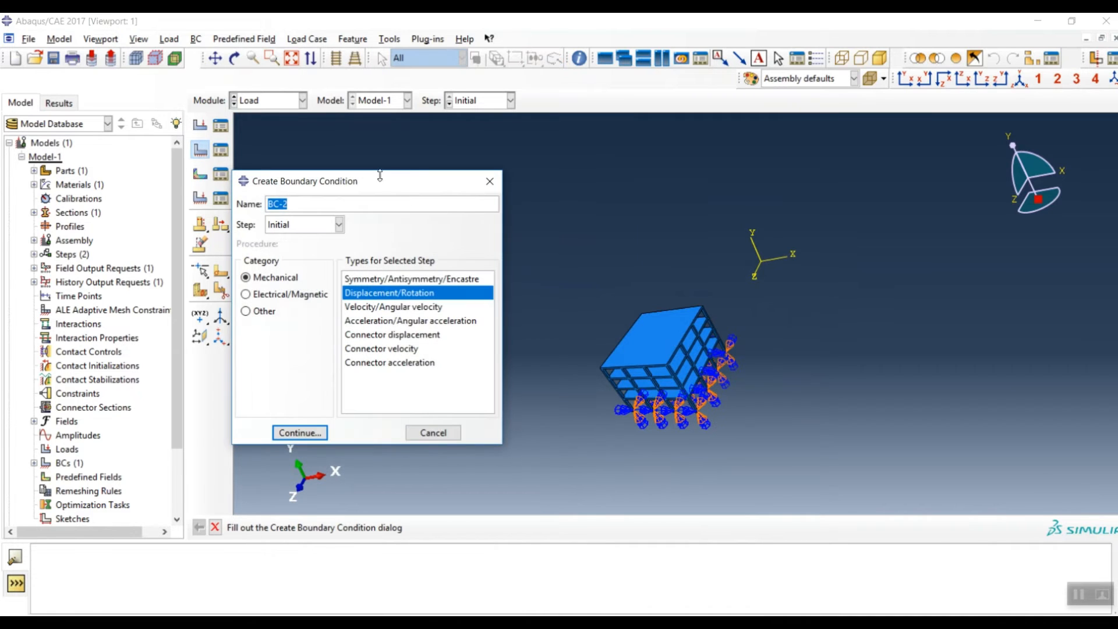
left_click(389, 322)
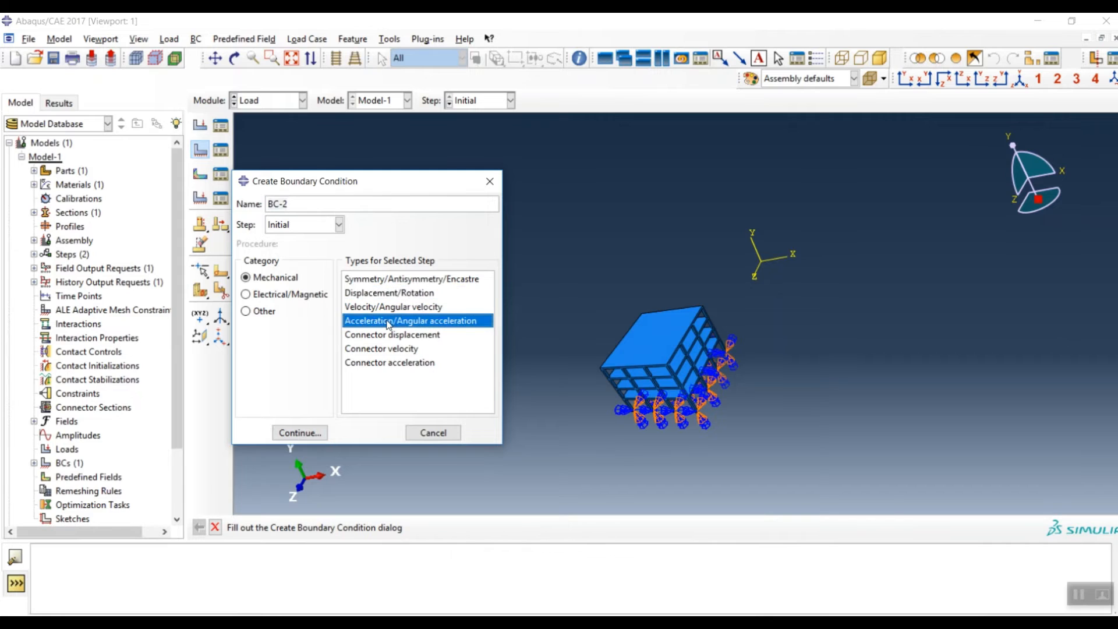
left_click(320, 228)
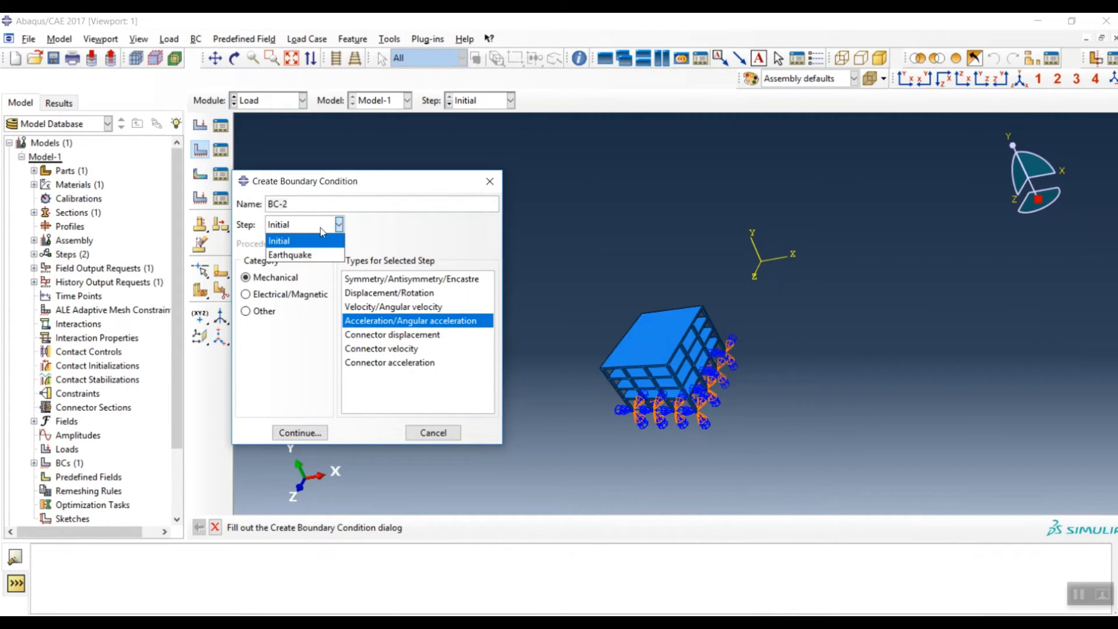
left_click(289, 256)
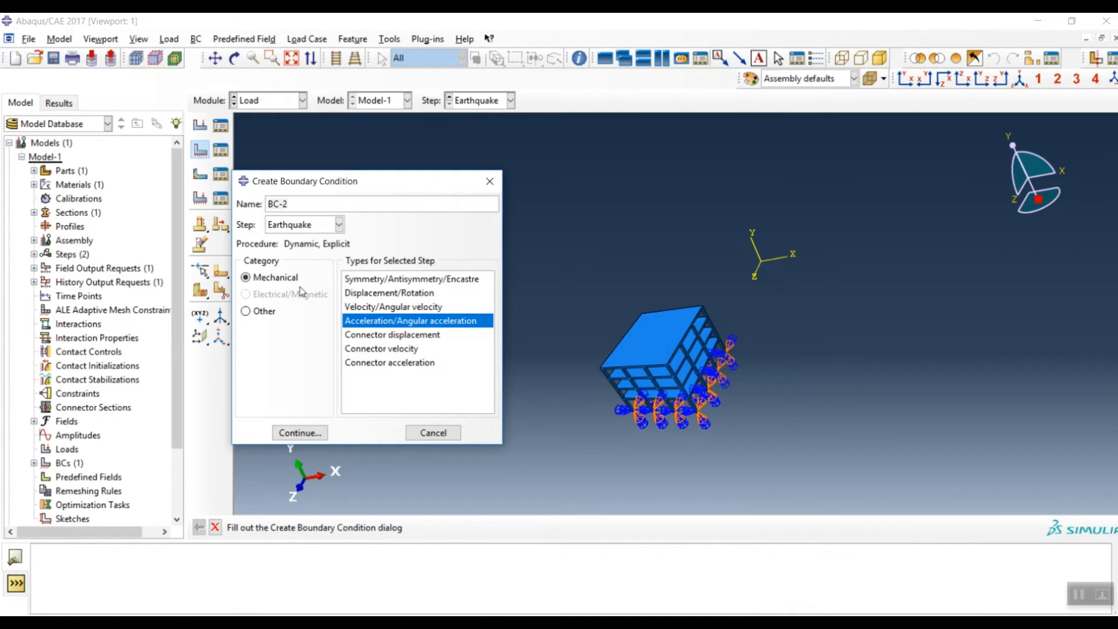
left_click(300, 433)
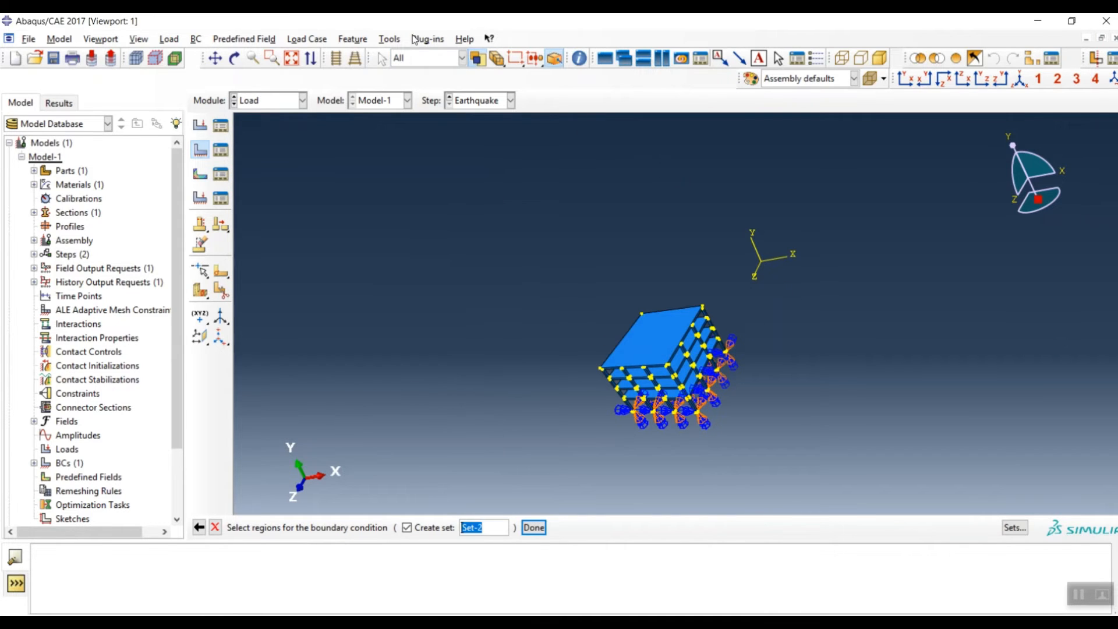
From the building's underside, select the bottom faces of the first two columns in each of the first two rows as the BC-2 region.
left_click(234, 58)
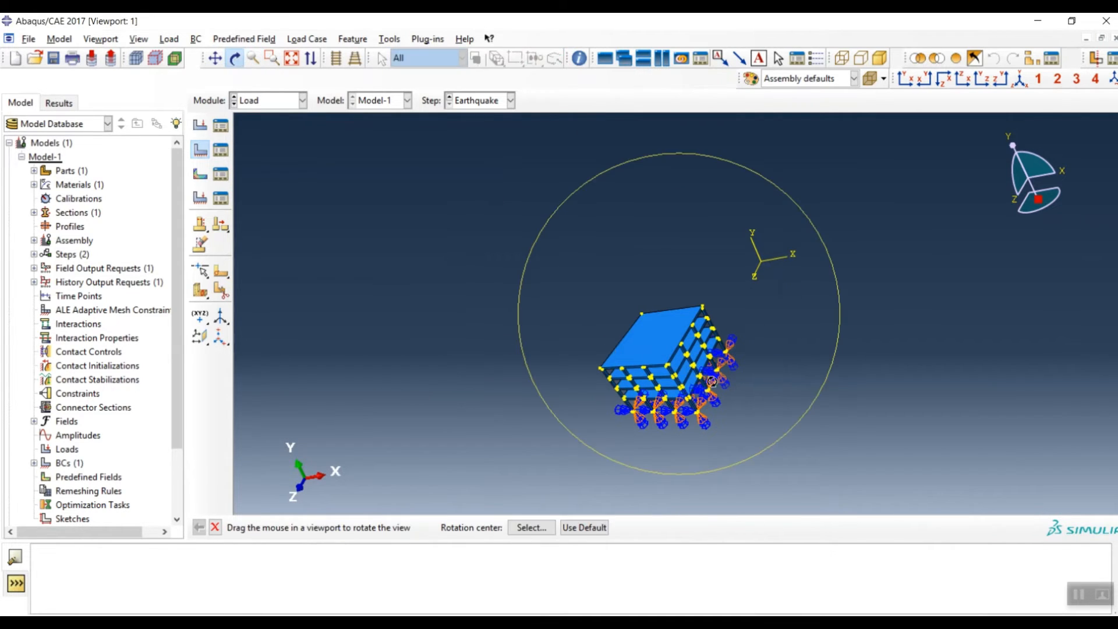
left_click_drag(712, 382, 748, 374)
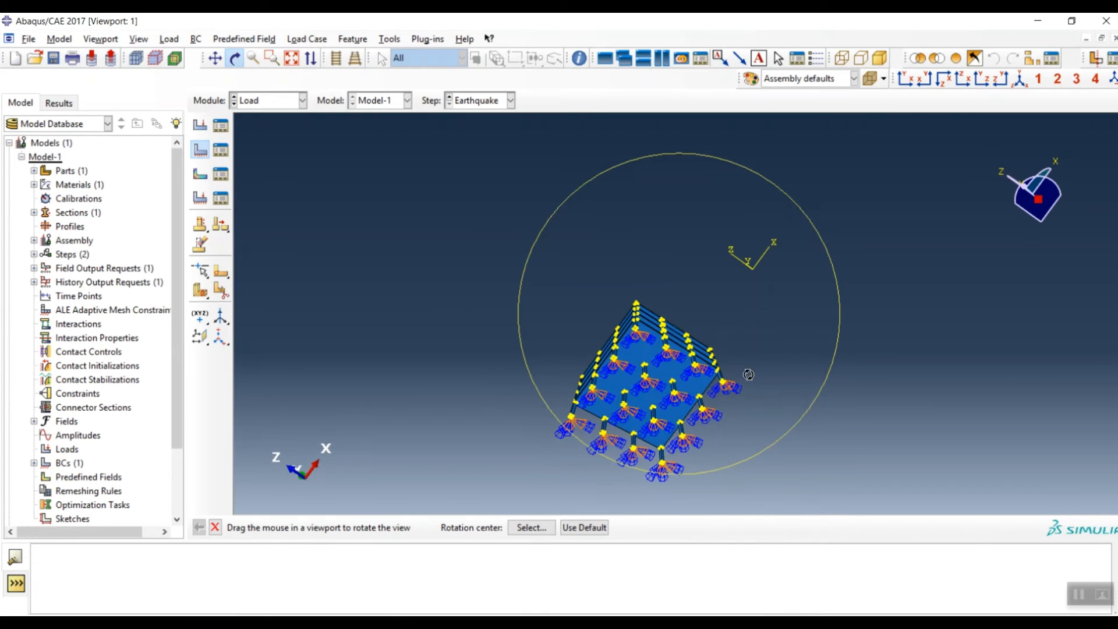
left_click_drag(713, 338, 703, 368)
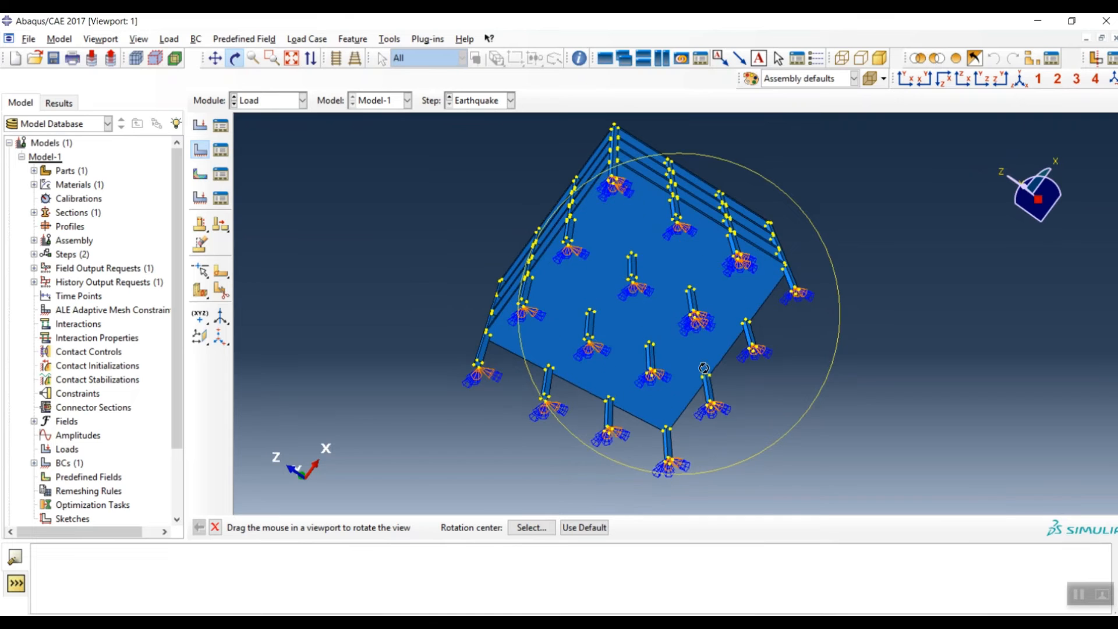
scroll(704, 368, "up", 5)
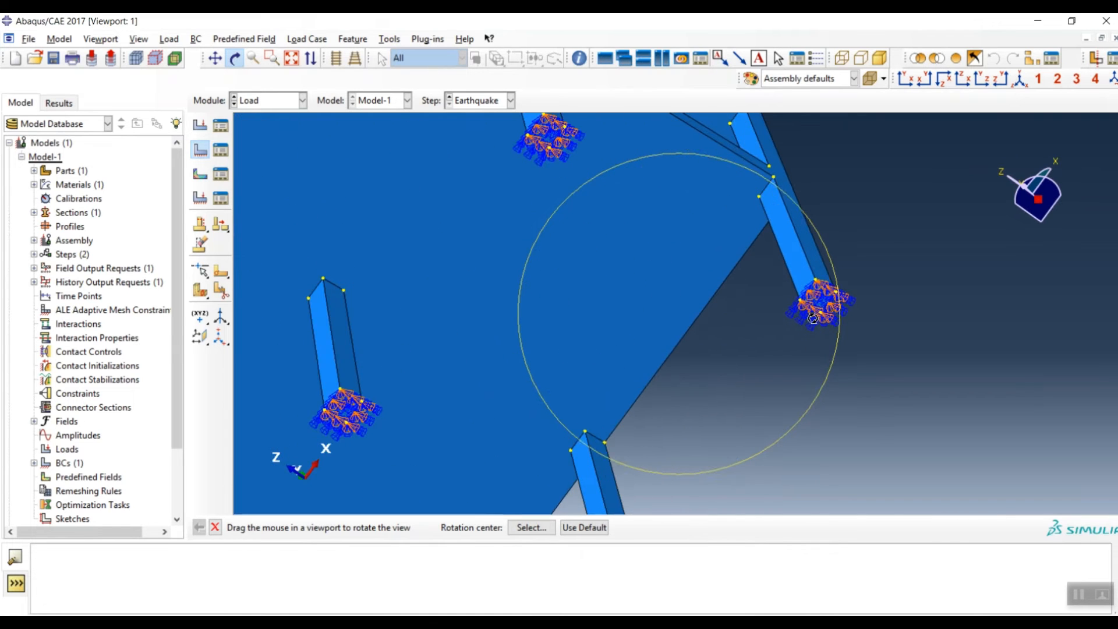
scroll(812, 318, "down", 3)
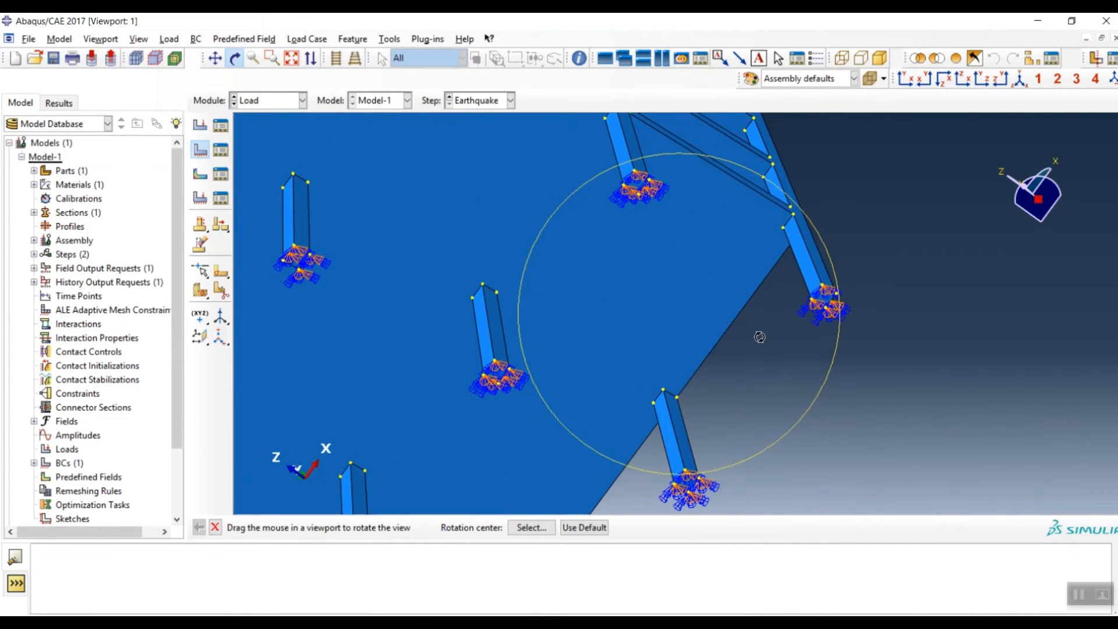
key("Escape")
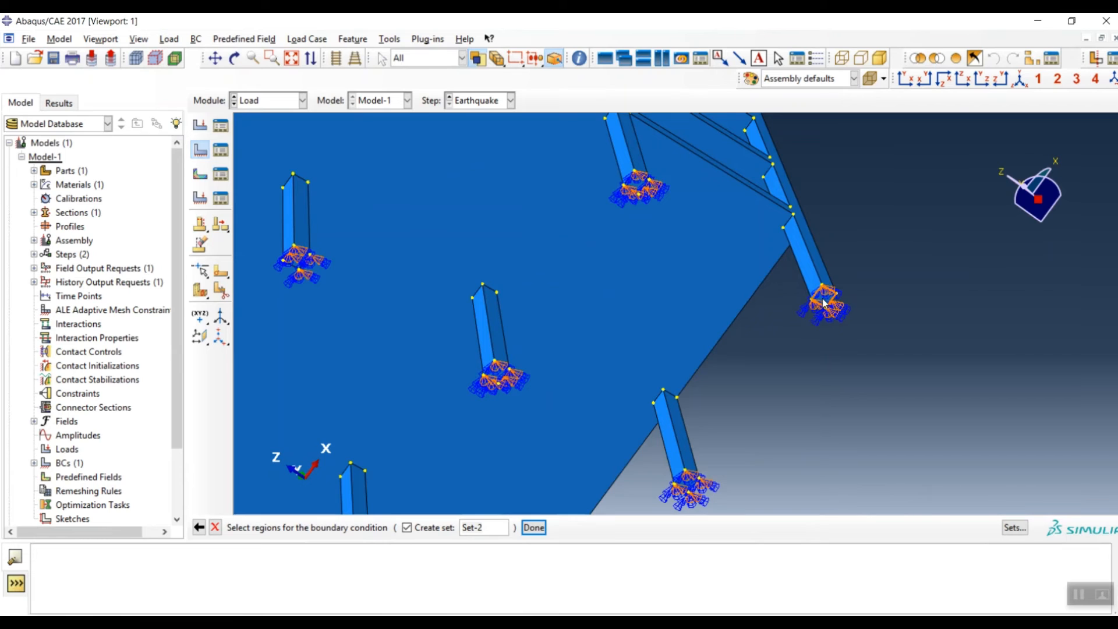
left_click(824, 301)
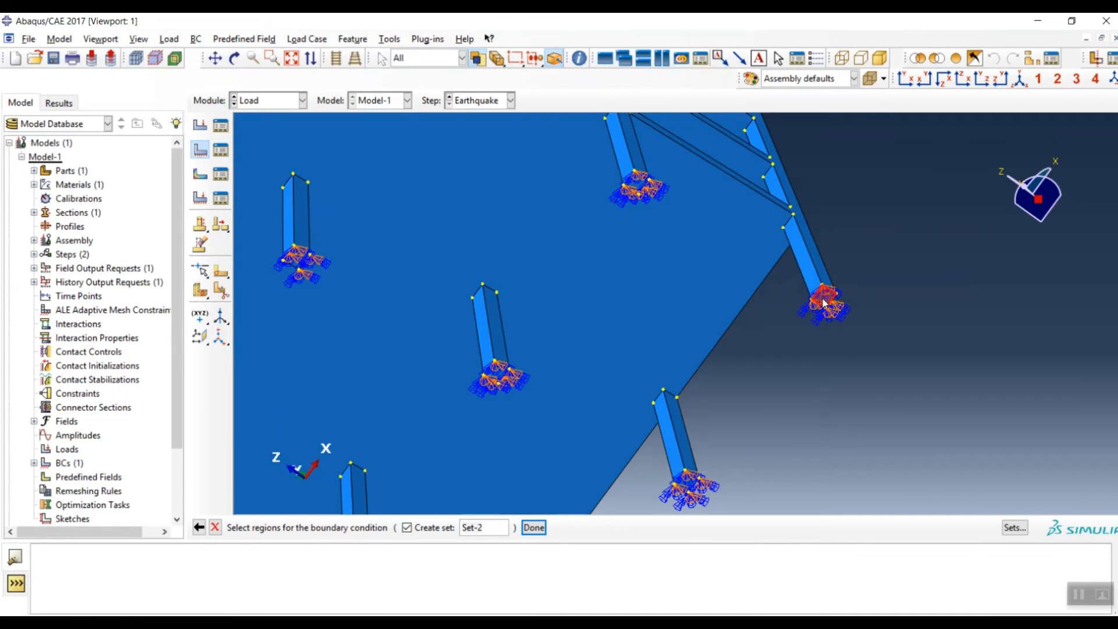
left_click(636, 188)
left_click(498, 375, "shift")
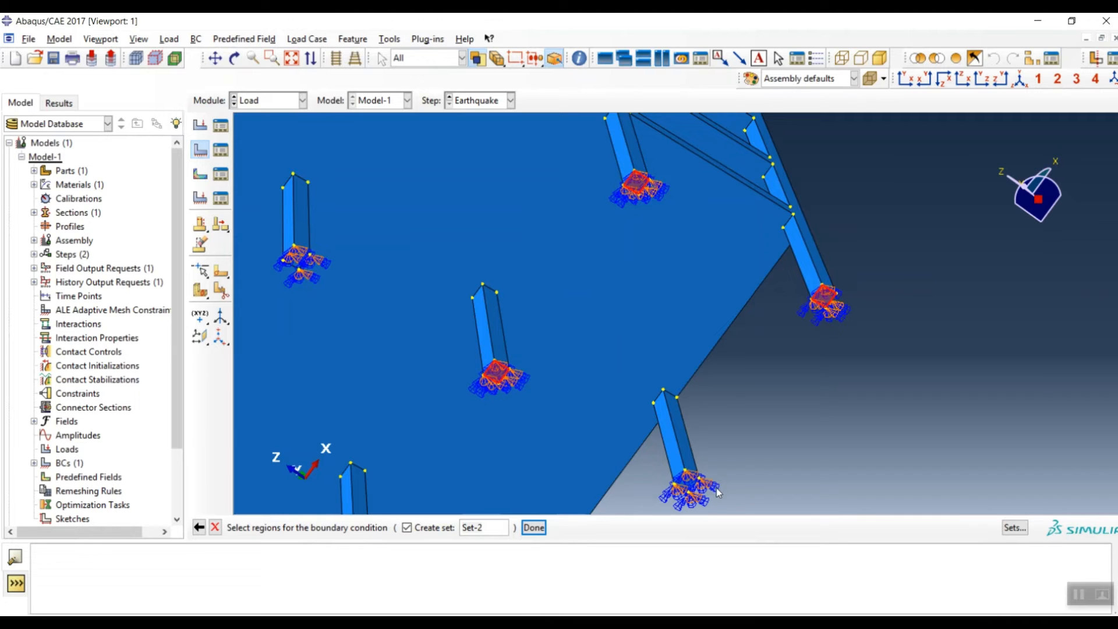
left_click(686, 485, "shift")
Add the bottom faces of the remaining two columns in each of the first two rows to the region.
scroll(738, 380, "up", 4)
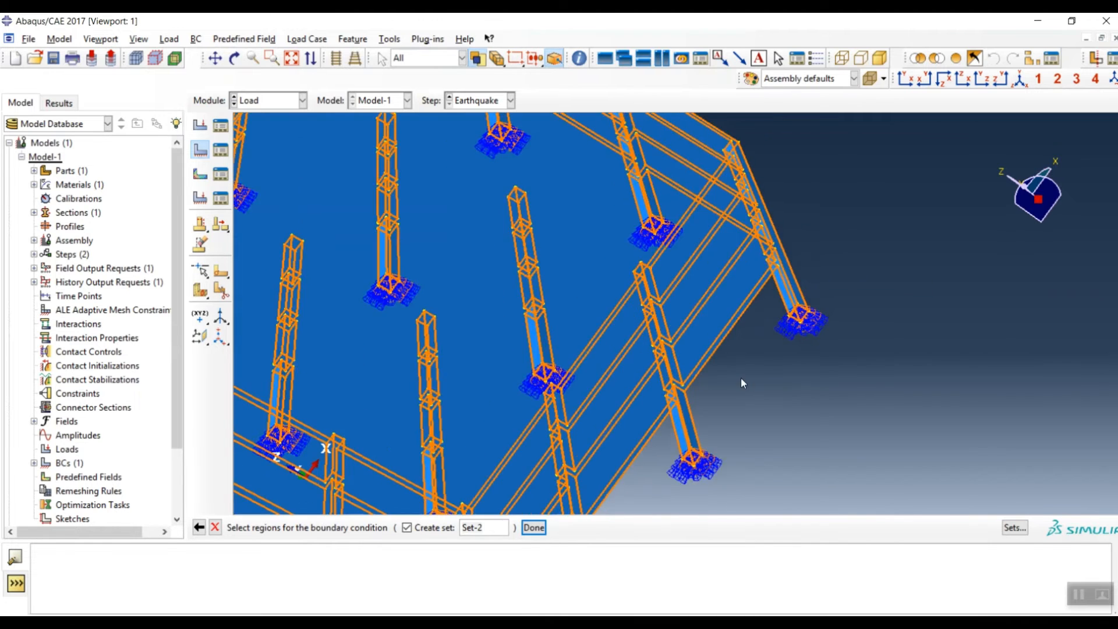
scroll(566, 198, "down", 3)
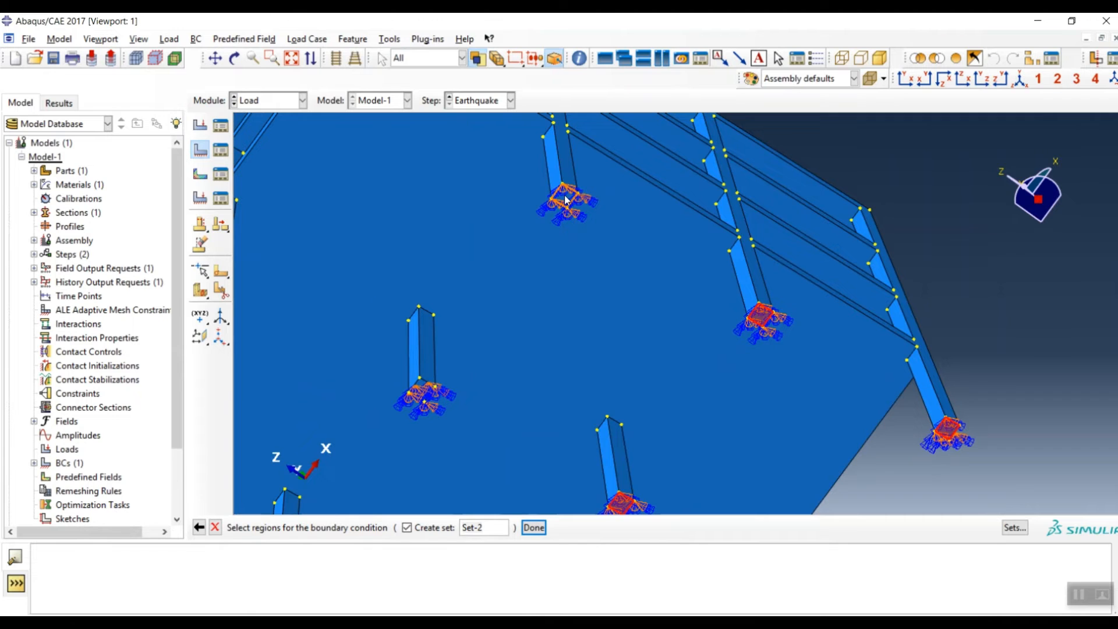
left_click(566, 199, "shift")
left_click(428, 397, "shift")
scroll(684, 225, "up", 3)
scroll(570, 182, "down", 3)
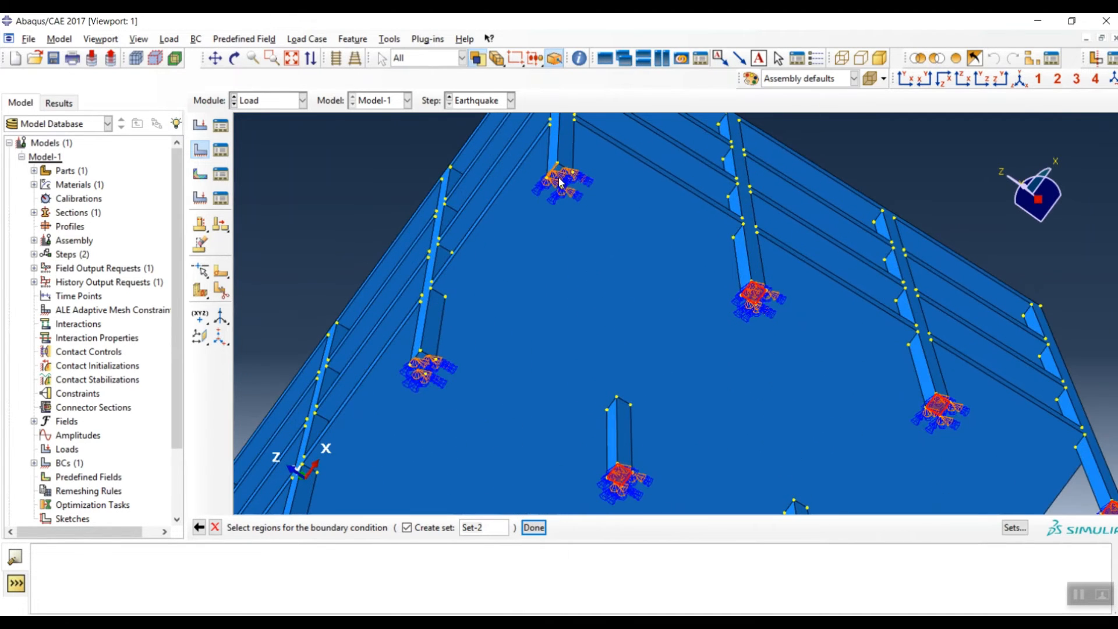
left_click(562, 178, "shift")
left_click(428, 377, "shift")
Add the bottom faces of the first two columns in each of the third and fourth rows to the region.
scroll(861, 232, "up", 3)
scroll(859, 232, "up", 2)
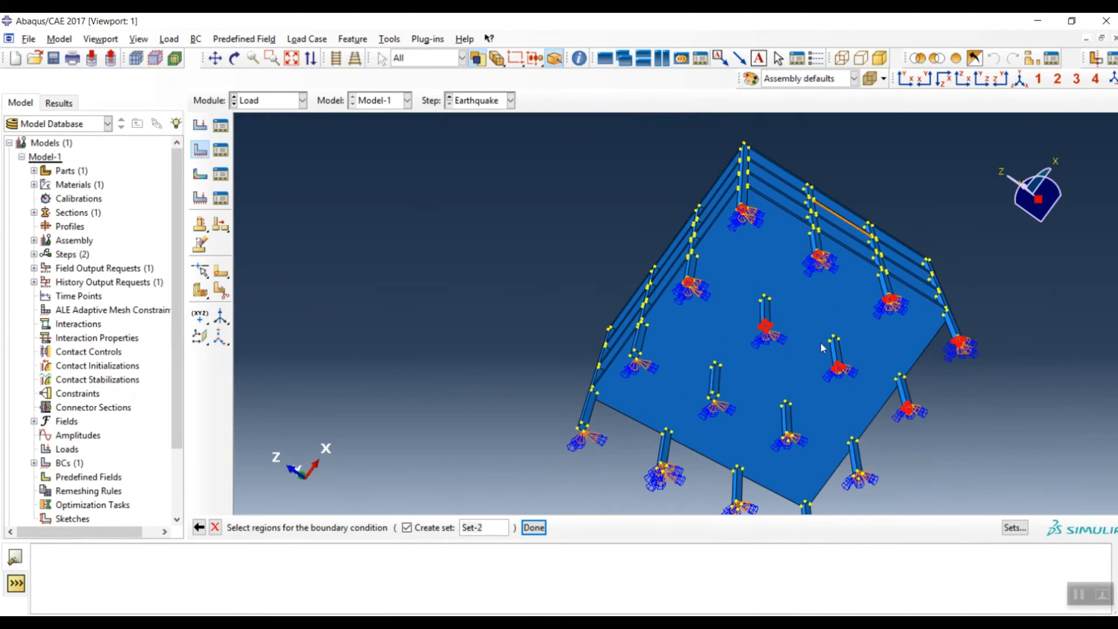
scroll(716, 291, "up", 1)
scroll(770, 449, "down", 6)
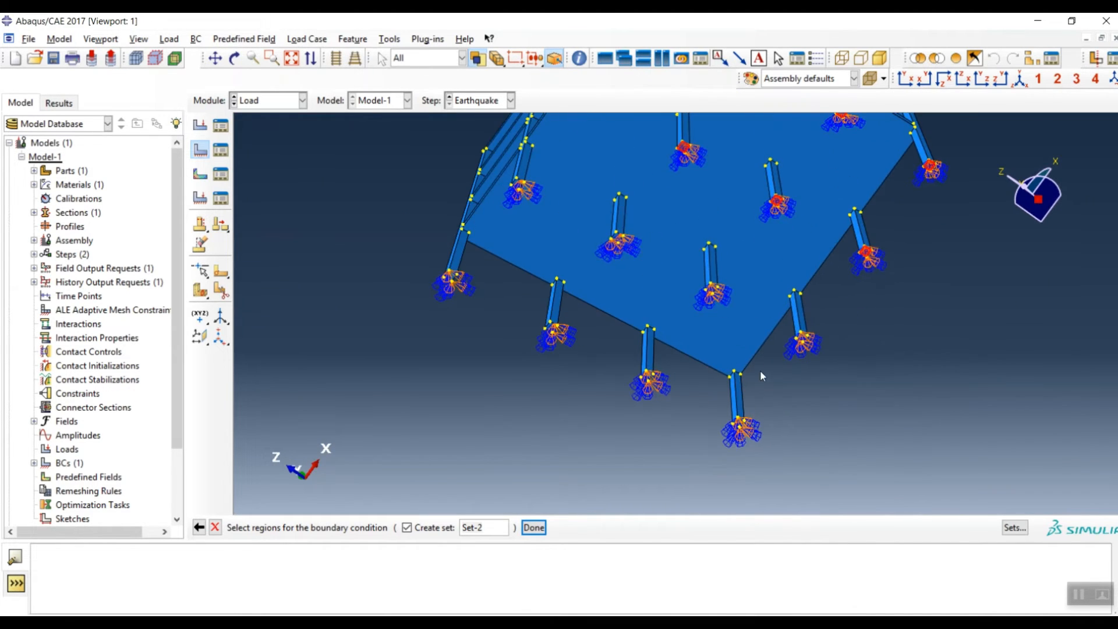
scroll(807, 332, "down", 2)
left_click(825, 332)
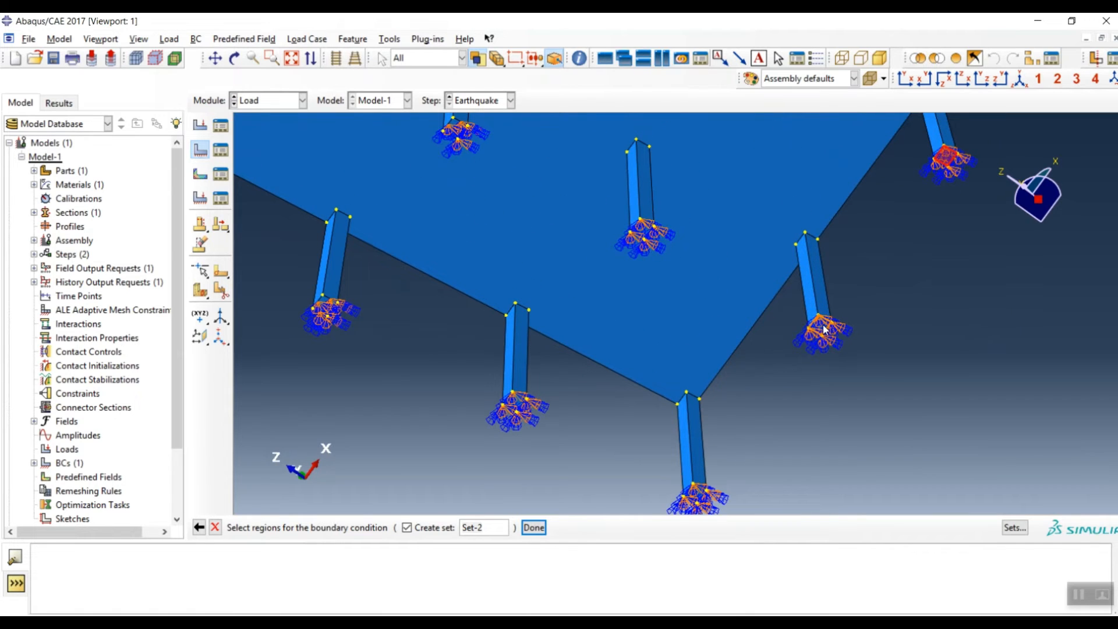
left_click(646, 230, "shift")
left_click(519, 406, "shift")
scroll(676, 341, "up", 2)
scroll(696, 439, "down", 2)
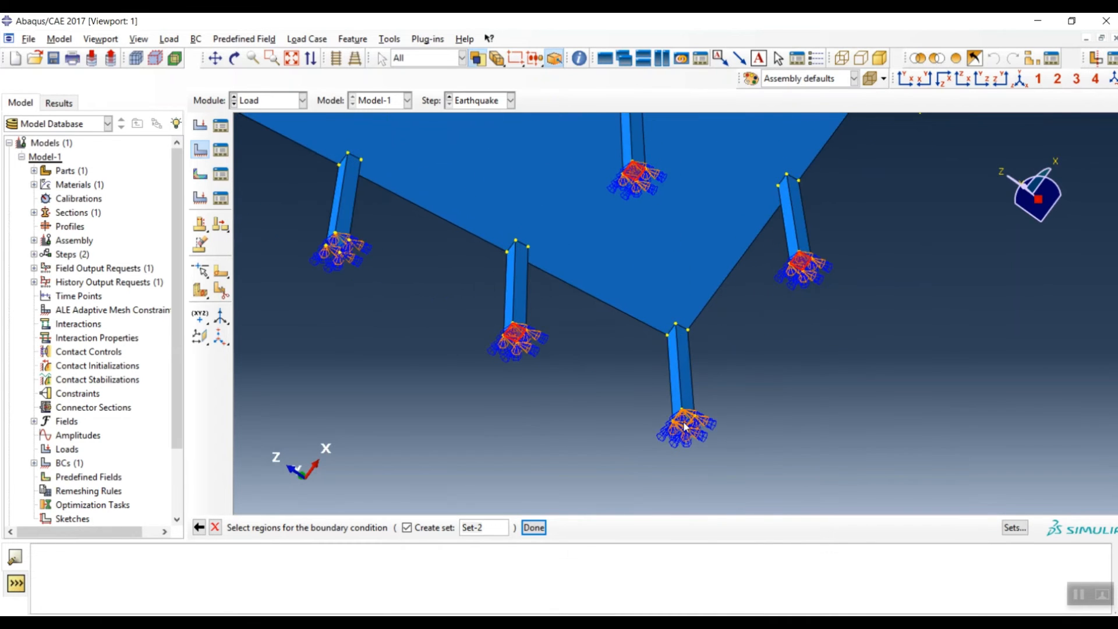
scroll(752, 414, "up", 2)
scroll(589, 361, "down", 4)
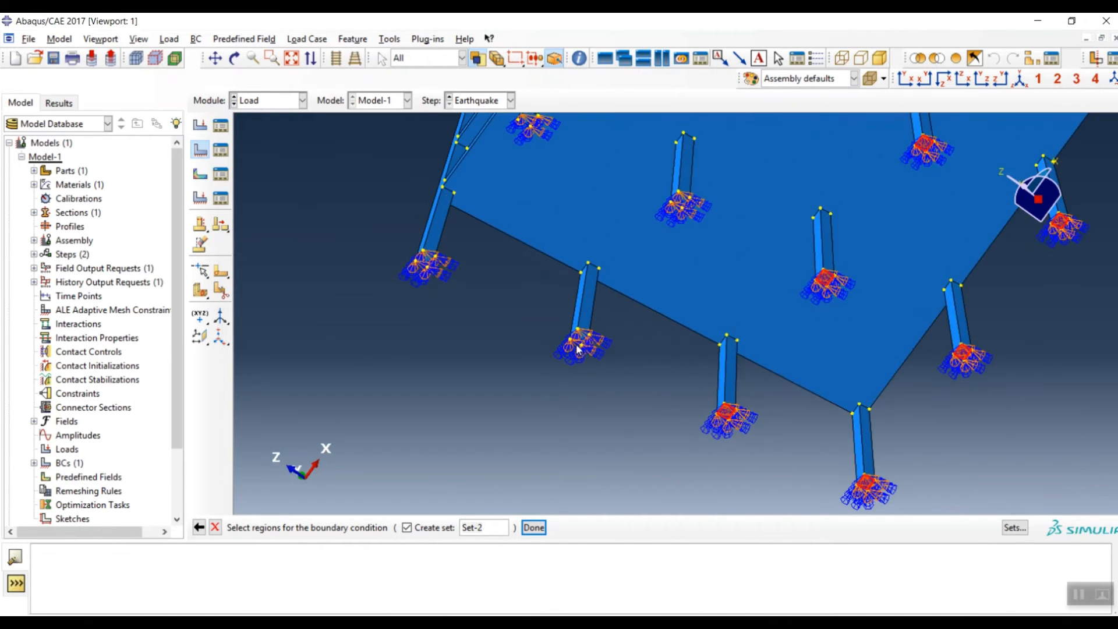
Add the bottom faces of the last two columns in the third and fourth rows and accept the region as Set-2.
left_click(584, 333, "shift")
scroll(662, 307, "up", 3)
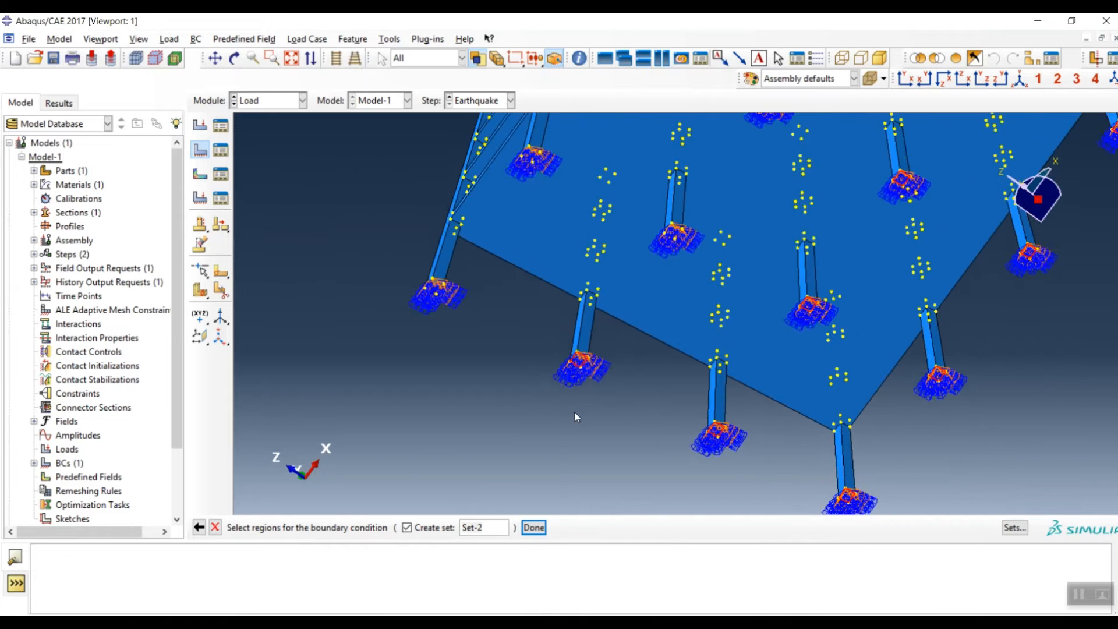
scroll(664, 250, "down", 2)
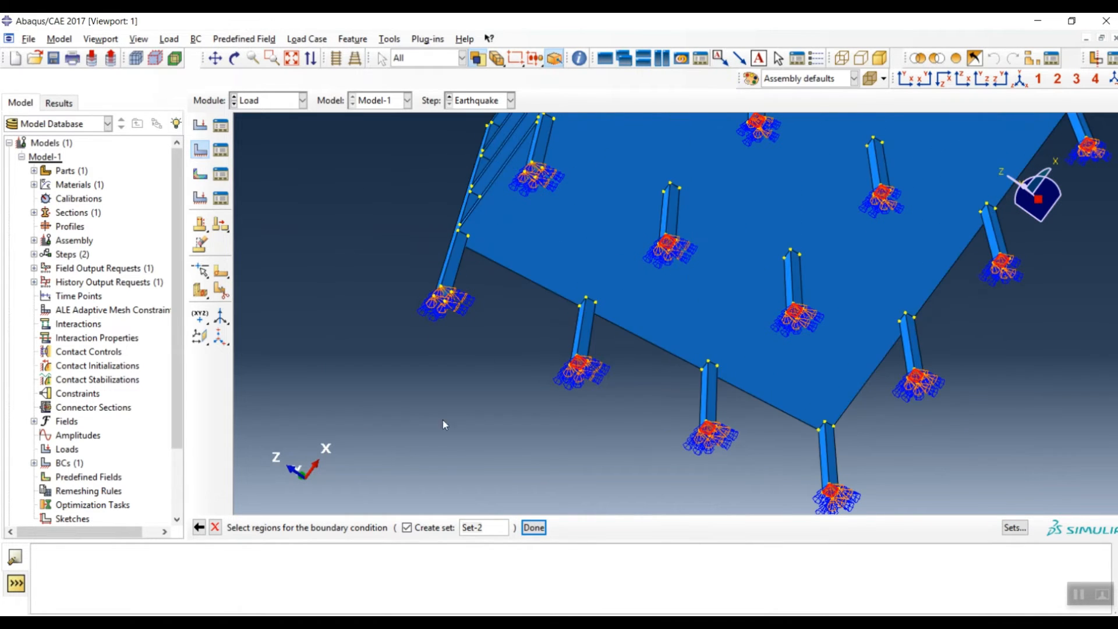
scroll(513, 173, "up", 2)
scroll(512, 172, "down", 5)
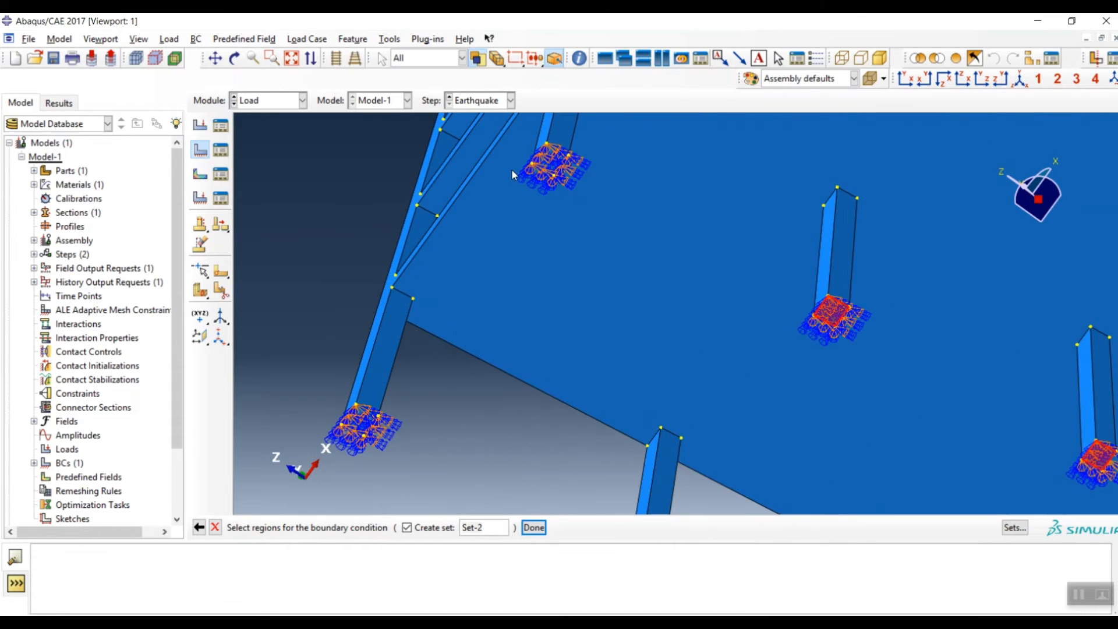
left_click(551, 162, "shift")
left_click(357, 429, "shift")
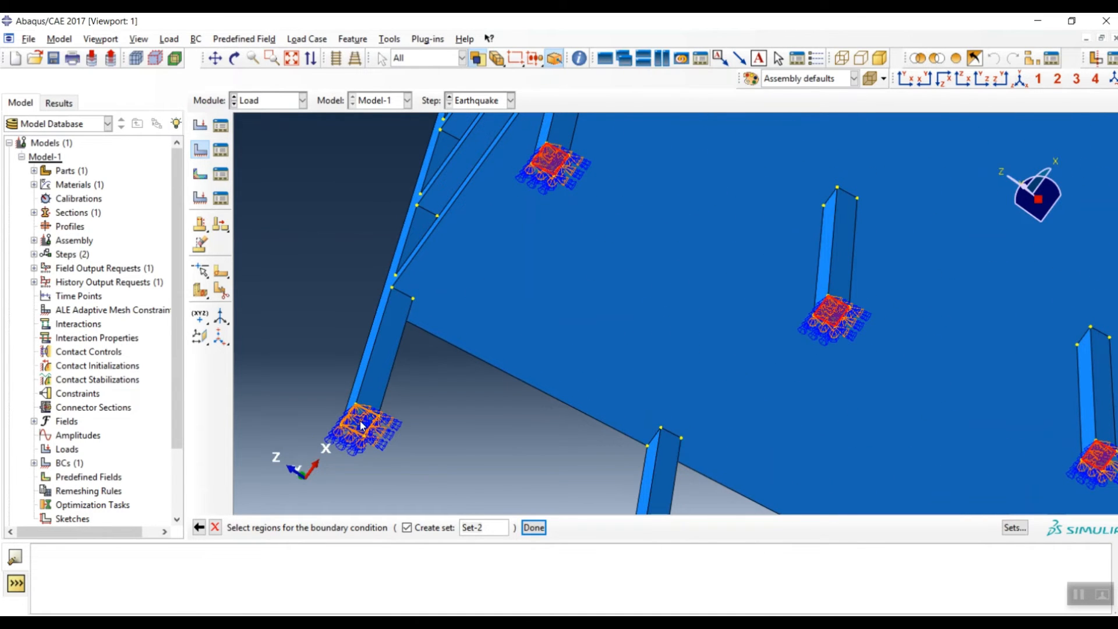
left_click(534, 527)
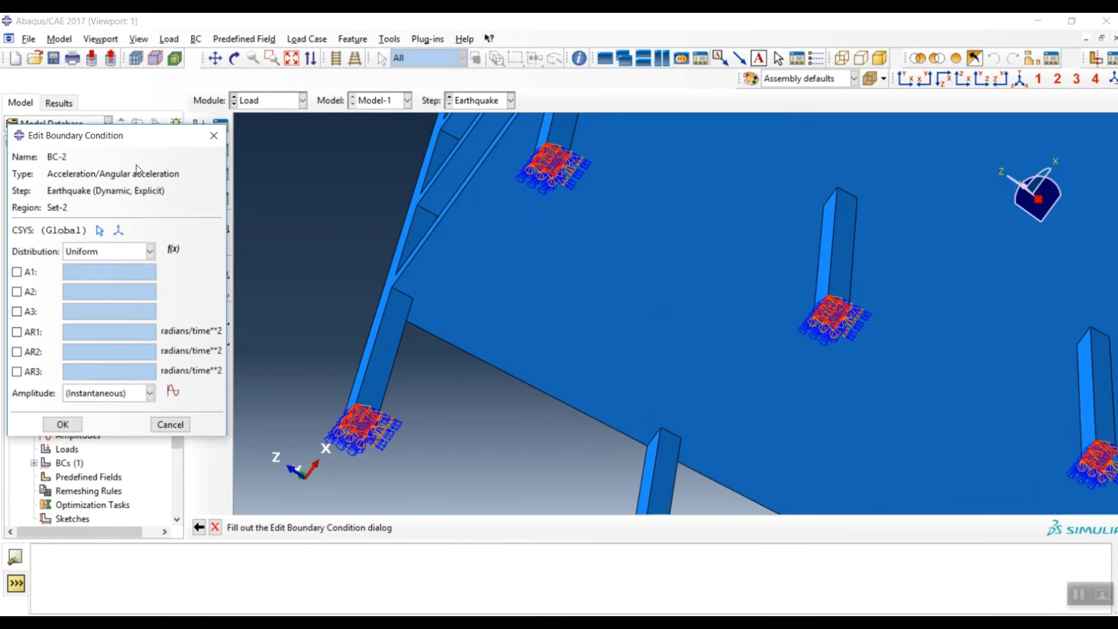
Set BC-2's A1 acceleration to 9.81 and start a tabular amplitude named Amp-1.
left_click_drag(150, 138, 613, 133)
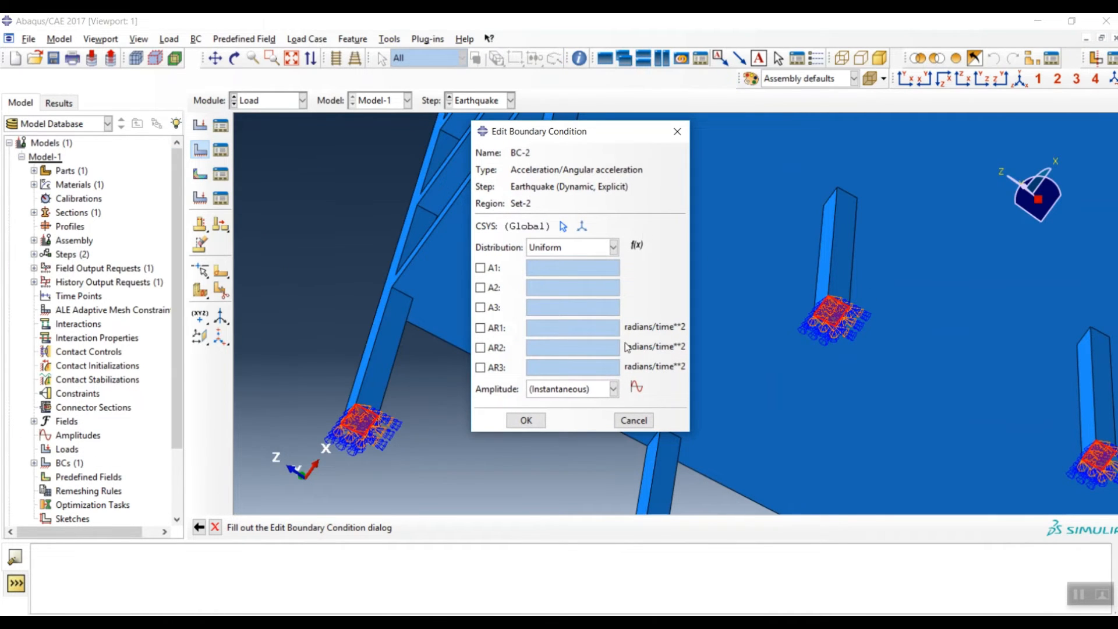
left_click(489, 270)
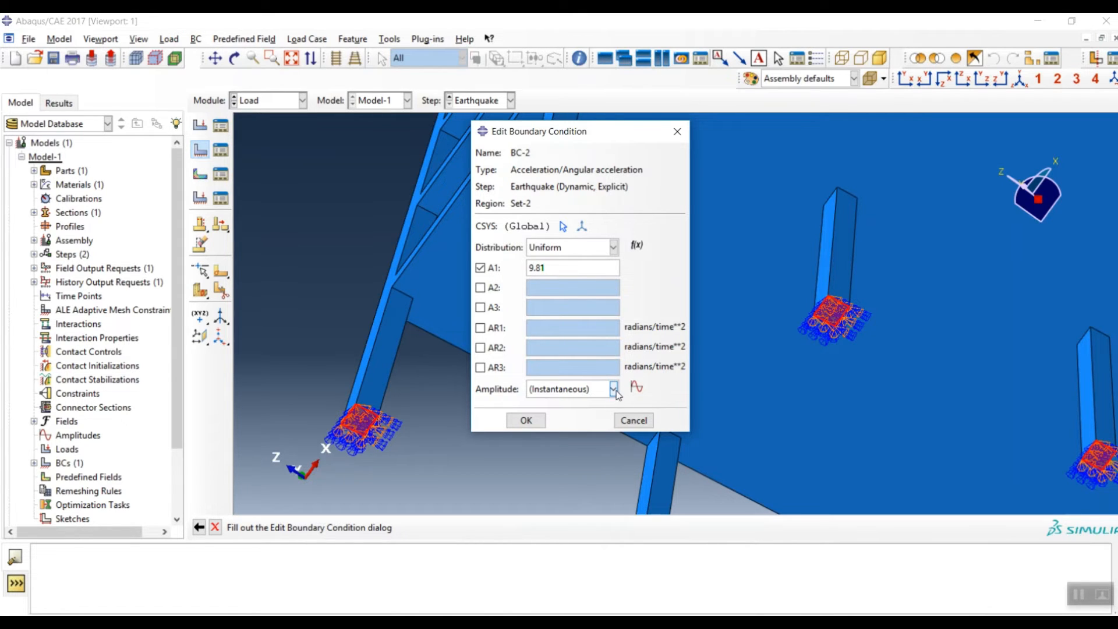
left_click(638, 387)
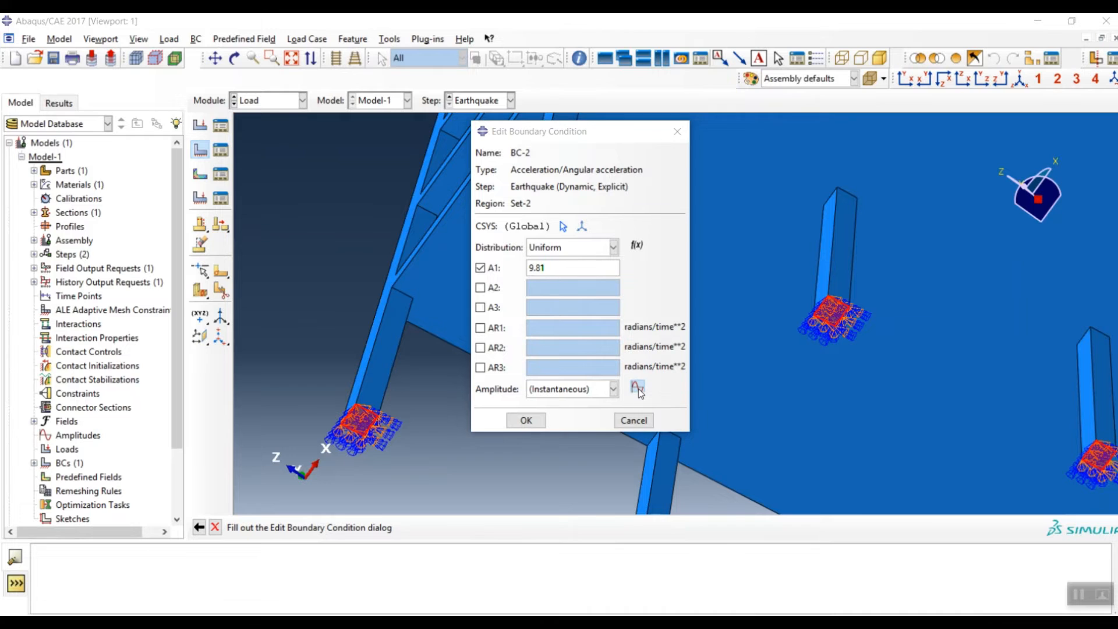
left_click_drag(54, 162, 270, 135)
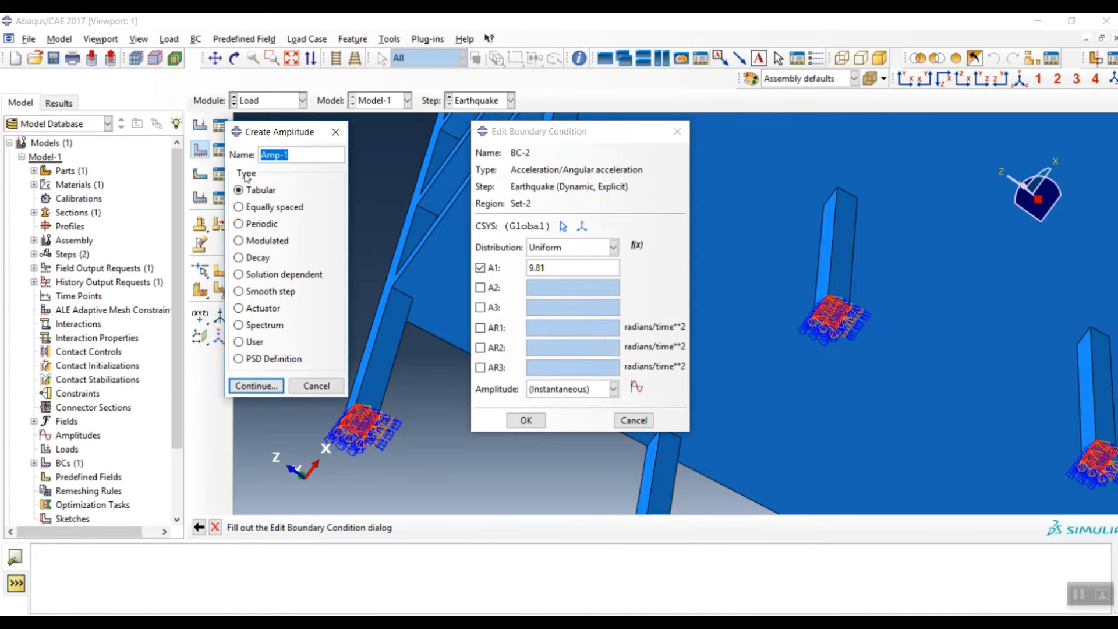
left_click(254, 386)
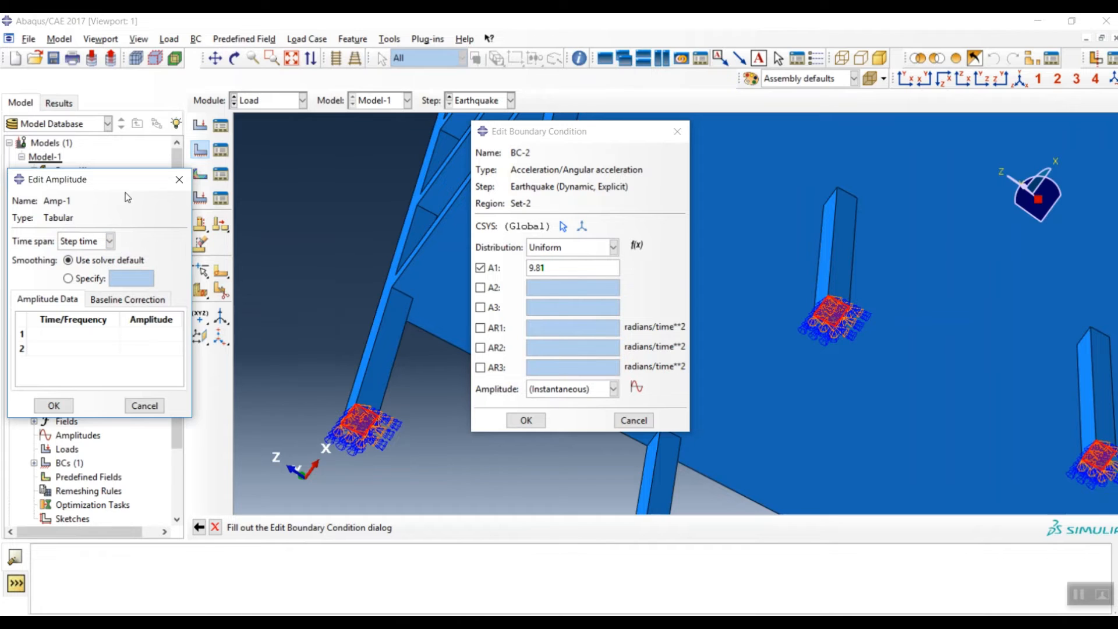
left_click_drag(129, 185, 364, 158)
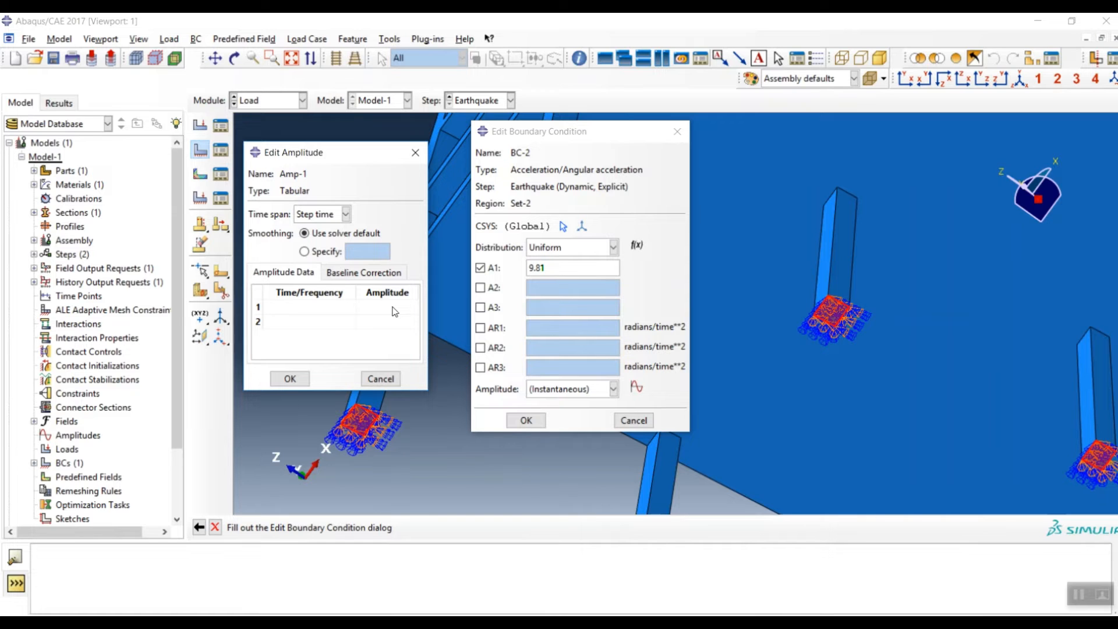
Switch to Excel and copy the time and acceleration values in A2:B4002 of the Quebek 2005 earthquak workbook.
left_click(379, 622)
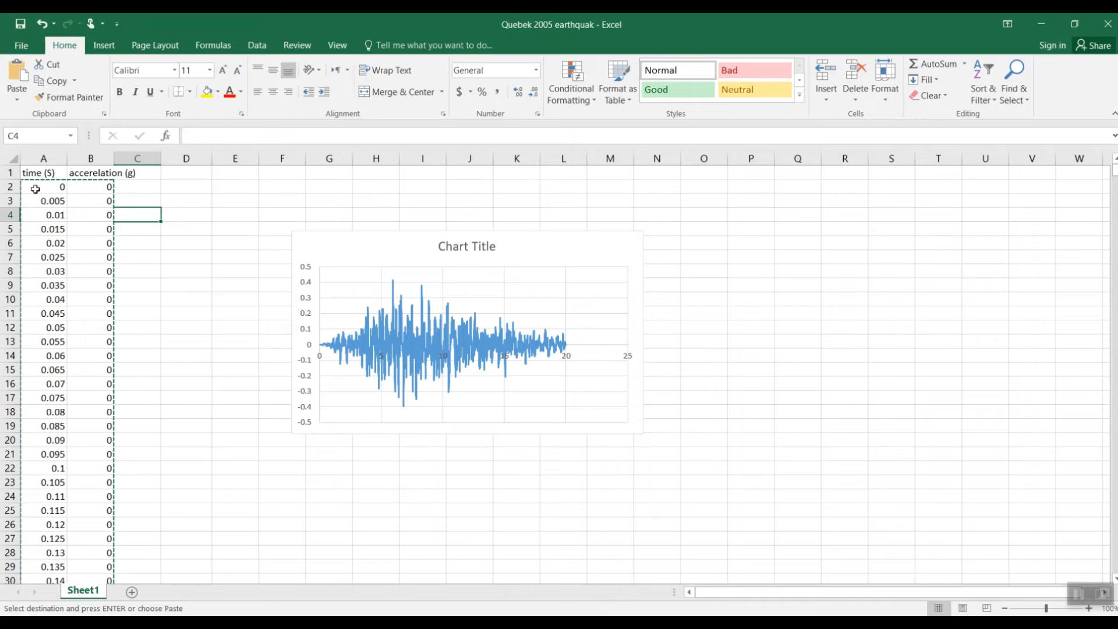
left_click_drag(35, 187, 87, 582)
key("ctrl+shift+Down")
key("ctrl+c")
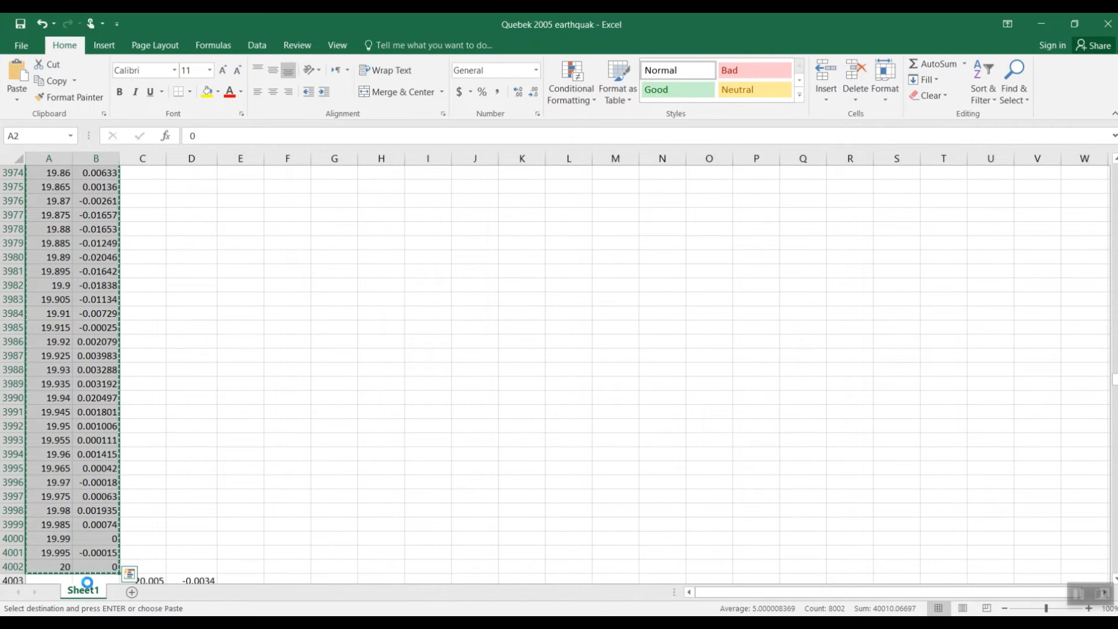
Return to Abaqus, paste the copied time and acceleration values into Amp-1's amplitude data, and accept the amplitude.
left_click(1041, 24)
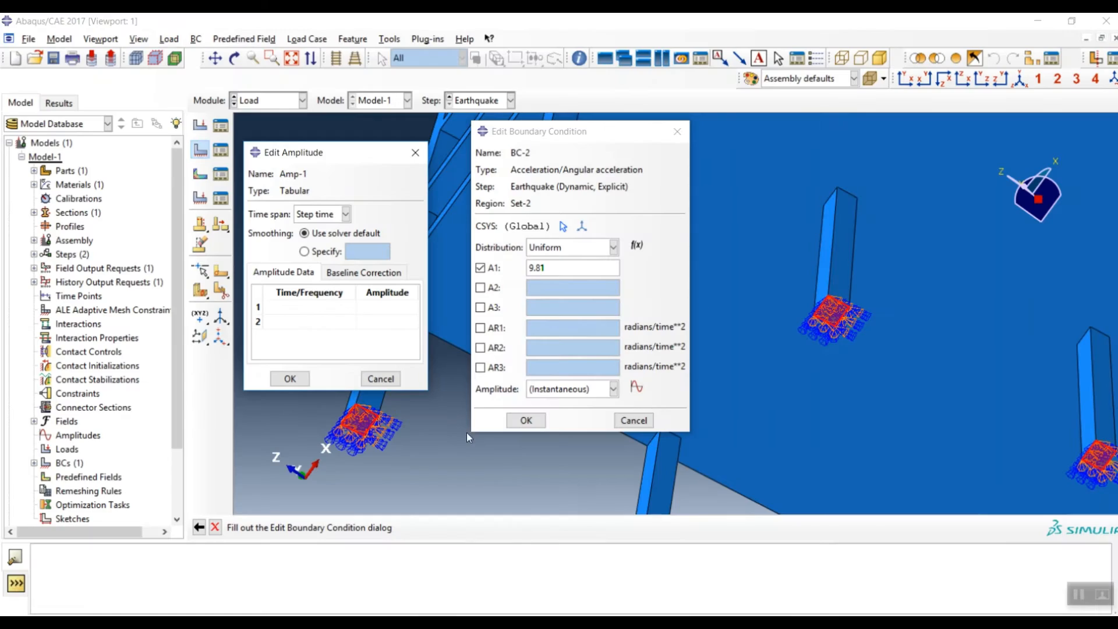
left_click(287, 310)
key("ctrl+v")
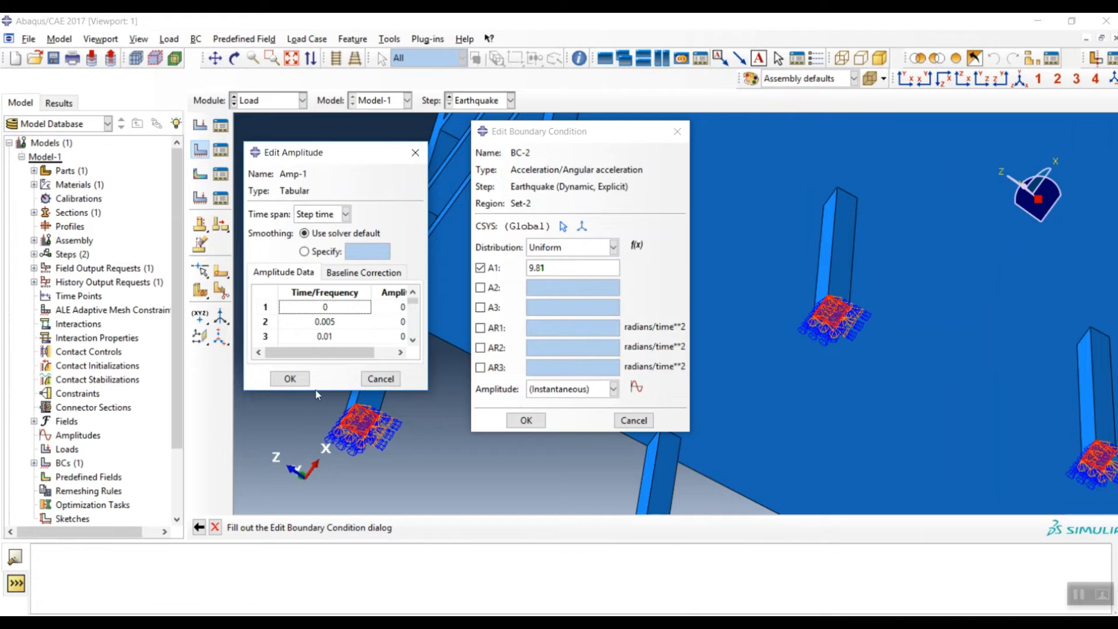
left_click(290, 379)
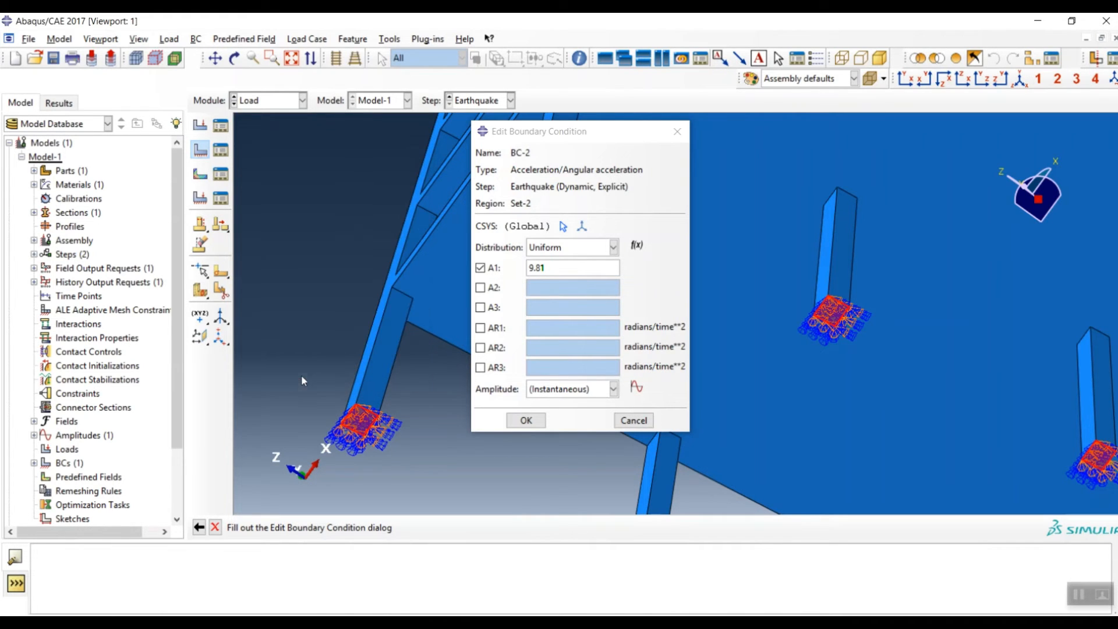
Assign the Amp-1 amplitude to BC-2 and accept the boundary condition.
left_click(614, 392)
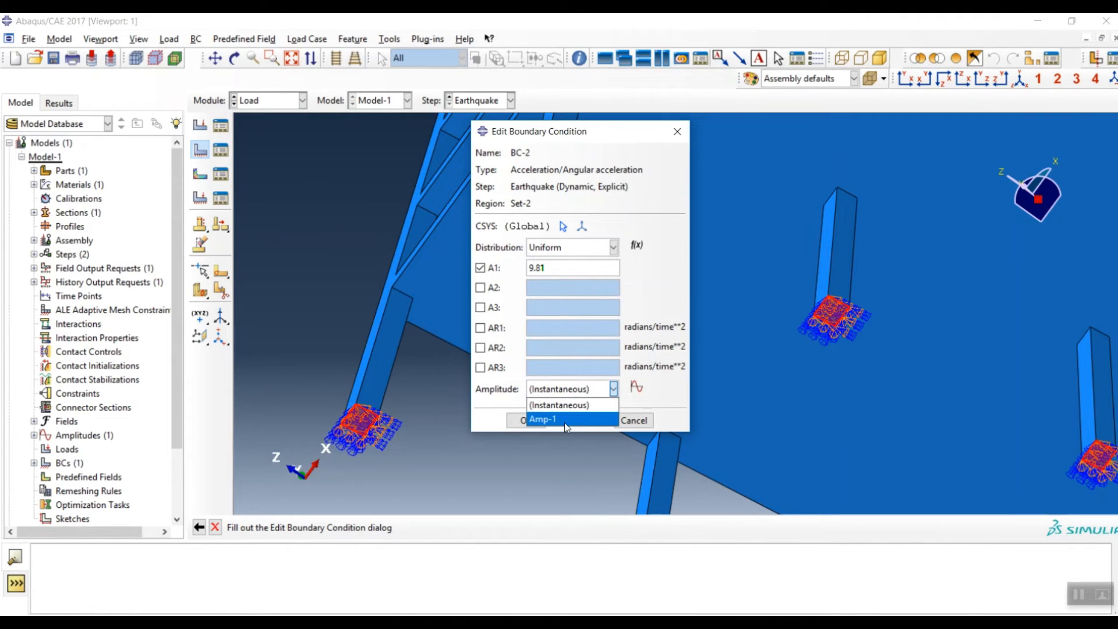
left_click(549, 417)
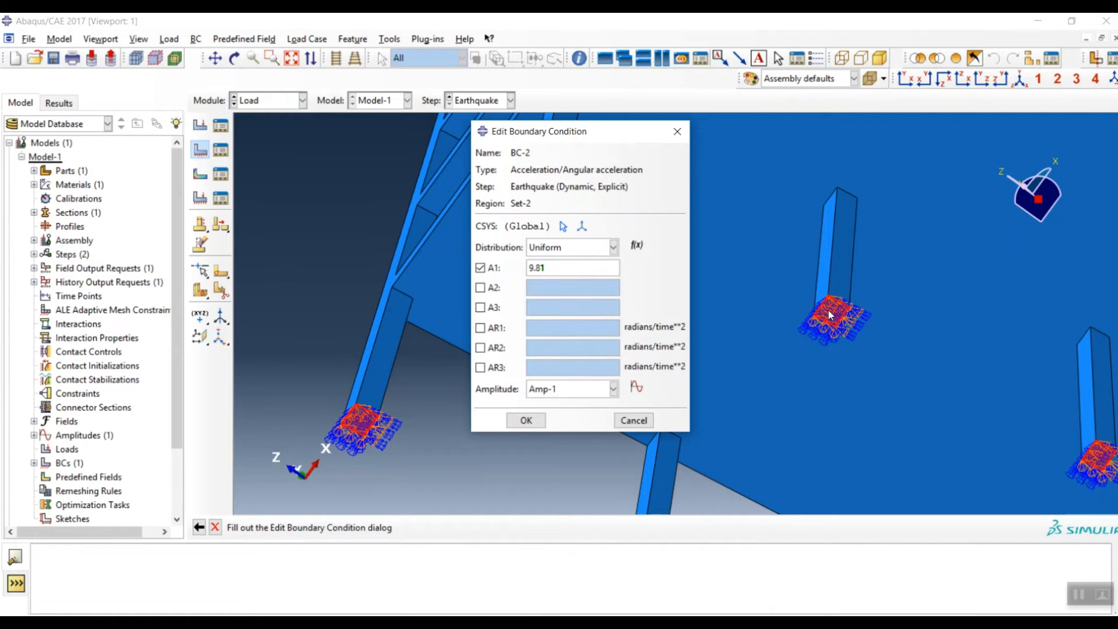
left_click(526, 420)
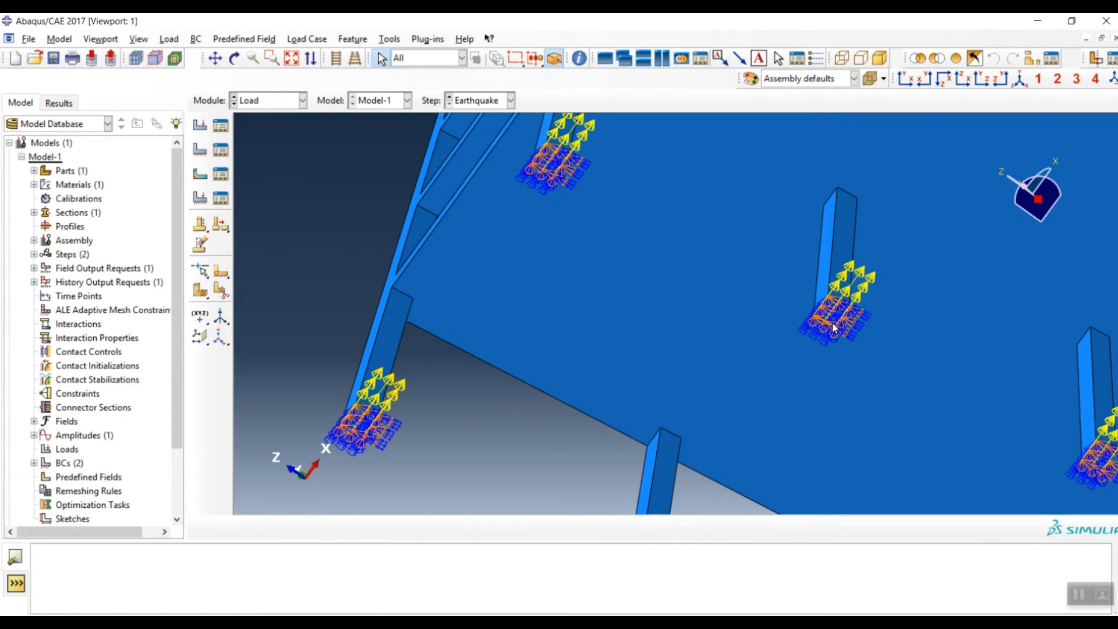
Switch to the Mesh module and display Part-1 instead of the assembly.
scroll(834, 327, "down", 6)
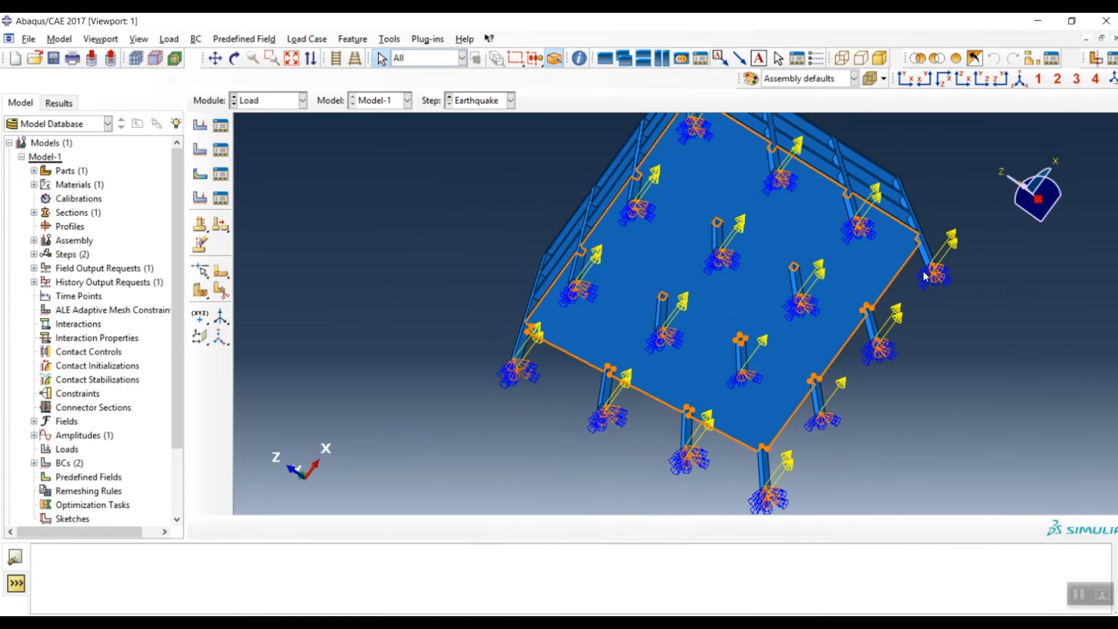
scroll(683, 309, "down", 2)
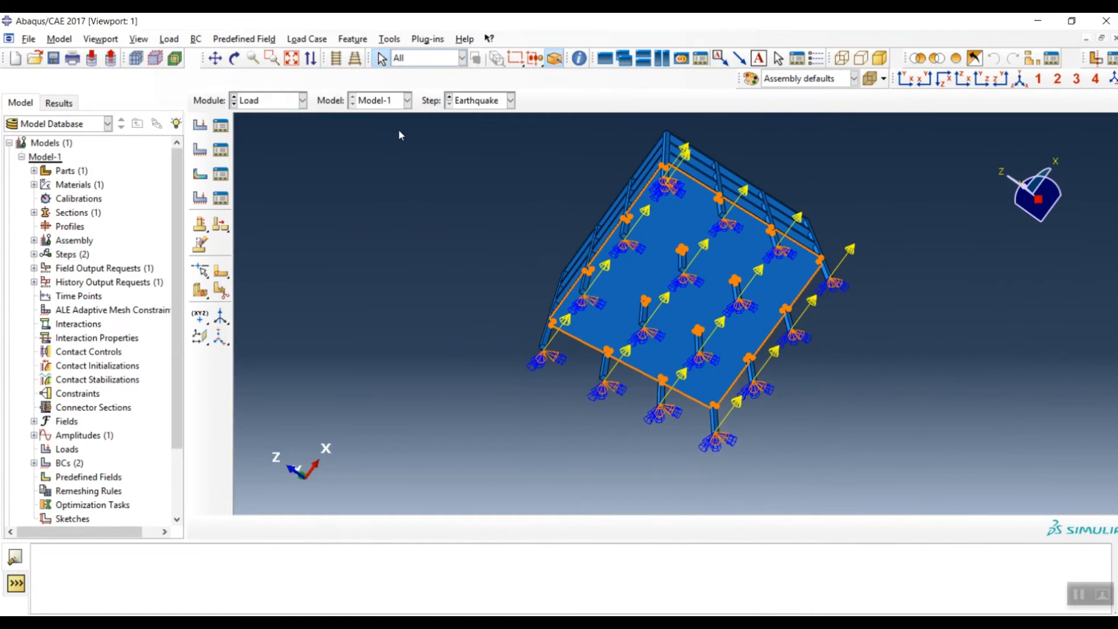
left_click(263, 100)
left_click(254, 198)
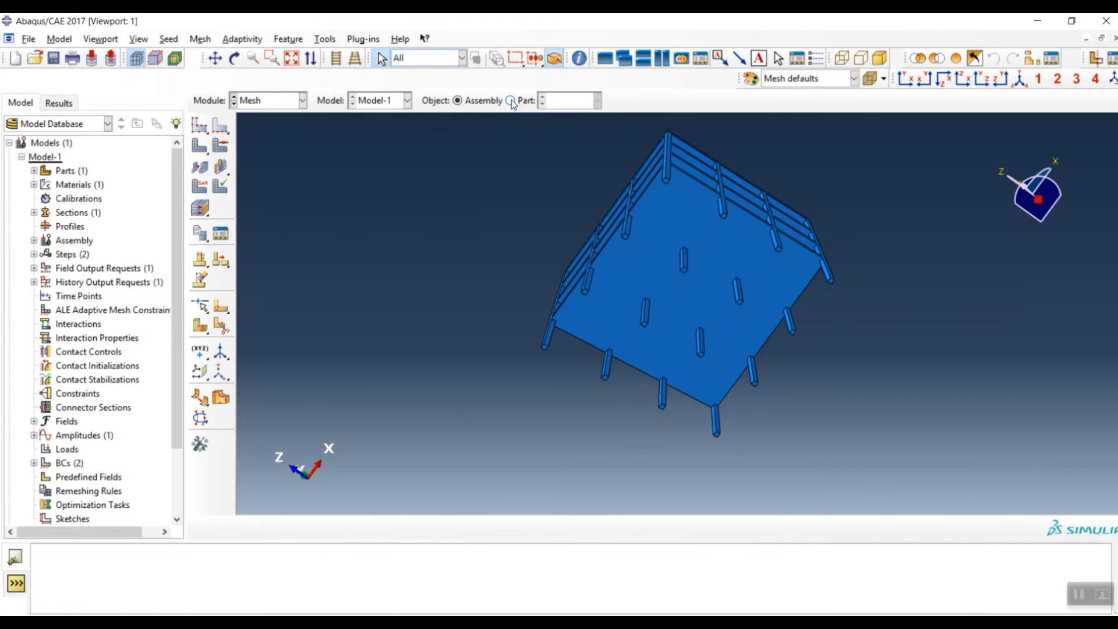
left_click(511, 101)
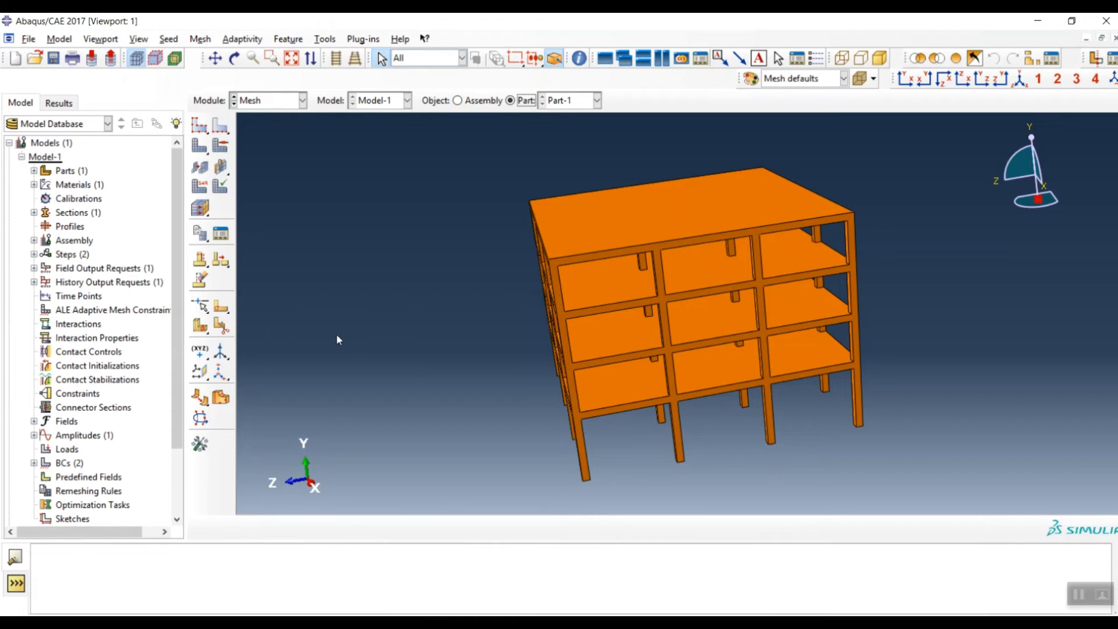
Partition the building cell by extending the upper face of the floor slab directly below the roof.
left_click(200, 328)
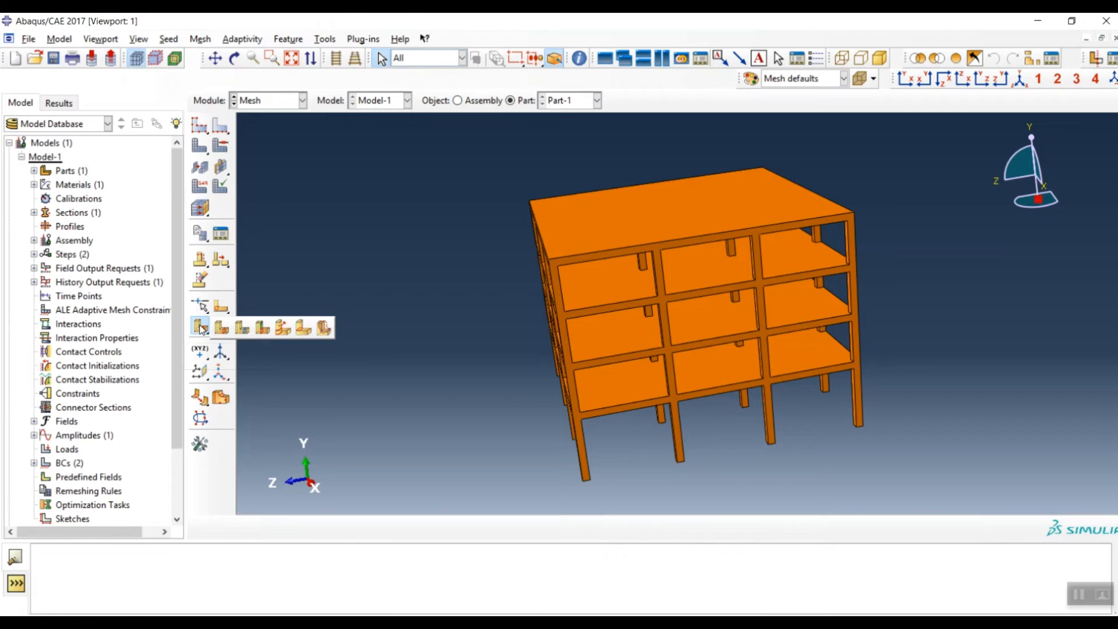
left_click(264, 330)
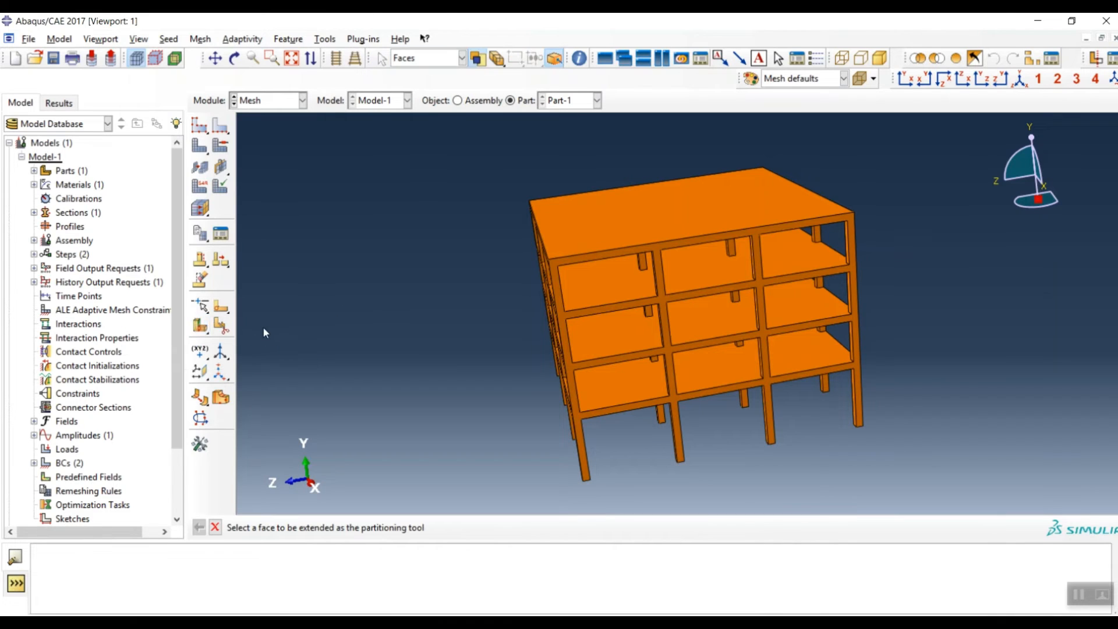
left_click(616, 284)
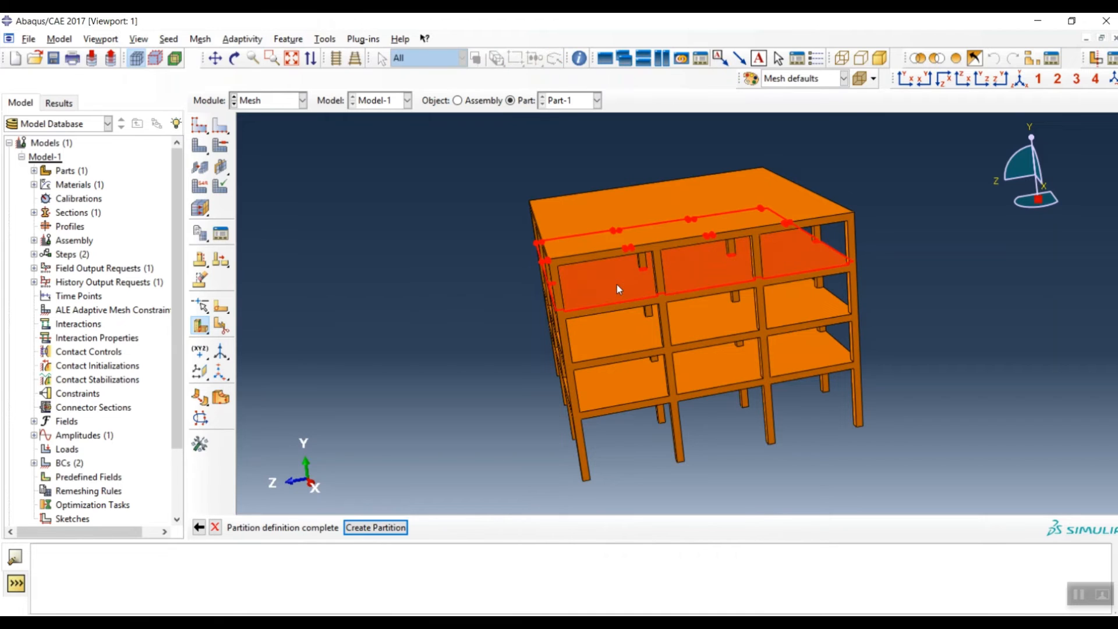
left_click(379, 527)
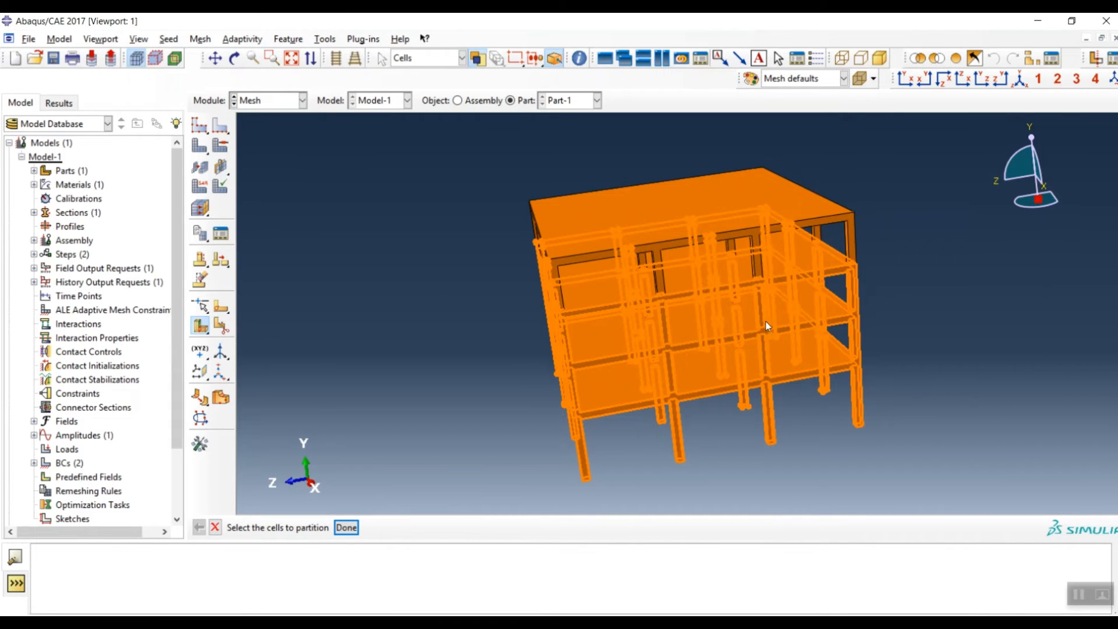
Partition the cell below the top storey by extending the upper face of the next floor slab down.
left_click(793, 319)
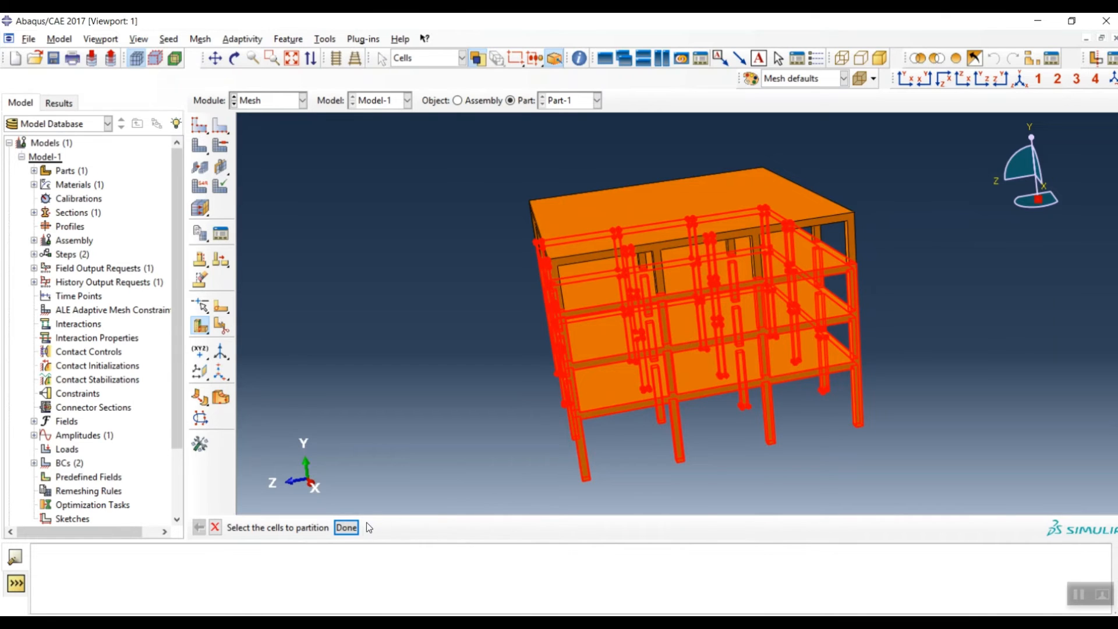
left_click(347, 528)
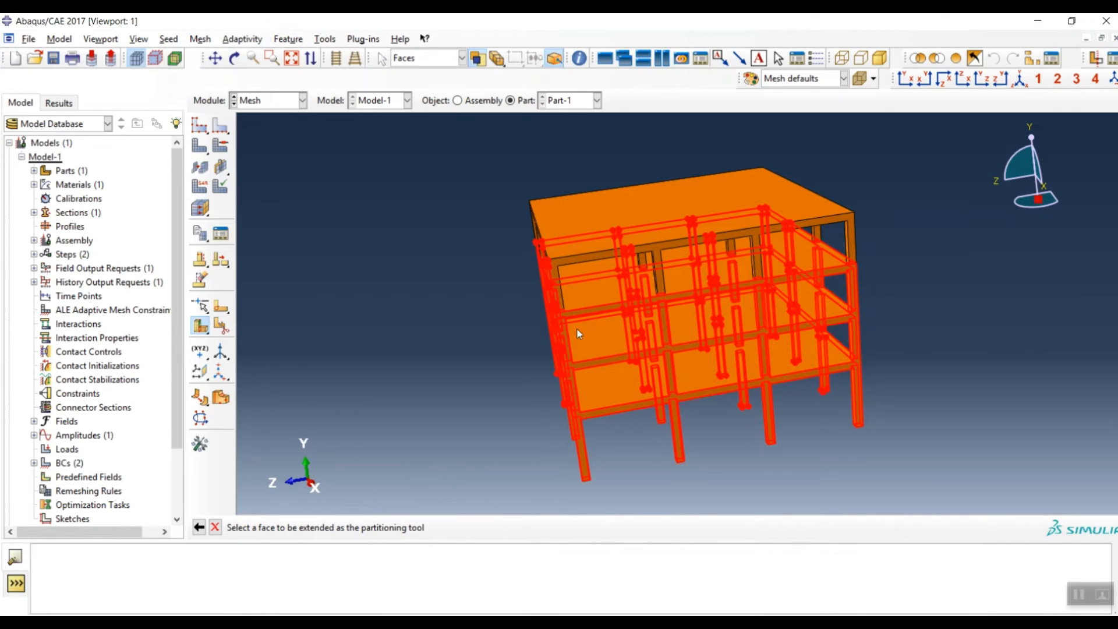
left_click(622, 339)
left_click(375, 529)
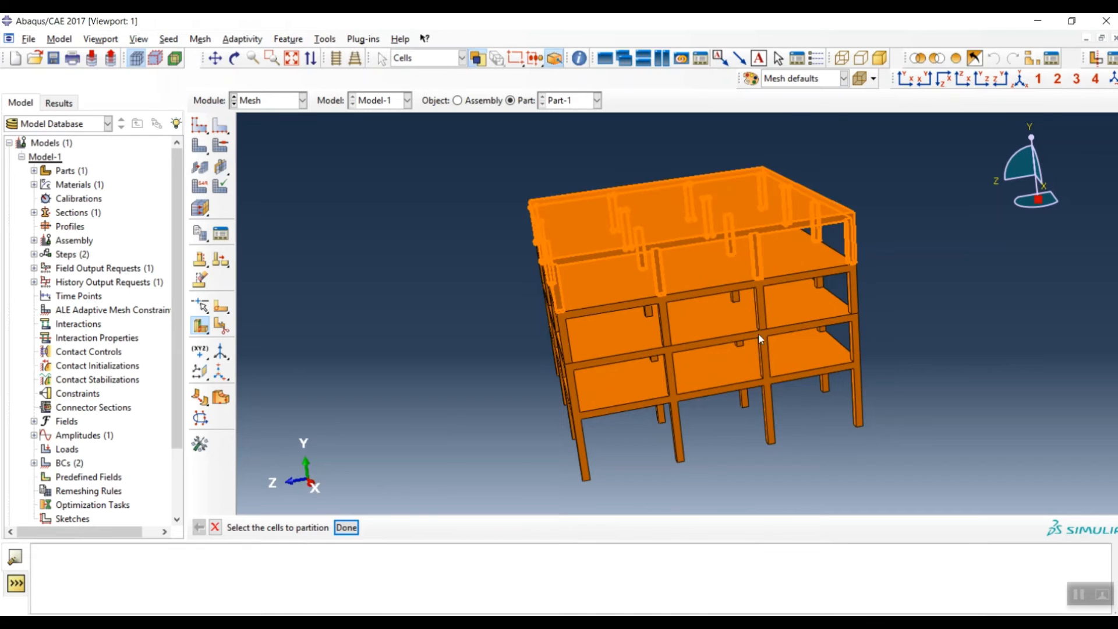
Partition the remaining lower cell by extending the upper face of the lowest floor slab.
left_click(759, 364)
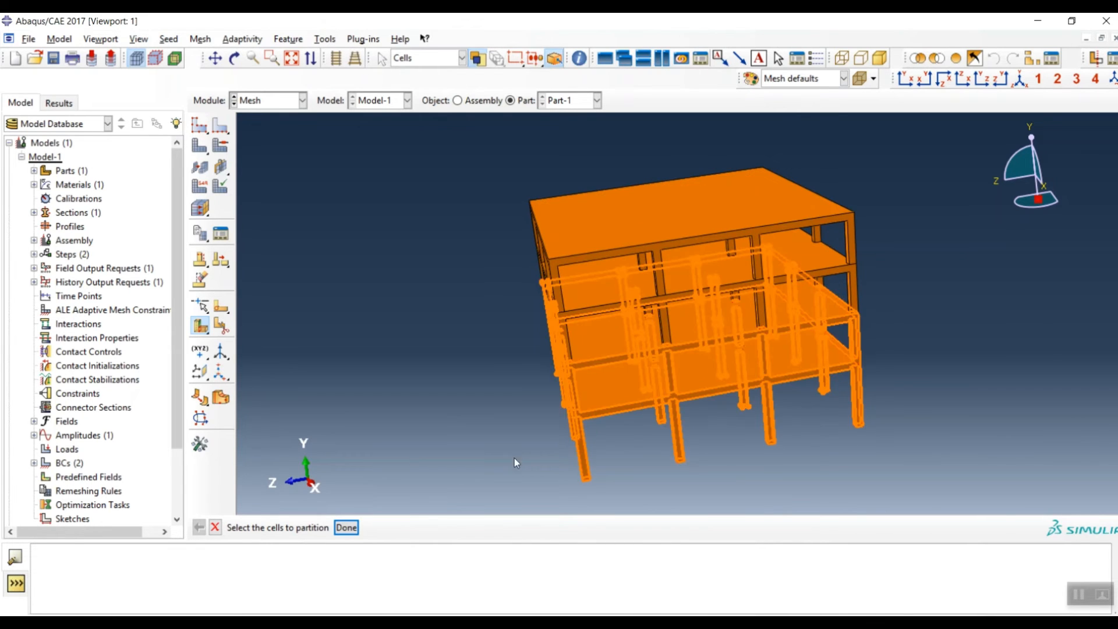
left_click(349, 528)
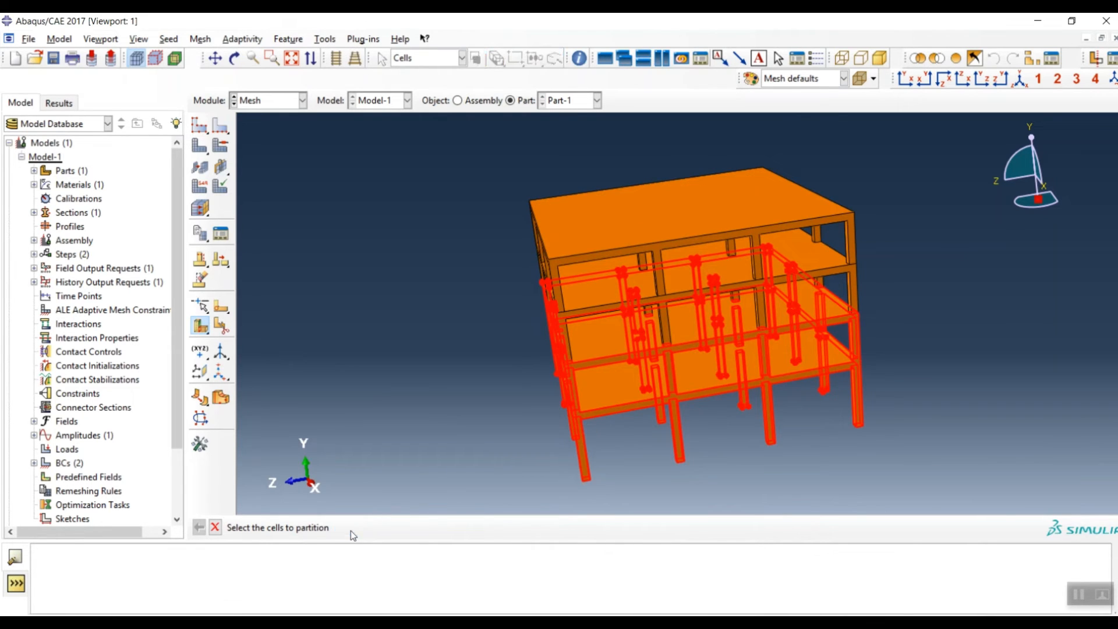
left_click(620, 389)
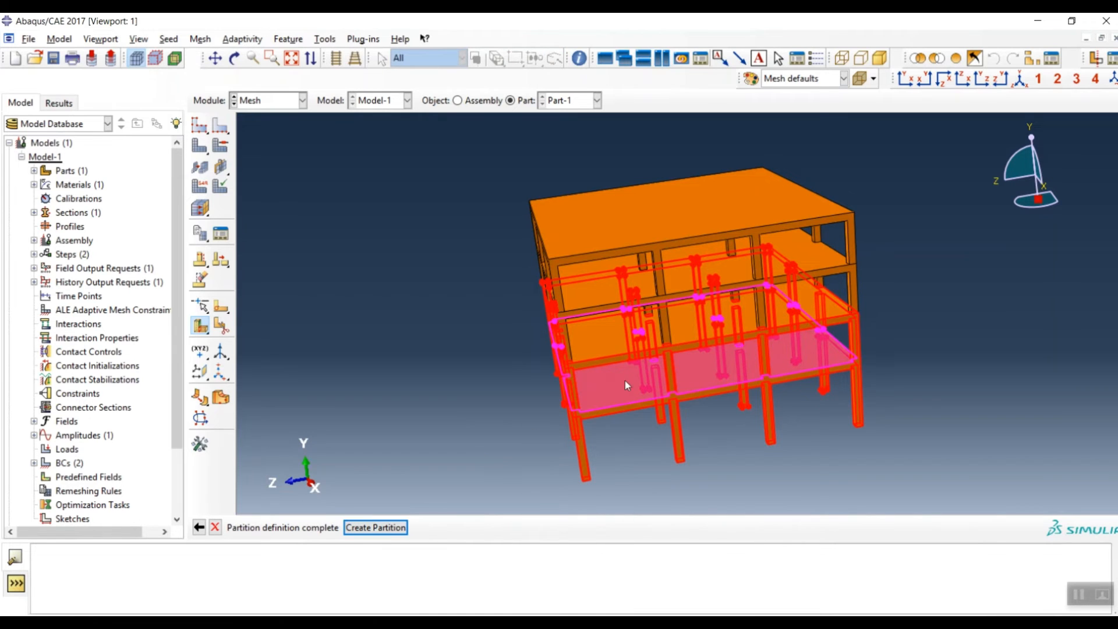
left_click(375, 528)
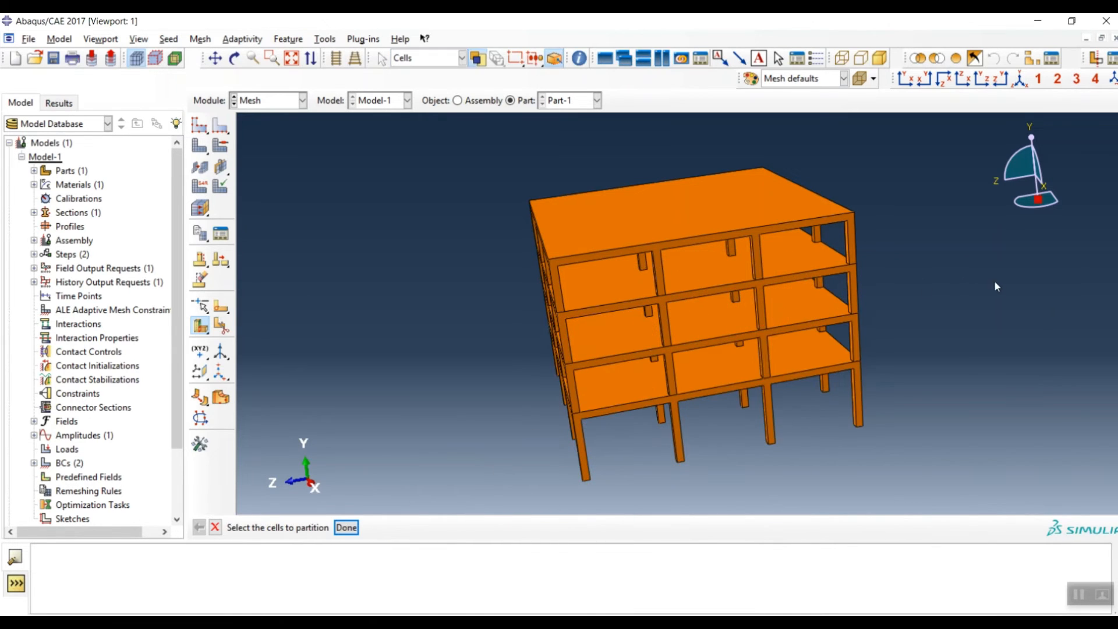
Partition the bottom cell by extending the underside of the lowest slab, separating the ground-floor columns.
left_click(234, 60)
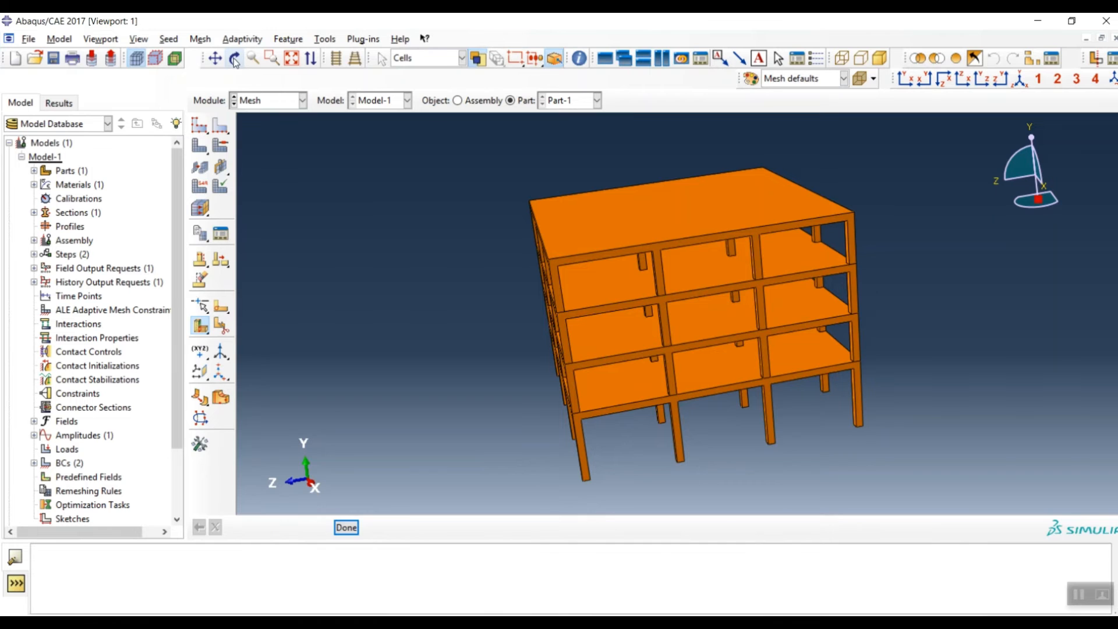
left_click_drag(778, 344, 744, 344)
key("Escape")
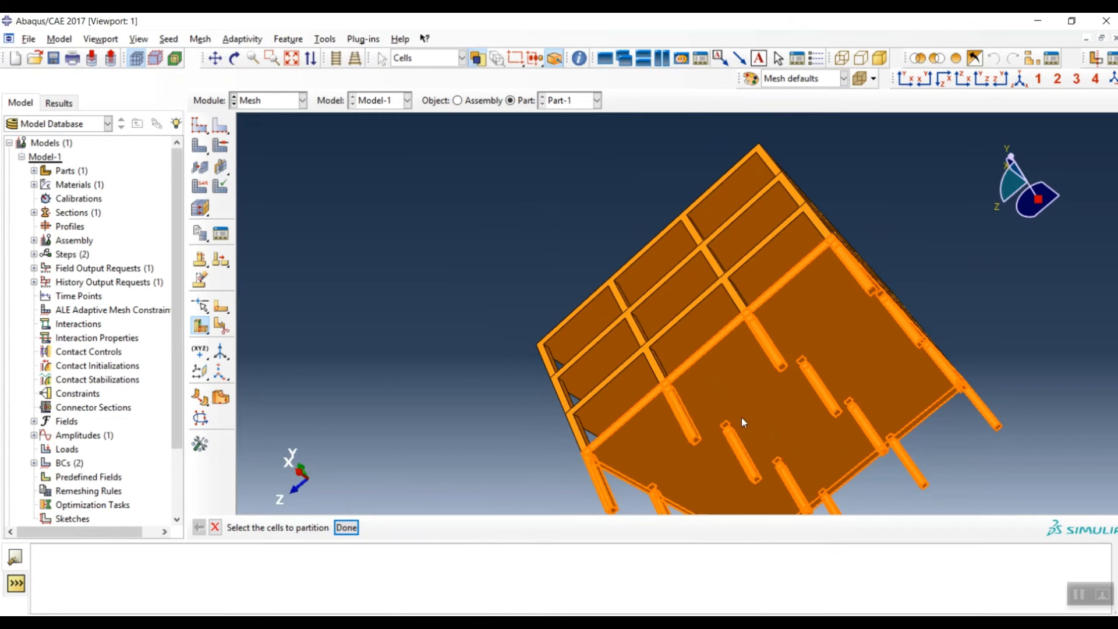
left_click(788, 385)
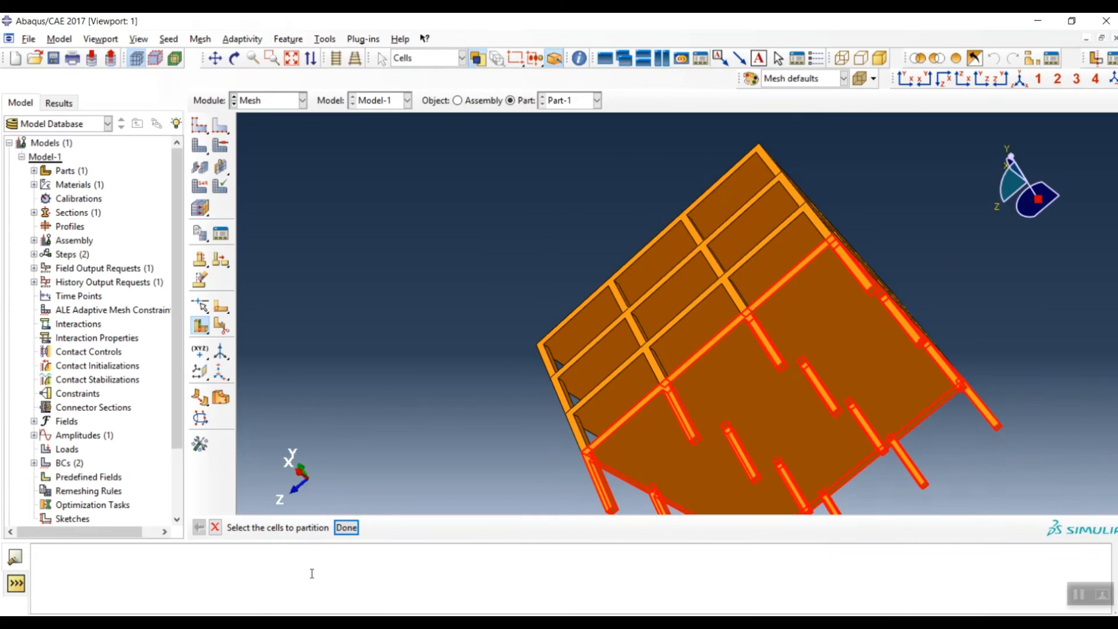
left_click(346, 528)
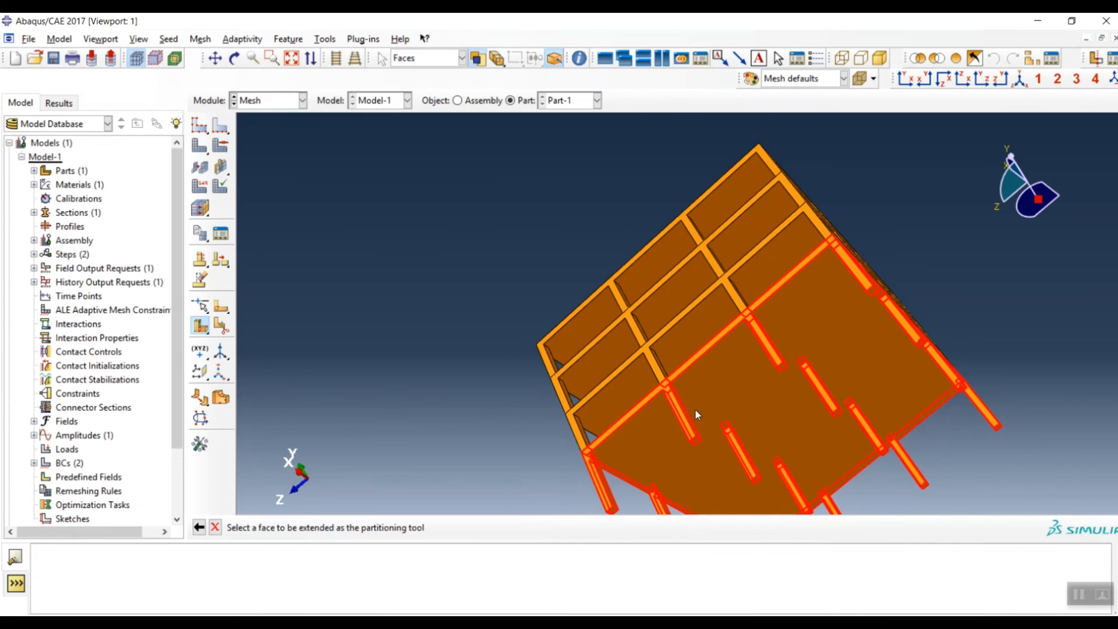
left_click(725, 386)
left_click(389, 531)
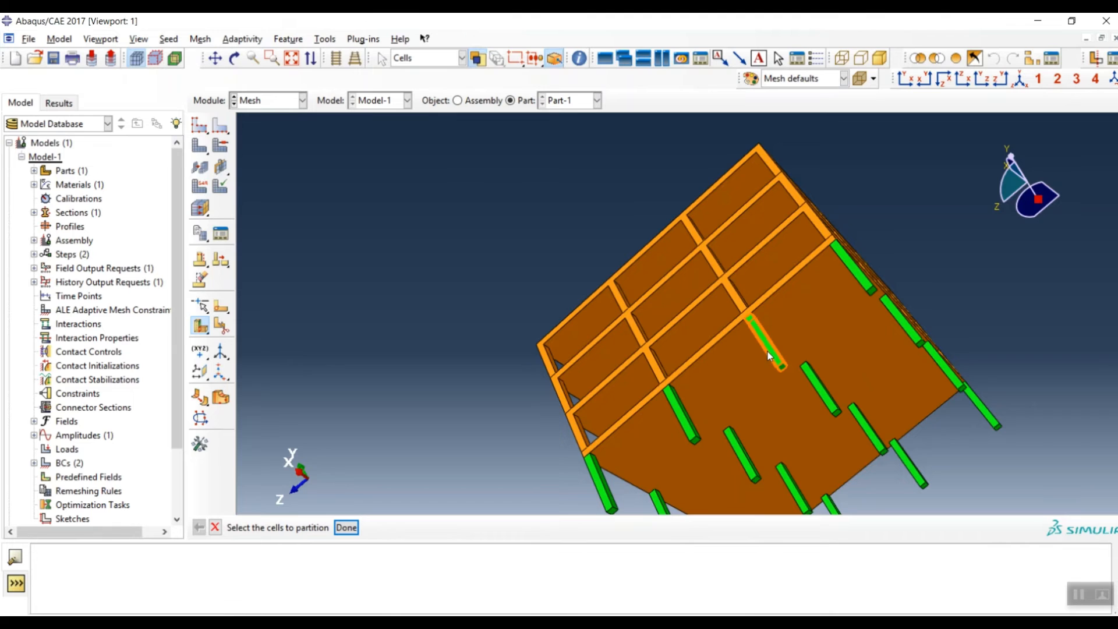
Partition the cell above the lowest slab by extending the underside of the second slab, separating the second-storey columns.
left_click(708, 313)
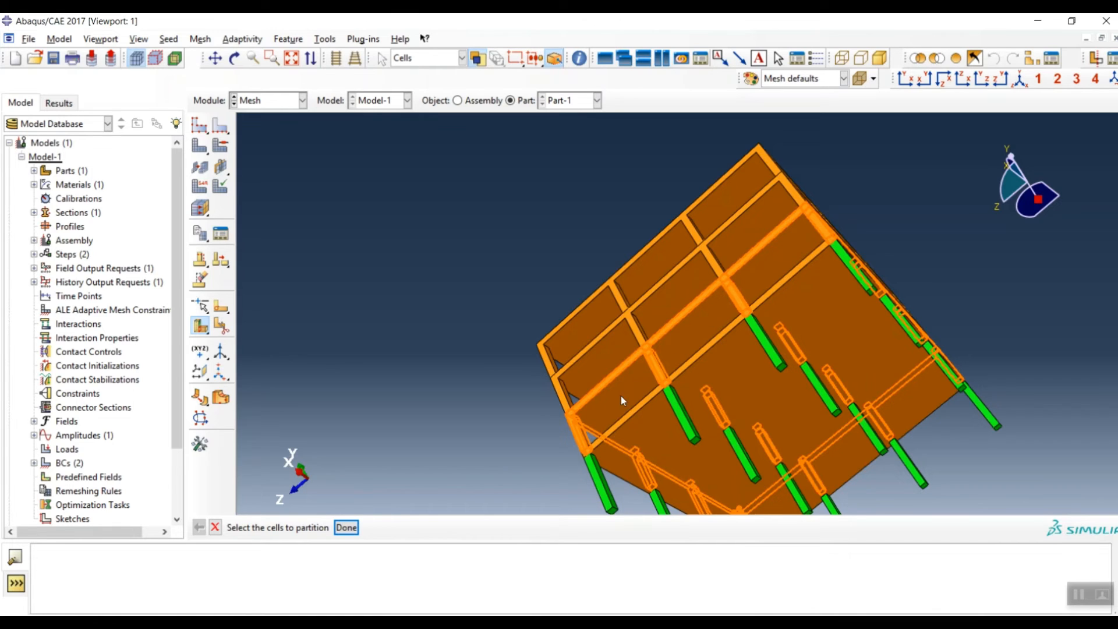
left_click(346, 528)
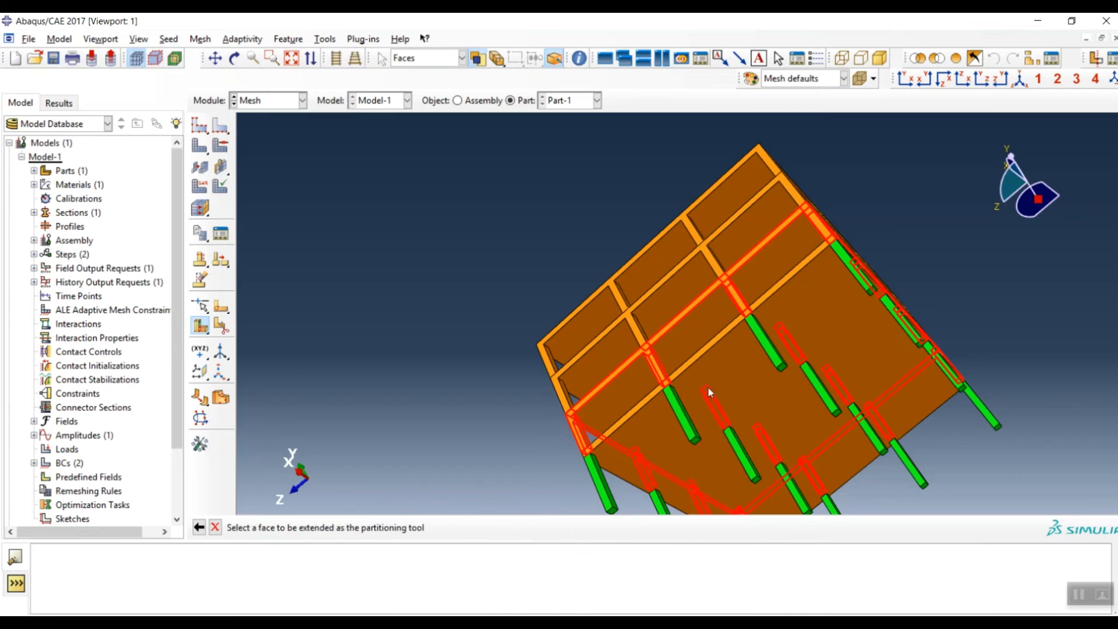
left_click(701, 320)
left_click(379, 528)
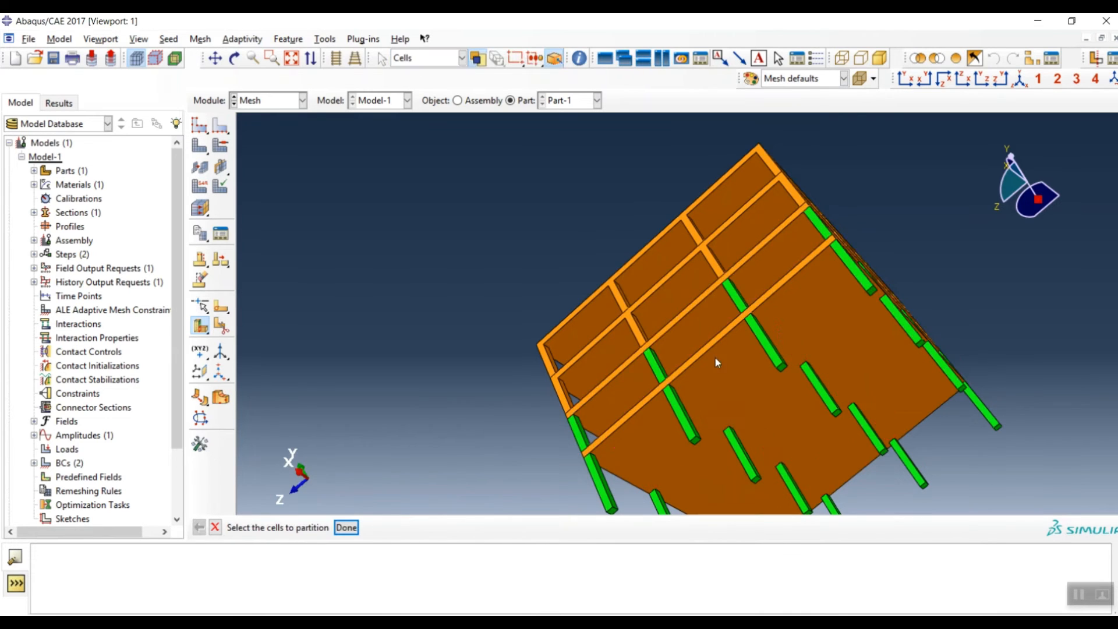
Partition the next cell up by extending the underside of the slab directly below the roof, separating the third-storey columns.
left_click(675, 297)
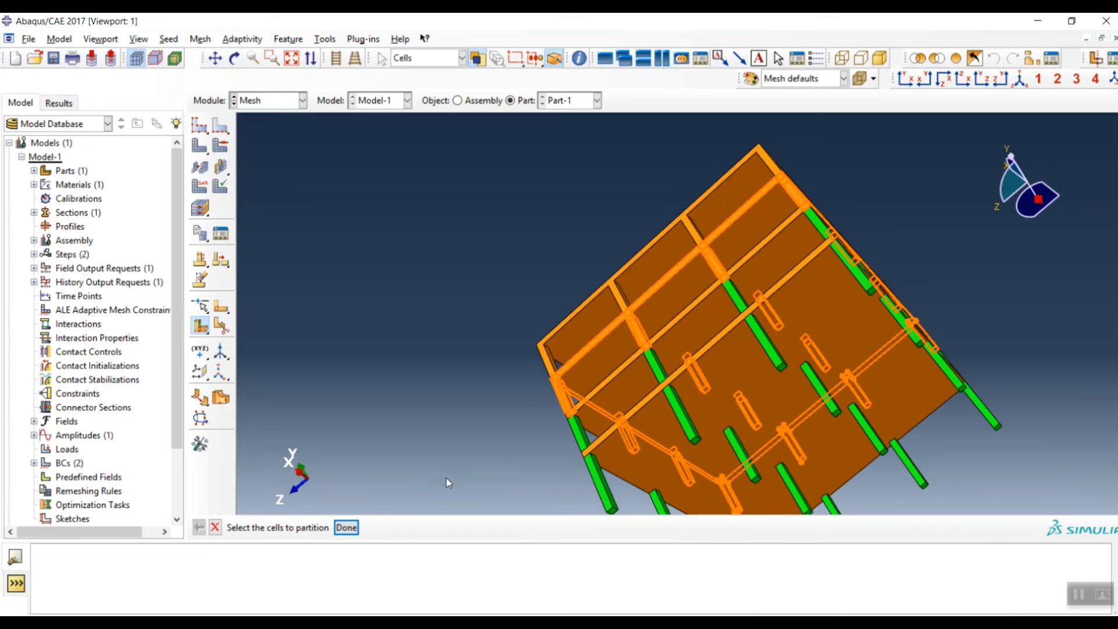
left_click(345, 529)
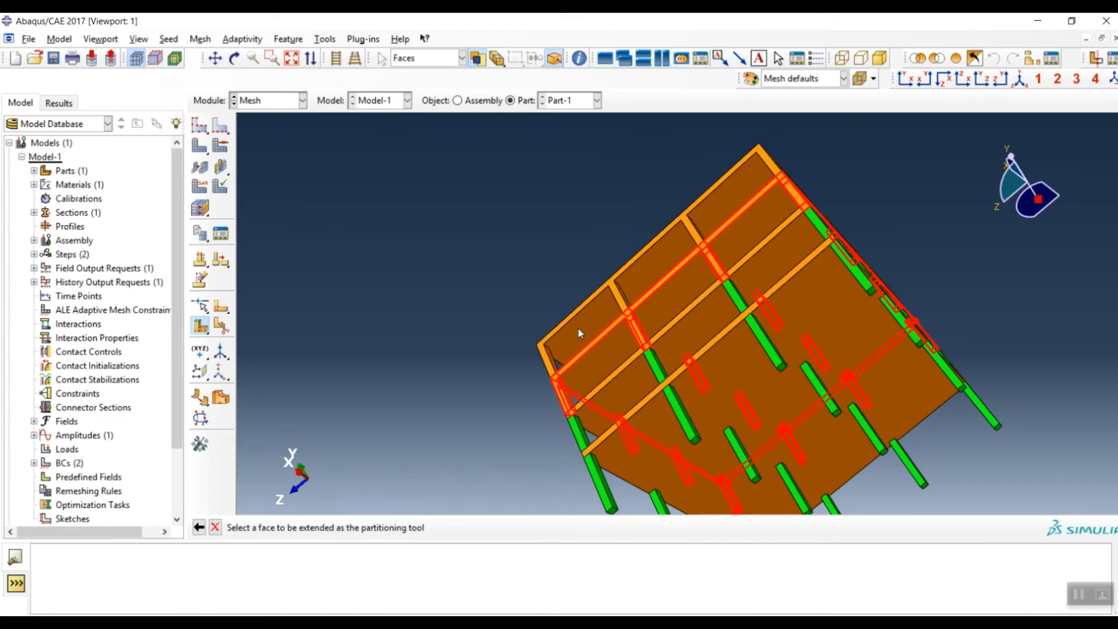
left_click(678, 286)
left_click(396, 527)
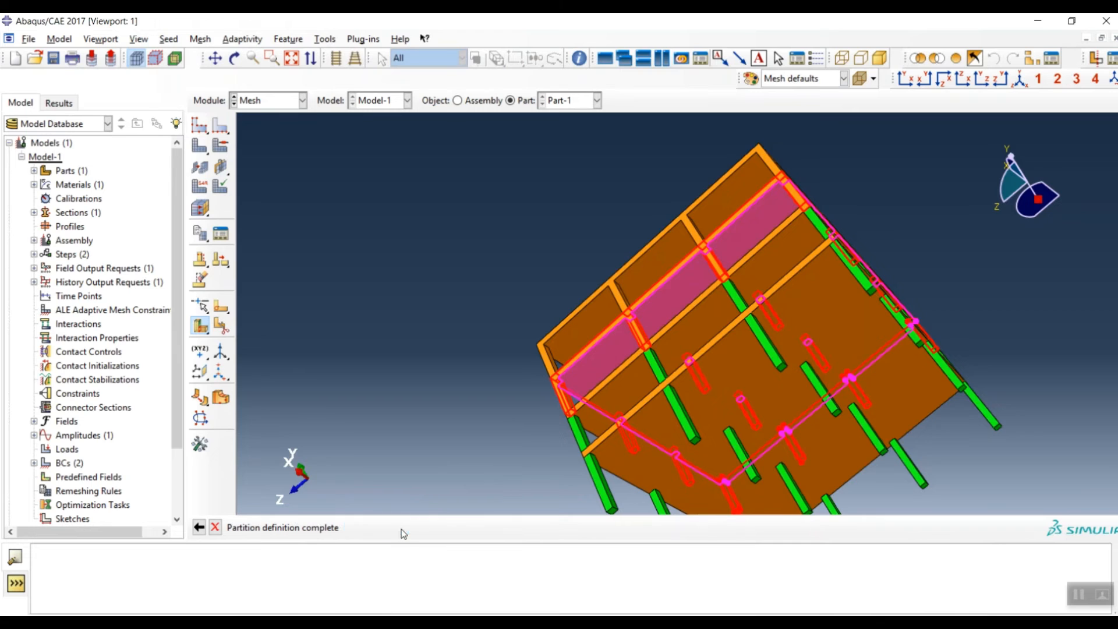
Partition the top-storey cell by extending the underside of the roof slab, separating the columns from the roof.
left_click(669, 244)
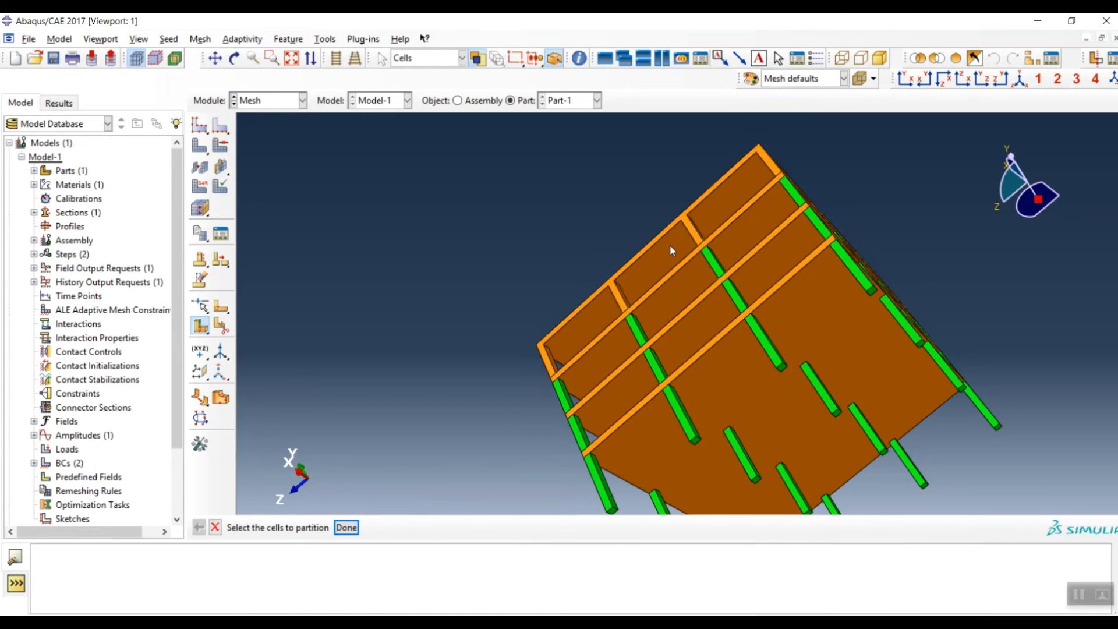
left_click(347, 528)
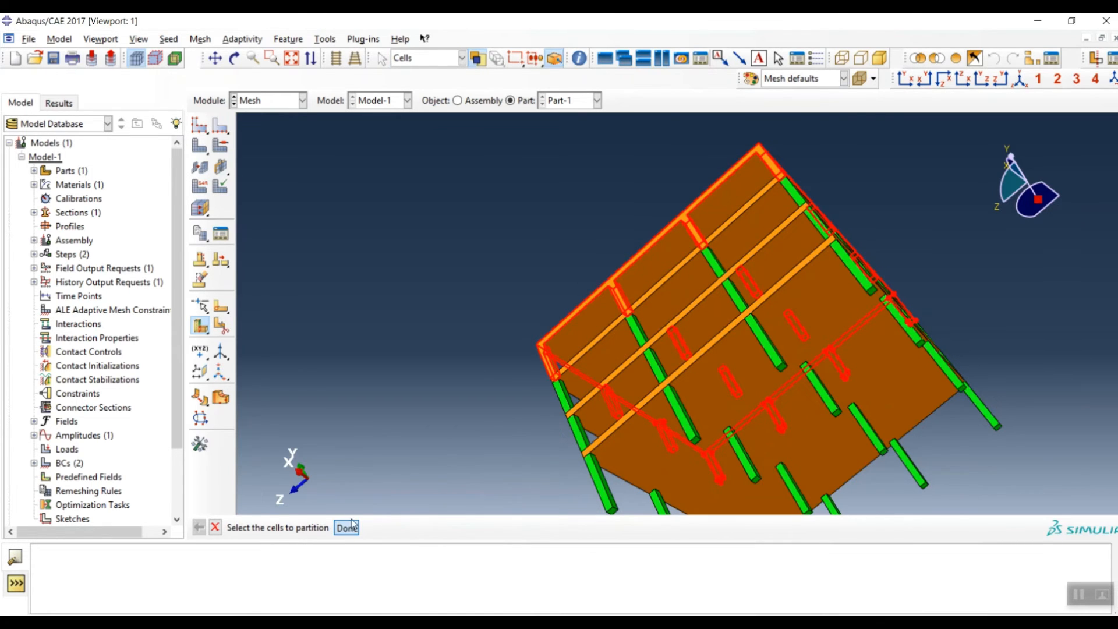
left_click(653, 257)
left_click(380, 527)
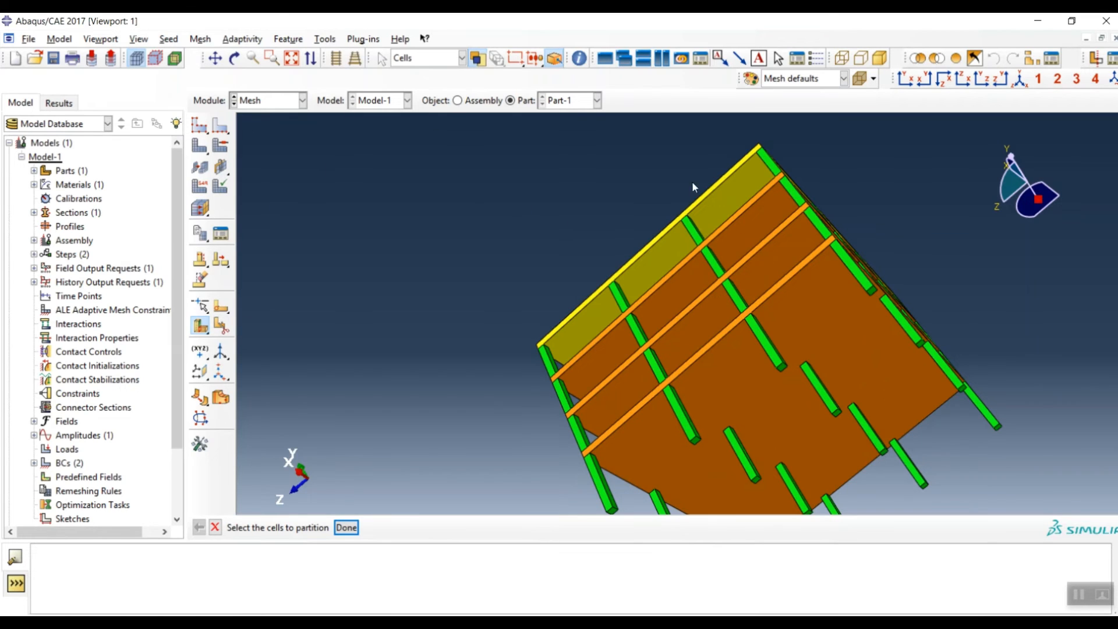
Partition all cells of the building by extending the inward-facing side face of a column in the outer edge row.
left_click(234, 57)
left_click_drag(831, 301, 591, 357)
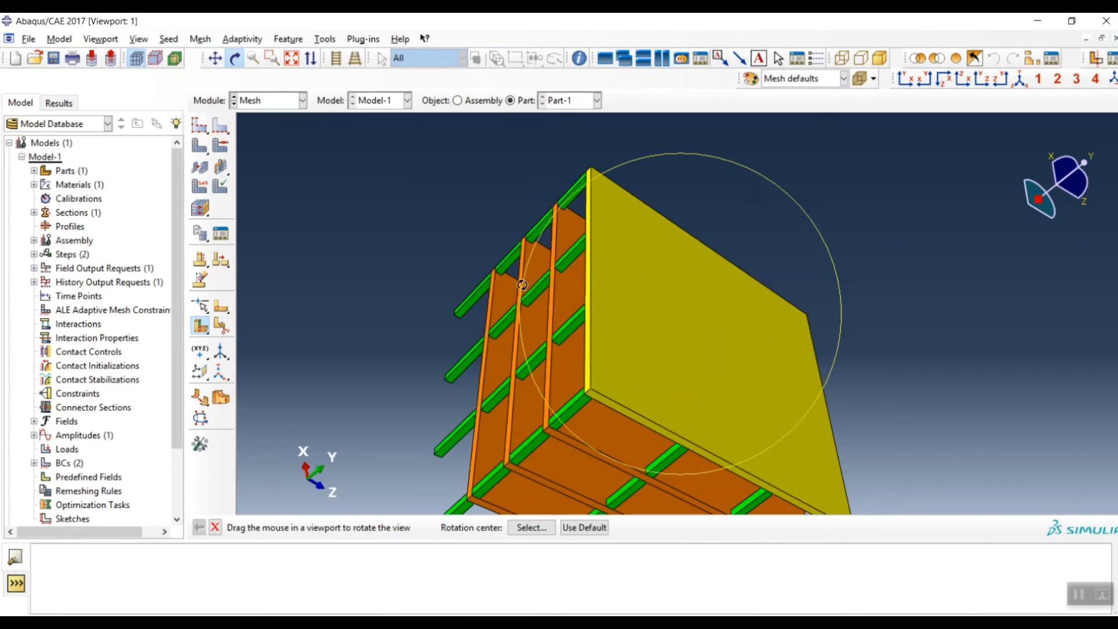
key("Escape")
left_click_drag(884, 202, 321, 484)
left_click_drag(341, 460, 341, 459)
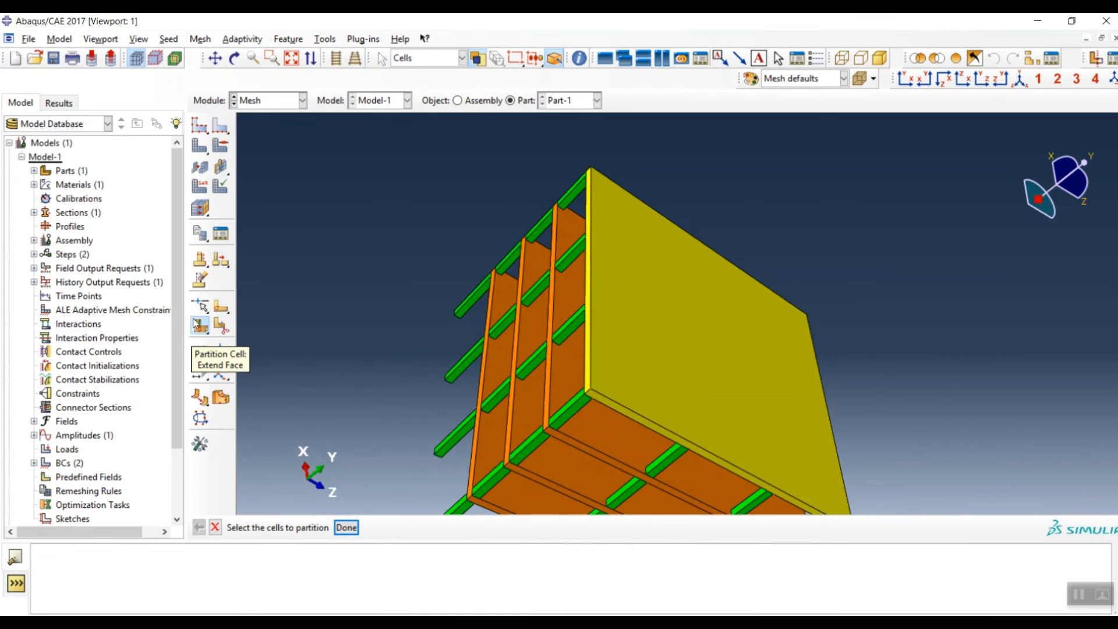
left_click_drag(836, 160, 381, 350)
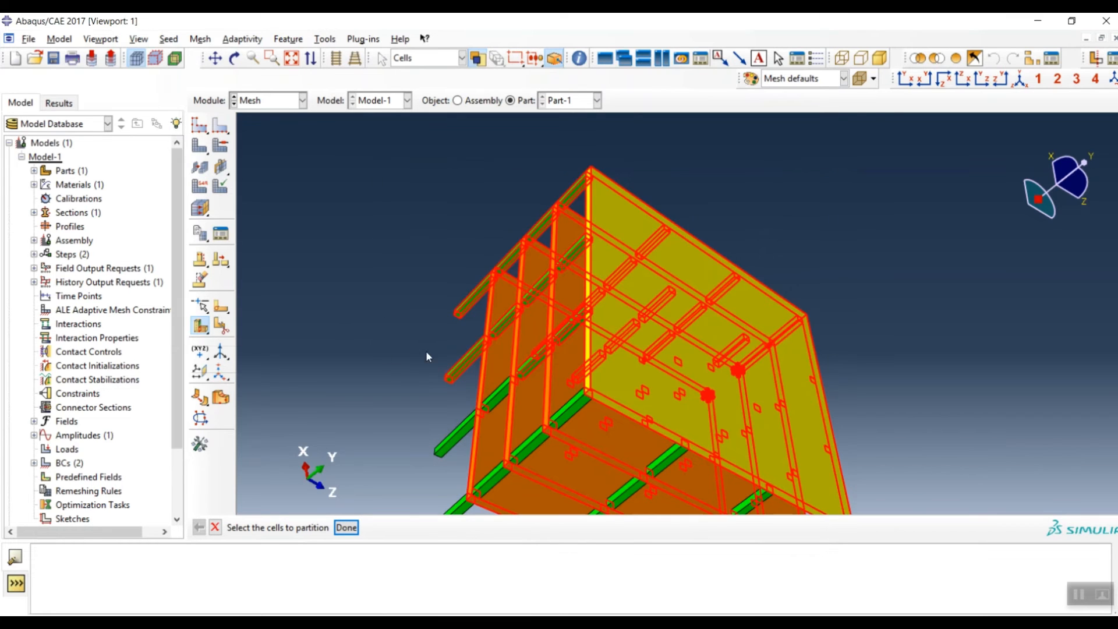
left_click(845, 129)
left_click_drag(836, 143, 348, 509)
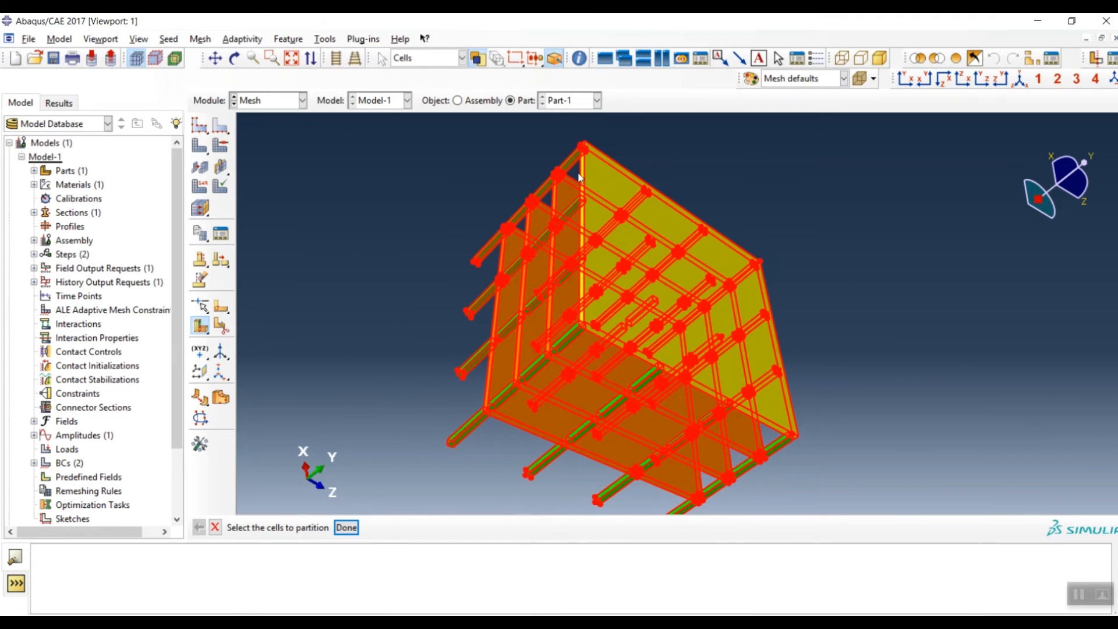
middle_click(606, 166)
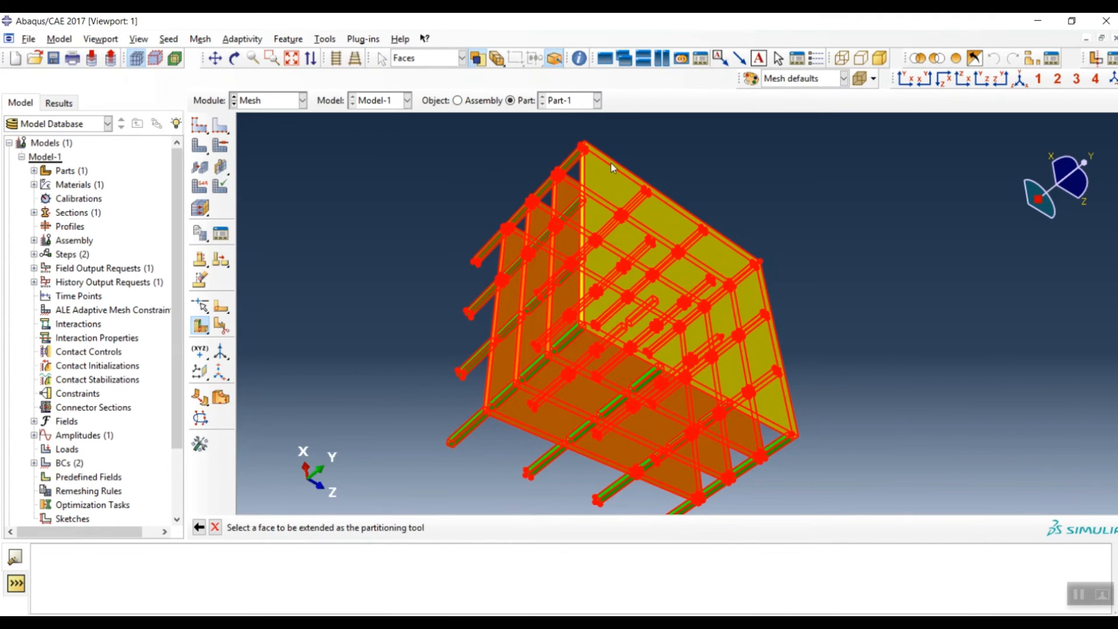
scroll(561, 159, "up", 6)
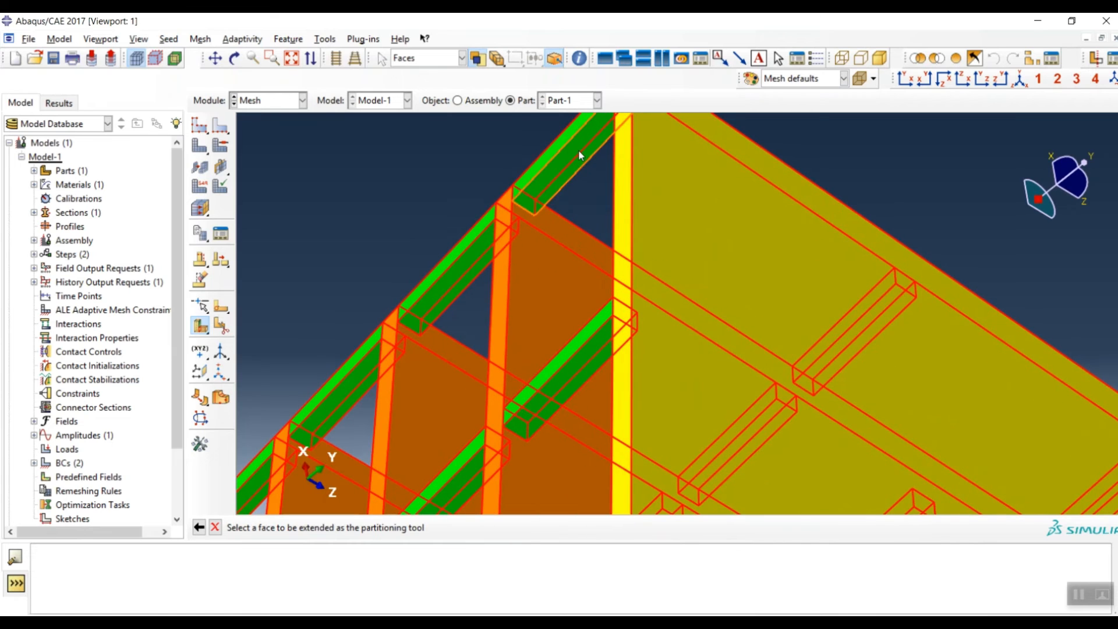
left_click(578, 154)
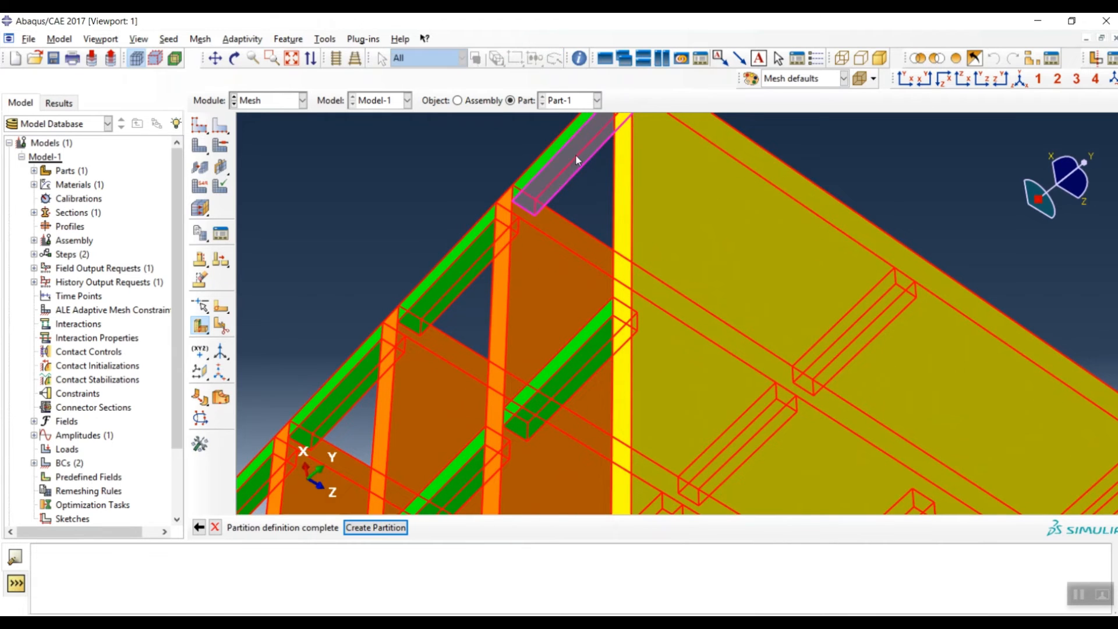
left_click(376, 527)
scroll(547, 195, "down", 8)
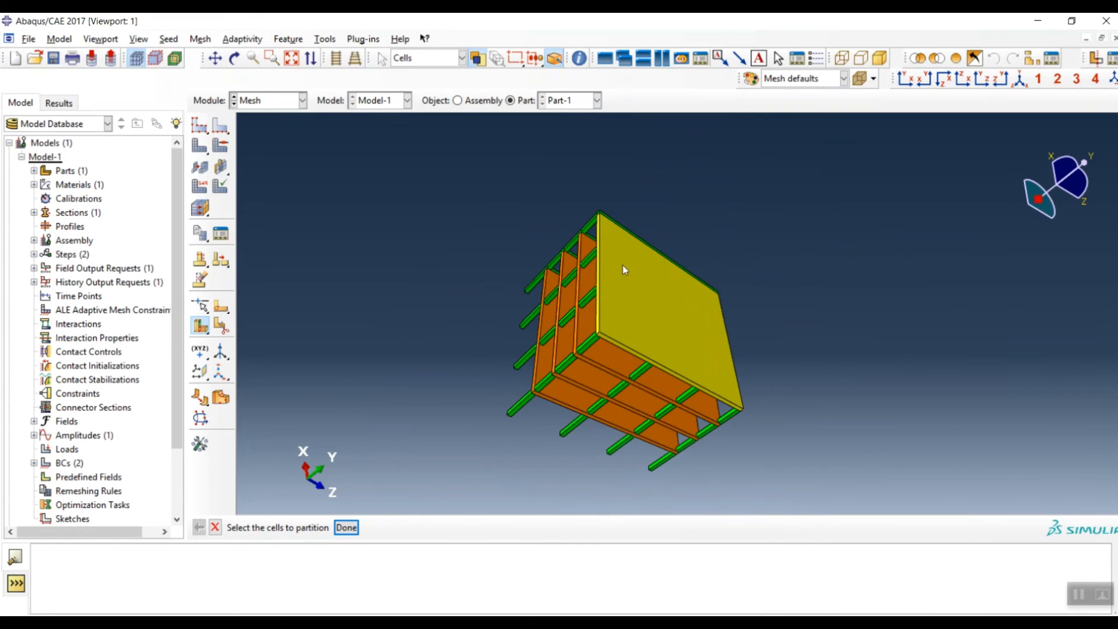
Partition all the building's cells by extending a side face of a top-storey column in the second row.
left_click_drag(804, 190, 486, 454)
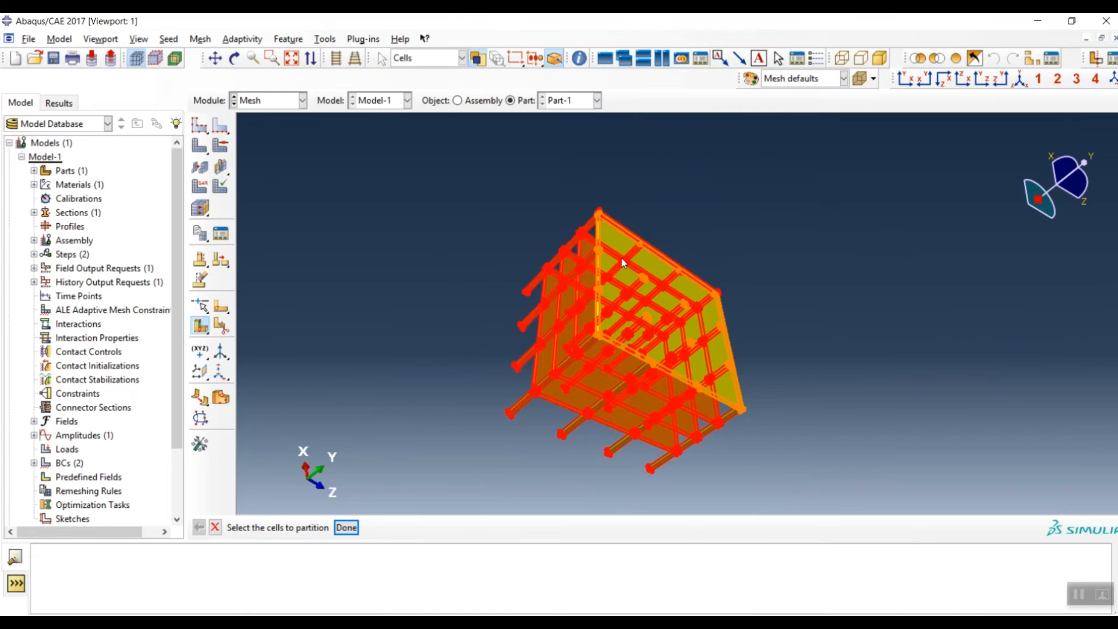
left_click(346, 527)
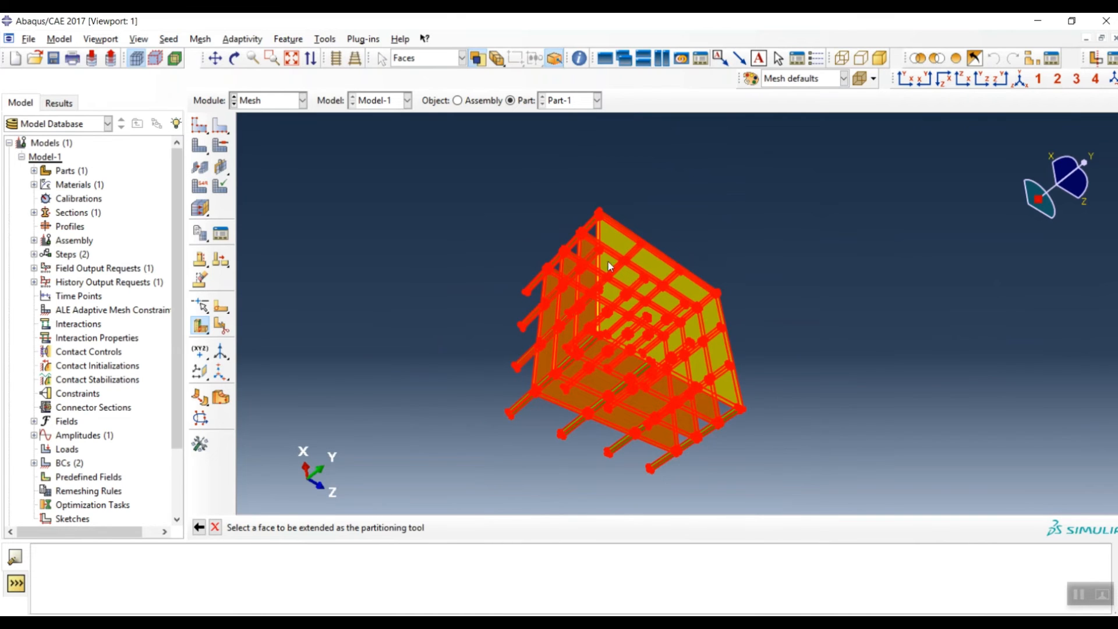
scroll(608, 261, "up", 6)
left_click(571, 247)
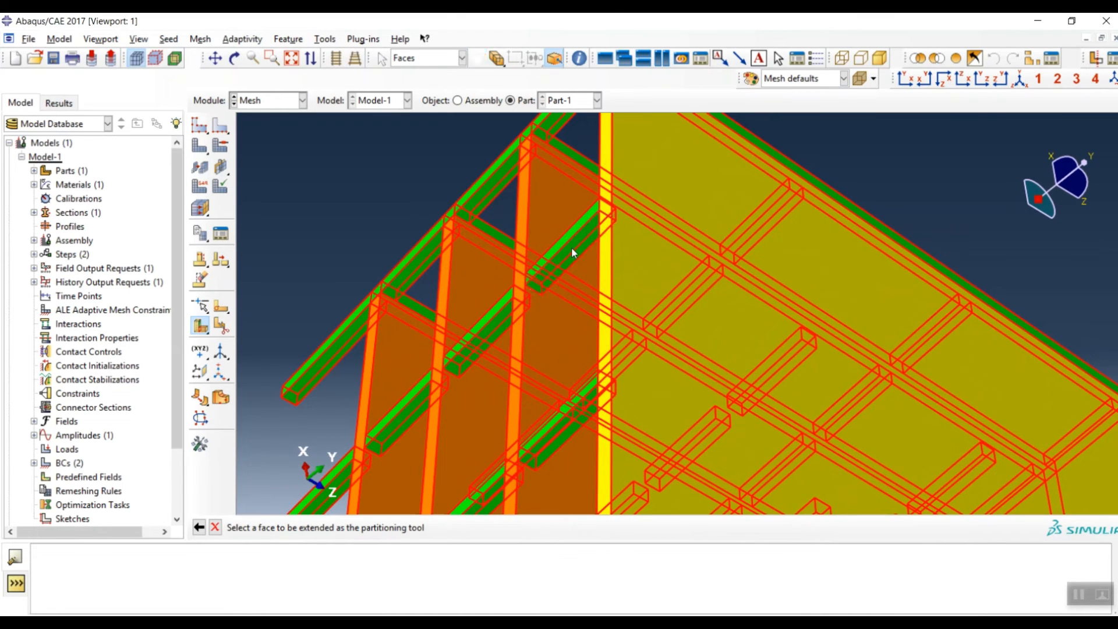
left_click(376, 527)
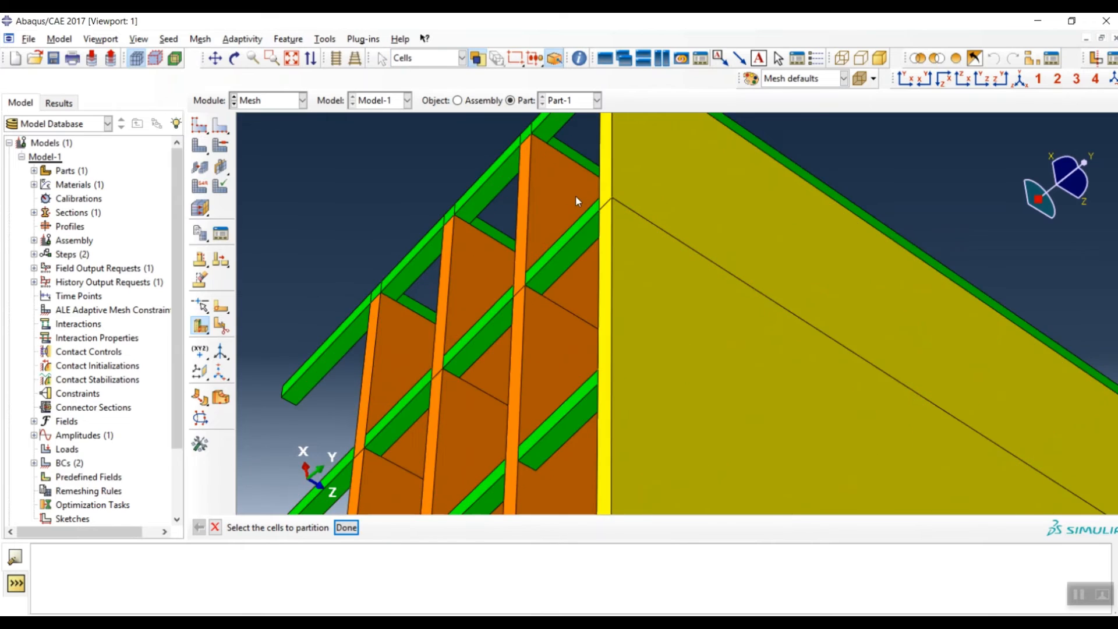
Partition the cells beyond the edge row of columns by extending a side face of a top-storey column in the third row.
scroll(574, 193, "down", 6)
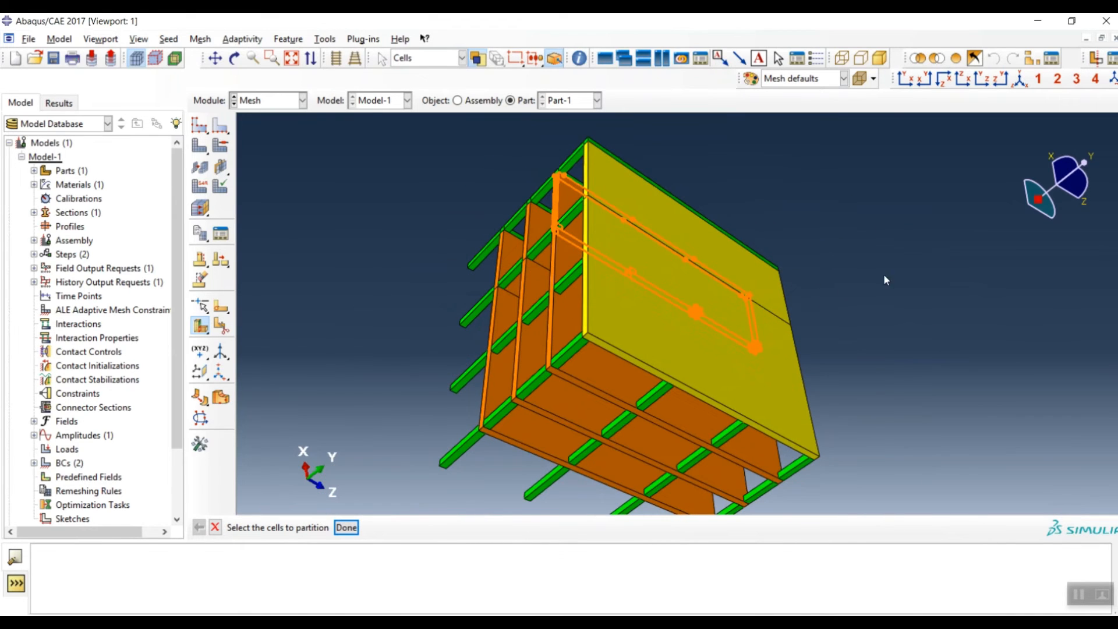
left_click_drag(883, 274, 410, 521)
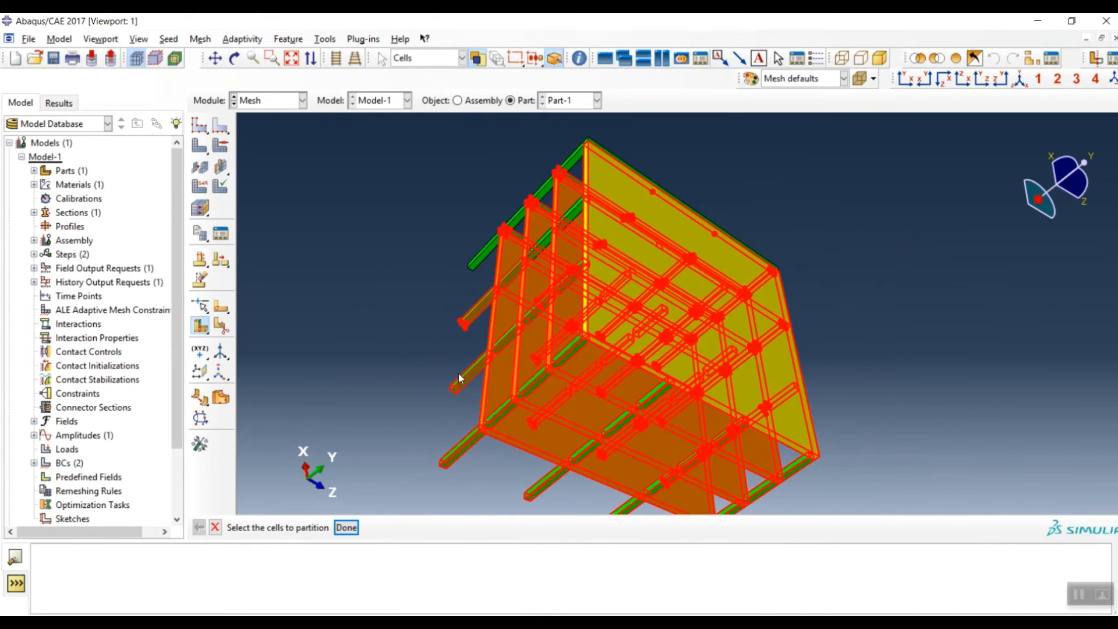
left_click(346, 527)
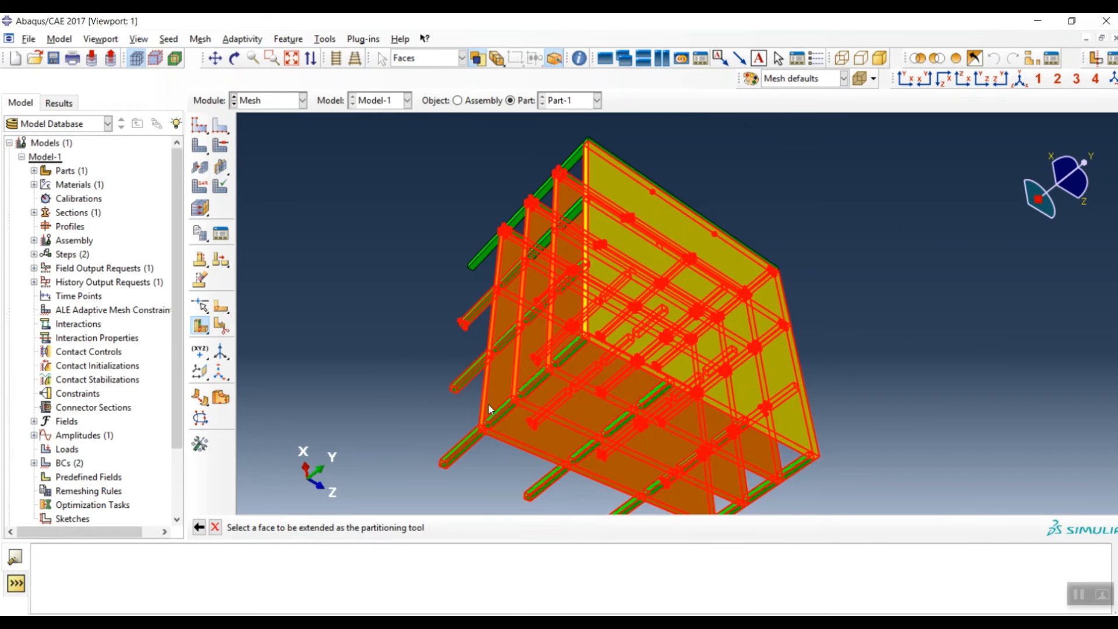
scroll(564, 295, "up", 5)
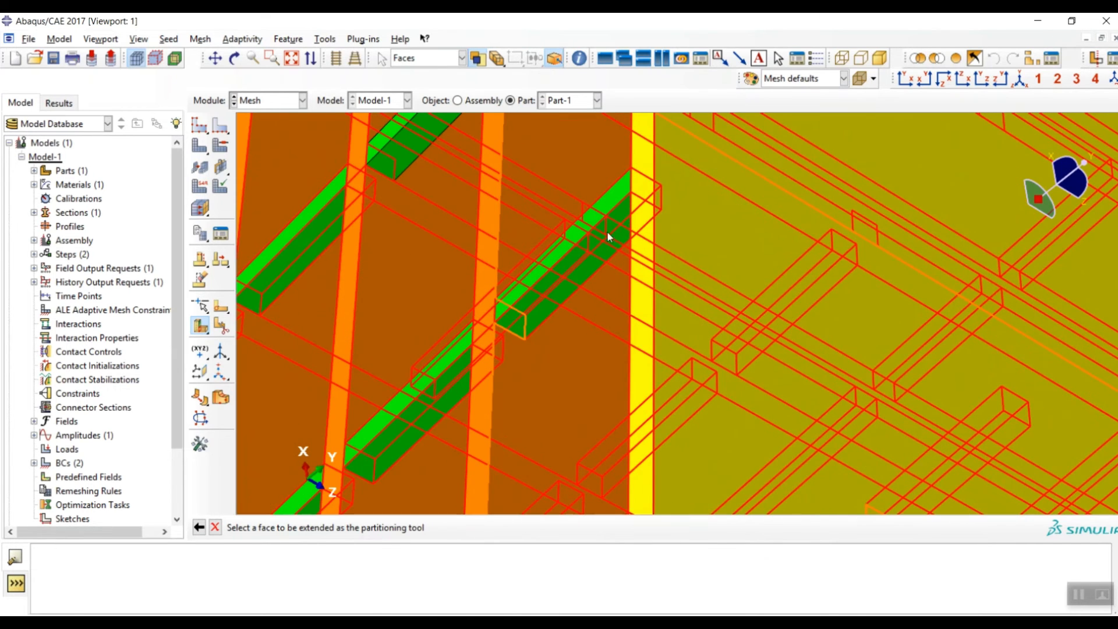
left_click(622, 216)
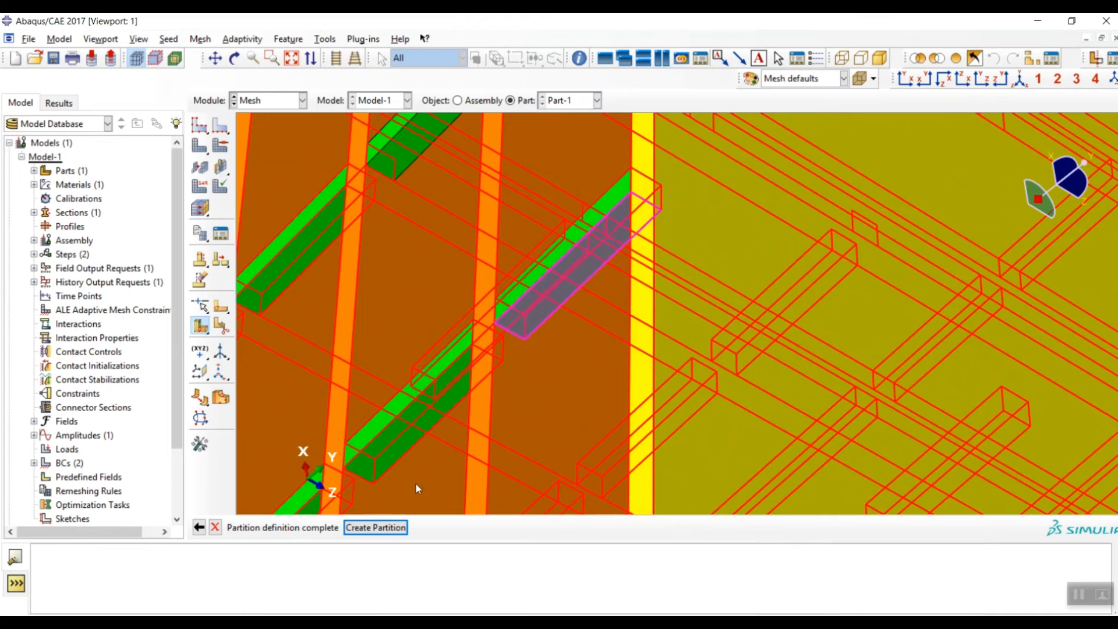
left_click(376, 529)
Partition all the building's cells in the crosswise direction by extending the side face of the second top-storey column along the front facade.
scroll(503, 211, "down", 5)
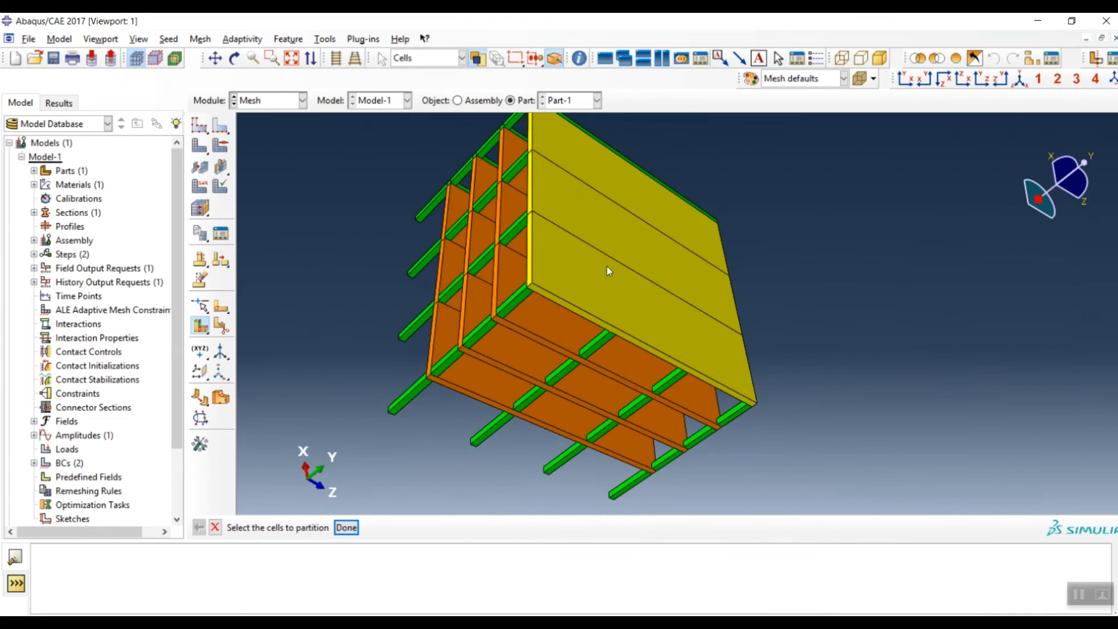
scroll(711, 388, "down", 4)
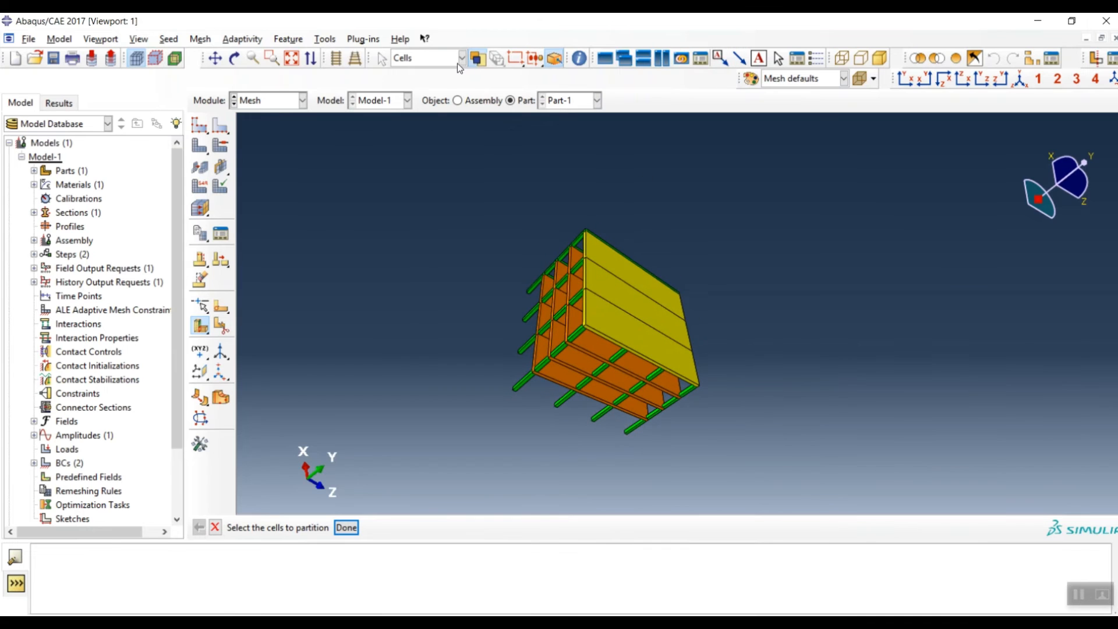
left_click(235, 58)
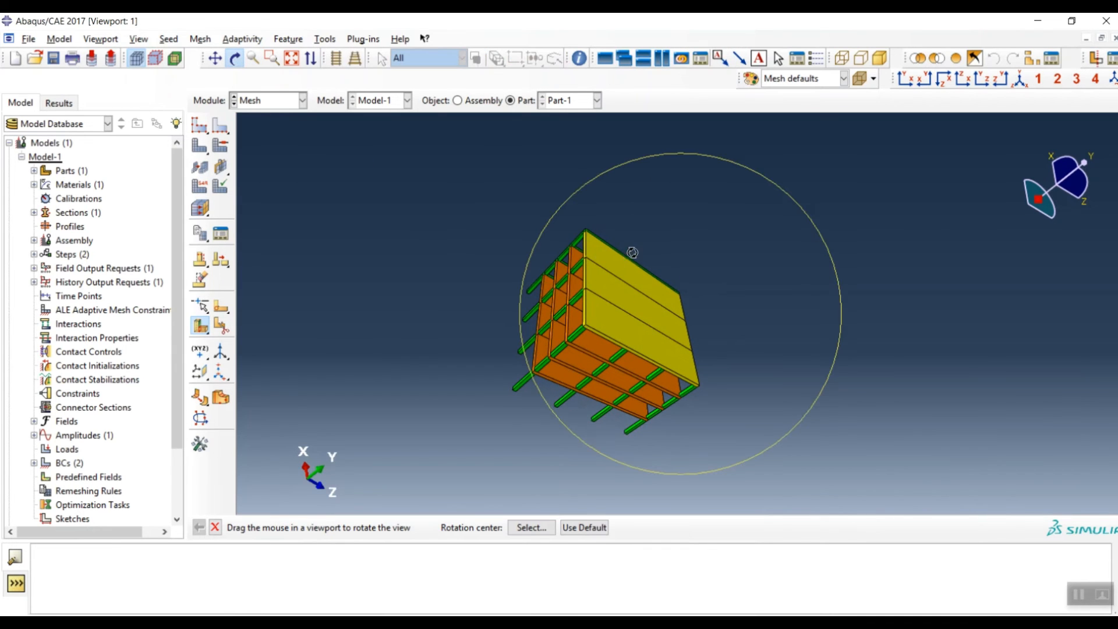
left_click_drag(631, 250, 712, 384)
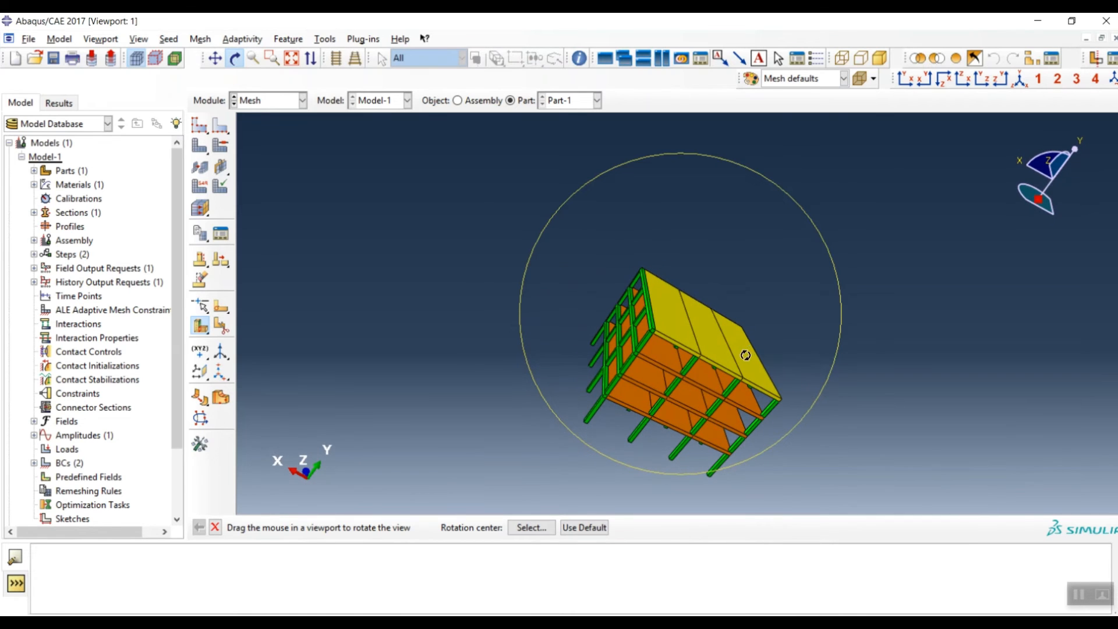
key("Escape")
scroll(739, 388, "up", 3)
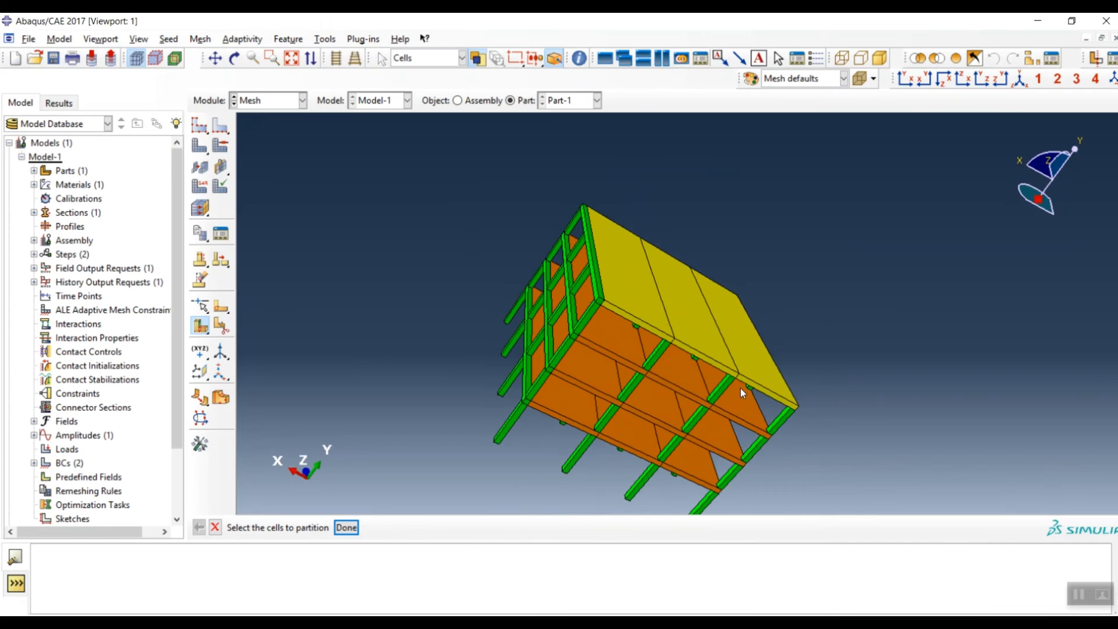
scroll(640, 349, "down", 2)
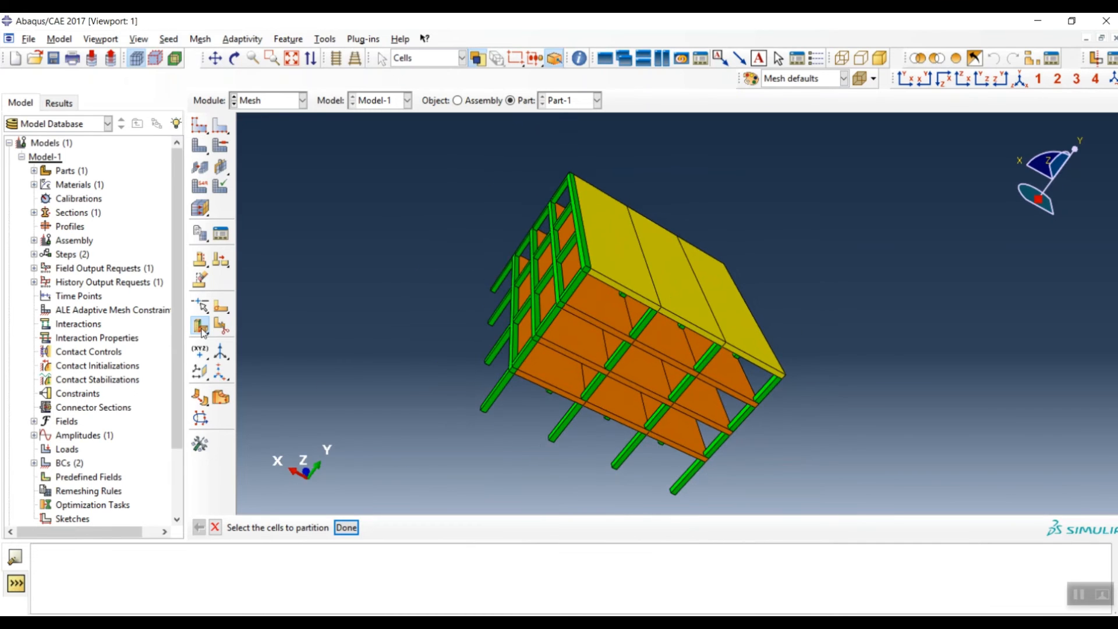
left_click_drag(849, 180, 423, 503)
scroll(641, 326, "up", 3)
scroll(602, 313, "up", 2)
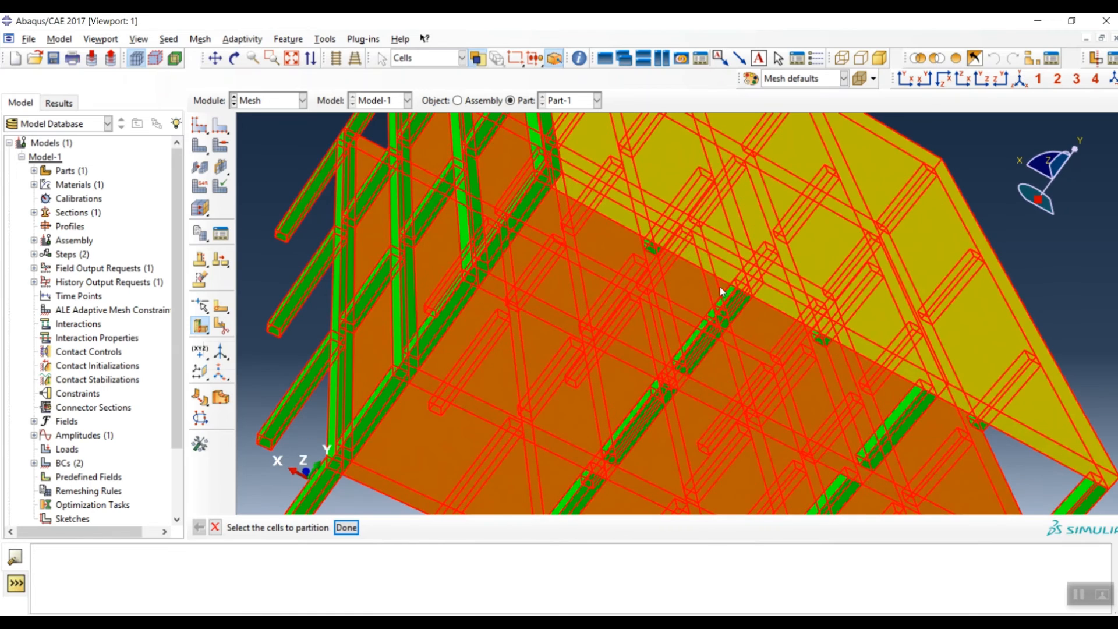
left_click(349, 529)
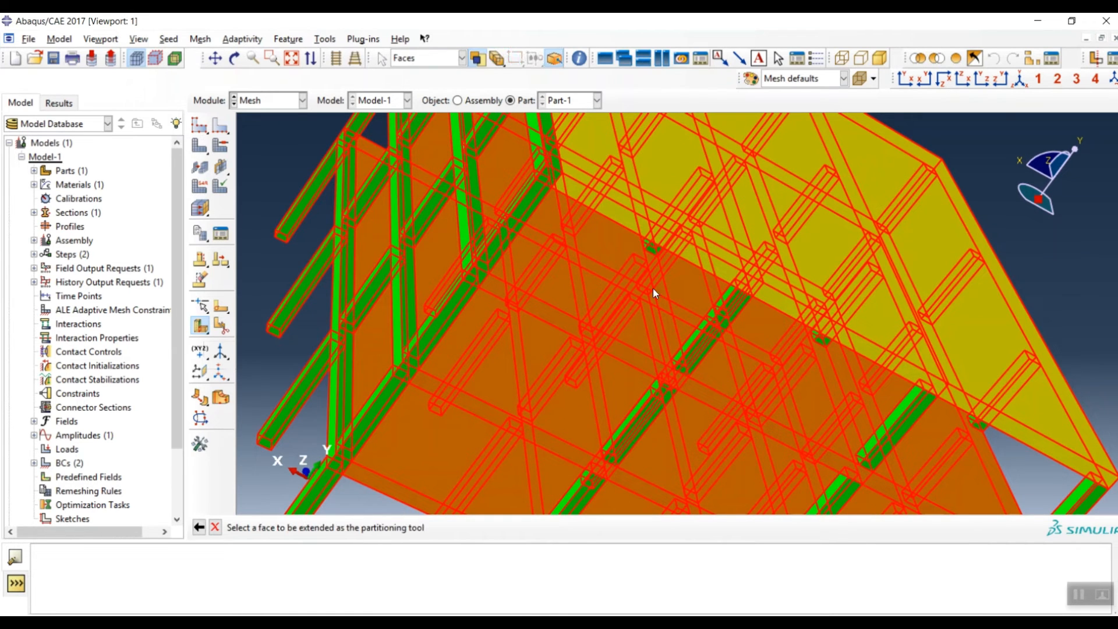
left_click(721, 311)
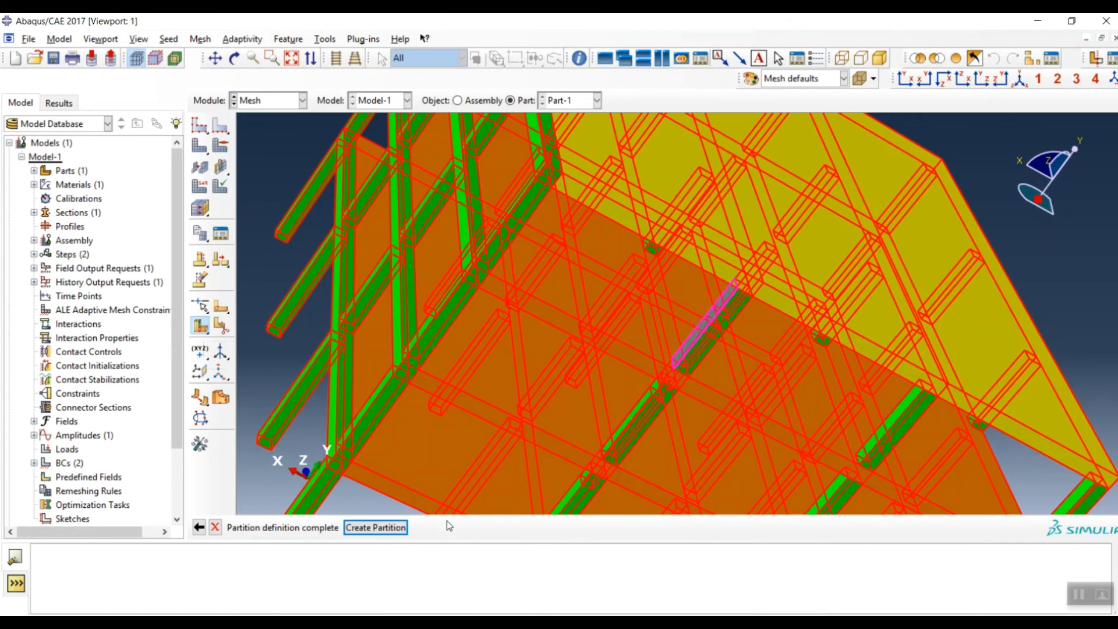
left_click(376, 527)
Partition the remaining undivided slab cells and adjoining cells by extending the side face of the third top-storey column along the front facade.
scroll(616, 338, "down", 5)
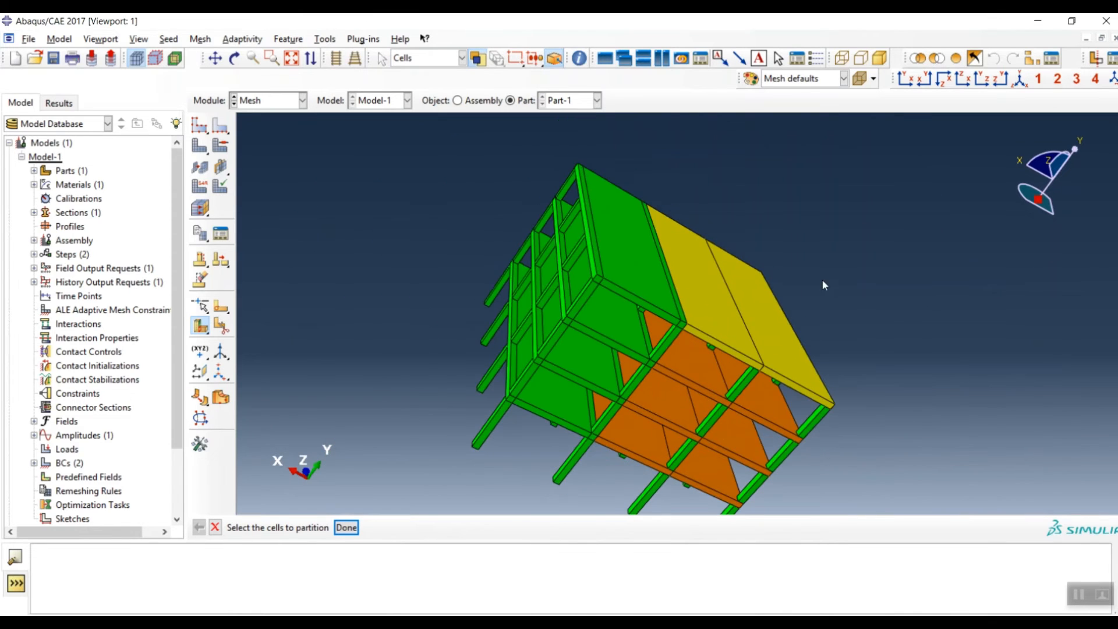
scroll(823, 285, "down", 2)
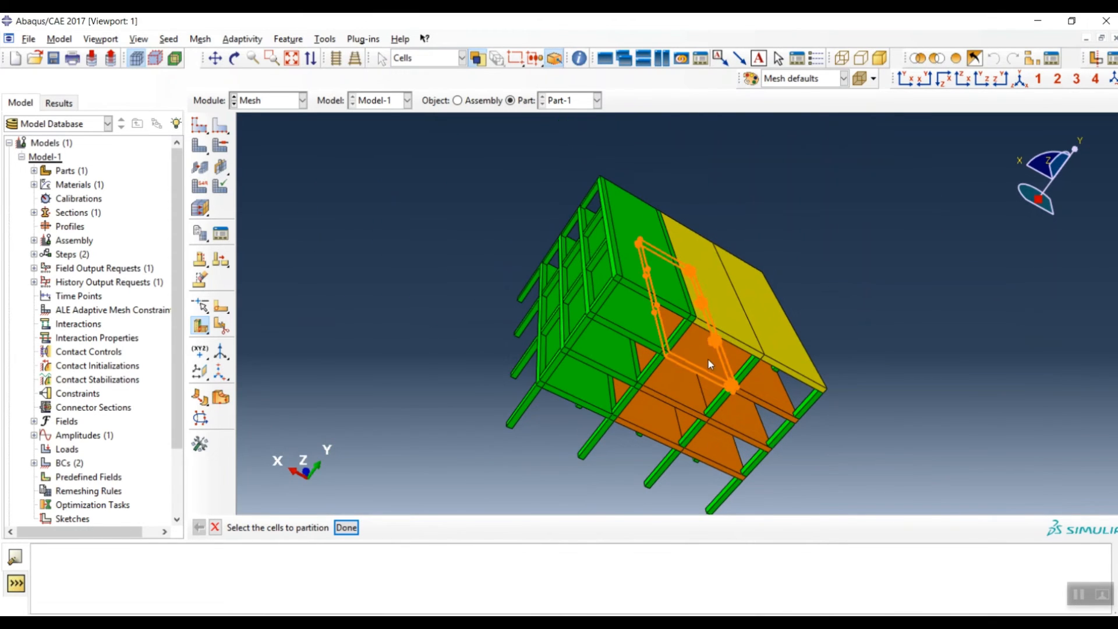
left_click_drag(859, 265, 558, 542)
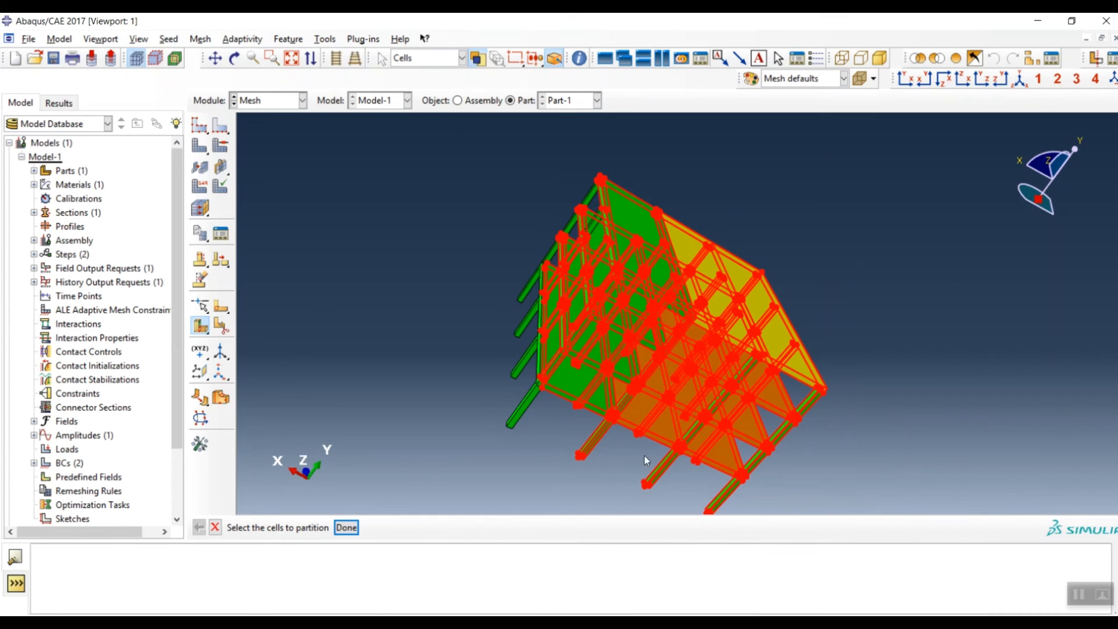
left_click(347, 529)
scroll(749, 367, "down", 5)
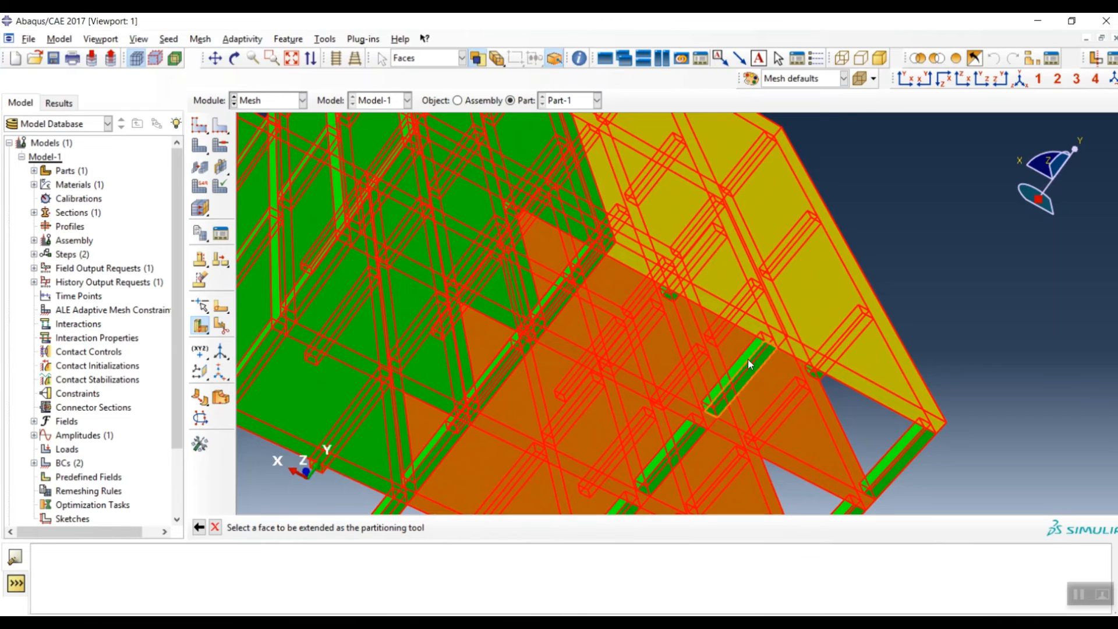
scroll(746, 357, "down", 2)
scroll(746, 356, "down", 2)
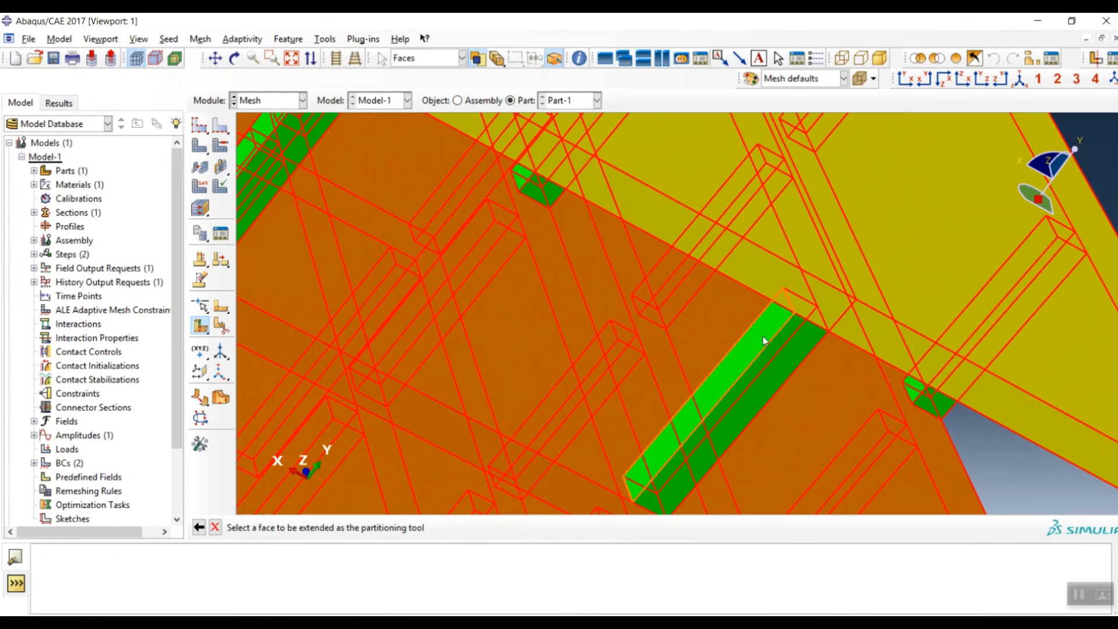
left_click(763, 336)
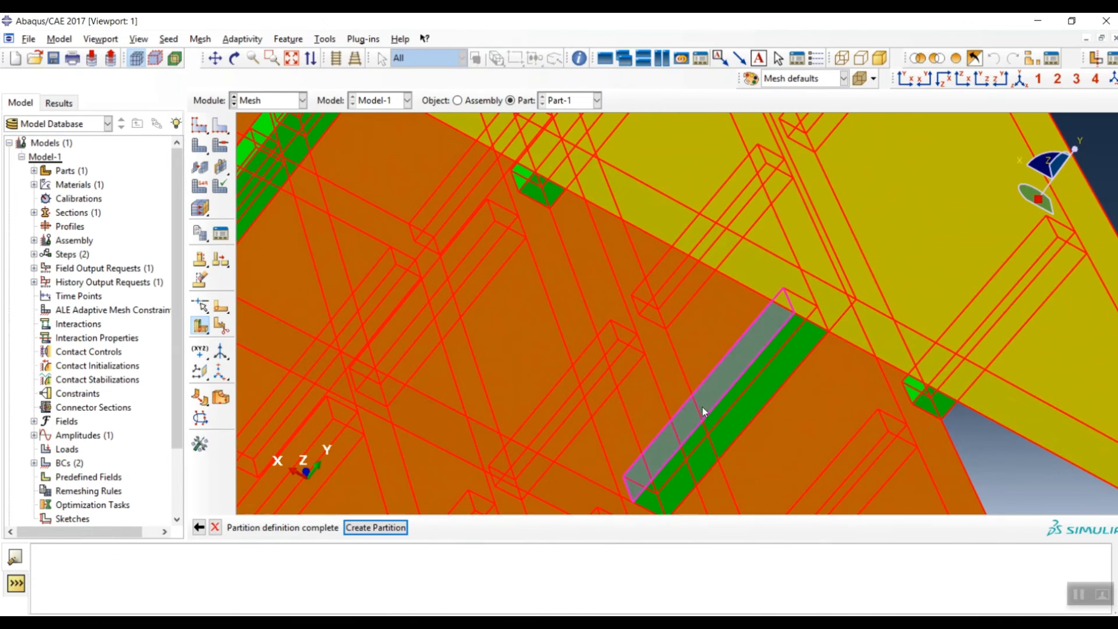
left_click(380, 524)
Partition the cells of the last bay by extending the inward side face of the top-storey corner column.
scroll(736, 350, "up", 5)
scroll(665, 286, "up", 3)
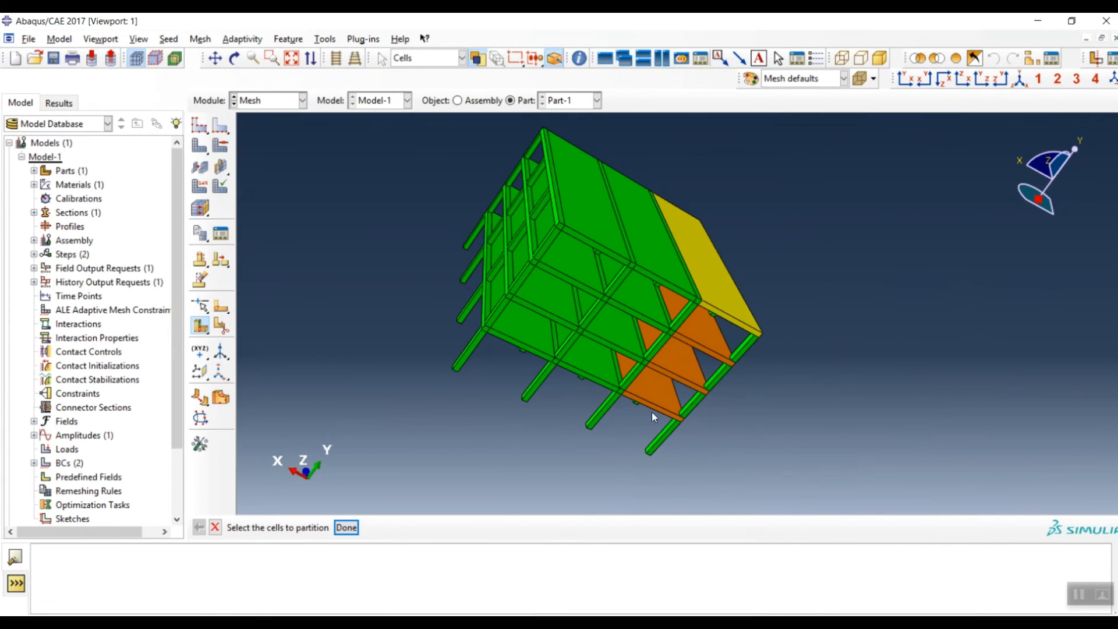
left_click_drag(647, 416, 798, 295)
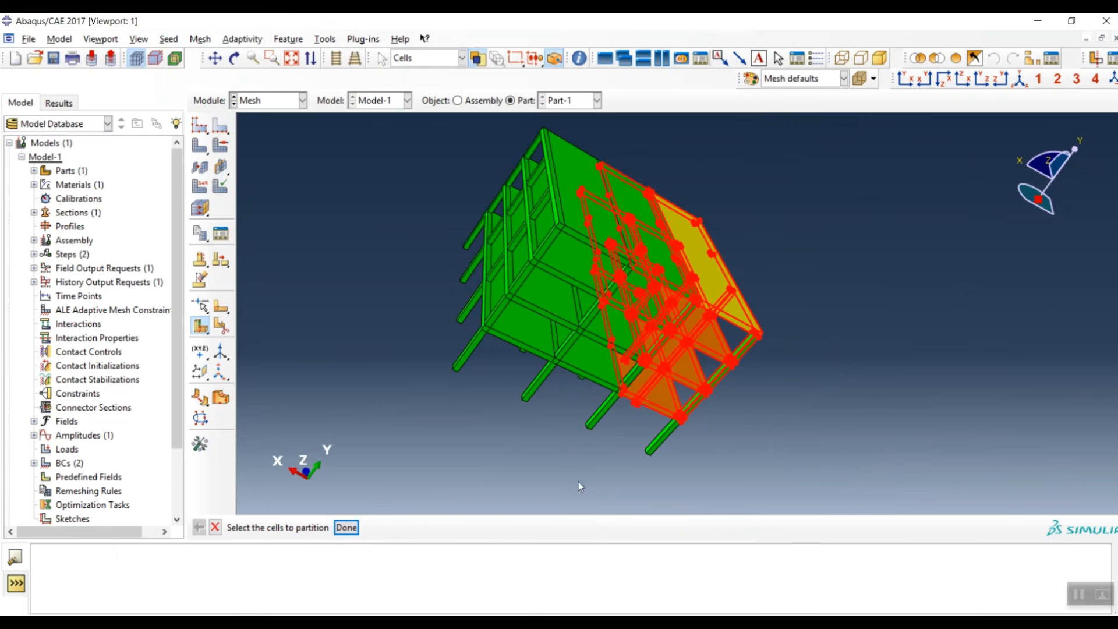
left_click(347, 531)
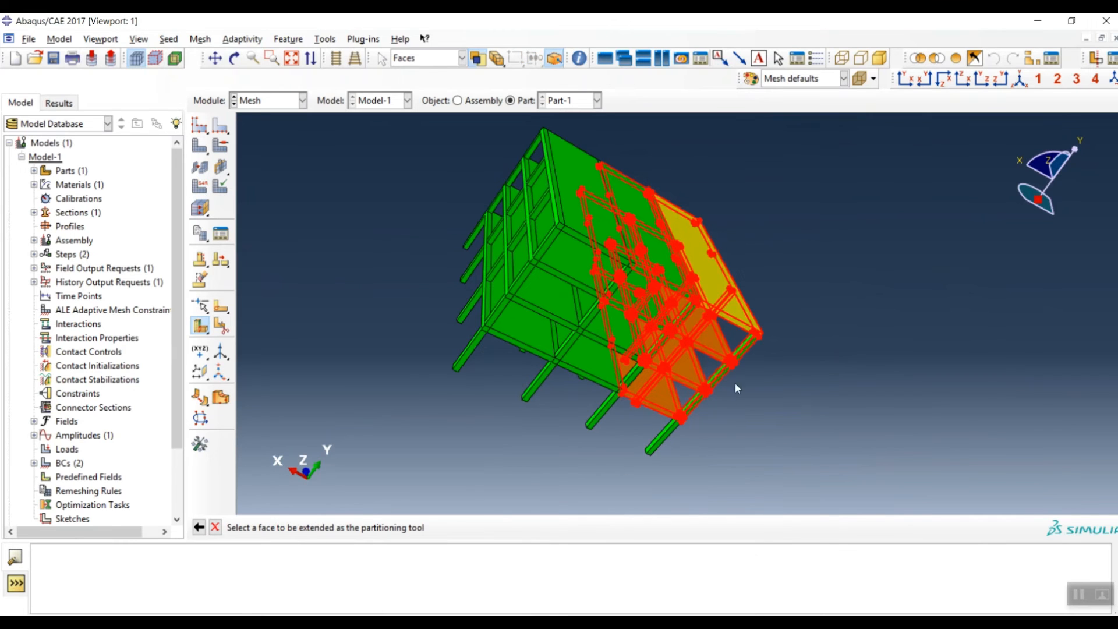
scroll(731, 367, "down", 5)
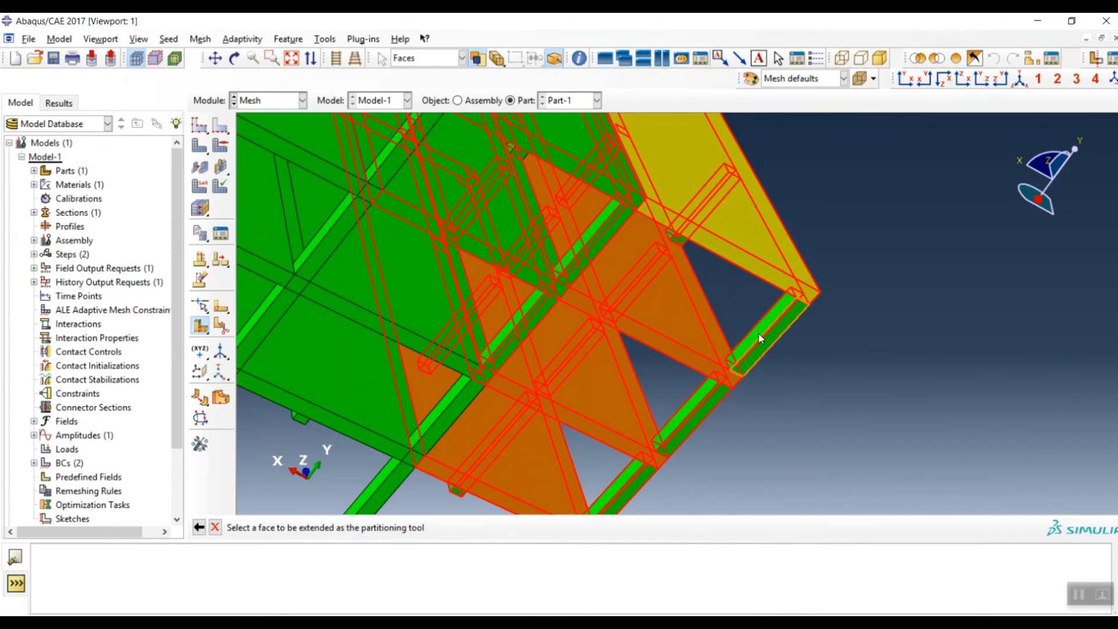
scroll(768, 321, "down", 4)
left_click(773, 323)
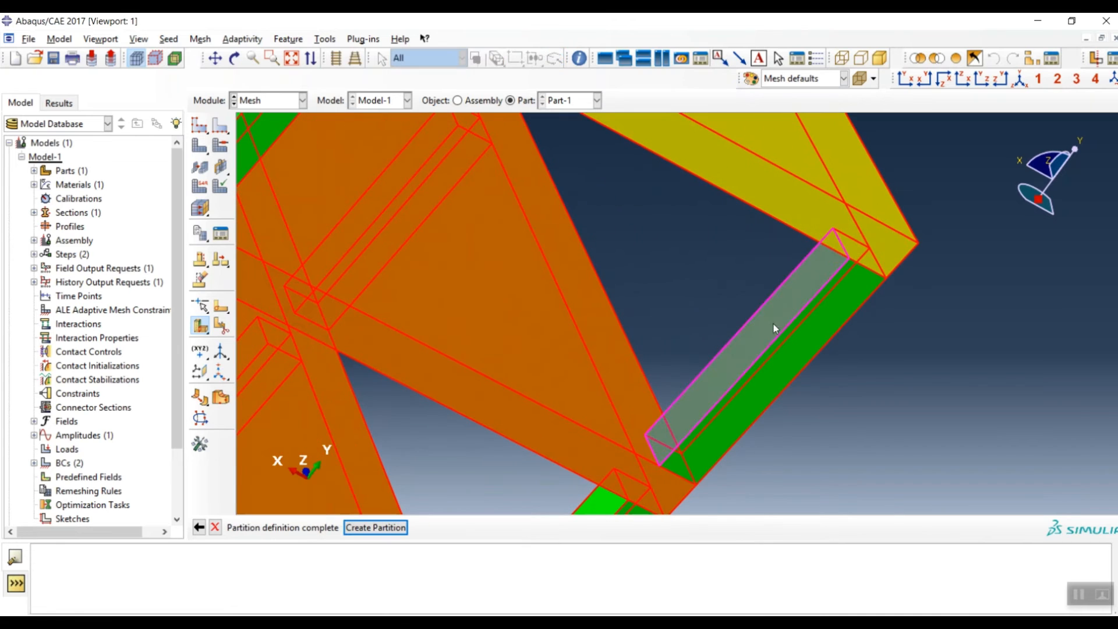
left_click(376, 528)
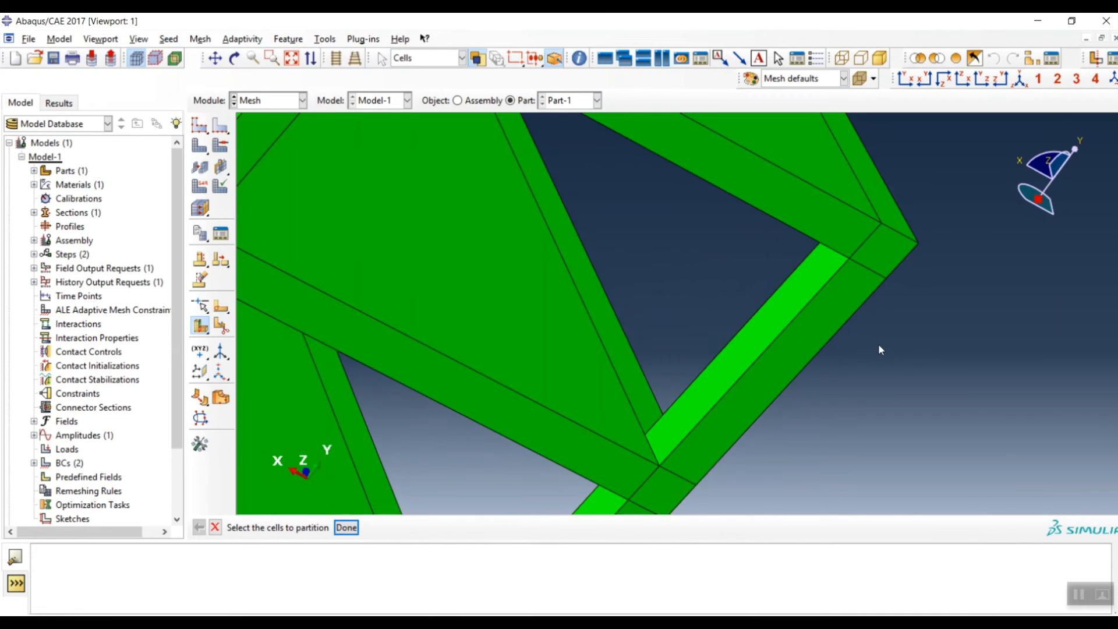
Seed the part with an approximate global size of 0.5.
scroll(877, 332, "up", 5)
scroll(873, 325, "up", 4)
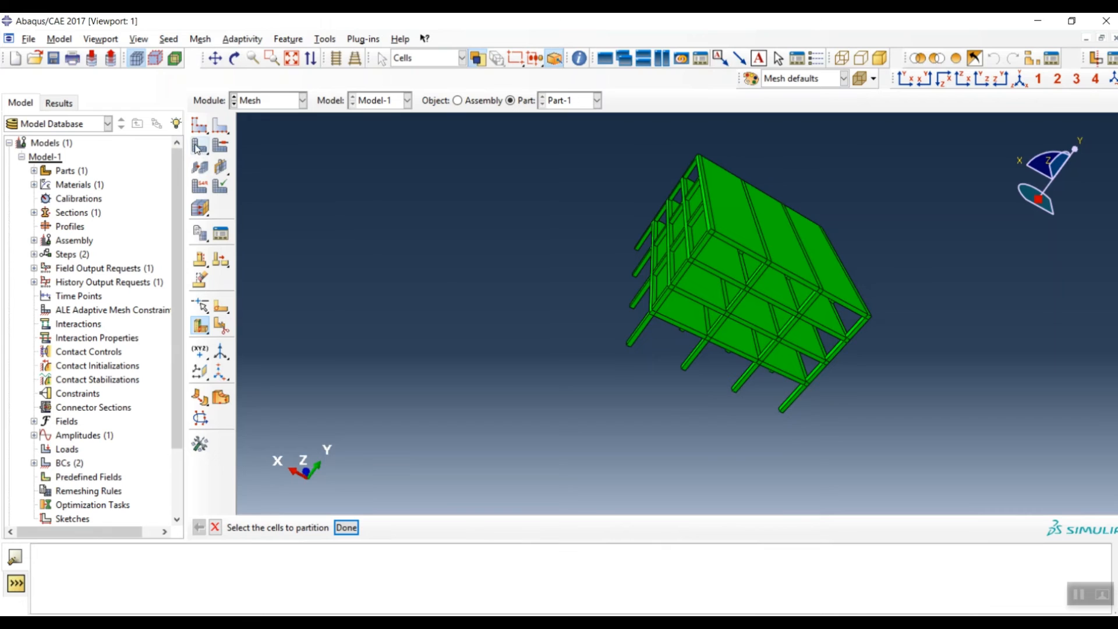
left_click(200, 125)
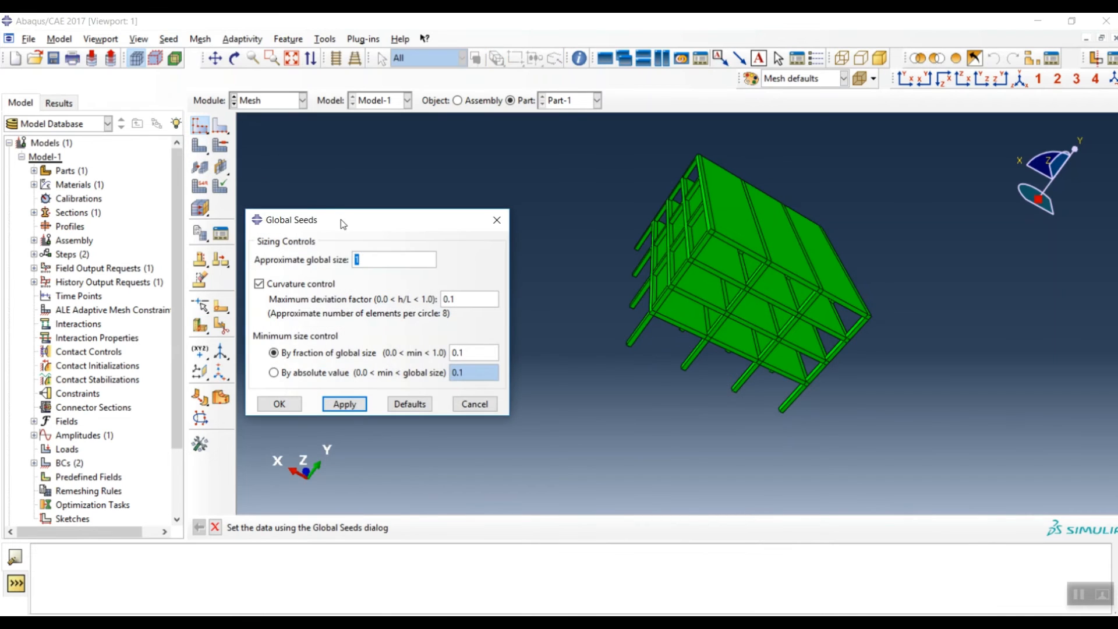
left_click_drag(368, 226, 401, 211)
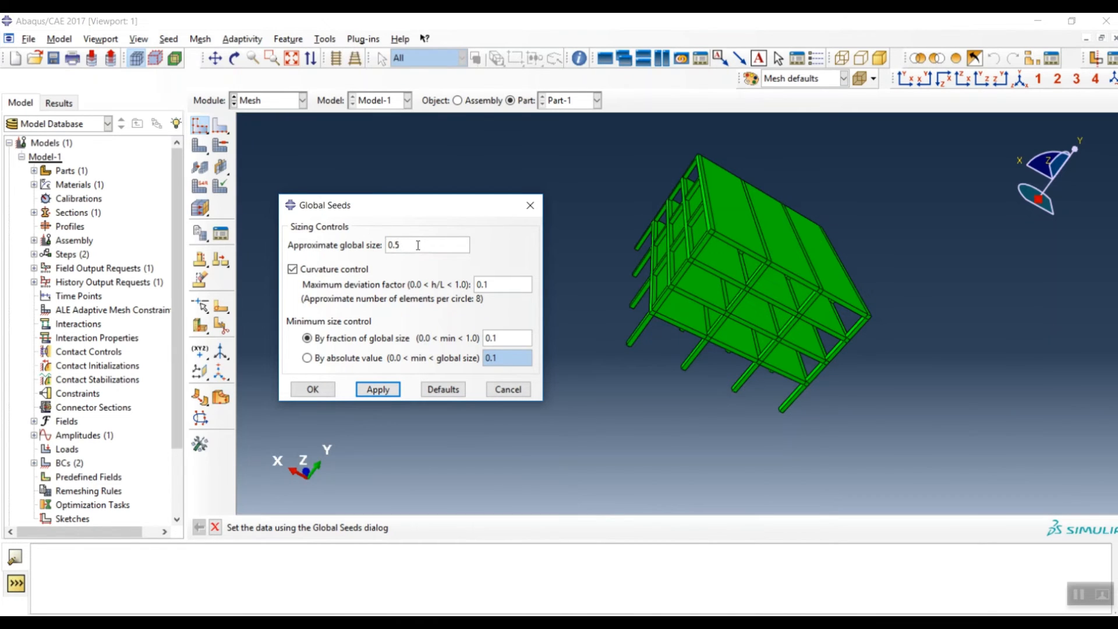
left_click(320, 390)
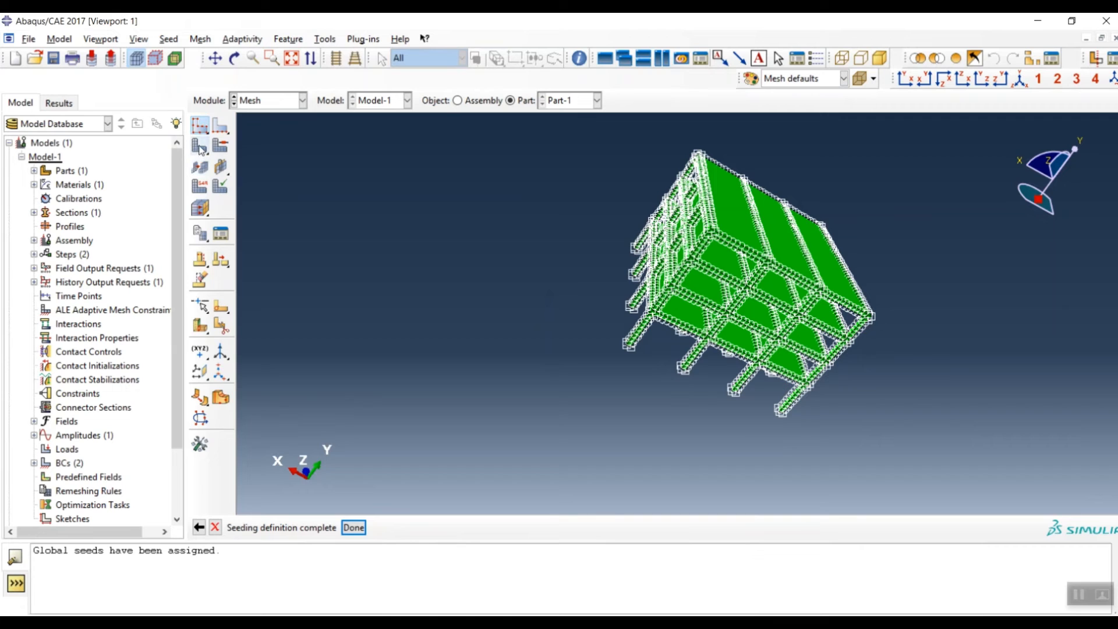
Assign the Explicit library's linear 3D Stress element type with reduced integration to the entire building.
left_click(200, 186)
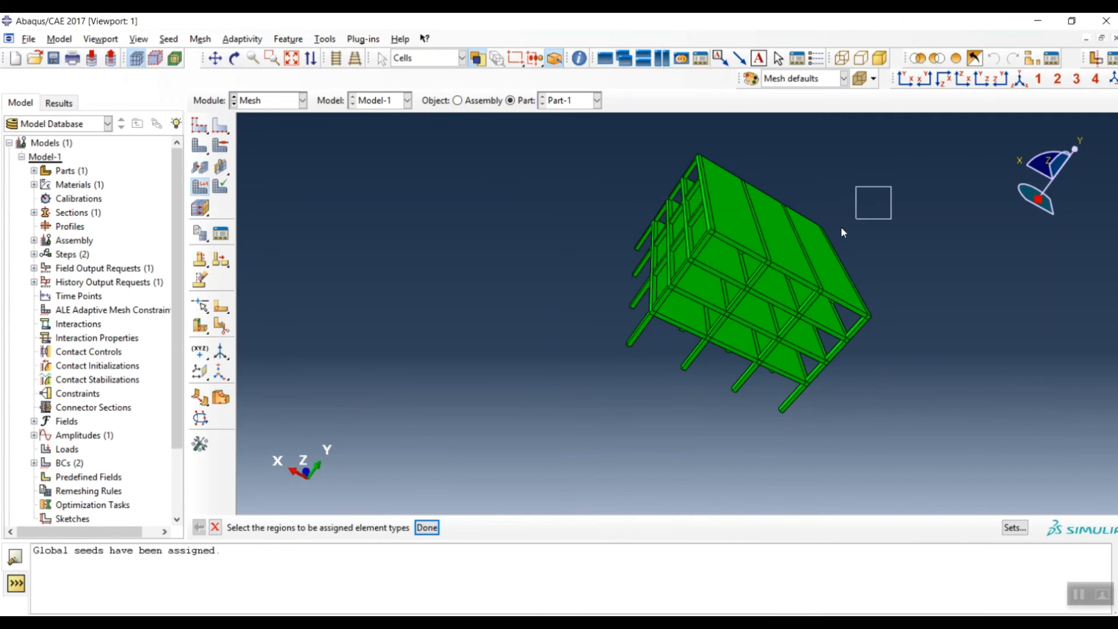
left_click_drag(871, 200, 516, 421)
left_click(427, 527)
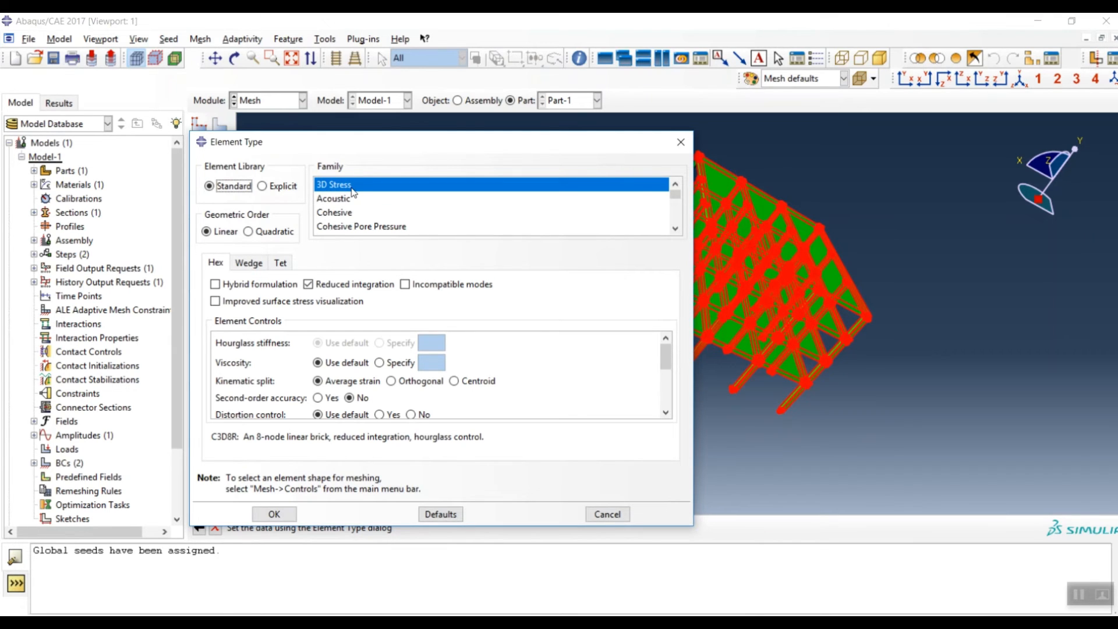
left_click(282, 186)
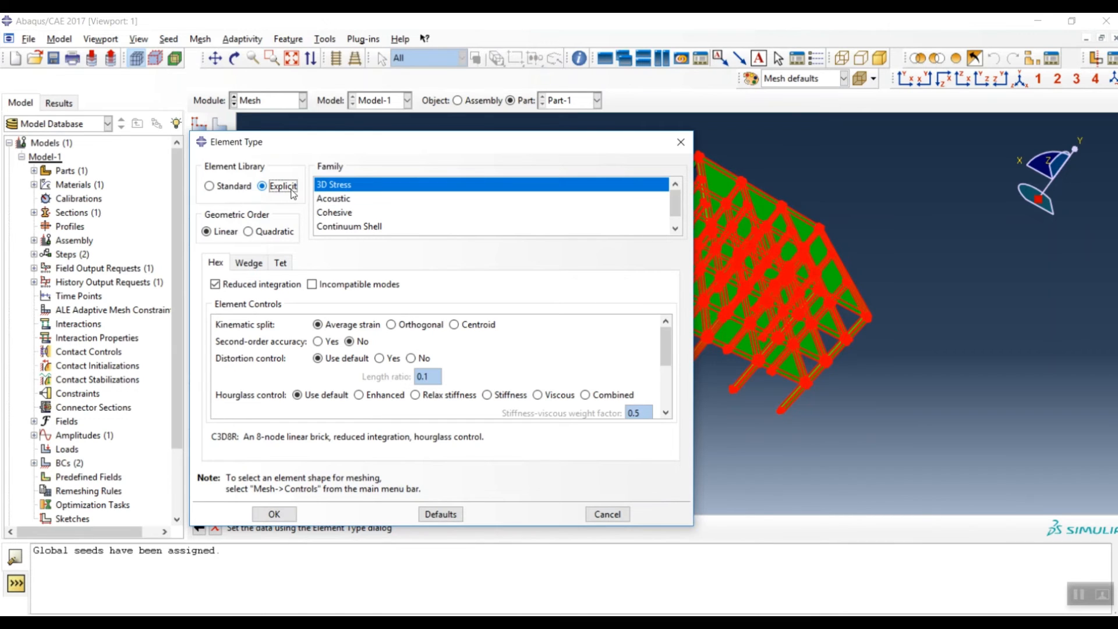
left_click(278, 515)
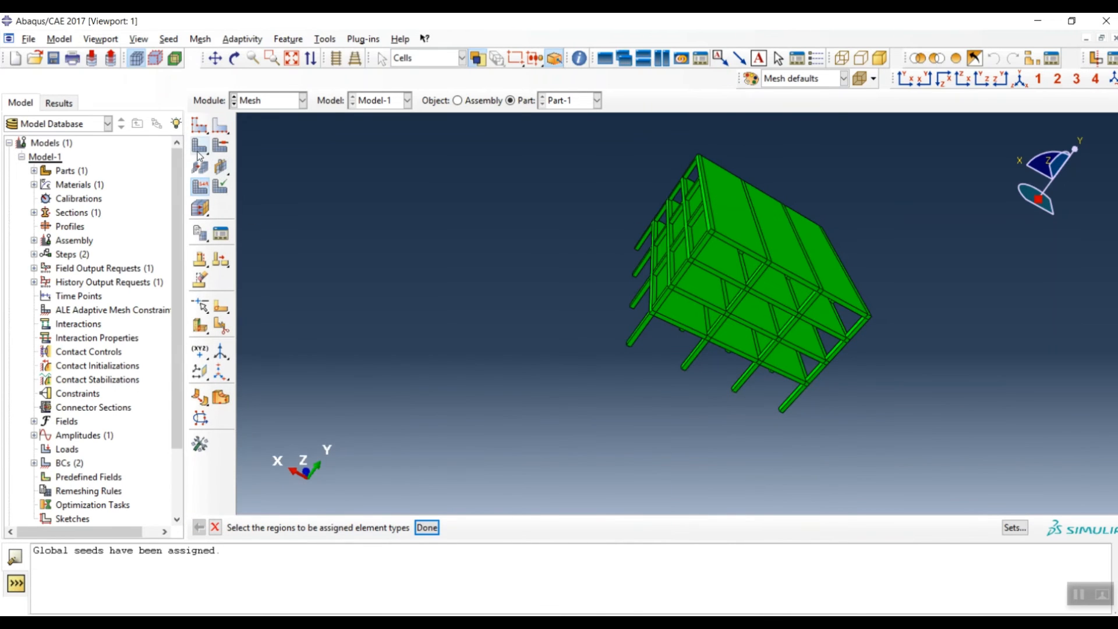
Mesh the whole part and rotate the view to inspect the meshed building upright.
left_click(199, 146)
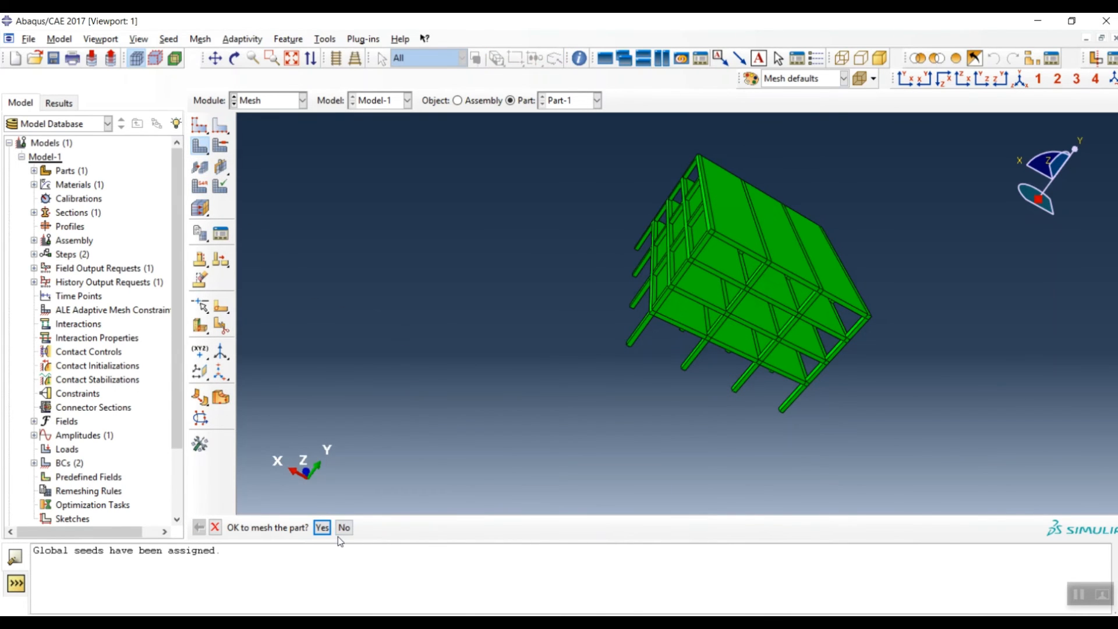
left_click(322, 529)
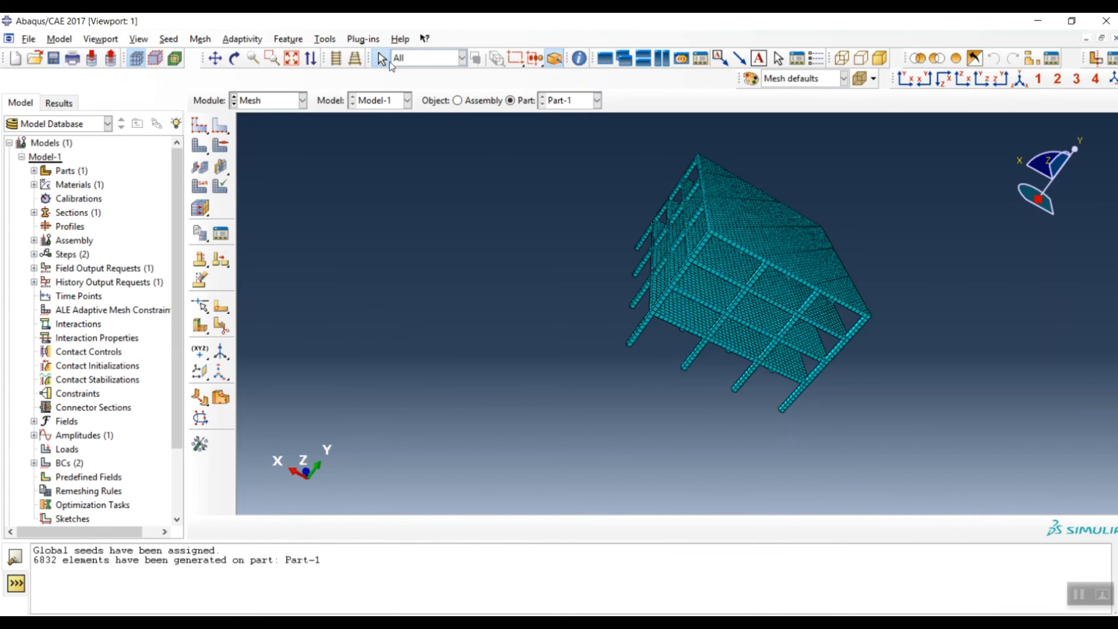
left_click(235, 57)
left_click_drag(729, 296, 662, 378)
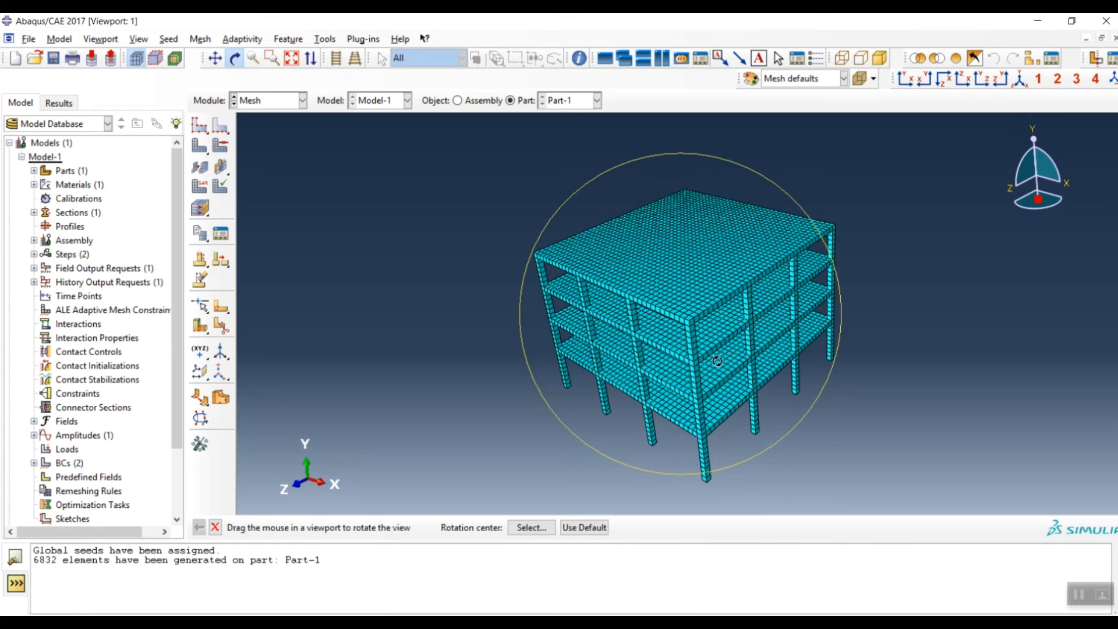
key("Escape")
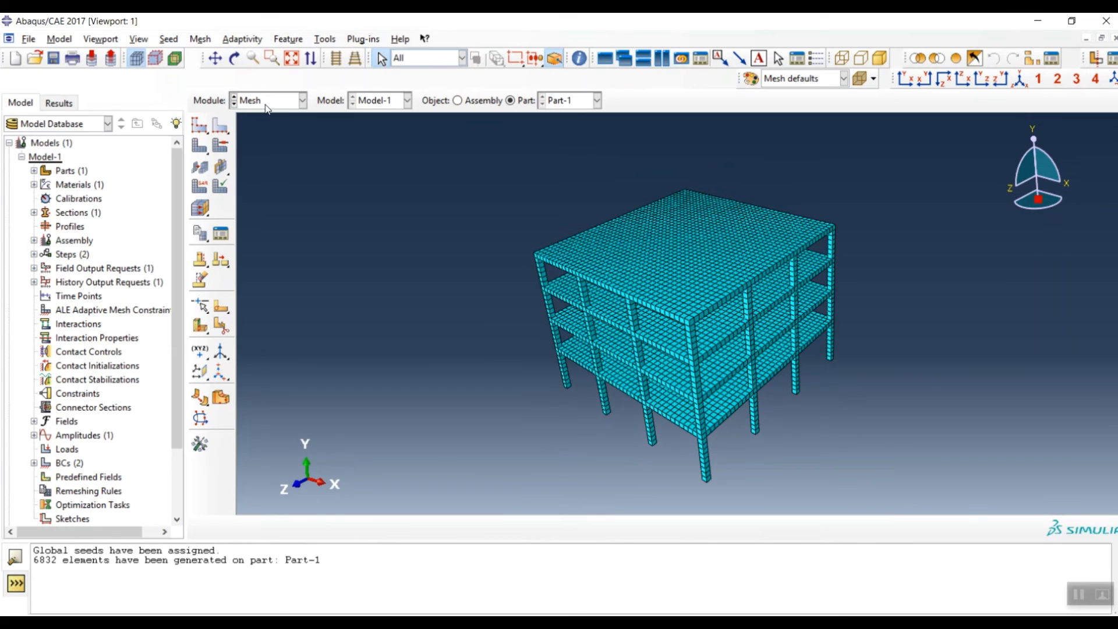
Switch to the Job module.
left_click(267, 100)
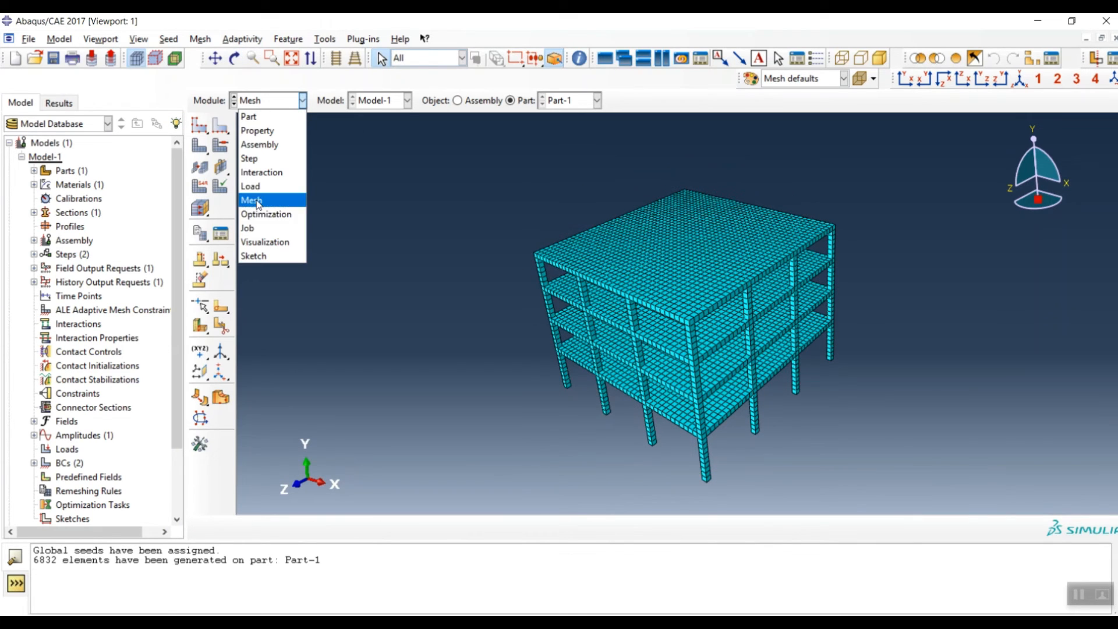
left_click(261, 228)
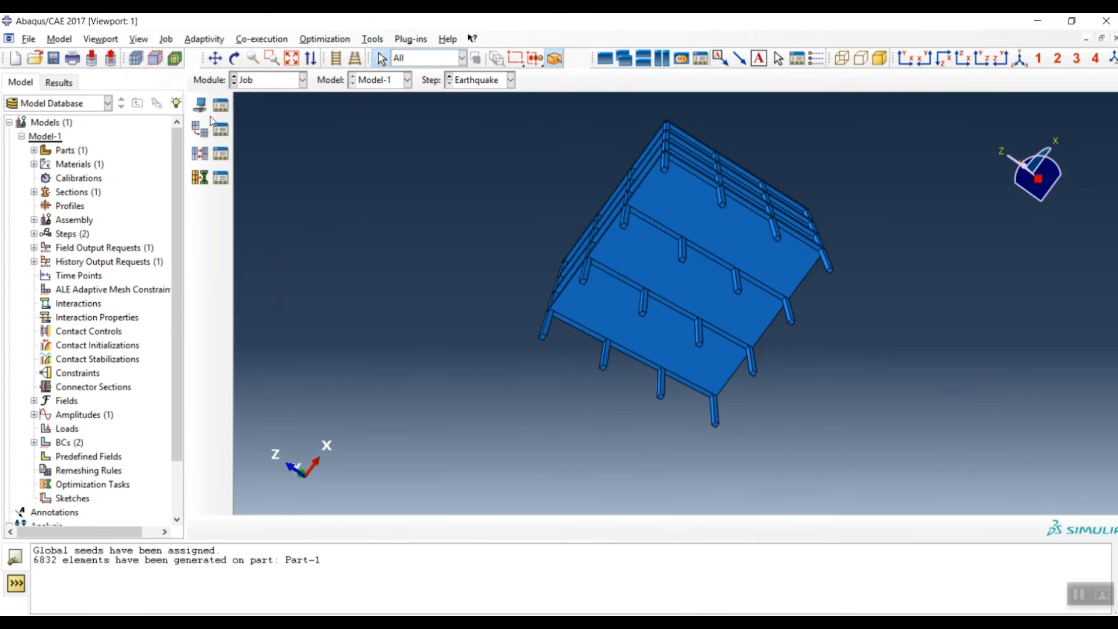
Create a full-analysis job named Erathquake from Model-1 with the default submission settings.
left_click(200, 105)
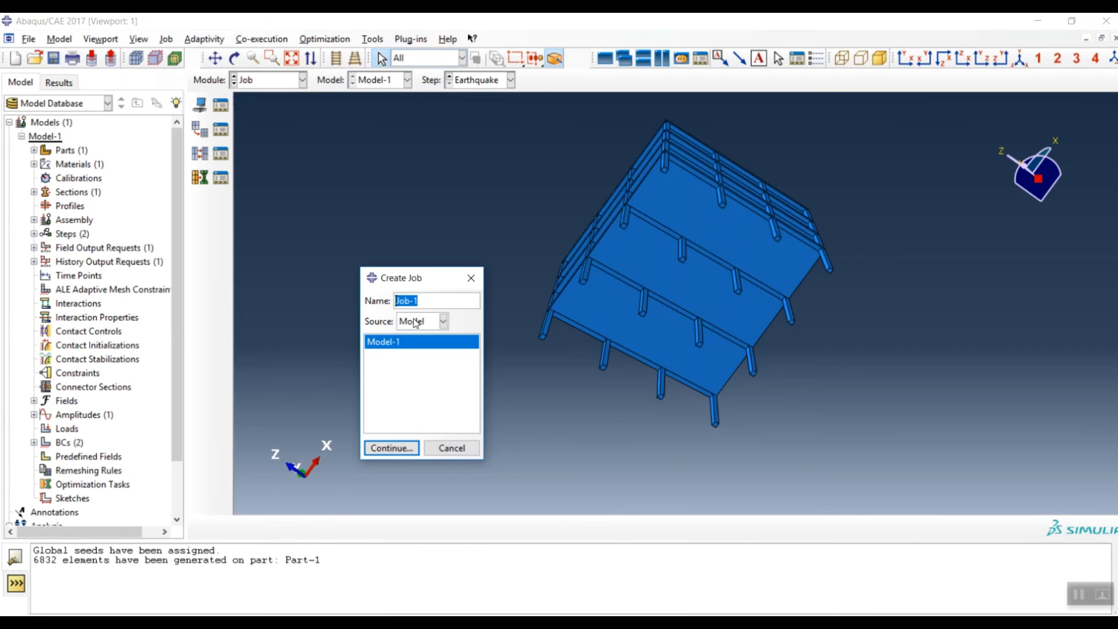
type("Erathquake")
left_click(379, 449)
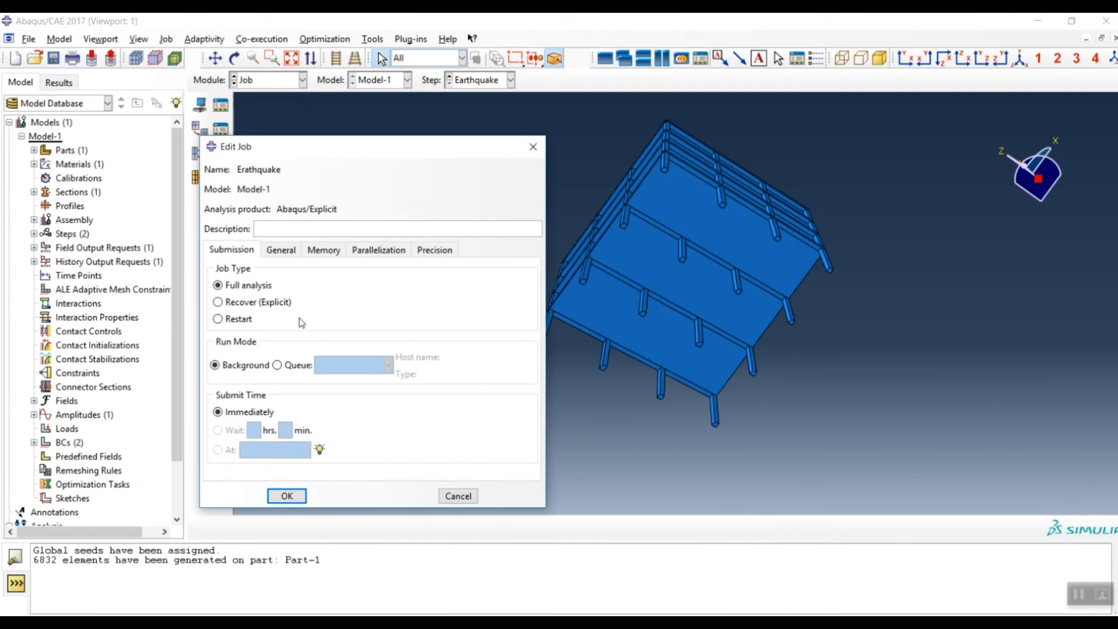
left_click(287, 497)
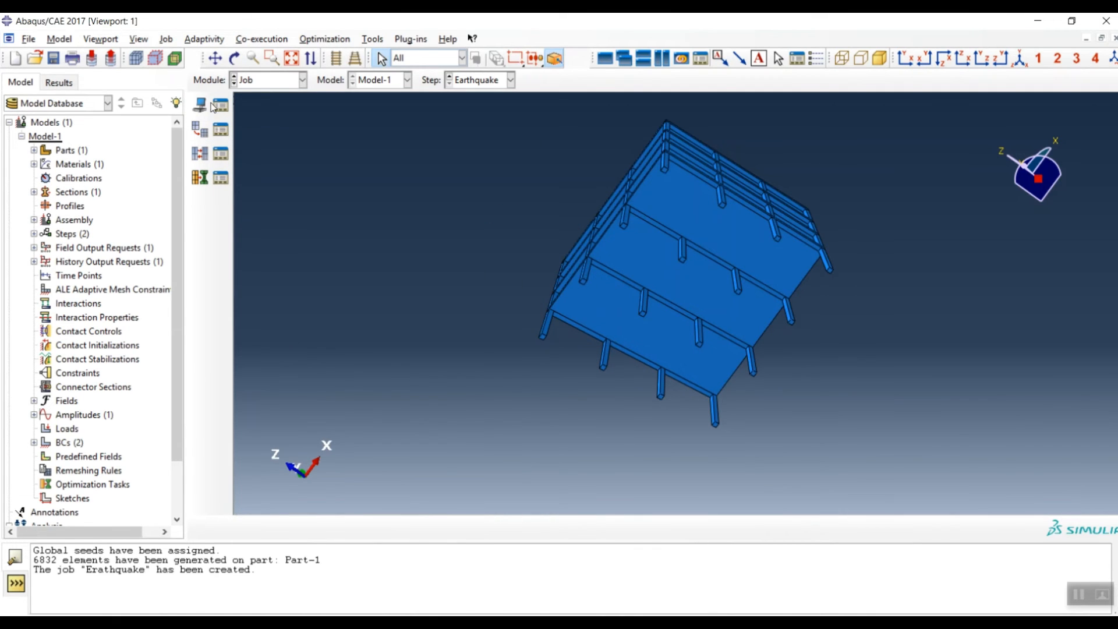
Submit the Erathquake job for analysis.
left_click(221, 107)
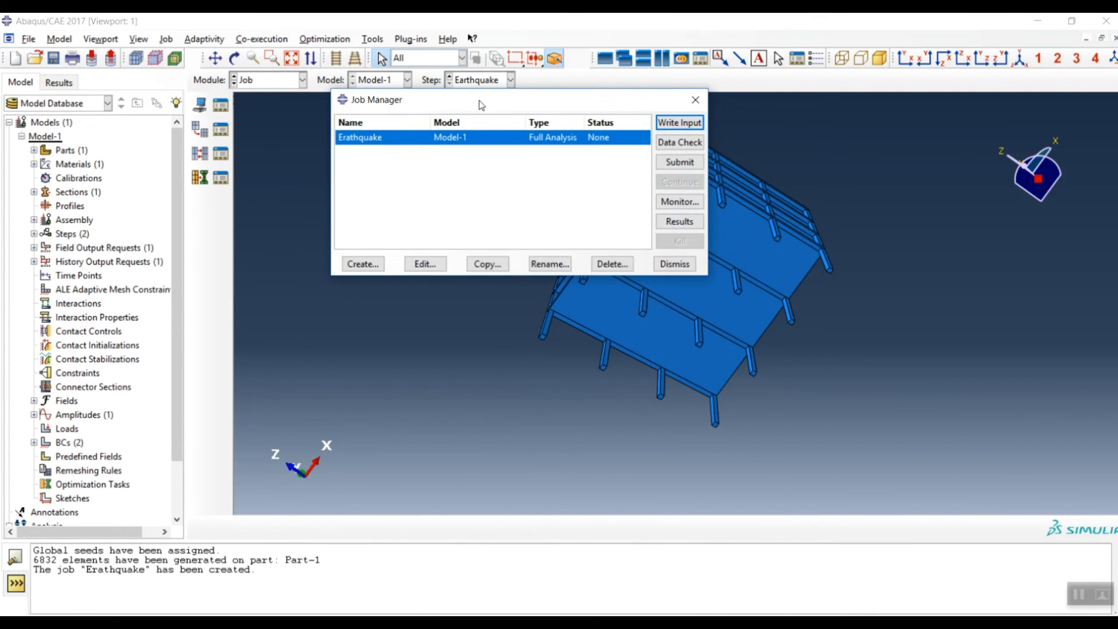
left_click_drag(491, 99, 482, 239)
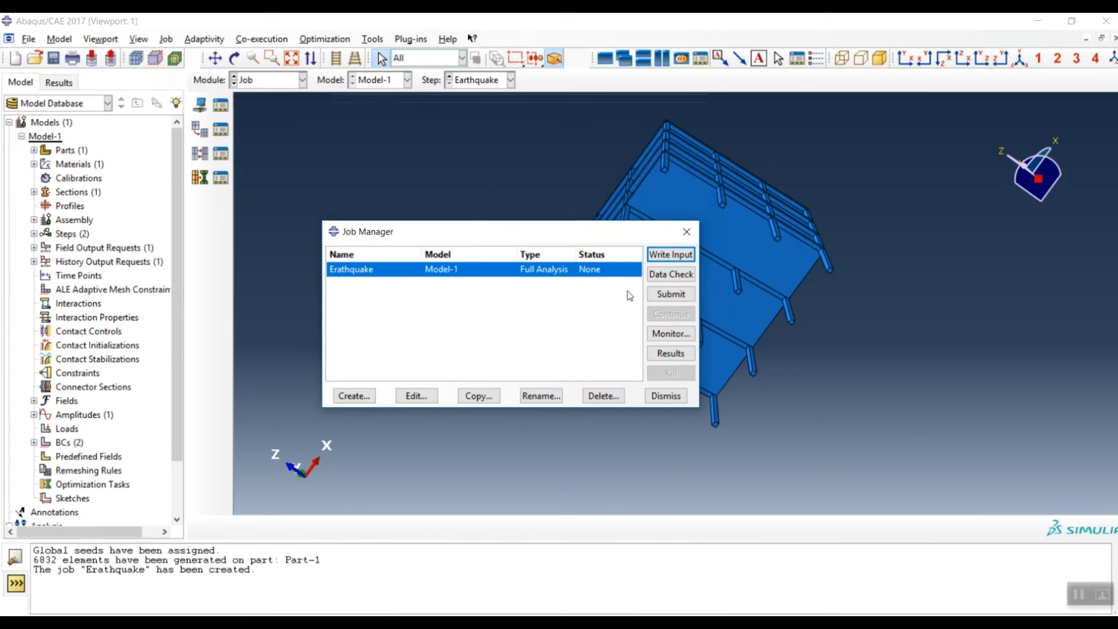
left_click(670, 294)
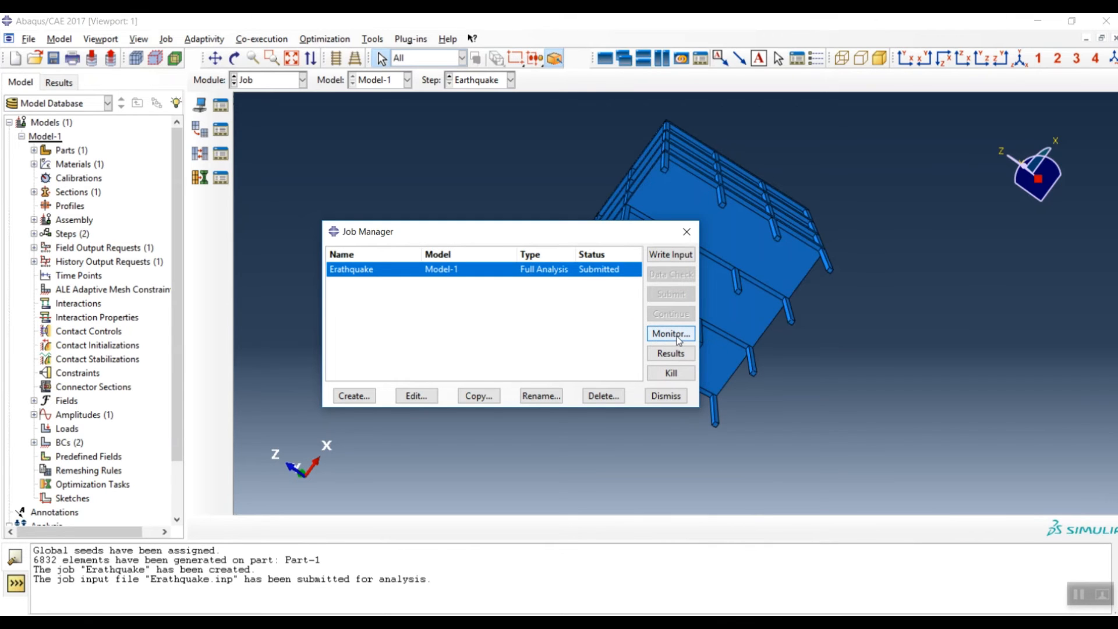
Monitor the Erathquake job's progress through the analysis and close its monitor.
left_click(674, 334)
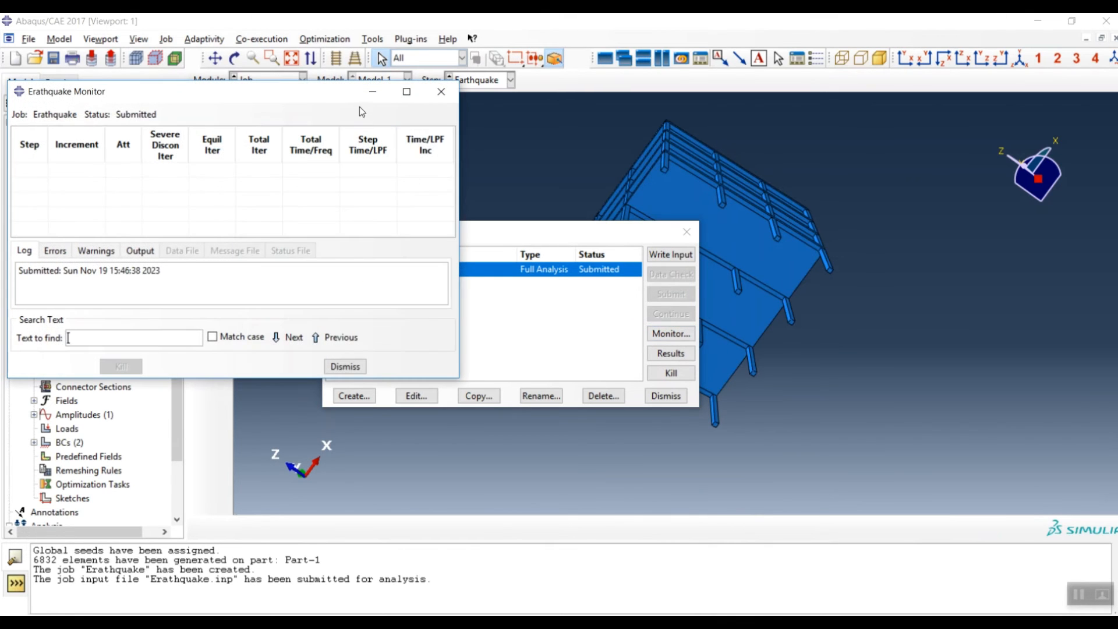
left_click_drag(298, 94, 757, 245)
left_click(424, 237)
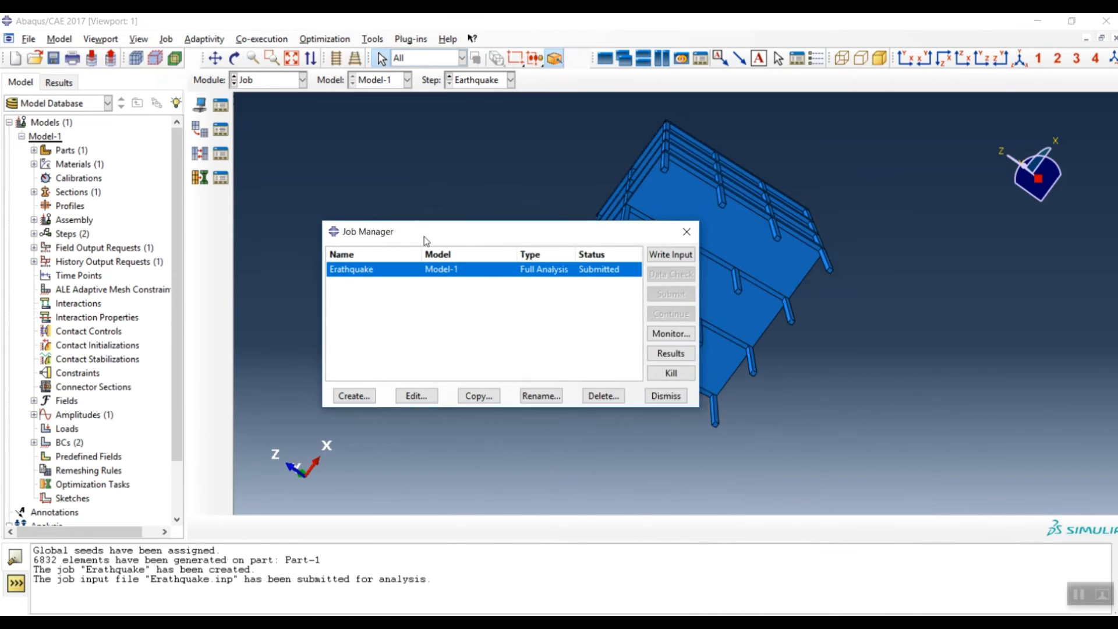
left_click_drag(424, 236, 367, 148)
left_click(613, 246)
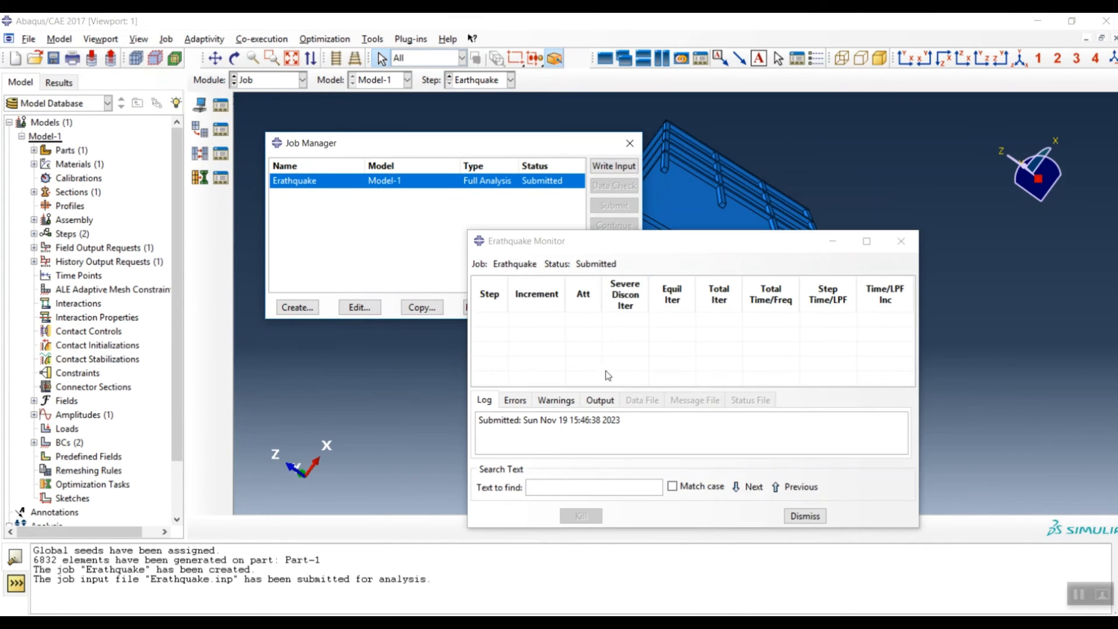
left_click_drag(740, 248, 728, 261)
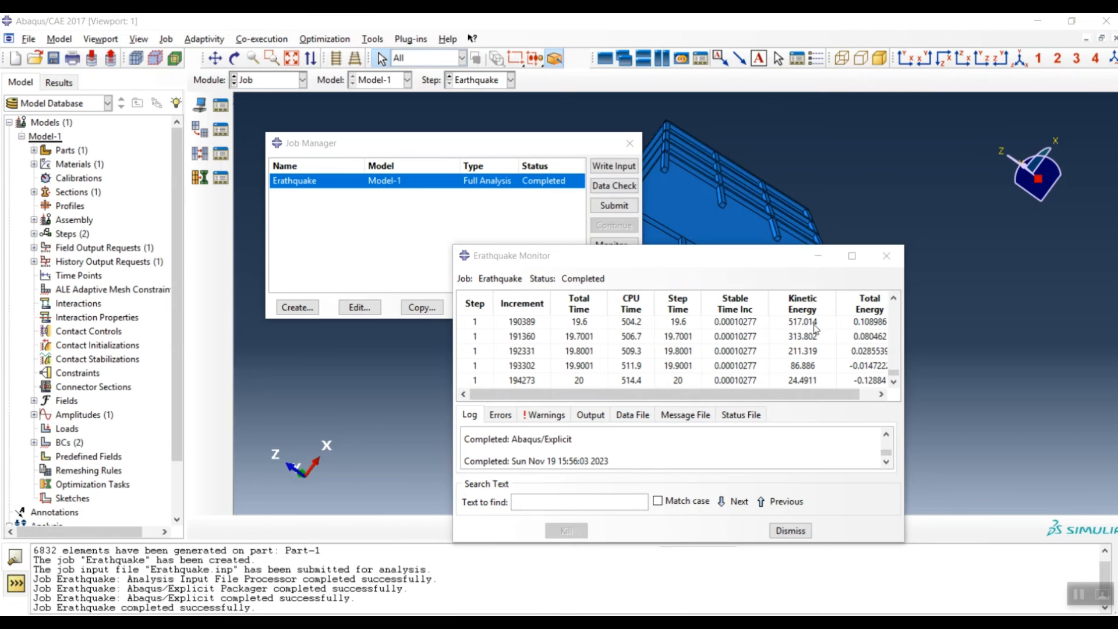
left_click(887, 256)
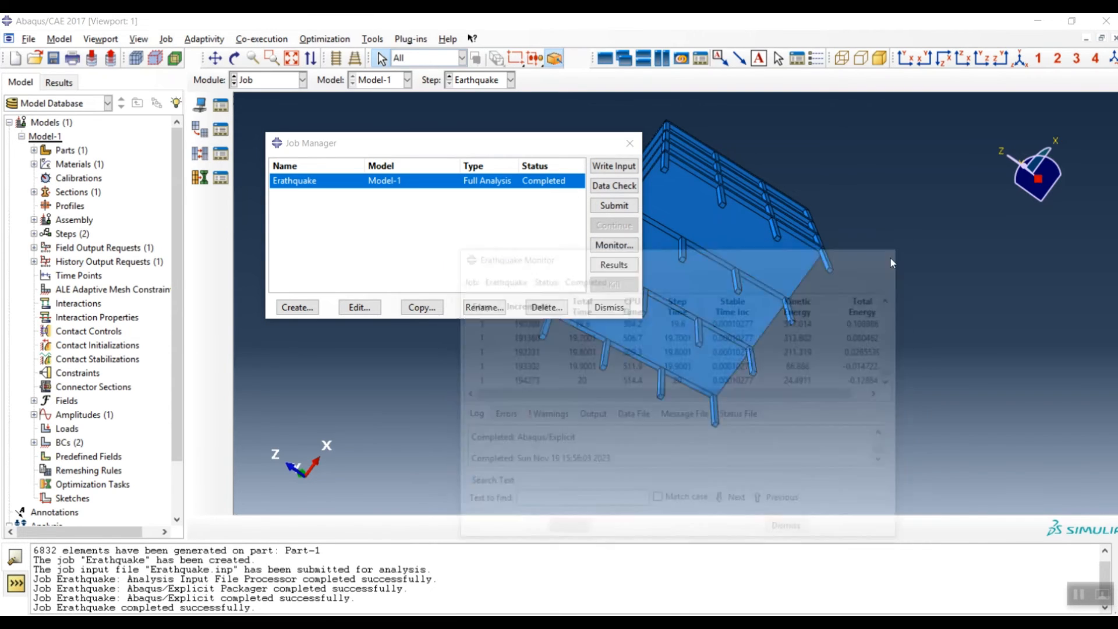
Load the Erathquake job's results and display the Mises stress contours on the deformed building.
left_click(614, 265)
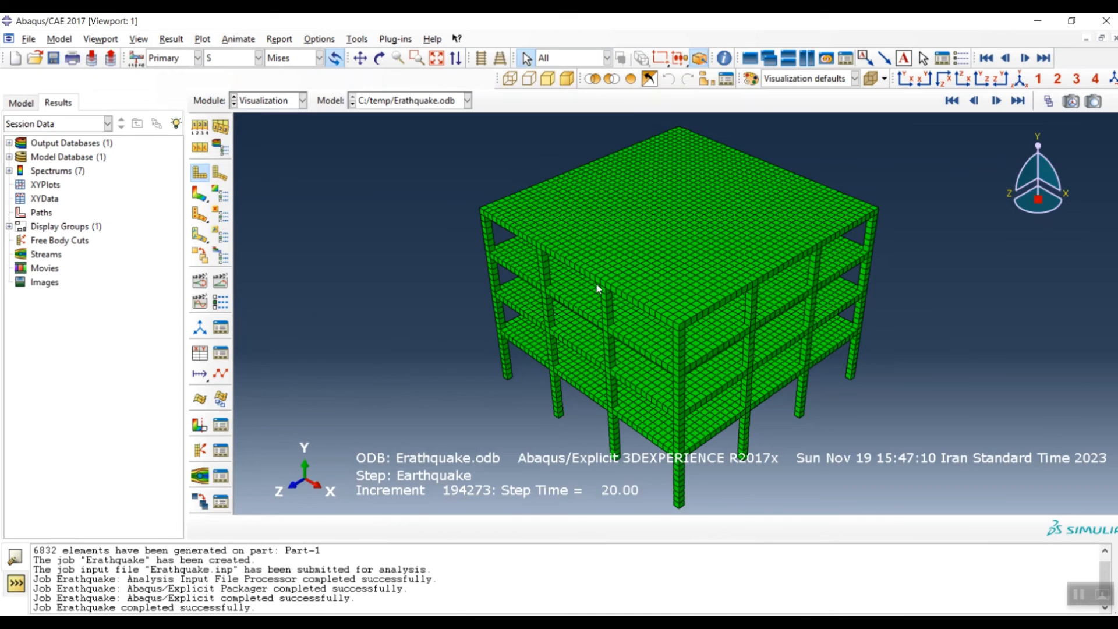
scroll(589, 285, "up", 2)
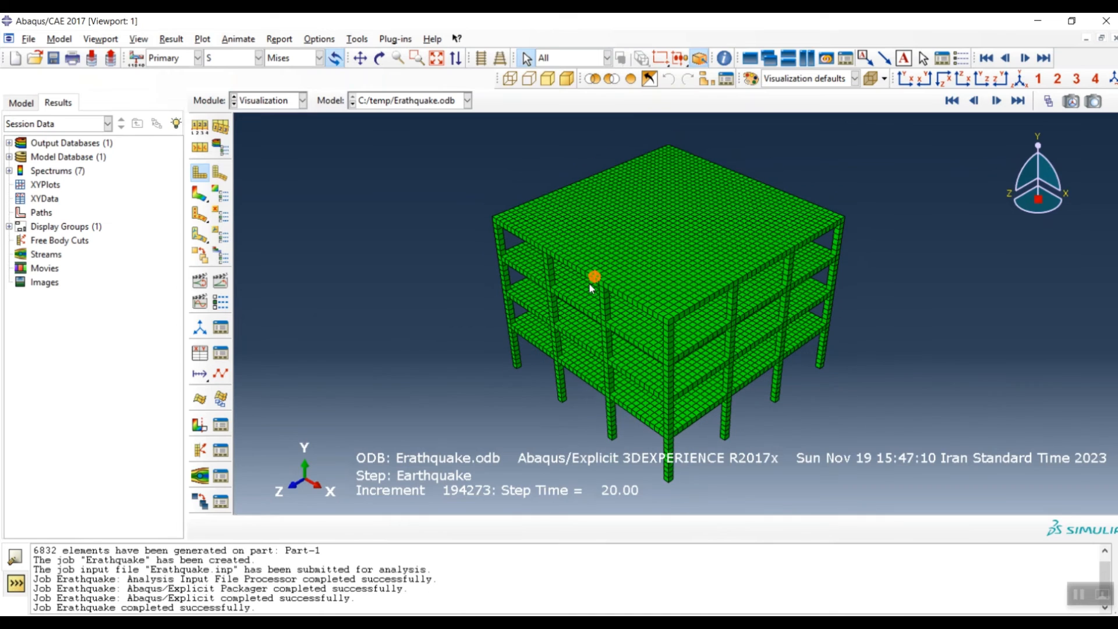
left_click(199, 196)
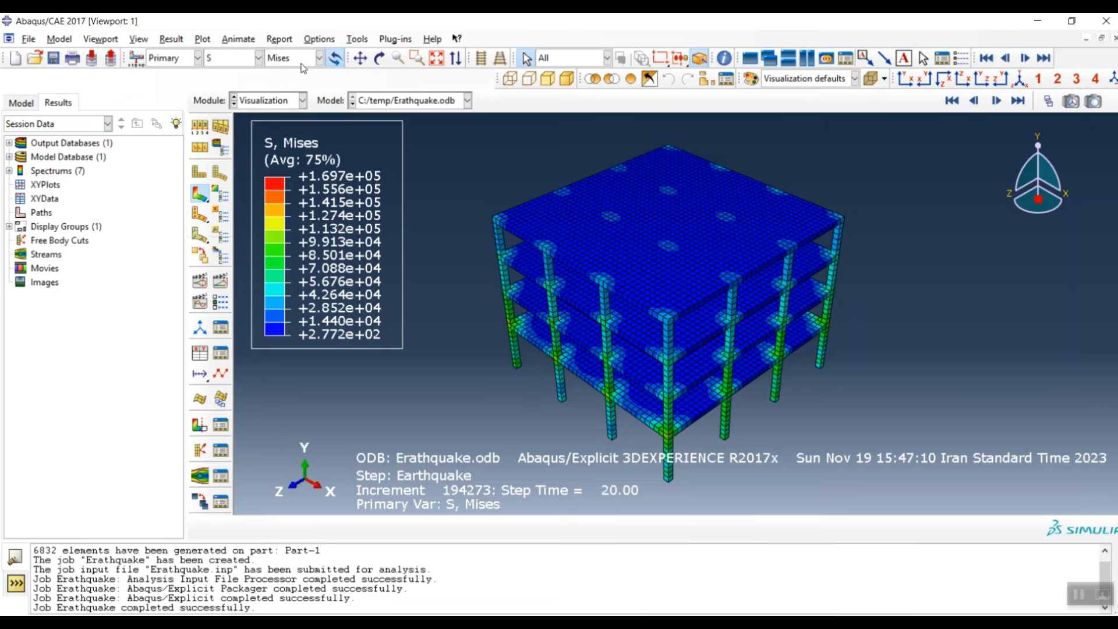
Contour the displacement magnitude (U) and start a scale factor animation of the building.
left_click(259, 59)
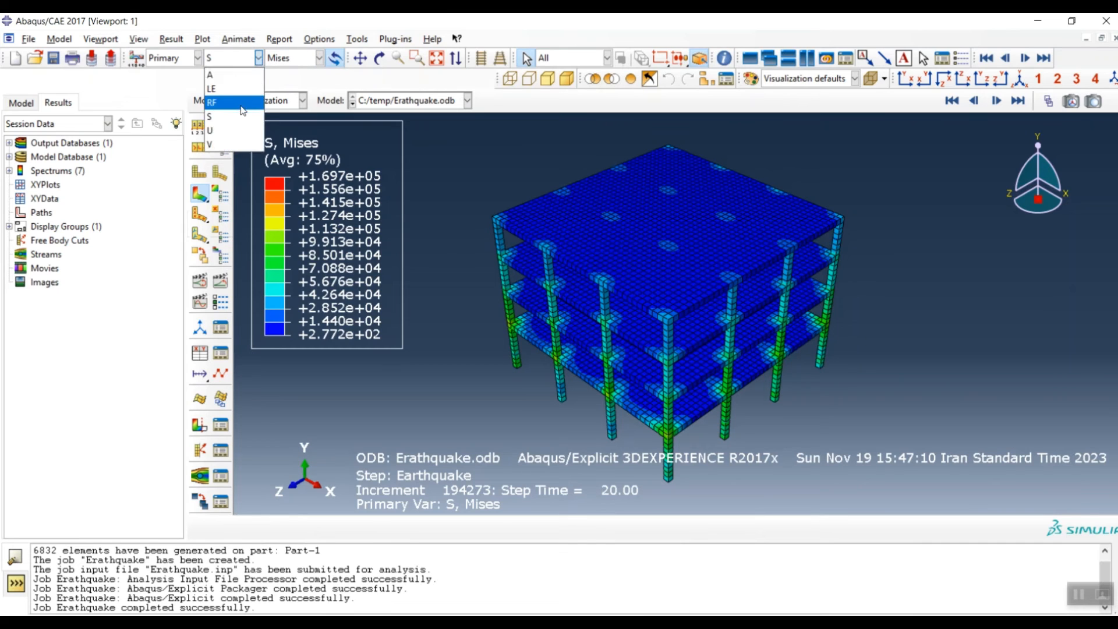
left_click(235, 138)
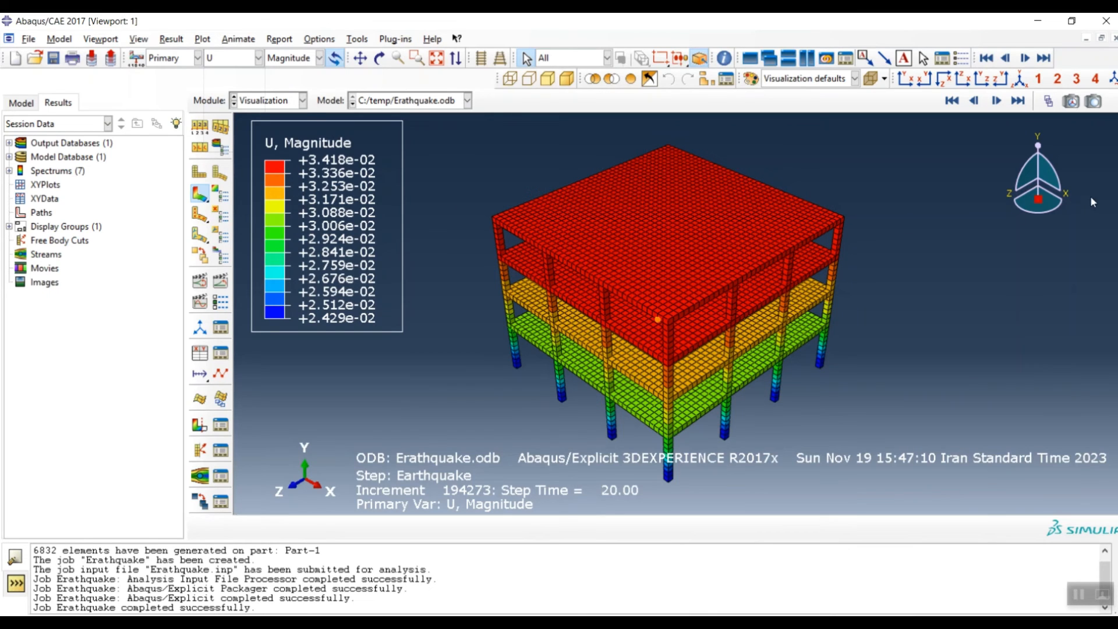
left_click(201, 285)
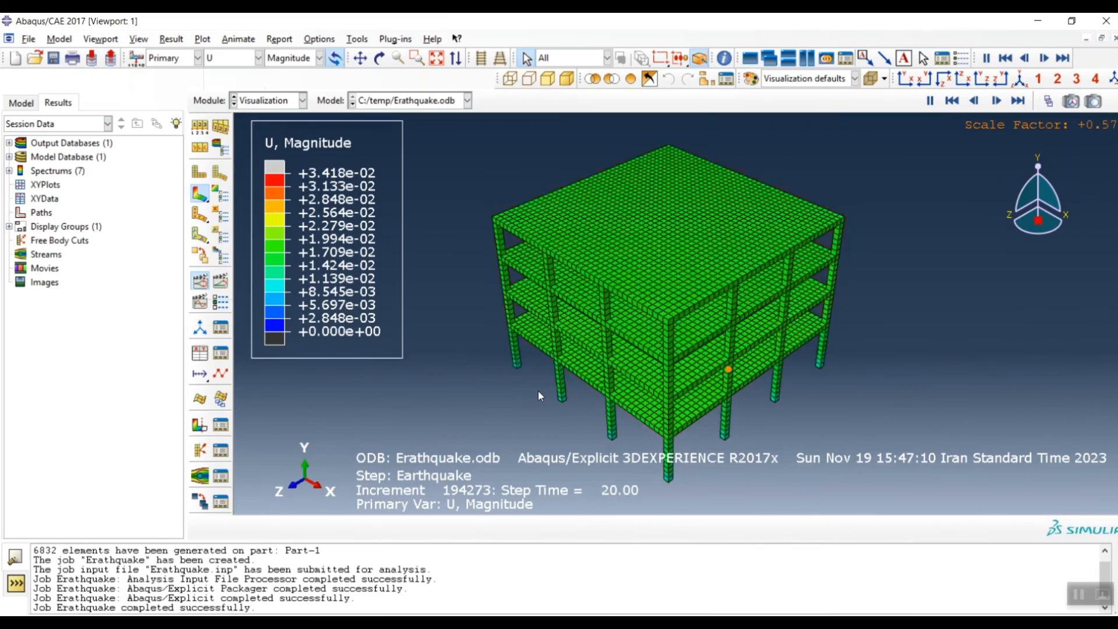
Slow the looping animation's frame rate to about two thirds of the way from slow to fast.
left_click(220, 302)
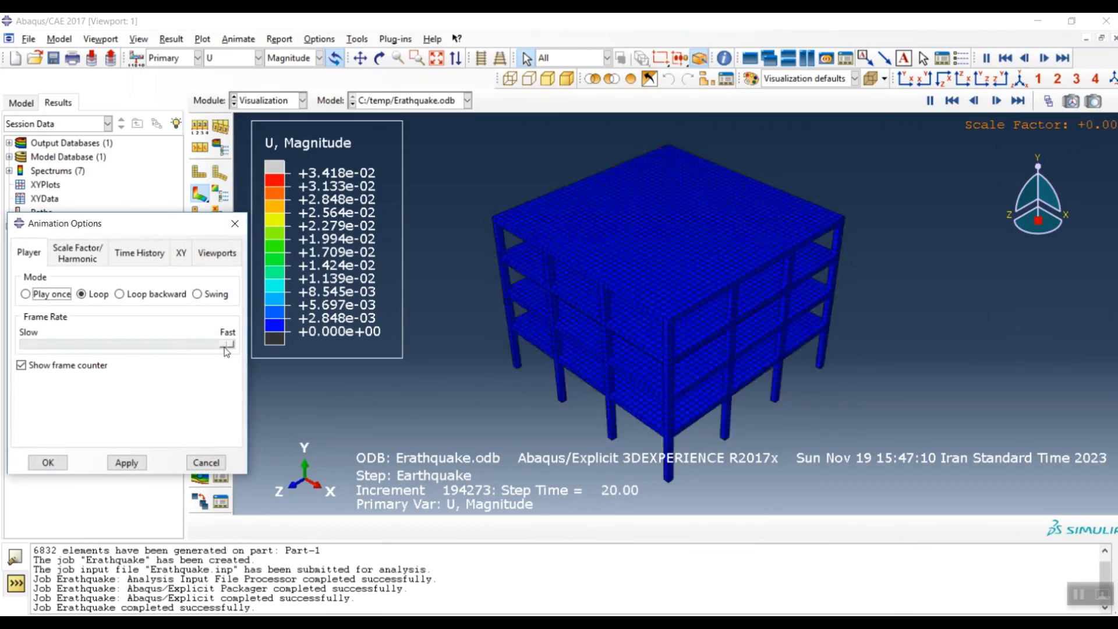
left_click_drag(227, 344, 167, 344)
left_click(127, 462)
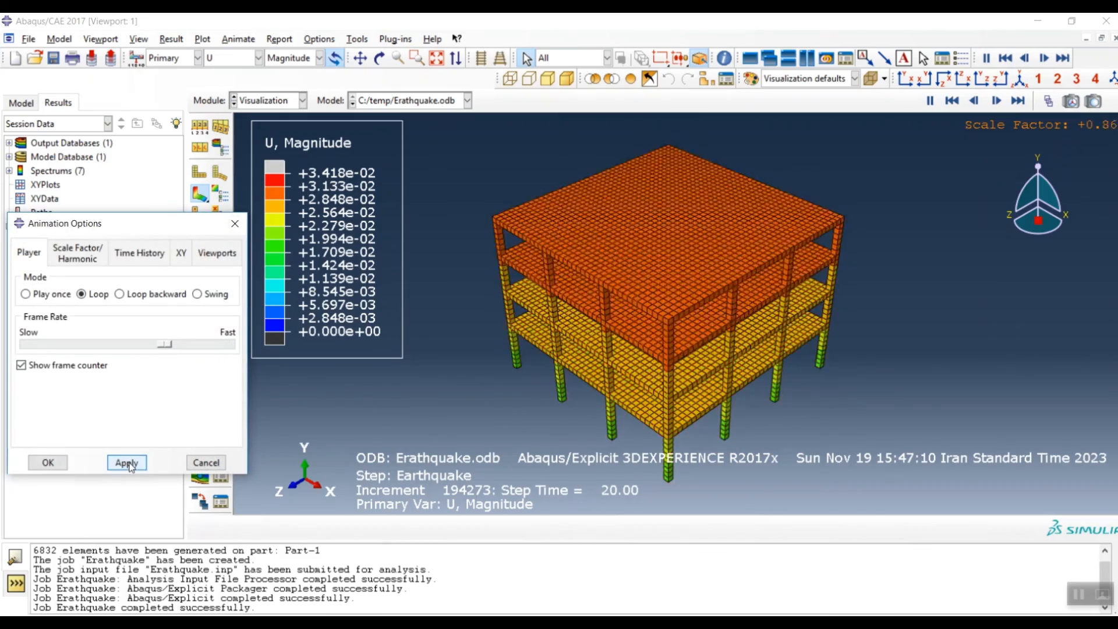
left_click(237, 223)
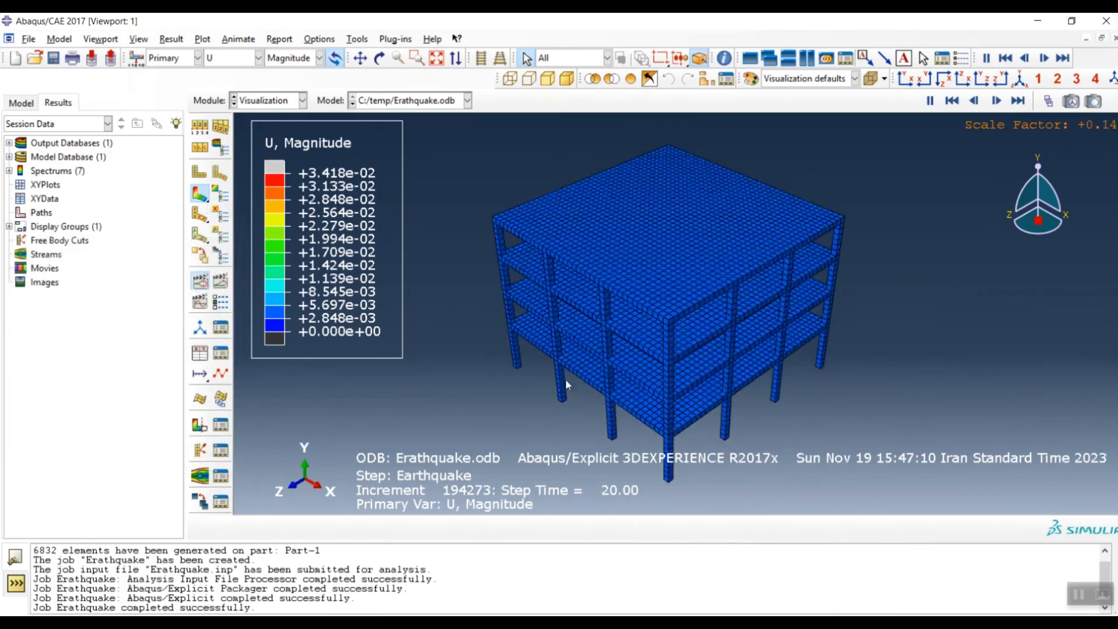
Switch the animated contour plot to Mises stress (S) and view the building from the side.
left_click(233, 58)
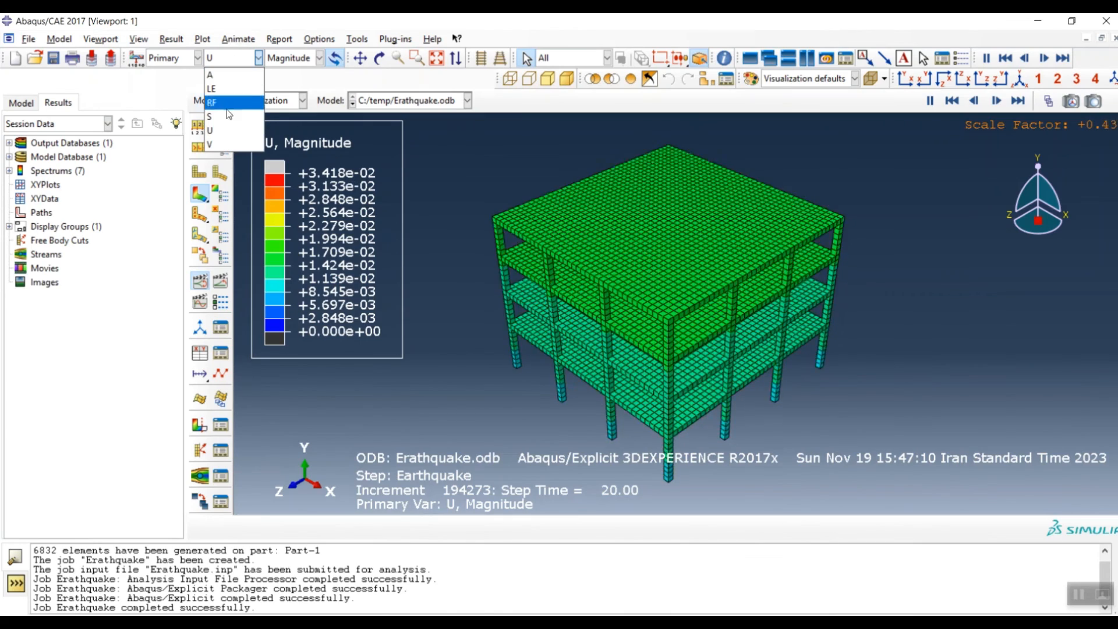
left_click(227, 111)
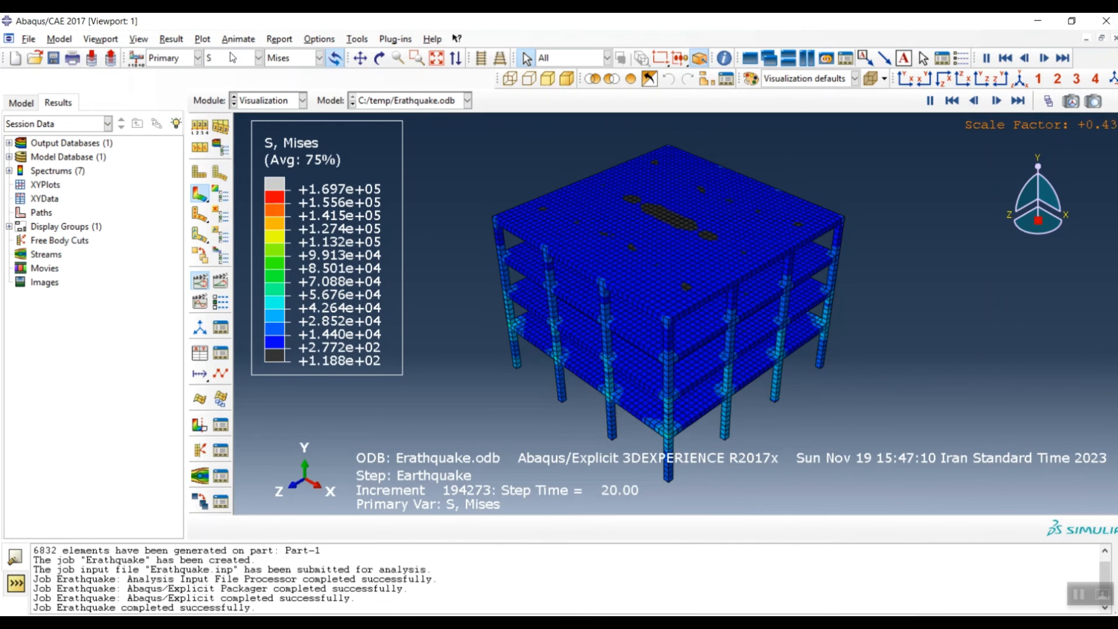
left_click(379, 58)
left_click_drag(657, 297, 790, 346)
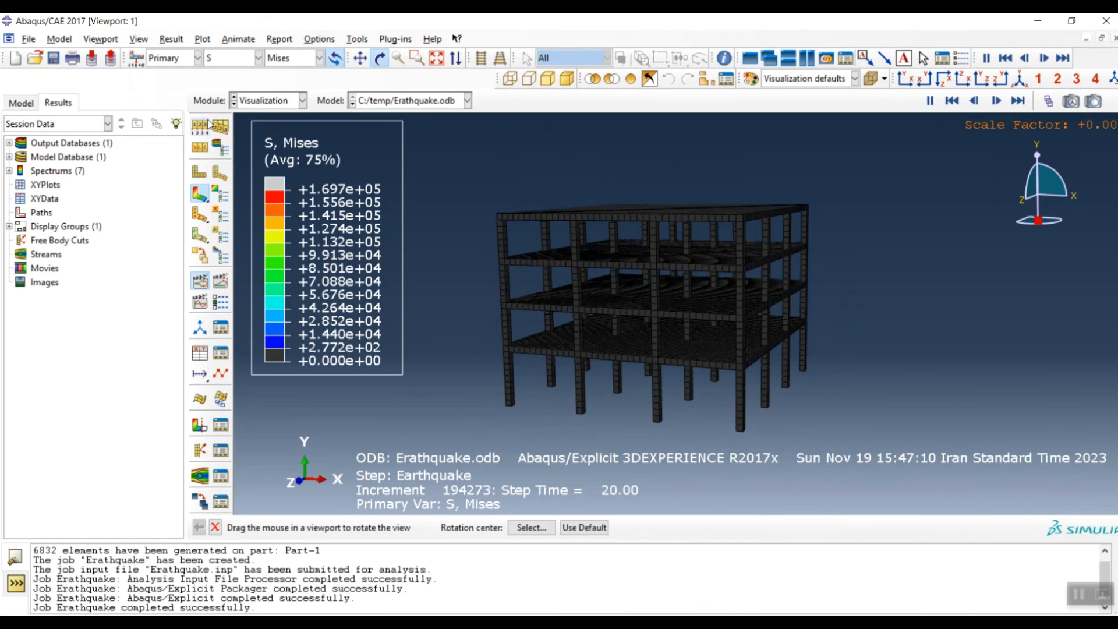
Switch the animated contour plot to reaction force magnitude (RF).
left_click(228, 56)
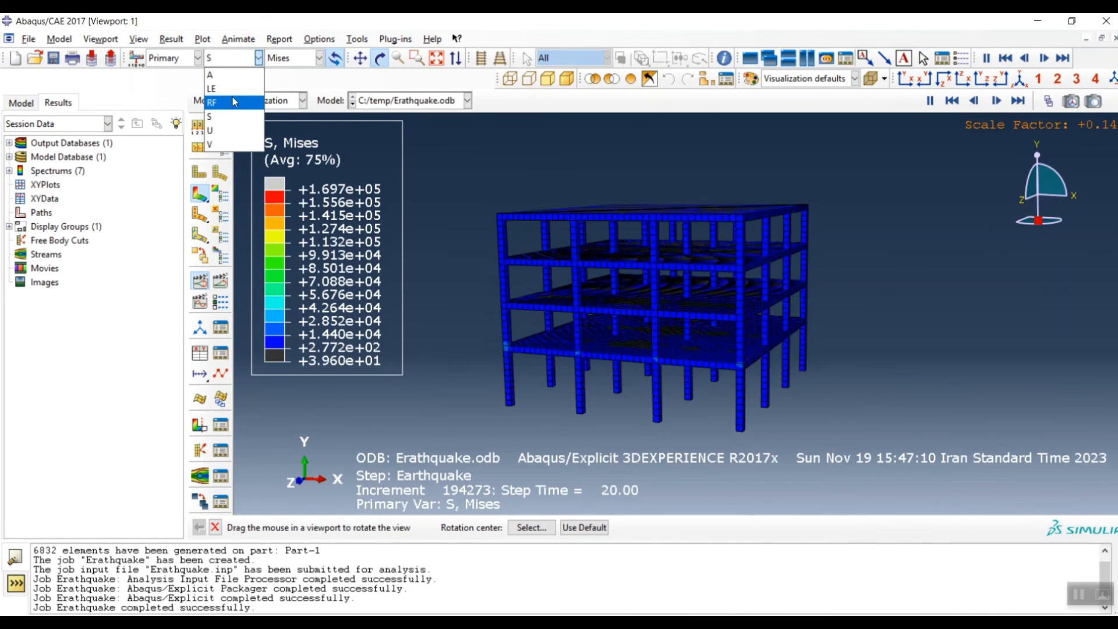
left_click(228, 102)
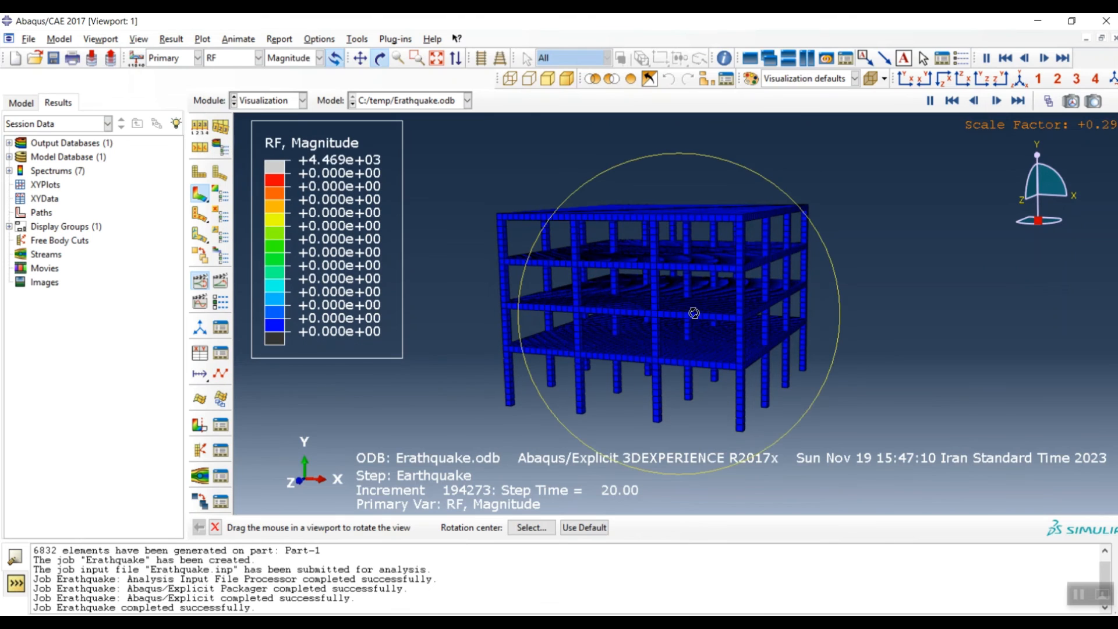
key("Escape")
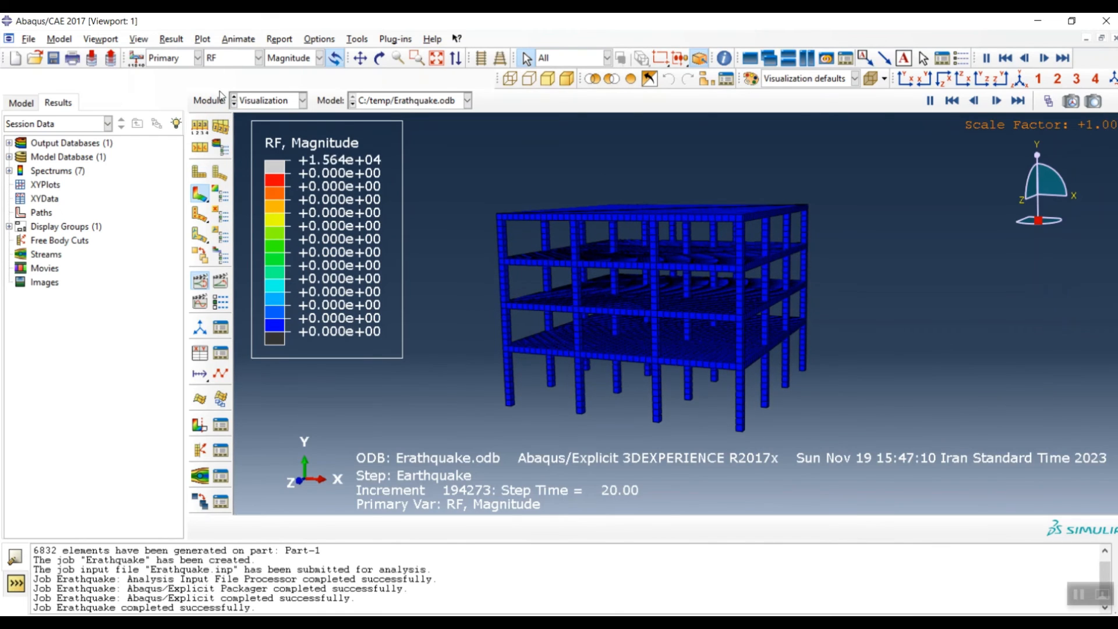
Plot the resultant reaction forces as symbols, advance from the first frame to step time 2.100, and briefly play the scale factor animation.
left_click(200, 216)
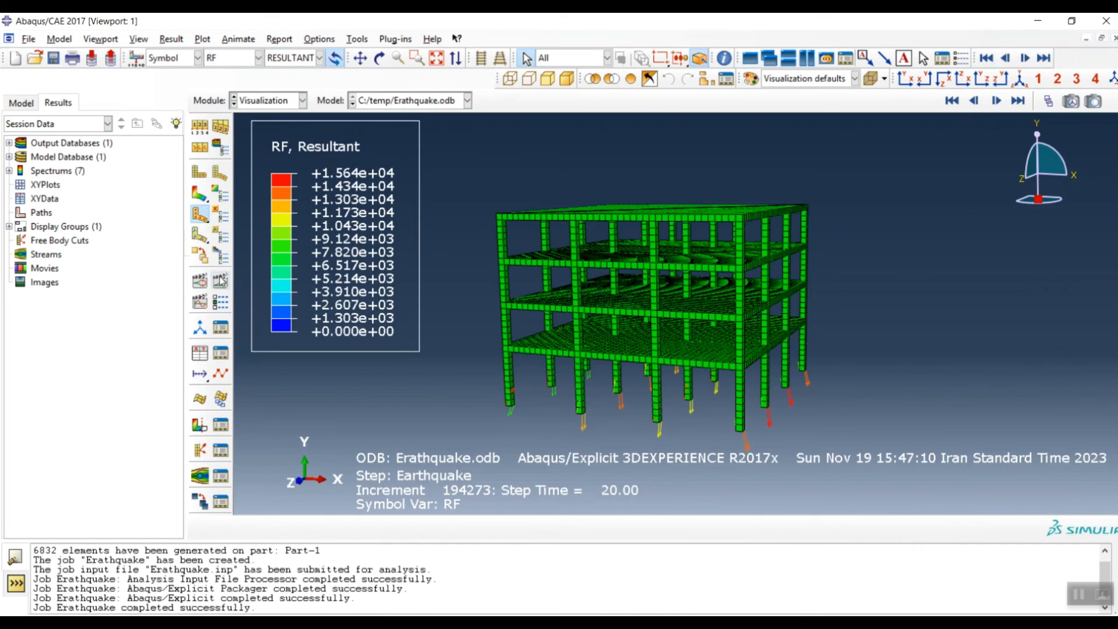
left_click(953, 101)
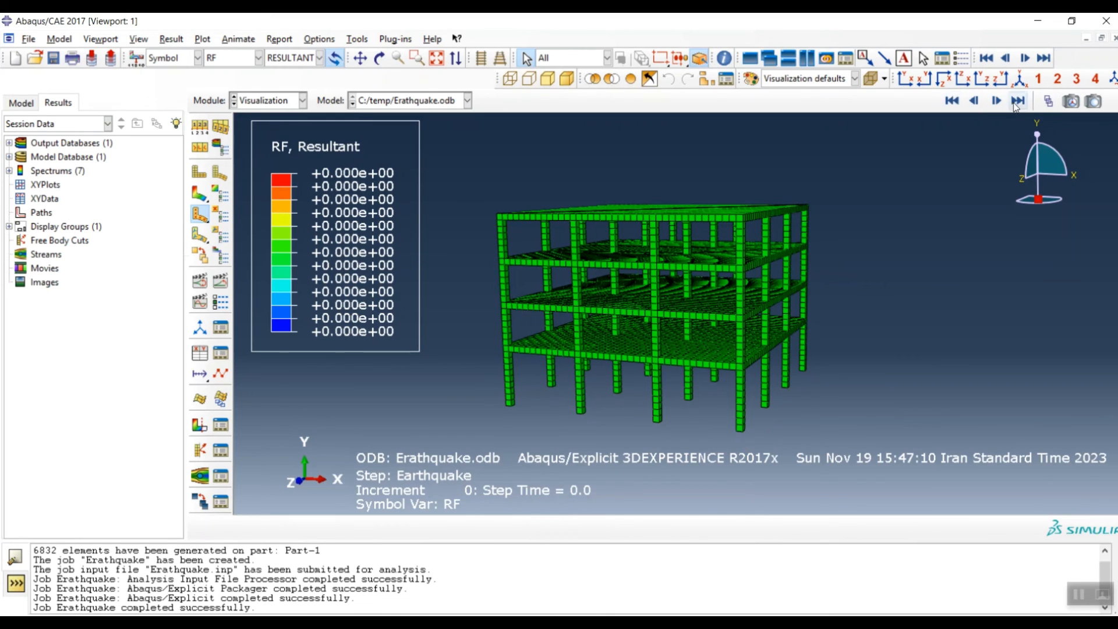
left_click(996, 101)
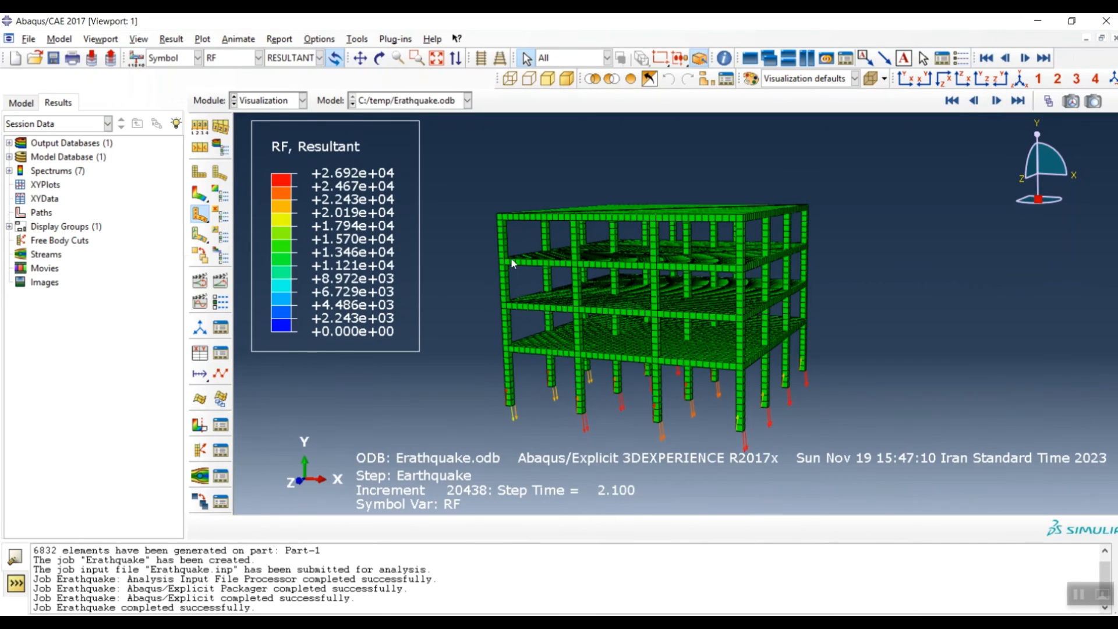
left_click(201, 283)
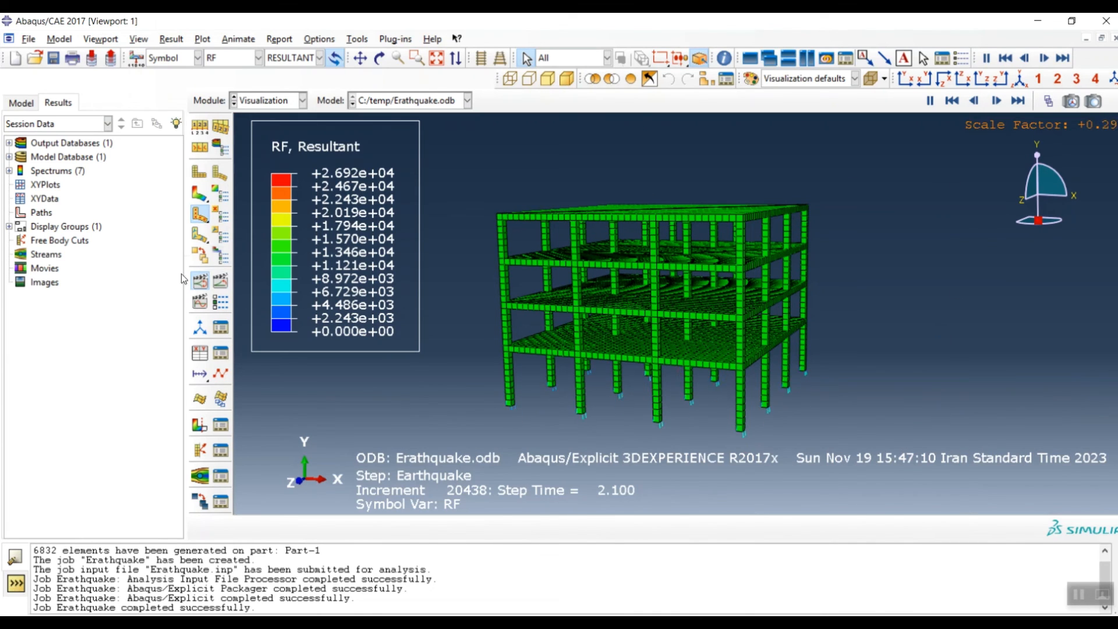
left_click(200, 283)
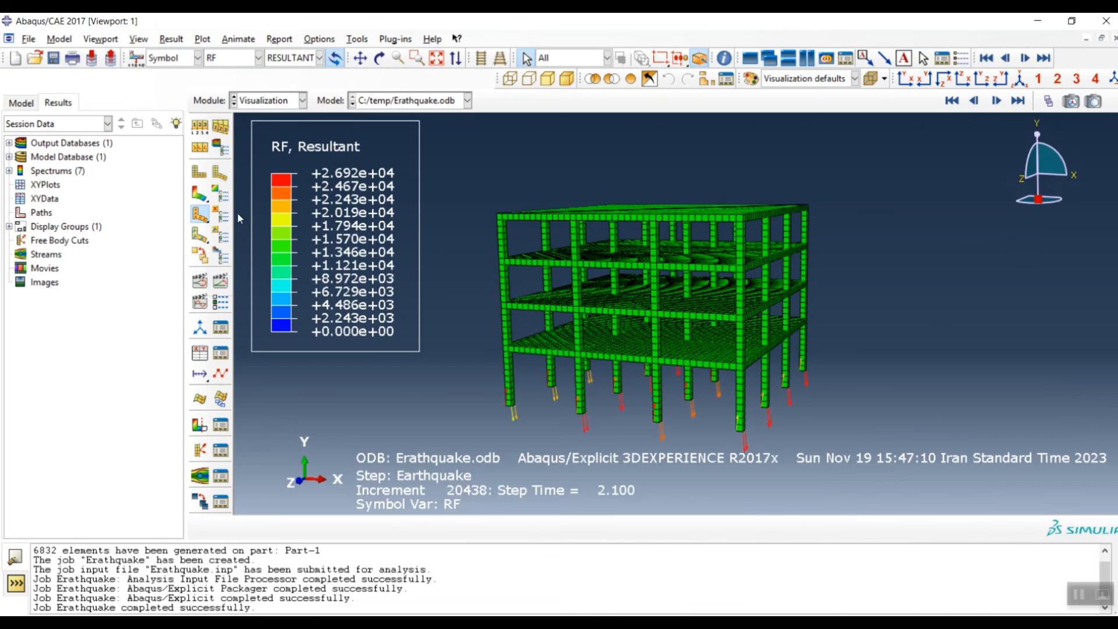
Return to the contour plot of reaction force magnitude on the deformed building and switch its variable to acceleration magnitude (A).
left_click(197, 196)
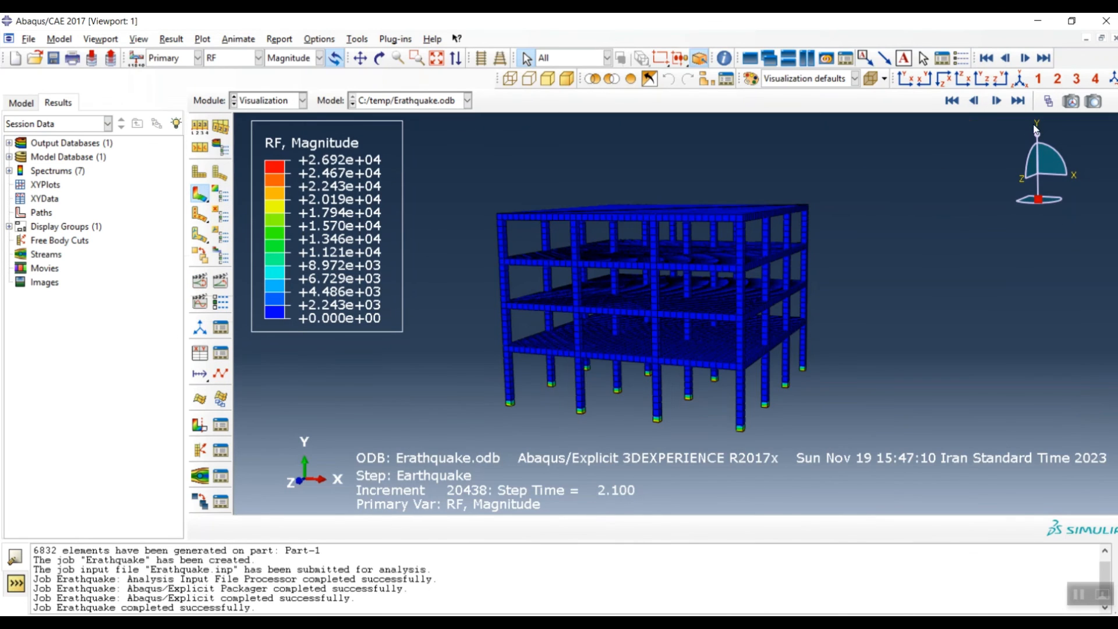
left_click(335, 58)
left_click_drag(641, 258, 589, 292)
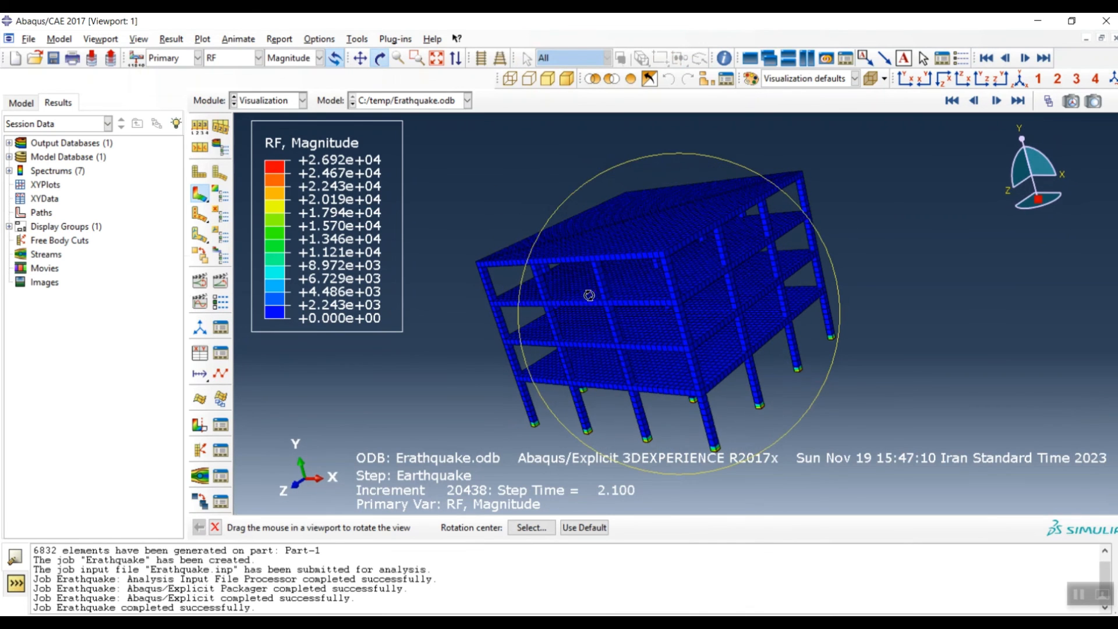
left_click(258, 58)
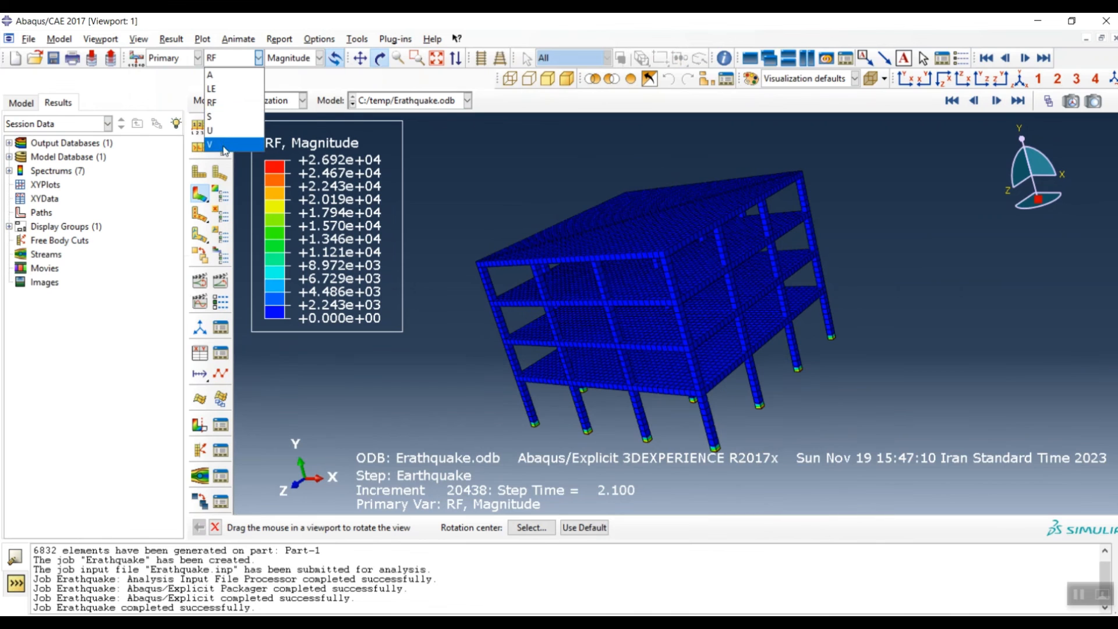
left_click(231, 77)
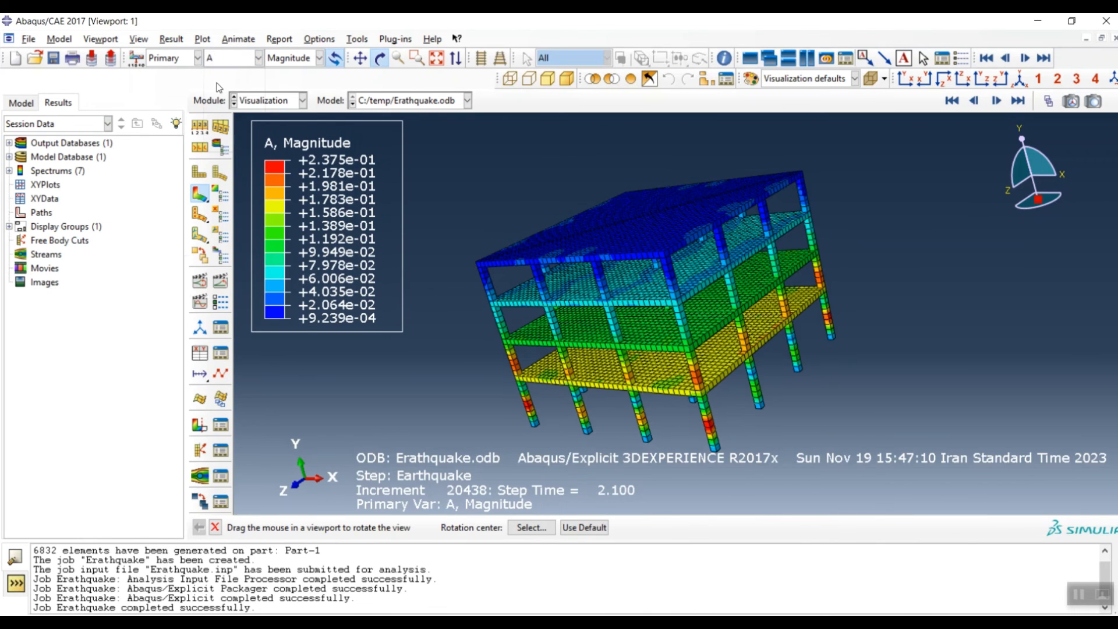
Orbit the building to an elevated corner view and play the scale factor animation of the acceleration magnitude contour.
left_click_drag(810, 329, 737, 418)
left_click_drag(766, 305, 600, 296)
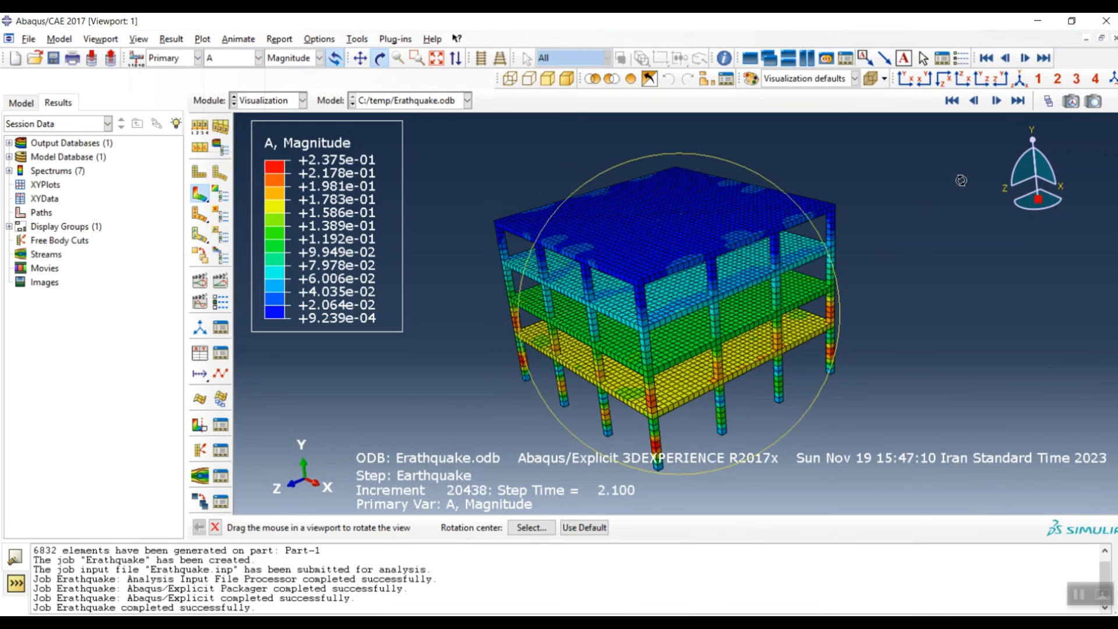
key("Escape")
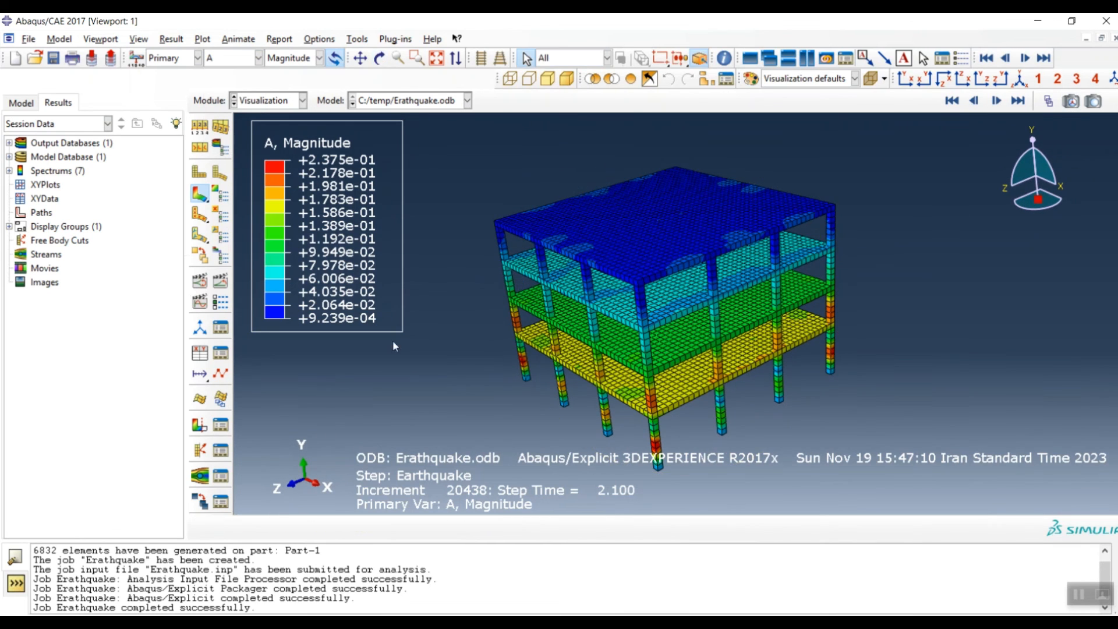
left_click(199, 281)
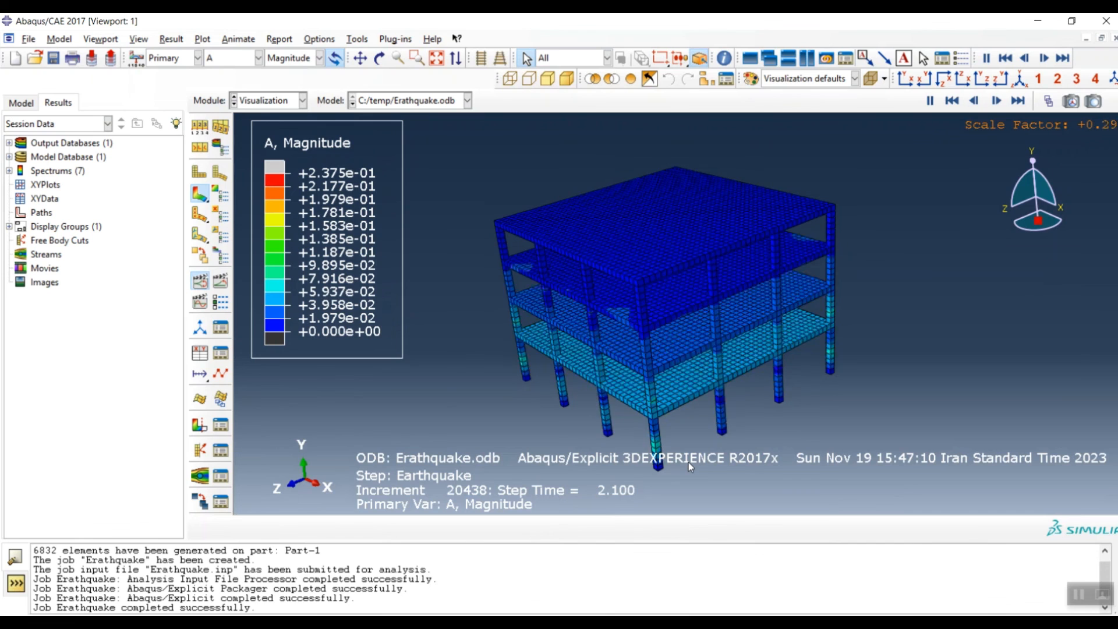
Switch the animated contour plot to Mises stress (S) and inspect the building from below and from the opposite corner.
left_click(228, 58)
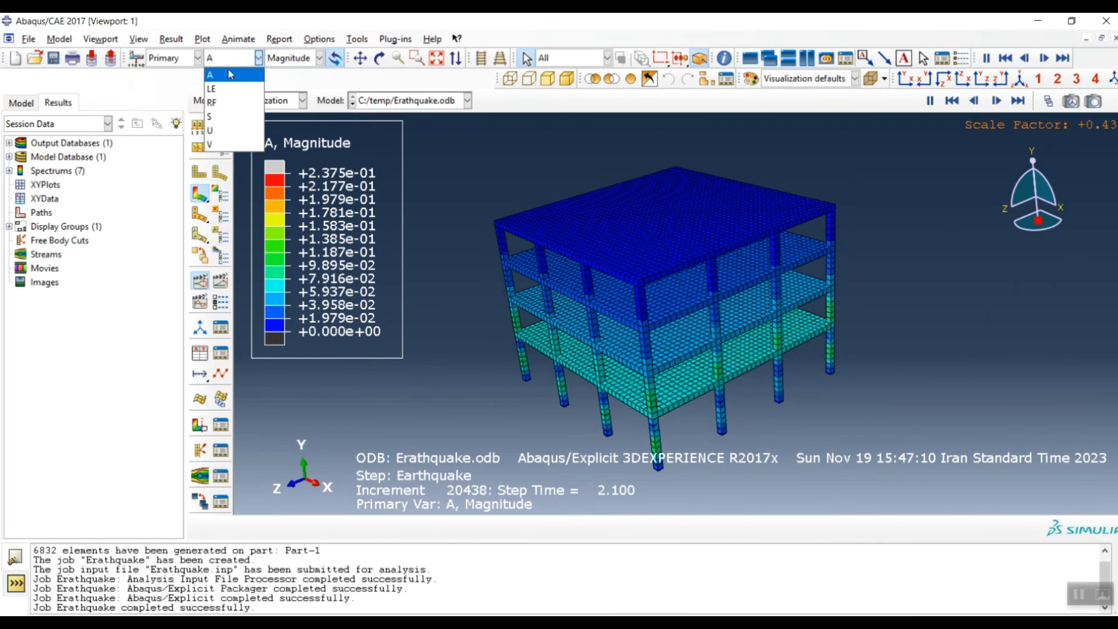
left_click(227, 117)
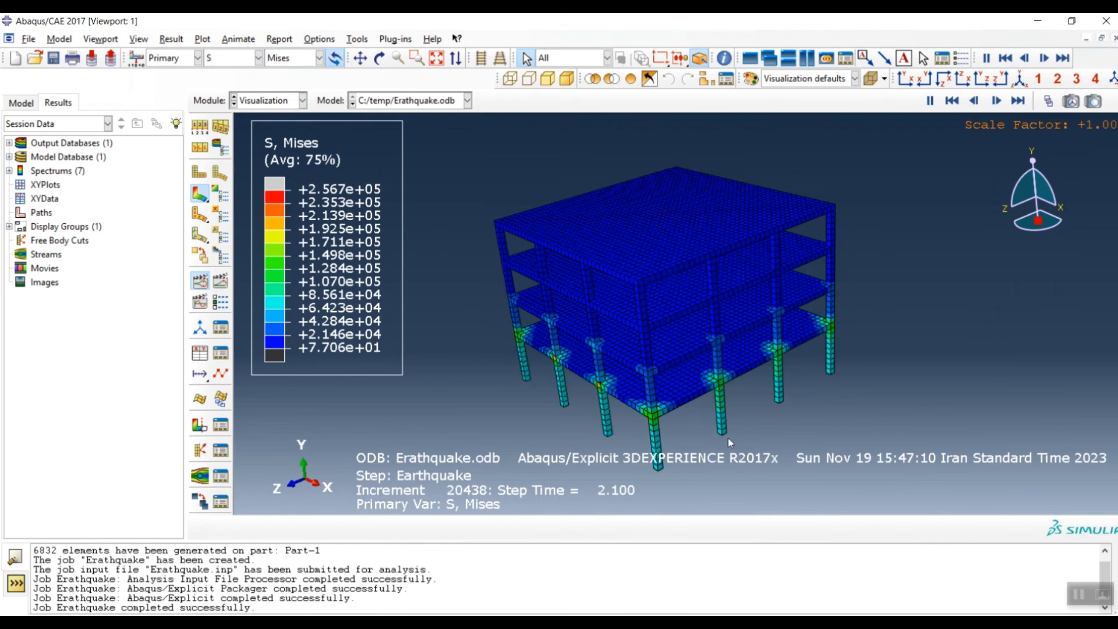
left_click(556, 365)
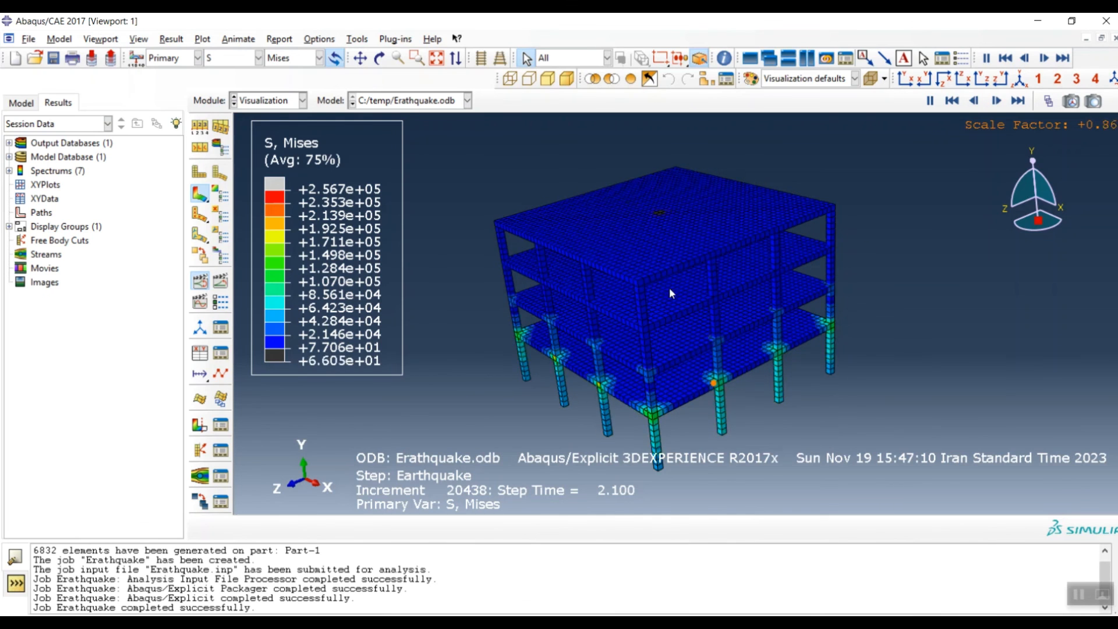
left_click(380, 58)
left_click_drag(670, 362, 714, 347)
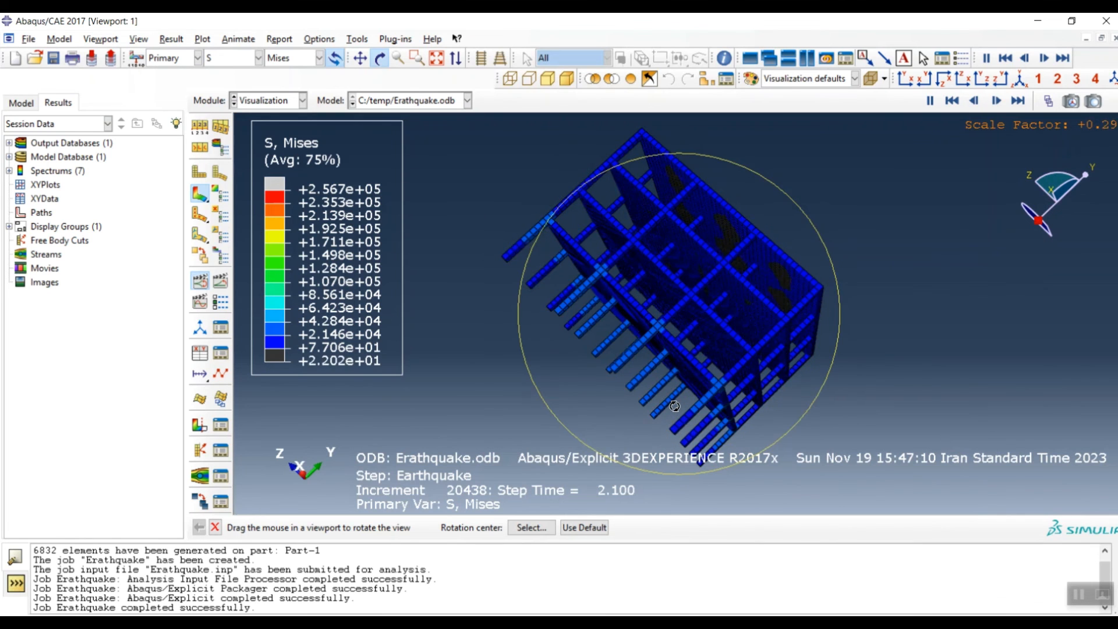
left_click_drag(674, 406, 742, 297)
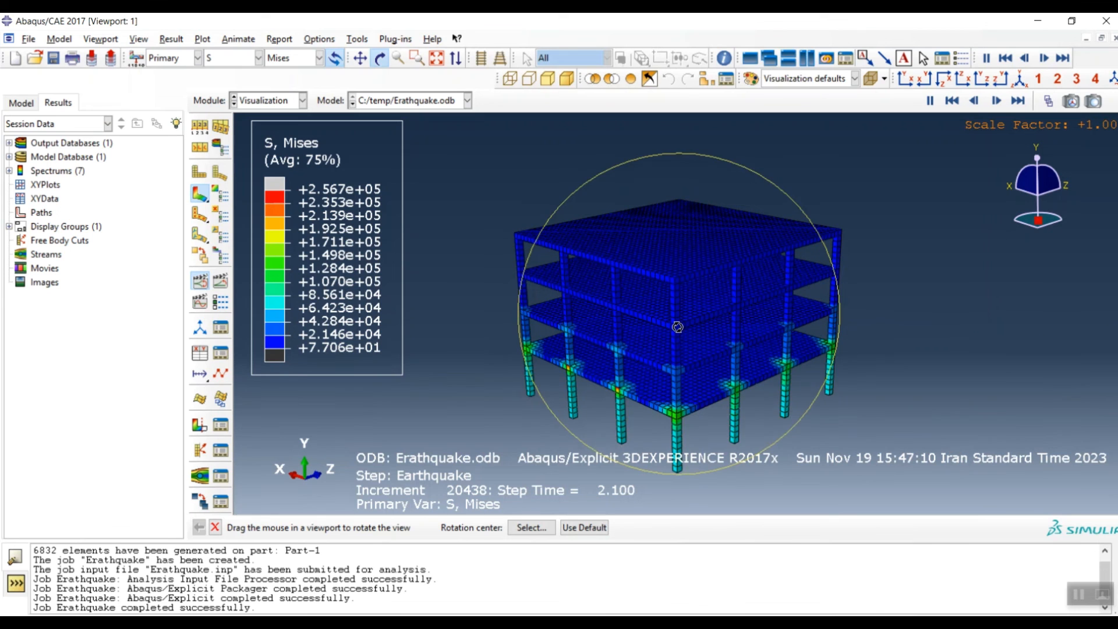
key("Escape")
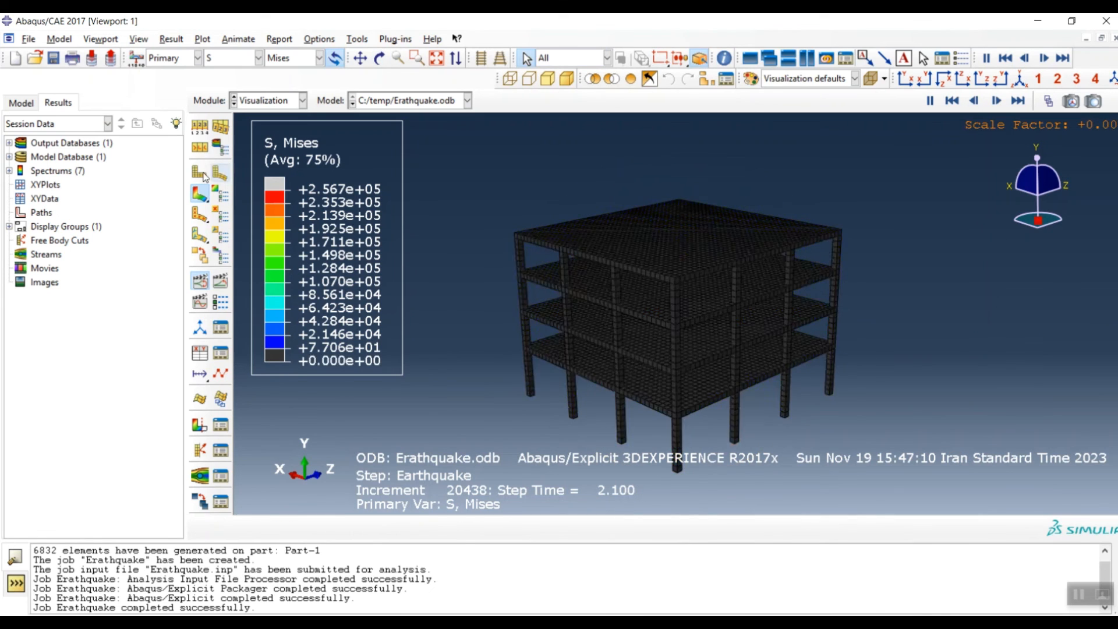
Switch the animated contour plot to maximum principal logarithmic strain (LE).
left_click(258, 58)
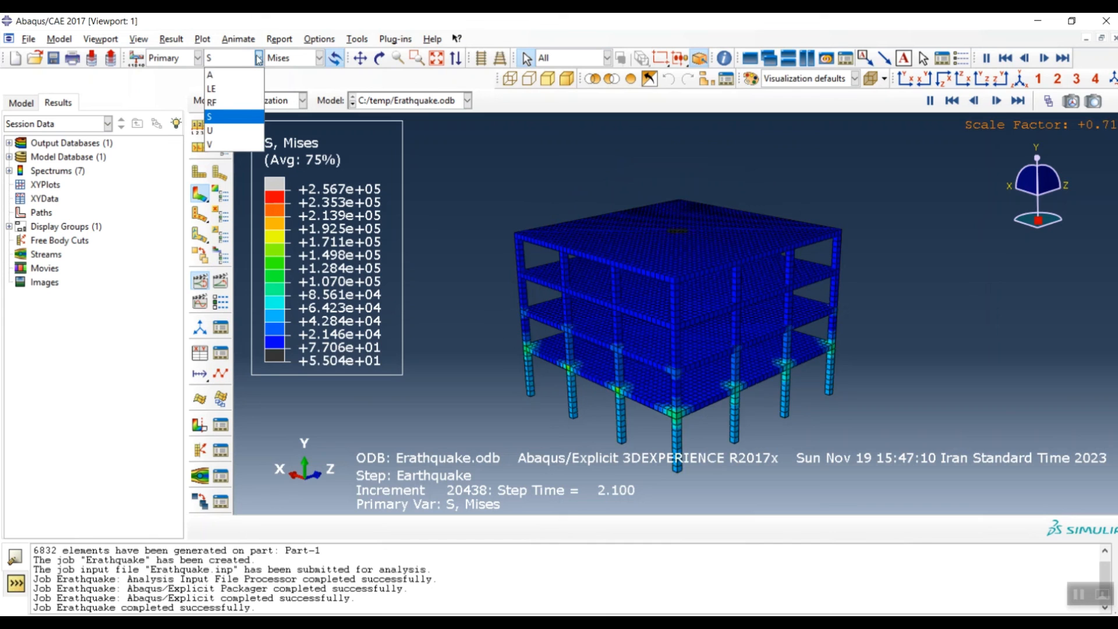
left_click(235, 89)
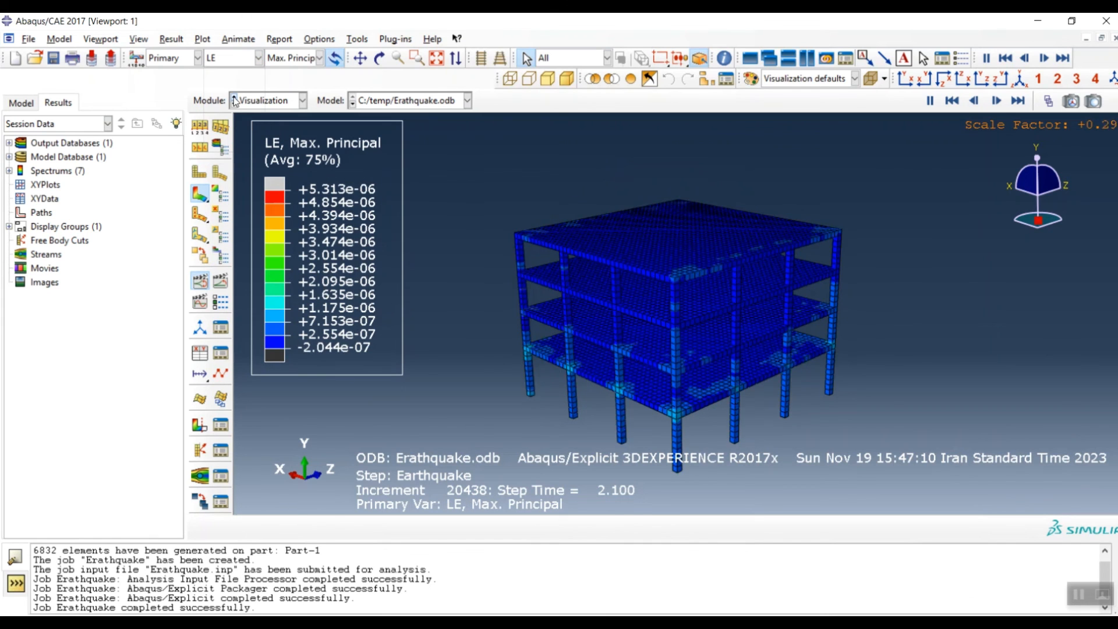
left_click(245, 62)
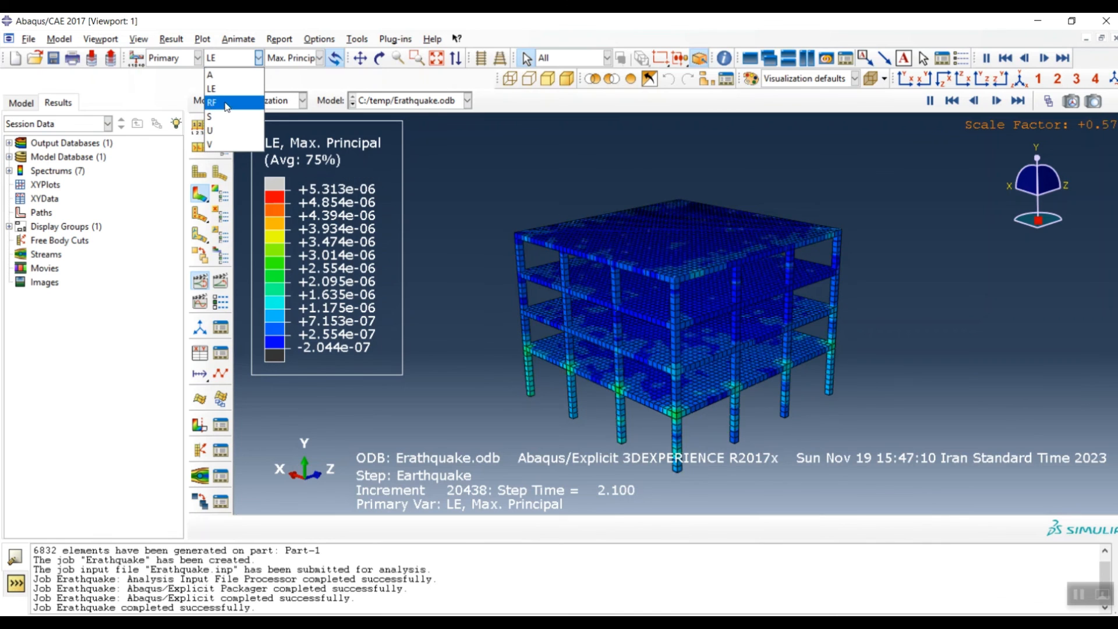
left_click(344, 422)
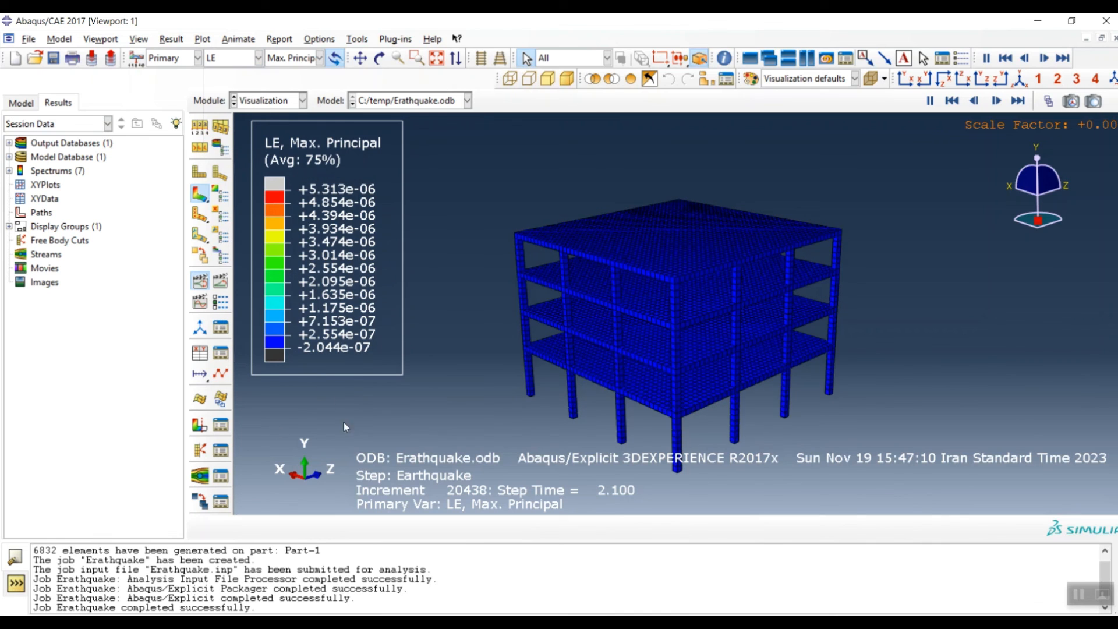
Expand the history output of Erathquake.odb, make its full variable names readable, and plot the total energy ETOTAL for the whole model.
left_click(9, 157)
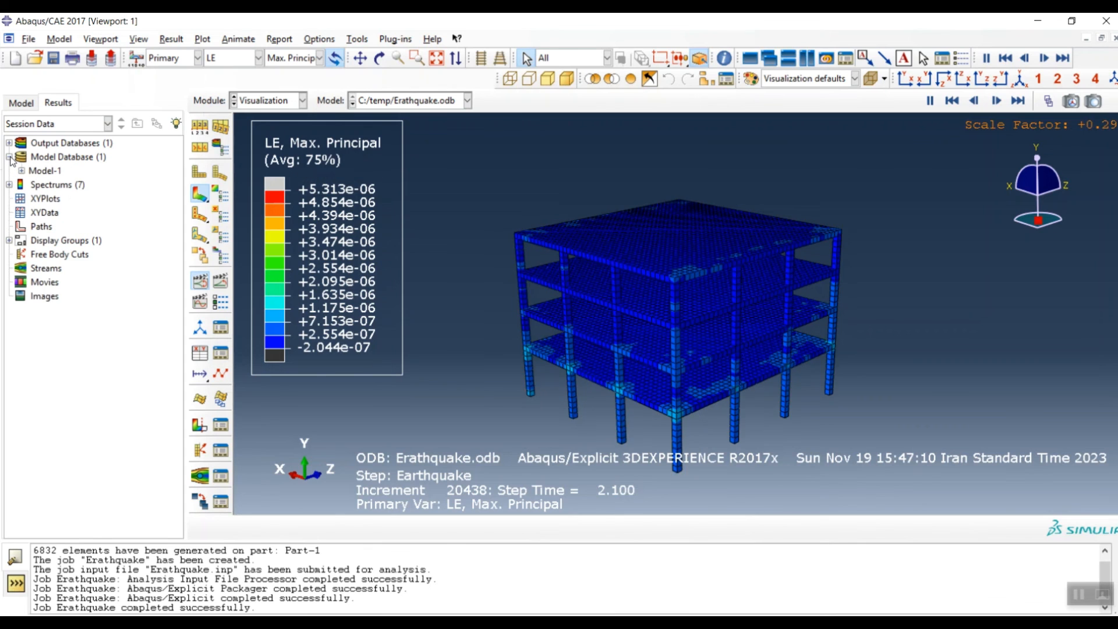
left_click(9, 158)
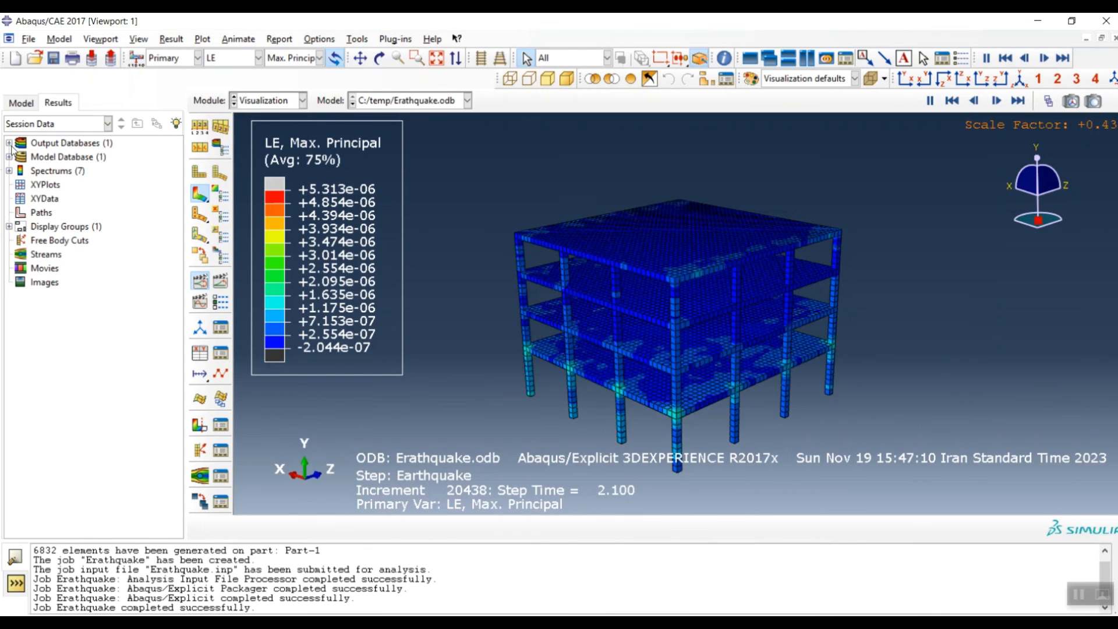
left_click(9, 143)
left_click(22, 157)
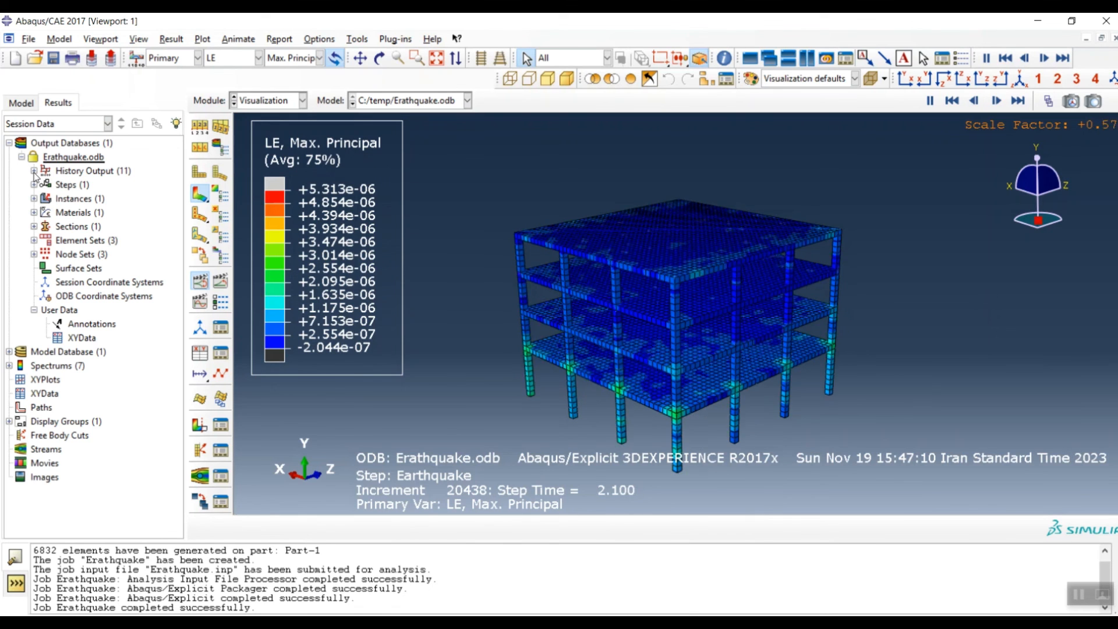
left_click(33, 171)
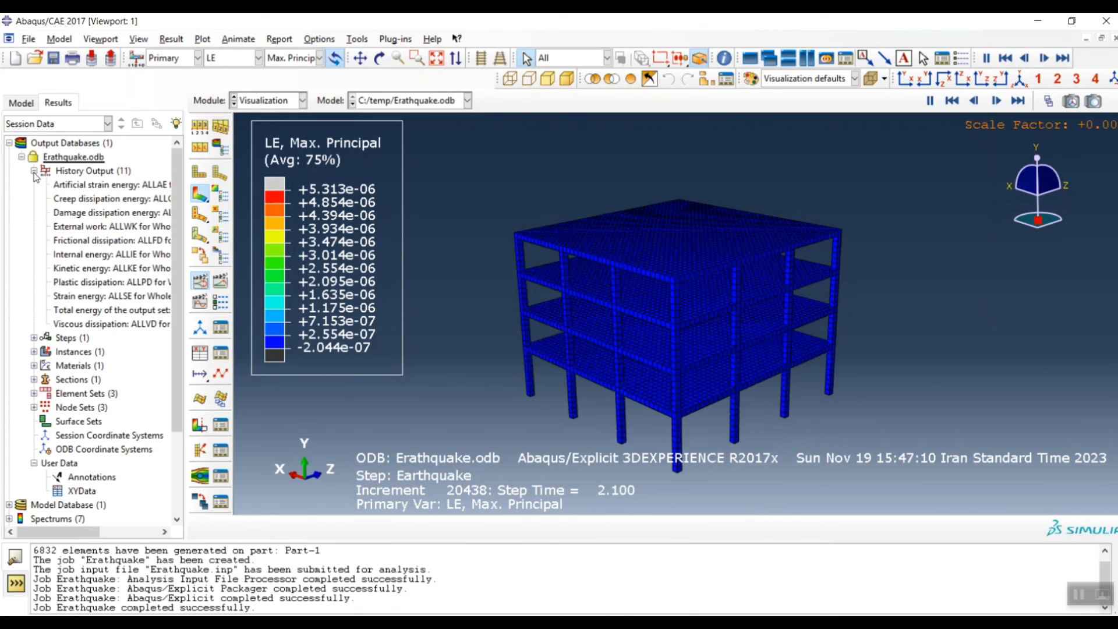
left_click(103, 185)
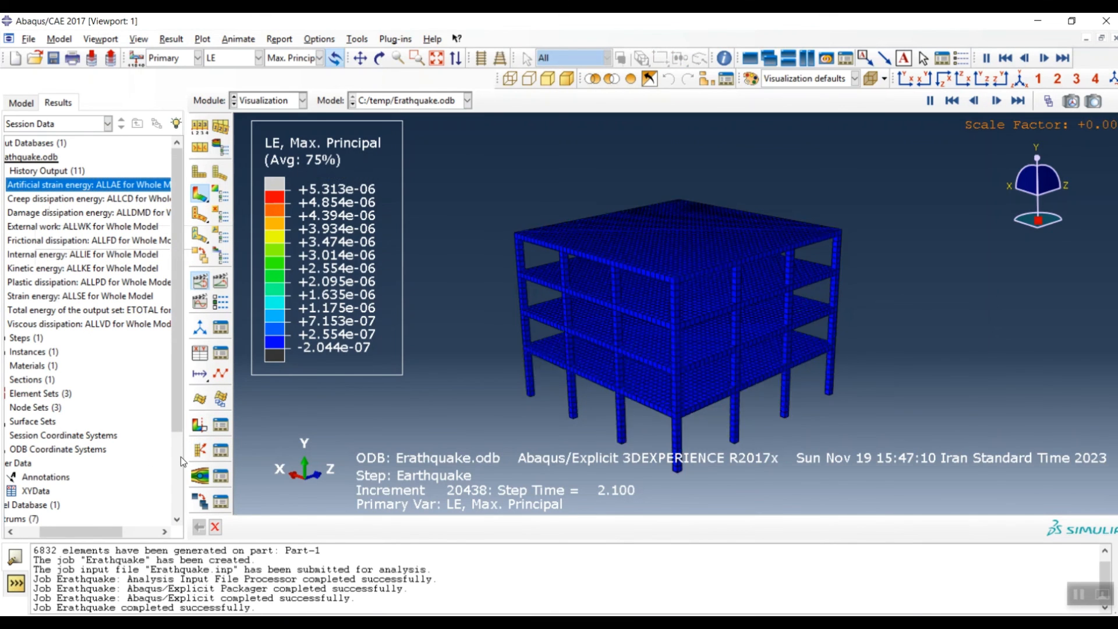
left_click_drag(184, 443, 294, 435)
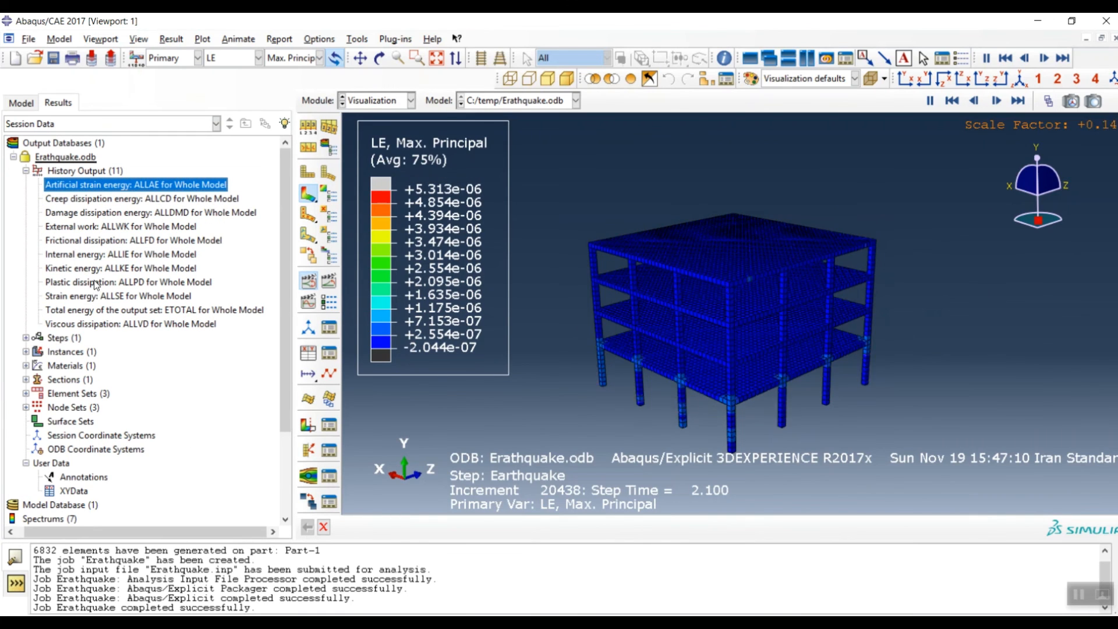
double_click(103, 311)
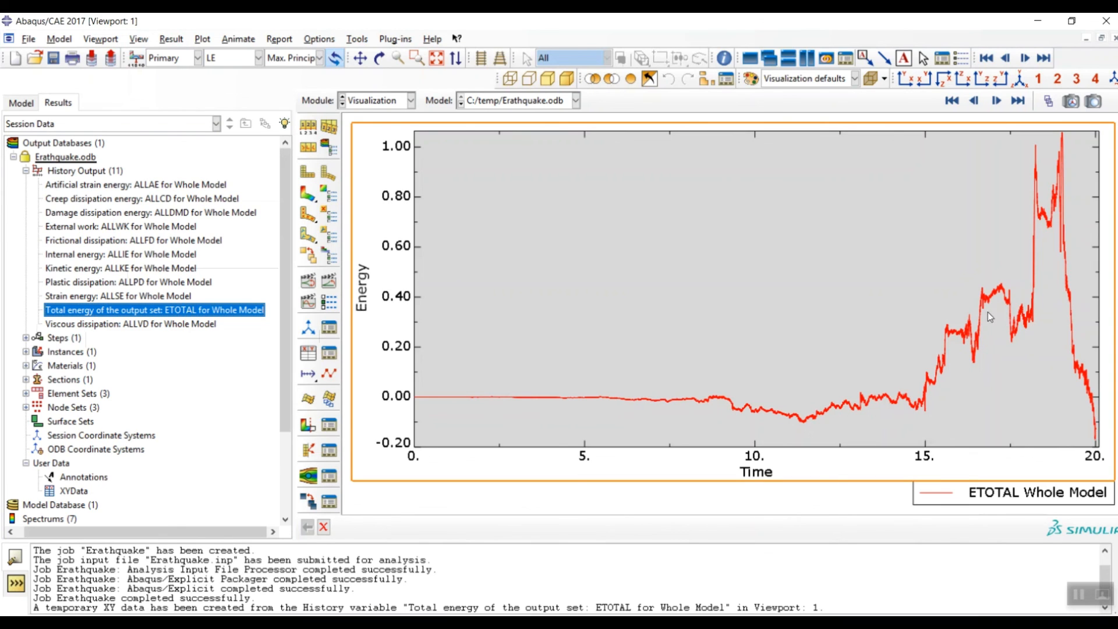
Plot the whole-model strain energy ALLSE, followed by the artificial strain energy ALLAE.
double_click(104, 297)
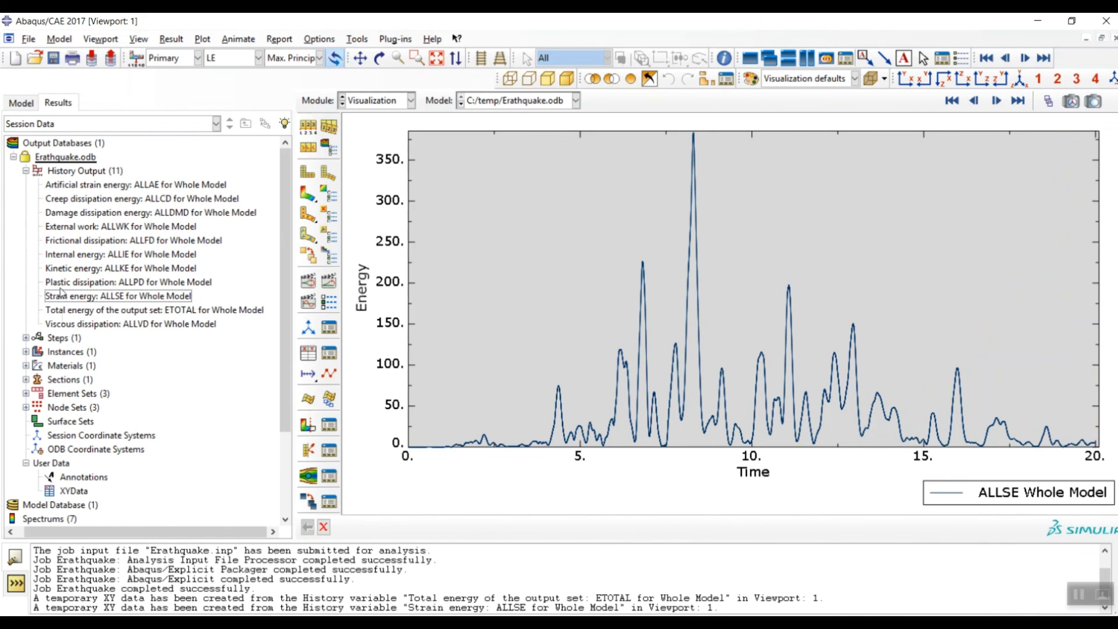
left_click(98, 185)
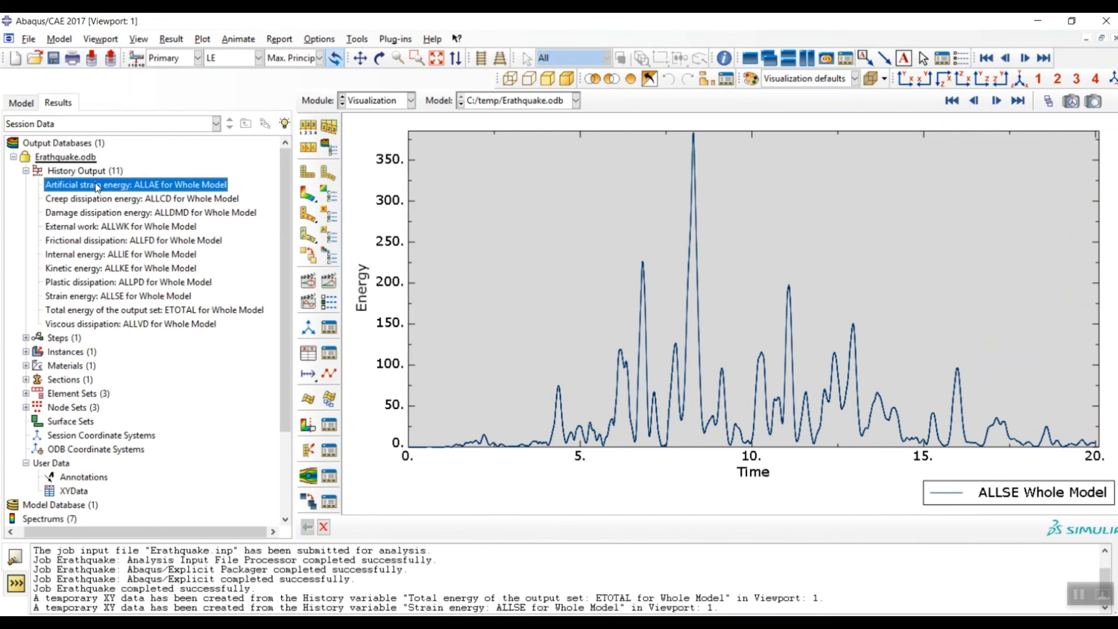
double_click(98, 185)
Plot the whole-model creep dissipation energy ALLCD, followed by the damage dissipation energy ALLDMD.
left_click(100, 200)
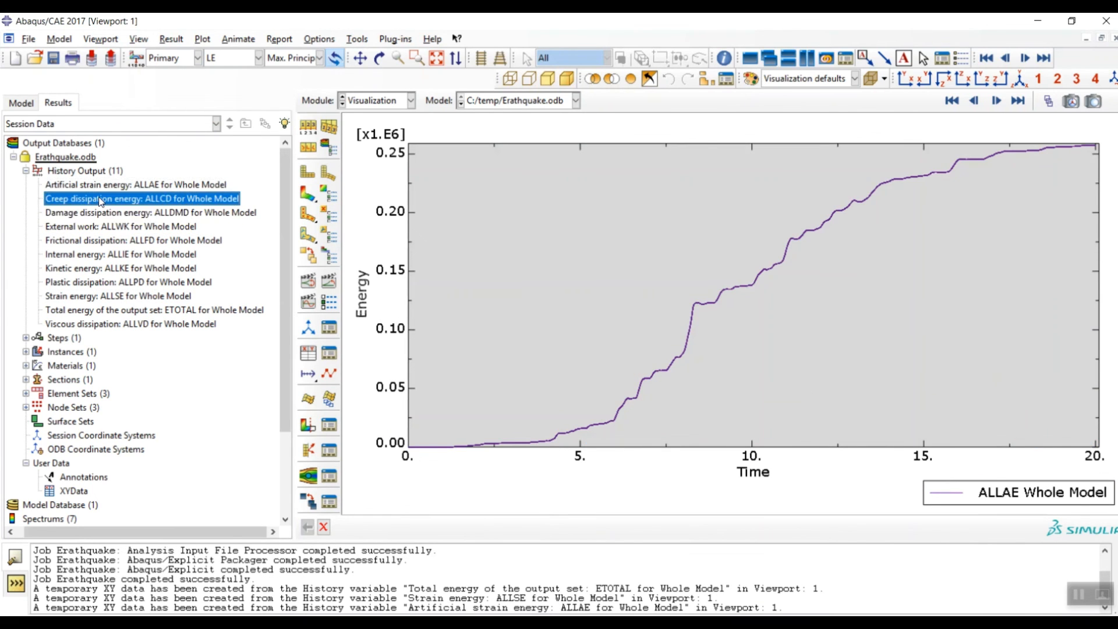
double_click(100, 200)
left_click(97, 213)
double_click(97, 213)
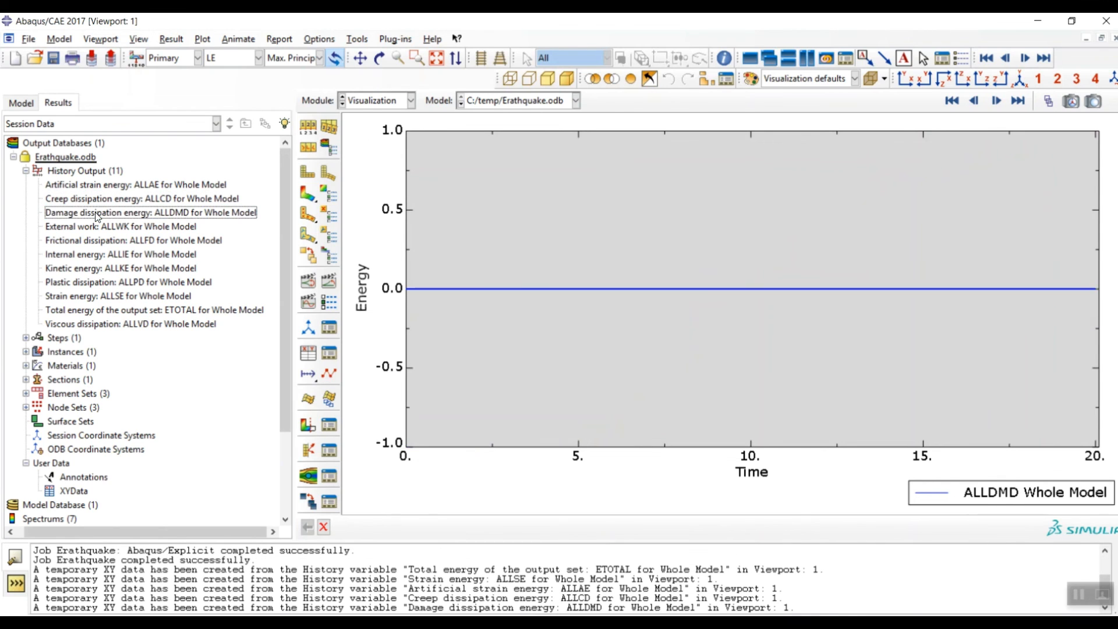
Plot in turn the whole-model external work ALLWK, frictional dissipation ALLFD and internal energy ALLIE.
left_click(97, 227)
double_click(97, 226)
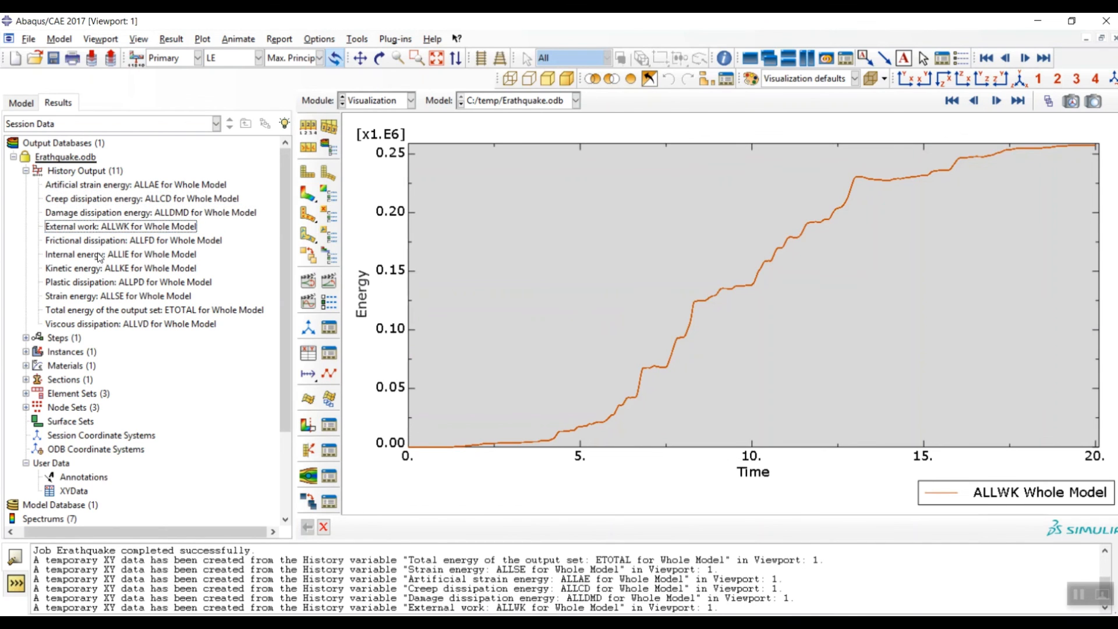
double_click(99, 241)
double_click(97, 254)
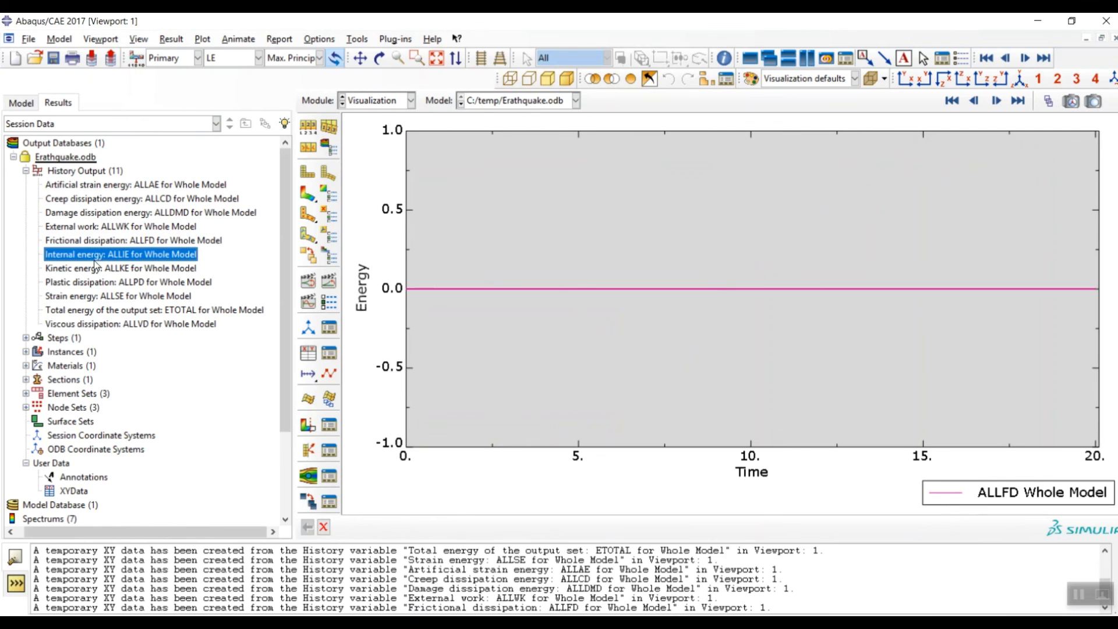
Plot the whole-model kinetic energy ALLKE, followed by the viscous dissipation ALLVD.
left_click(91, 268)
double_click(90, 271)
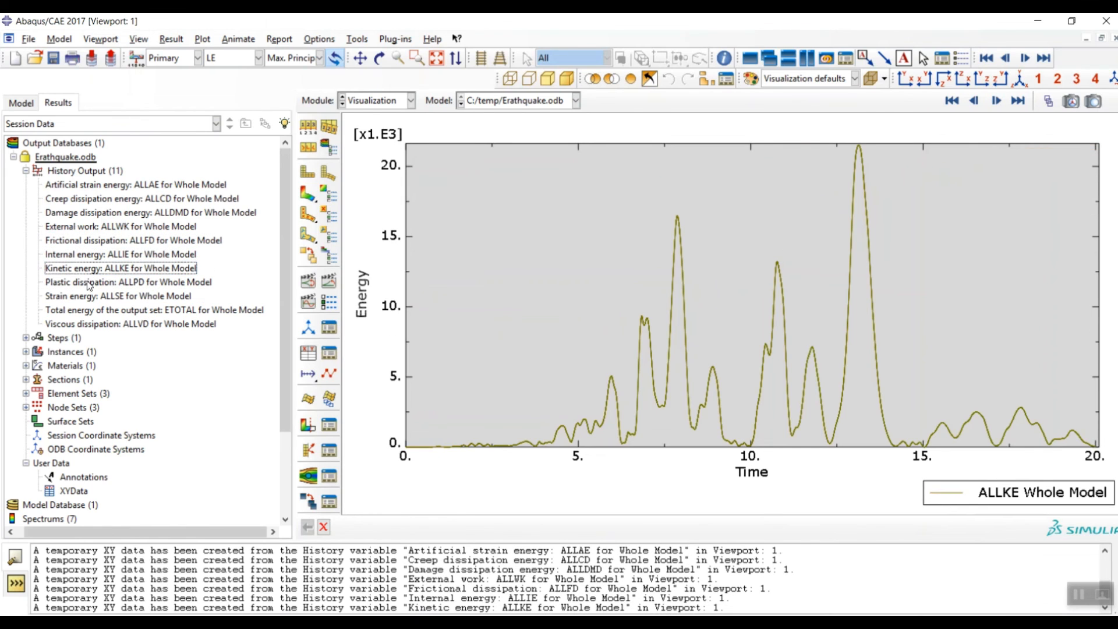
left_click(85, 285)
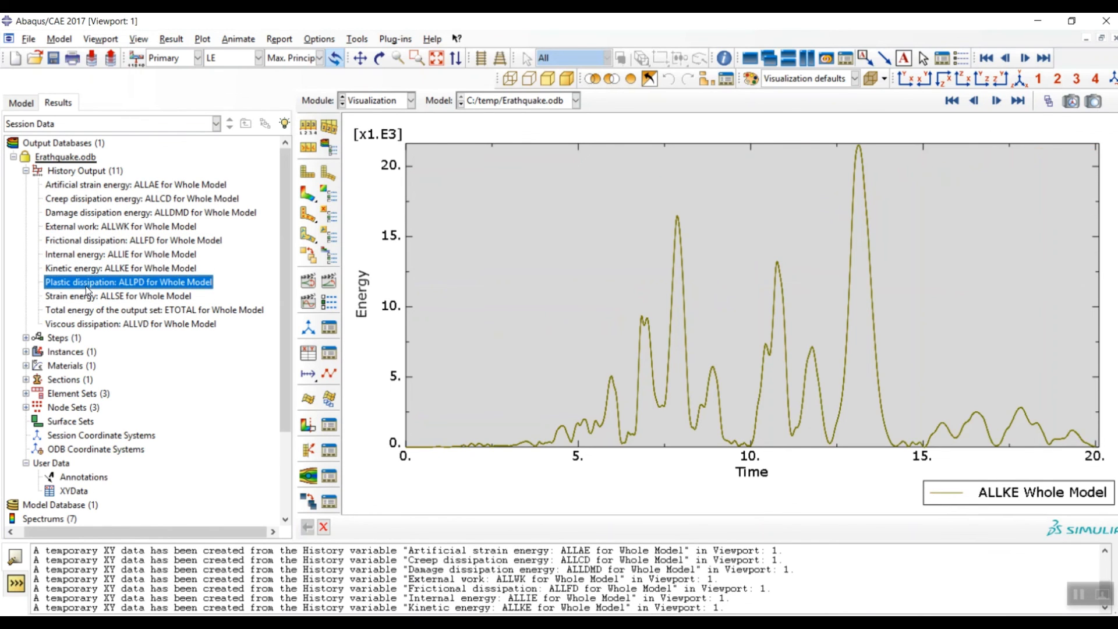
double_click(89, 325)
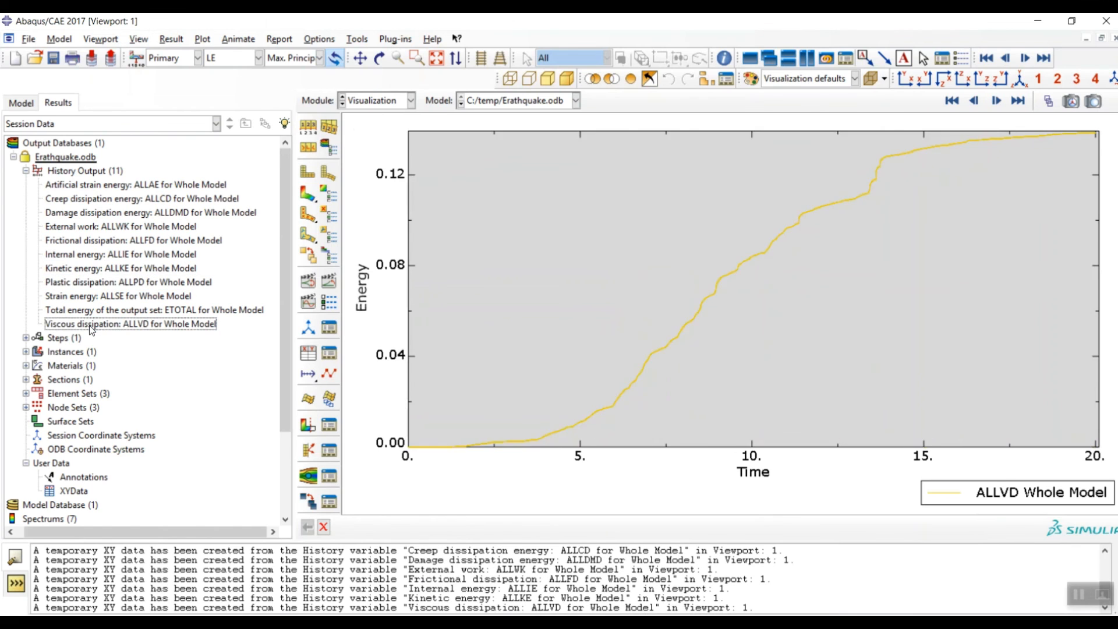